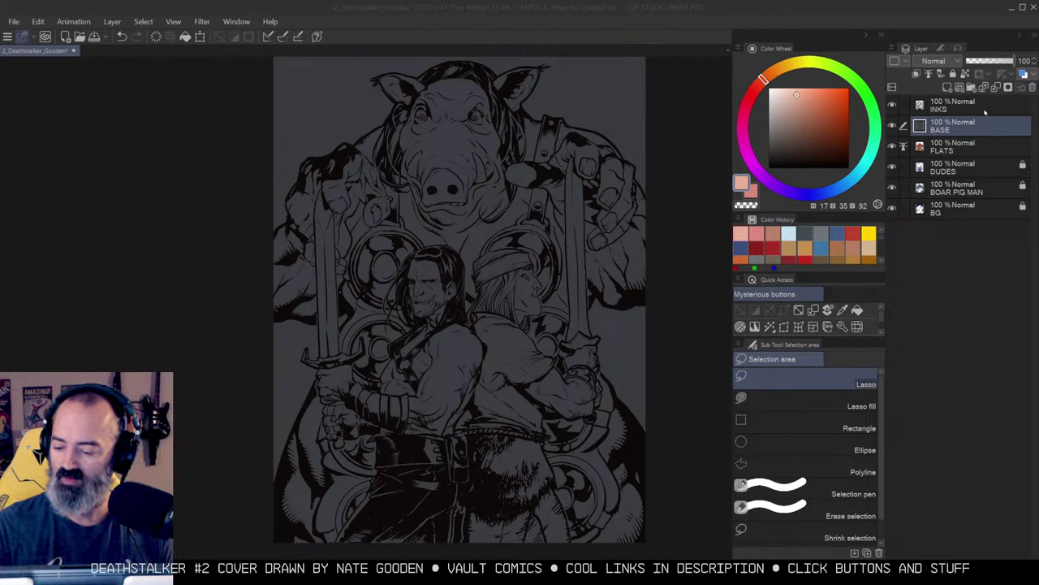
Select the INKS layer and isolate it by hiding all other layers.
click(959, 145)
click(953, 129)
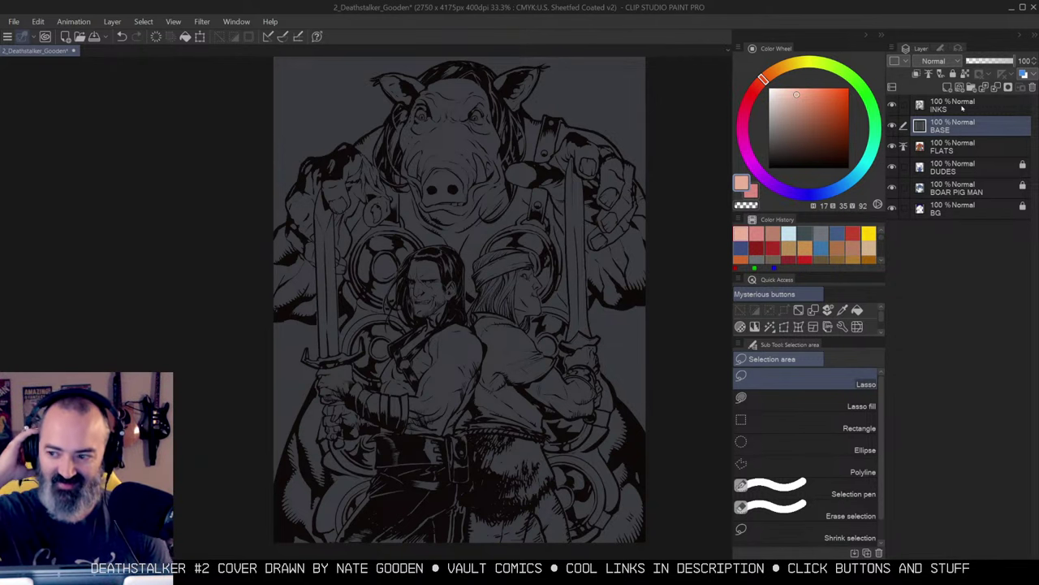
key(alt+space)
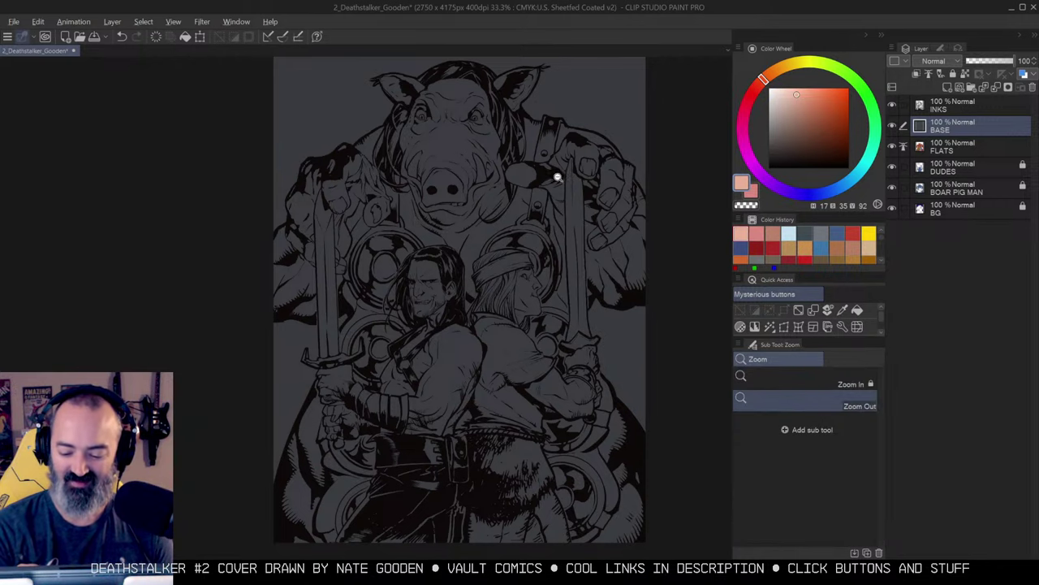
click(552, 179)
drag(587, 174, 585, 206)
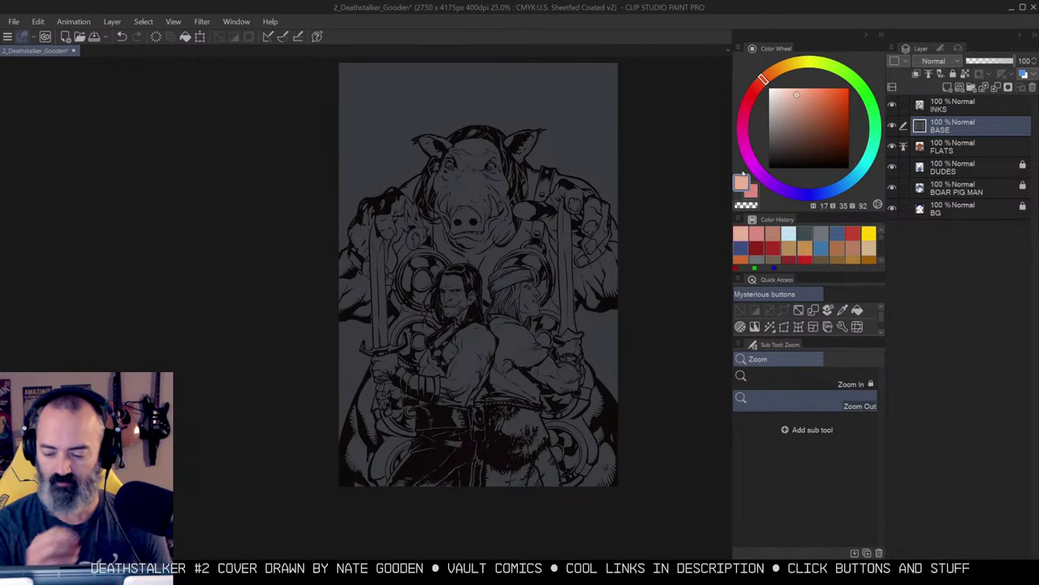
click(954, 105)
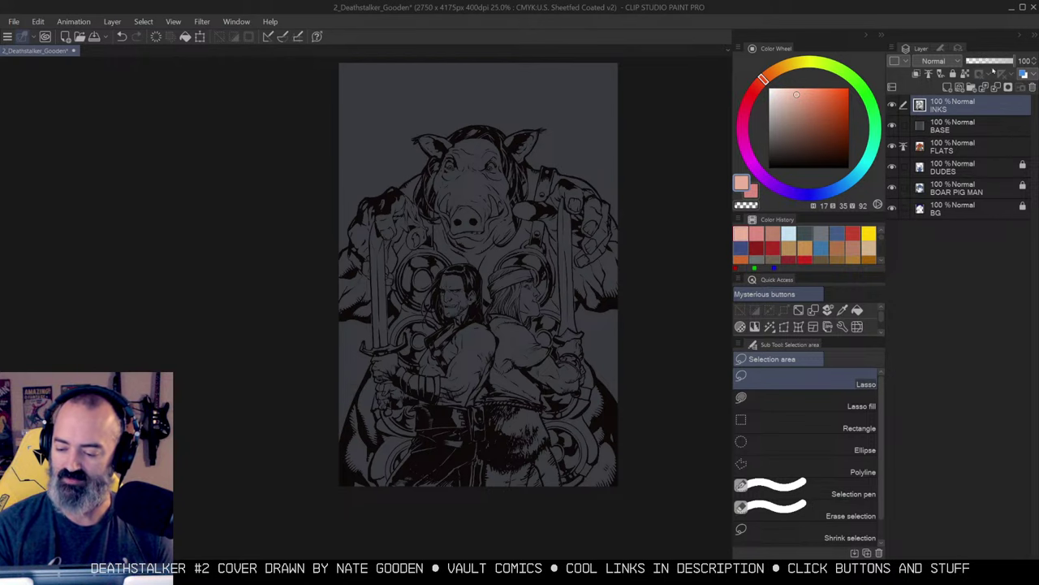
alt+click(892, 107)
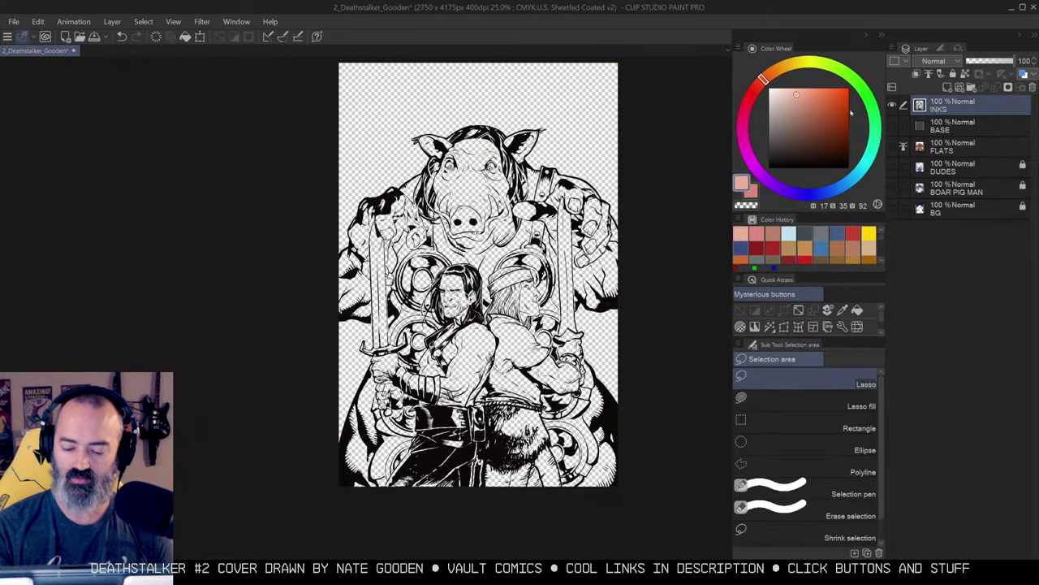
mouse_move(638, 127)
mouse_down()
mouse_move(255, 376)
mouse_move(671, 268)
mouse_move(658, 241)
mouse_up()
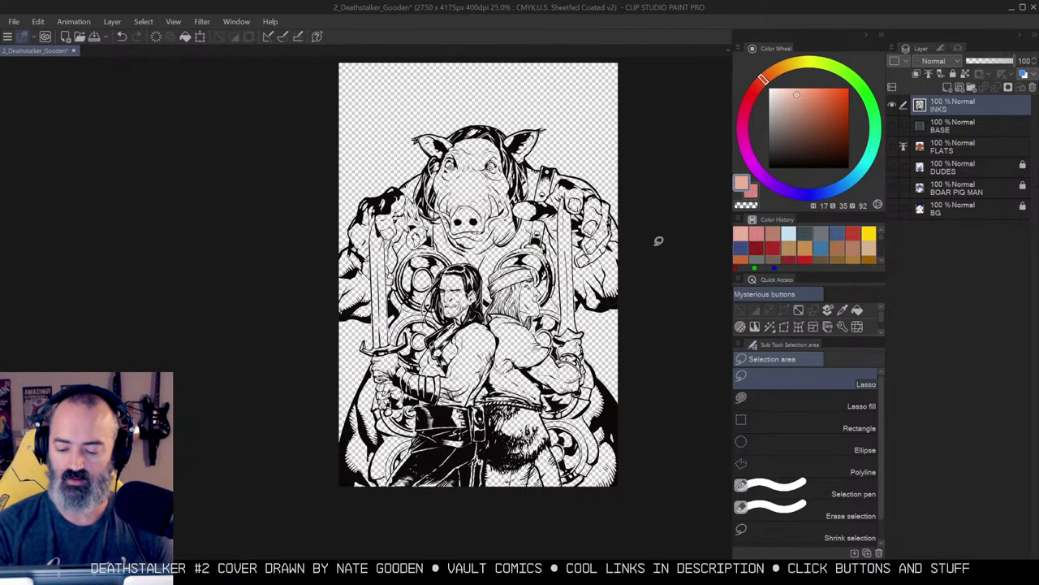
Locate the Convert brightness to opacity command for the INKS layer.
key(b)
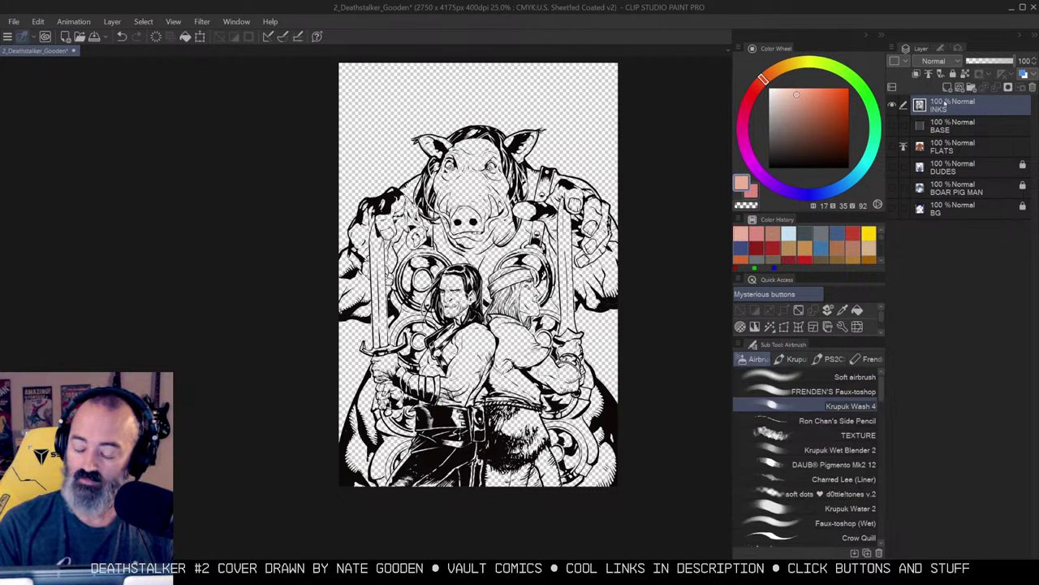
key(m)
drag(579, 122, 623, 206)
key(ctrl+d)
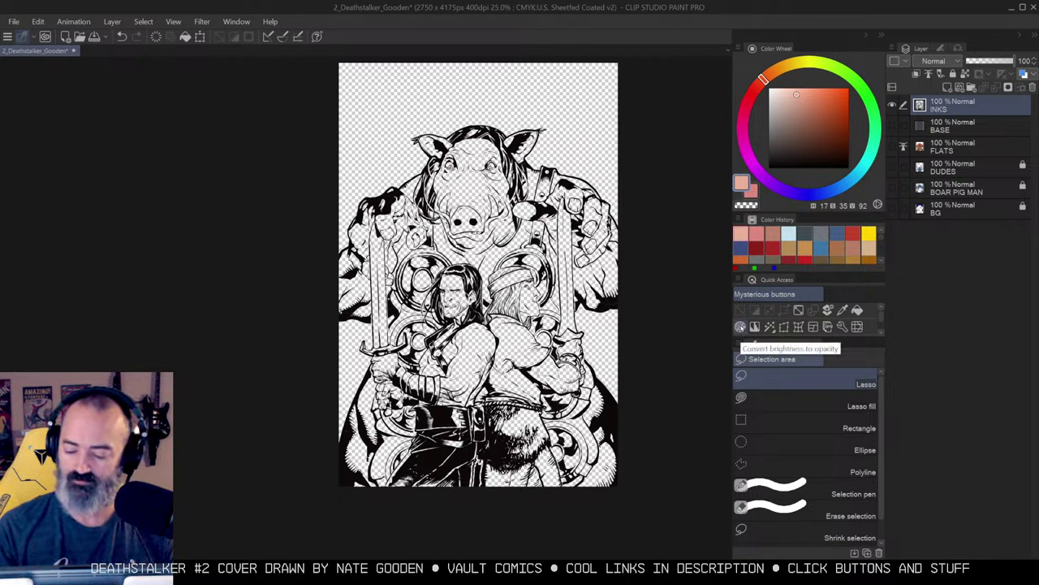
click(739, 327)
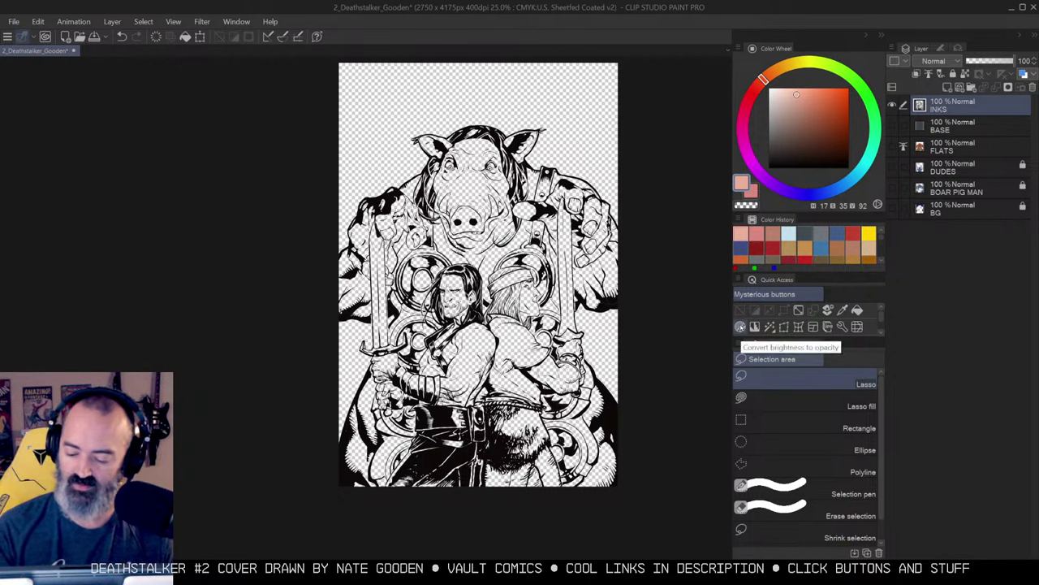
click(37, 21)
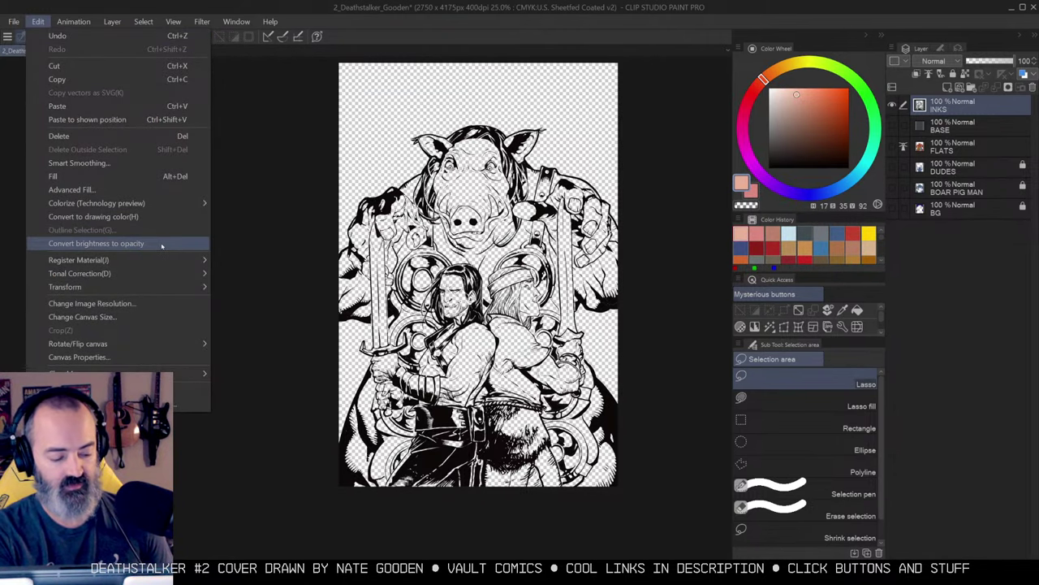
click(629, 182)
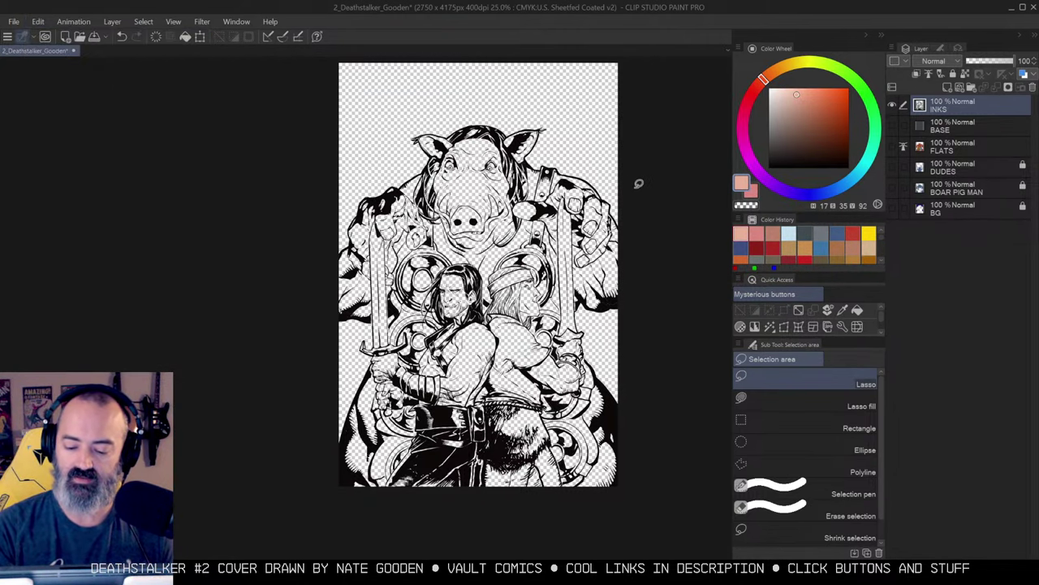
Add a new layer clipped to INKS and brush orange over the line art around the boar's jaw and shoulder strap.
key(ctrl+space)
ctrl+click(571, 167)
drag(574, 188, 632, 211)
mouse_move(478, 170)
mouse_down()
mouse_move(368, 238)
mouse_move(493, 166)
mouse_up()
key(ctrl+alt+space)
click(647, 181)
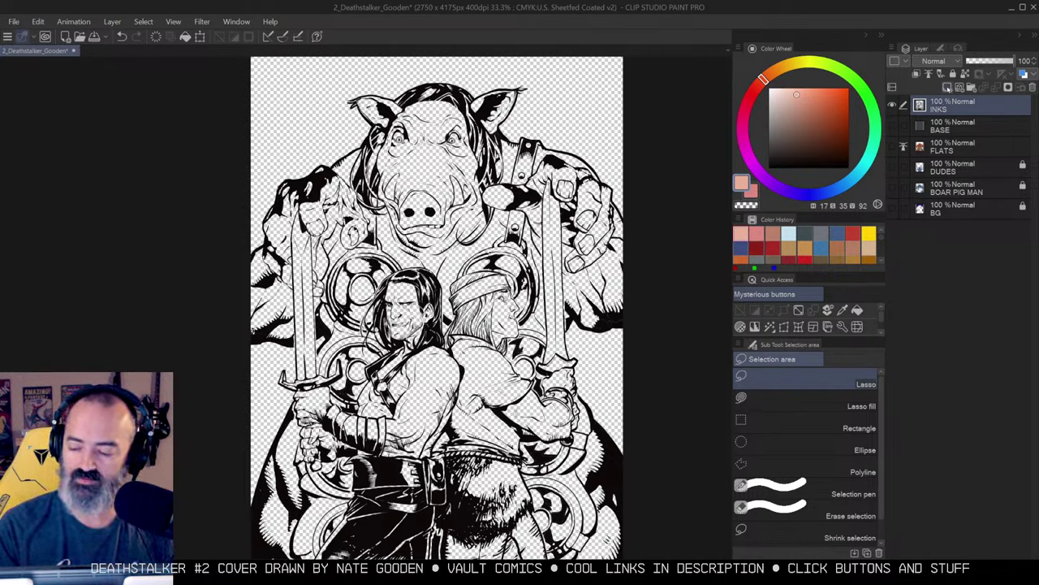
click(947, 87)
key(b)
click(824, 88)
mouse_move(499, 140)
mouse_down()
mouse_move(487, 167)
mouse_move(526, 136)
mouse_move(521, 152)
mouse_up()
drag(465, 203, 480, 227)
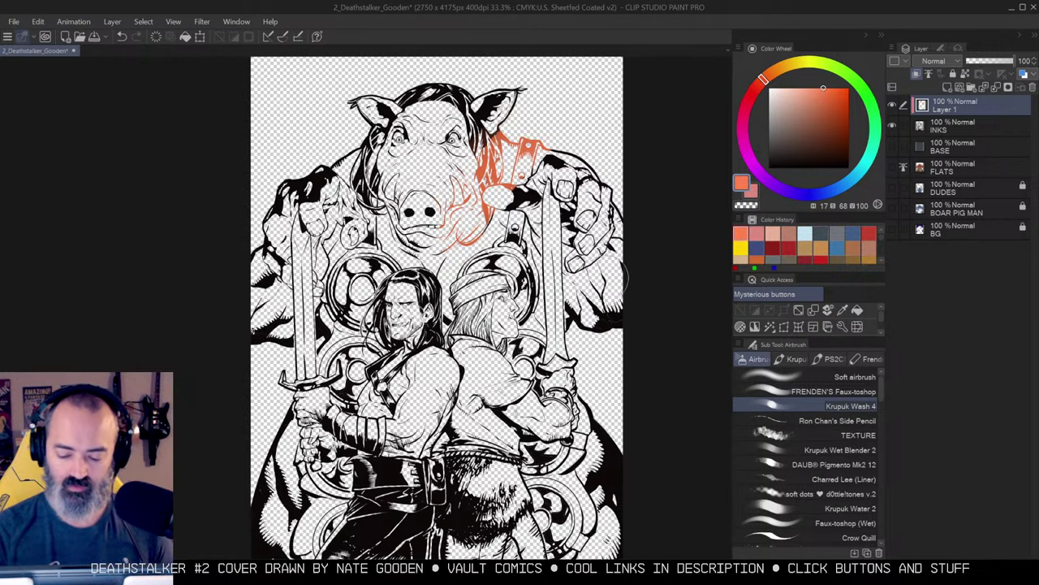
Undo the orange test strokes and the addition of the clipped layer above INKS.
key(ctrl+z)
key(m)
key(ctrl+z)
key(ctrl+z)
drag(655, 185, 623, 166)
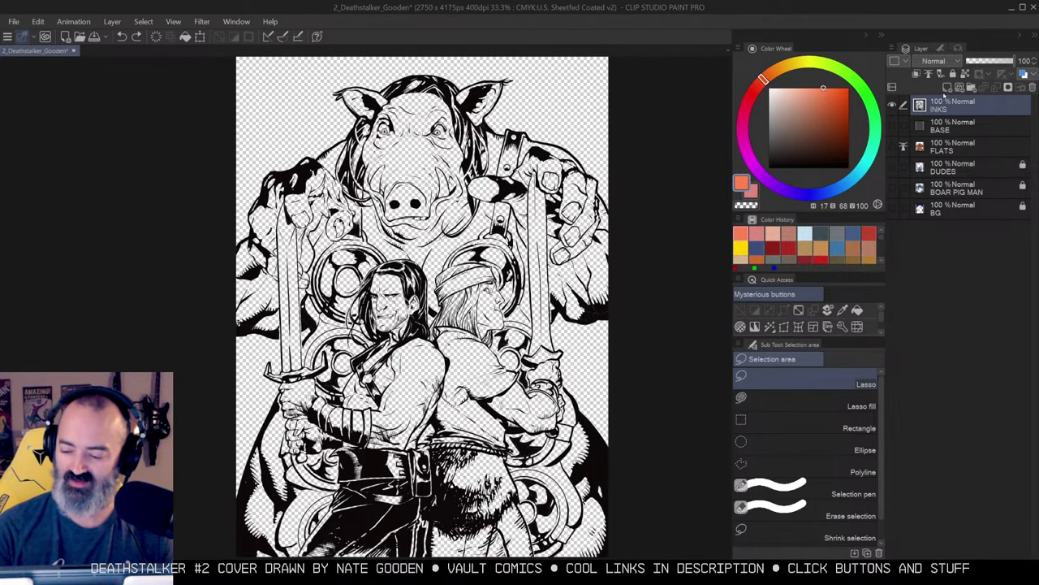
Show and select the BASE layer, and toggle the INKS layer off and on to inspect the grey base.
click(891, 126)
click(942, 125)
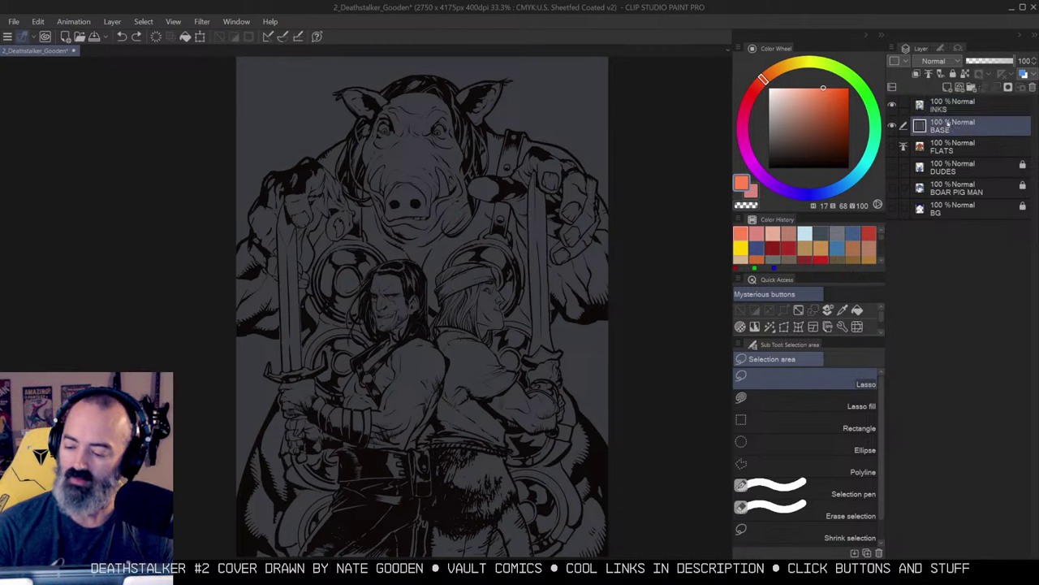
key(b)
click(893, 105)
click(892, 104)
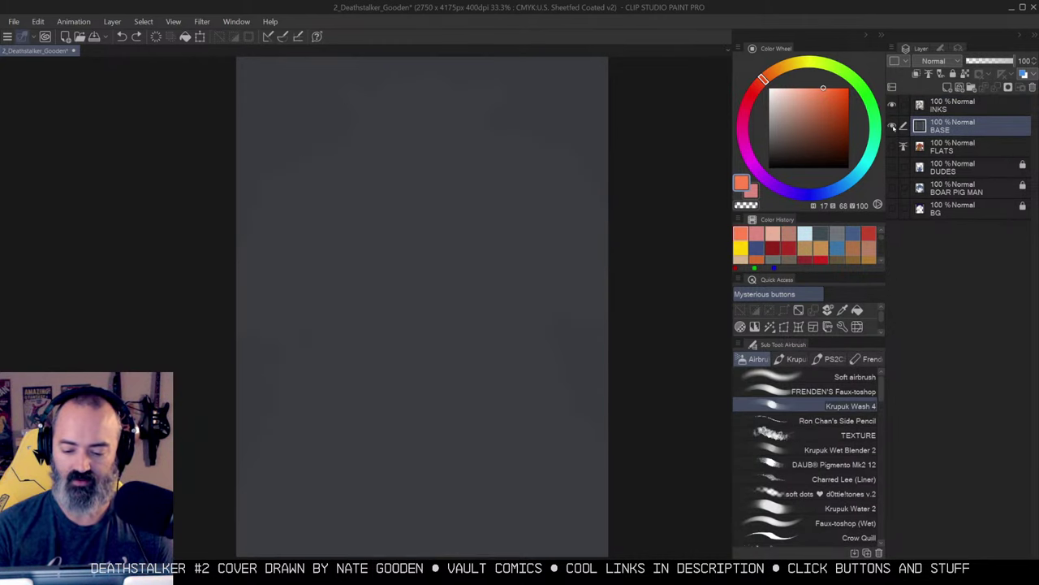
key(m)
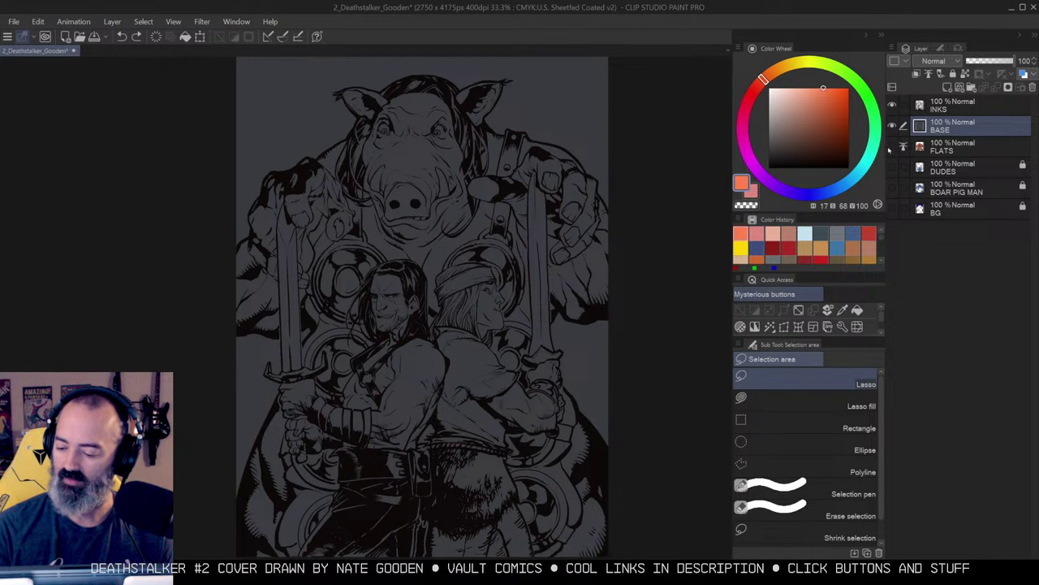
Isolate and select the FLATS layer to inspect its flat colours, and restore the INKS and BASE view.
alt+click(893, 146)
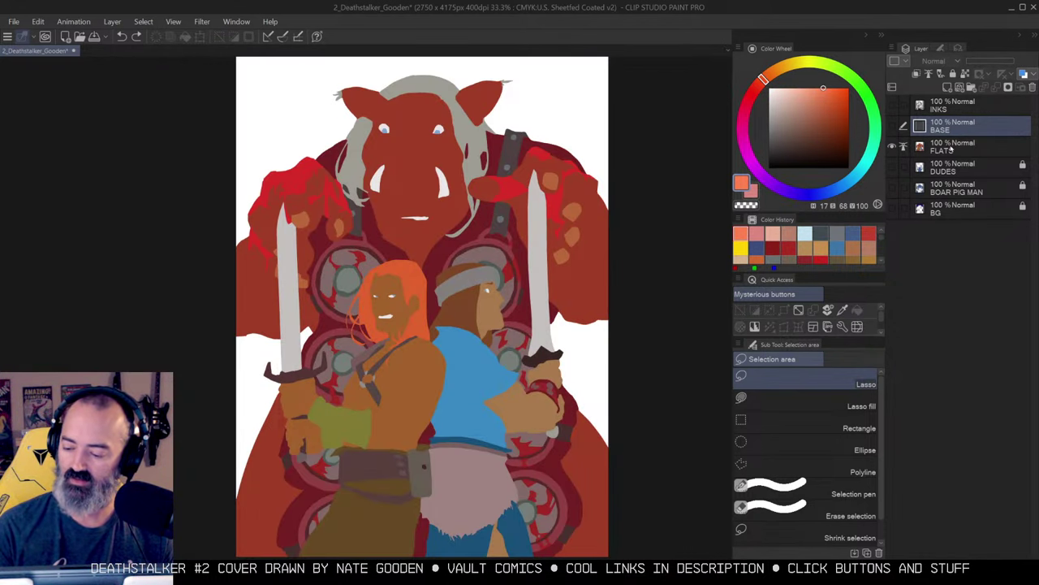
click(948, 148)
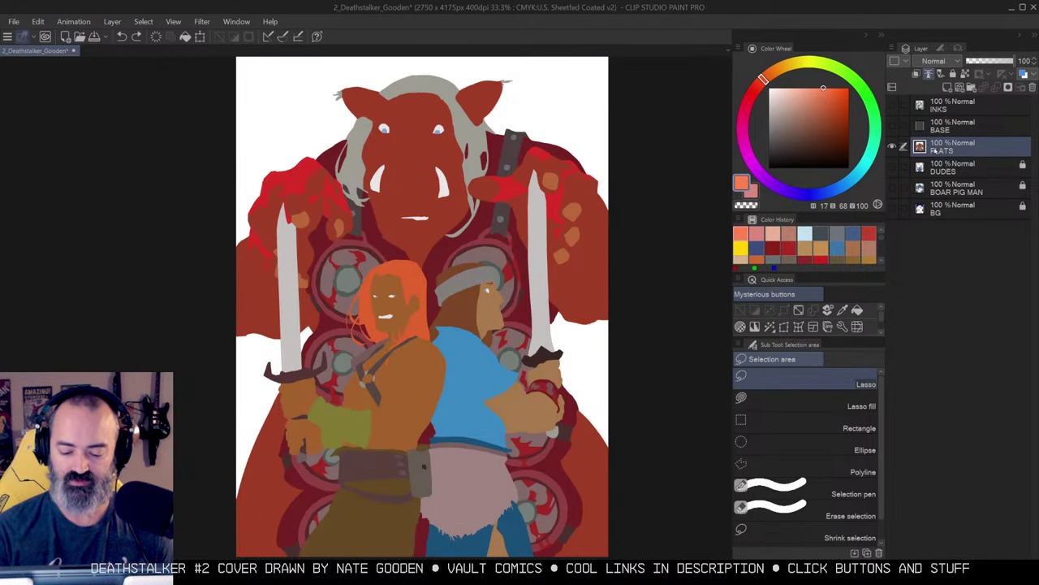
mouse_move(444, 395)
mouse_down()
mouse_move(600, 225)
mouse_move(707, 237)
mouse_up()
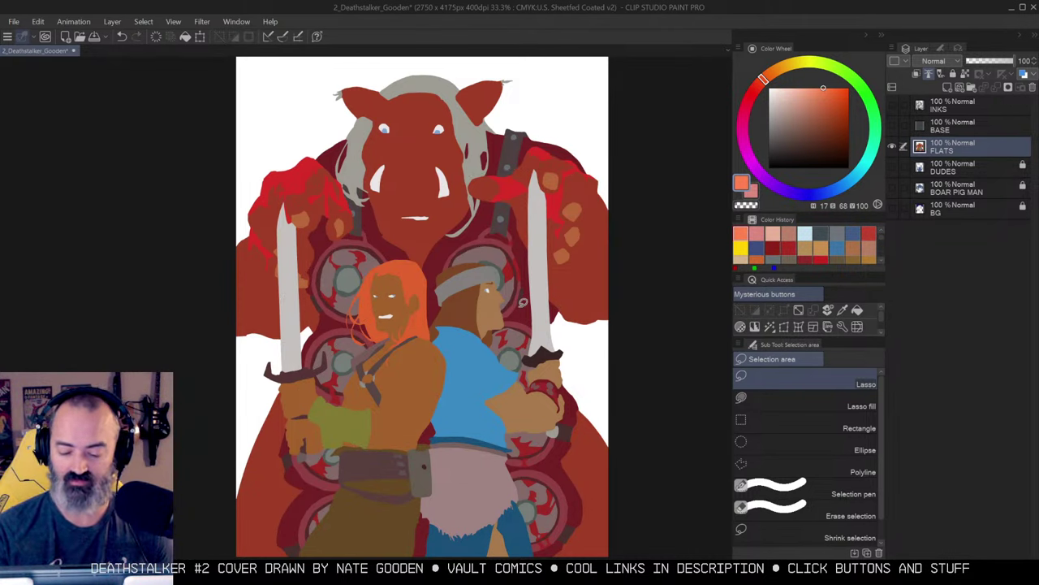
alt+click(893, 146)
Select the DUDES layer and view its silhouette alone before restoring the INKS and BASE view.
click(923, 168)
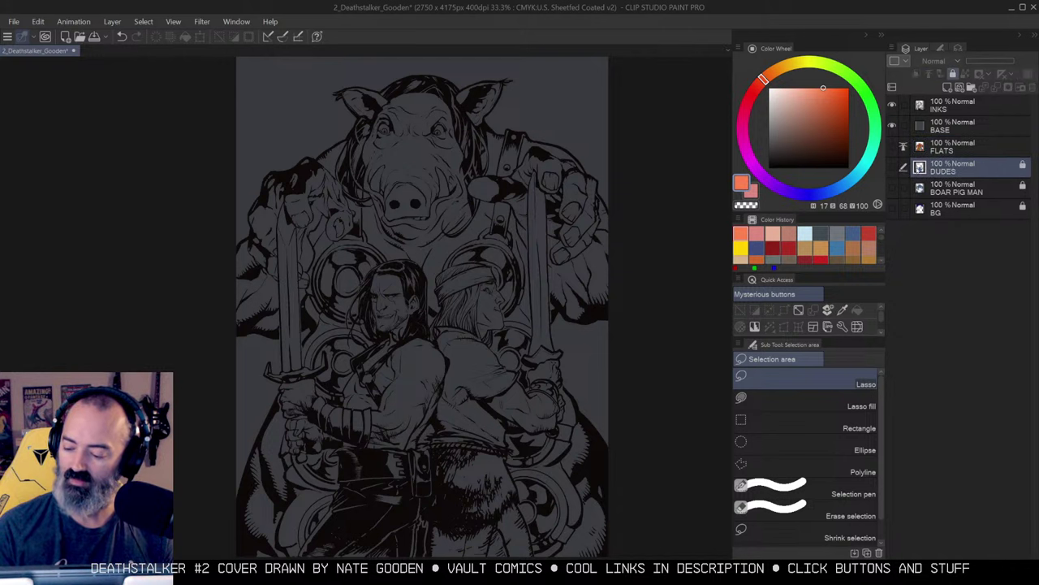
click(953, 190)
click(957, 173)
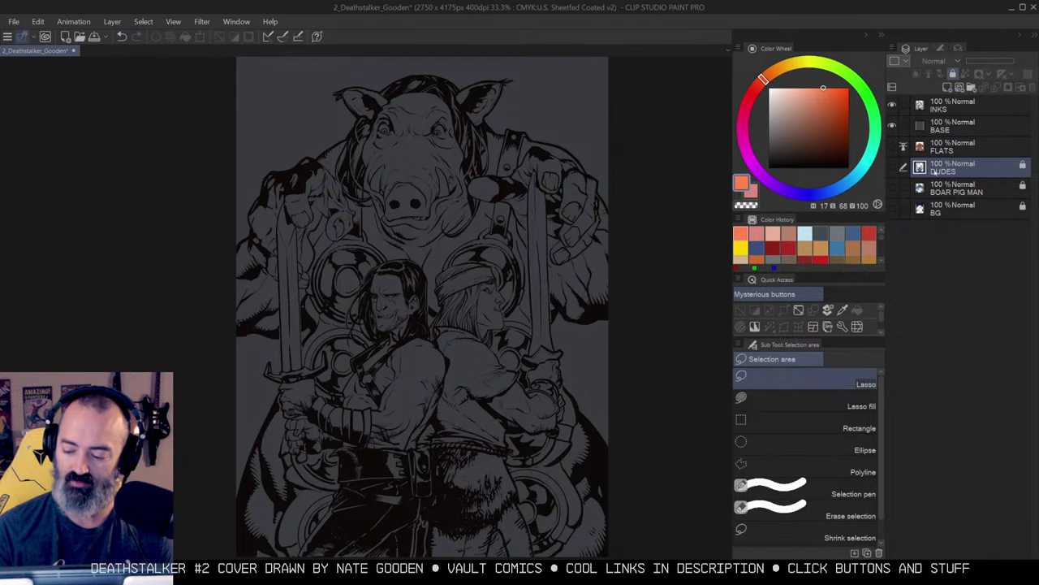
alt+click(893, 167)
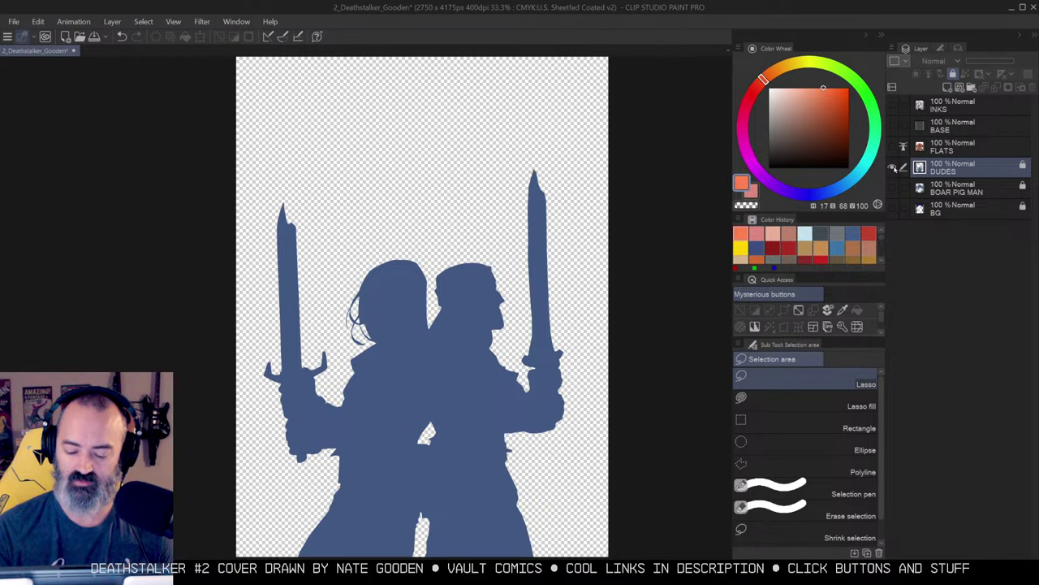
alt+click(892, 168)
View the BOAR PIG MAN and BG layers each in isolation, and turn every layer's visibility back on.
click(960, 192)
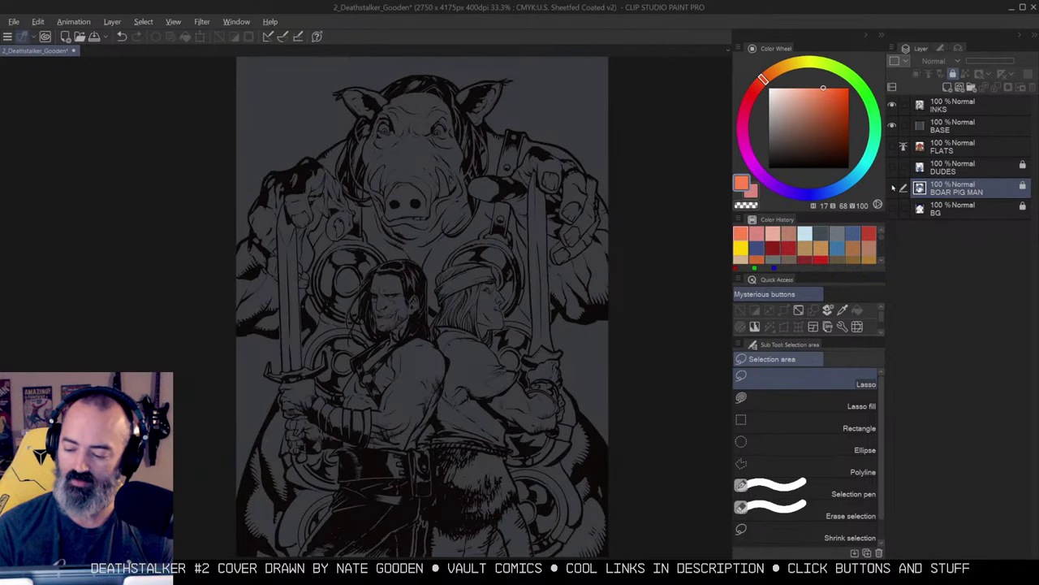
alt+click(892, 188)
click(897, 213)
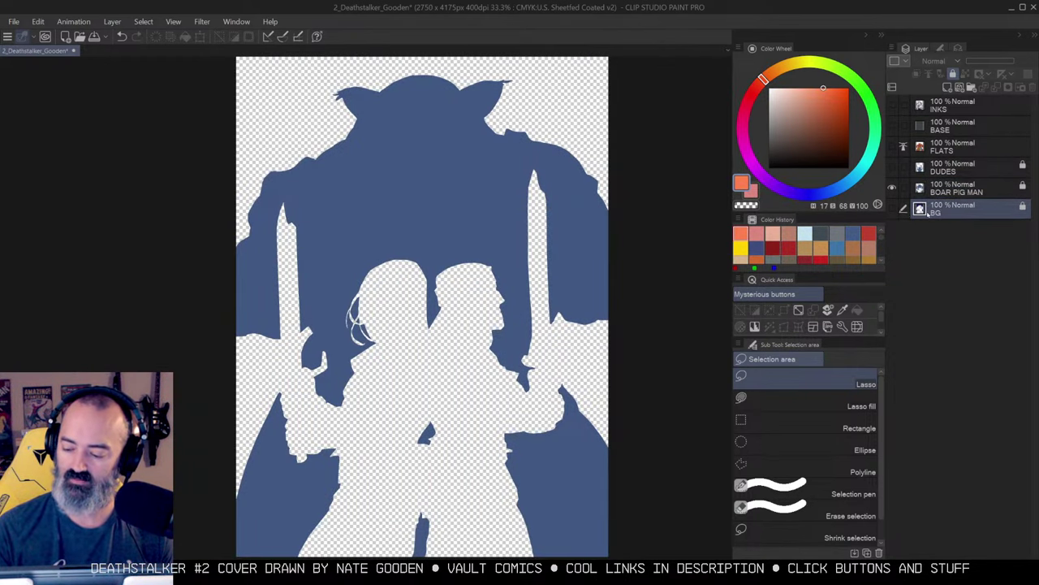
alt+click(891, 209)
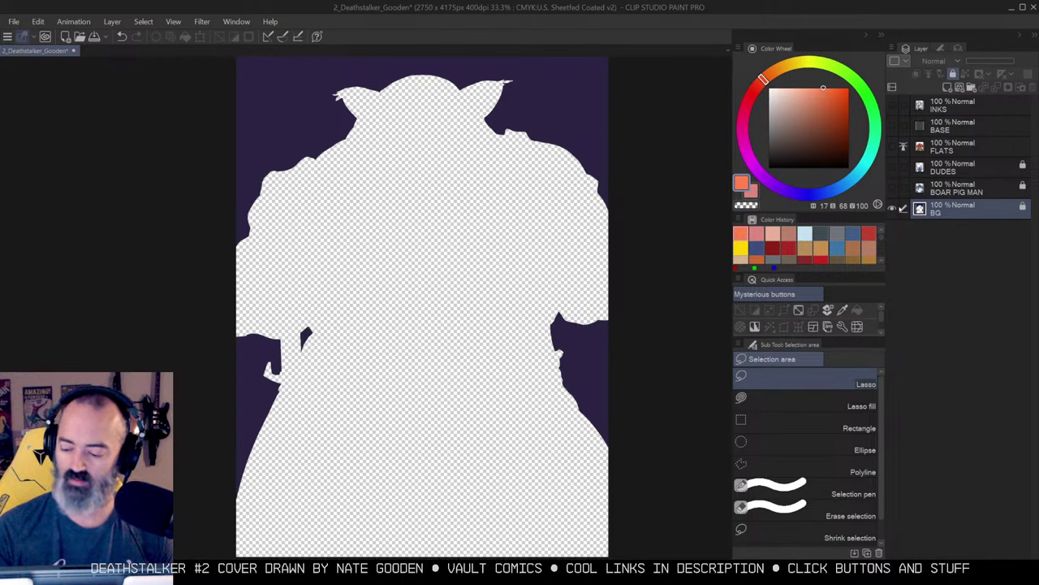
alt+click(891, 209)
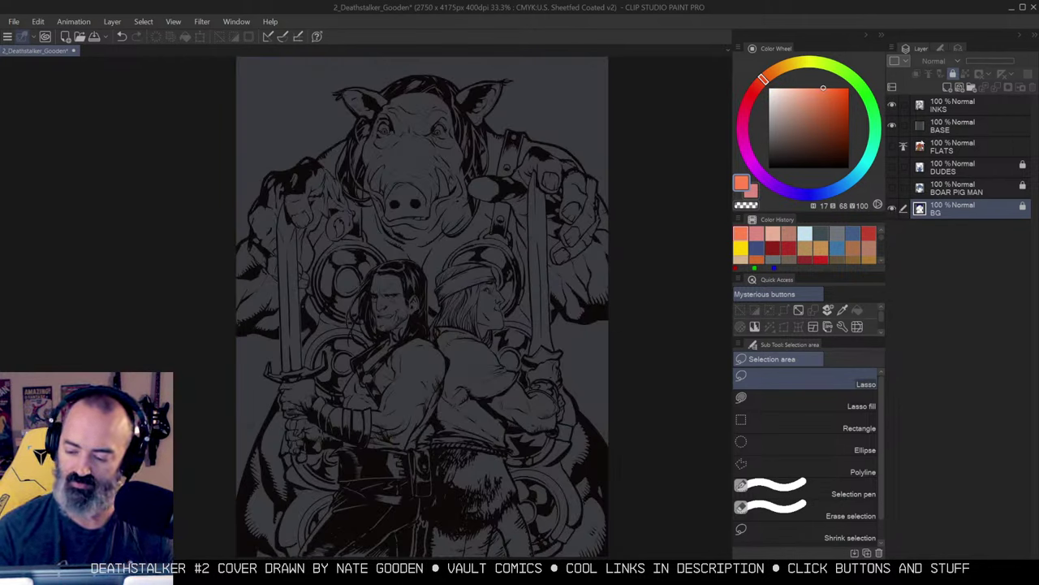
drag(622, 225, 649, 196)
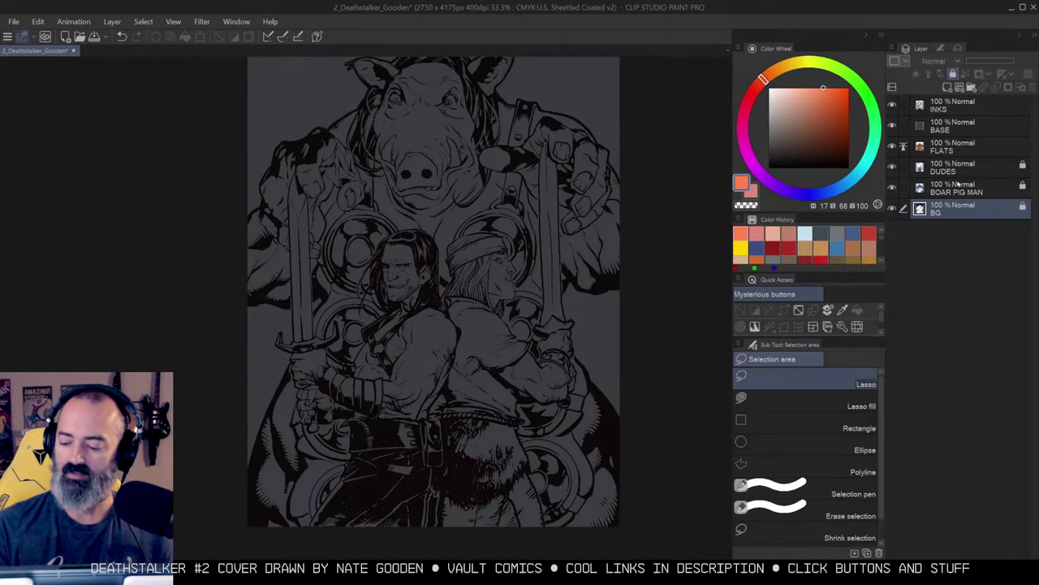
Load the BOAR PIG MAN layer's shape as a selection and preview it with Quick Mask.
click(965, 185)
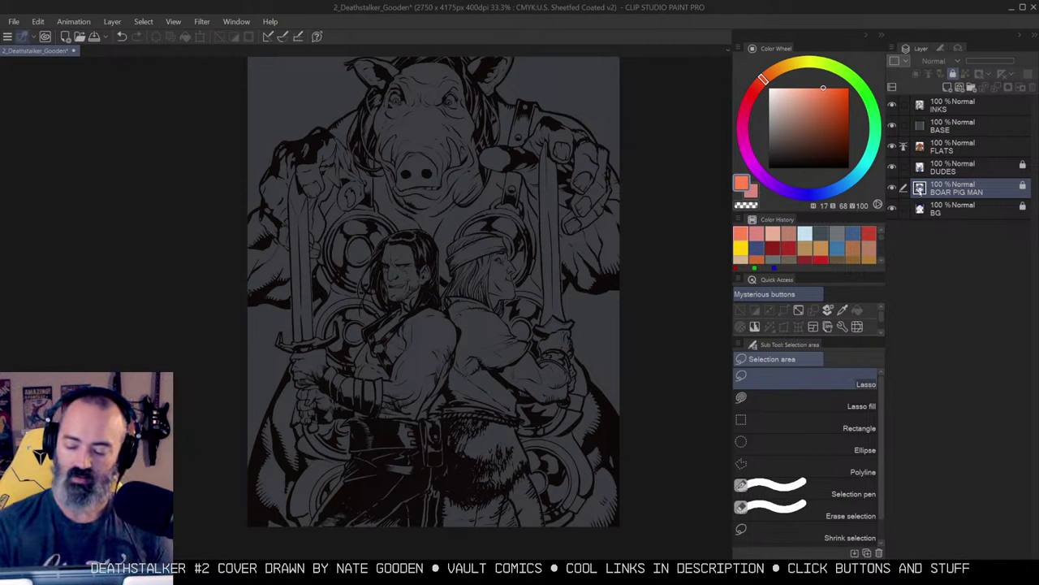
ctrl+click(920, 191)
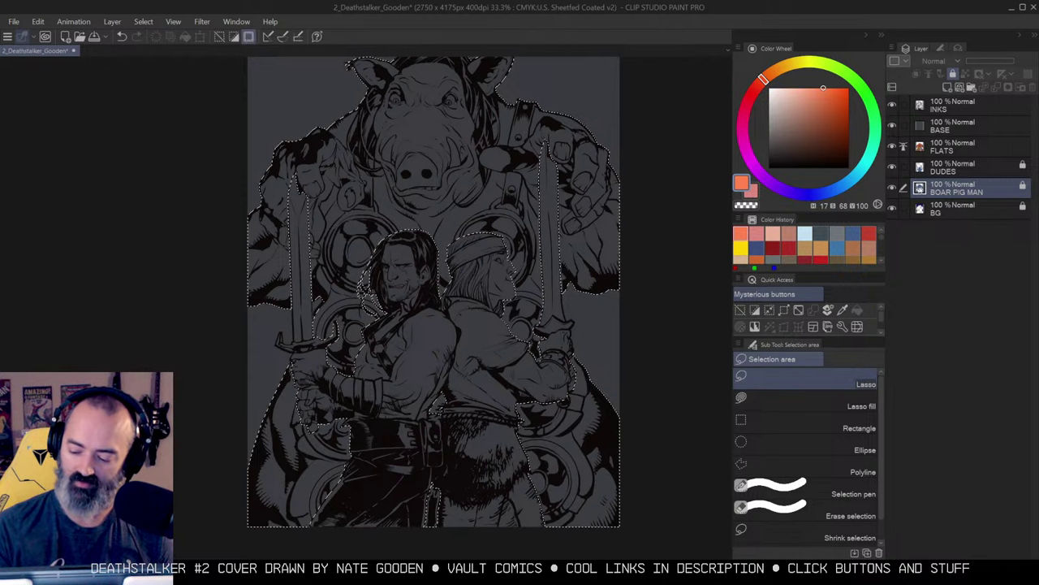
key(ctrl+m)
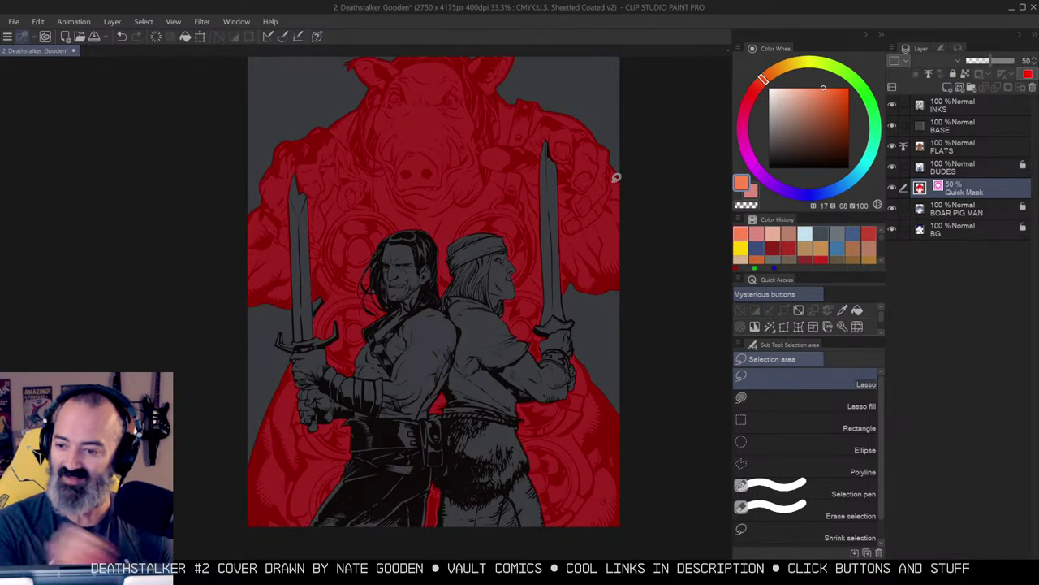
key(ctrl+m)
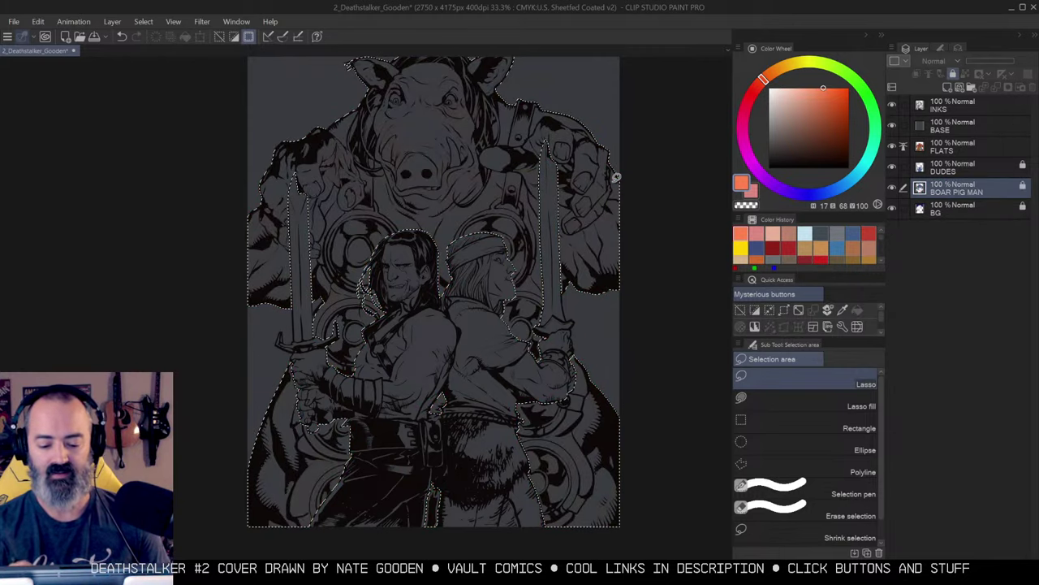
Clear the selection around the boar pig man.
drag(614, 176, 629, 228)
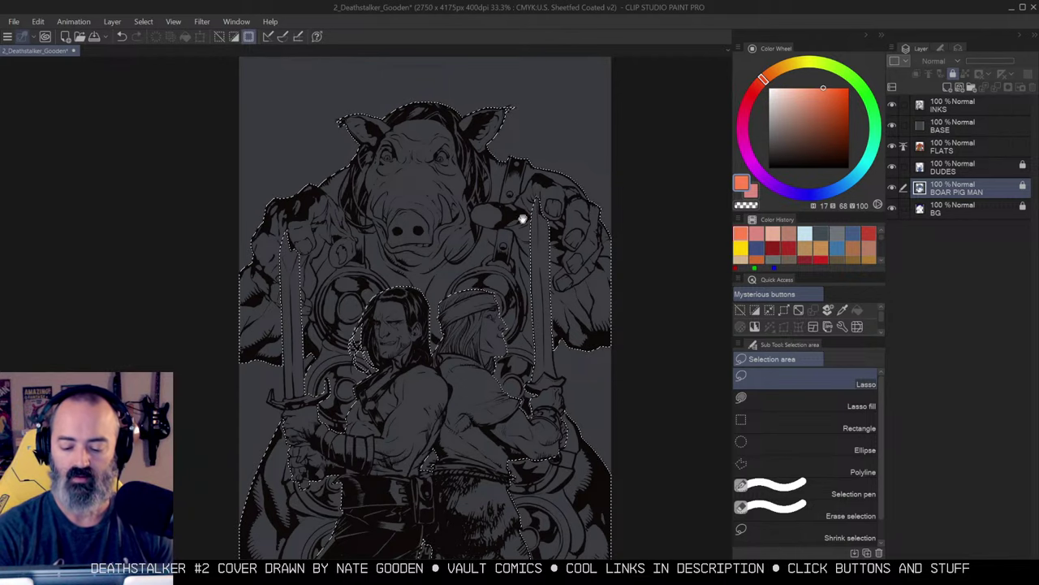
drag(522, 220, 535, 181)
key(ctrl+d)
drag(631, 216, 640, 255)
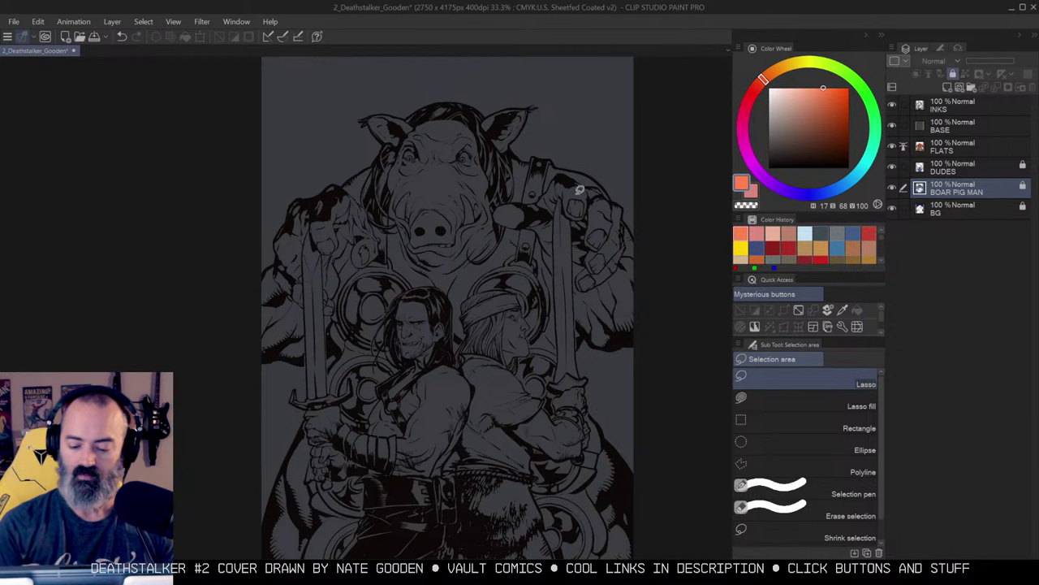
drag(629, 191, 623, 180)
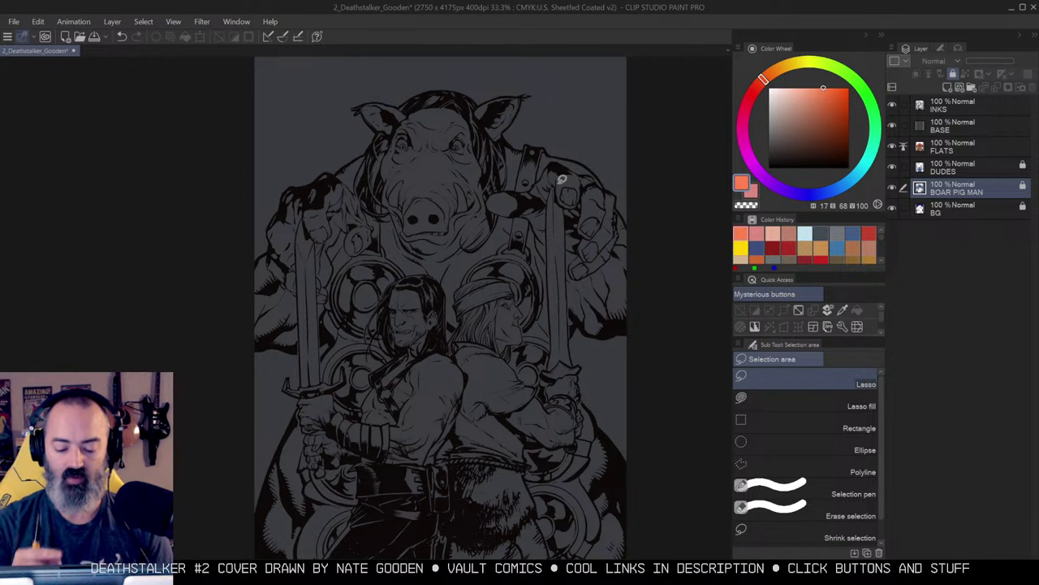
Add a Hard light layer named HL above BASE, and choose a pale cream colour with the FRENDEN'S Faux-toshop airbrush.
click(944, 124)
key(ctrl+shift+n)
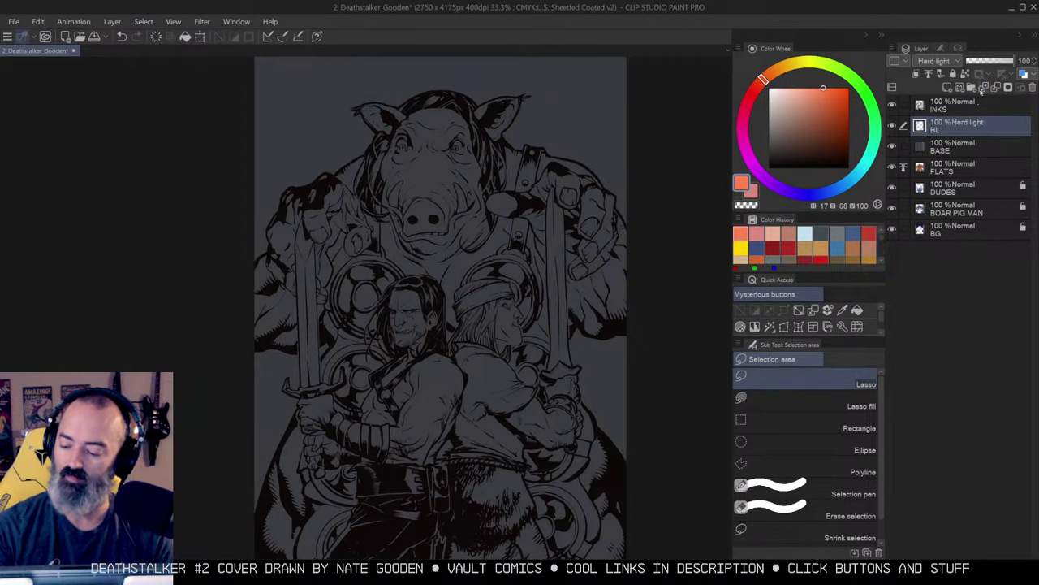
key(b)
click(785, 89)
click(786, 66)
click(837, 392)
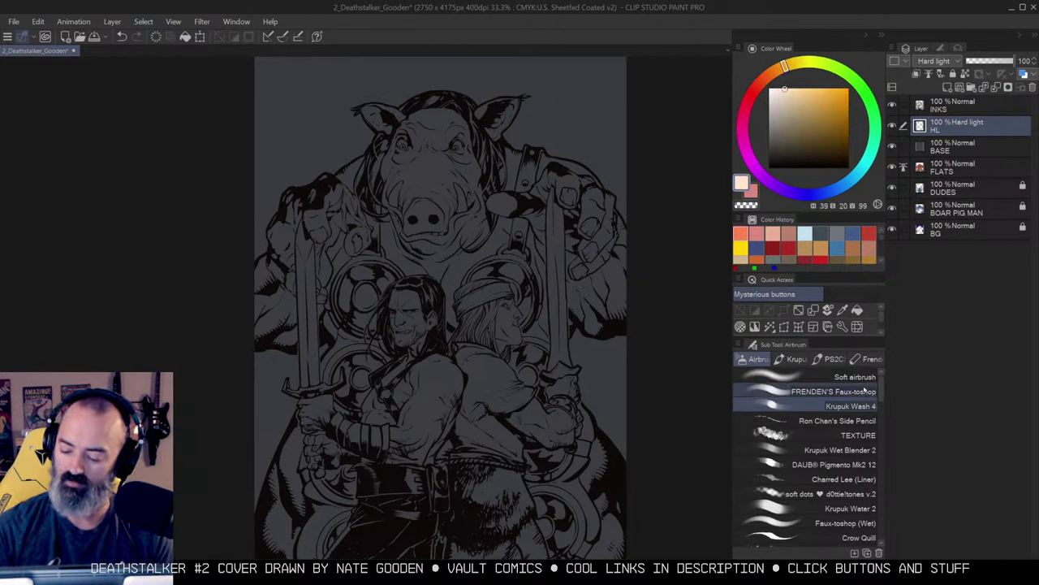
Airbrush cream highlights over both warriors, the sword blade at the dark-haired warrior's side, and the boar pig man's hand and snout.
mouse_move(422, 280)
mouse_down()
mouse_move(410, 292)
mouse_move(414, 317)
mouse_move(442, 370)
mouse_move(414, 435)
mouse_up()
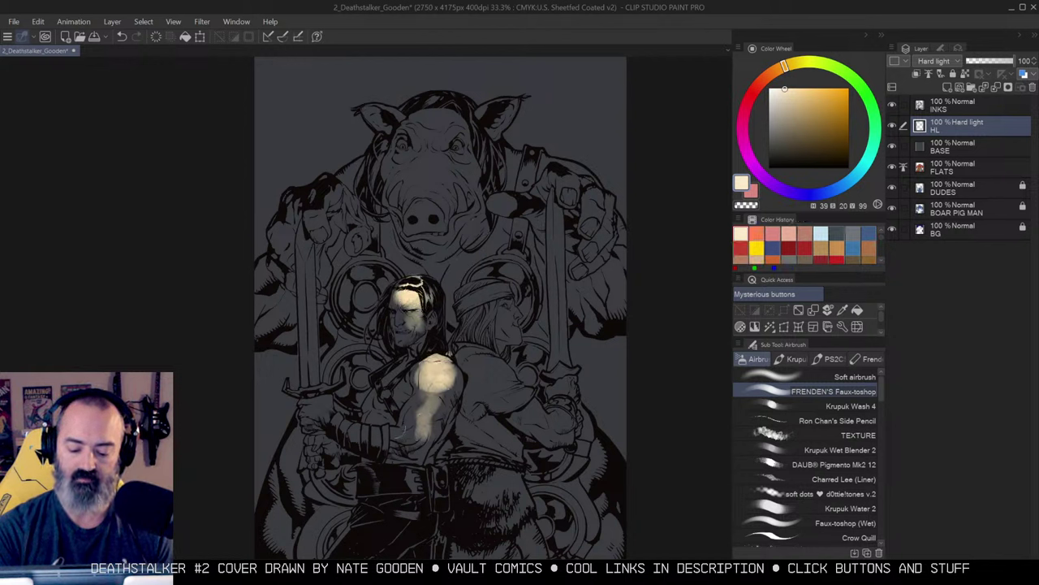
drag(321, 396, 410, 447)
drag(304, 286, 310, 342)
mouse_move(512, 280)
mouse_down()
mouse_move(483, 321)
mouse_move(491, 375)
mouse_move(531, 423)
mouse_move(562, 431)
mouse_up()
drag(486, 465, 497, 497)
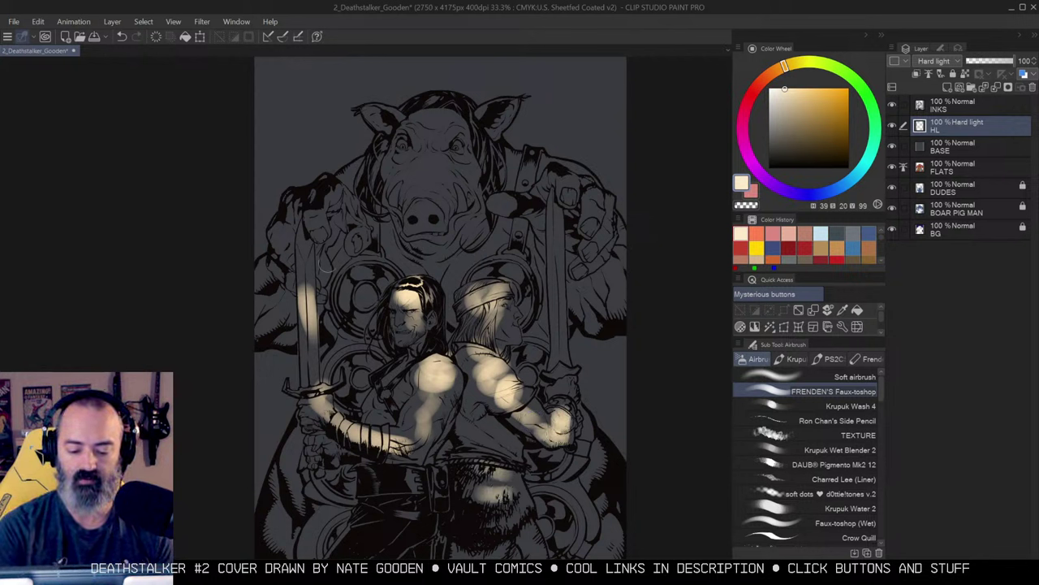
mouse_move(291, 266)
mouse_down()
mouse_move(318, 207)
mouse_move(362, 235)
mouse_move(421, 214)
mouse_move(403, 213)
mouse_move(460, 238)
mouse_up()
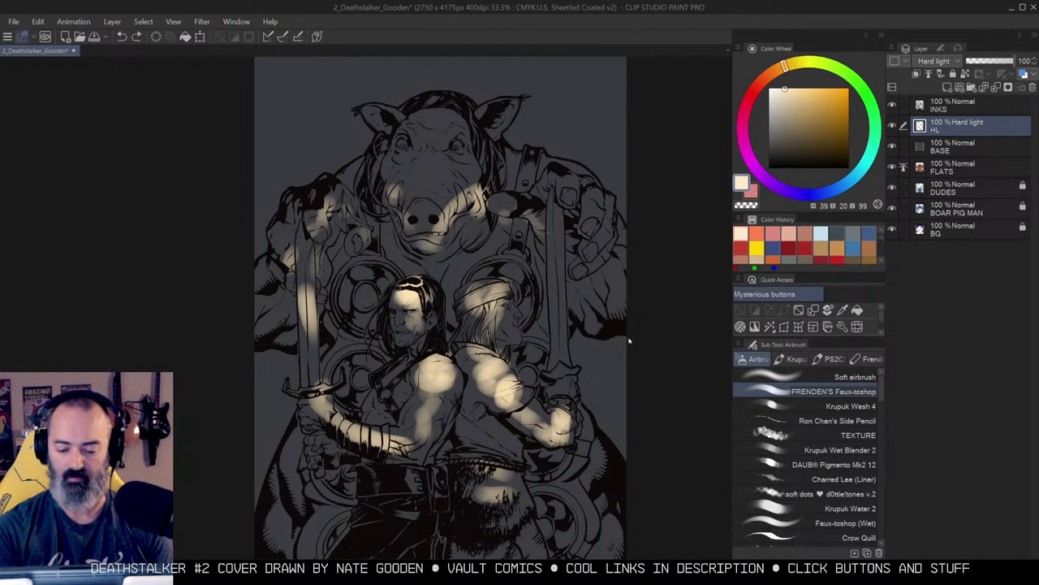
Delete the HL highlight layer.
right_click(955, 126)
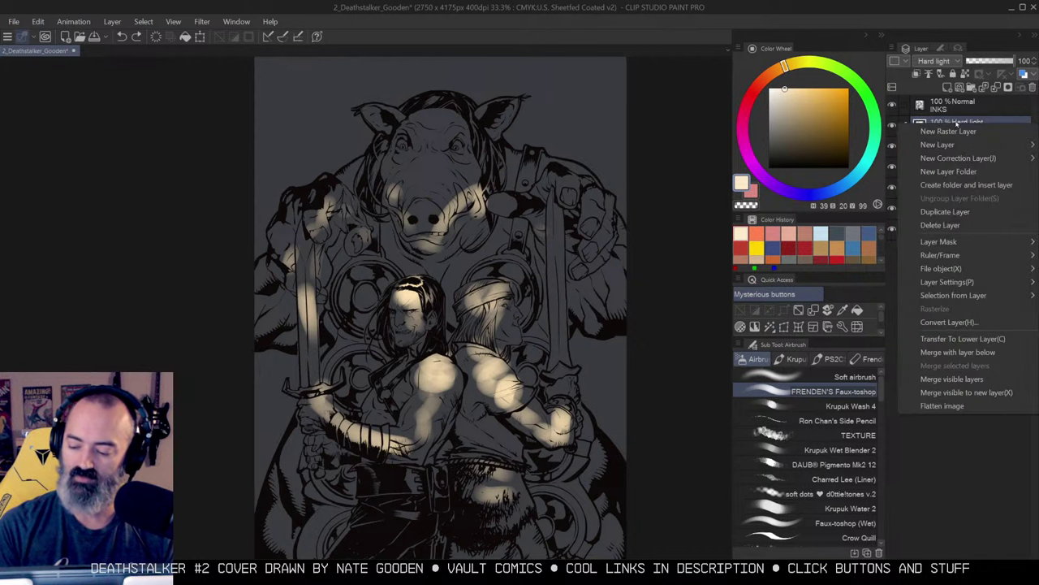
click(946, 228)
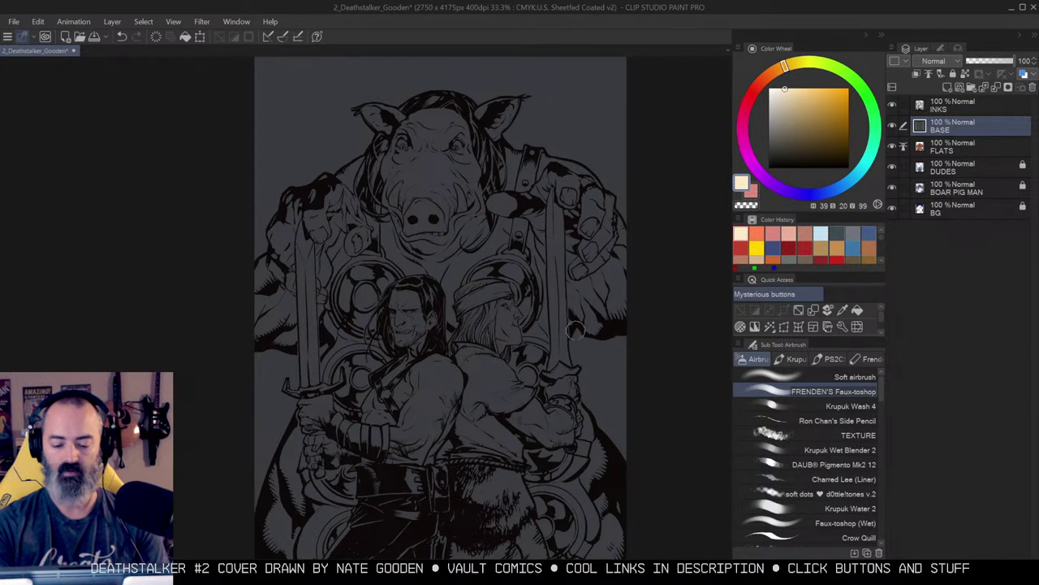
drag(601, 299, 614, 252)
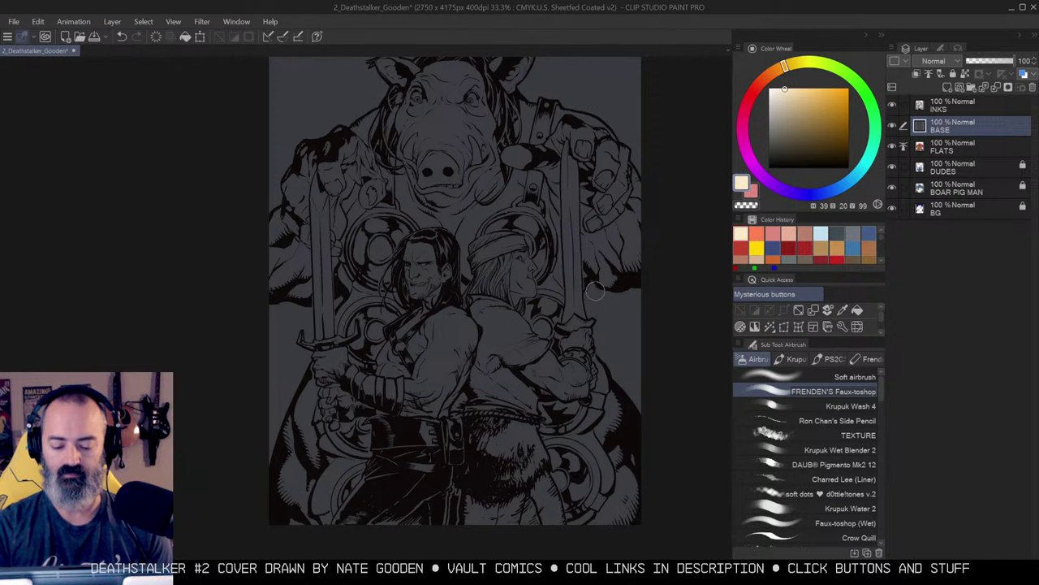
drag(601, 274, 622, 181)
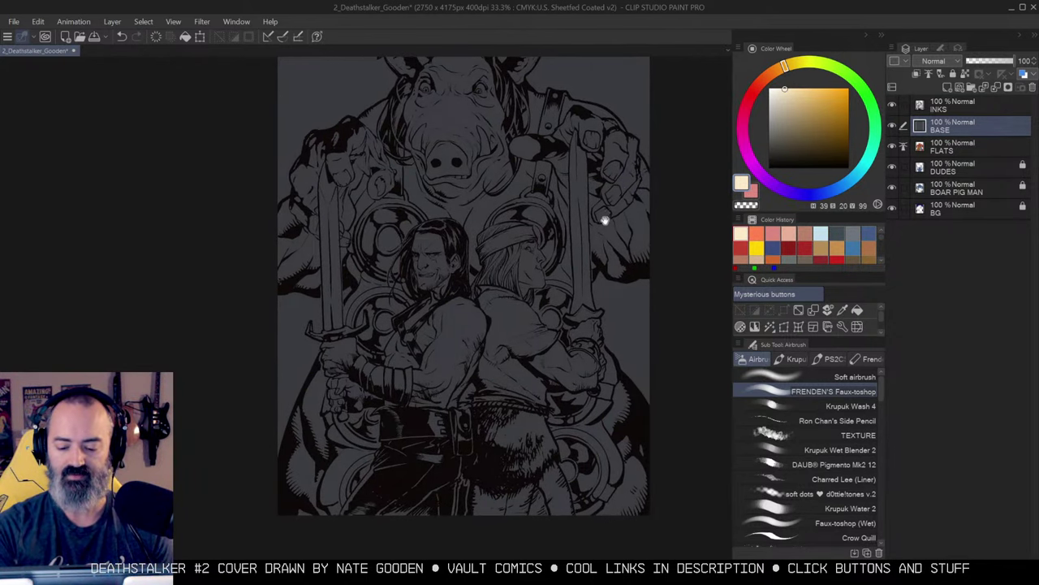
drag(605, 220, 599, 235)
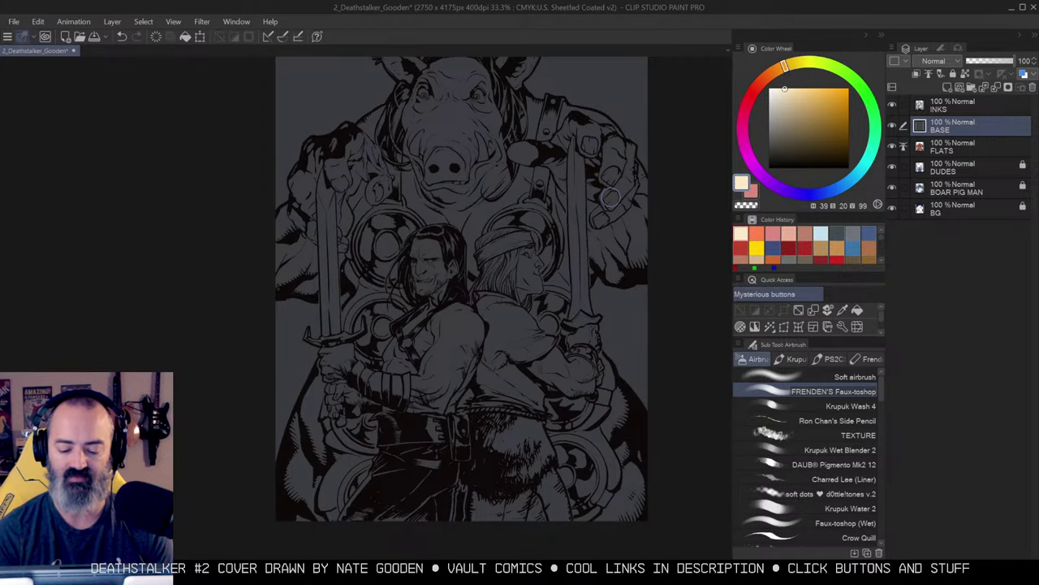
Add a new layer above BASE and fill it entirely with white.
click(891, 126)
click(891, 126)
click(947, 88)
click(769, 87)
key(g)
click(645, 184)
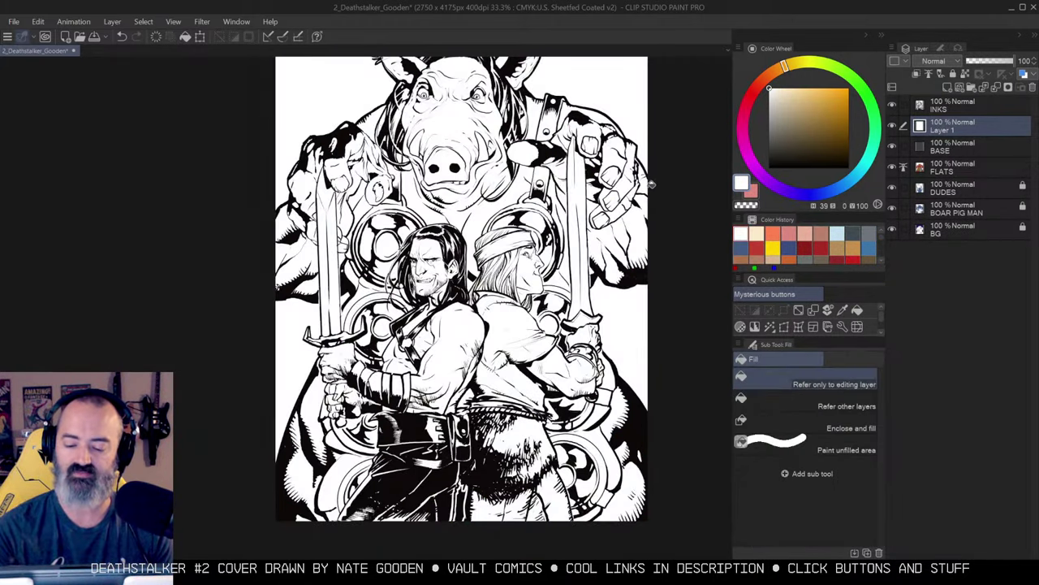
mouse_move(647, 214)
mouse_down()
mouse_move(642, 266)
mouse_move(652, 232)
mouse_up()
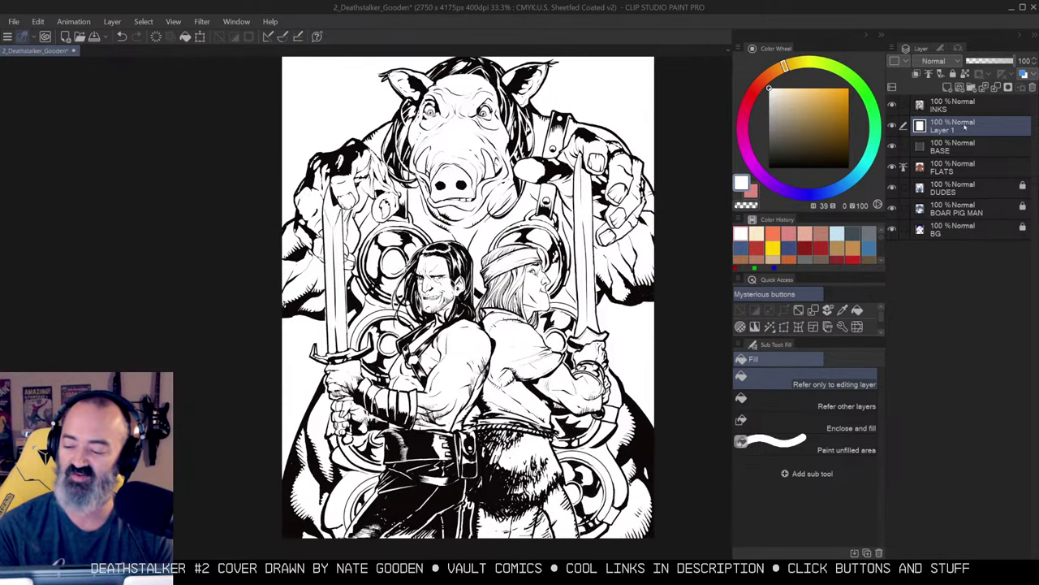
Delete the white-filled layer and clear any selection.
key(m)
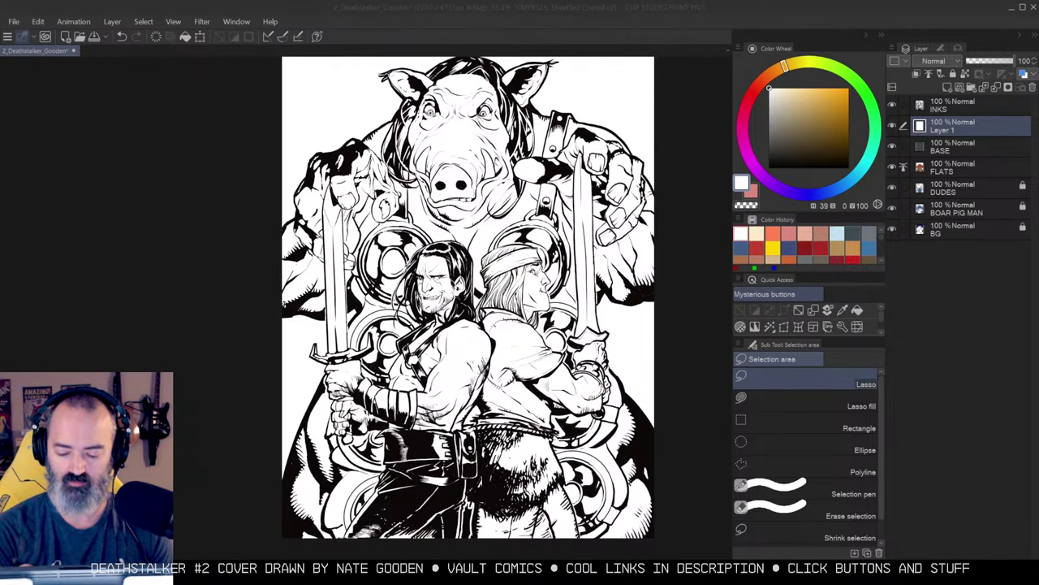
right_click(945, 126)
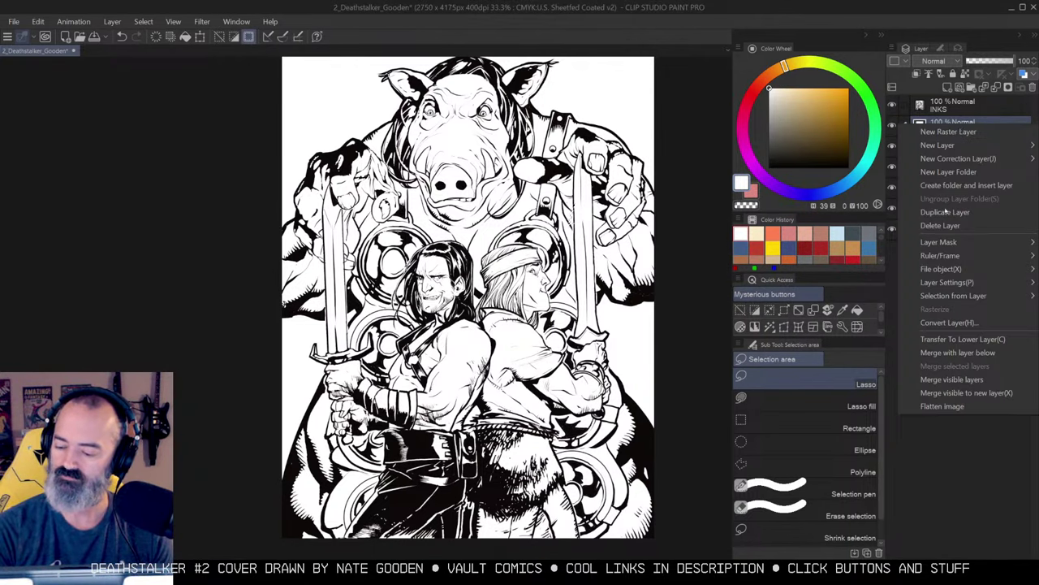
click(940, 225)
key(ctrl+d)
mouse_move(672, 174)
mouse_down()
mouse_move(659, 206)
mouse_move(655, 195)
mouse_up()
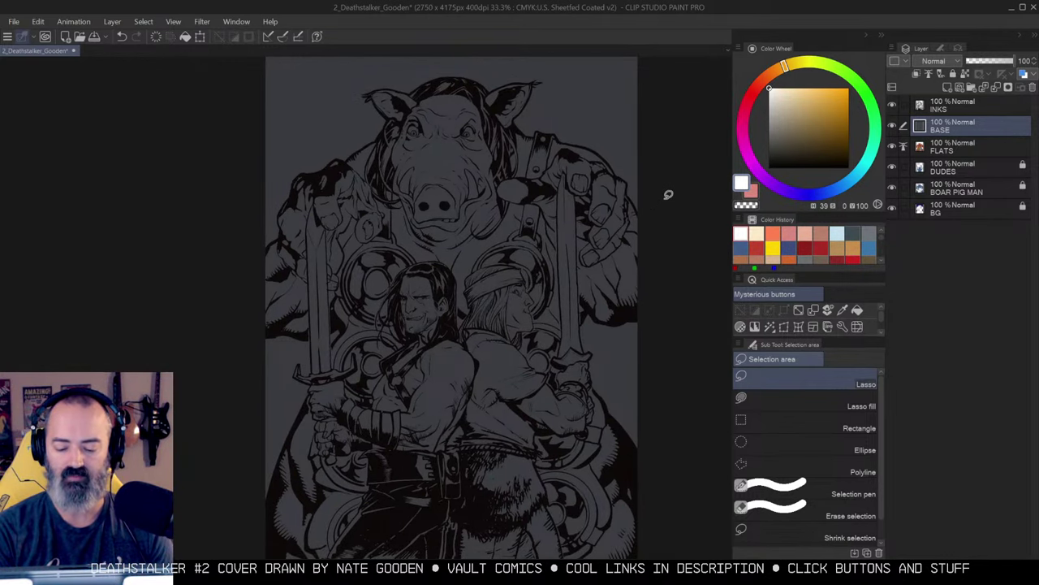
Delete the dark BASE layer and add a new empty layer between INKS and FLATS.
right_click(950, 122)
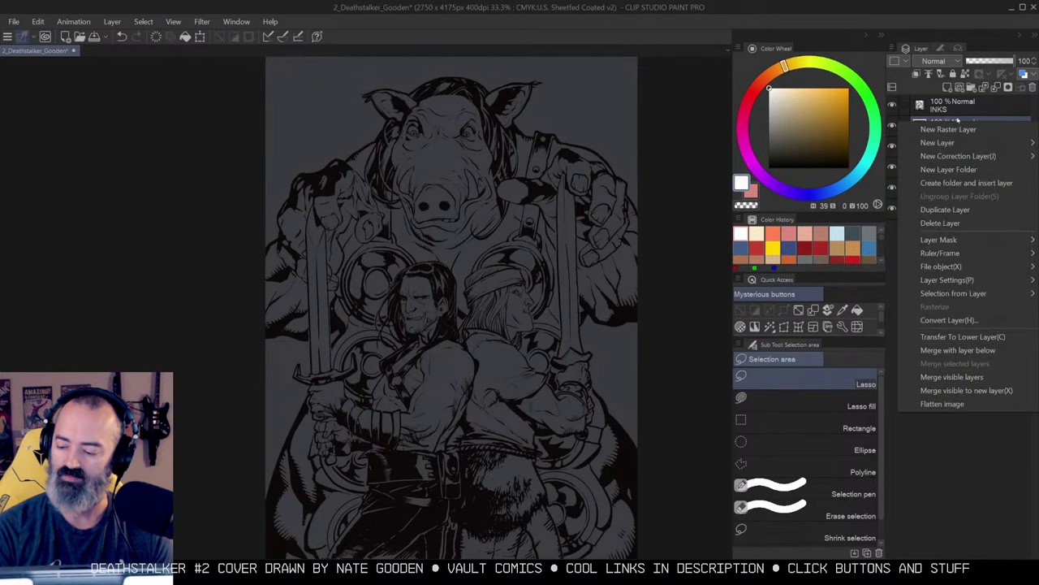
click(942, 211)
click(948, 87)
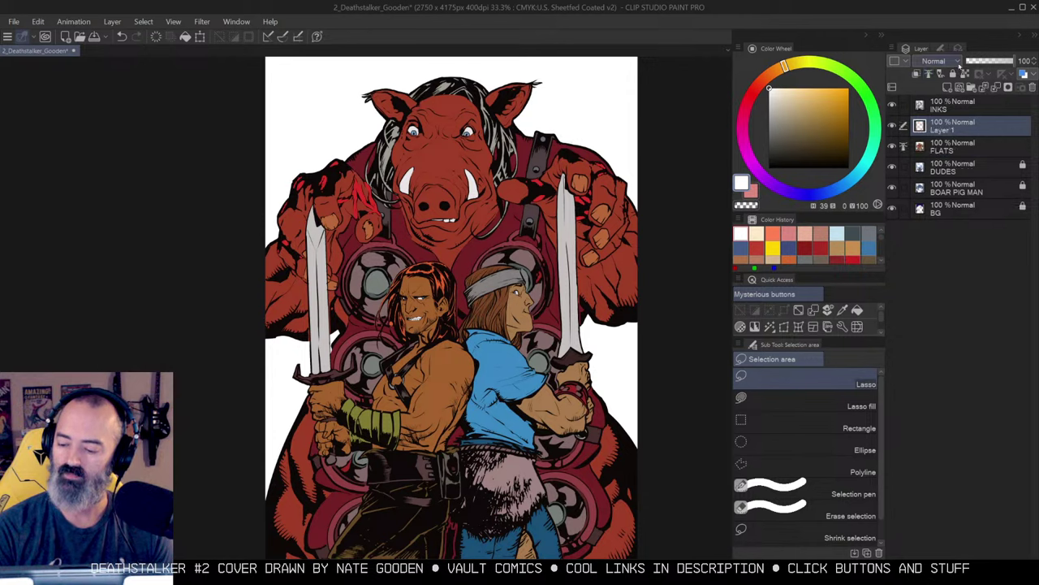
Fill the new layer with a mid blue-grey (H 203, S 8, V 49) and name it BASE.
click(775, 128)
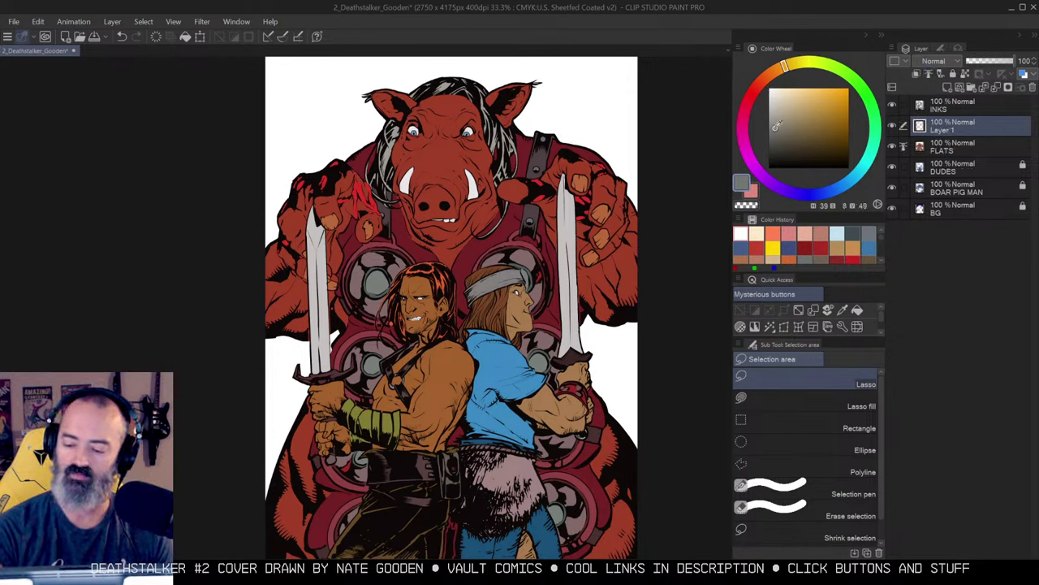
drag(843, 162, 849, 184)
key(g)
click(583, 252)
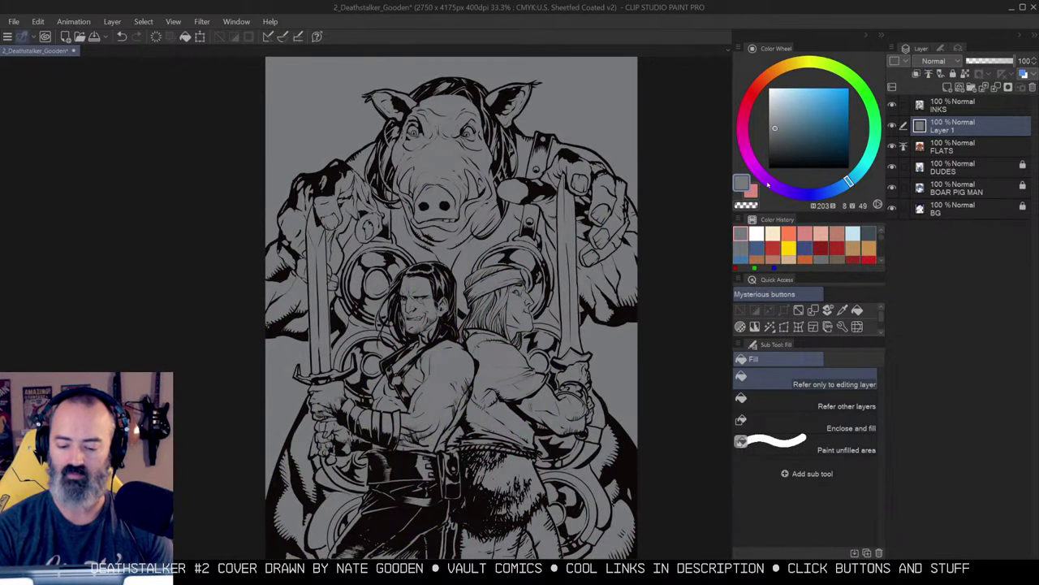
double_click(944, 129)
text(BASE)
key(Return)
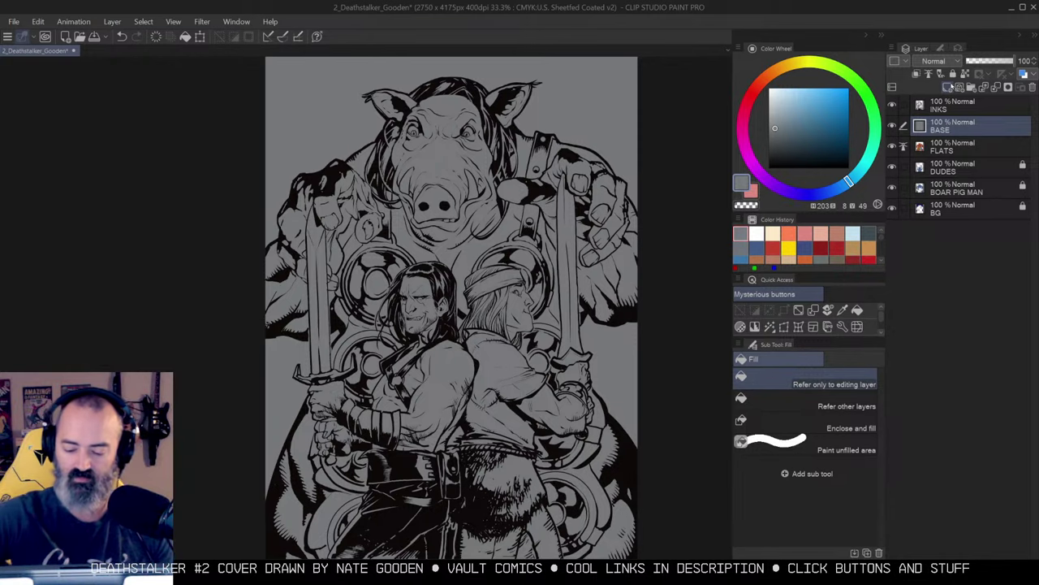
Select the dark-haired warrior's skin by its flat colour and fill it on BASE with peach (H 20, S 30, V 79), then deselect.
key(m)
drag(575, 180, 573, 165)
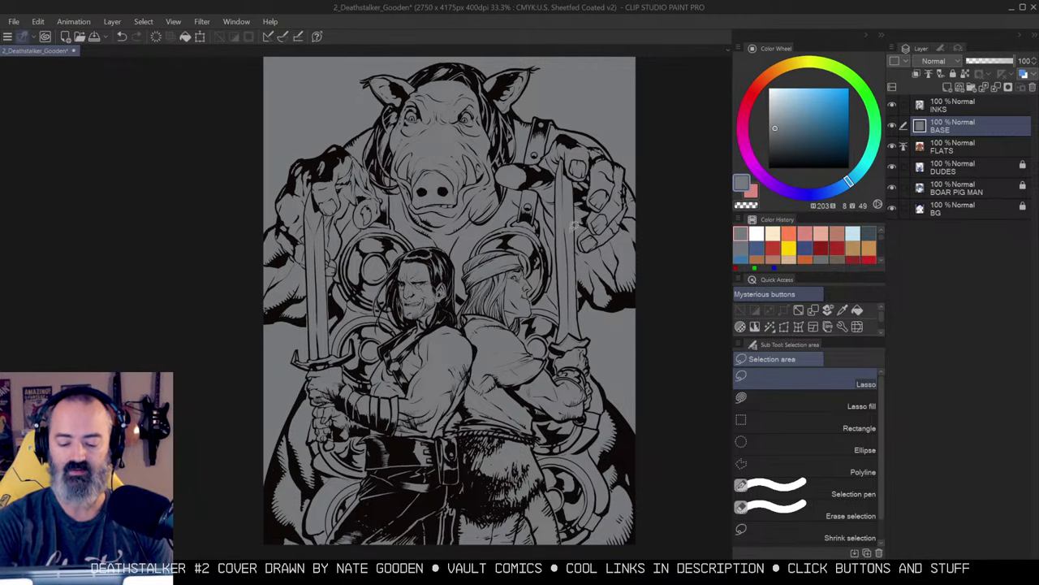
scroll(568, 222, down, 1)
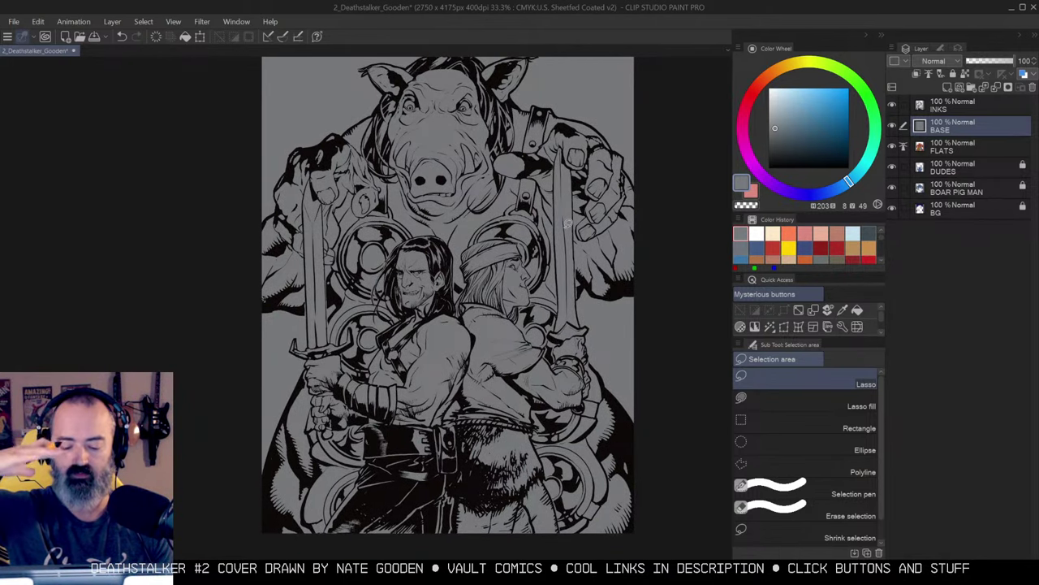
scroll(520, 187, down, 4)
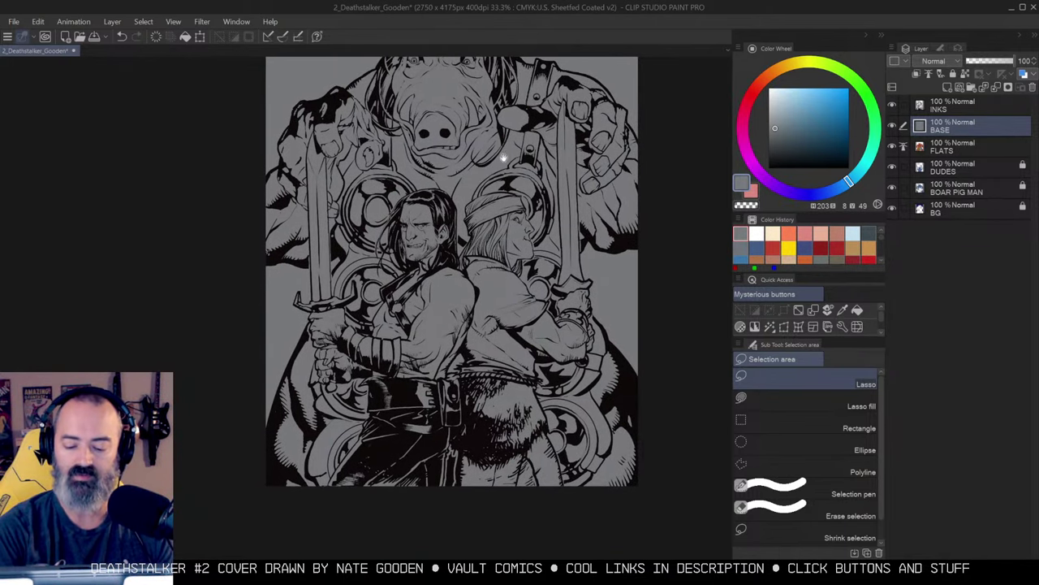
key(w)
click(424, 218)
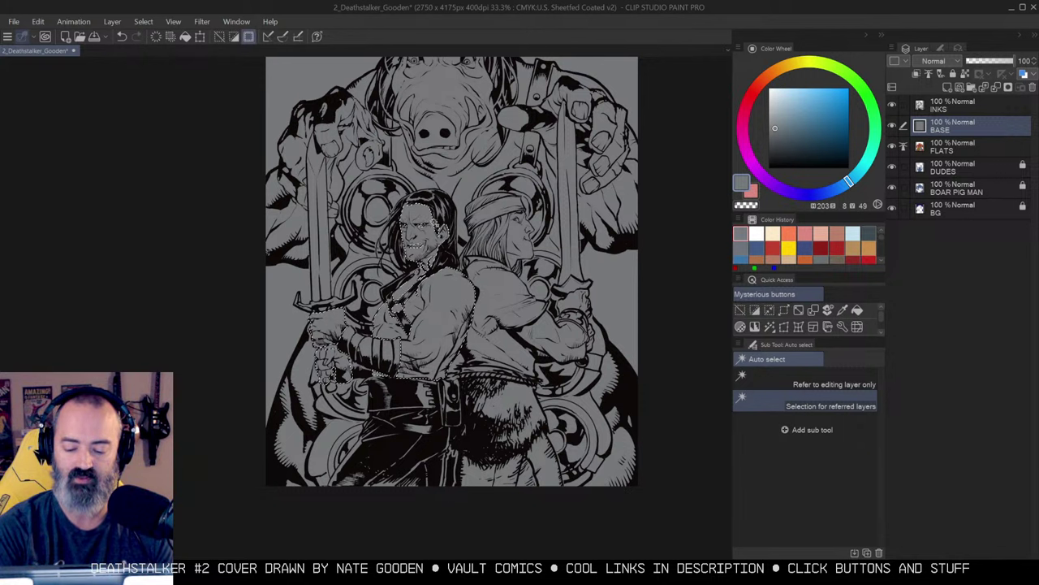
click(766, 77)
drag(802, 112, 793, 104)
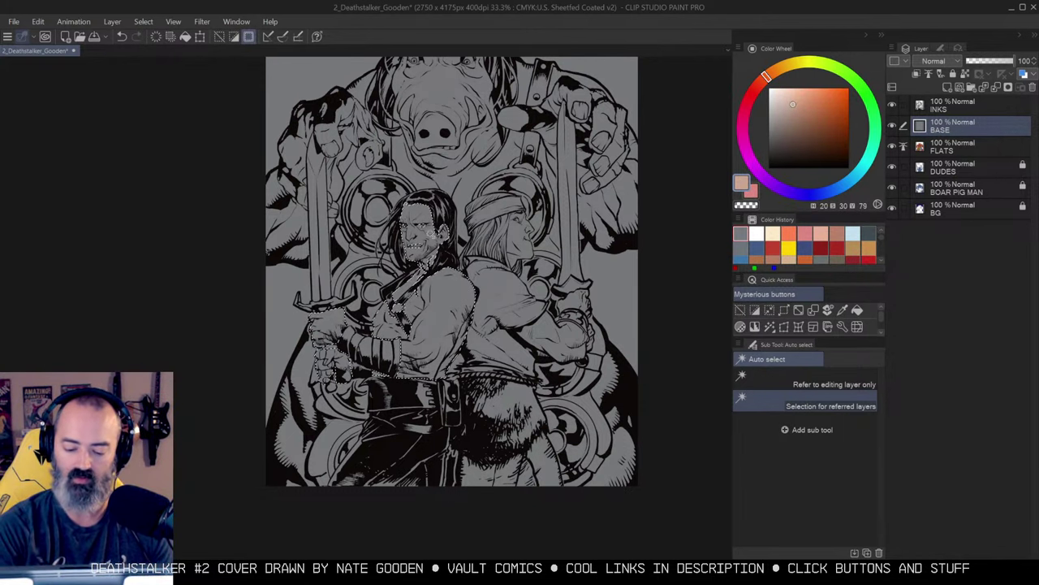
key(g)
click(443, 300)
key(m)
key(ctrl+d)
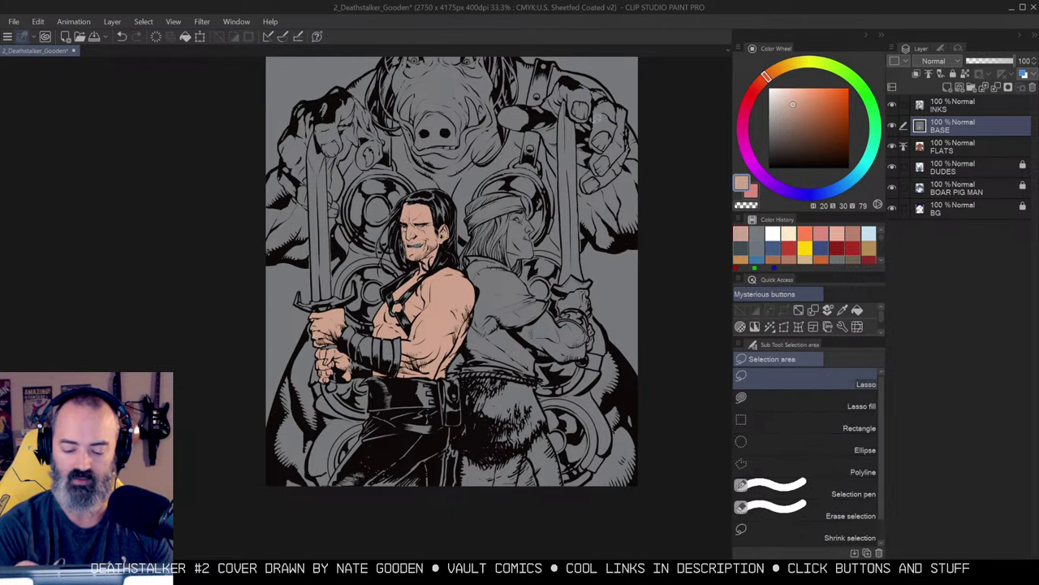
Select the dark-haired warrior's hair and fill it on BASE with dark slate blue (H 201, S 31, V 37), then deselect.
key(w)
click(442, 219)
key(m)
click(794, 138)
click(851, 180)
key(g)
click(448, 213)
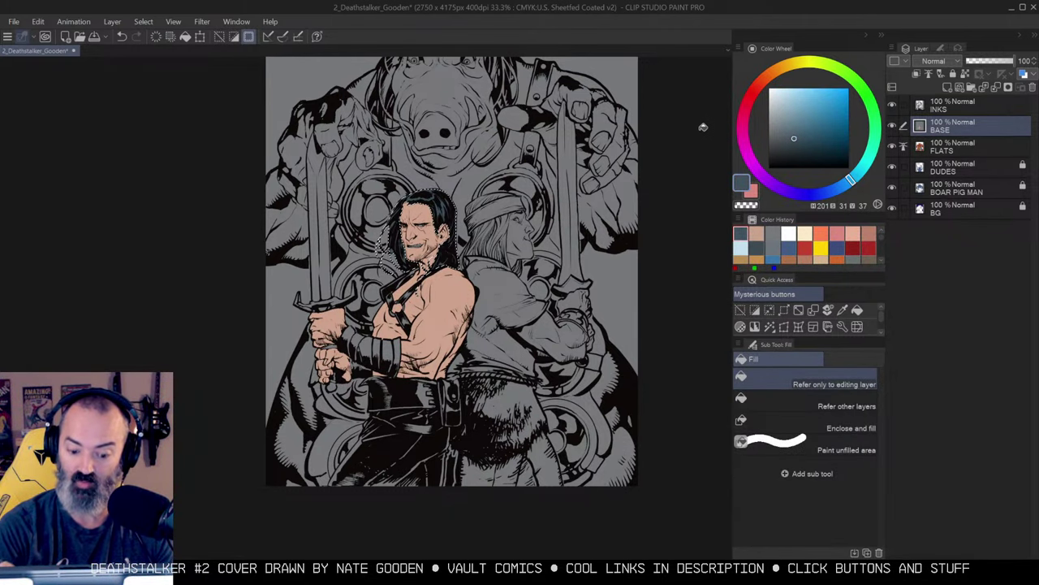
key(ctrl+space)
click(437, 255)
key(m)
key(ctrl+d)
Reselect the dark-haired warrior's skin and shift it with Hue/Saturation/Luminosity to hue -7, saturation 3 and luminosity -15, then deselect.
key(w)
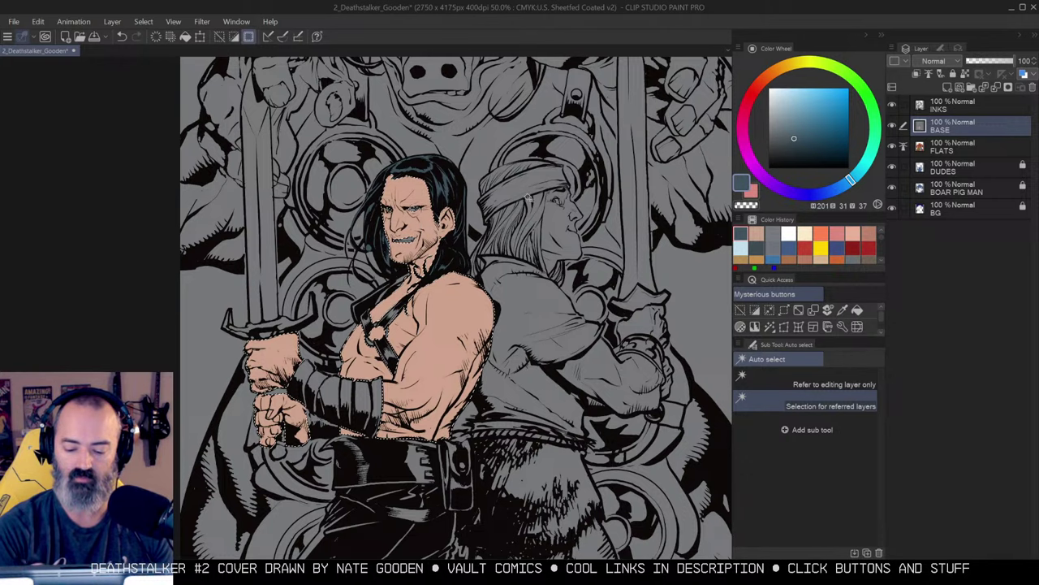
key(ctrl+u)
drag(865, 177, 847, 186)
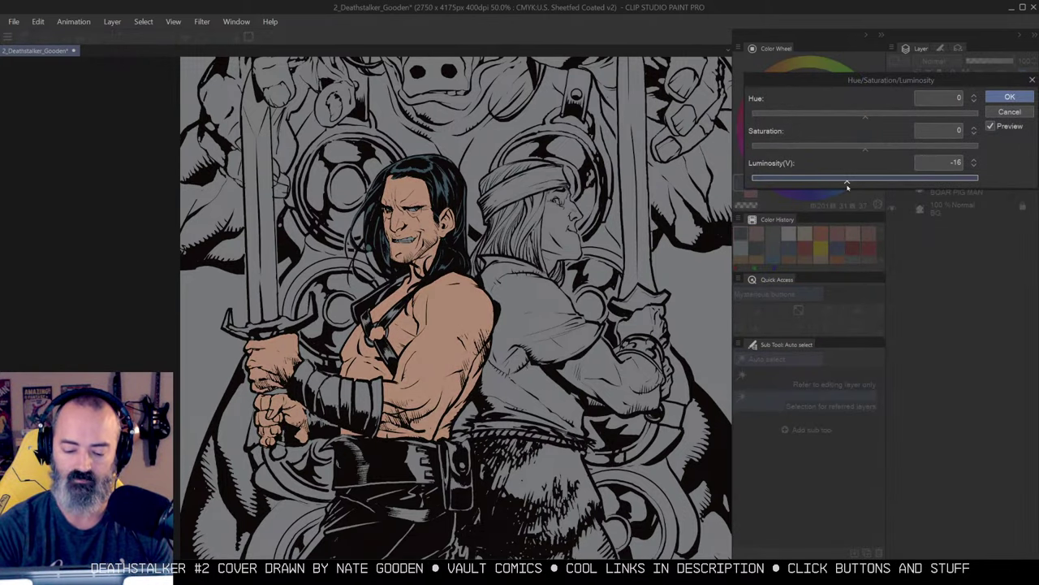
click(877, 150)
drag(867, 116, 864, 151)
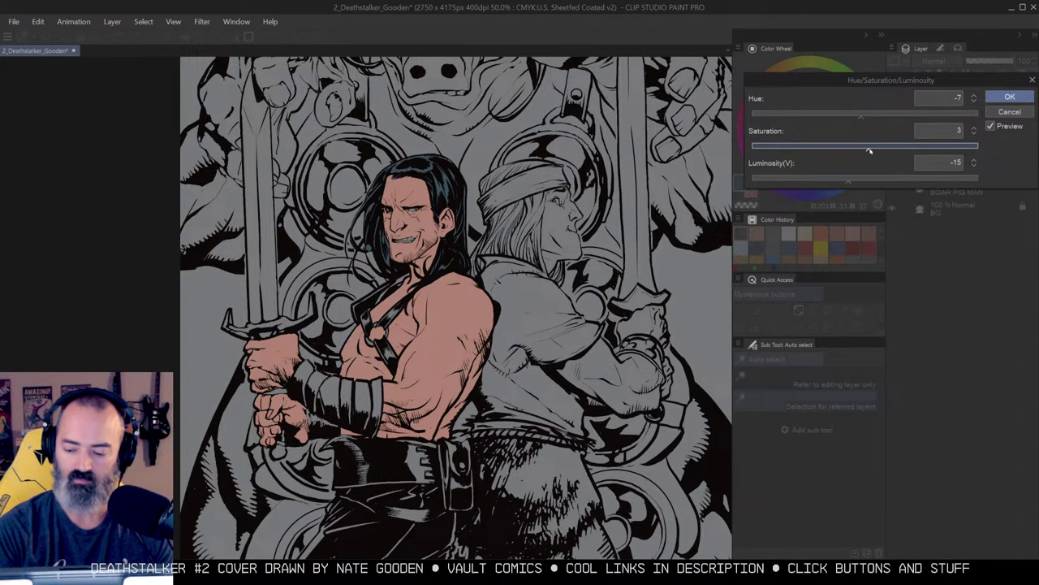
click(1009, 97)
key(m)
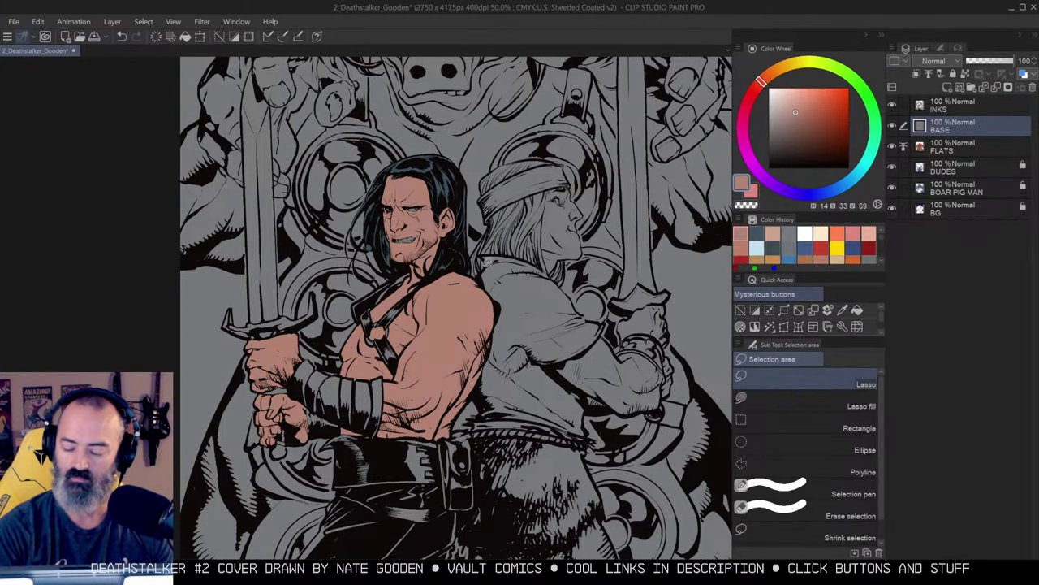
key(ctrl+d)
Select the dark-haired warrior's eyes and teeth and raise their luminosity and saturation with Hue/Saturation/Luminosity.
ctrl+click(410, 222)
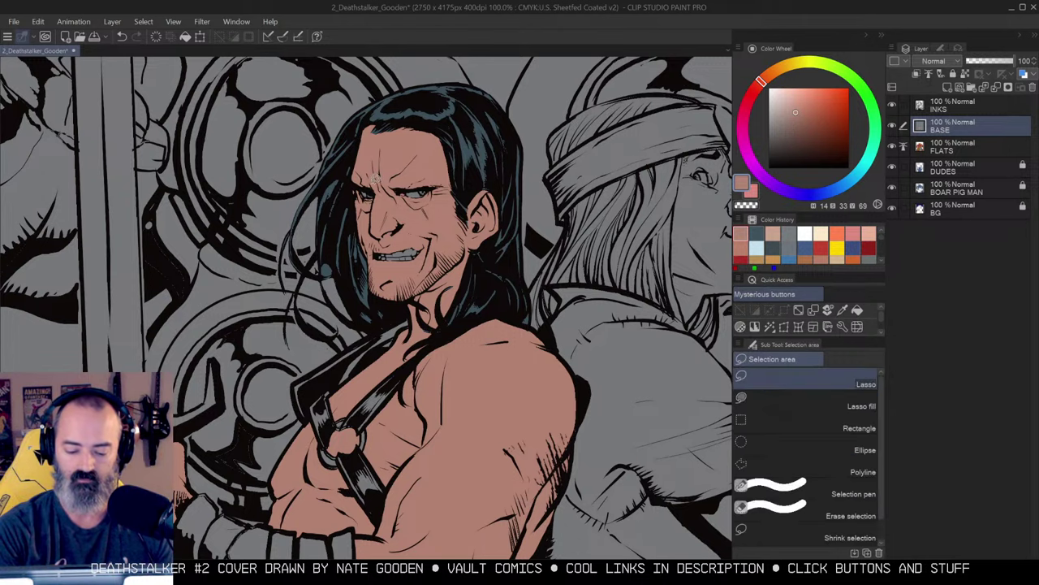
key(w)
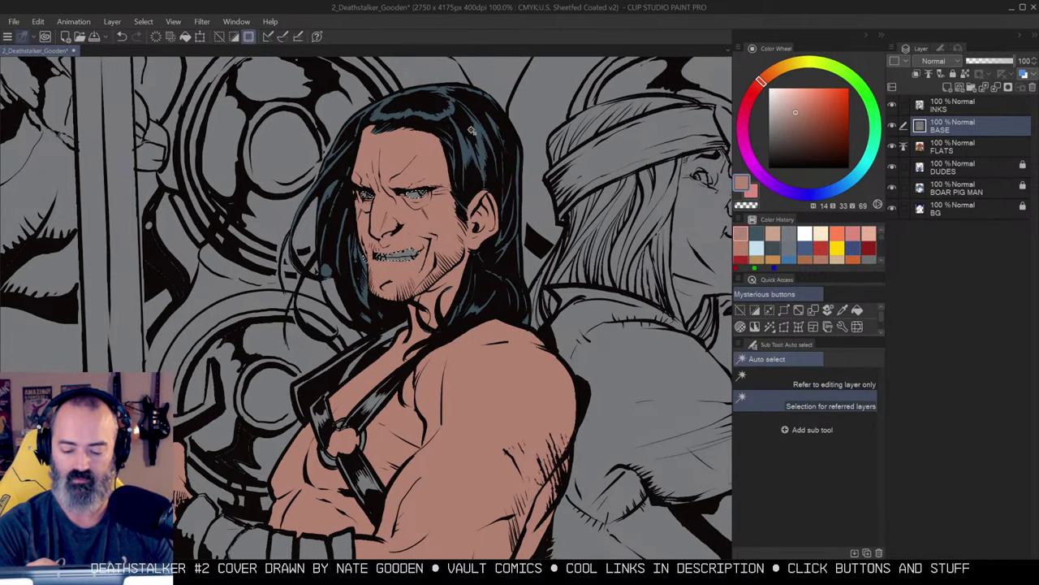
key(ctrl+u)
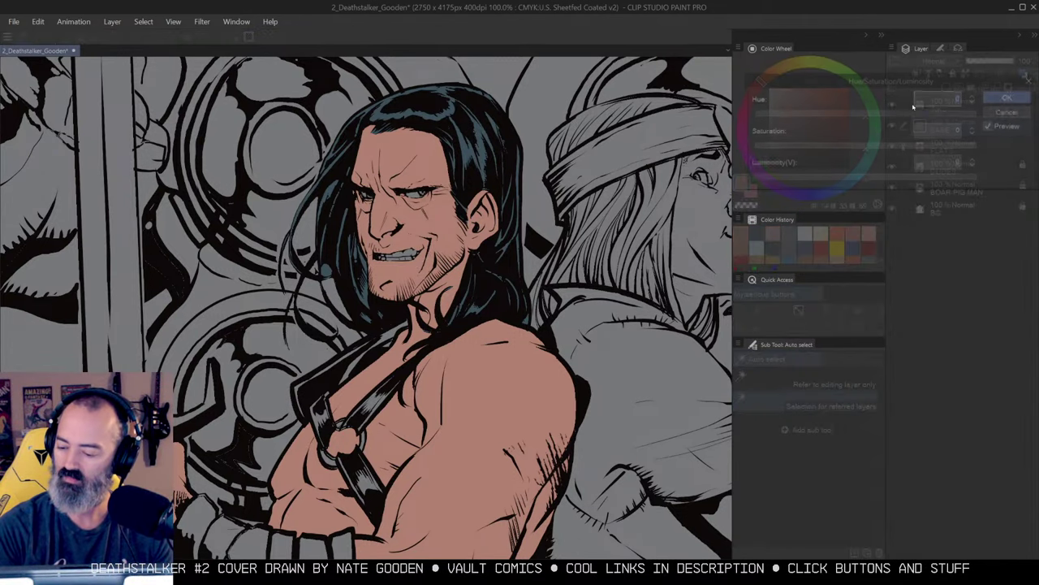
drag(865, 179, 889, 184)
drag(865, 148, 880, 150)
click(1010, 98)
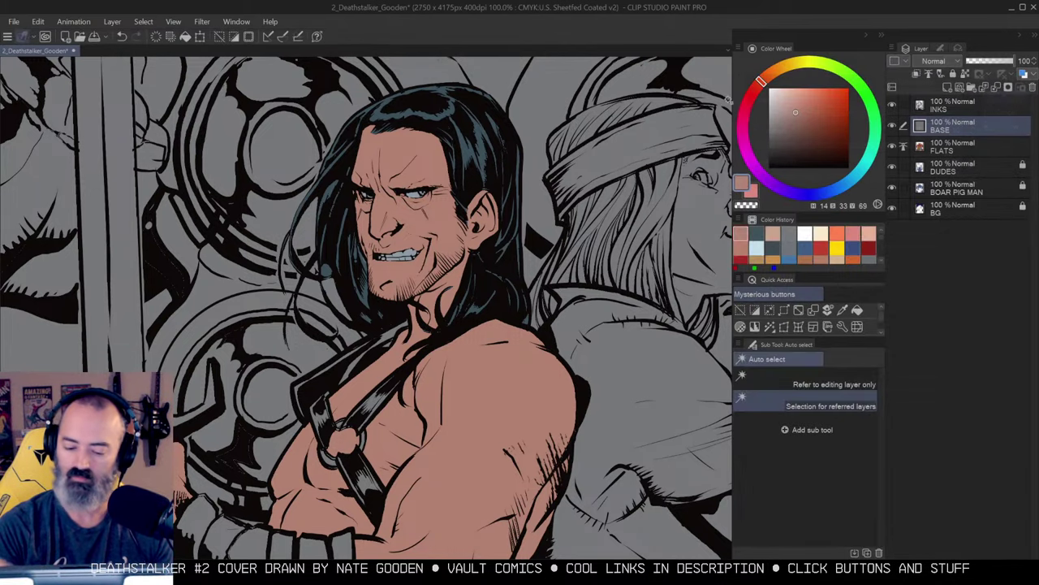
Select the dark-haired warrior's teeth by their flat colour and lower their luminosity with Hue/Saturation/Luminosity.
key(m)
key(w)
click(416, 247)
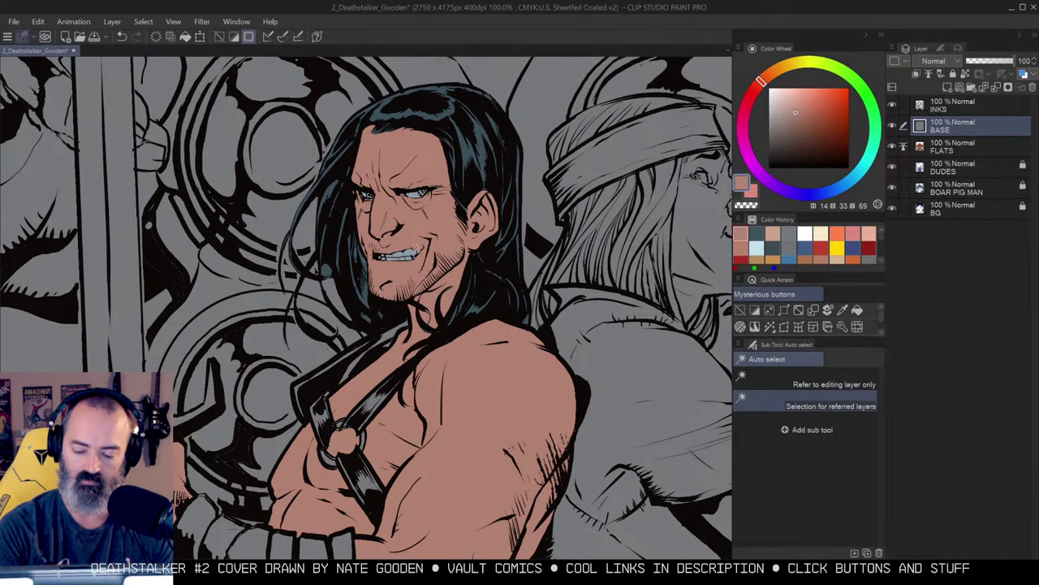
key(ctrl+u)
key(ctrl+u)
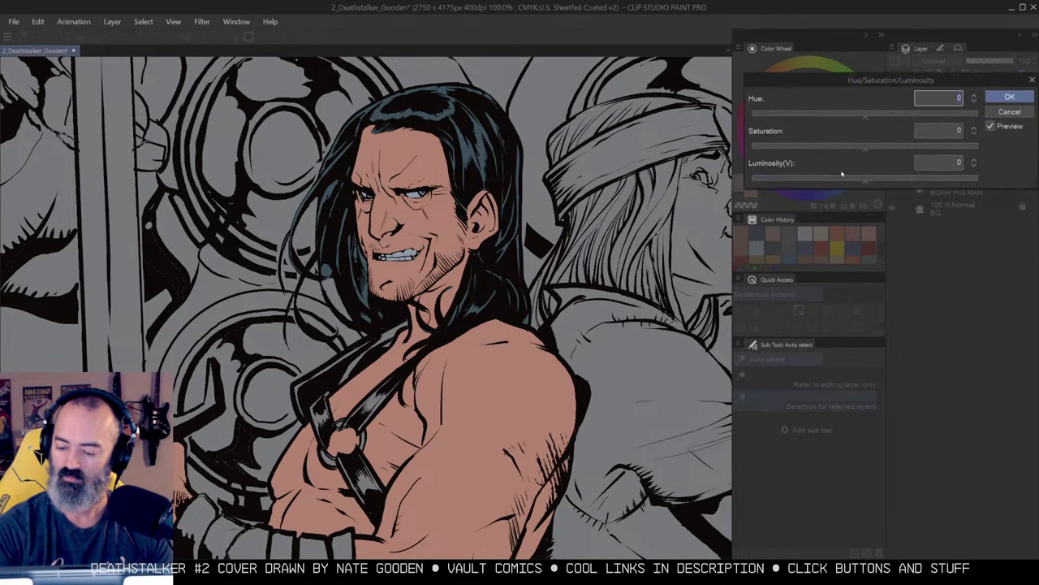
drag(865, 180, 824, 184)
click(1006, 98)
key(m)
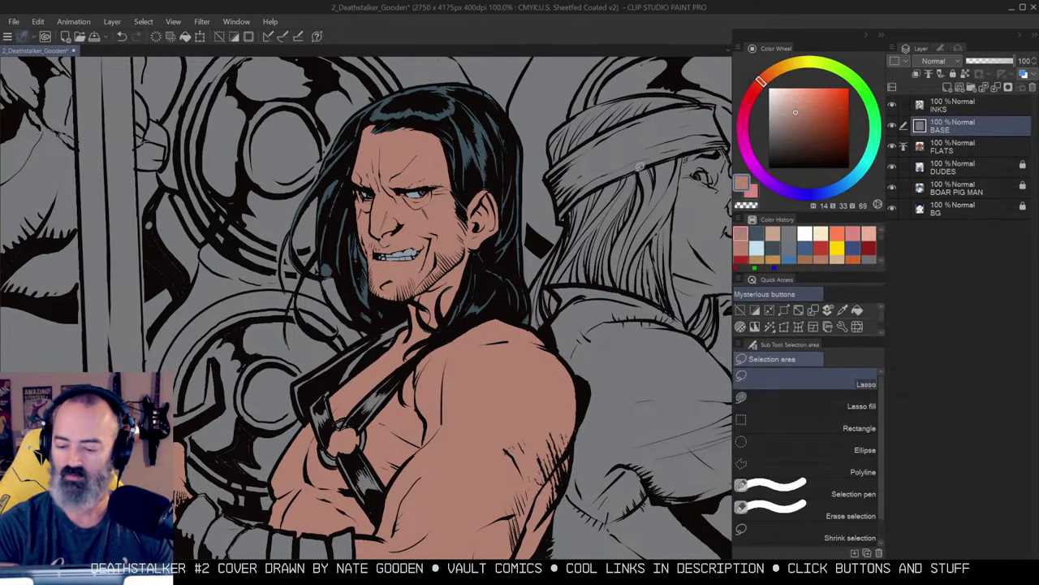
Select the dark-haired warrior's chest harness straps by their flat colour and lower their luminosity with Hue/Saturation/Luminosity.
key(slash)
click(523, 227)
click(536, 218)
alt+click(467, 244)
alt+click(467, 245)
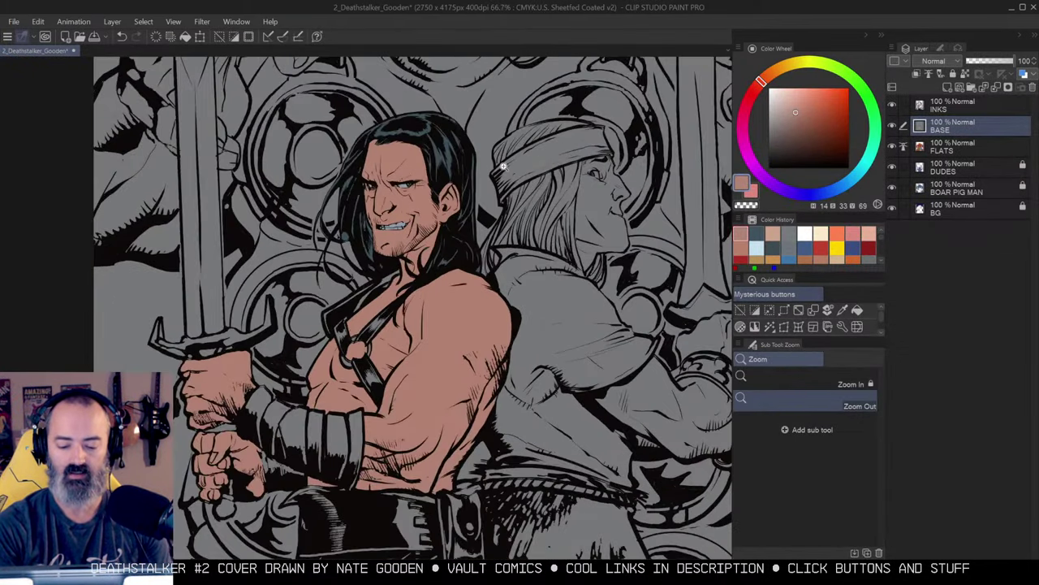
alt+click(457, 250)
drag(489, 246, 525, 218)
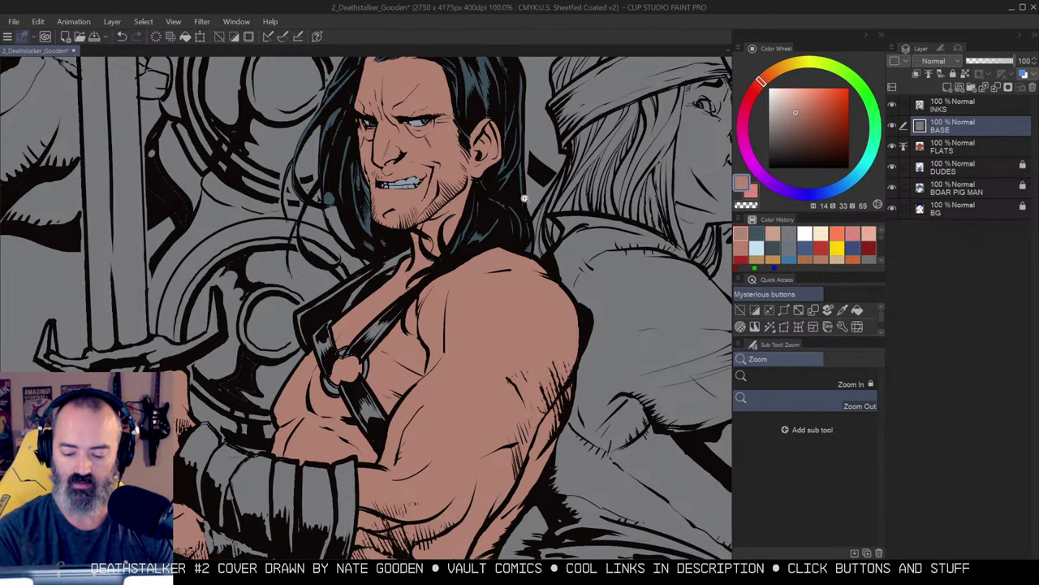
scroll(523, 203, down, 2)
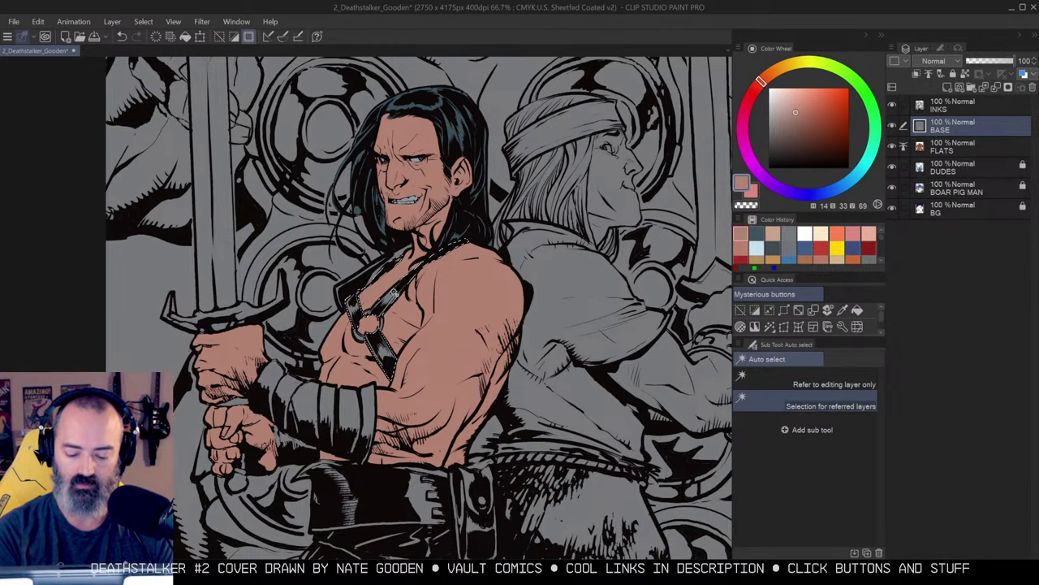
scroll(533, 267, down, 1)
drag(569, 294, 559, 274)
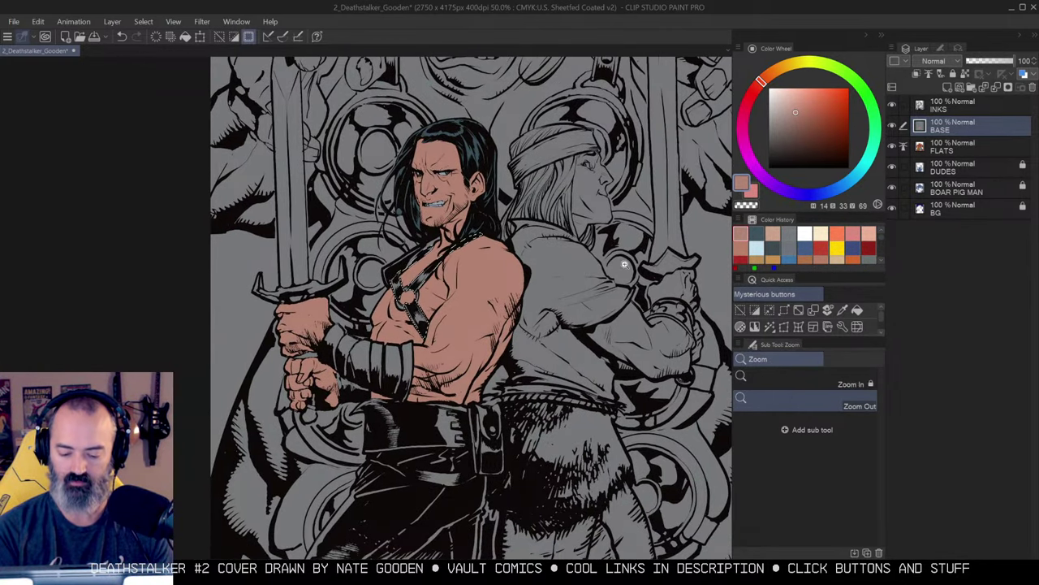
key(ctrl+u)
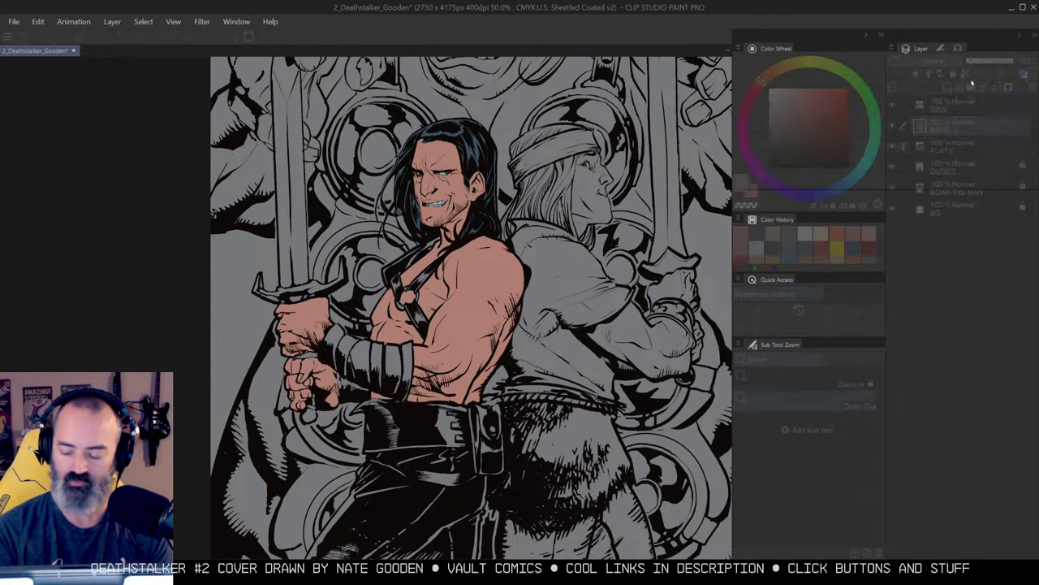
drag(865, 178, 830, 185)
click(1009, 97)
Sample the harness's dark grey (H 206, S 8, V 34) and fill the harness's shoulder strap with it on BASE.
click(447, 292)
drag(439, 299, 459, 283)
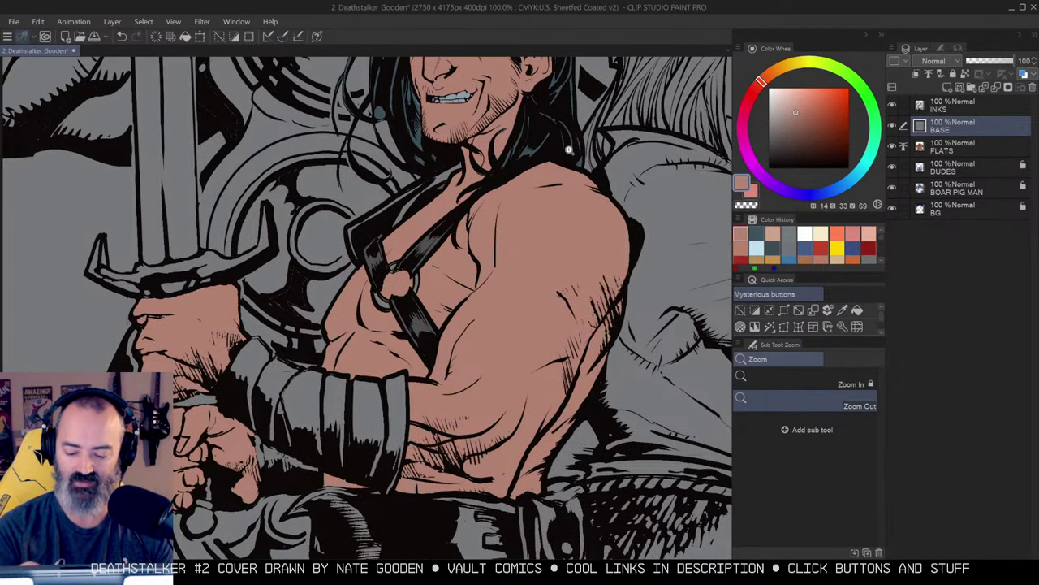
scroll(500, 255, down, 1)
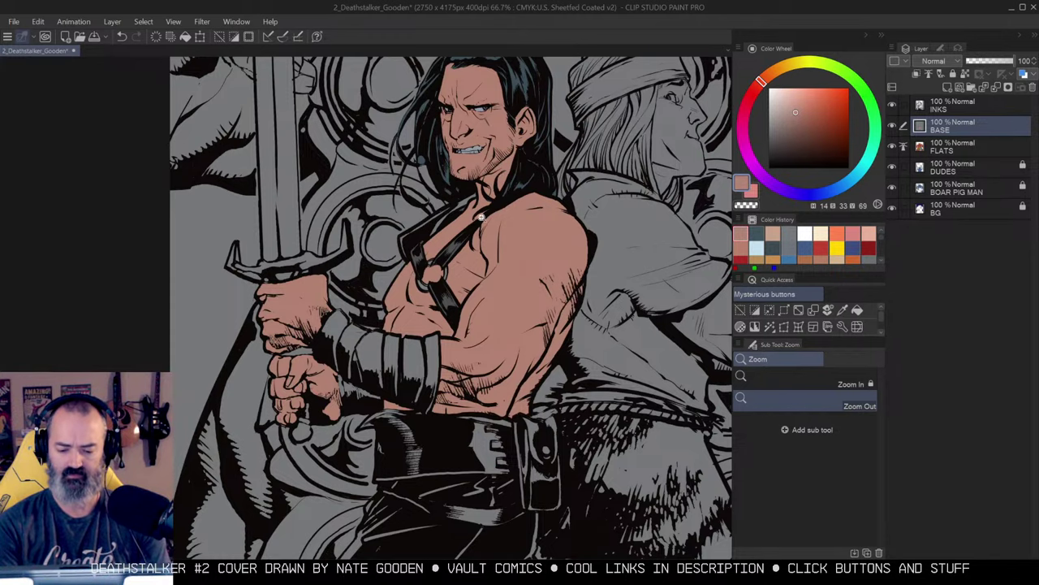
alt+click(459, 238)
drag(528, 230, 524, 210)
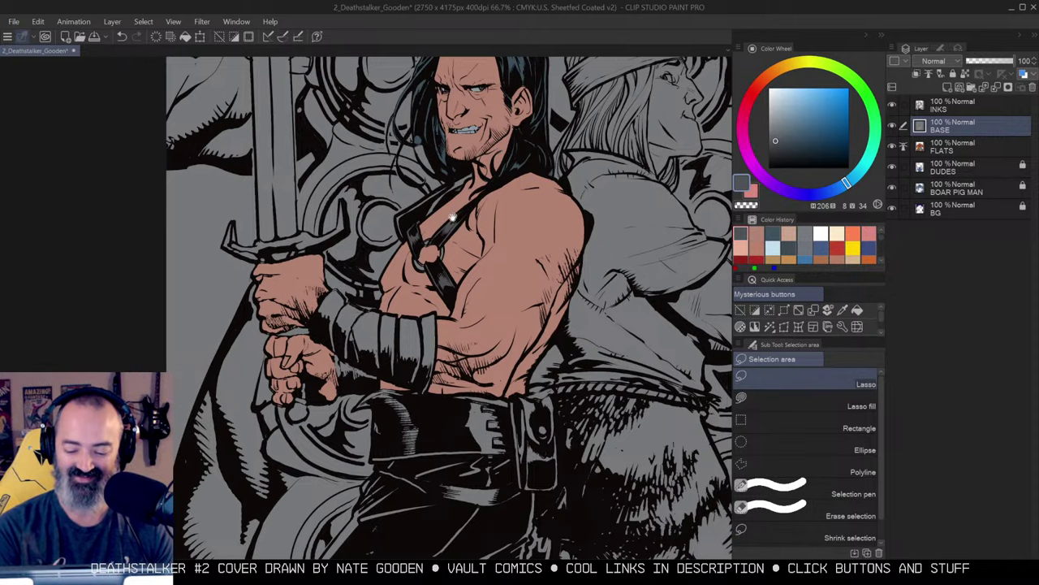
drag(454, 216, 491, 197)
key(g)
key(w)
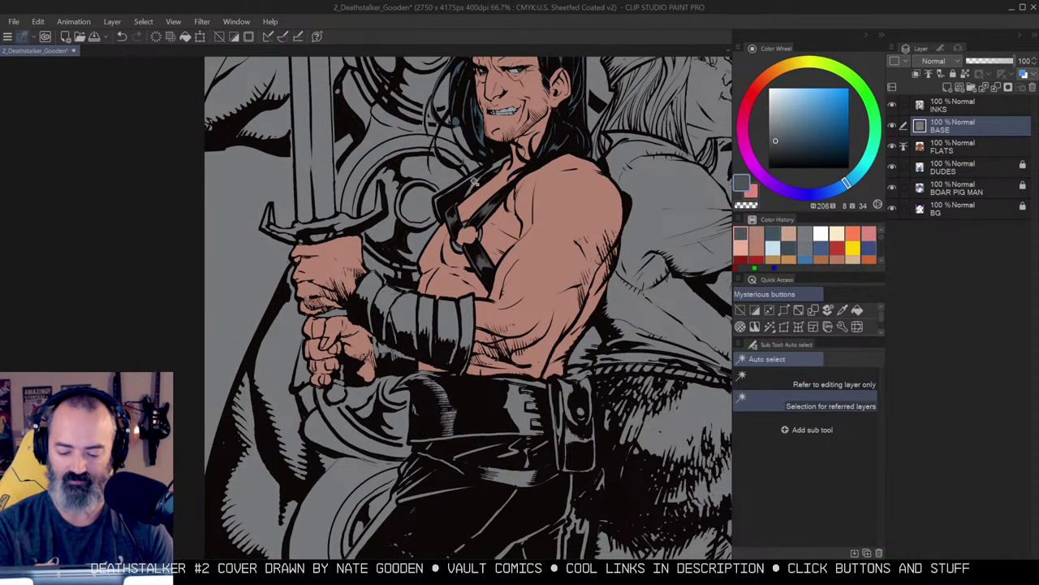
key(m)
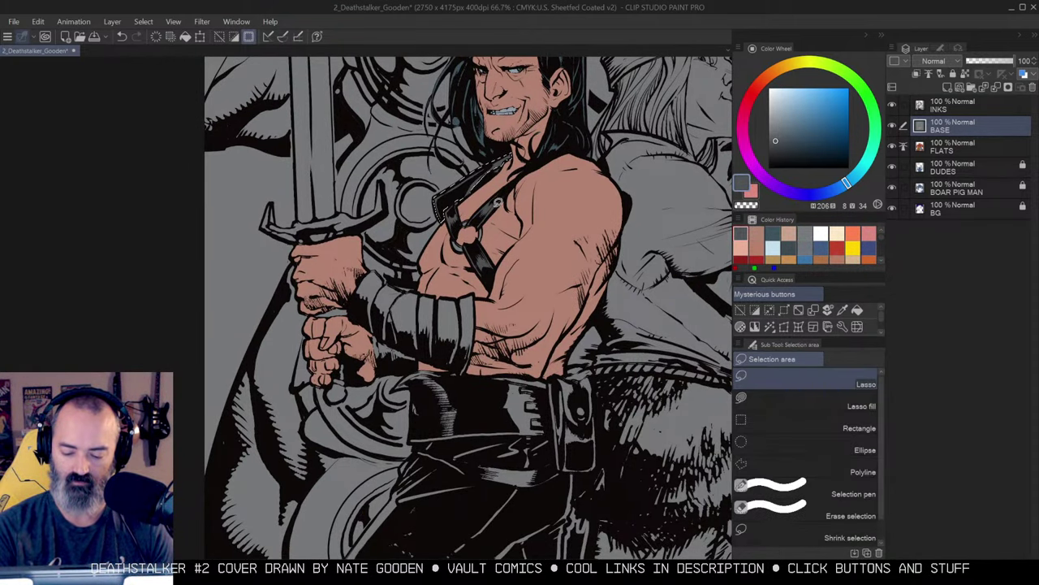
Select the dark-haired warrior's forearm bracer by its flat colour and fill it with the sampled dark grey.
key(w)
click(467, 307)
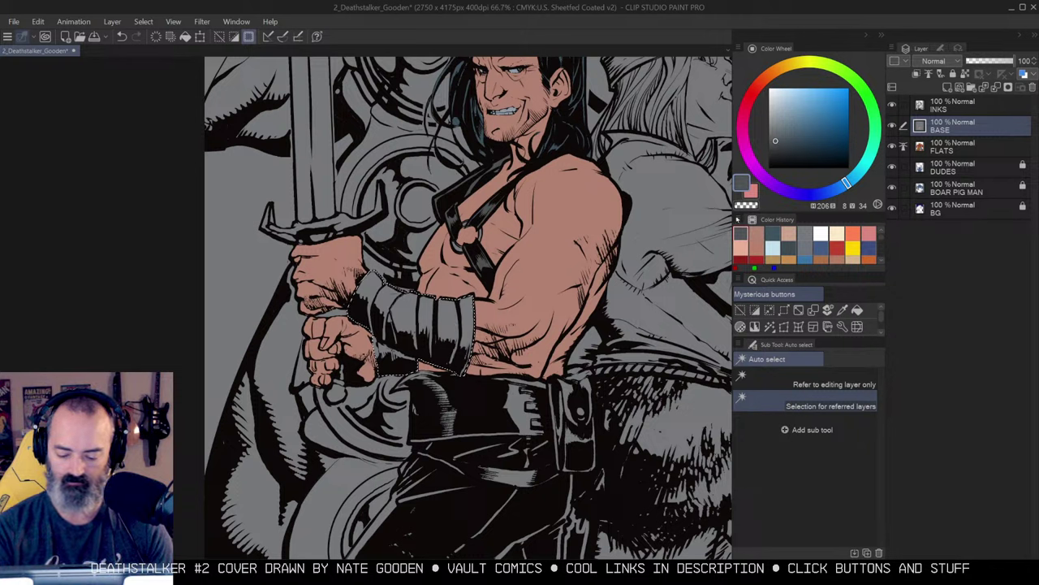
key(g)
click(458, 312)
key(ctrl+d)
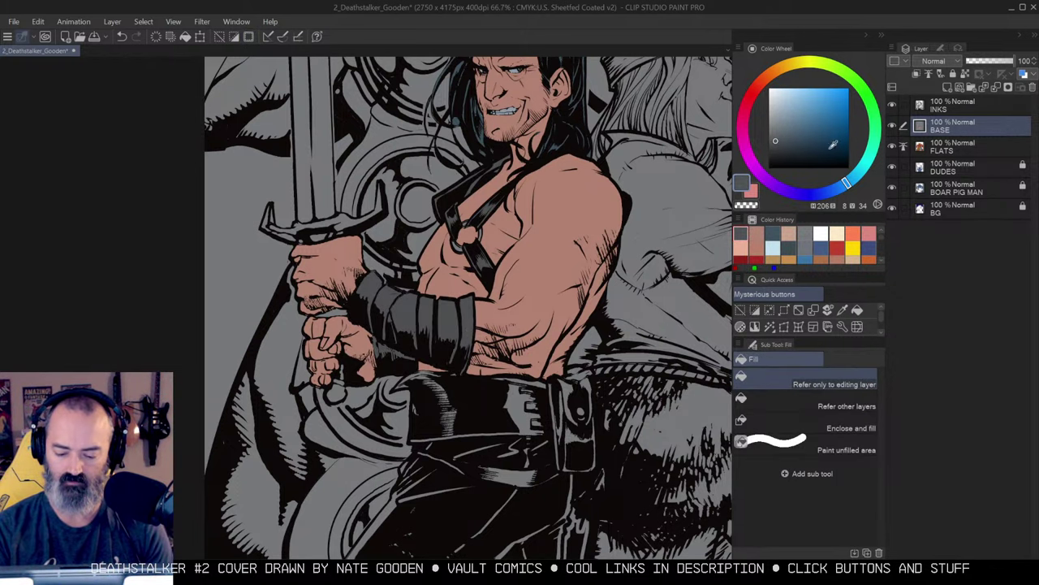
Shift the bracer's colour with Hue/Saturation/Luminosity to hue 17 and luminosity 10.
key(ctrl+u)
click(877, 177)
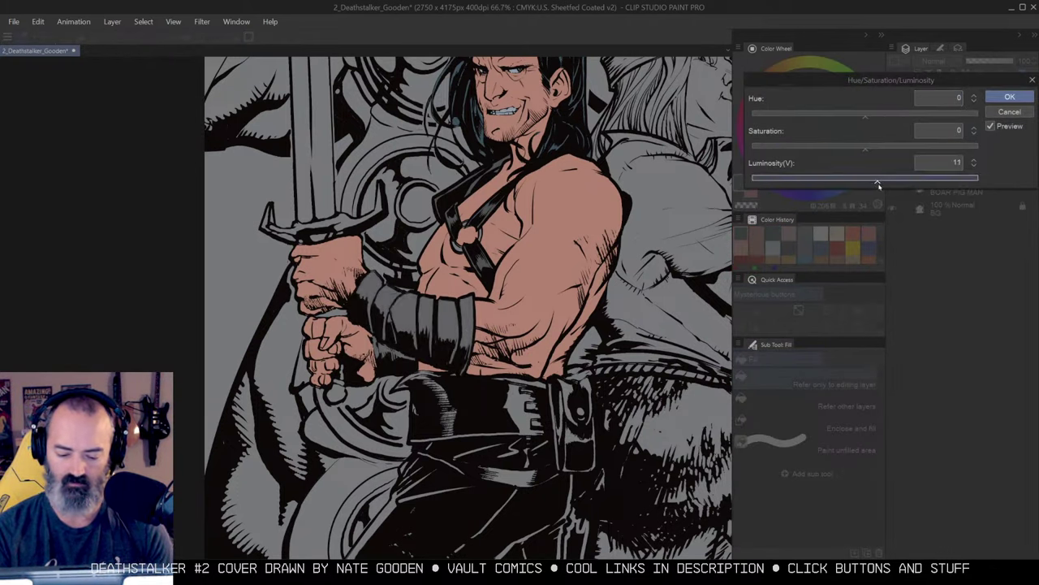
click(858, 116)
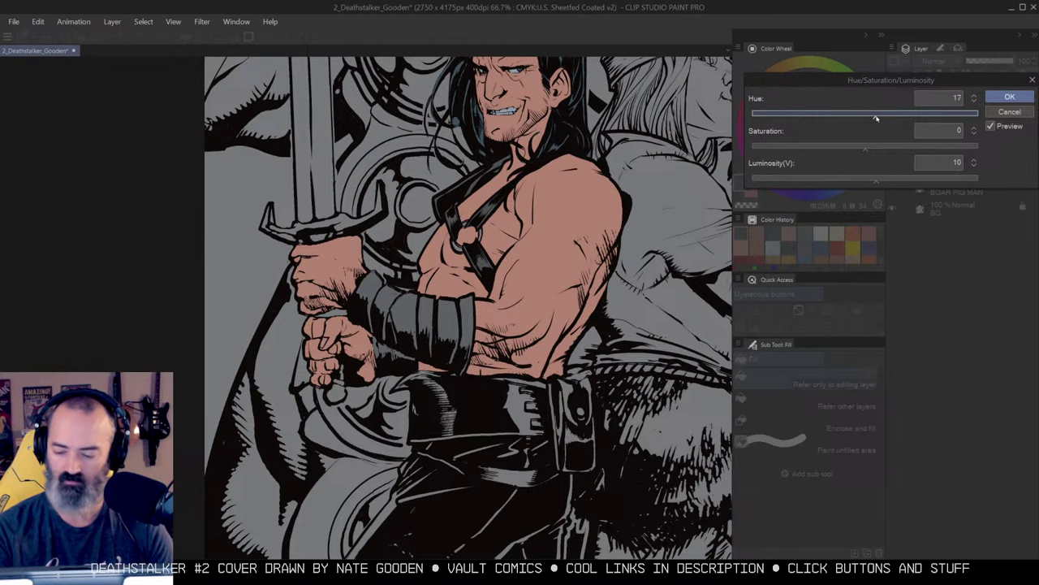
click(999, 96)
Sample the harness grey (H 206, S 8, V 34), select the warrior's belt, pouch and trousers, and fill them on BASE.
key(alt+space)
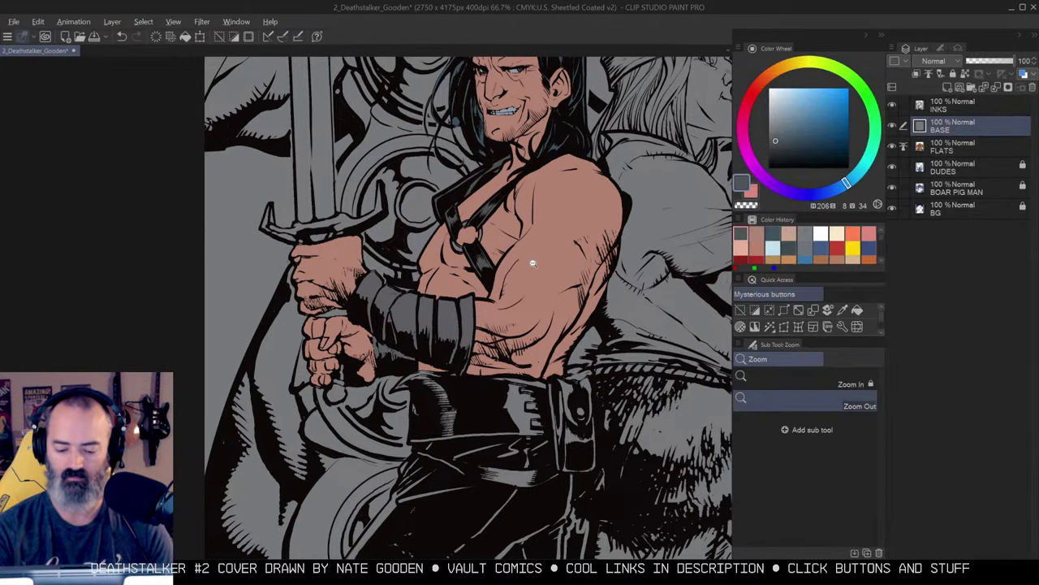
click(532, 262)
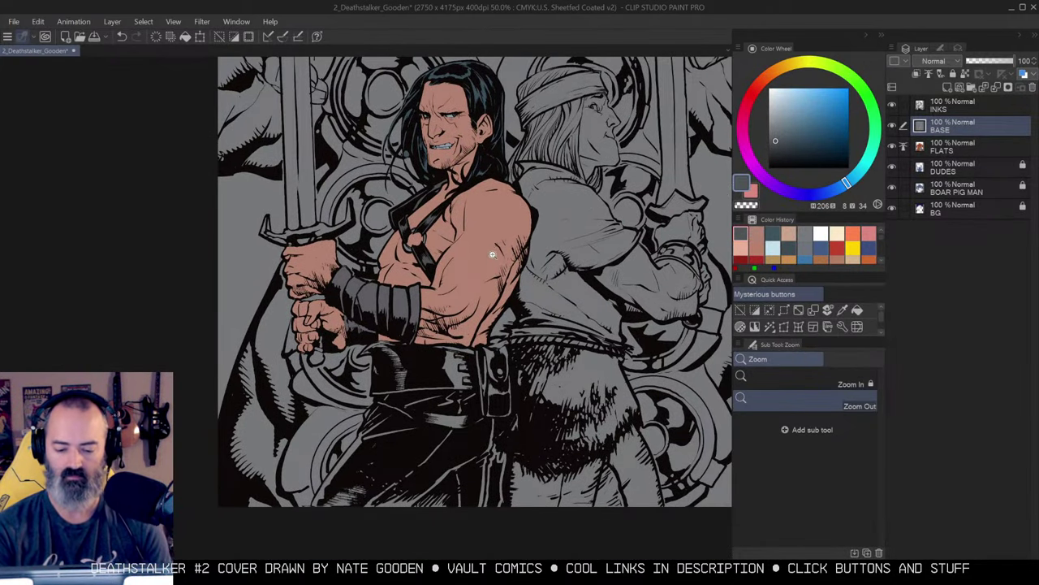
key(m)
alt+click(418, 288)
alt+click(433, 252)
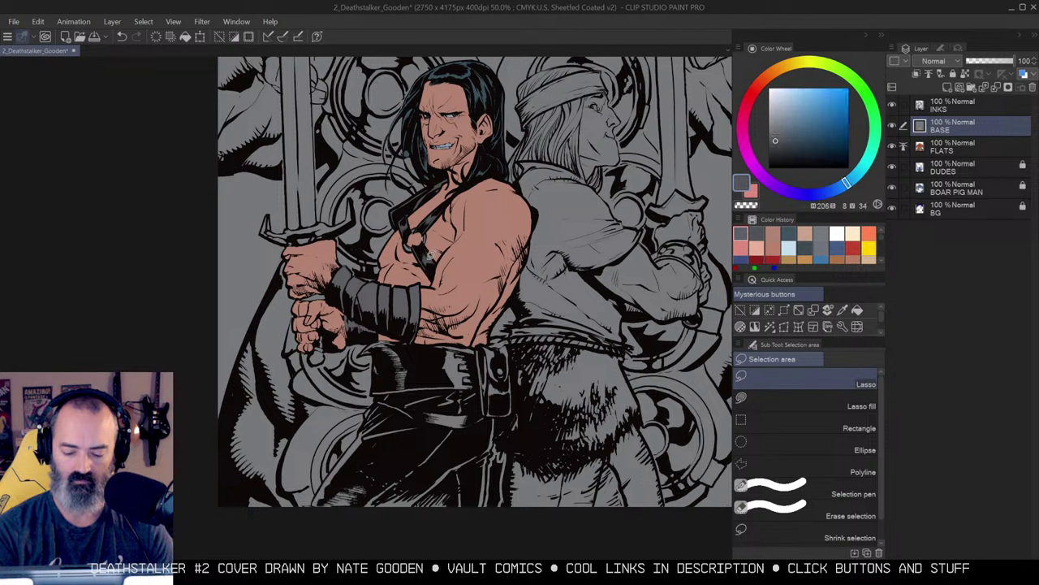
key(g)
key(w)
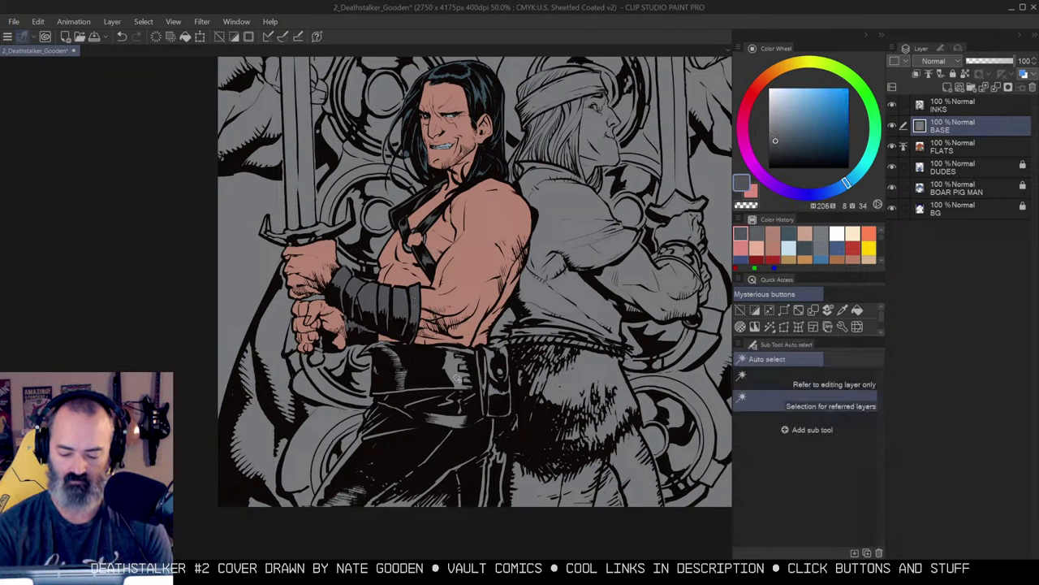
click(457, 377)
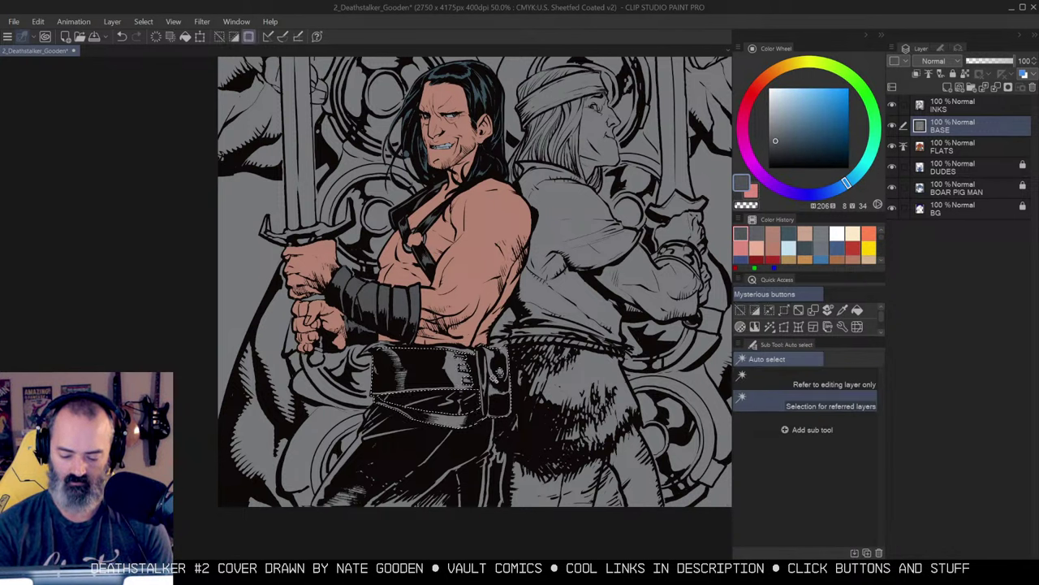
shift+click(459, 430)
key(q)
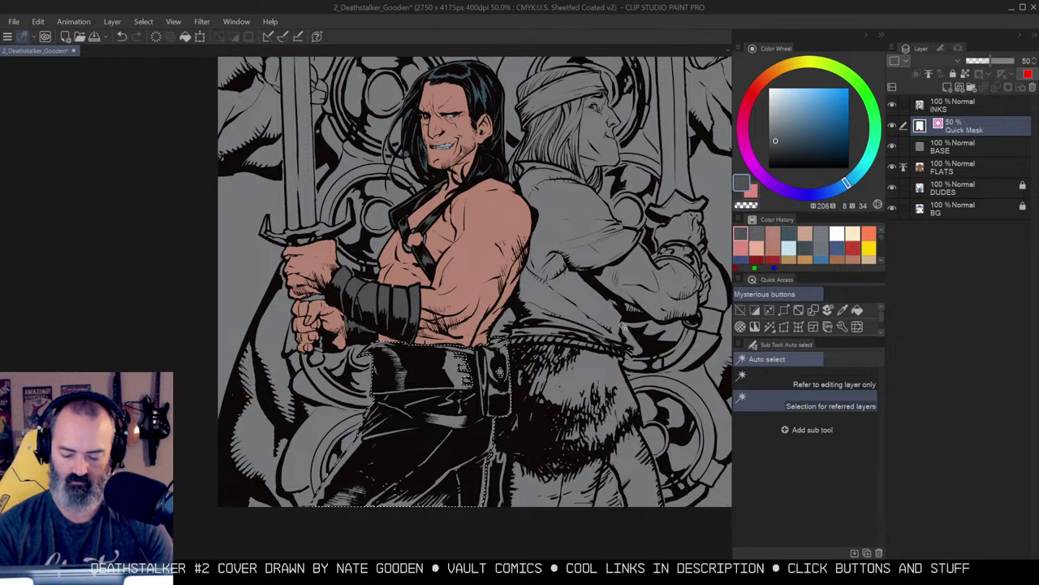
key(q)
key(g)
click(458, 404)
key(ctrl+d)
key(m)
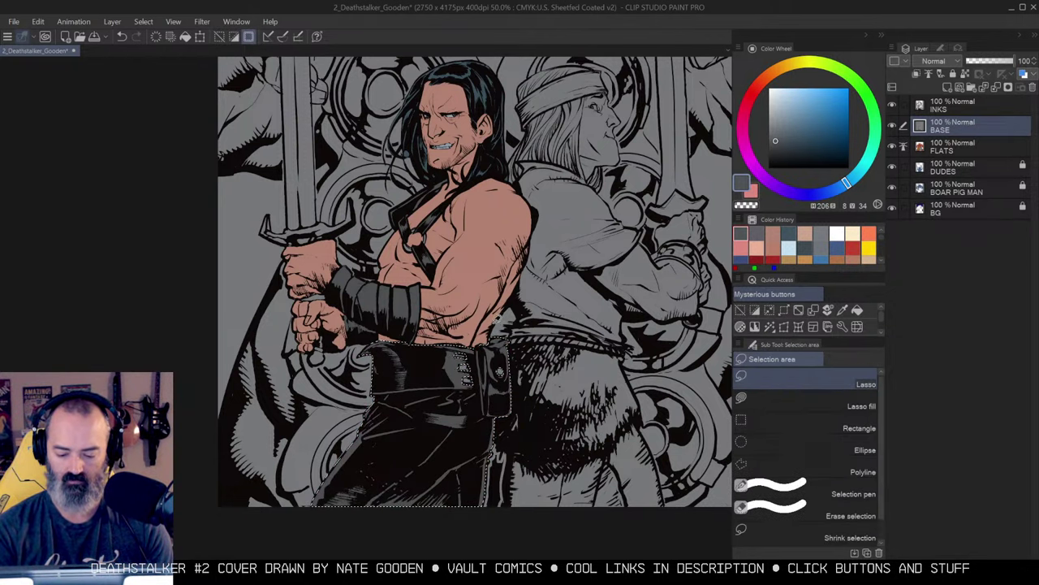
key(w)
click(466, 367)
key(z)
alt+click(500, 376)
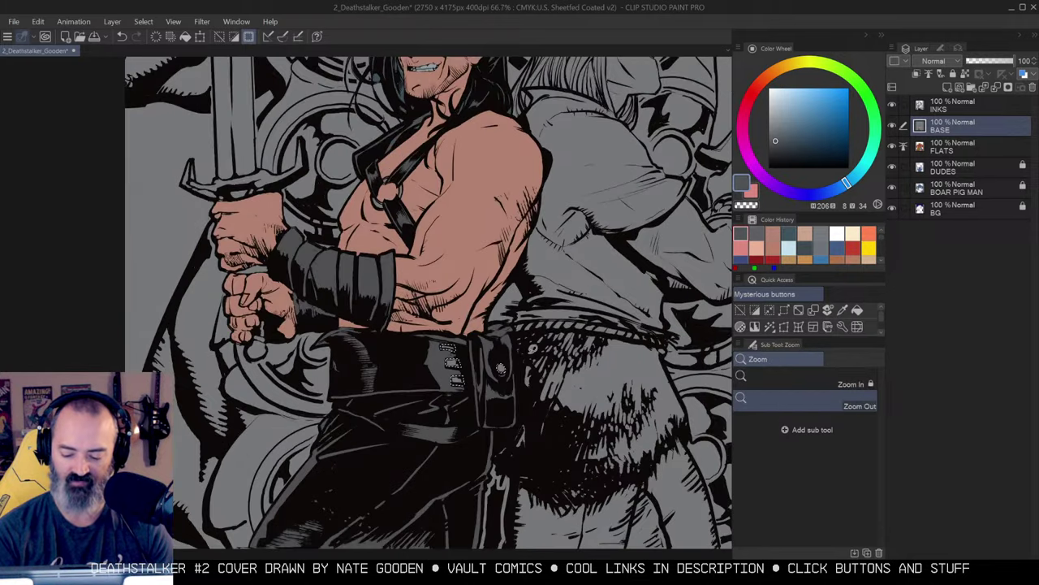
key(ctrl+d)
Select the crossguard, grip and pommel of the dark-haired warrior's sword by their flat colour and check the selection with Quick Mask.
click(509, 298)
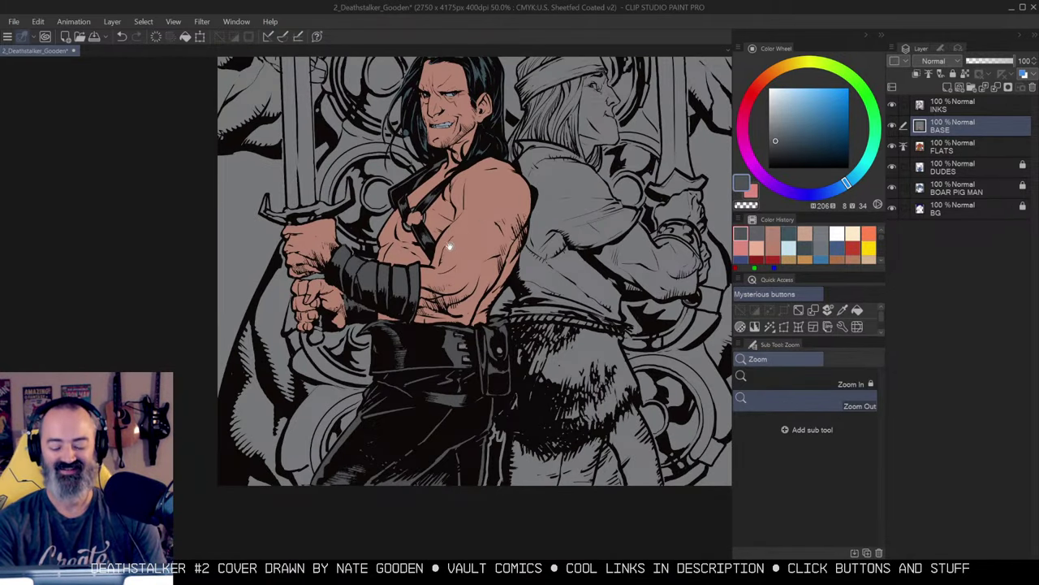
drag(451, 247, 505, 324)
key(w)
click(380, 286)
key(z)
click(688, 209)
drag(689, 209, 613, 237)
key(q)
key(q)
key(ctrl+z)
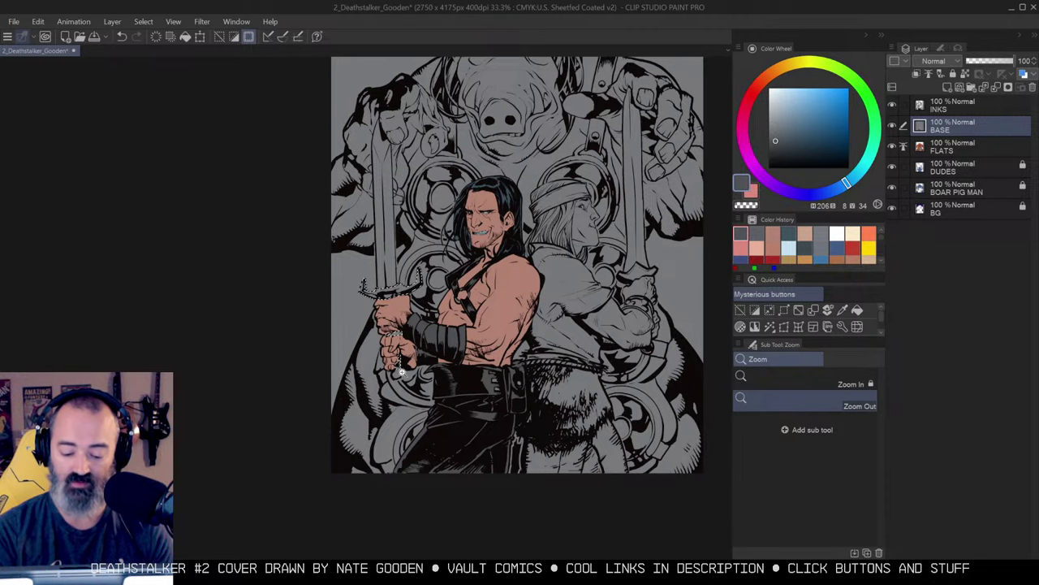
click(402, 373)
drag(462, 337, 441, 395)
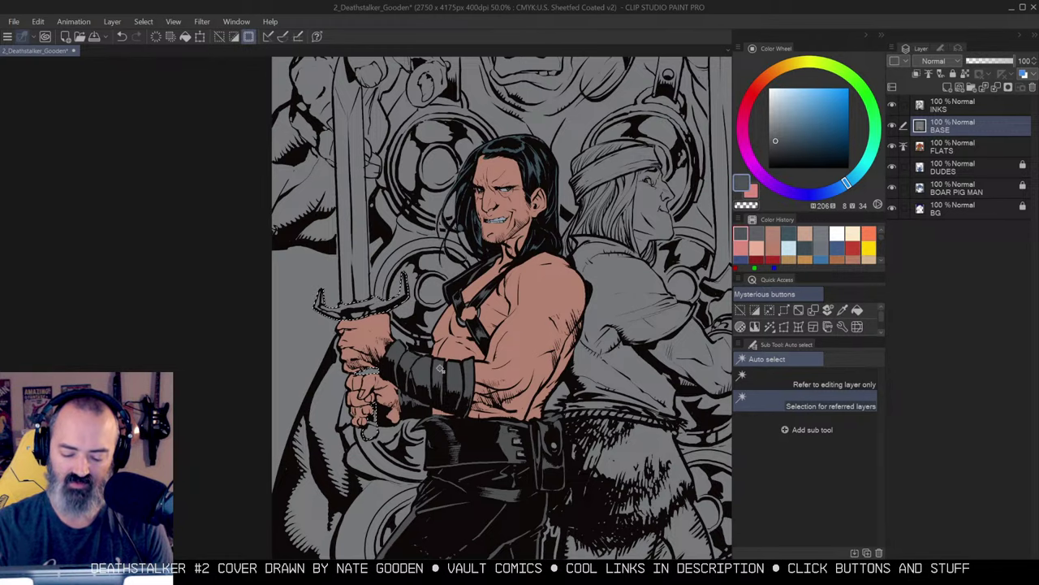
Add the sword blade to the selection, remove the other warrior's sword from it with the Lasso, and check with Quick Mask.
key(alt+space)
click(432, 301)
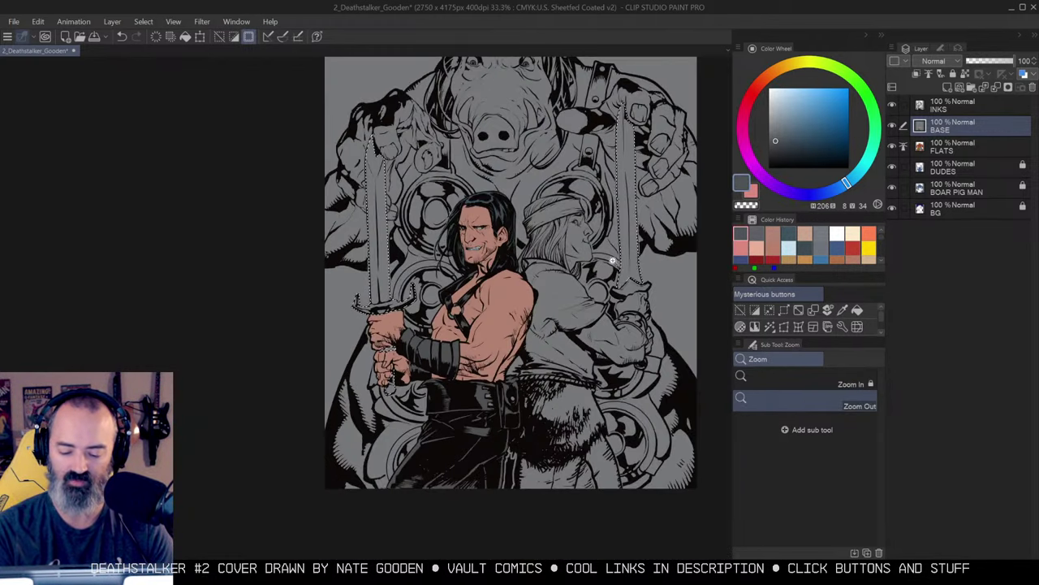
key(q)
drag(600, 258, 587, 305)
key(ctrl+m)
key(m)
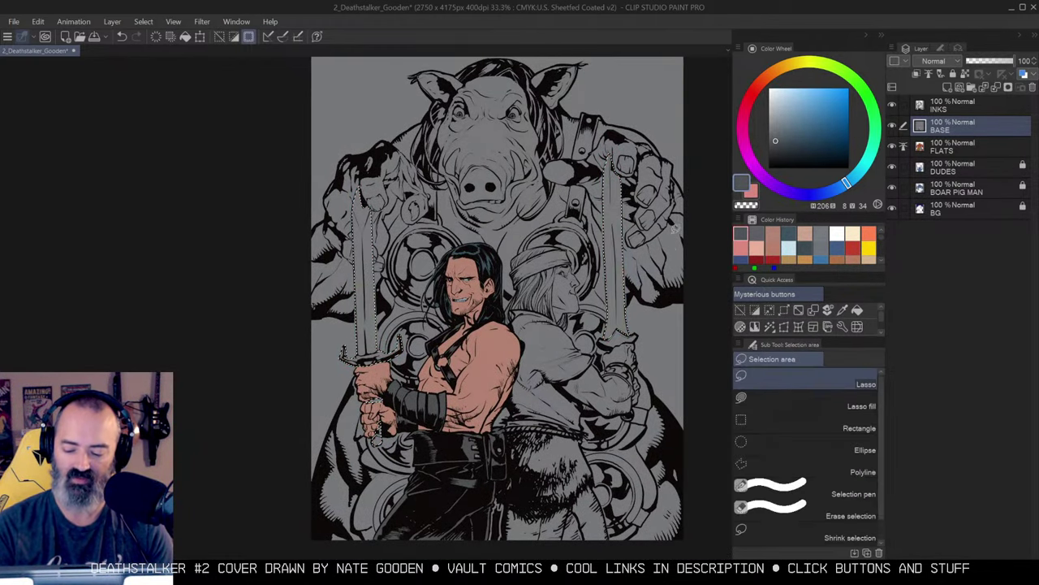
drag(642, 132, 601, 381)
key(q)
key(q)
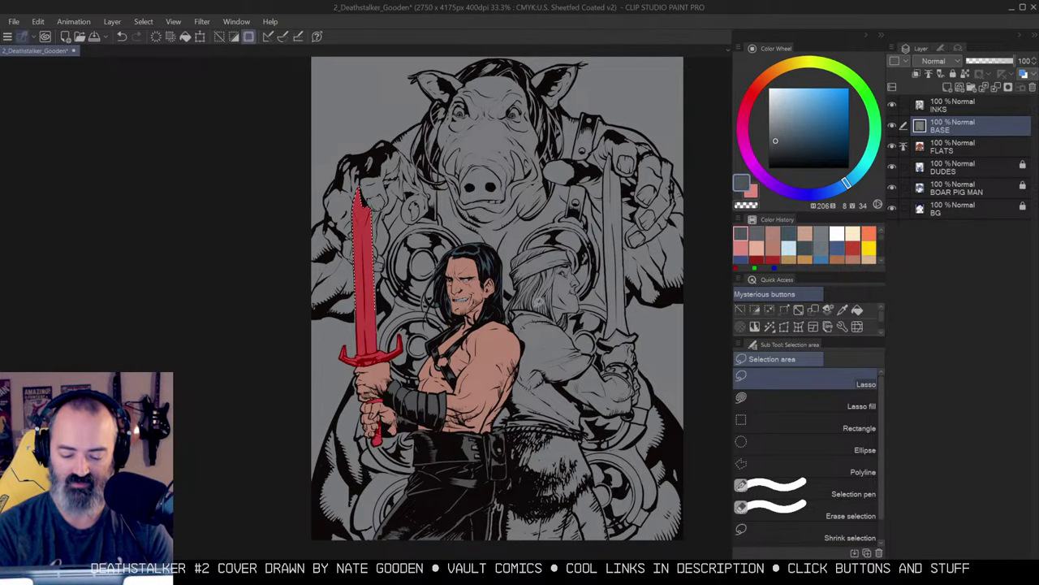
Recolour the selected sword with Hue/Saturation/Luminosity to saturation 14 and luminosity -23.
drag(579, 262, 591, 240)
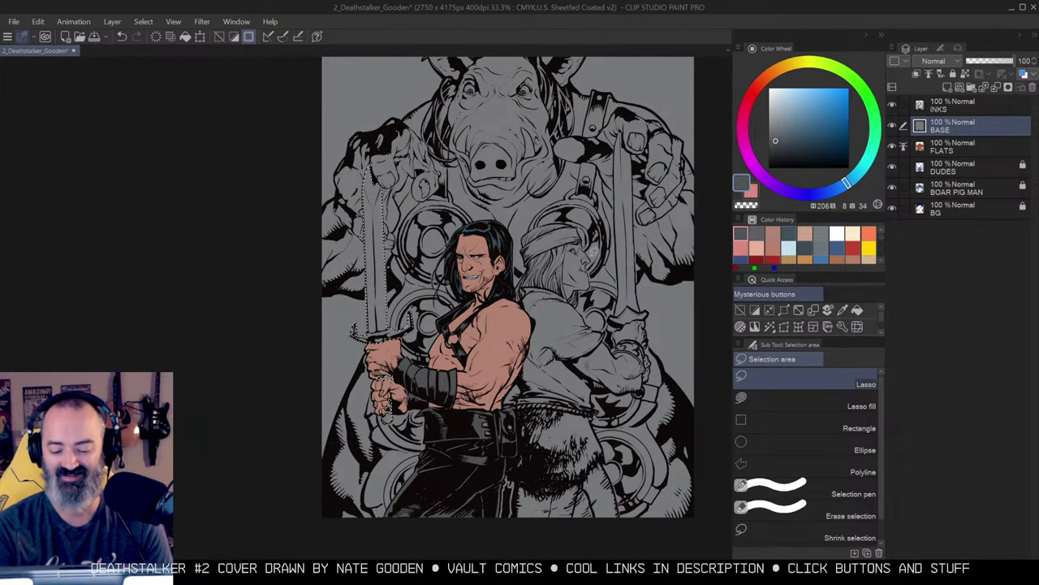
key(ctrl+u)
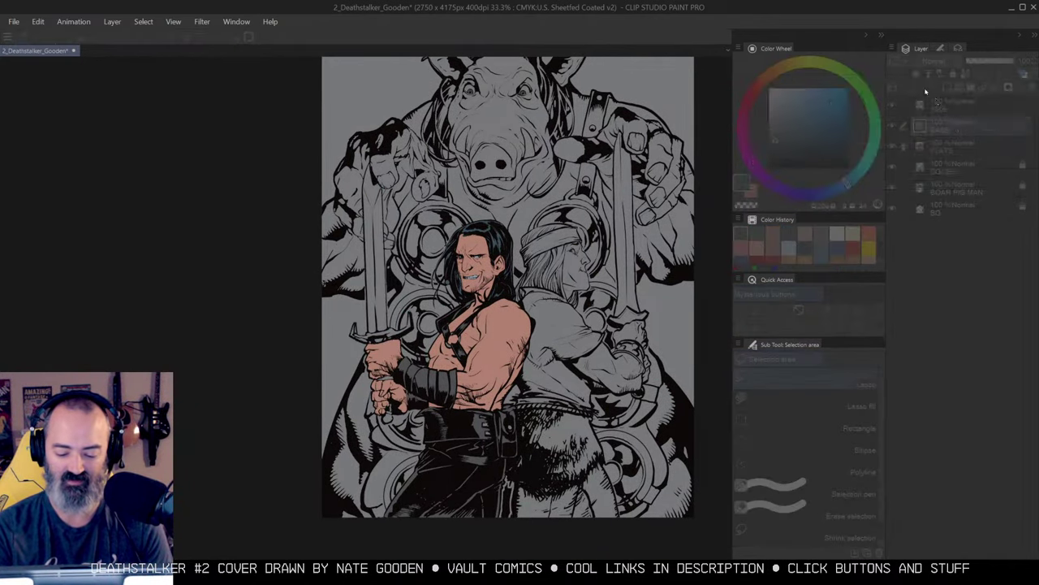
drag(865, 179, 881, 150)
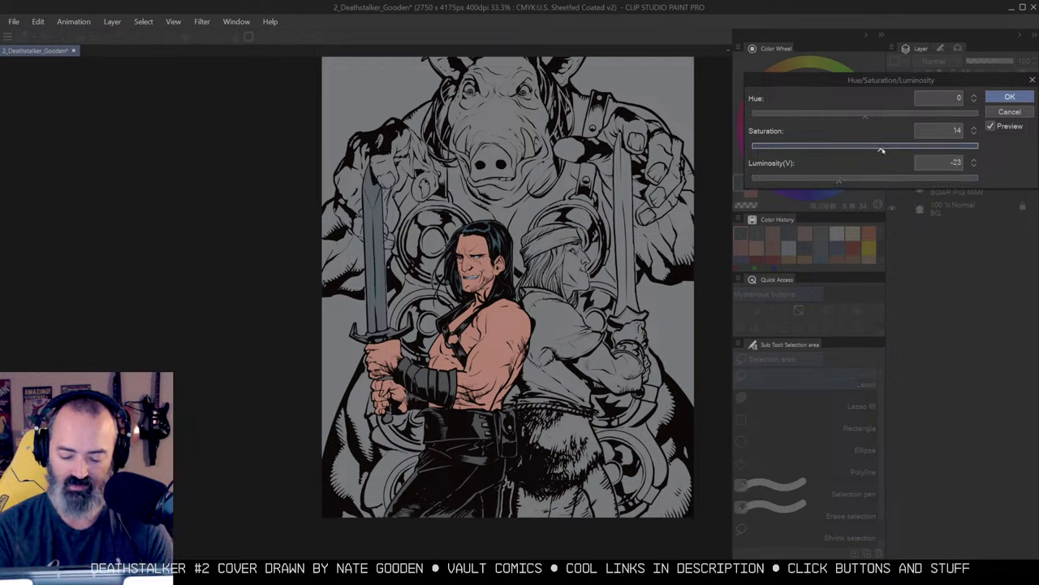
click(1009, 96)
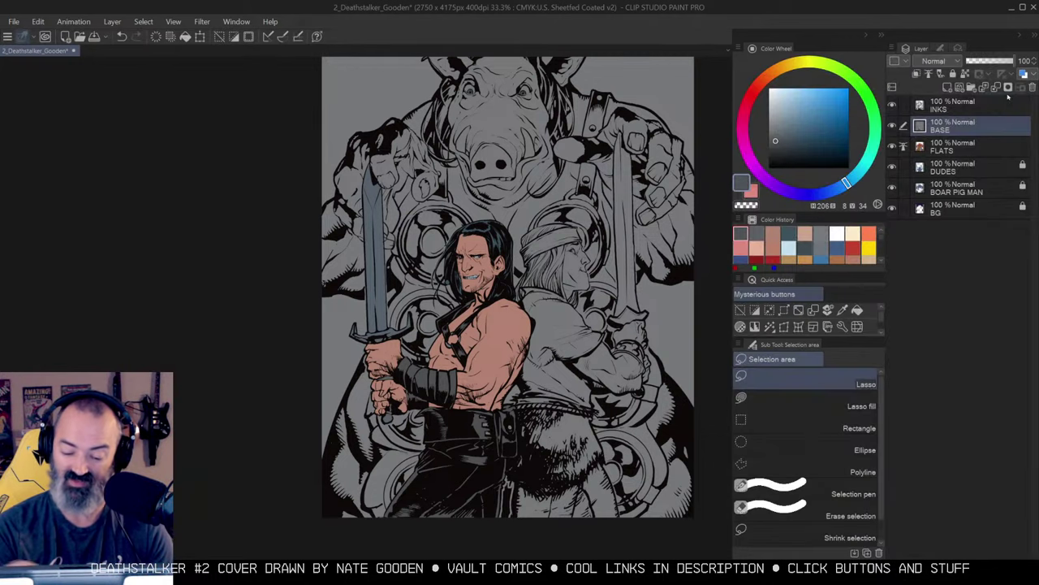
Select the dark-haired warrior's sword blade, recolour it with Hue/Saturation/Luminosity to hue -173 and luminosity 22, adjust its saturation, and deselect.
key(w)
click(381, 299)
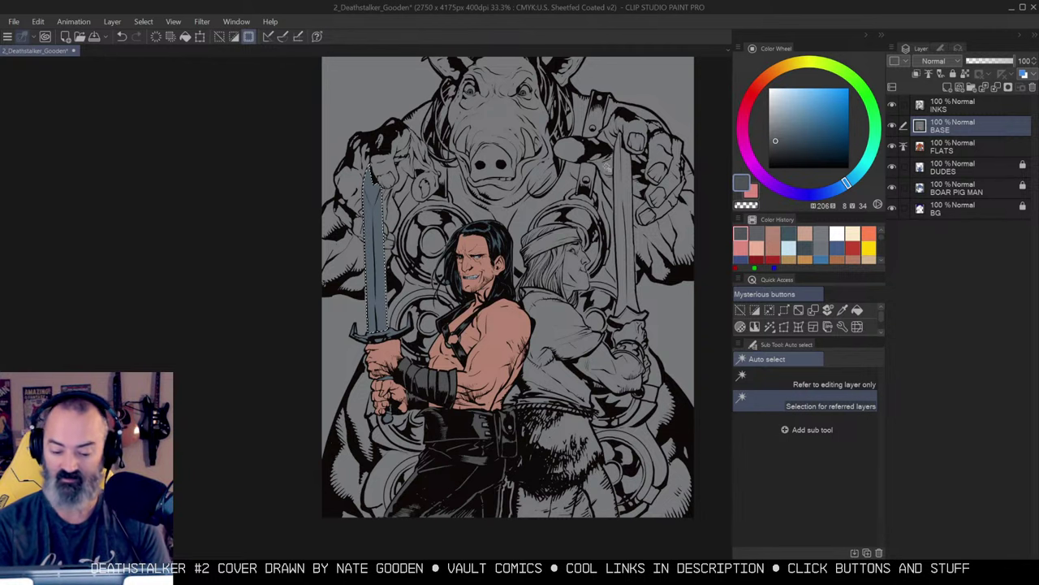
key(ctrl+u)
drag(885, 180, 897, 182)
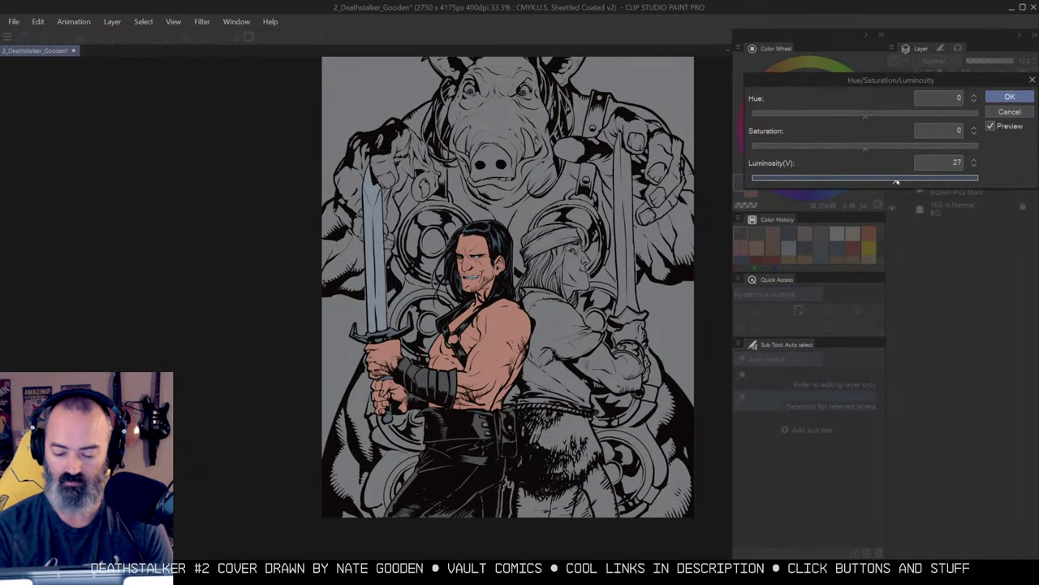
mouse_move(866, 117)
mouse_down()
mouse_move(877, 117)
mouse_move(846, 118)
mouse_up()
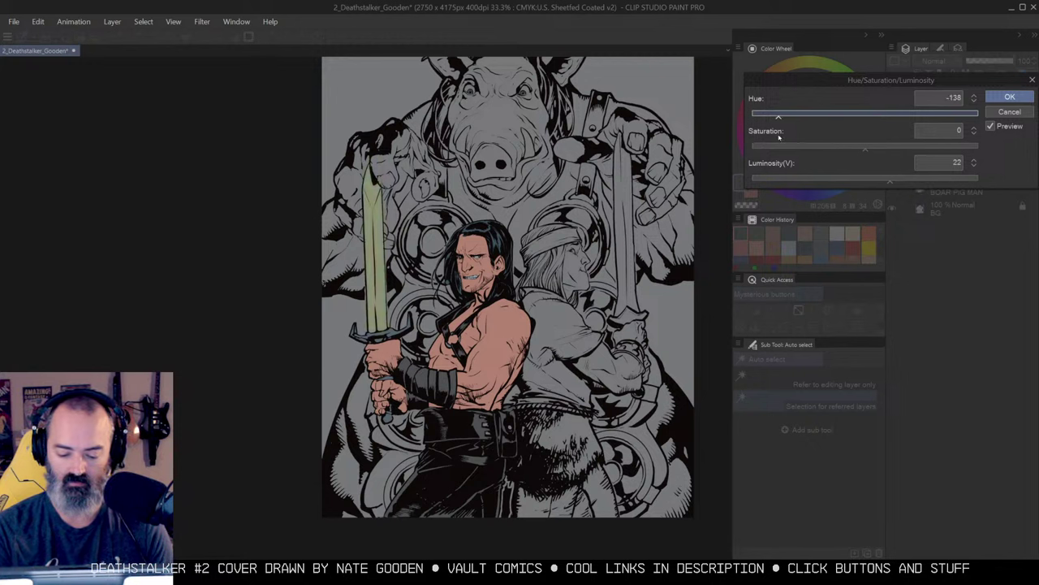
drag(778, 139, 757, 121)
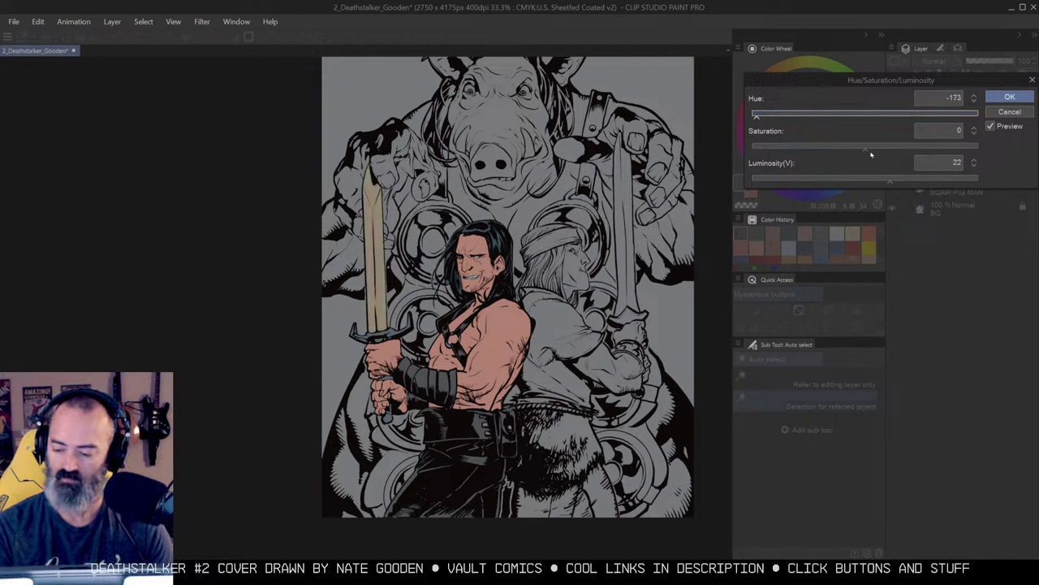
drag(872, 155, 862, 151)
click(1009, 98)
key(m)
drag(649, 228, 590, 254)
key(ctrl+d)
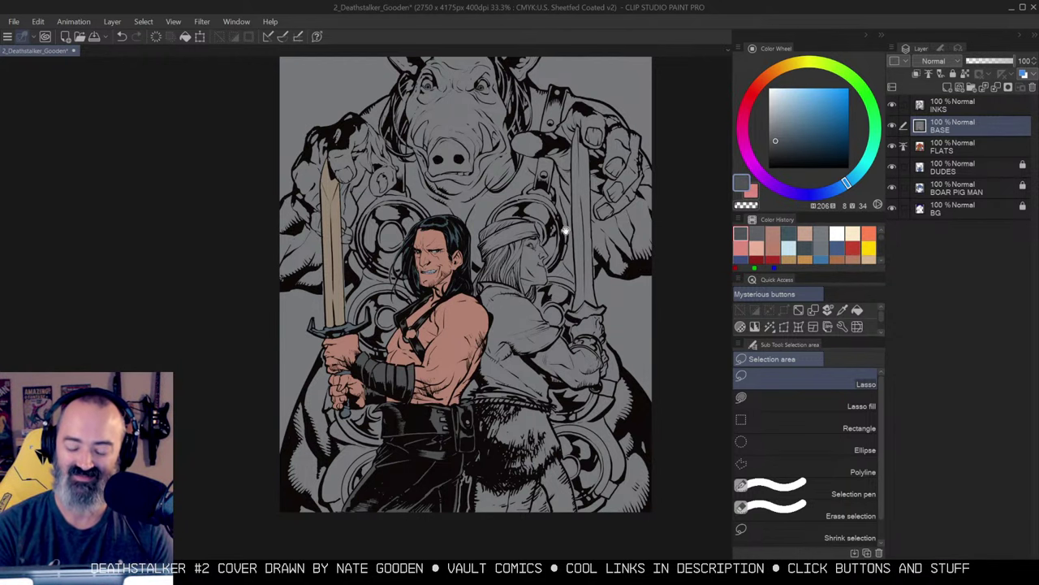
drag(565, 230, 575, 213)
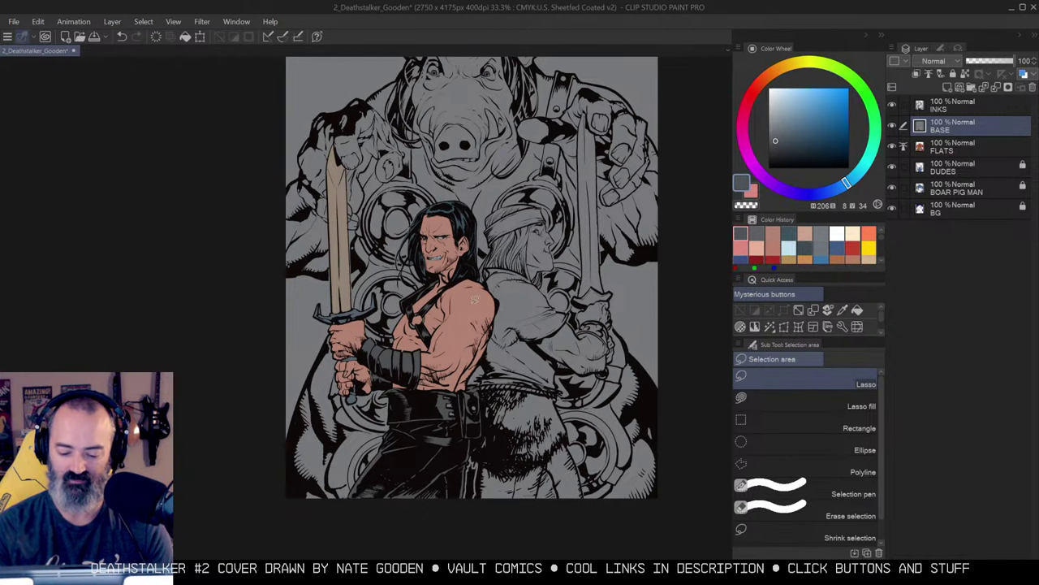
Recolour the dark-haired warrior's skin with Hue/Saturation/Luminosity to saturation 6 and luminosity -15, then deselect.
key(w)
key(ctrl+u)
drag(864, 178, 849, 185)
click(866, 148)
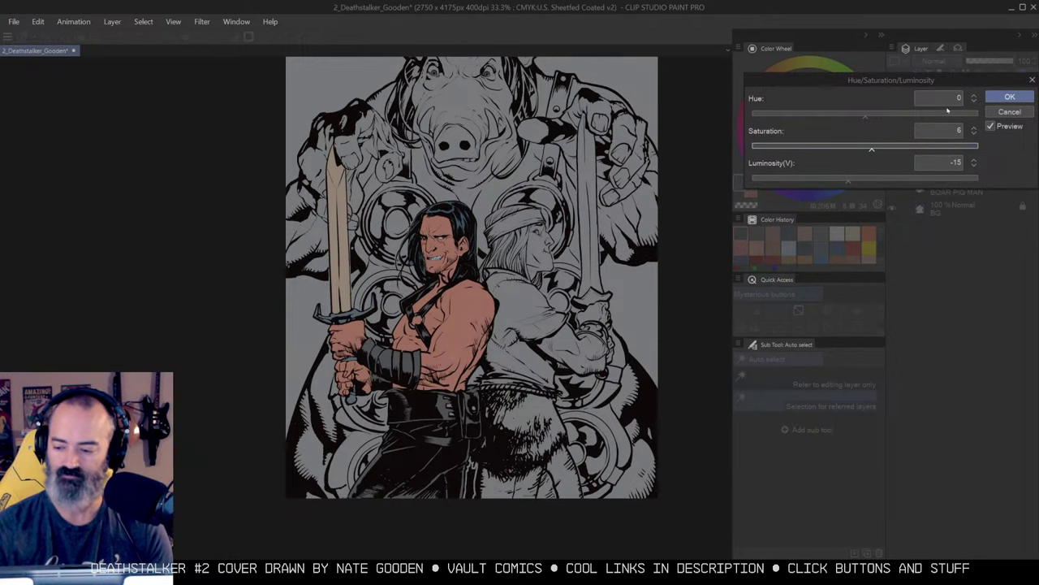
click(1009, 97)
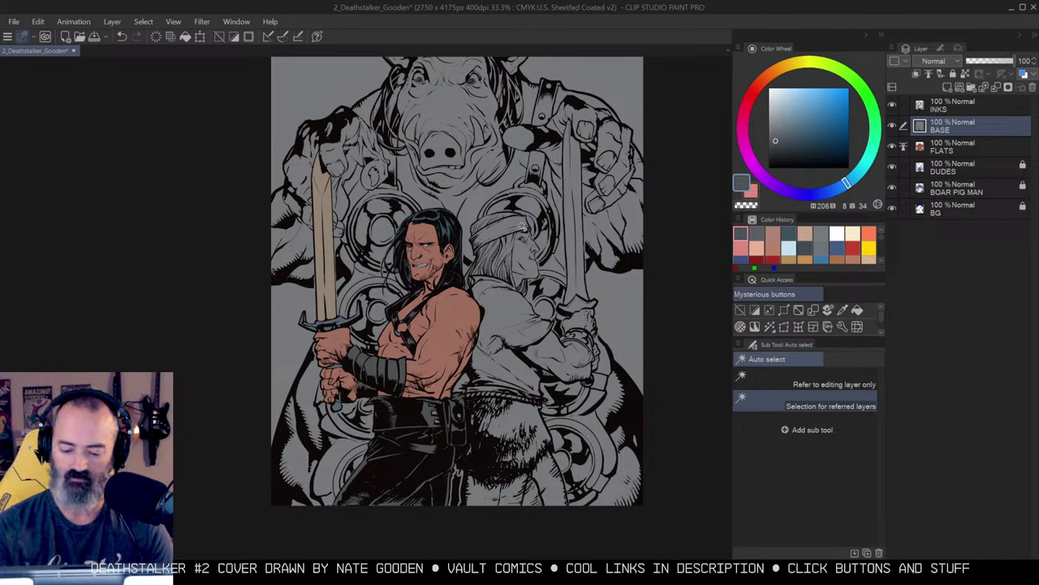
key(ctrl+d)
key(m)
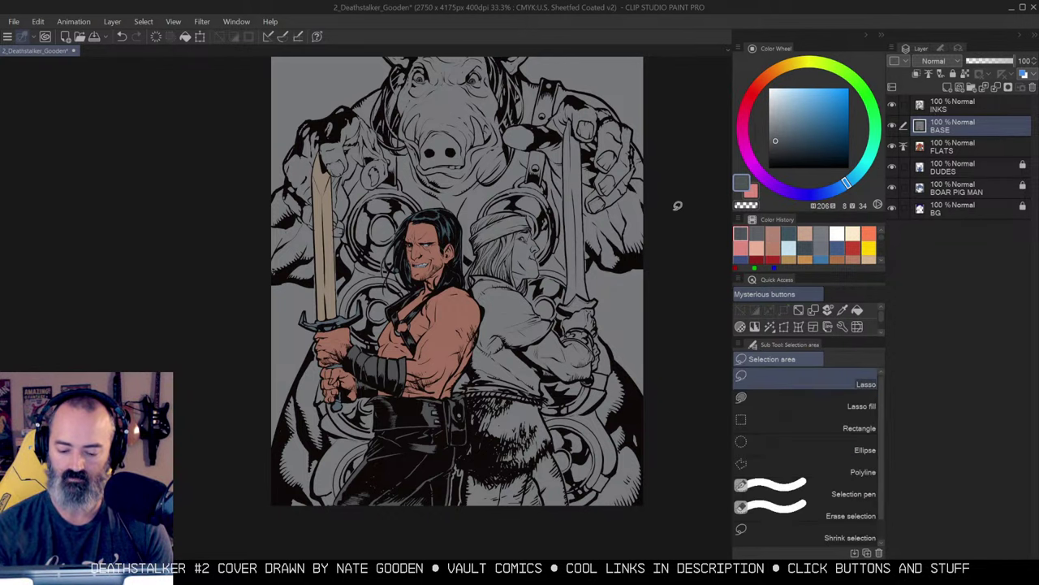
Select the headband warrior's hair and shift it to a reddish tone with Hue/Saturation/Luminosity, using saturation 18 and luminosity -9.
key(w)
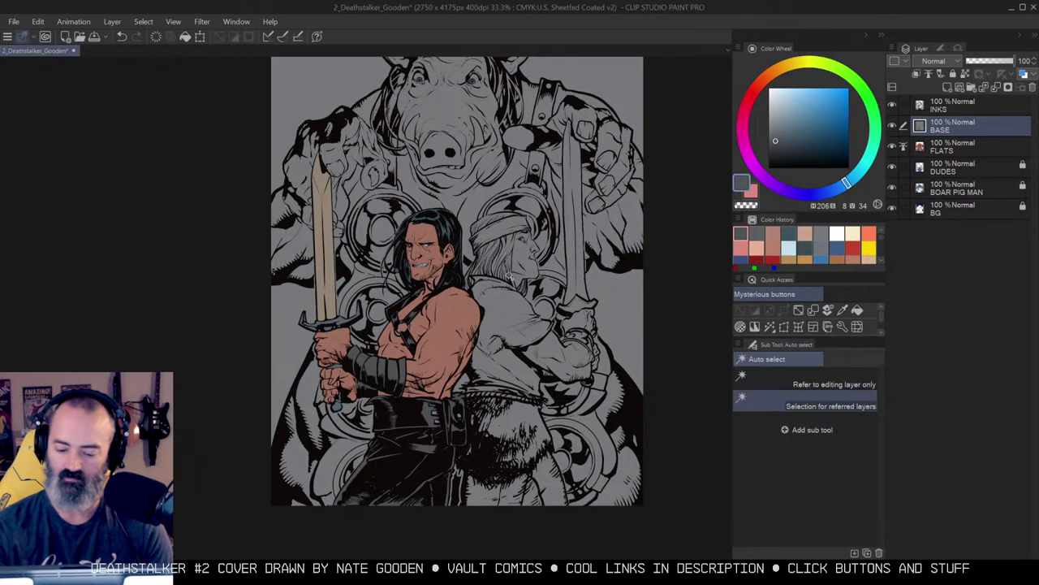
click(498, 260)
key(ctrl+h)
key(ctrl+u)
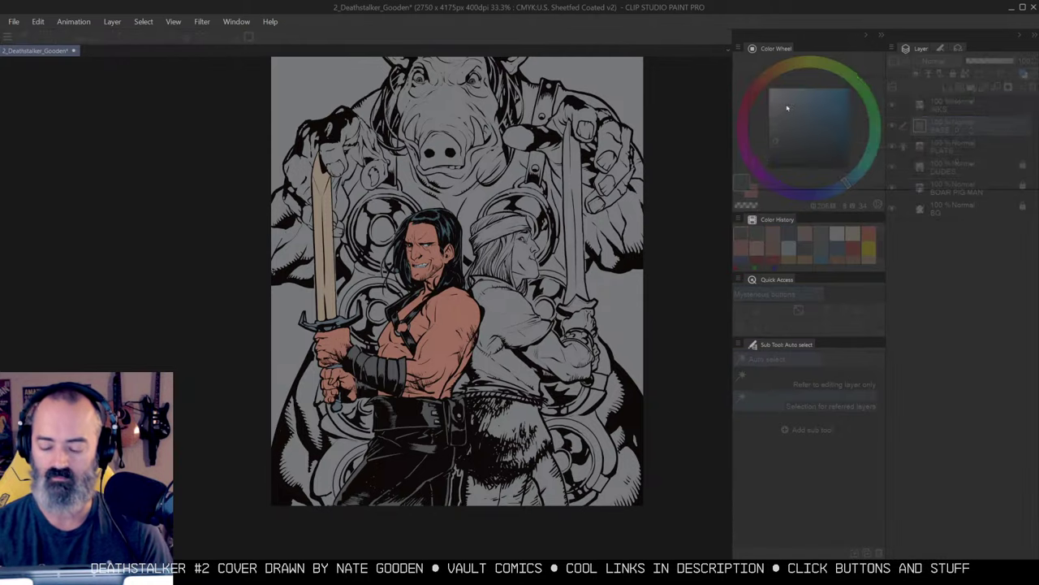
drag(866, 149, 886, 151)
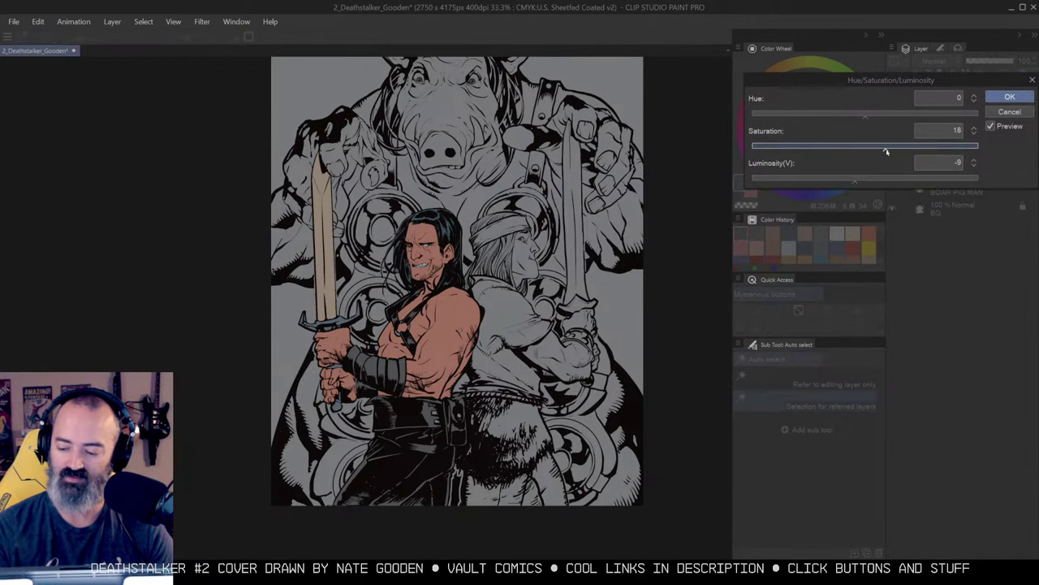
drag(890, 115, 968, 116)
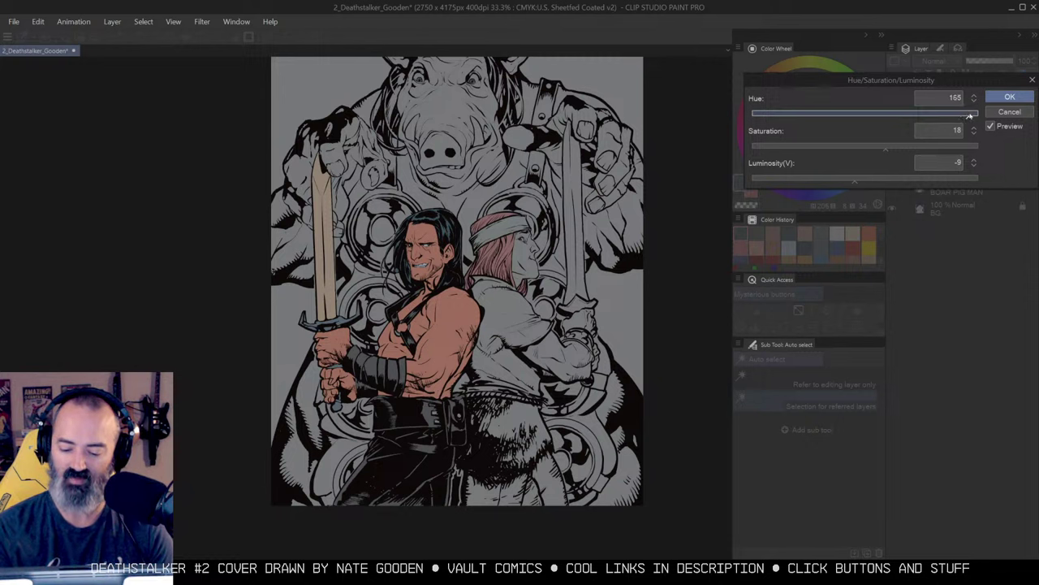
key(Return)
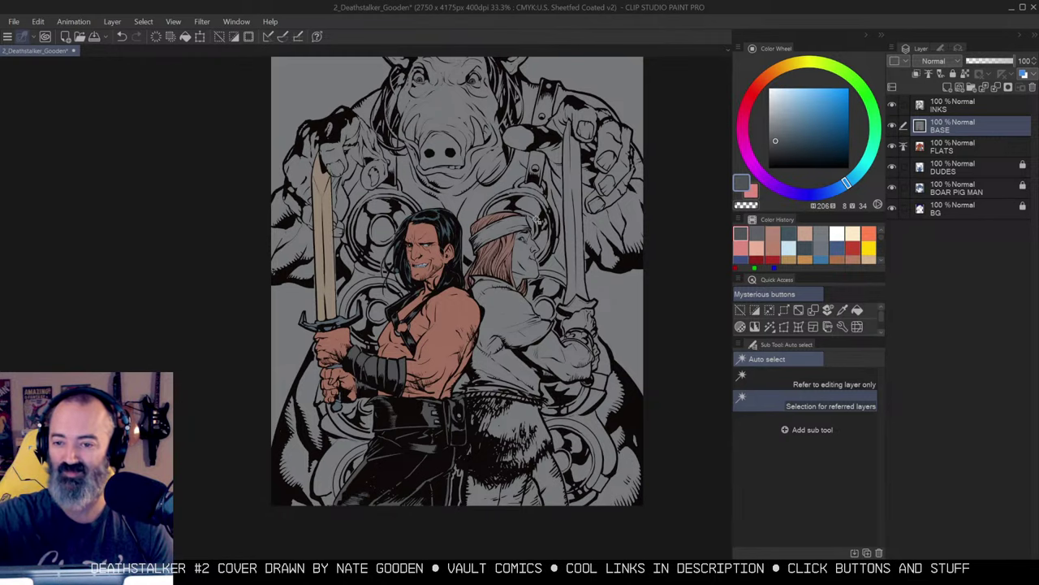
Recolour the second warrior's headband with Hue/Saturation/Luminosity to hue -179, saturation 31 and luminosity -16.
scroll(536, 219, up, 1)
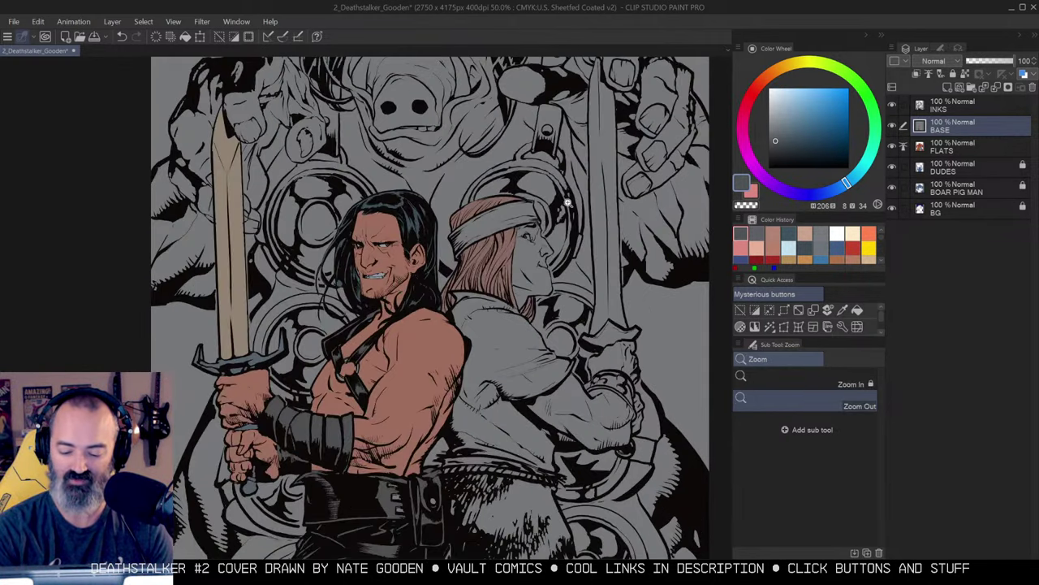
key(ctrl+u)
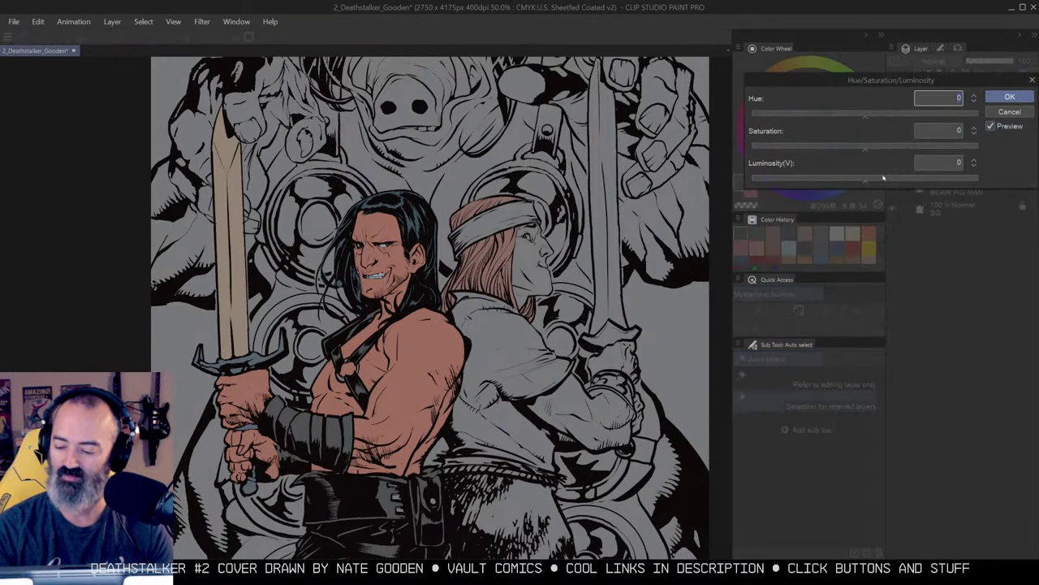
drag(874, 183, 849, 188)
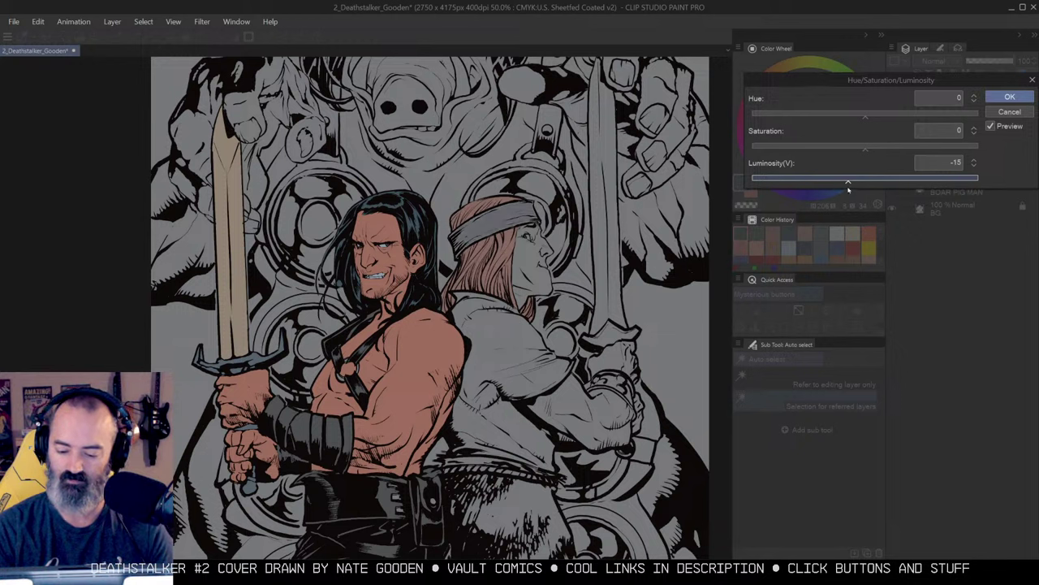
drag(866, 149, 890, 151)
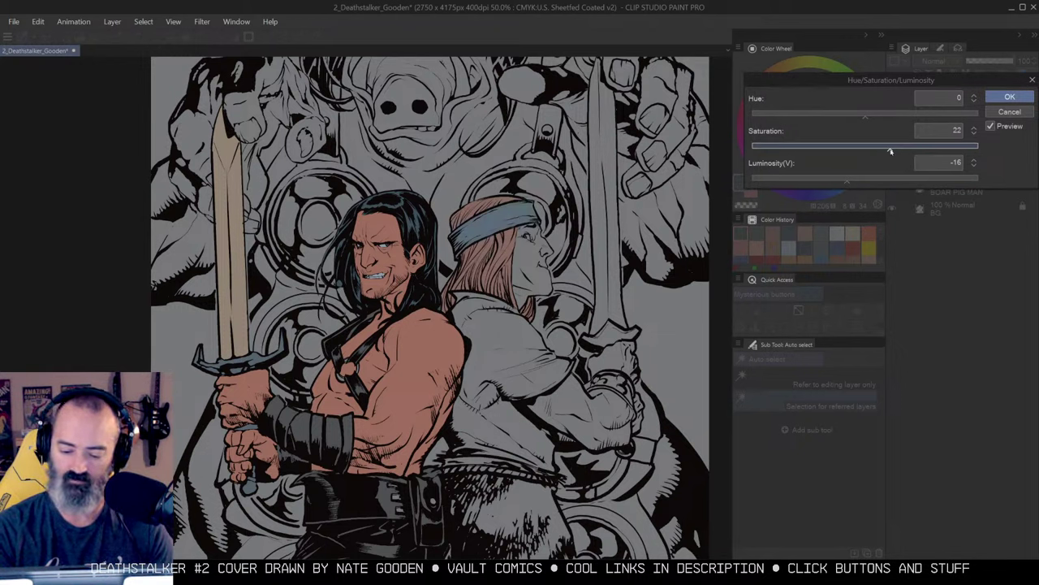
drag(877, 116, 828, 128)
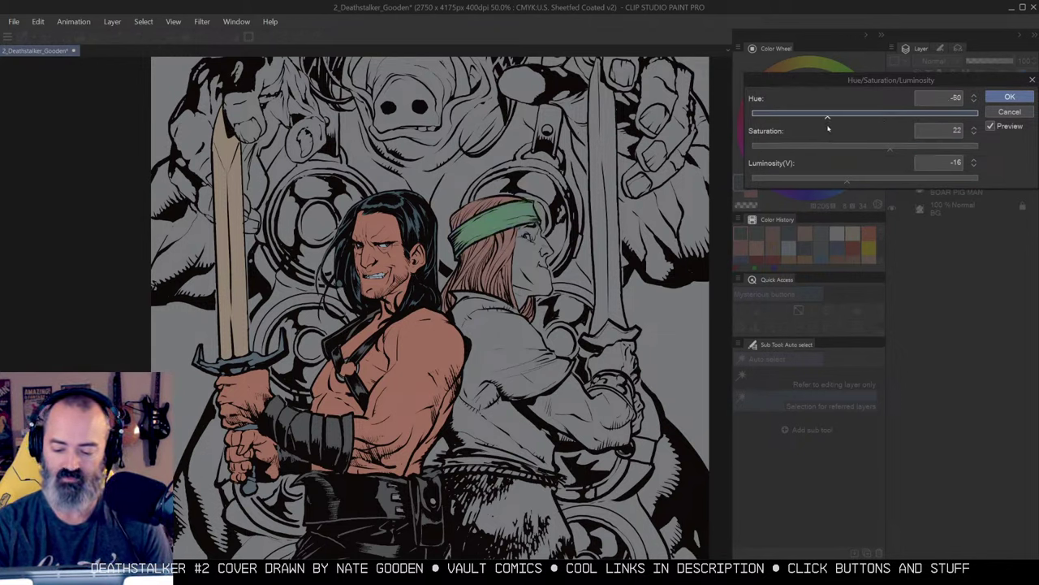
click(901, 147)
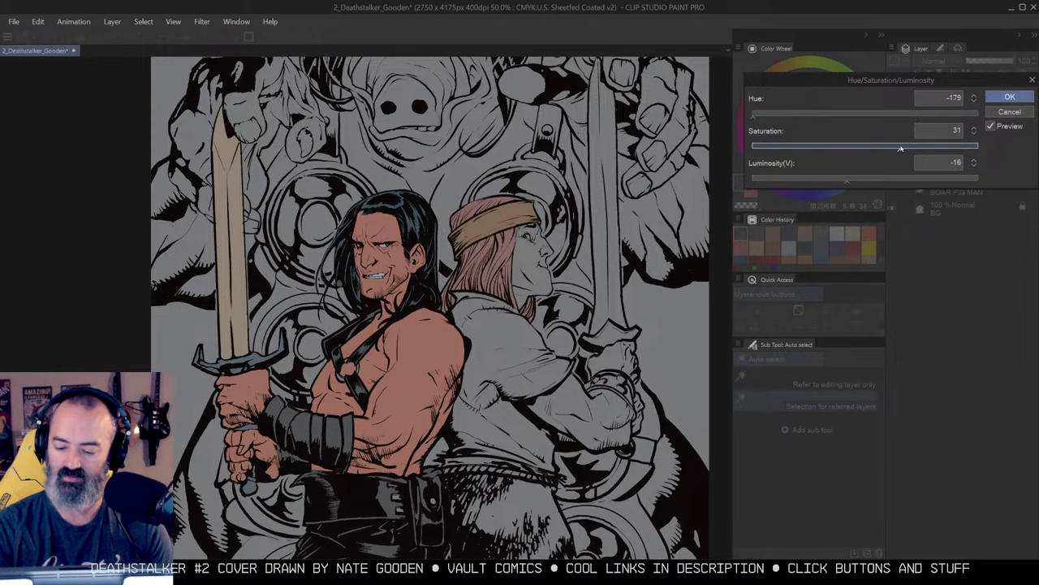
click(1009, 97)
Select the headband warrior's shirt, check it with Quick Mask, and fill it on BASE with the sampled headband brown (H 28, S 34, V 52).
scroll(516, 281, down, 1)
click(516, 281)
key(q)
key(q)
key(m)
alt+click(515, 190)
key(g)
click(518, 272)
key(ctrl+d)
Select the headband warrior's face, arm, hands and leg skin by flat colour, check it with Quick Mask, and hide the selection outline.
key(m)
ctrl+click(544, 280)
key(w)
click(530, 203)
key(q)
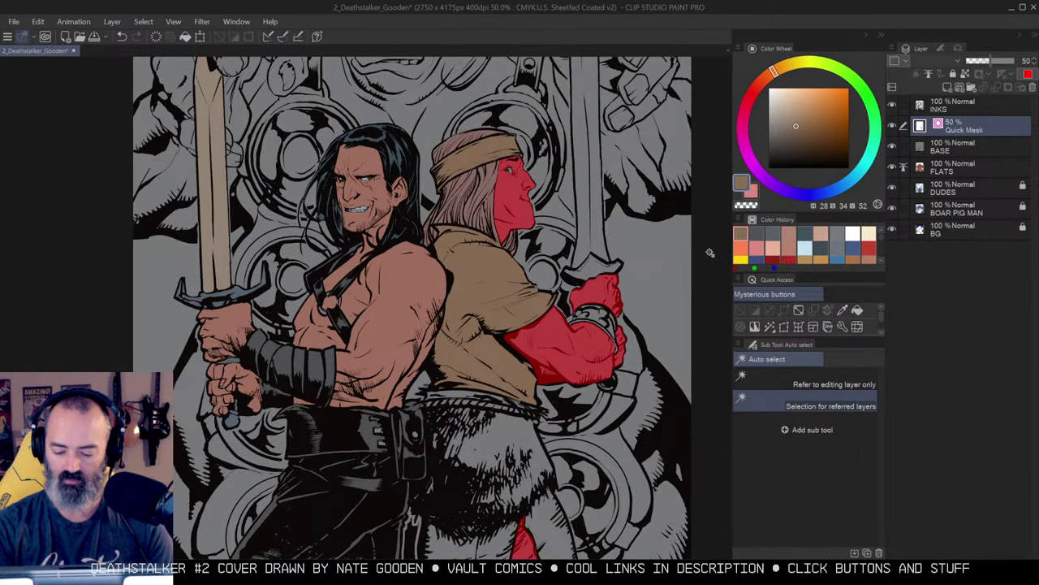
key(ctrl+m)
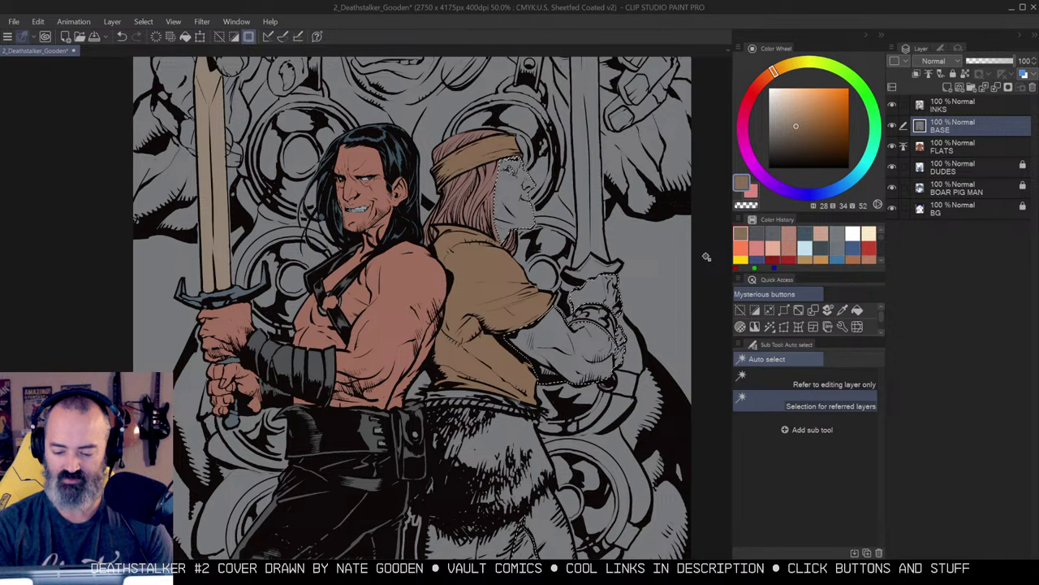
key(ctrl+d)
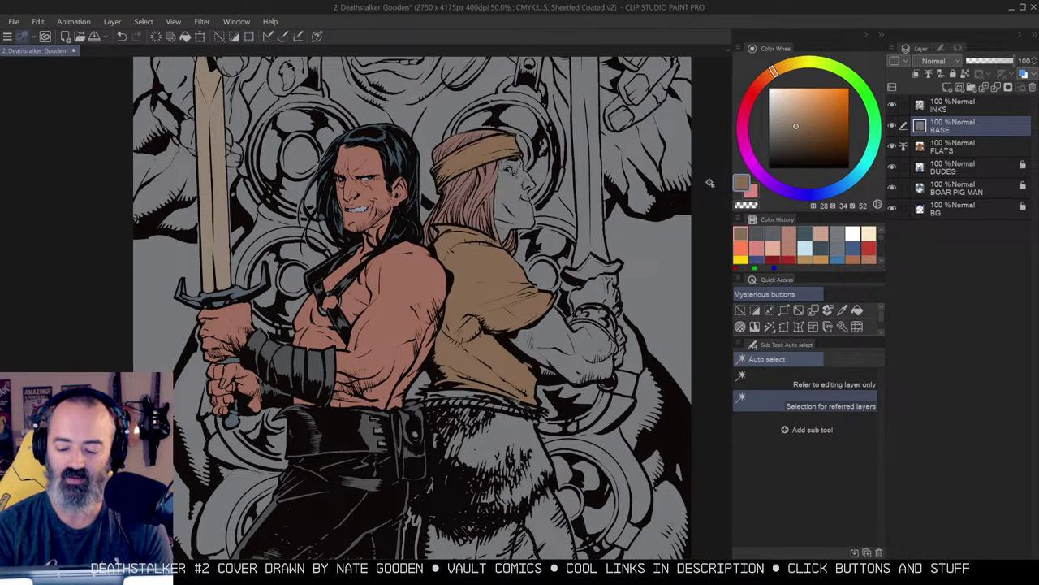
Fill the headband warrior's selected skin on BASE with a light tan (H 28, S 31, V 77).
key(ctrl+u)
click(1007, 113)
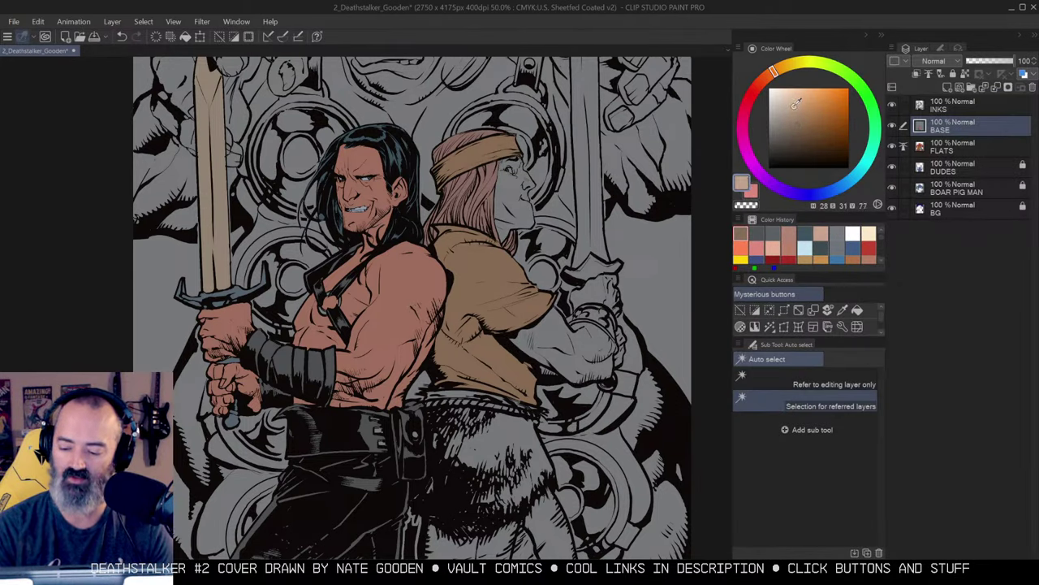
key(g)
click(524, 196)
key(ctrl+d)
Recolour the headband warrior's skin with Hue/Saturation/Luminosity to hue -11 and luminosity -8.
key(ctrl+u)
click(855, 178)
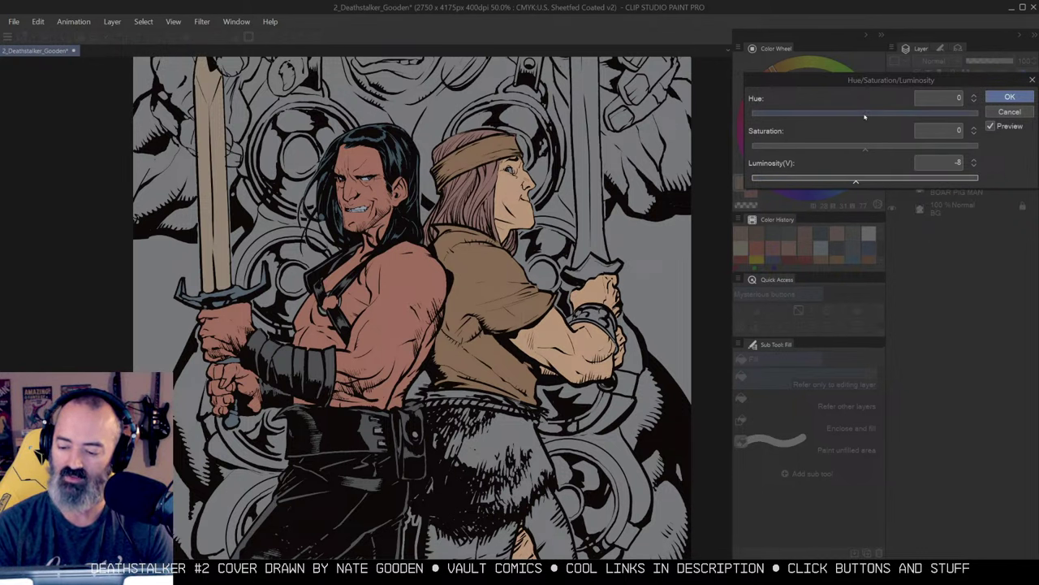
drag(865, 117, 856, 119)
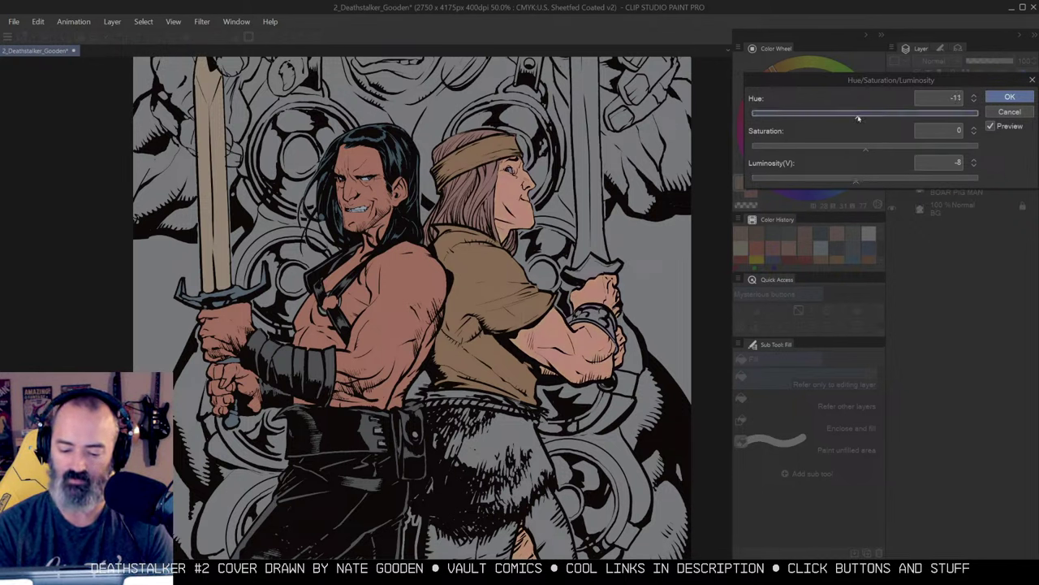
click(1010, 97)
Select the headband warrior's wristband and sword crossguard by flat colour and check the selection with Quick Mask.
scroll(593, 289, down, 2)
key(w)
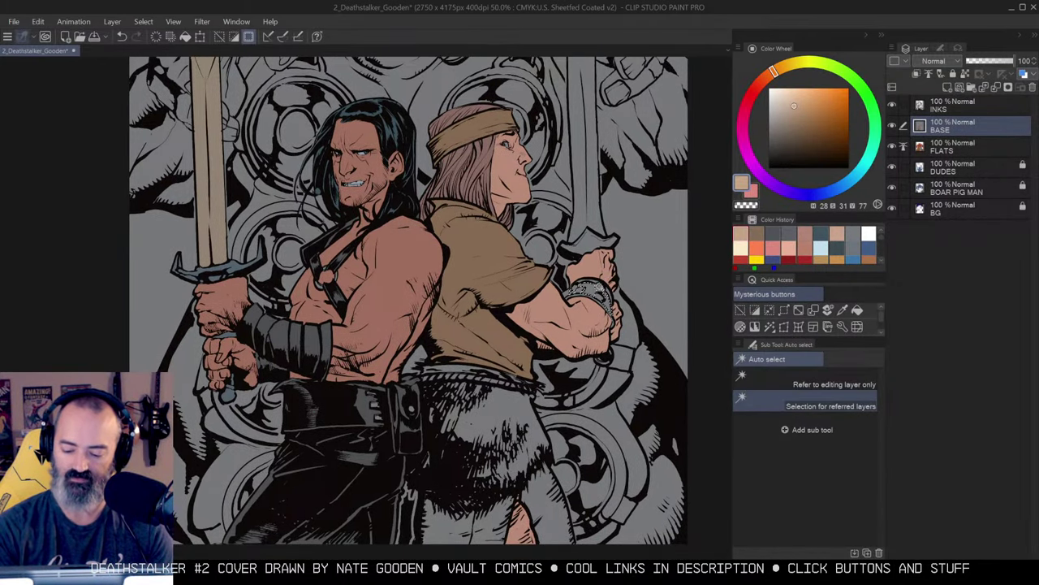
key(q)
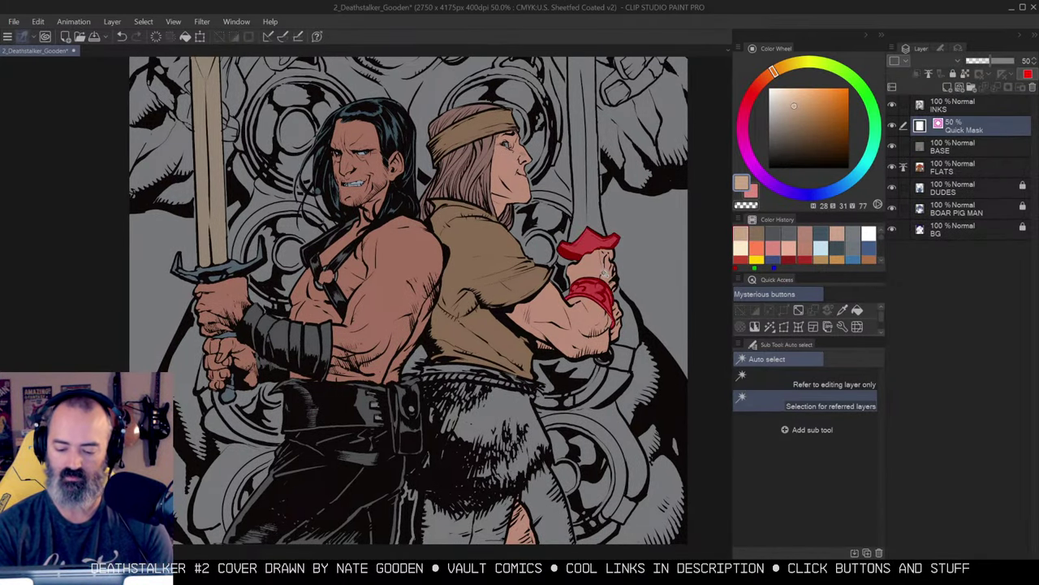
key(slash)
click(604, 274)
key(q)
drag(634, 226, 603, 259)
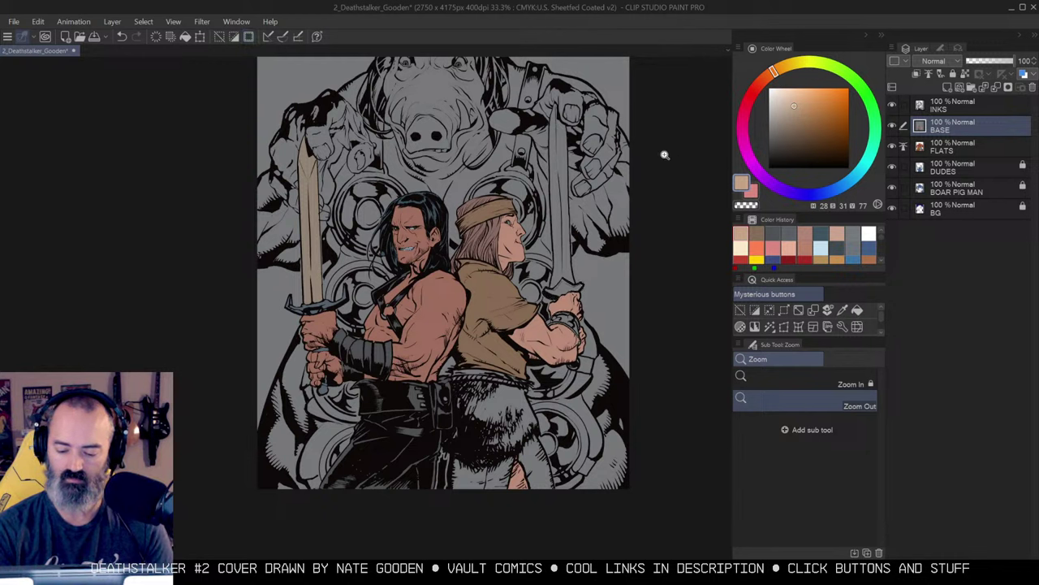
Recolour the selected wristband and crossguard with Hue/Saturation/Luminosity to hue -172, saturation 33 and luminosity -15.
key(ctrl+u)
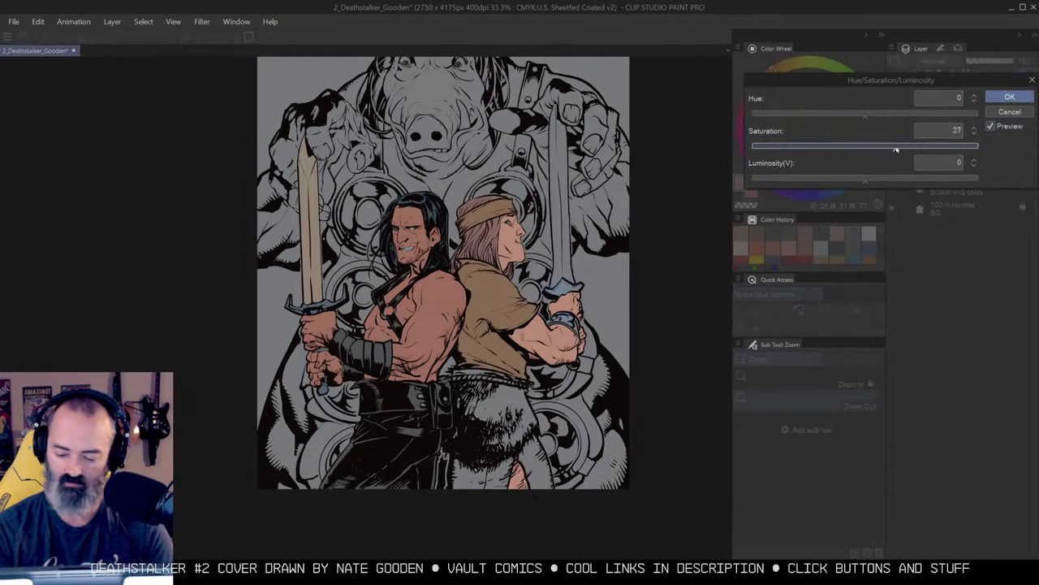
click(874, 115)
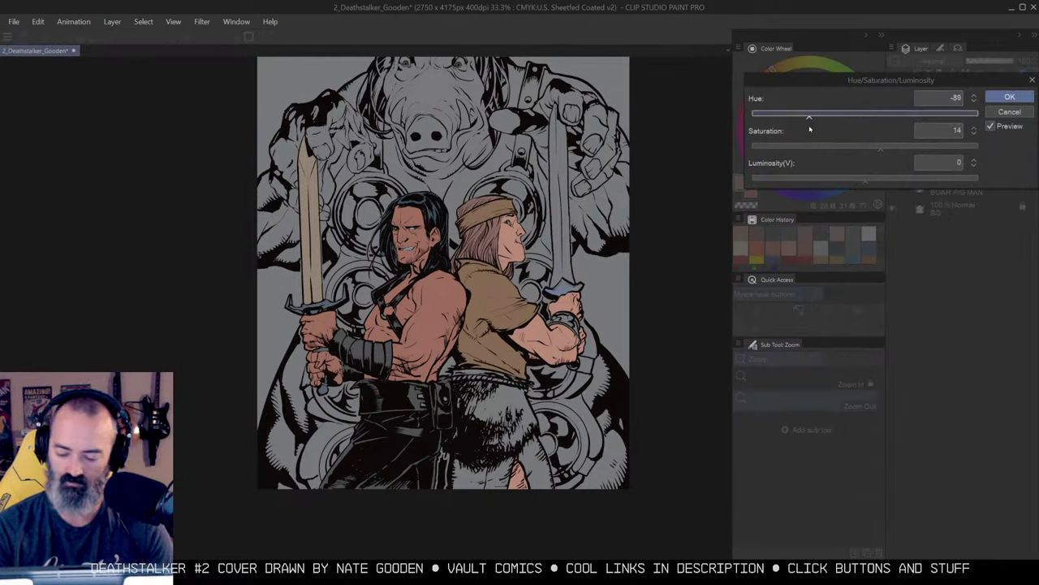
drag(882, 144, 850, 188)
click(903, 151)
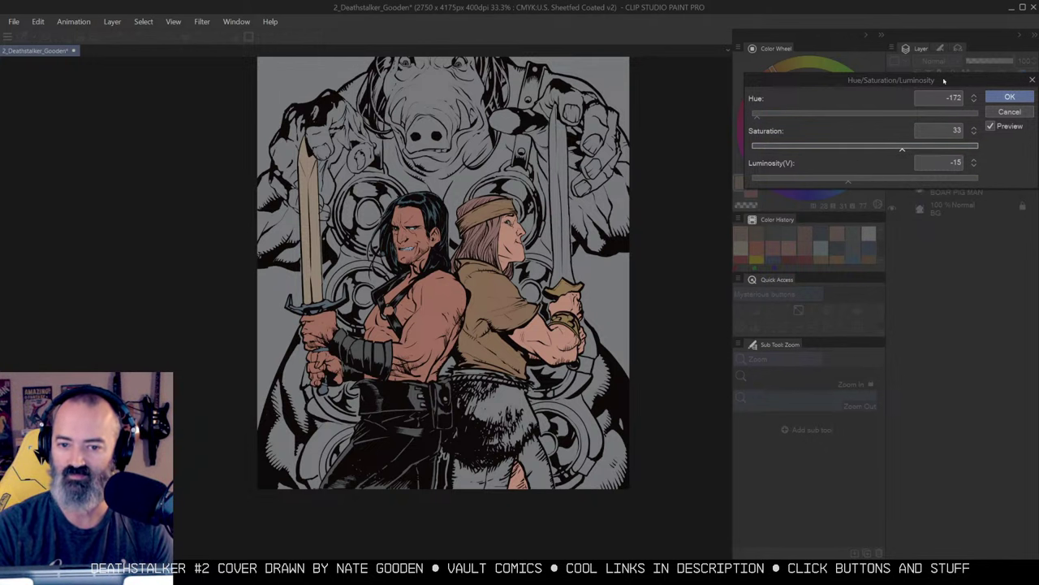
click(1009, 96)
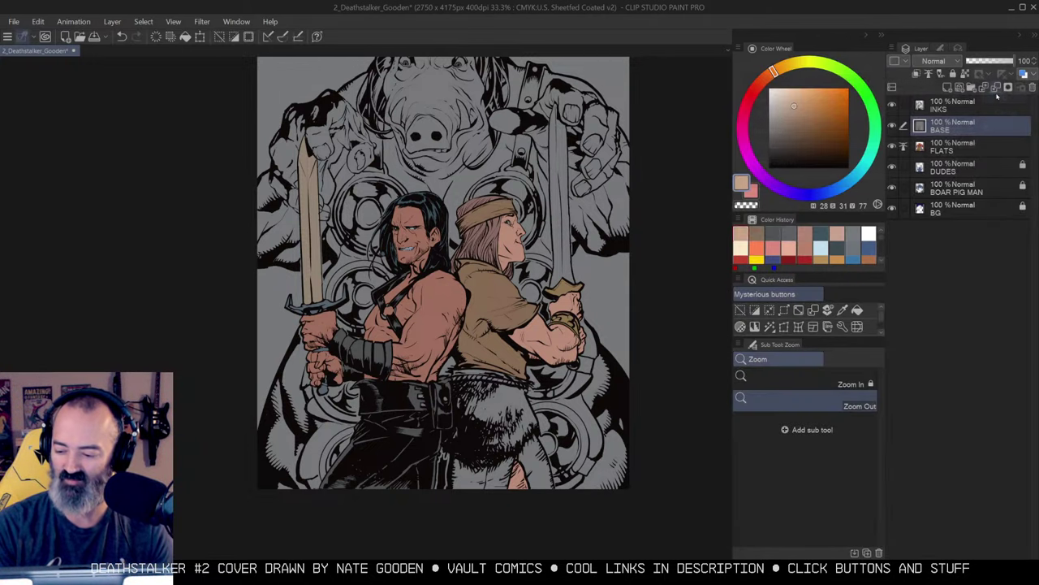
Fill only the headband warrior's sword blade on BASE with a muted blue (H 190, S 18, V 56).
key(w)
click(563, 269)
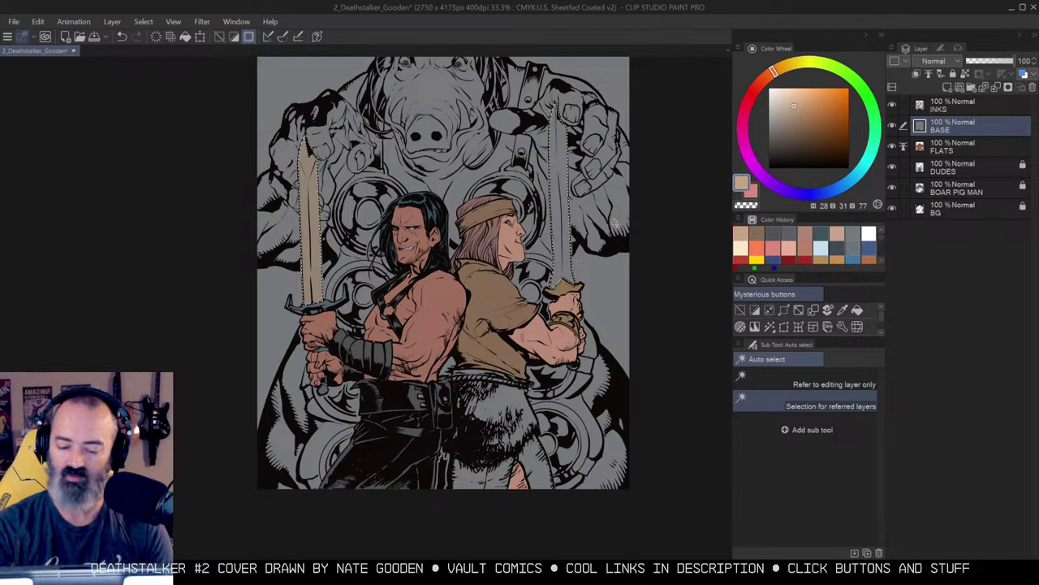
key(m)
alt+click(315, 195)
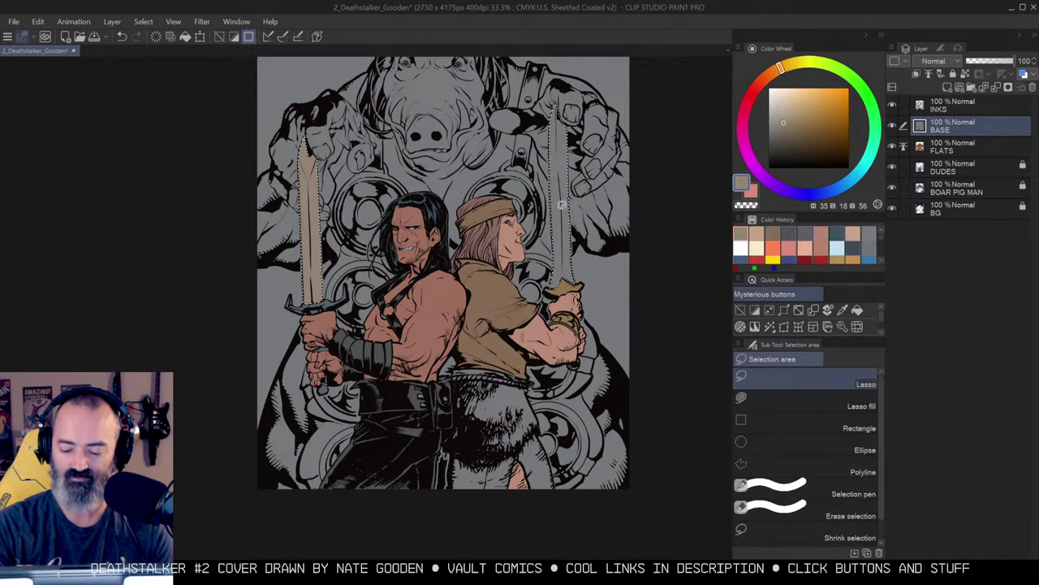
key(g)
click(860, 171)
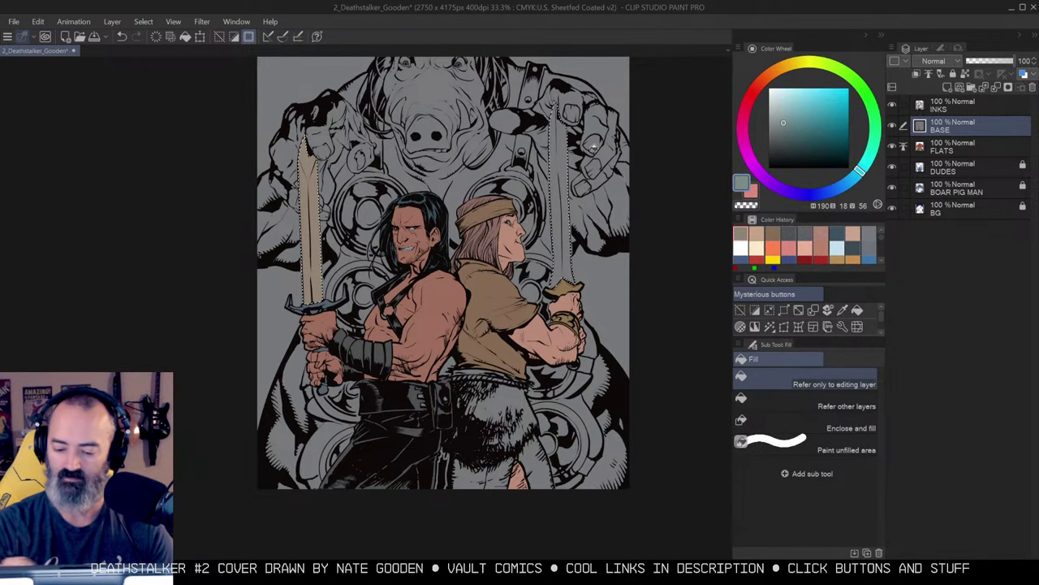
key(m)
mouse_move(338, 184)
mouse_down()
mouse_move(295, 390)
mouse_move(334, 192)
mouse_up()
key(alt+Delete)
key(ctrl+d)
drag(649, 202, 645, 210)
scroll(593, 269, down, 1)
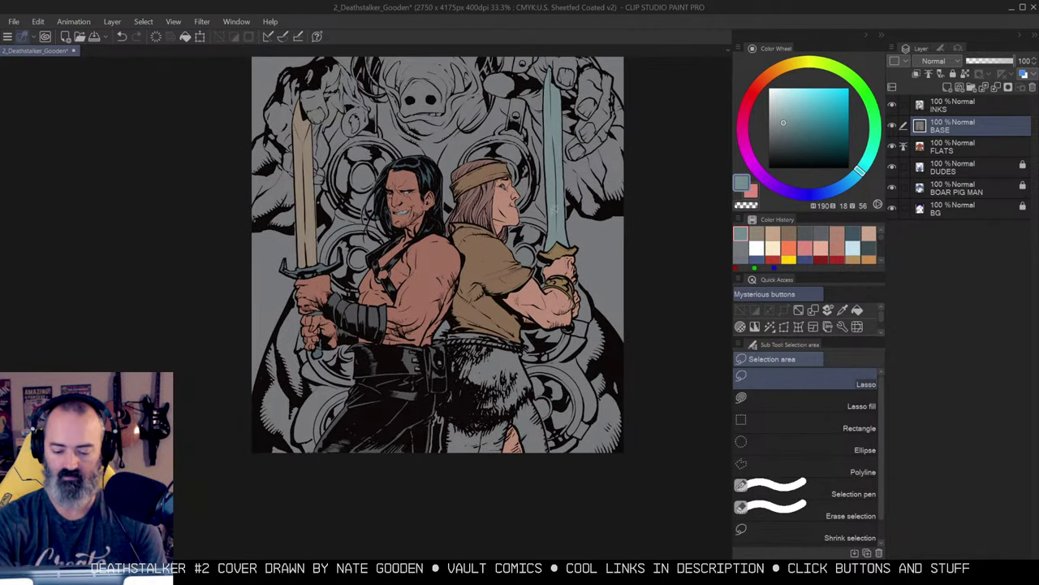
Fill the headband warrior's trousers with a brown sampled from his tunic and darken them to about luminosity -28.
key(w)
click(530, 400)
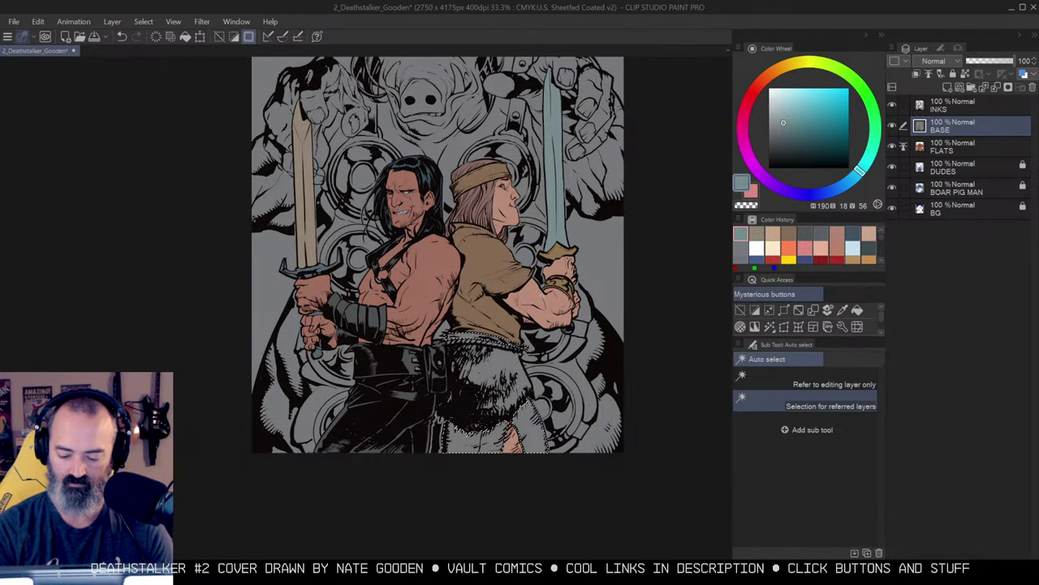
alt+click(498, 305)
key(g)
key(alt+BackSpace)
key(ctrl+d)
key(ctrl+u)
drag(865, 178, 827, 181)
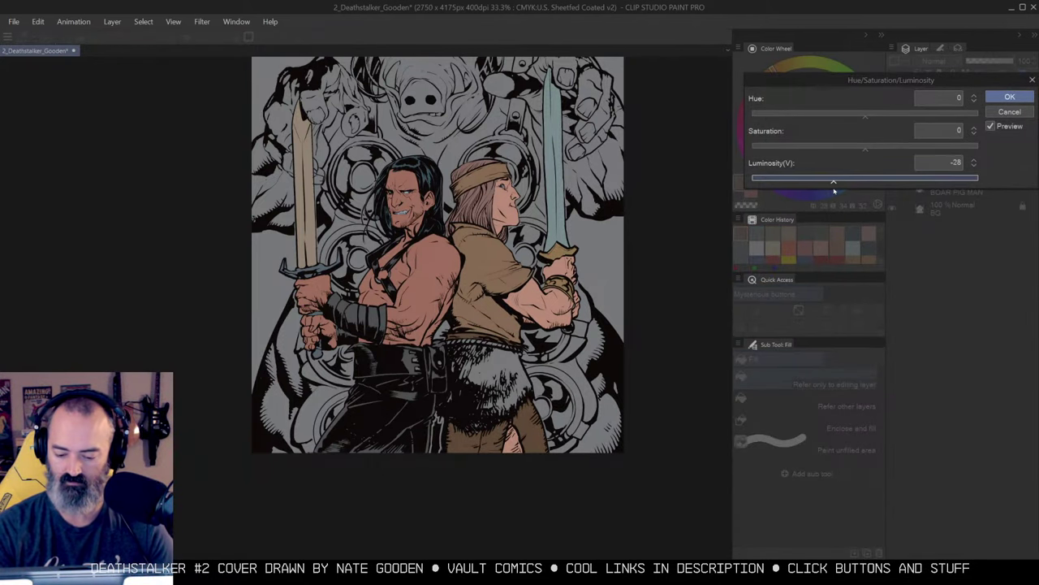
click(1009, 97)
Select the headband warrior's rope belt by its flat colour and fill it on BASE with brown (H 27, S 56, V 48).
key(w)
click(504, 389)
key(ctrl+d)
alt+click(471, 333)
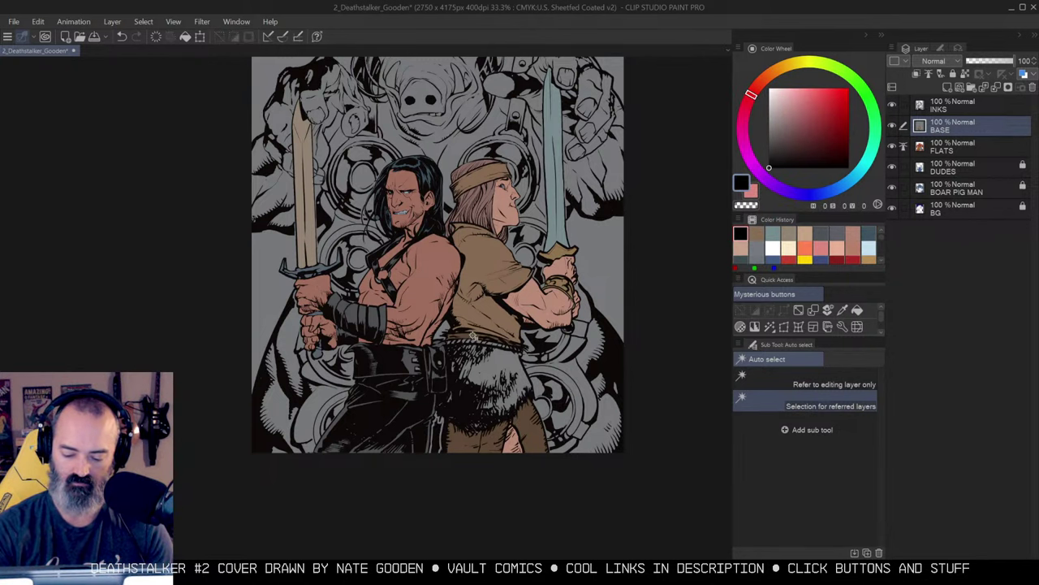
alt+click(473, 335)
click(475, 335)
click(813, 129)
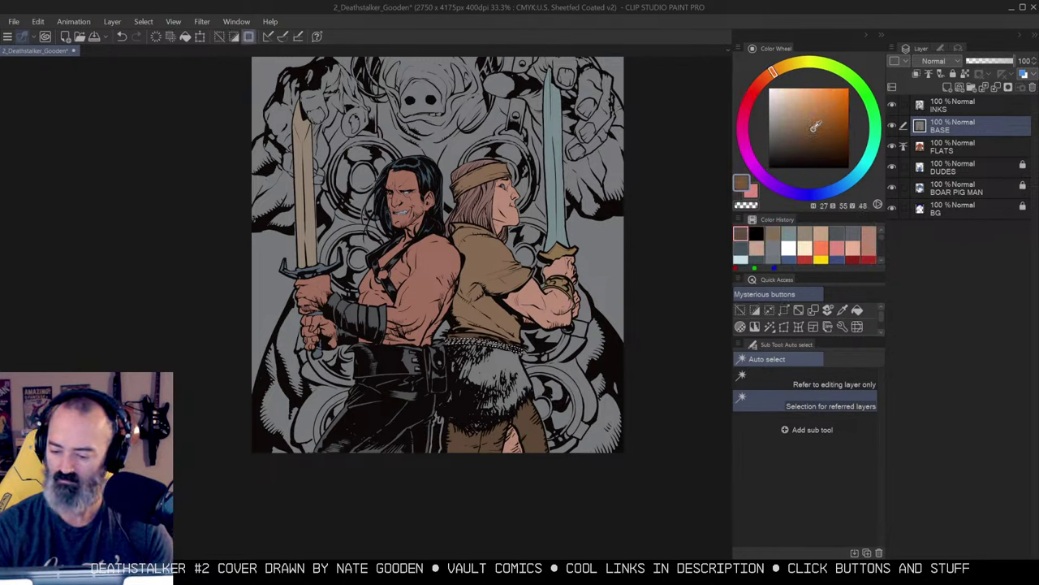
key(g)
click(457, 341)
key(m)
key(ctrl+d)
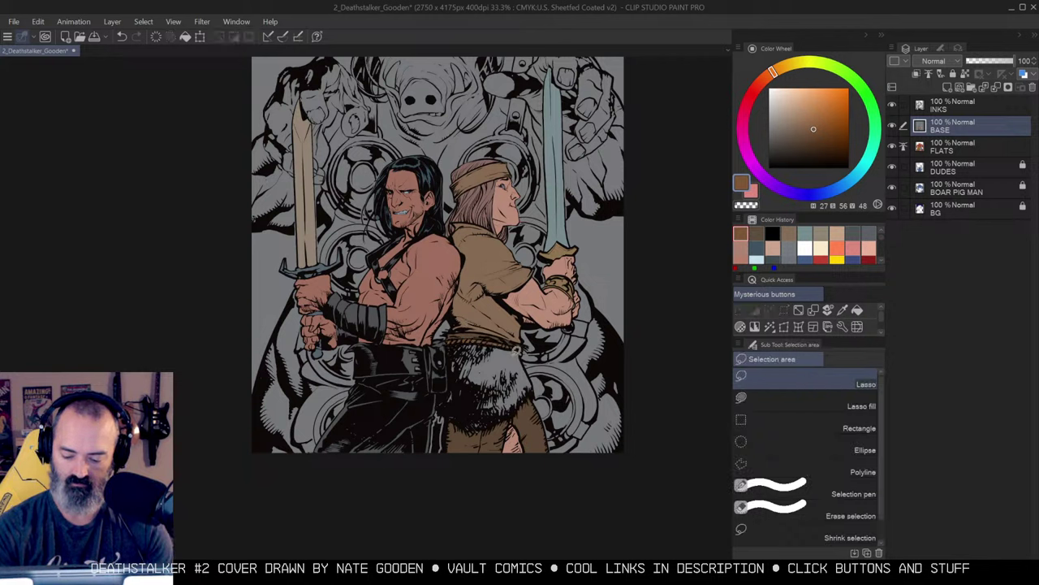
Select the headband warrior's fur garment and fill it on BASE with a dark reddish brown (H 17, S 47, V 31).
key(w)
click(516, 352)
alt+click(528, 409)
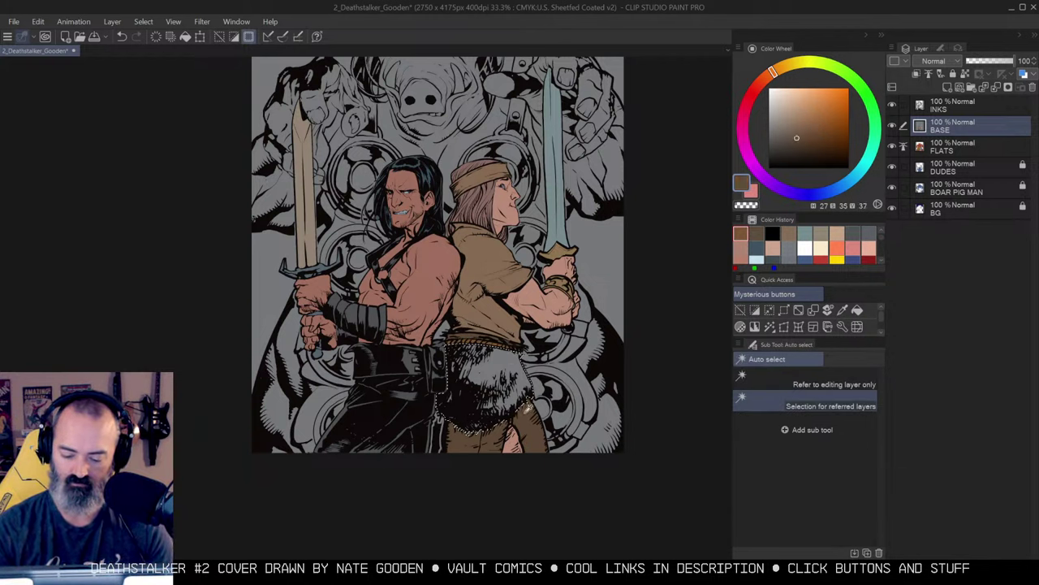
key(m)
click(806, 143)
click(763, 79)
key(g)
click(516, 362)
key(ctrl+d)
key(m)
key(alt+space)
alt+click(531, 318)
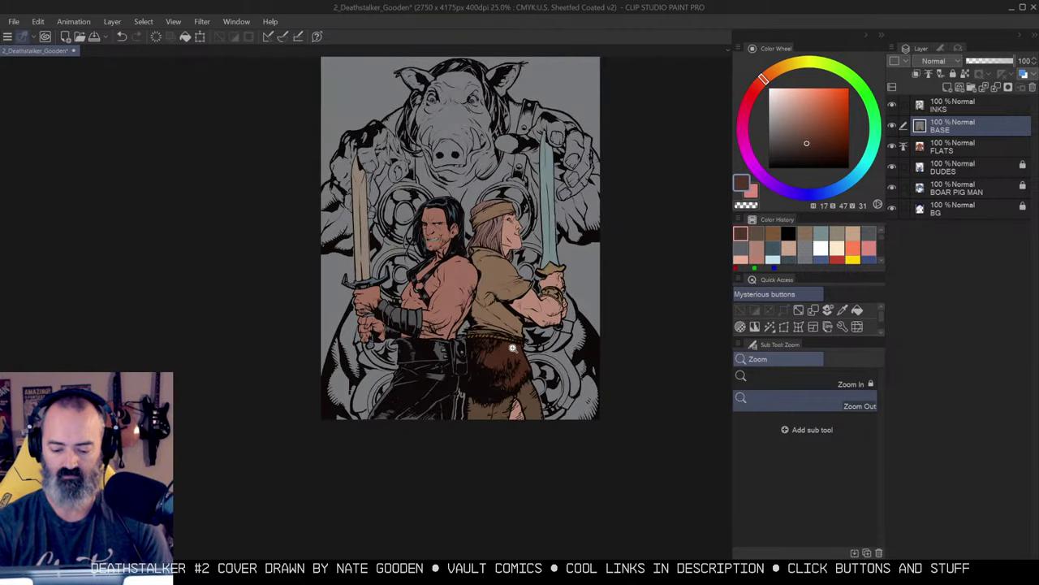
Brighten the headband warrior's fur garment slightly with Hue/Saturation/Luminosity.
key(w)
click(476, 395)
key(ctrl+u)
click(870, 179)
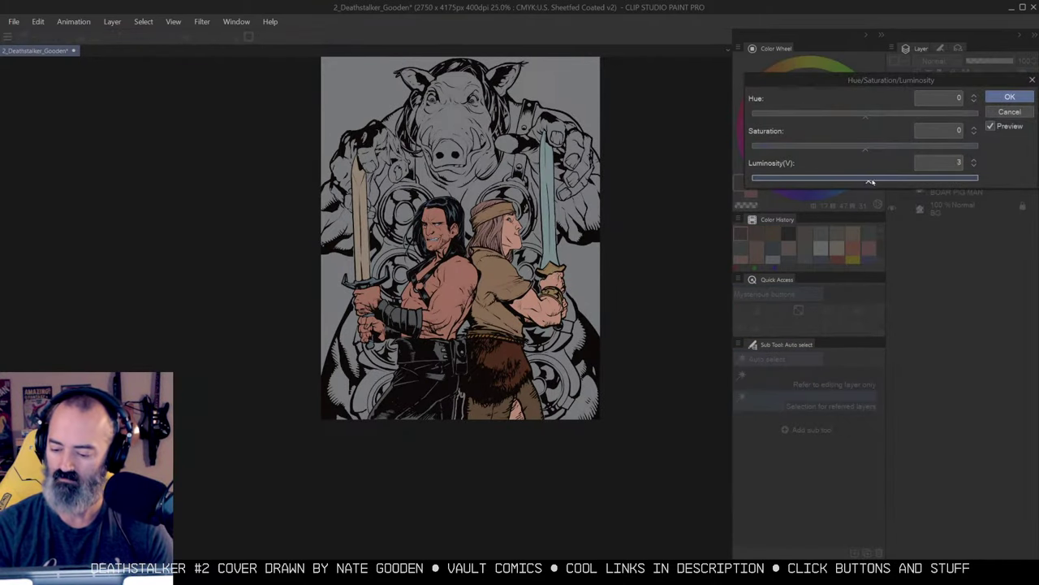
drag(870, 179, 876, 179)
click(1010, 97)
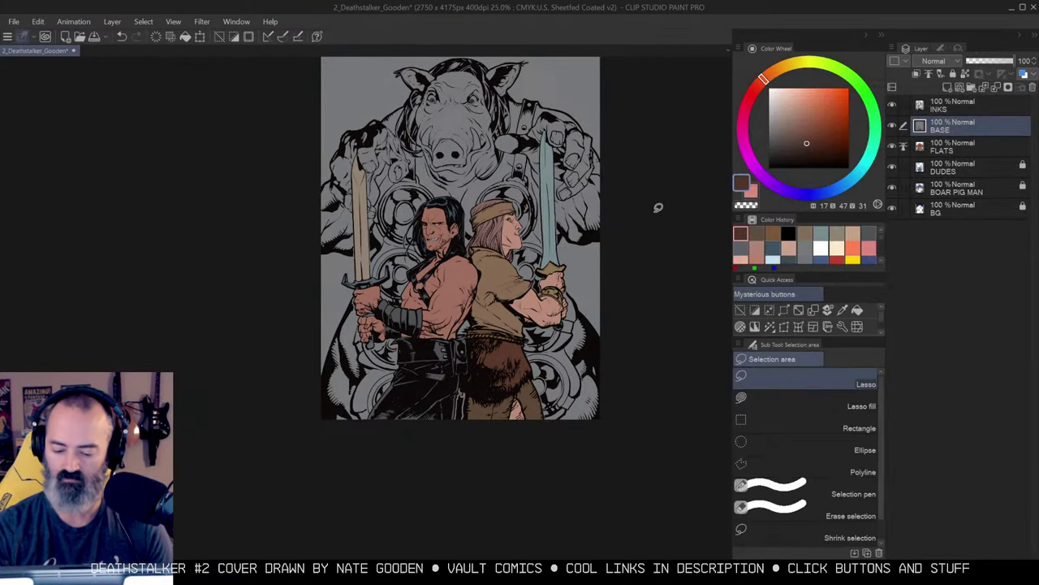
drag(663, 200, 657, 230)
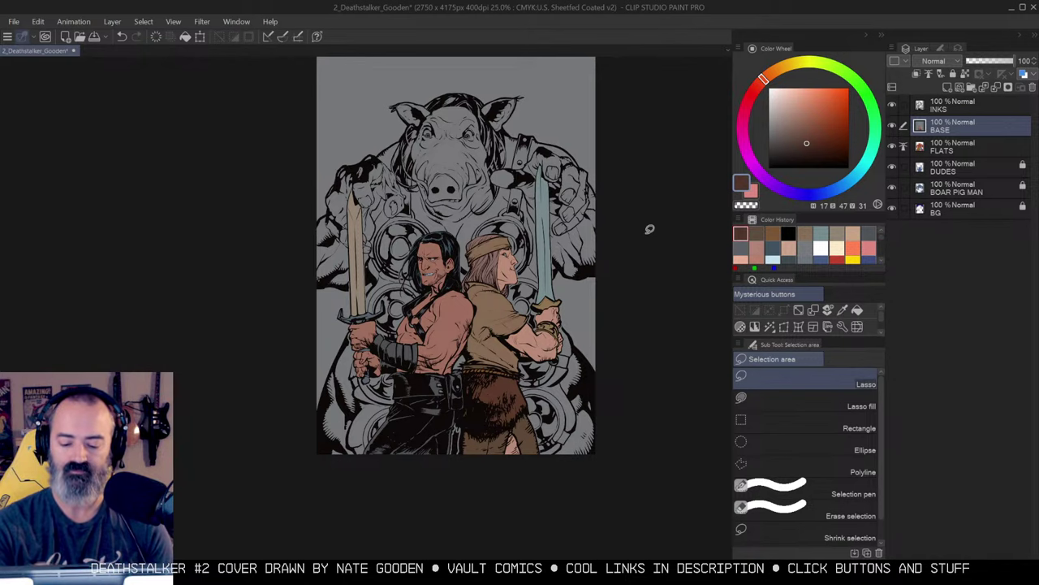
Recolour the headband warrior's hair with Hue/Saturation/Luminosity to saturation 15 and luminosity -11.
key(ctrl+space)
click(494, 270)
key(w)
click(487, 270)
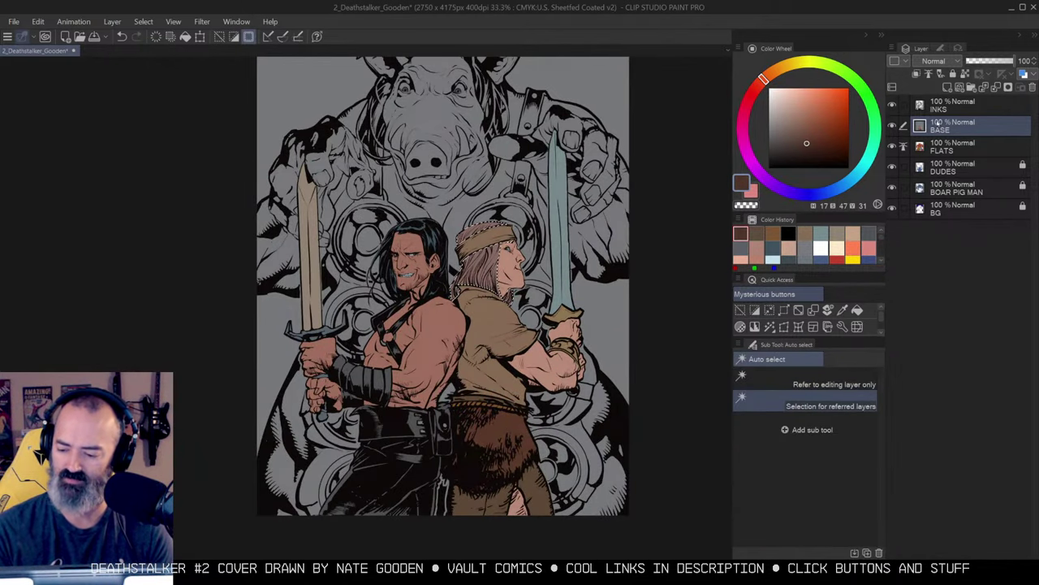
key(ctrl+u)
drag(862, 182, 877, 151)
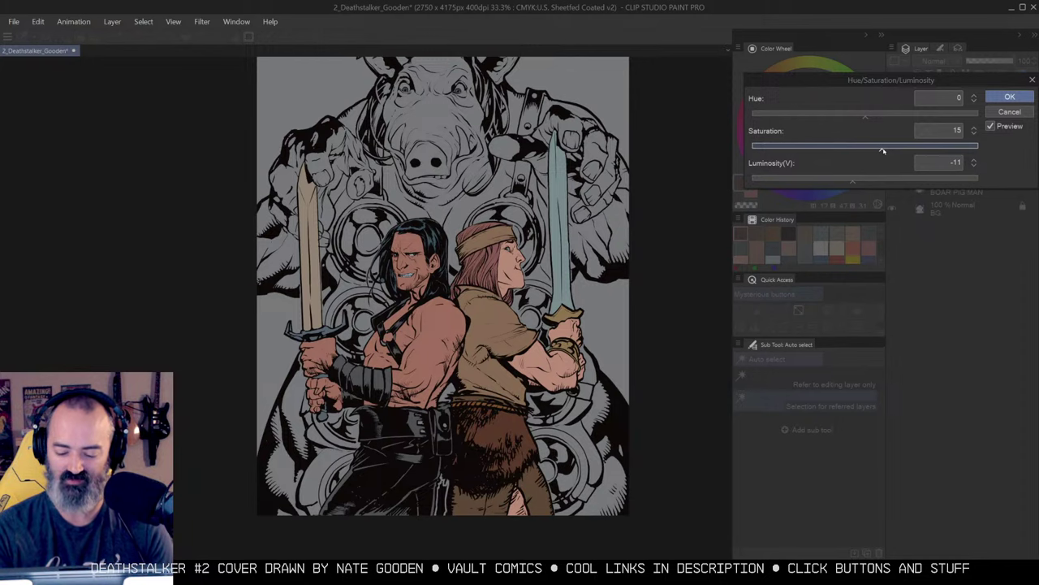
click(1010, 97)
Select the background around the figures, hide the selection outline, and fill it on BASE with rust red (H 17, S 78, V 68).
mouse_move(599, 203)
mouse_down()
mouse_move(577, 291)
mouse_move(612, 201)
mouse_up()
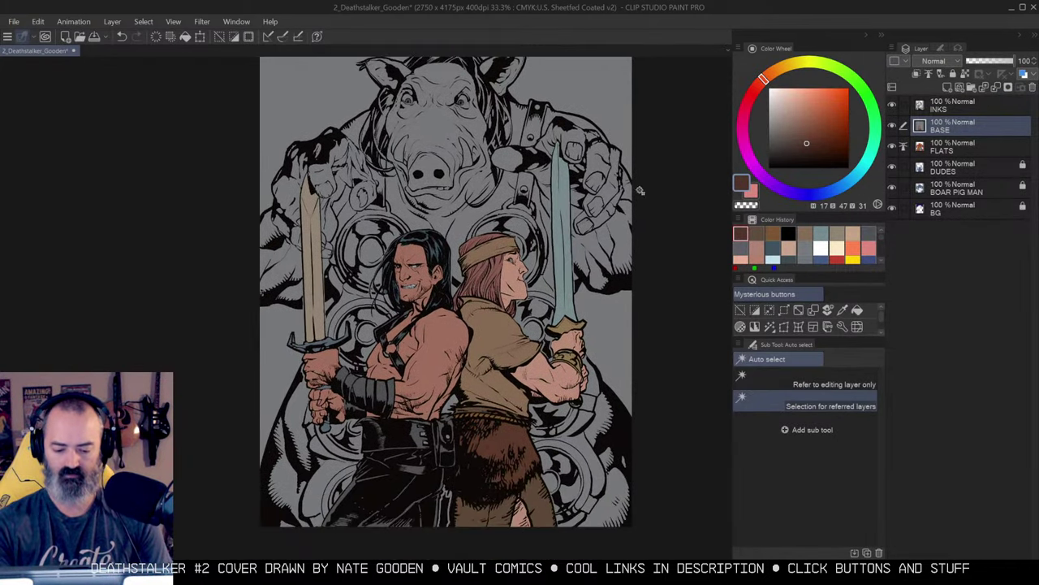
key(slash)
click(562, 266)
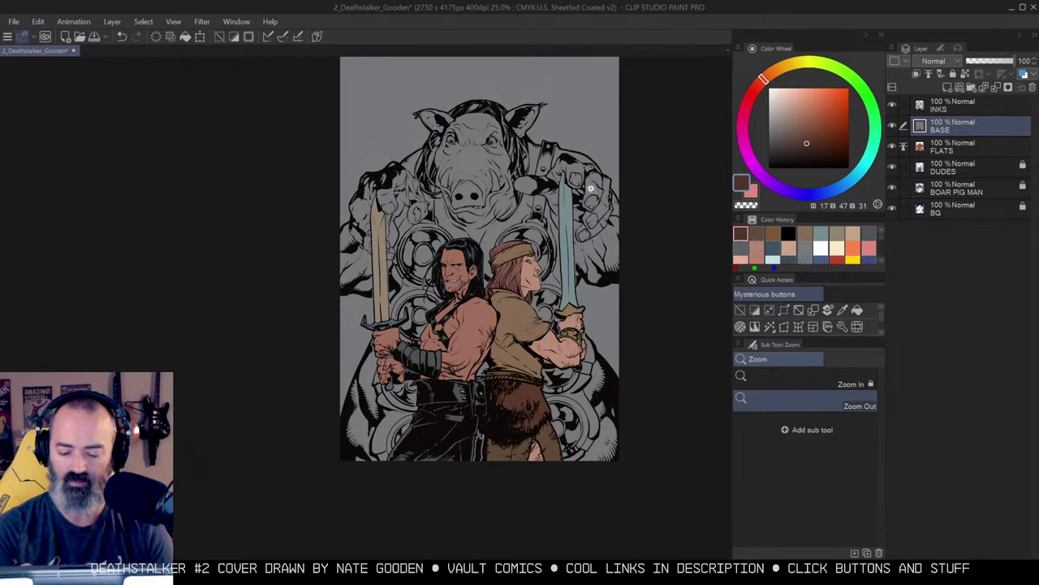
key(w)
click(606, 302)
scroll(617, 298, up, 1)
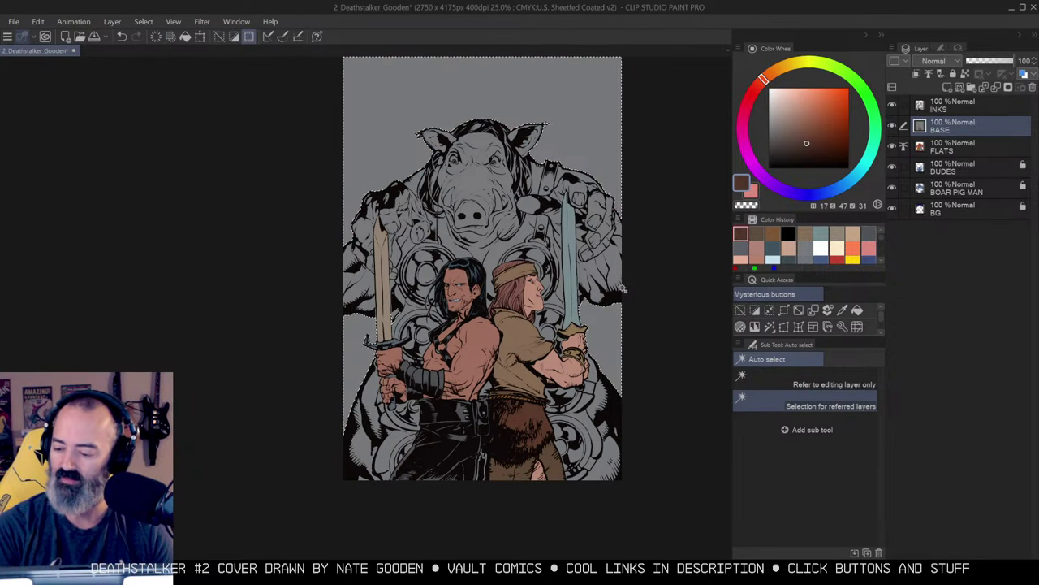
key(ctrl+h)
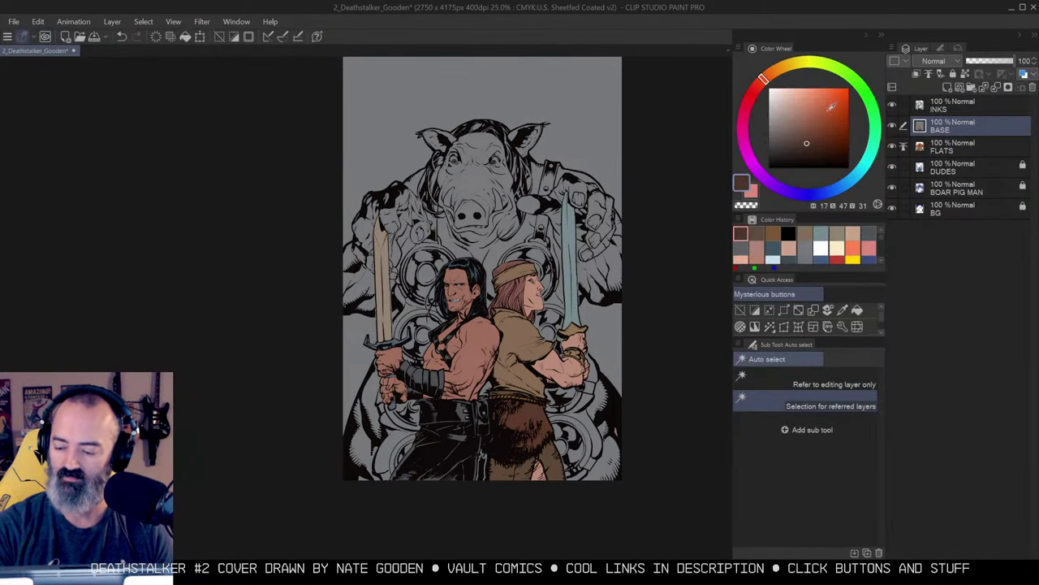
click(831, 111)
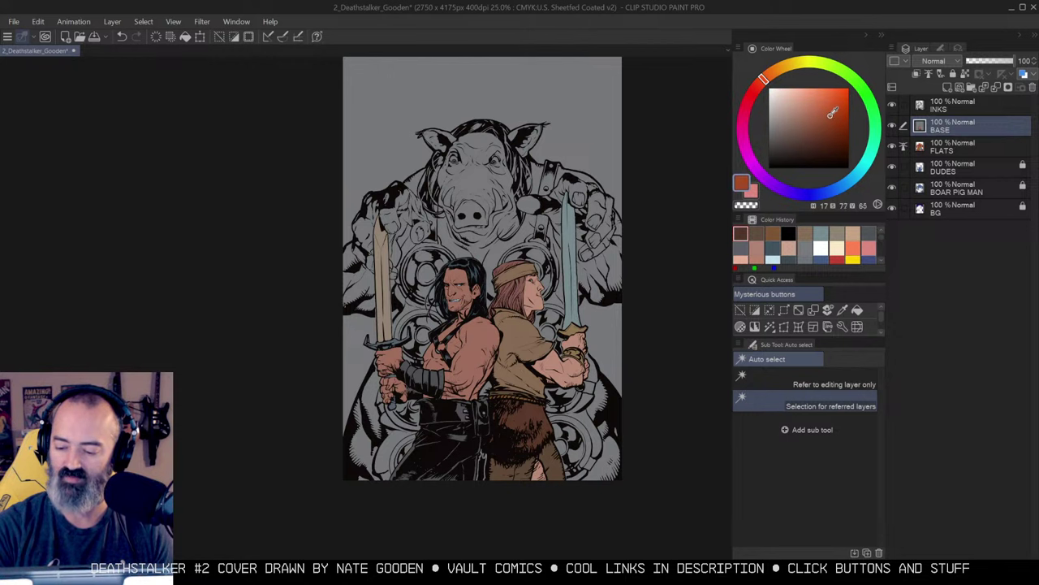
key(g)
click(605, 165)
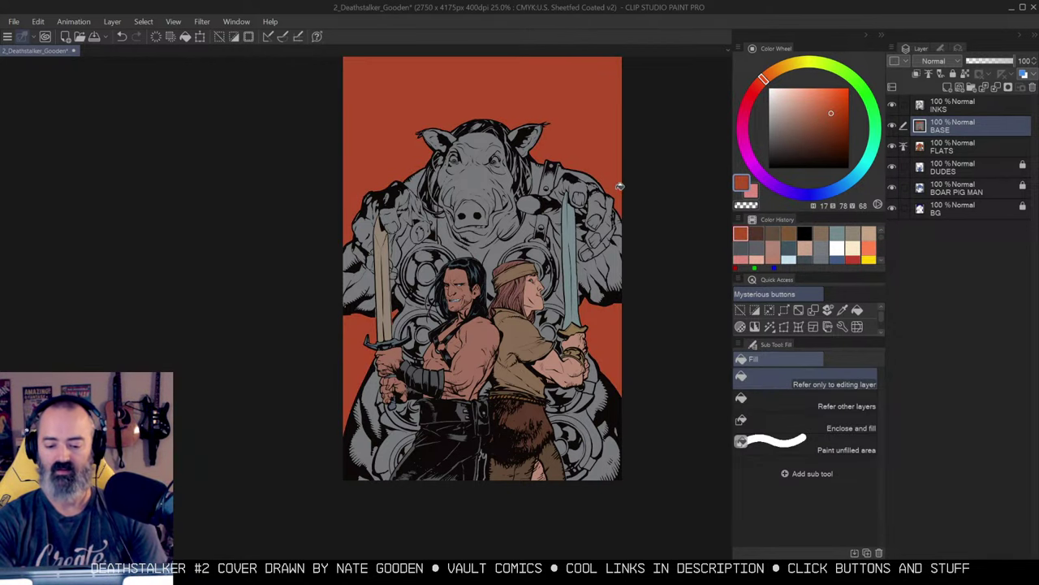
Try several background hues with Hue/Saturation/Luminosity and settle on a dark green at hue 154 and luminosity -59.
key(w)
click(617, 159)
key(ctrl+u)
drag(865, 118, 758, 118)
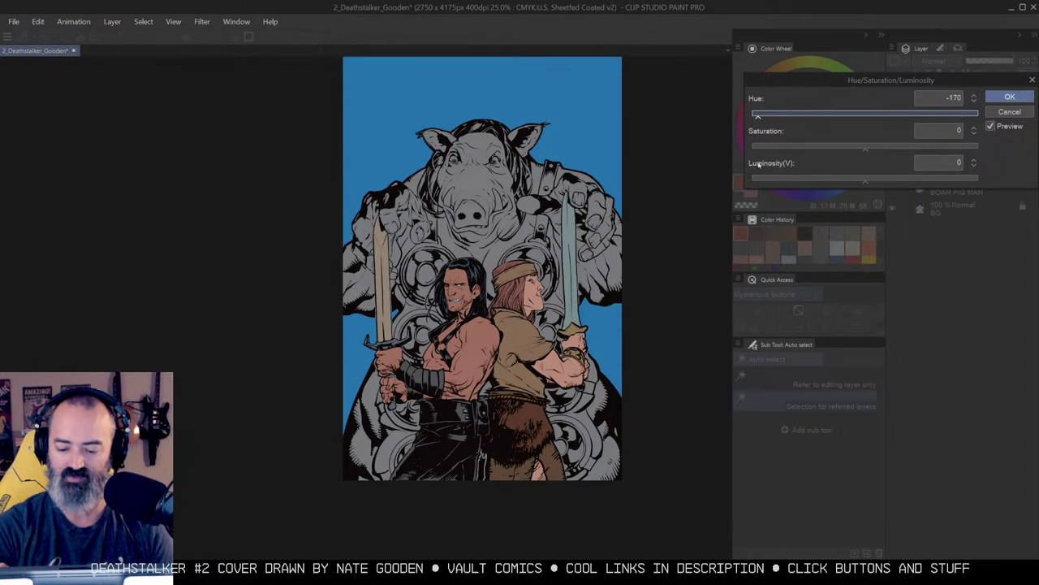
drag(759, 164, 808, 158)
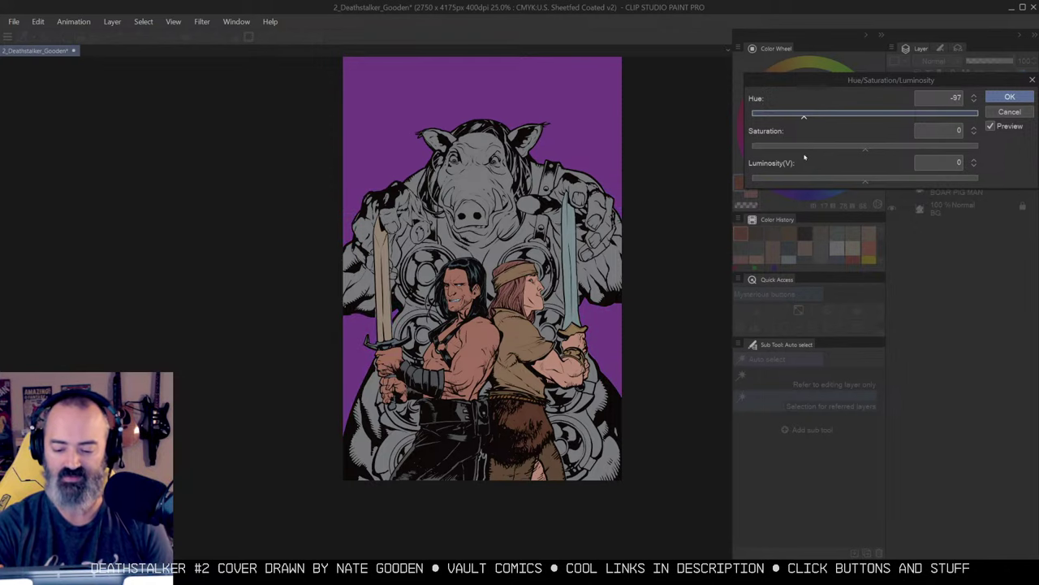
click(863, 116)
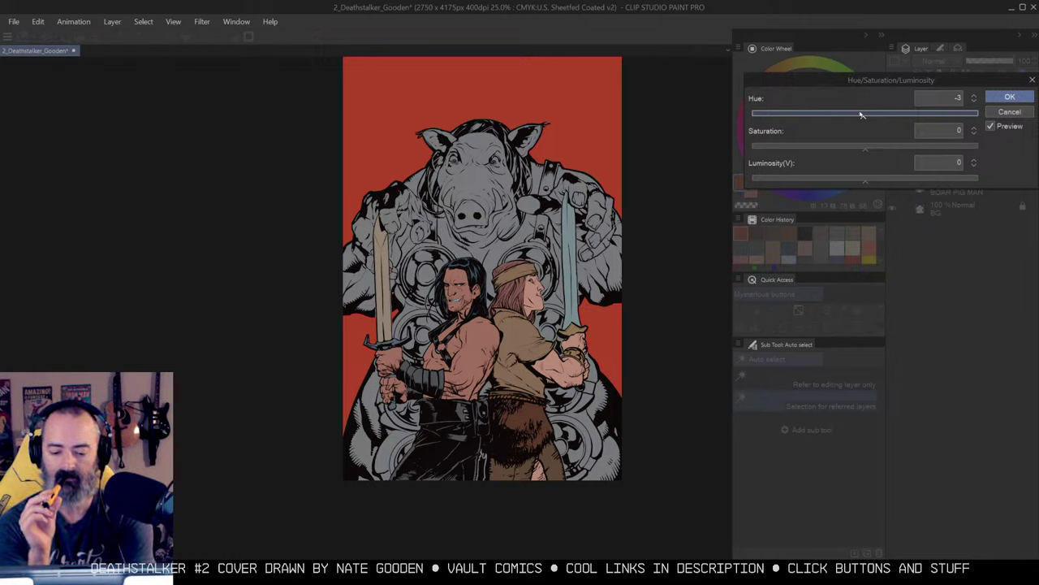
click(807, 179)
drag(809, 191, 812, 192)
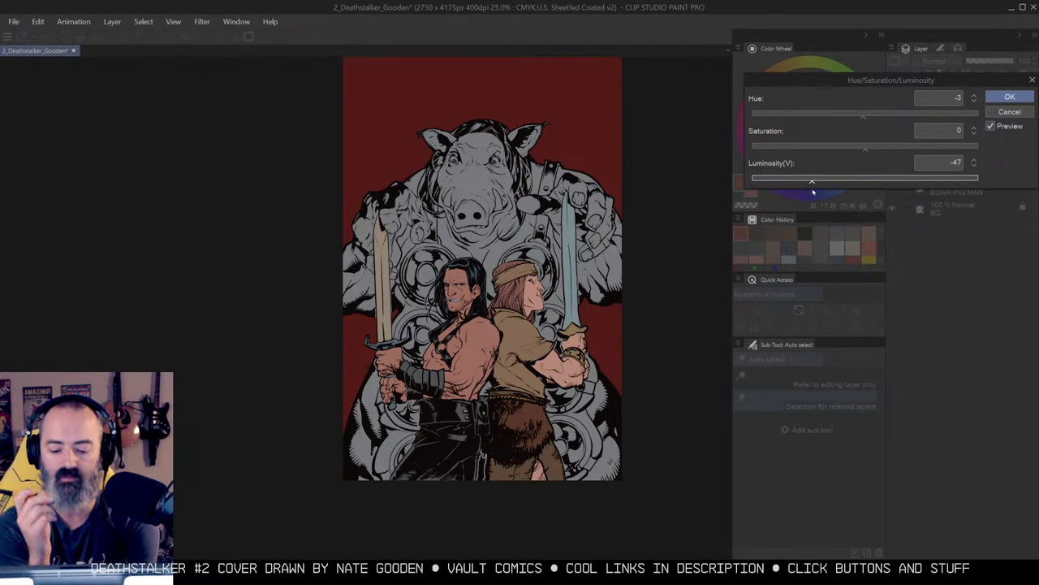
click(927, 114)
drag(927, 118, 929, 117)
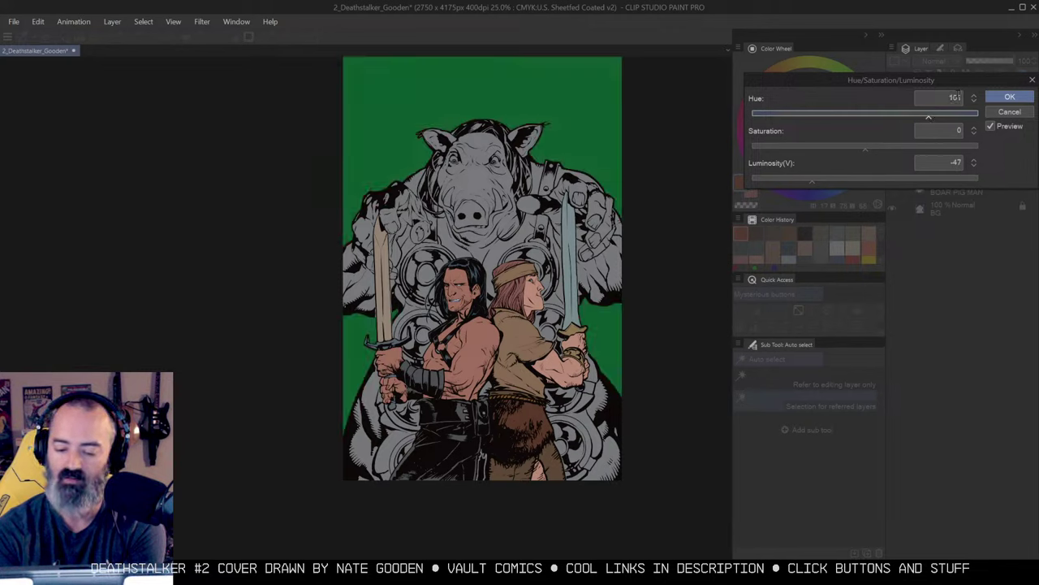
drag(929, 118, 964, 123)
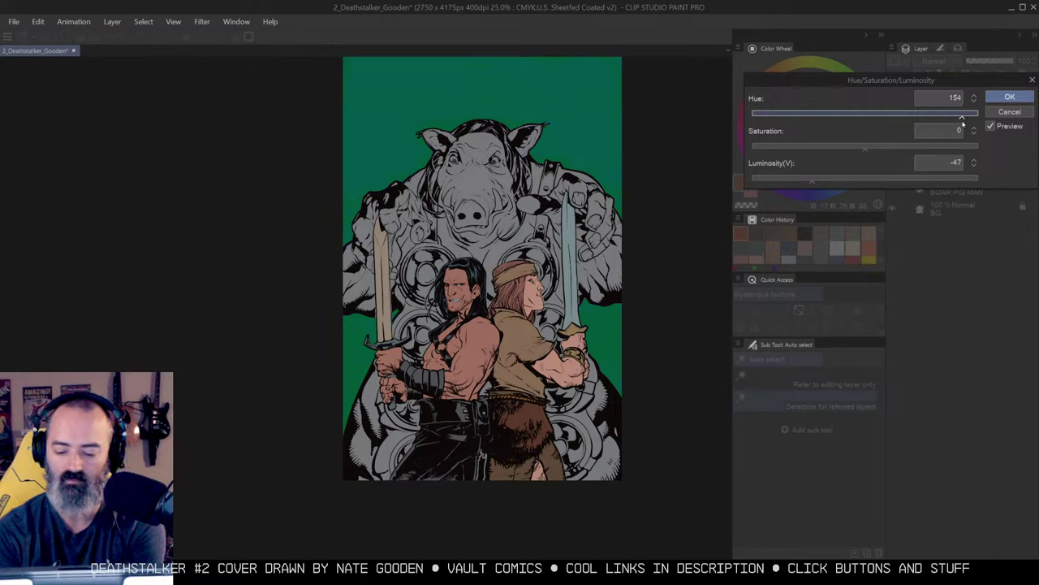
drag(812, 183, 800, 186)
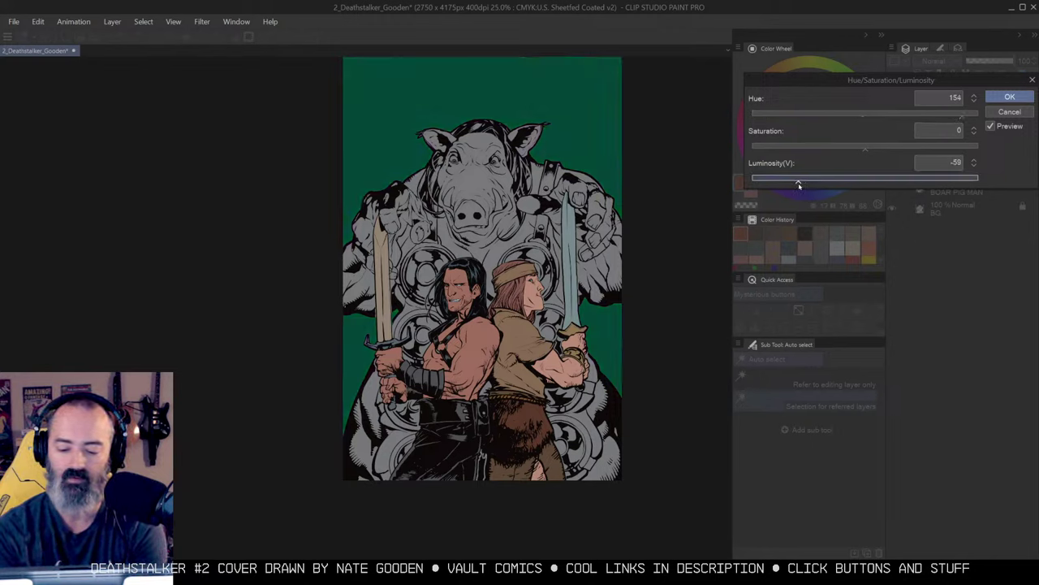
click(1000, 101)
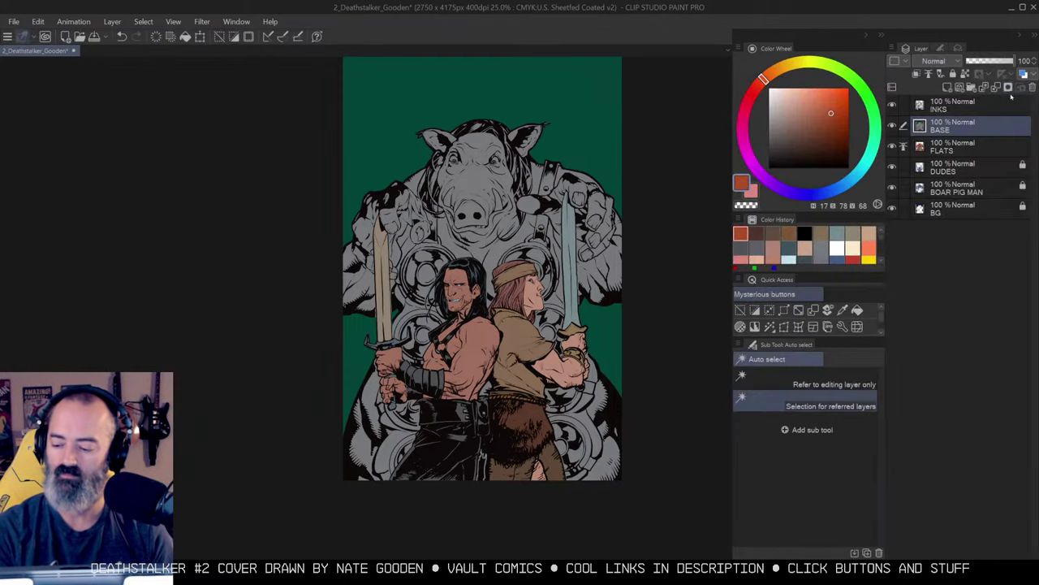
Sample the background's dark green and fill the boar man and throne on BASE, selecting them from the BOAR PIG MAN layer.
alt+click(598, 162)
key(m)
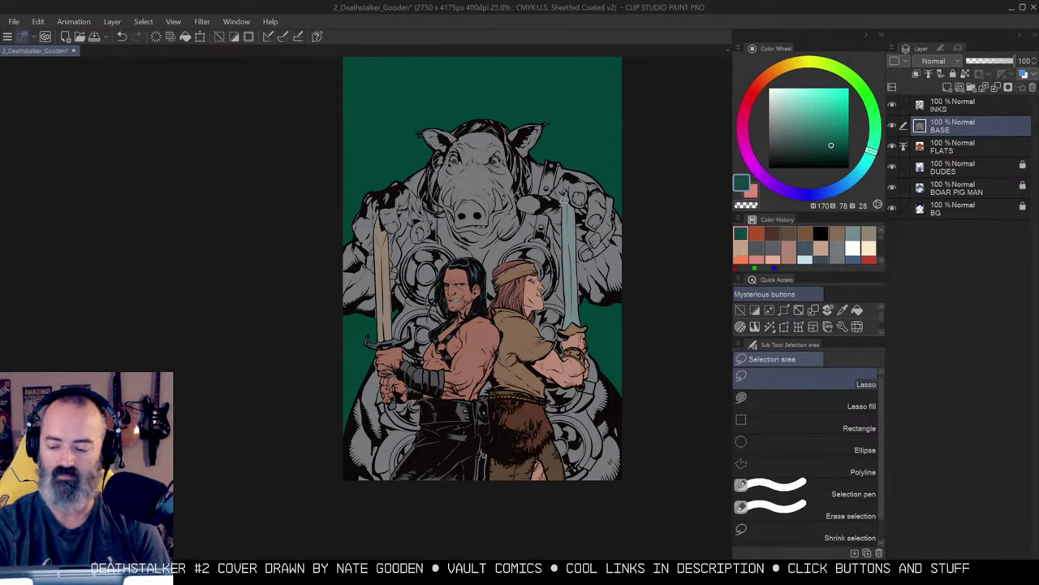
ctrl+click(919, 190)
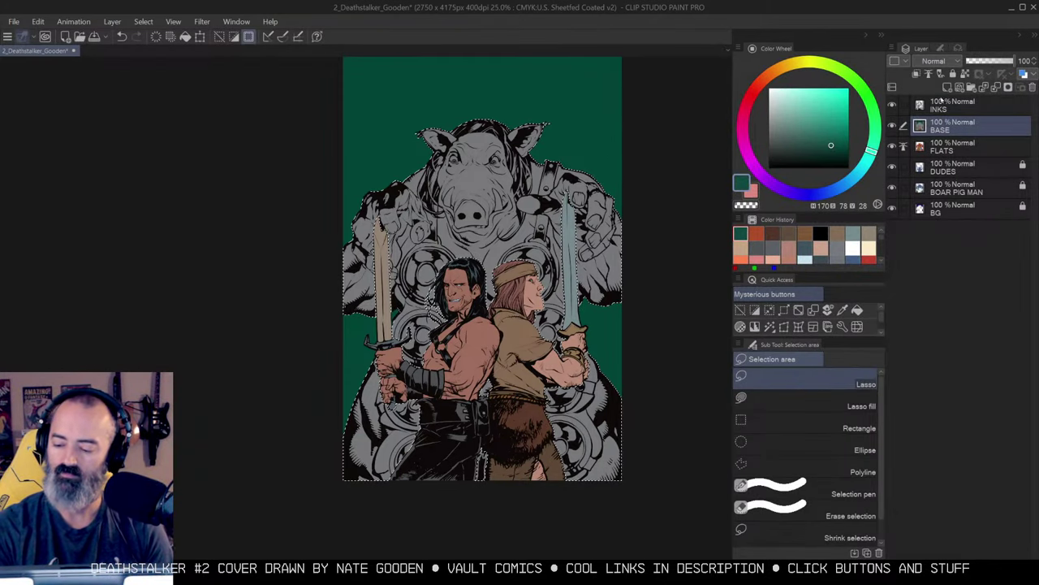
key(g)
click(555, 237)
key(ctrl+d)
key(m)
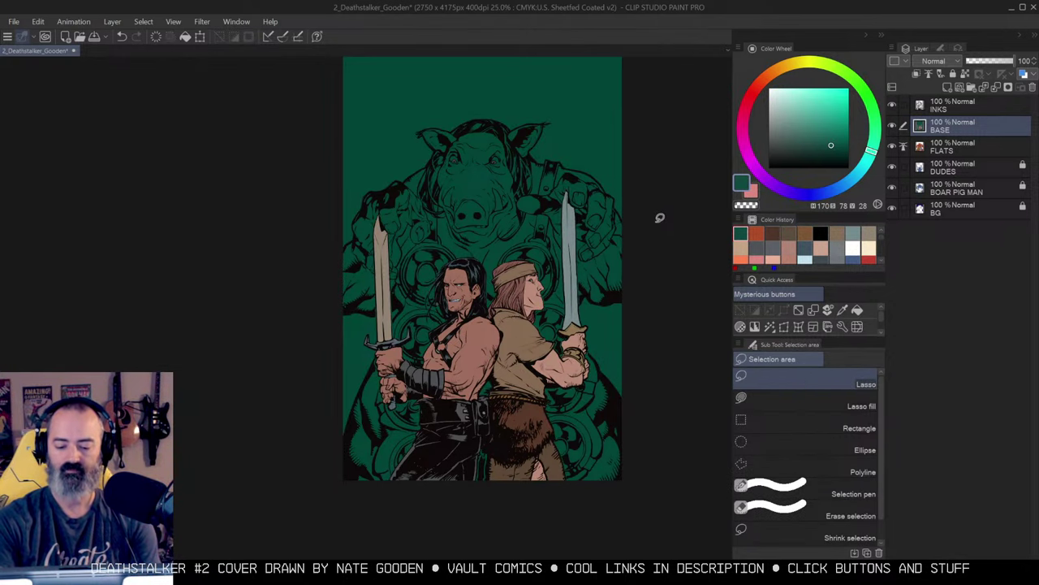
drag(631, 179, 612, 196)
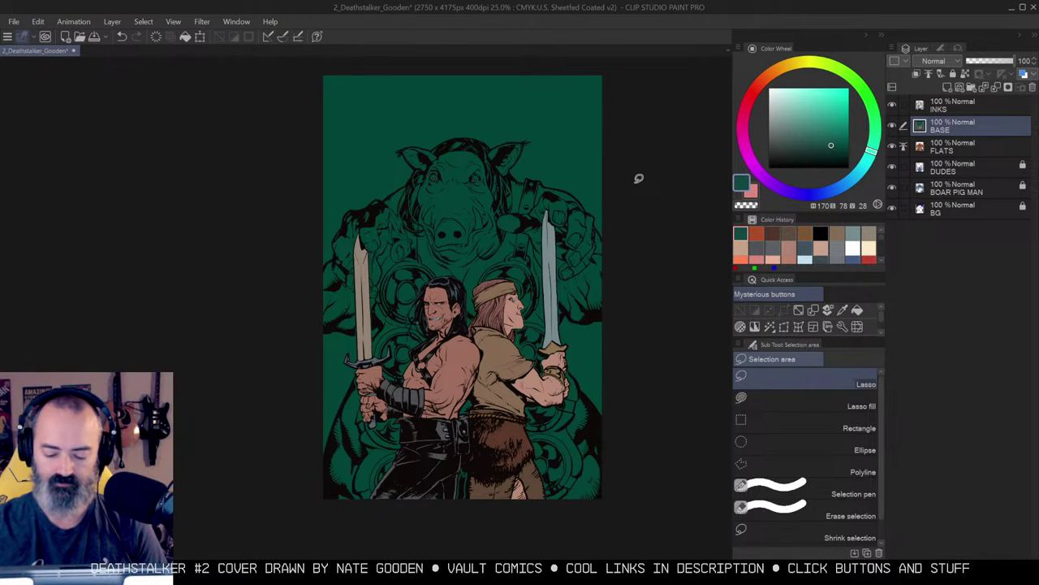
key(ctrl+space)
ctrl+click(444, 177)
mouse_move(472, 150)
mouse_down()
mouse_move(568, 134)
mouse_move(492, 134)
mouse_up()
key(g)
key(m)
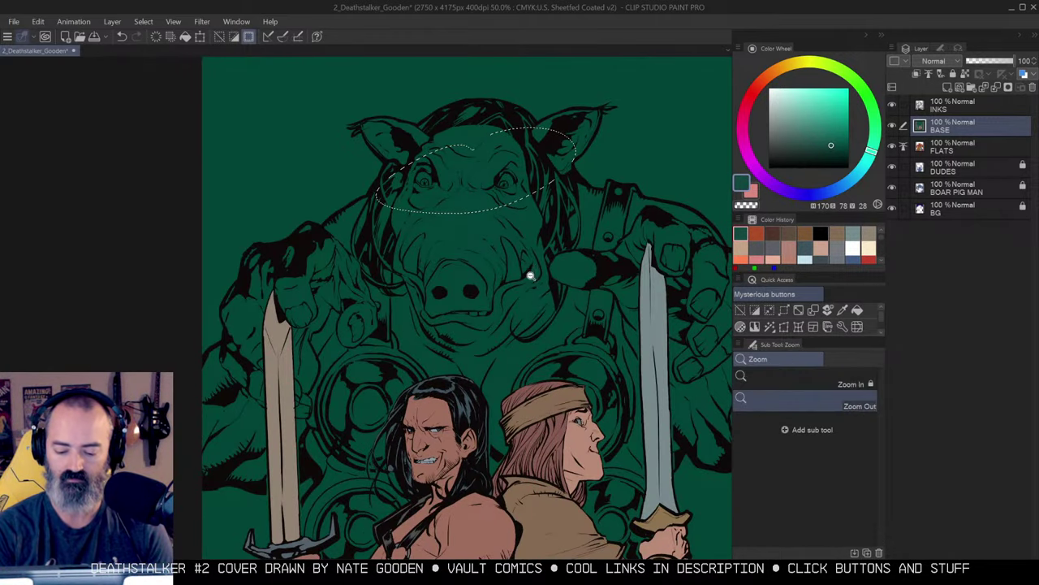
scroll(530, 274, down, 2)
drag(589, 238, 564, 195)
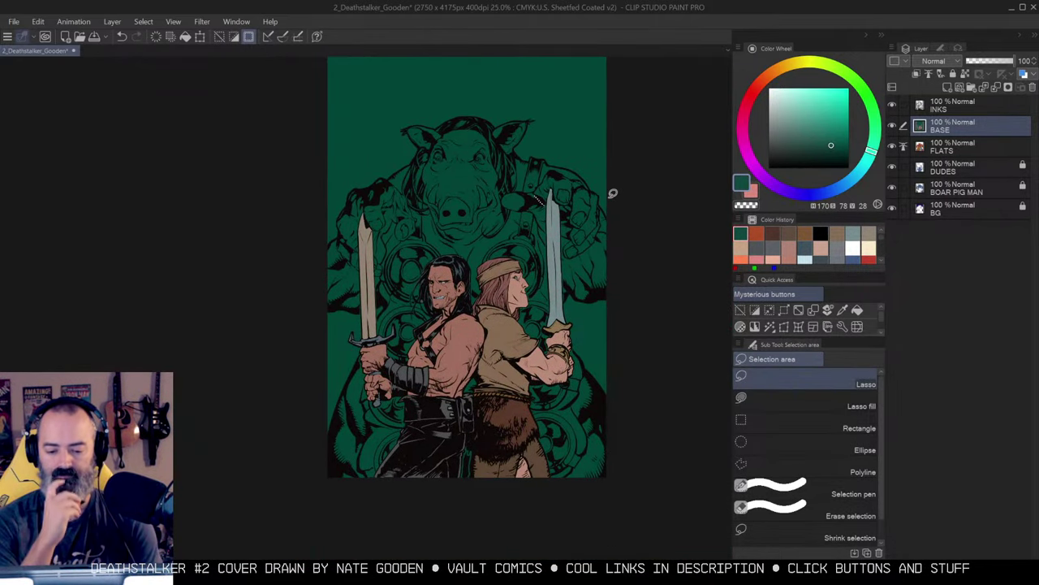
key(ctrl+d)
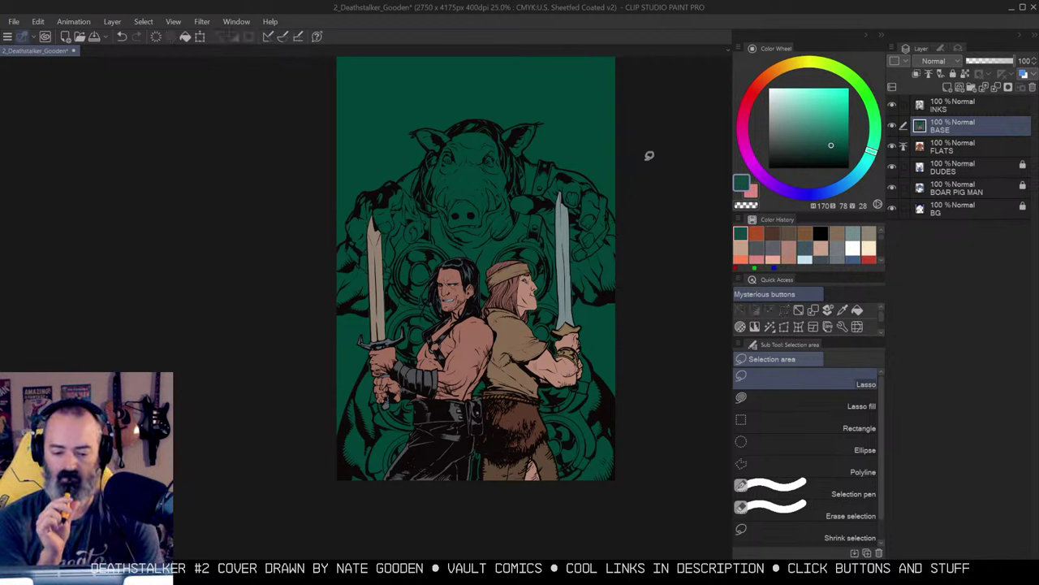
Select the background around the figures, hide the selection outline, and add a Hard light layer named HL above BASE.
key(w)
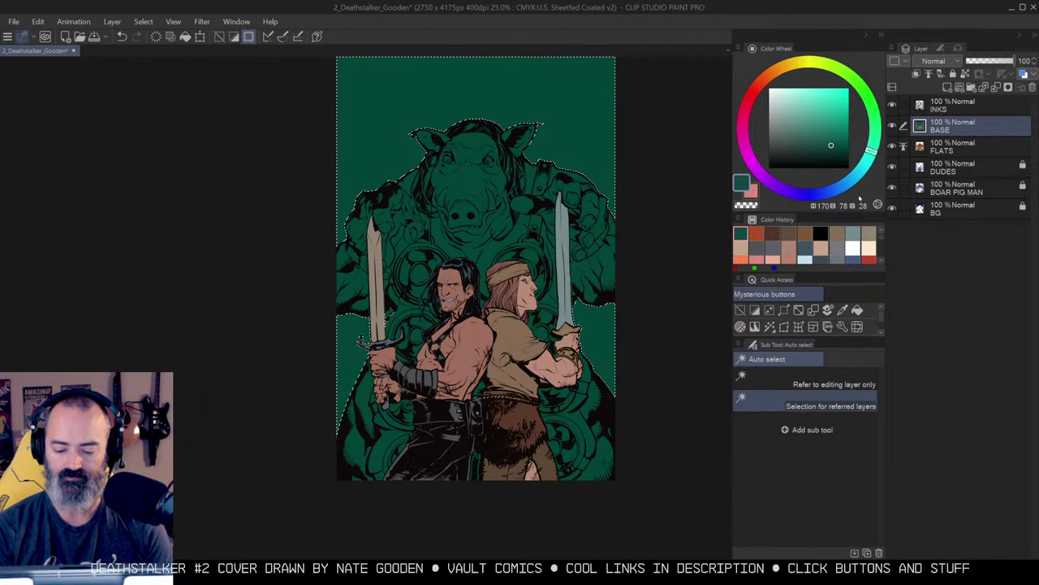
key(b)
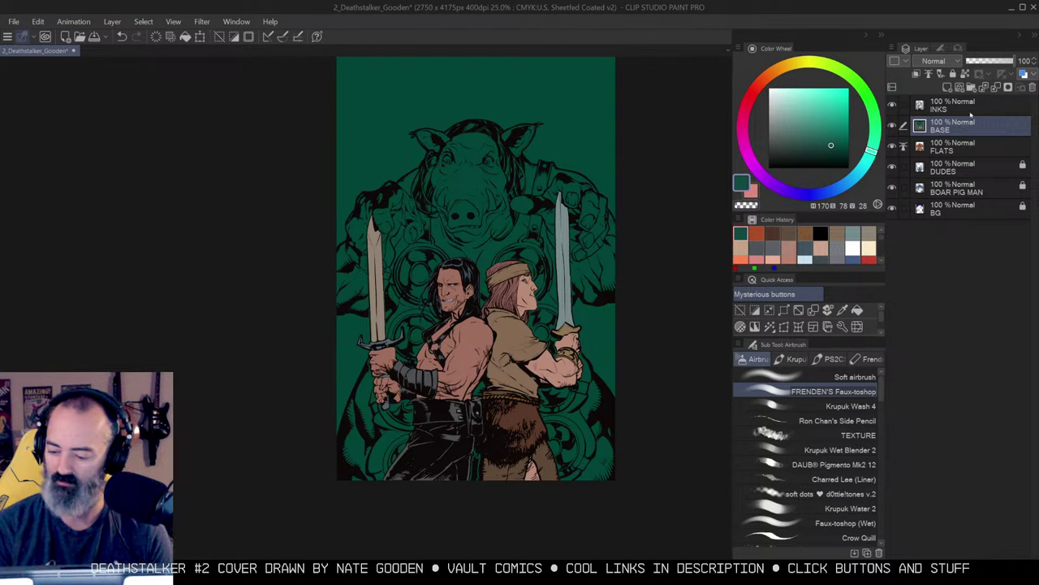
key(ctrl+shift+n)
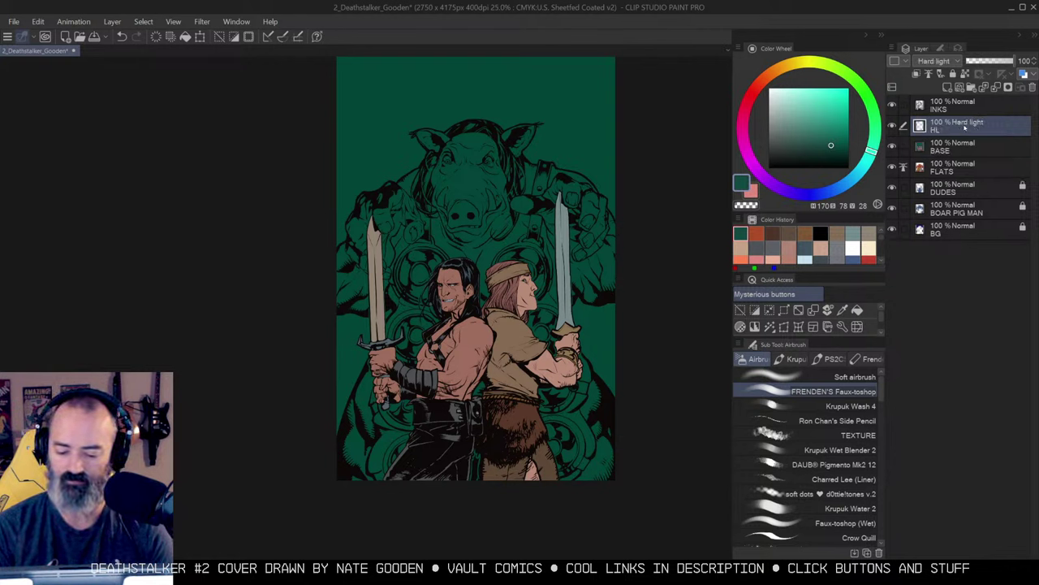
Brush a light teal glow (H 170, S 47, V 68) over the background on HL with the Soft airbrush, and deselect.
click(808, 110)
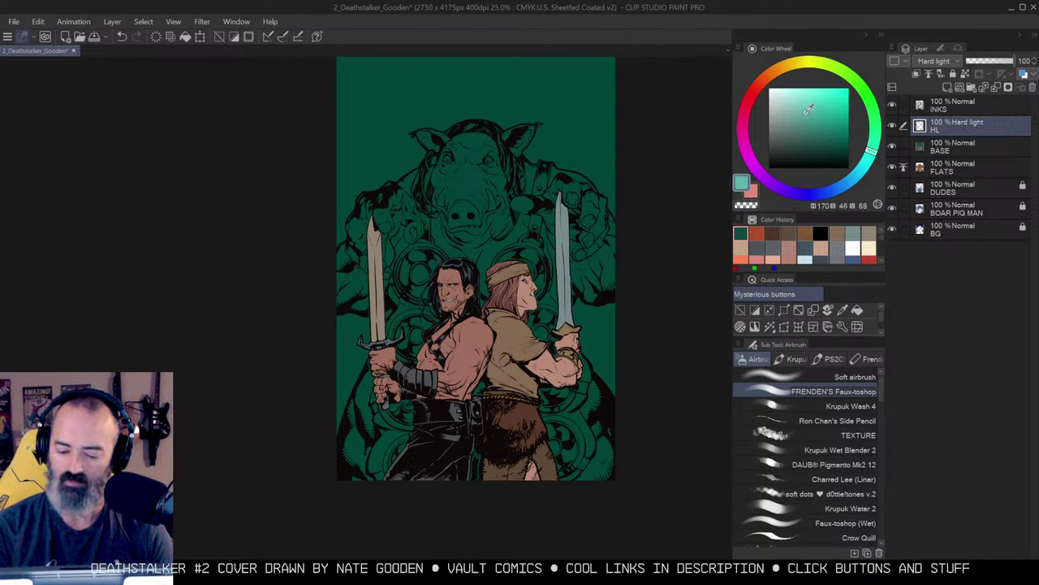
drag(808, 114, 808, 114)
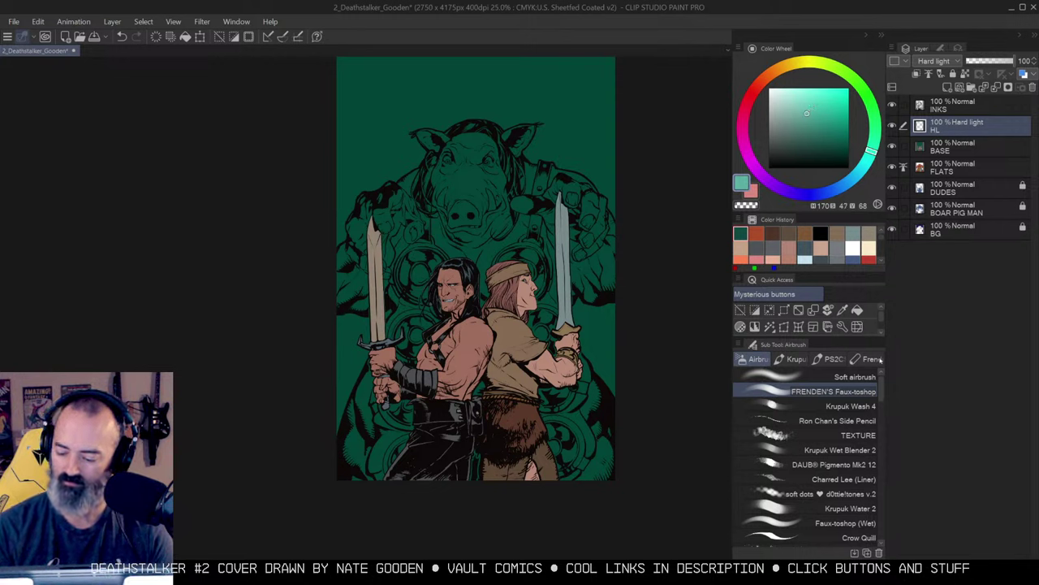
click(848, 376)
mouse_move(671, 382)
mouse_down()
mouse_move(592, 343)
mouse_move(592, 220)
mouse_move(381, 229)
mouse_up()
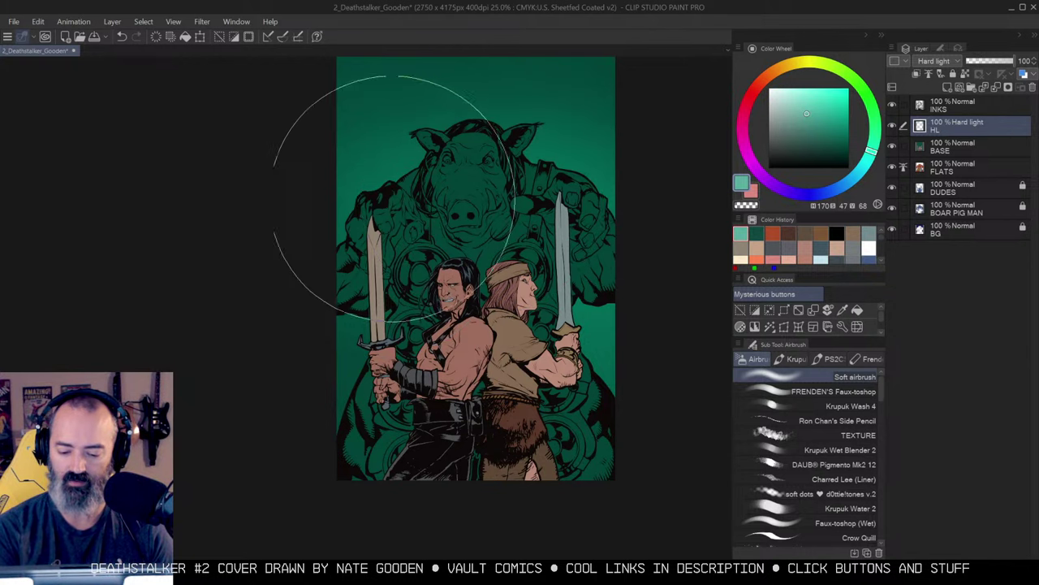
mouse_move(442, 290)
mouse_down()
mouse_move(403, 355)
mouse_move(370, 365)
mouse_move(376, 404)
mouse_move(374, 271)
mouse_move(495, 366)
mouse_move(574, 396)
mouse_up()
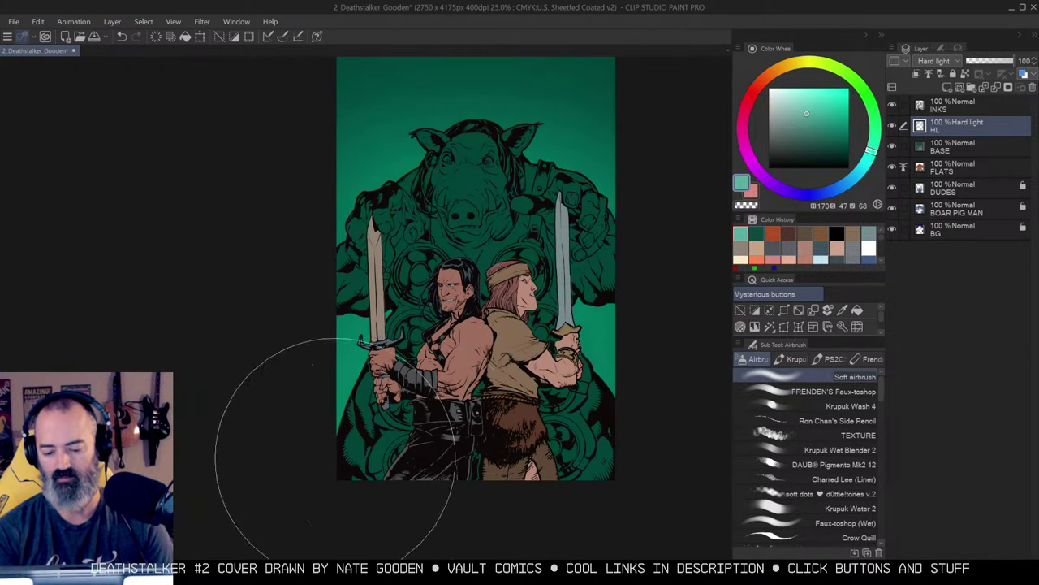
key(ctrl+space)
click(527, 325)
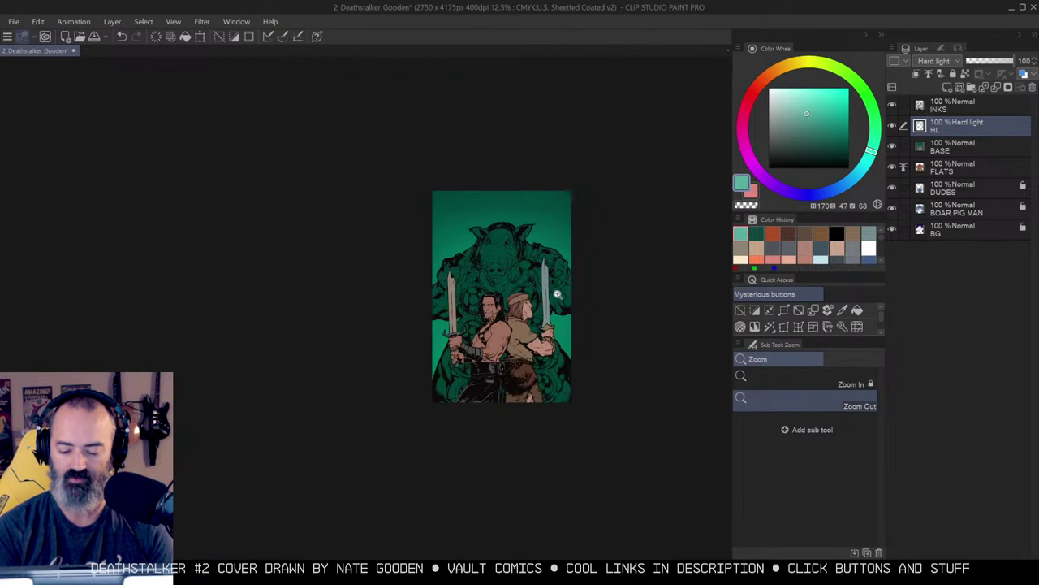
click(525, 345)
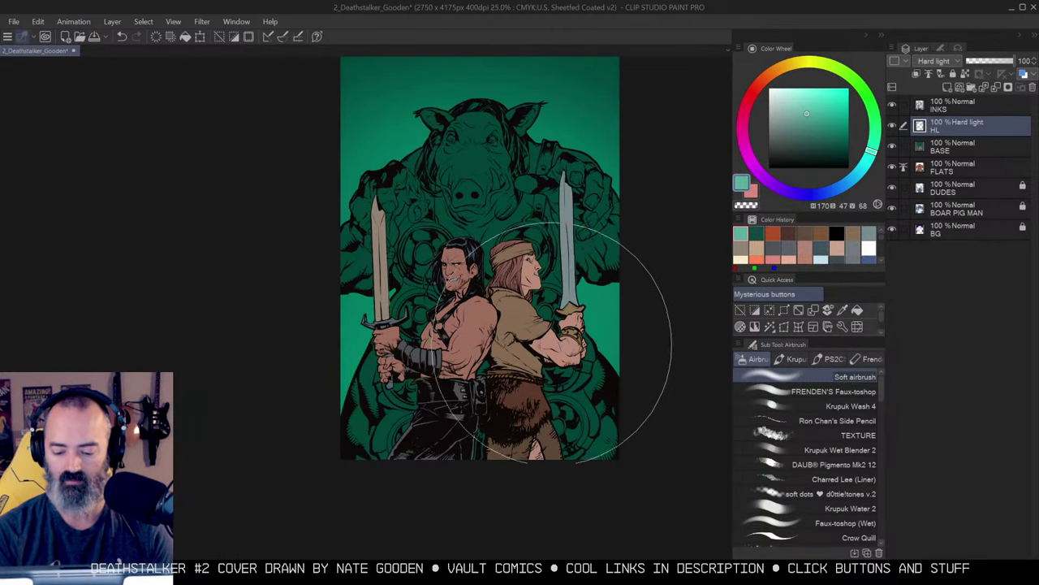
drag(599, 284, 589, 334)
key(m)
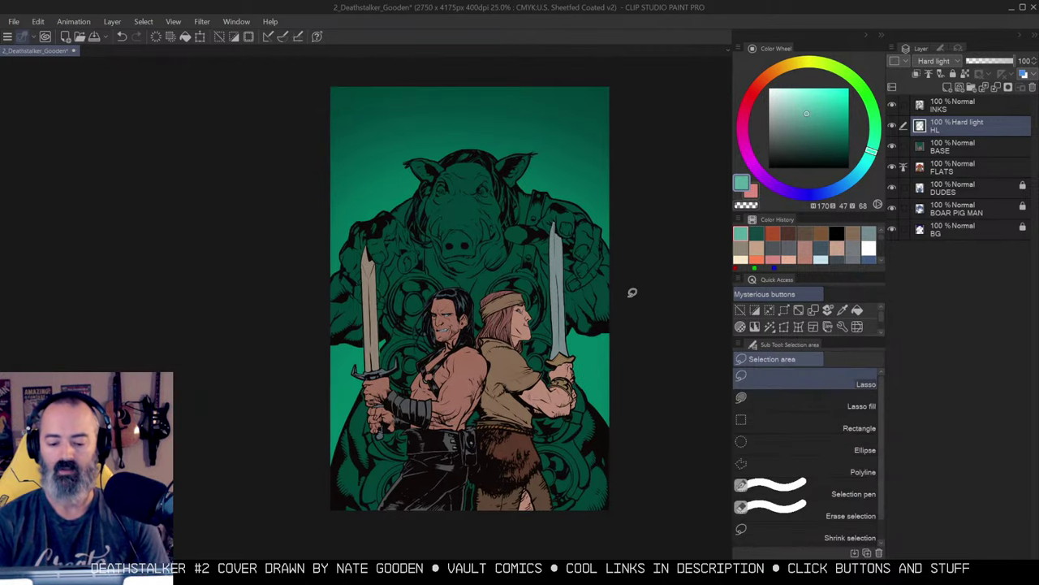
key(ctrl+d)
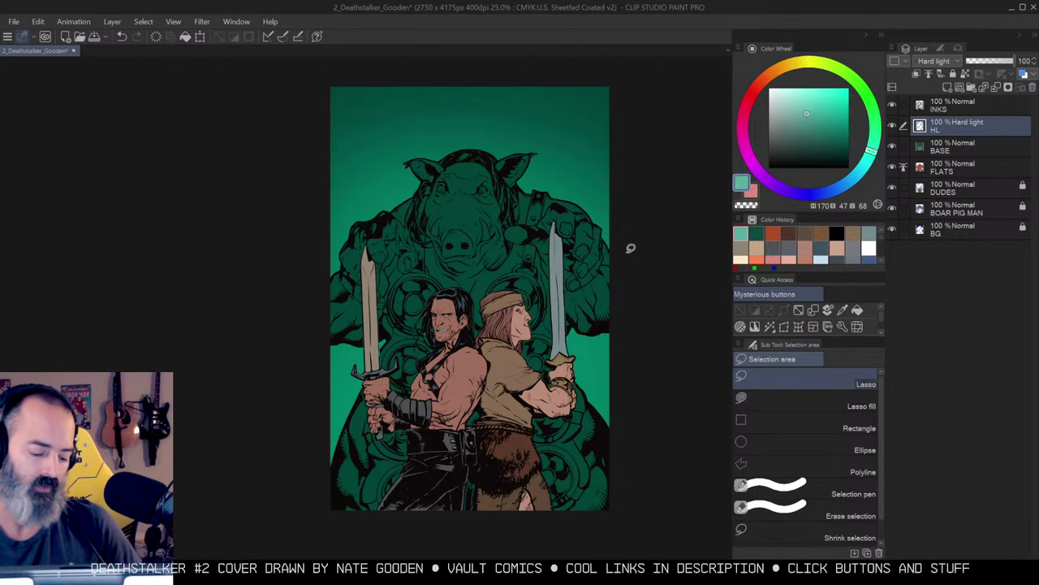
mouse_move(573, 231)
mouse_down()
mouse_move(590, 217)
mouse_move(593, 228)
mouse_up()
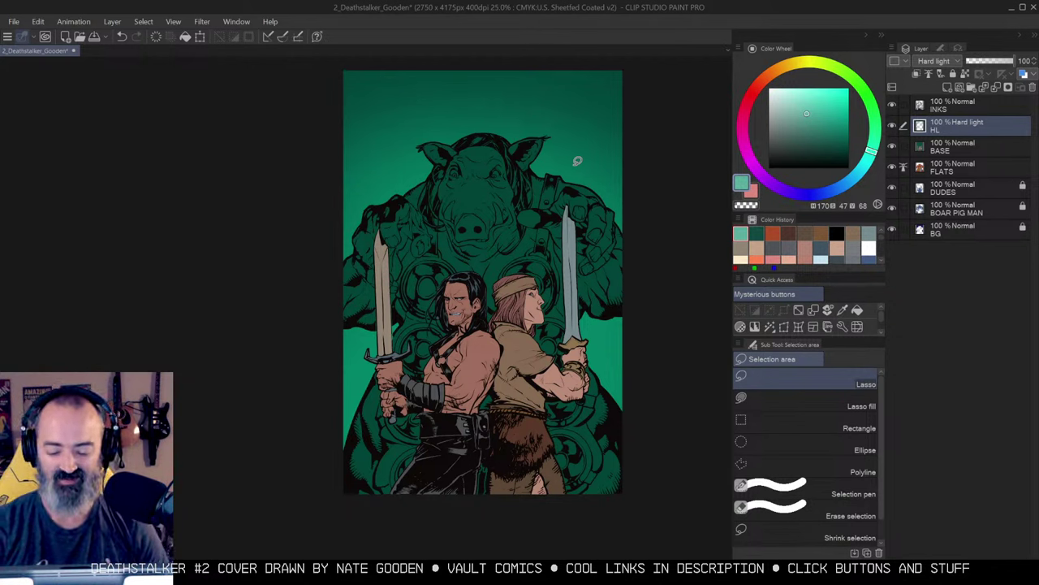
Sample the bright background green, shift its hue to 173, and airbrush it on HL beside the dark-haired warrior's sword.
key(b)
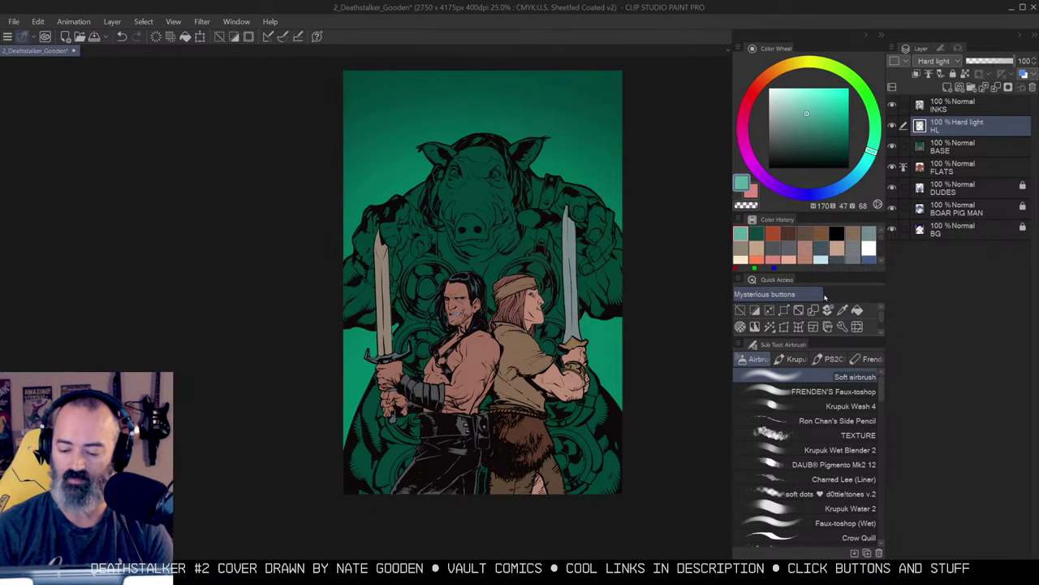
drag(657, 289, 647, 302)
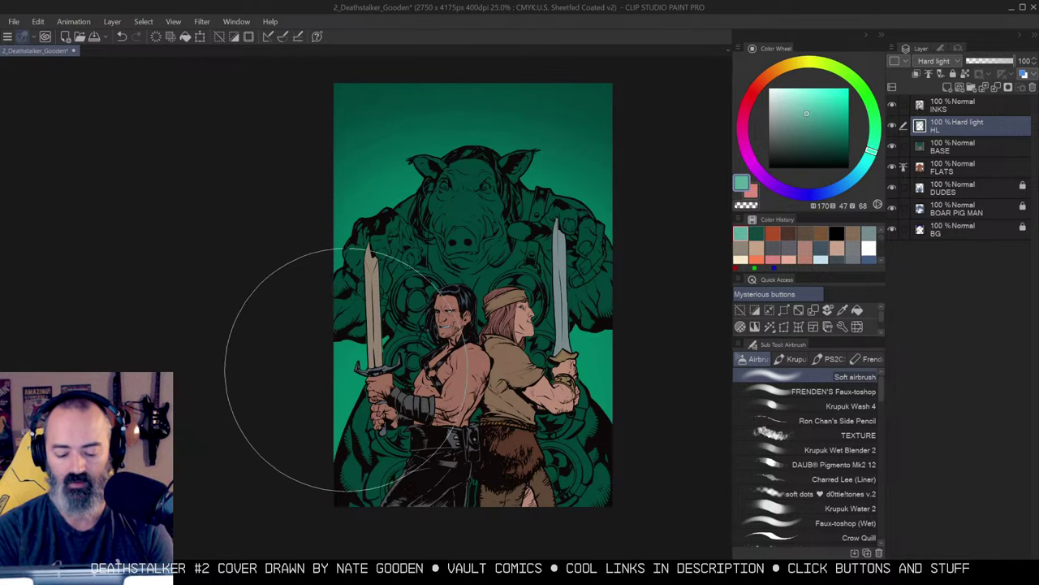
alt+click(348, 370)
drag(871, 149, 869, 154)
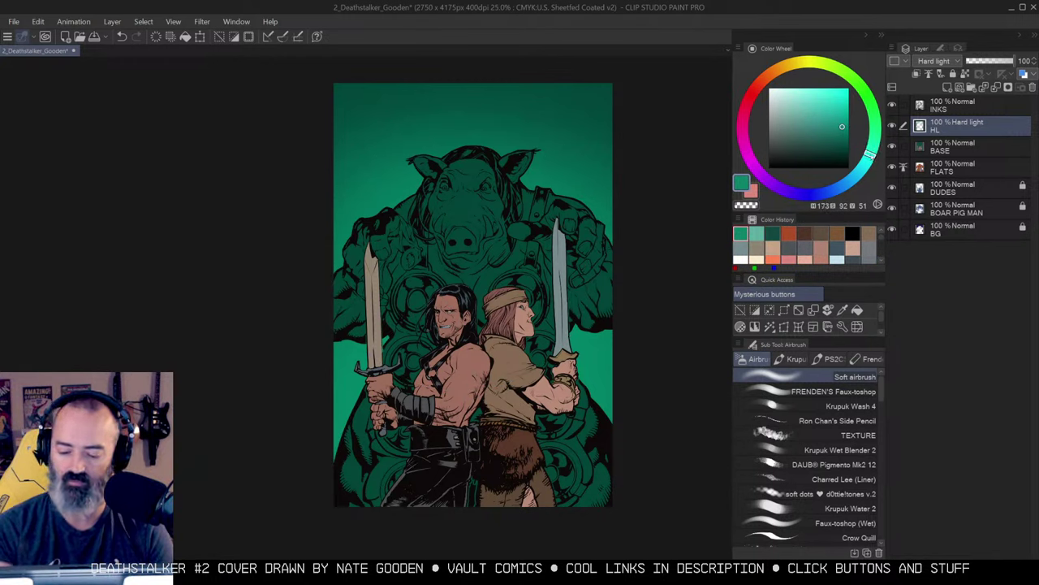
drag(384, 354, 380, 302)
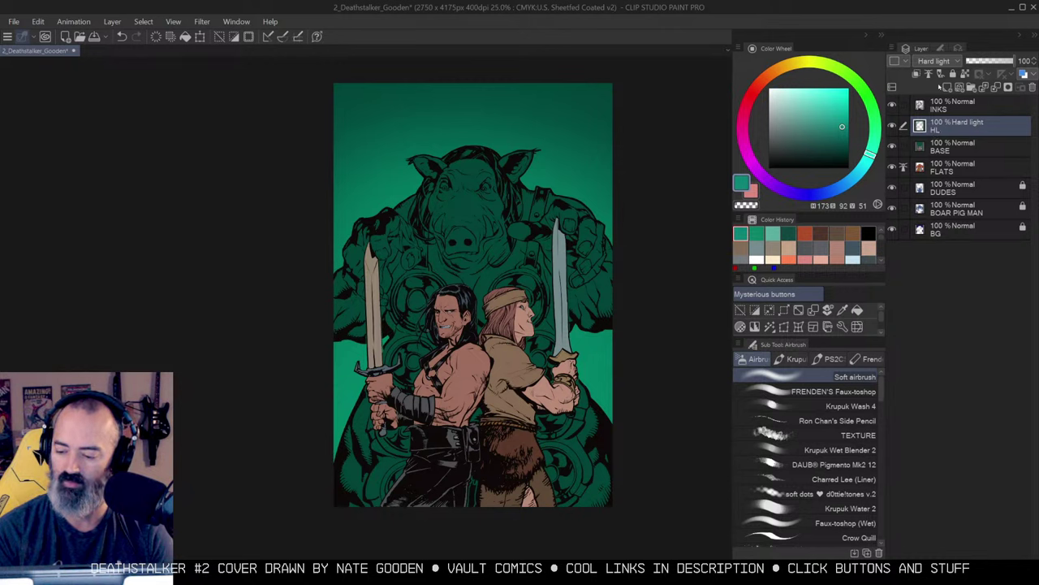
Add a new raster layer above HL and airbrush the background with a brighter teal (H 173, S 80, V 68).
right_click(959, 122)
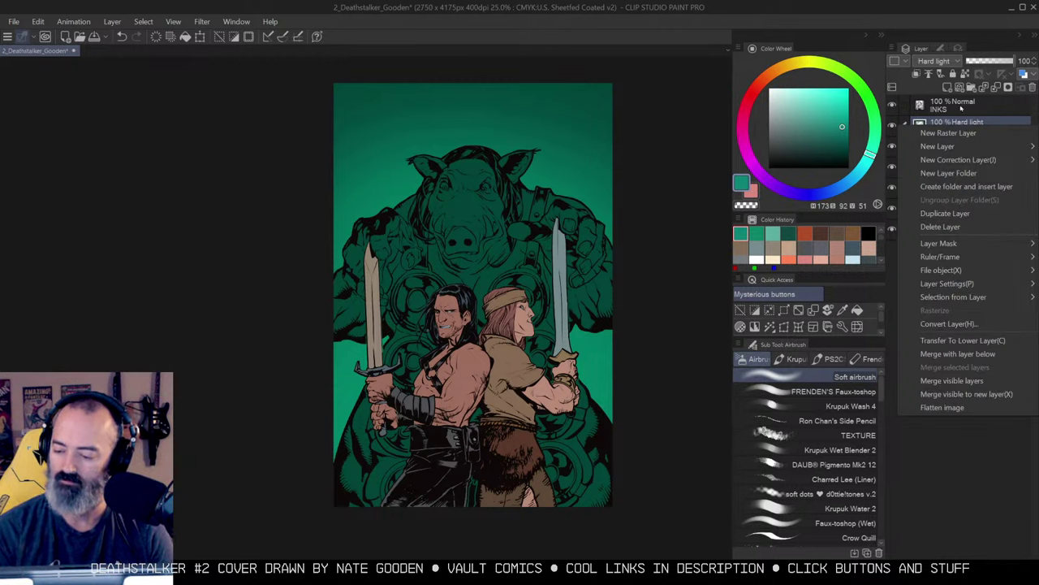
click(948, 133)
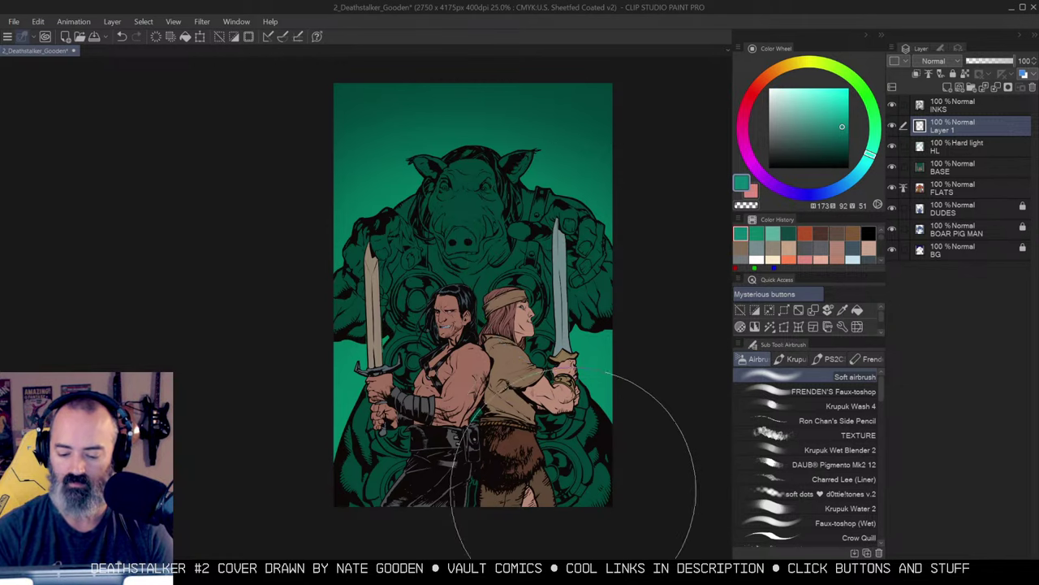
click(834, 111)
mouse_move(380, 449)
mouse_down()
mouse_move(391, 366)
mouse_move(382, 305)
mouse_move(422, 271)
mouse_up()
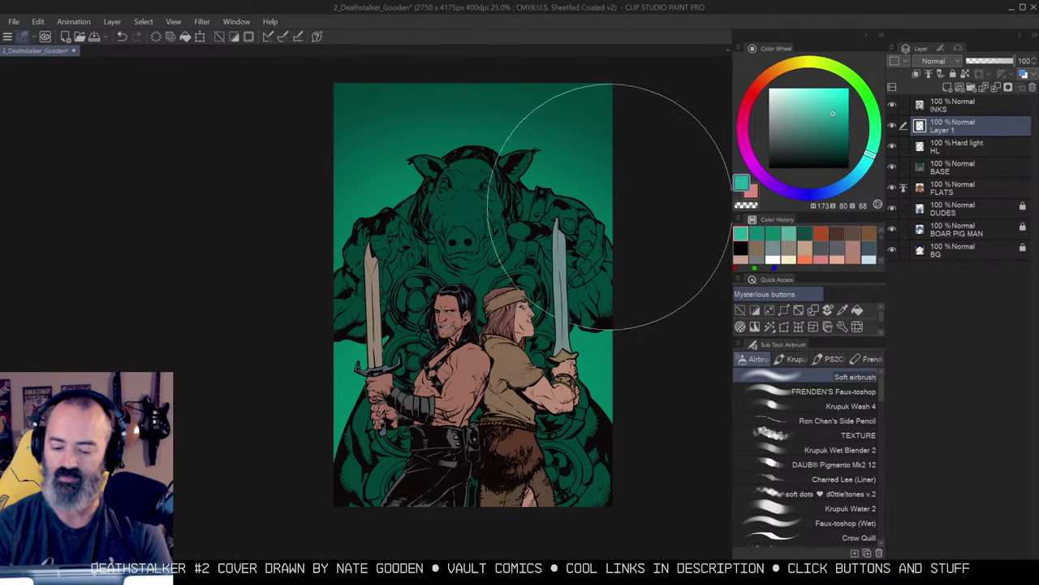
Reselect the background with its outline hidden and airbrush its lower areas on Layer 1 with cyan-teal (H 183, S 69, V 73).
key(m)
key(w)
click(609, 178)
key(q)
key(q)
key(ctrl+h)
key(b)
alt+click(601, 353)
click(827, 107)
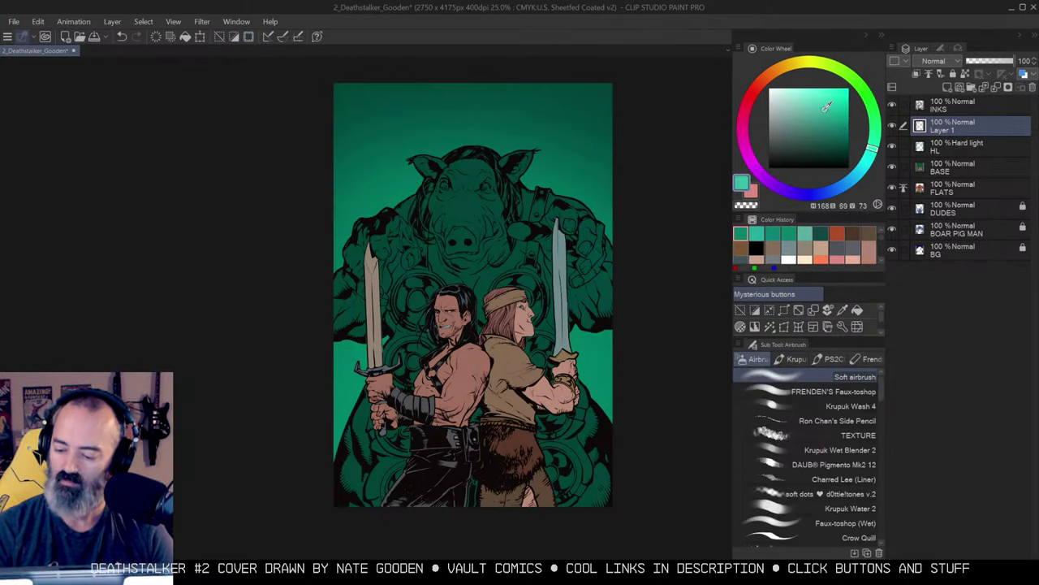
click(865, 167)
mouse_move(372, 429)
mouse_down()
mouse_move(382, 285)
mouse_move(434, 268)
mouse_move(479, 227)
mouse_move(533, 260)
mouse_move(534, 411)
mouse_up()
key(alt+space)
click(532, 312)
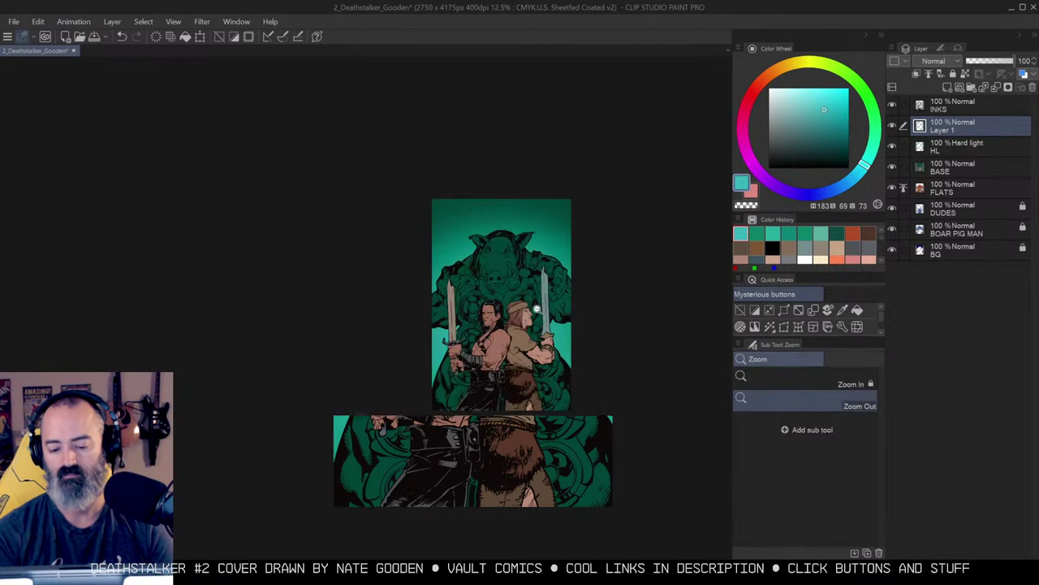
click(541, 312)
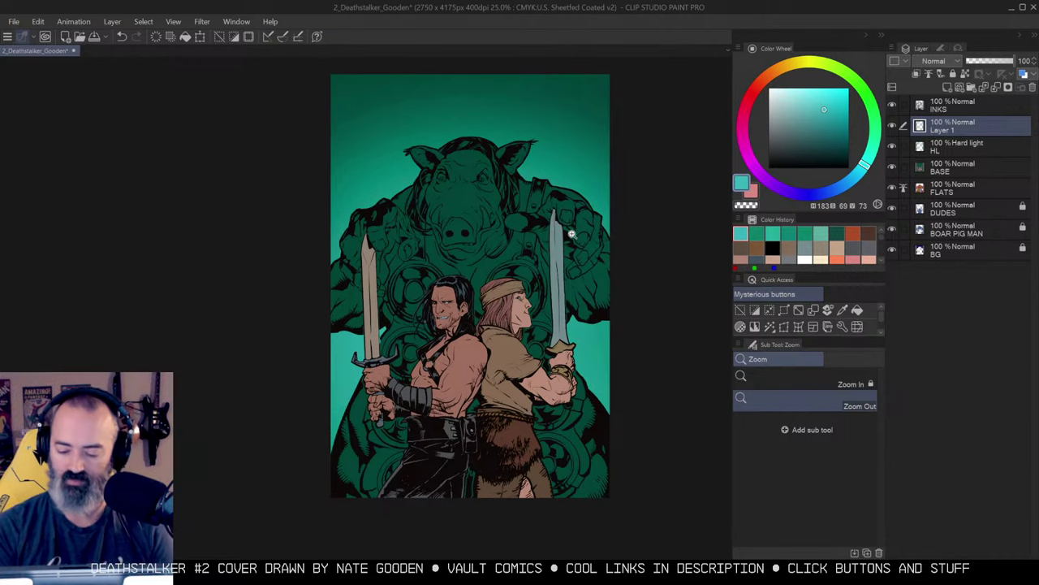
click(552, 283)
Select both warriors from the DUDES layer, checking the selection with Quick Mask, and sample the boar man's dark green.
key(m)
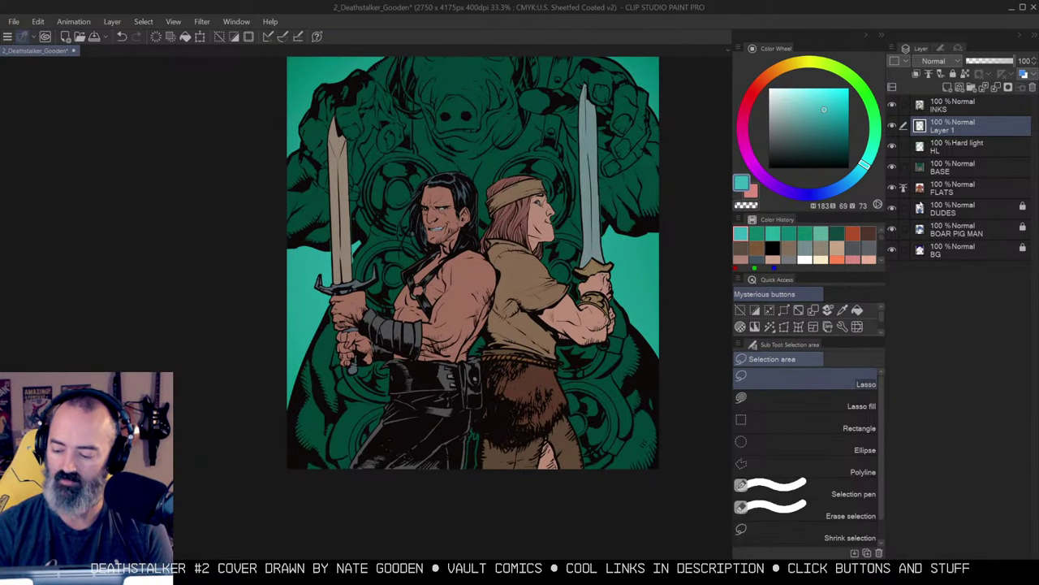
ctrl+click(921, 208)
key(q)
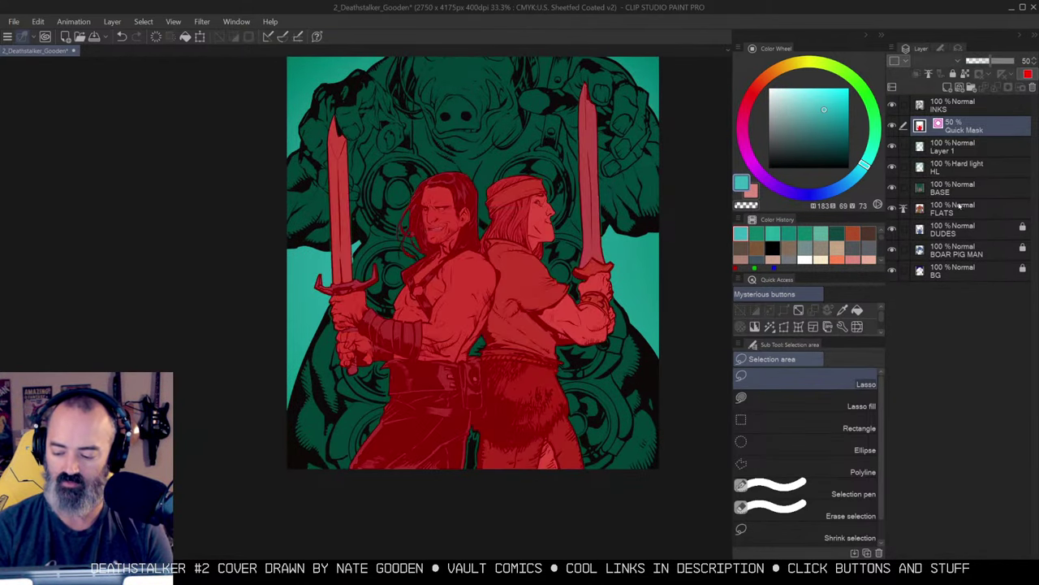
key(q)
drag(634, 192, 618, 232)
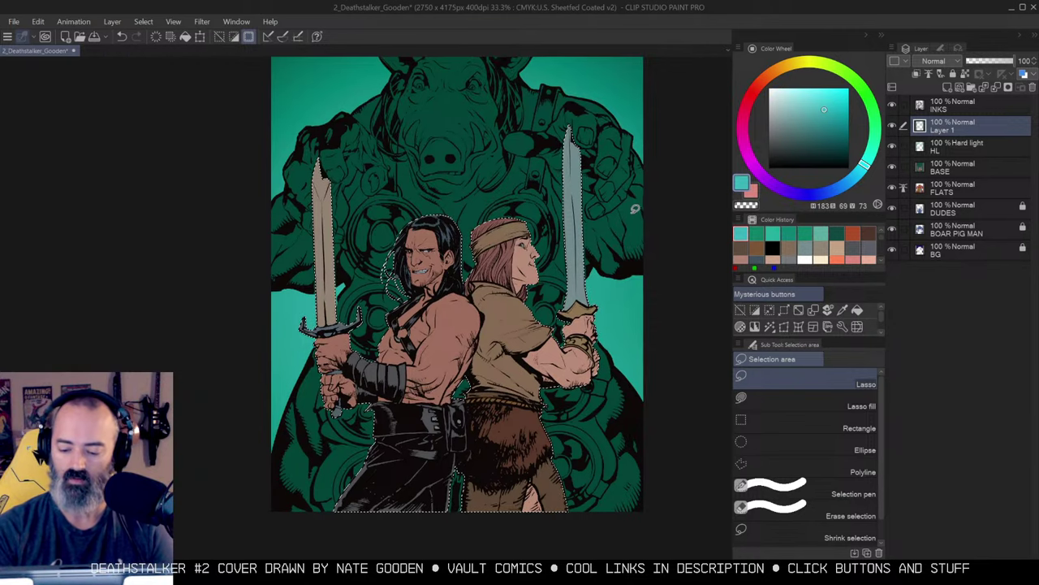
alt+click(619, 241)
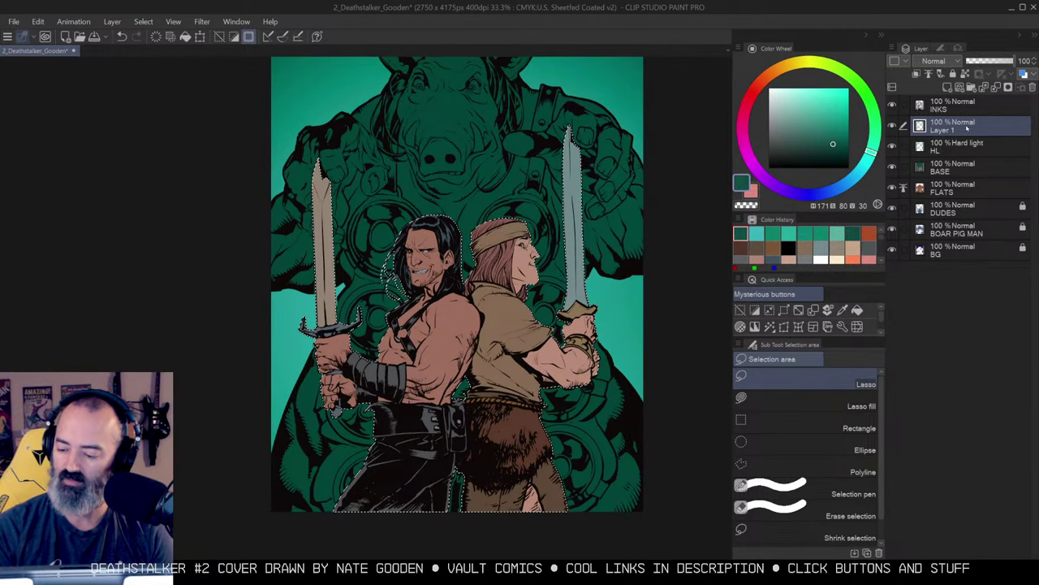
Merge Layer 1, HL and BASE into a single layer.
shift+click(944, 170)
right_click(973, 125)
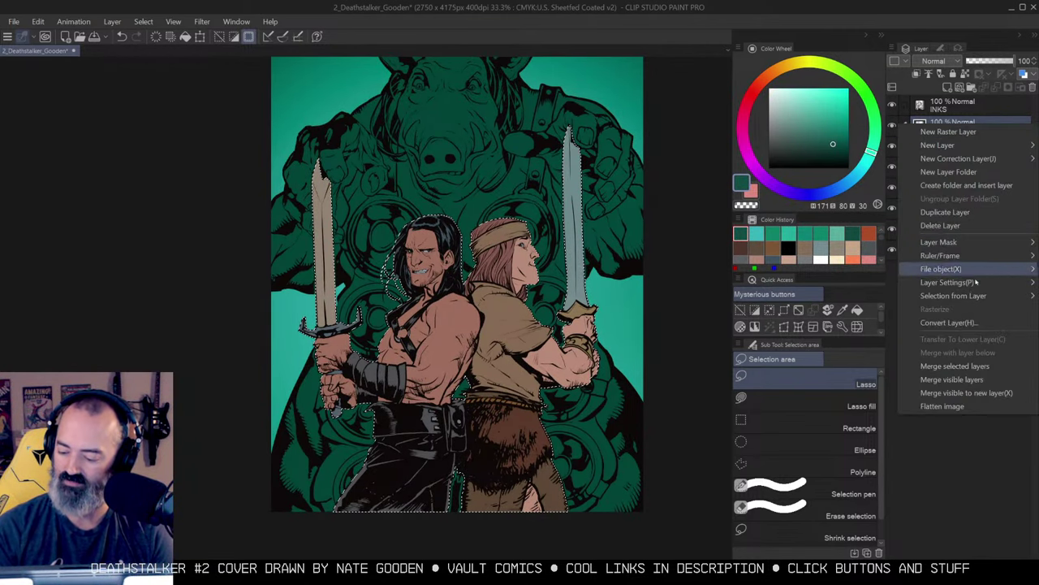
click(955, 367)
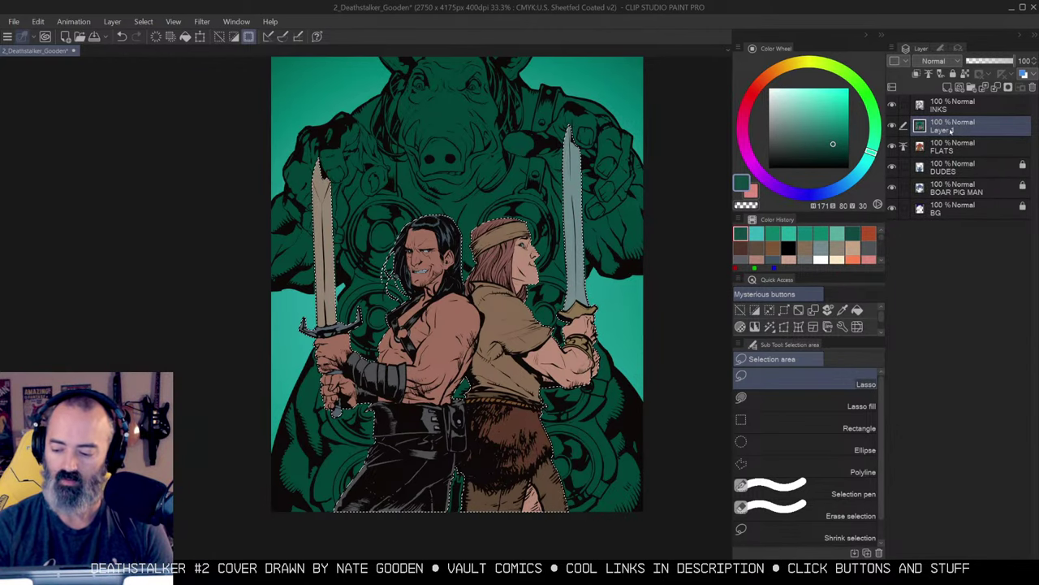
Add a new raster layer above Layer 1 and fill the selected warriors with the boar man's dark green (H 170, S 78, V 28).
drag(686, 213, 665, 258)
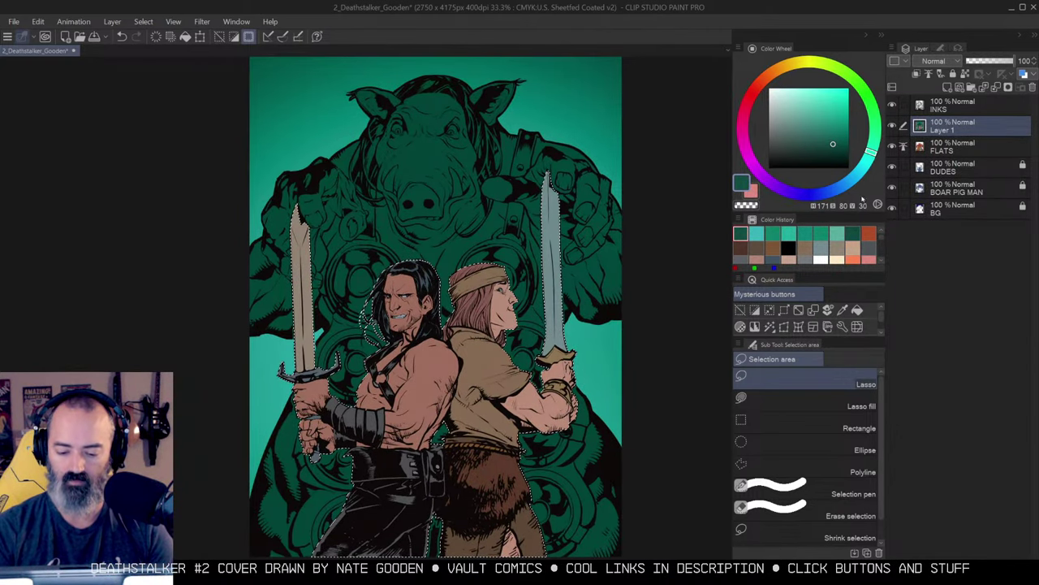
key(ctrl+shift+n)
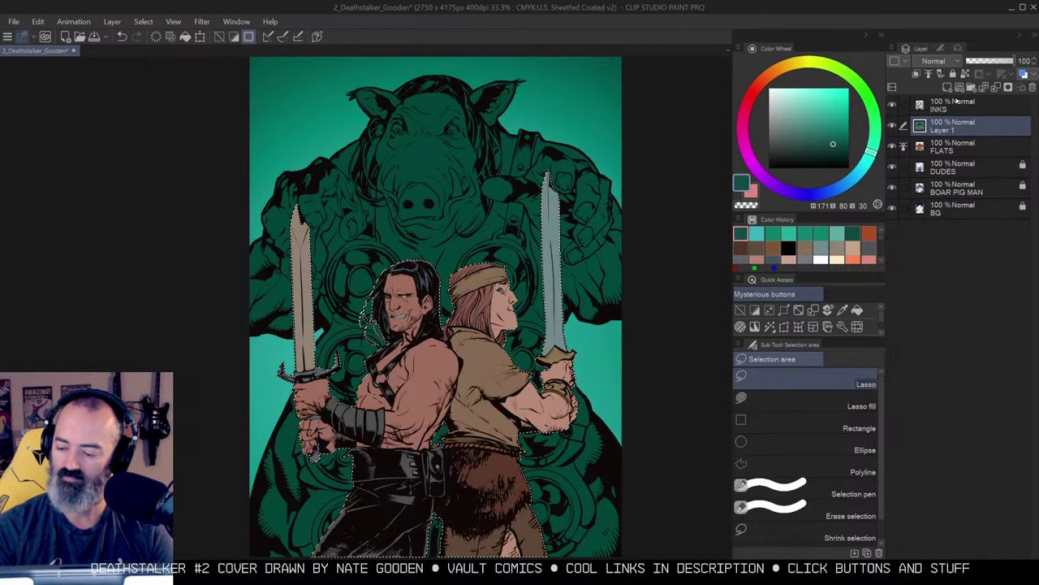
right_click(425, 161)
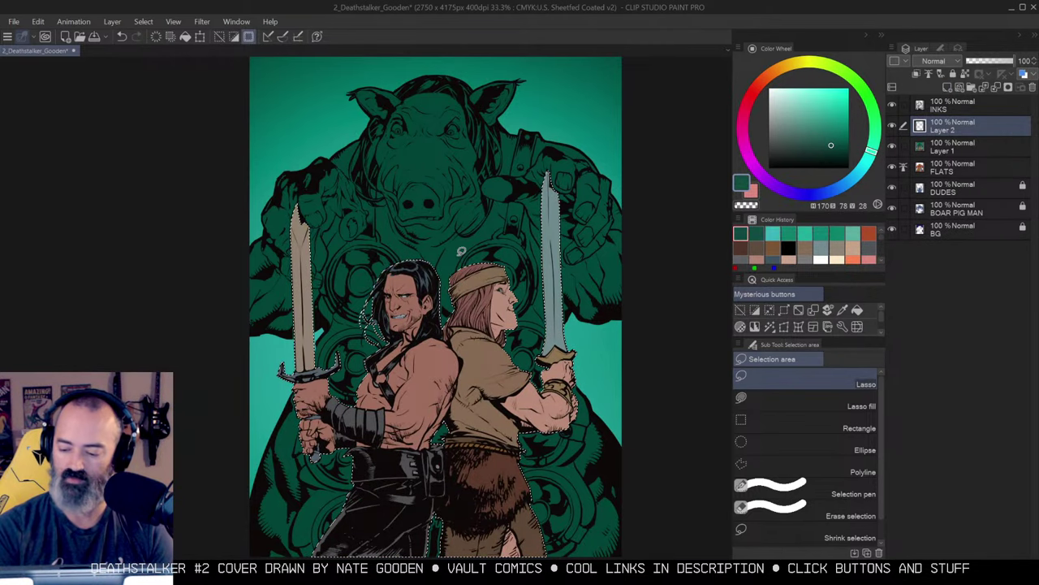
key(g)
click(480, 354)
scroll(610, 309, down, 3)
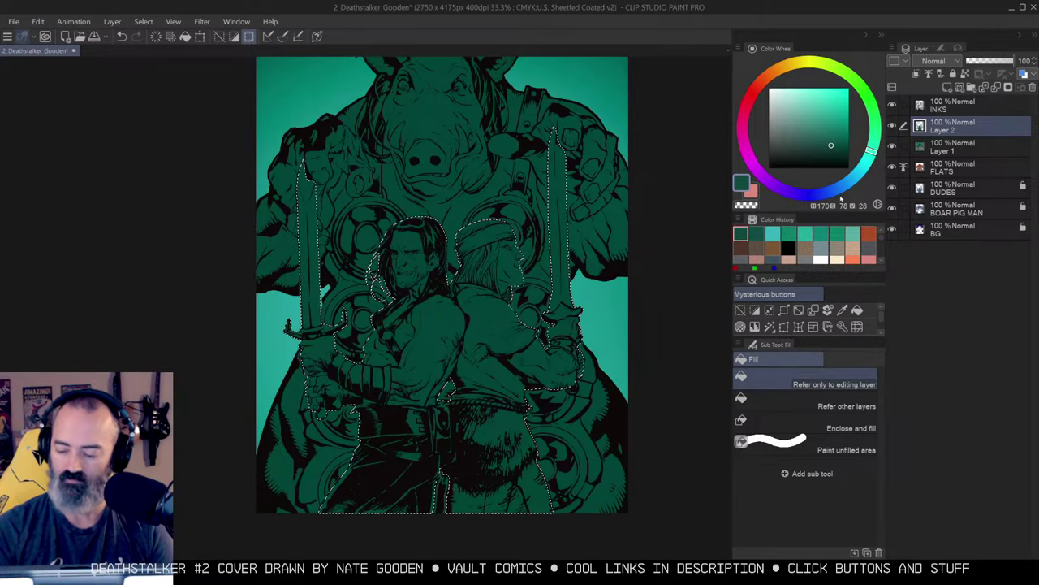
Check the warriors' green fill by isolating and toggling Layer 2, and lower that layer's opacity to 49%.
ctrl+click(504, 328)
drag(520, 307, 557, 236)
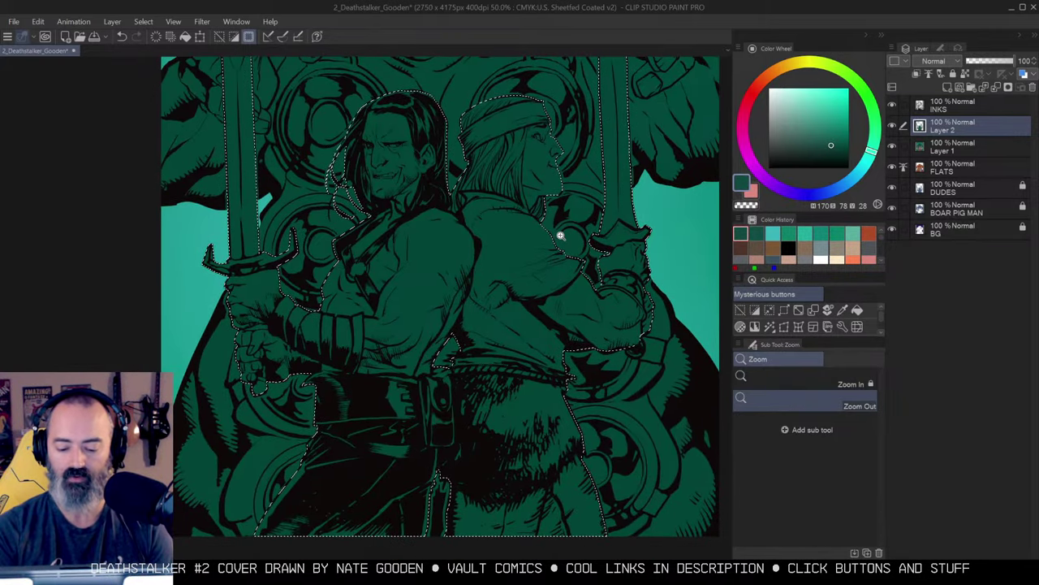
drag(639, 229, 596, 250)
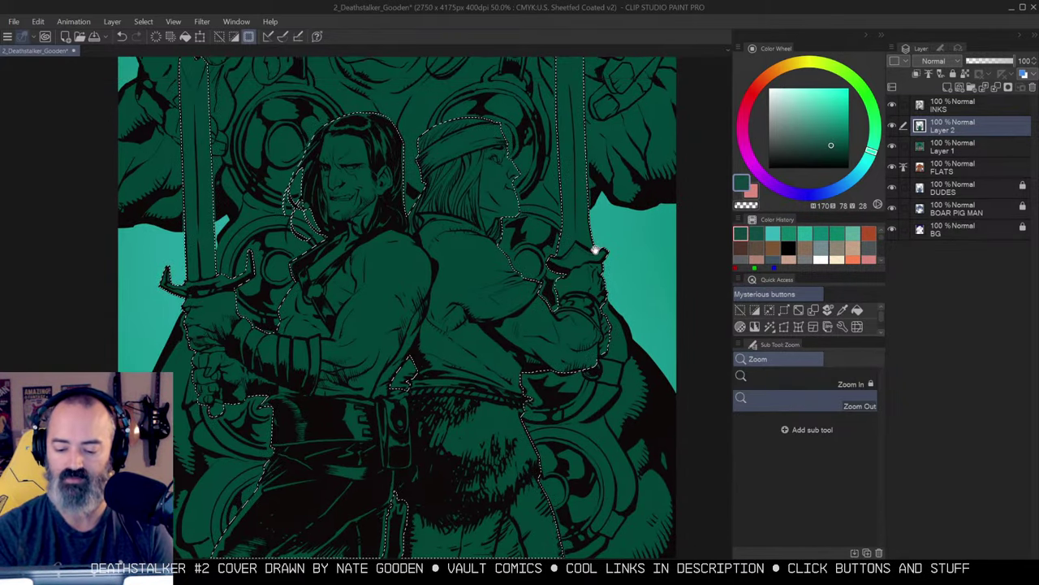
drag(666, 236, 696, 216)
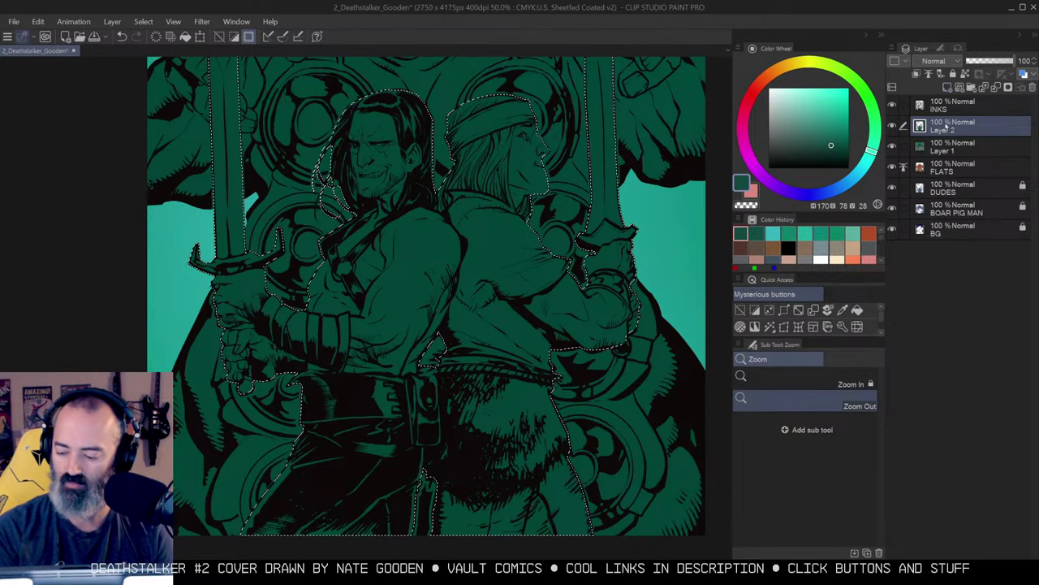
alt+click(893, 127)
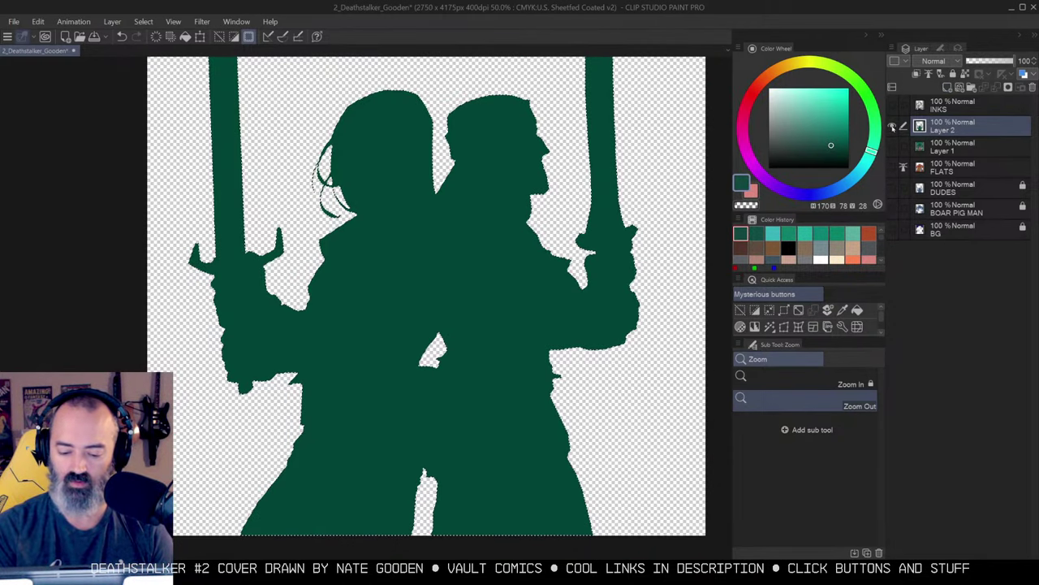
alt+click(893, 126)
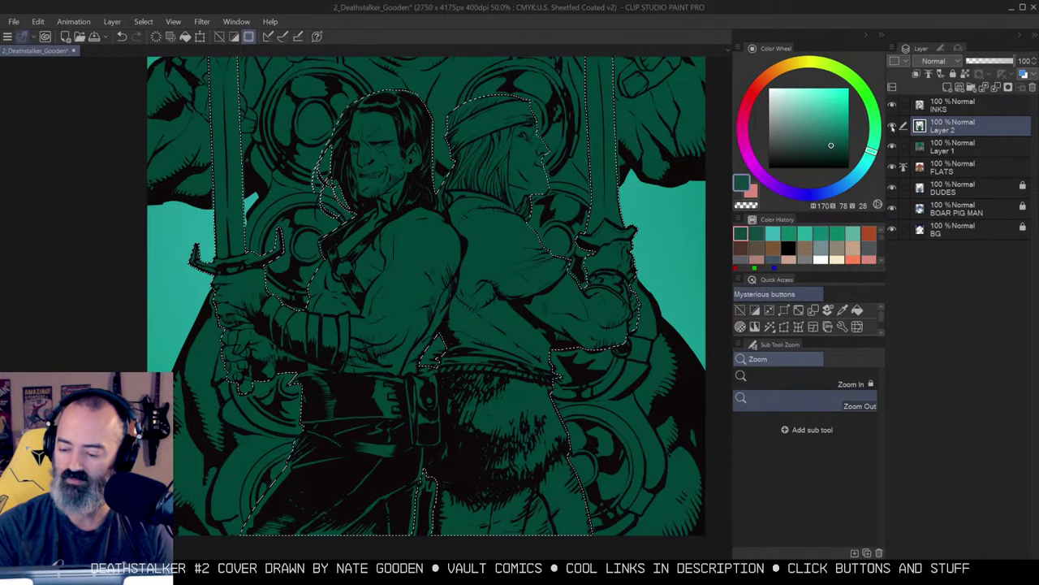
click(892, 127)
click(892, 127)
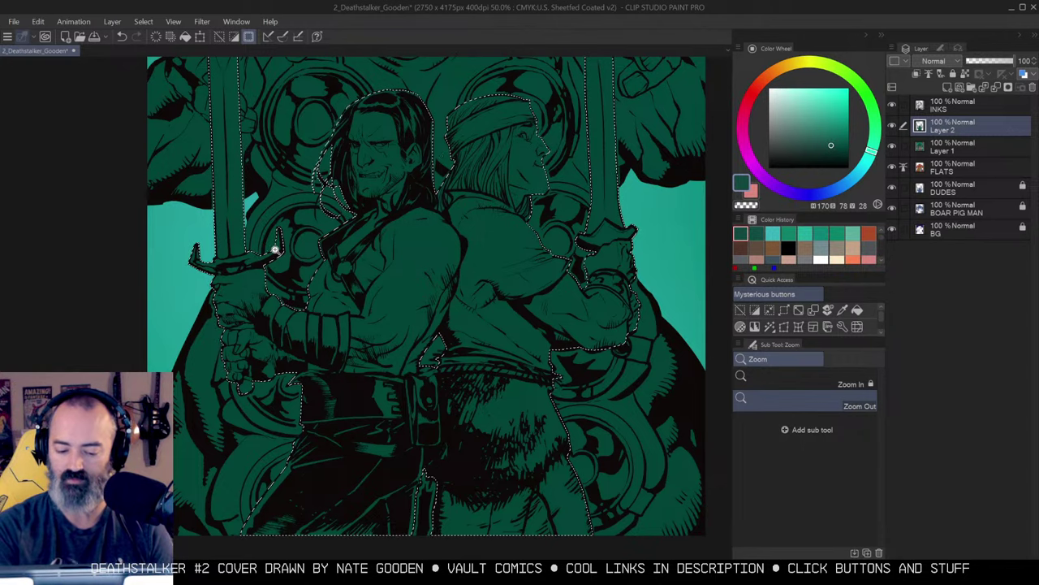
click(994, 62)
drag(994, 65, 993, 69)
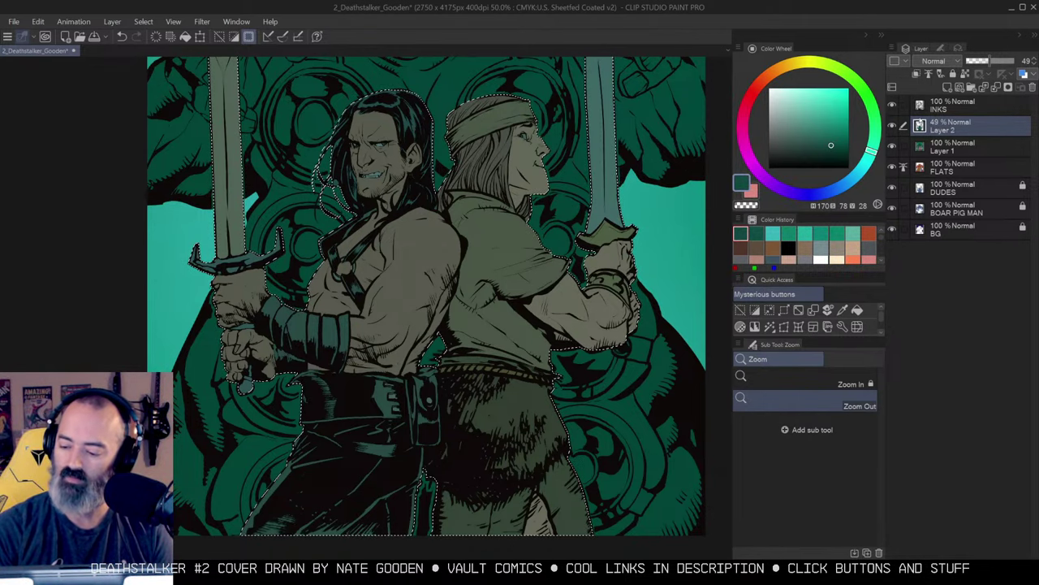
Try a dark green fill over the warriors on the HL layer with Multiply and Hard light blending.
click(942, 61)
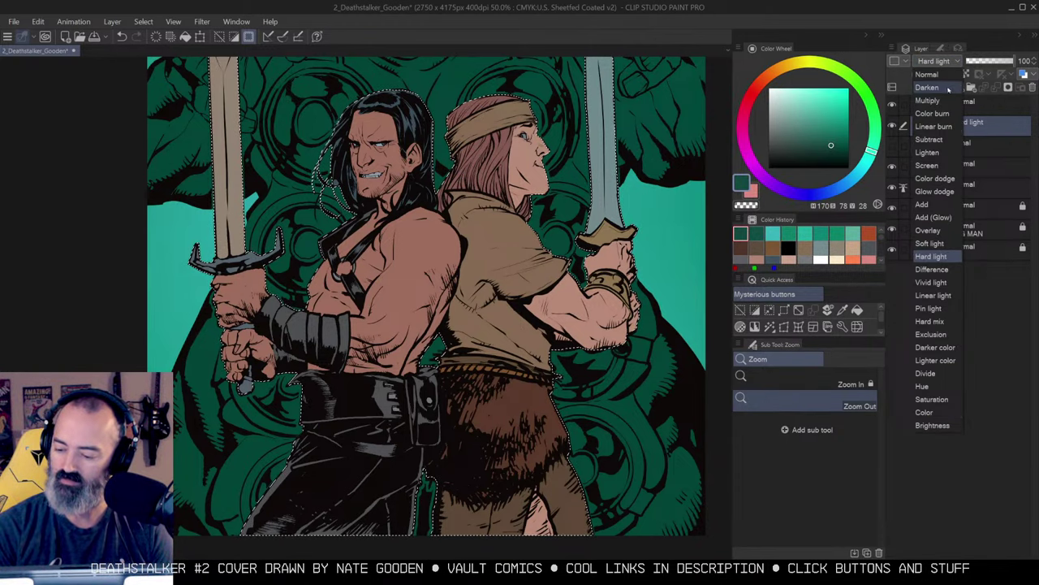
click(927, 100)
key(g)
click(546, 216)
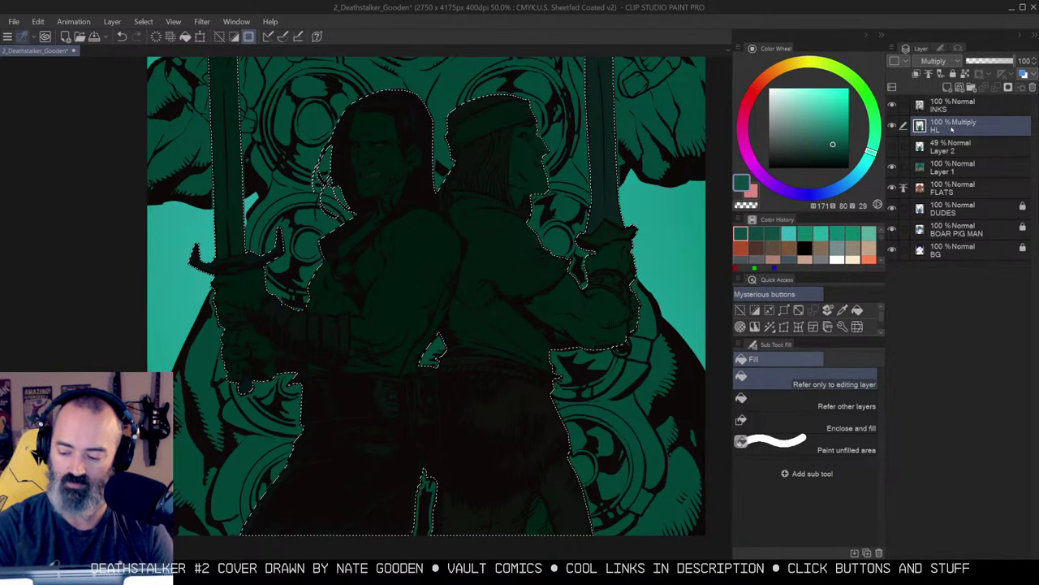
click(934, 61)
click(932, 256)
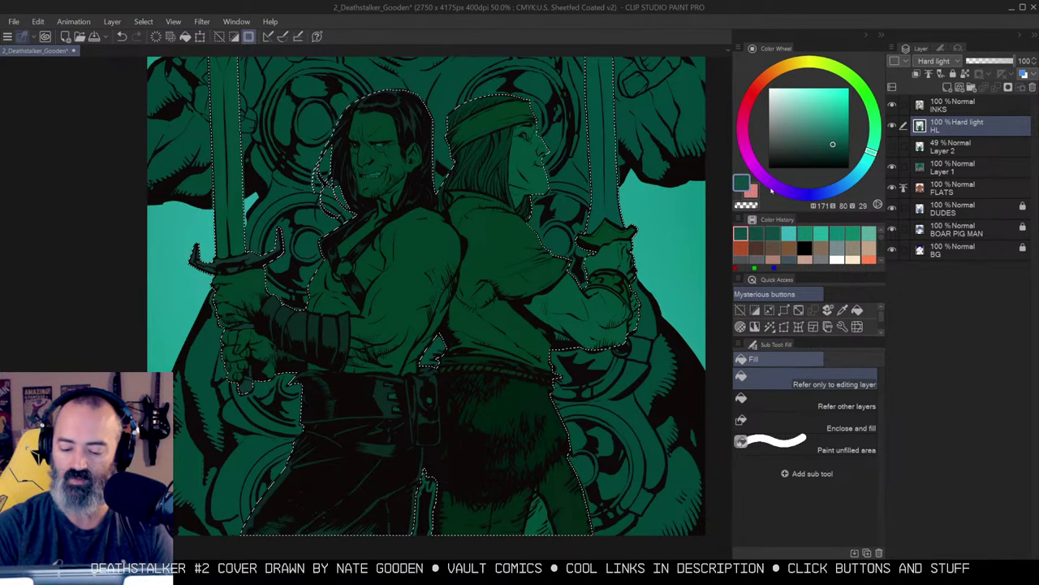
Delete the HL layer and turn Layer 2's visibility back on.
right_click(958, 126)
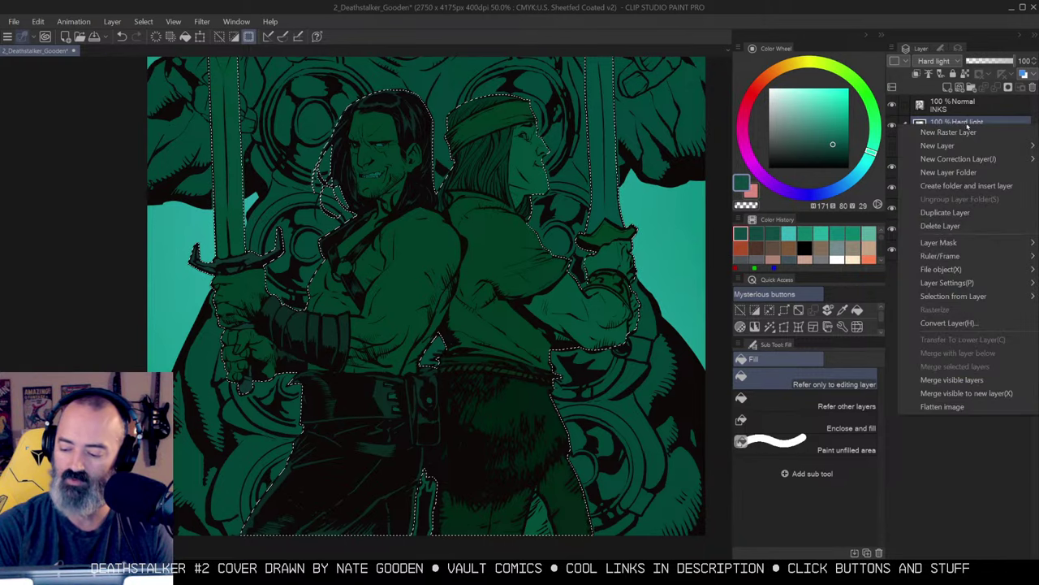
click(968, 123)
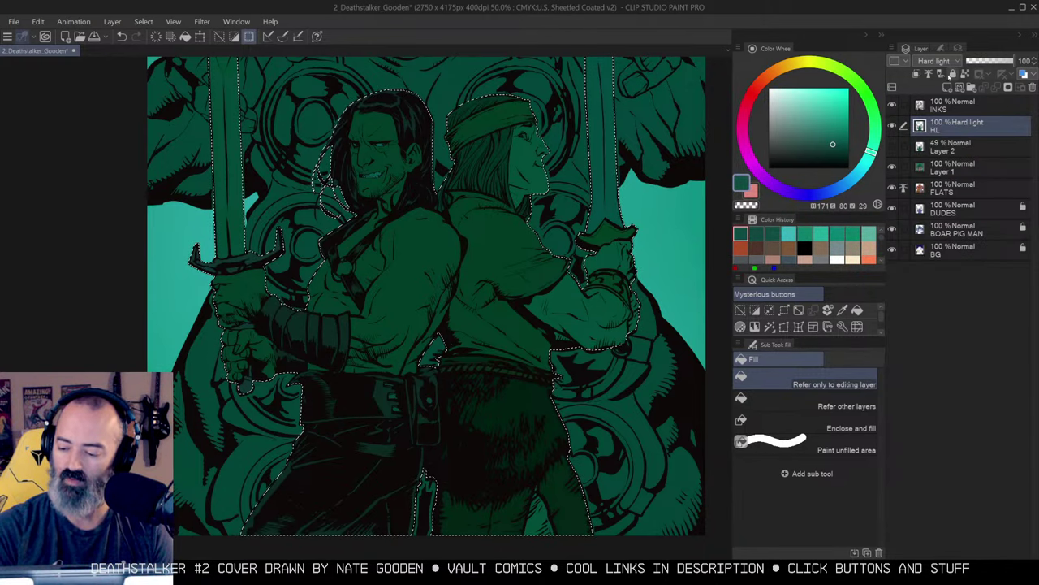
right_click(969, 123)
click(956, 226)
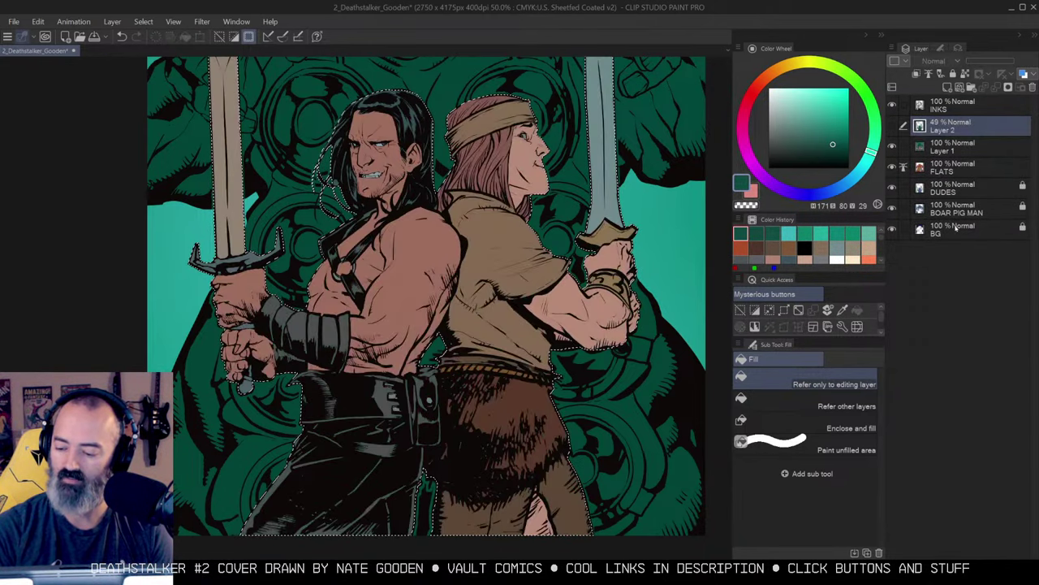
click(893, 127)
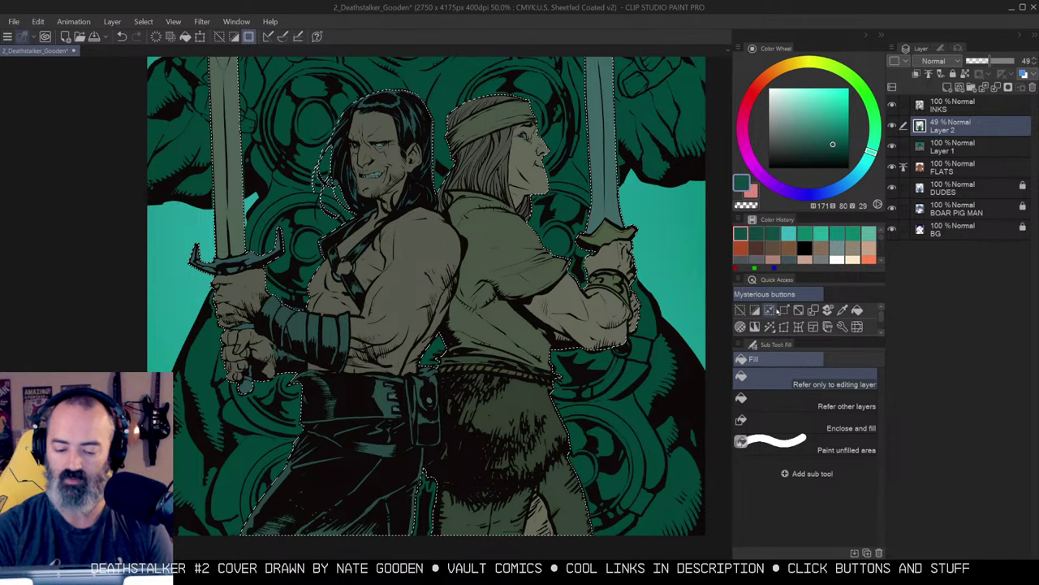
Clear the selection around the warriors and review the muted figures against the whole cover.
key(alt+space)
click(501, 253)
click(501, 253)
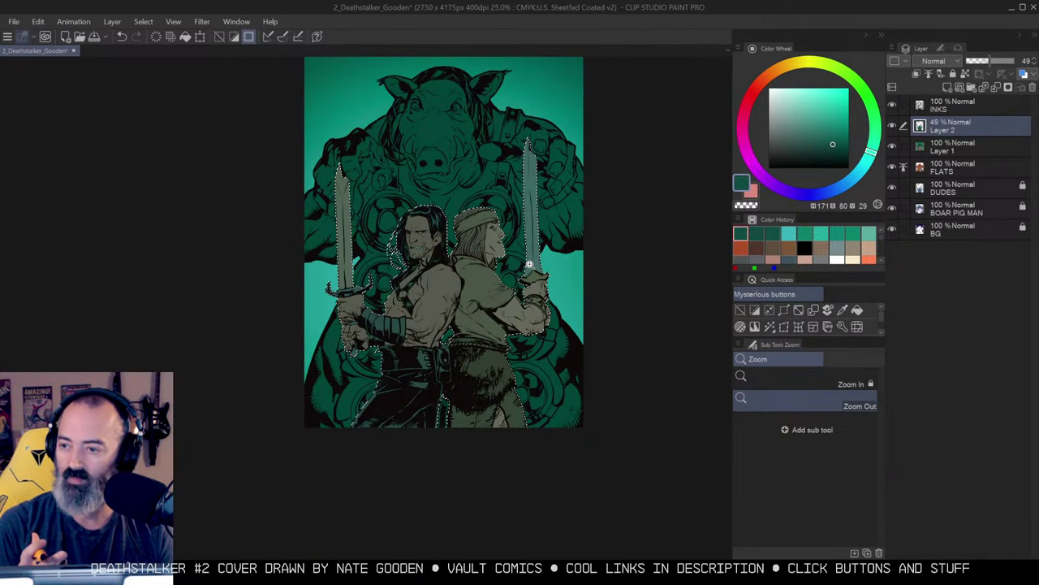
mouse_move(501, 236)
mouse_down()
mouse_move(489, 294)
mouse_move(568, 271)
mouse_move(543, 285)
mouse_move(523, 325)
mouse_up()
key(ctrl+d)
key(m)
key(ctrl+space)
click(524, 287)
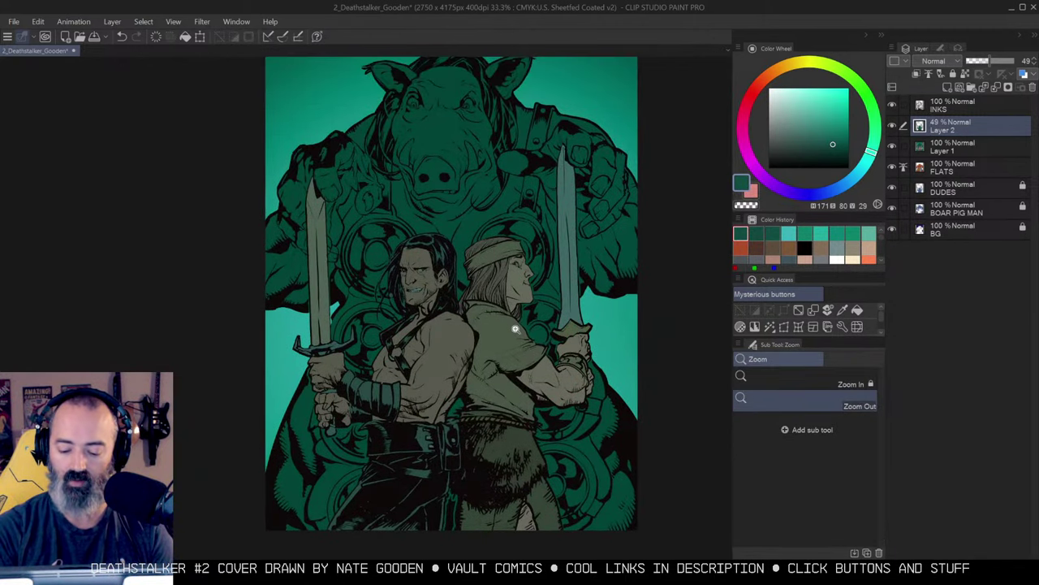
click(516, 329)
key(m)
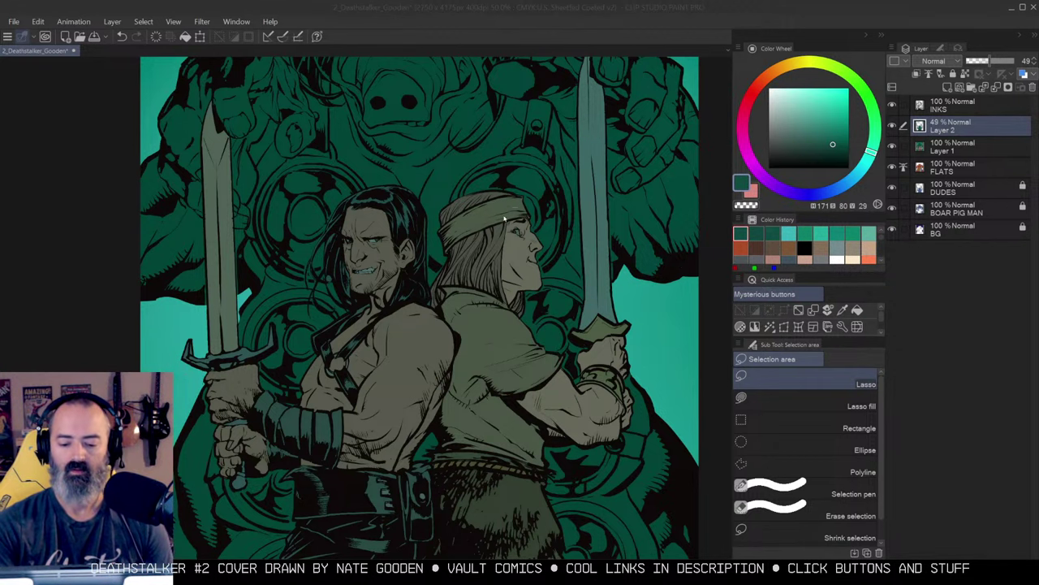
Auto-select the boar man's skin from the referred flats and check the selection with Quick Mask.
alt+click(541, 255)
alt+click(542, 259)
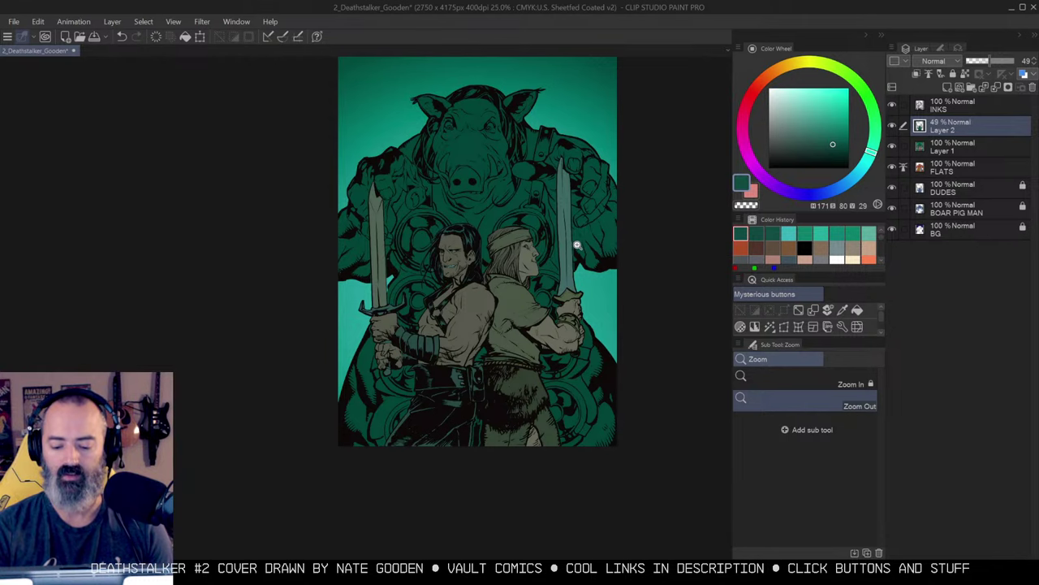
click(550, 291)
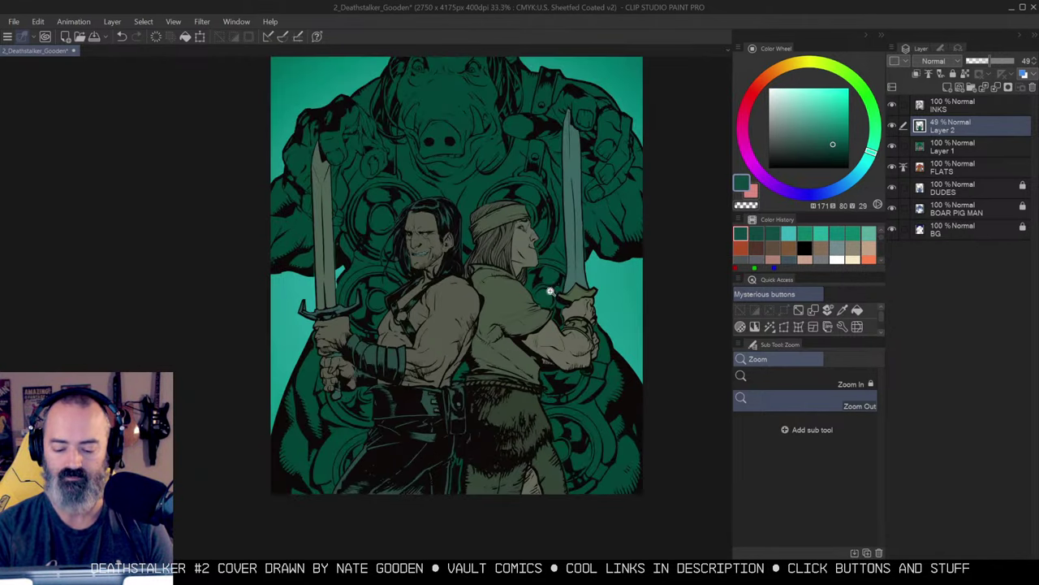
drag(551, 291, 565, 316)
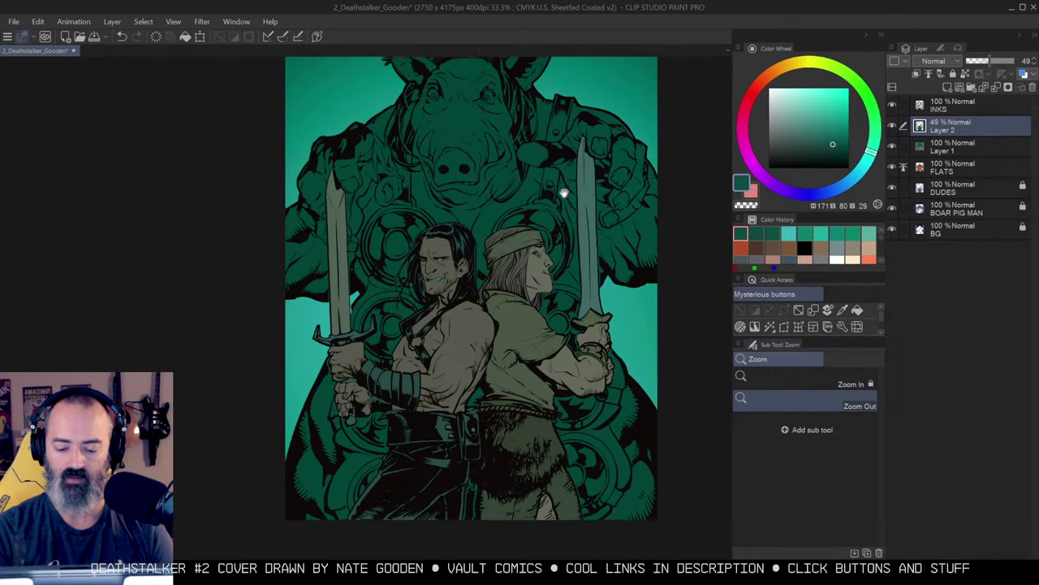
drag(564, 184, 572, 224)
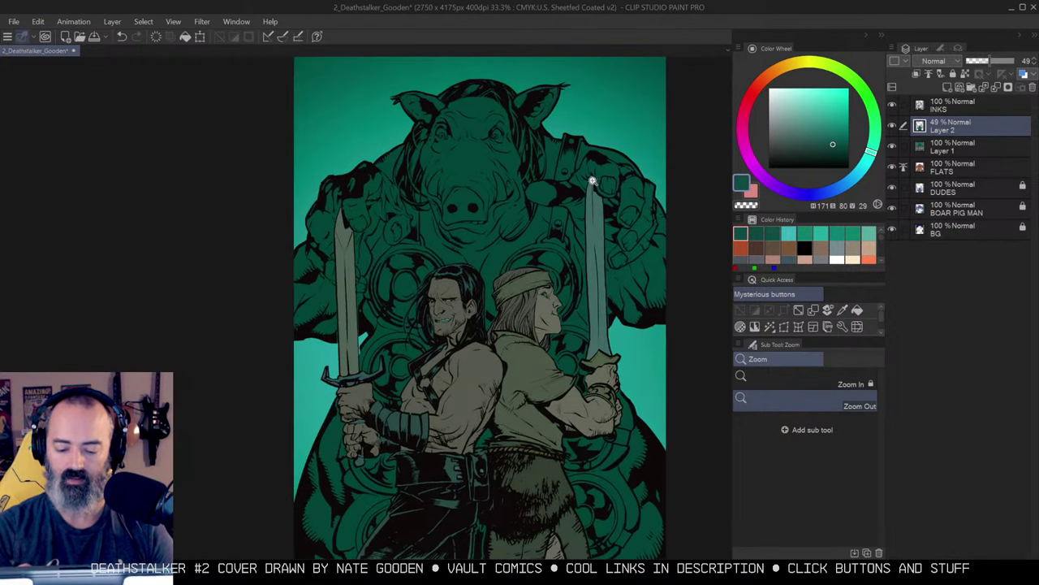
key(w)
click(529, 238)
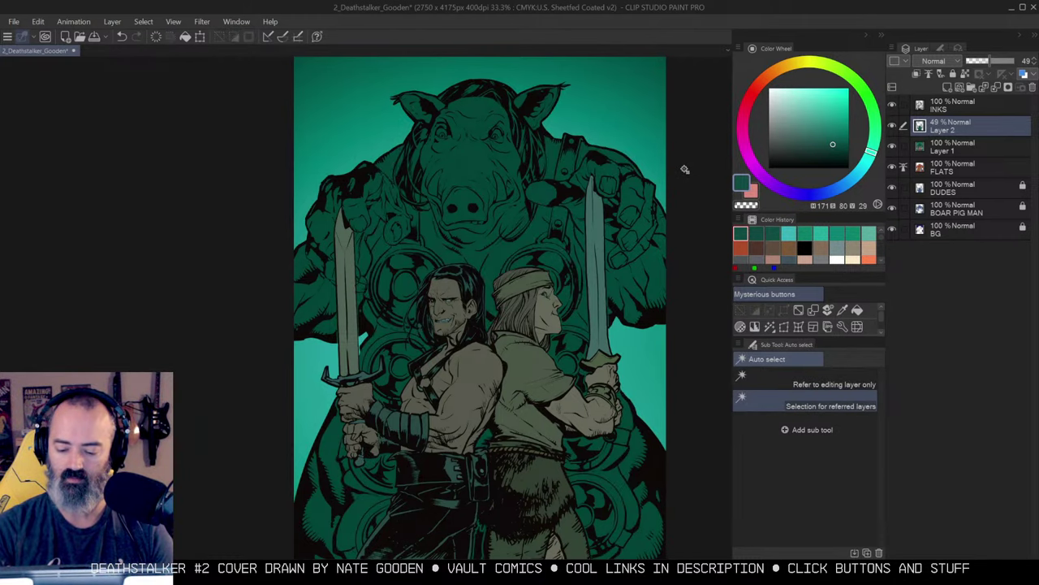
key(ctrl+m)
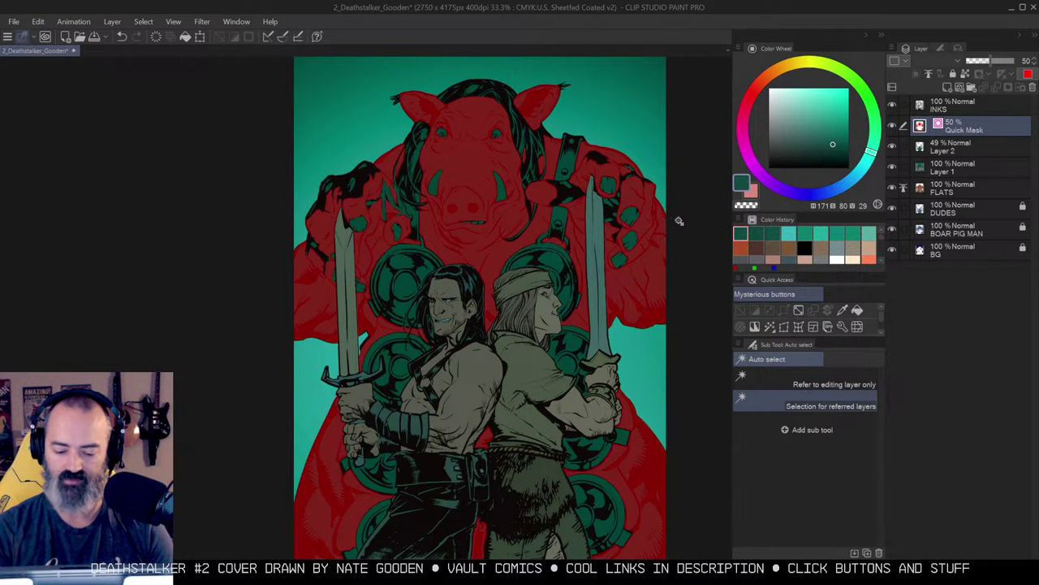
key(ctrl+m)
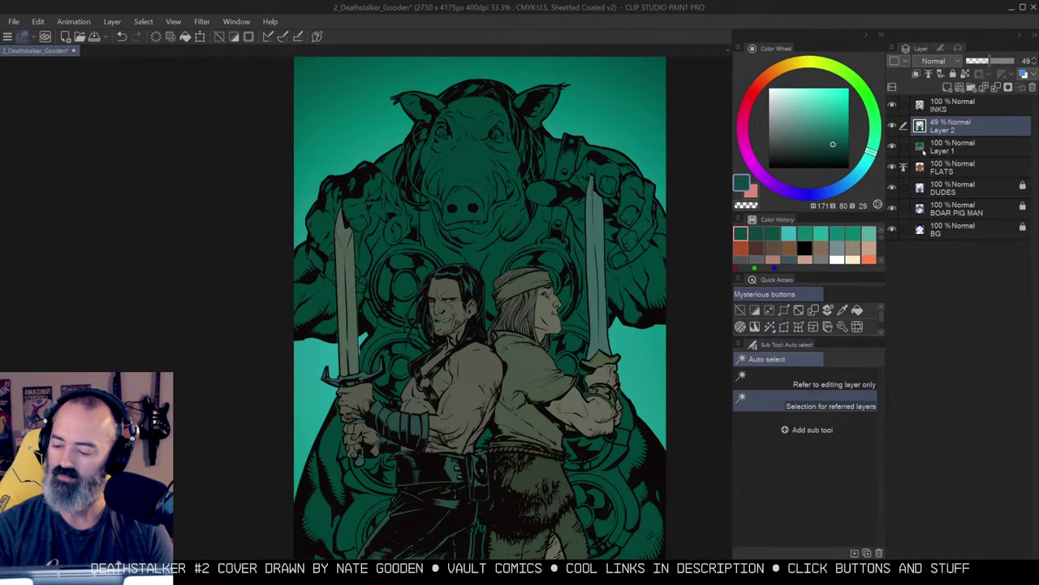
Adjust the boar man's selected skin on Layer 1 to saturation -20 and luminosity 4.
click(924, 152)
key(ctrl+u)
drag(865, 146, 845, 151)
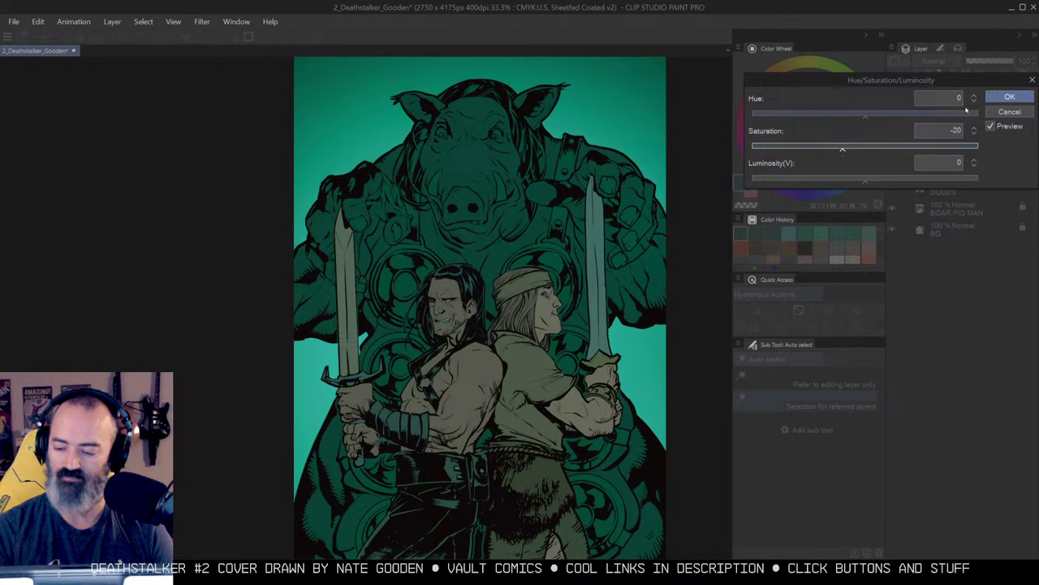
drag(868, 178, 876, 180)
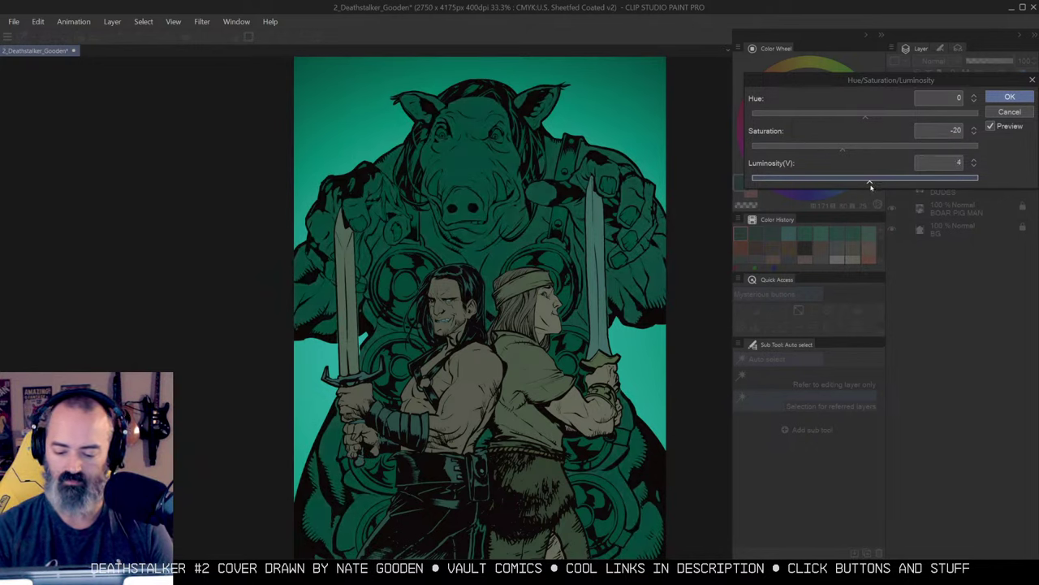
click(1010, 96)
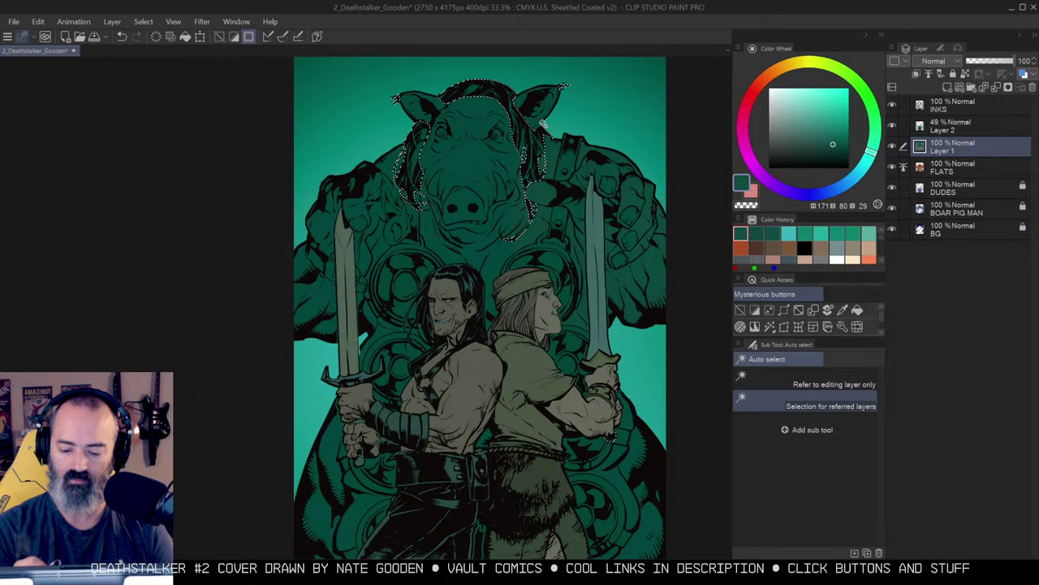
Darken the boar man's selected hair on Layer 1 with a luminosity adjustment of -14.
key(ctrl+u)
drag(864, 178, 850, 186)
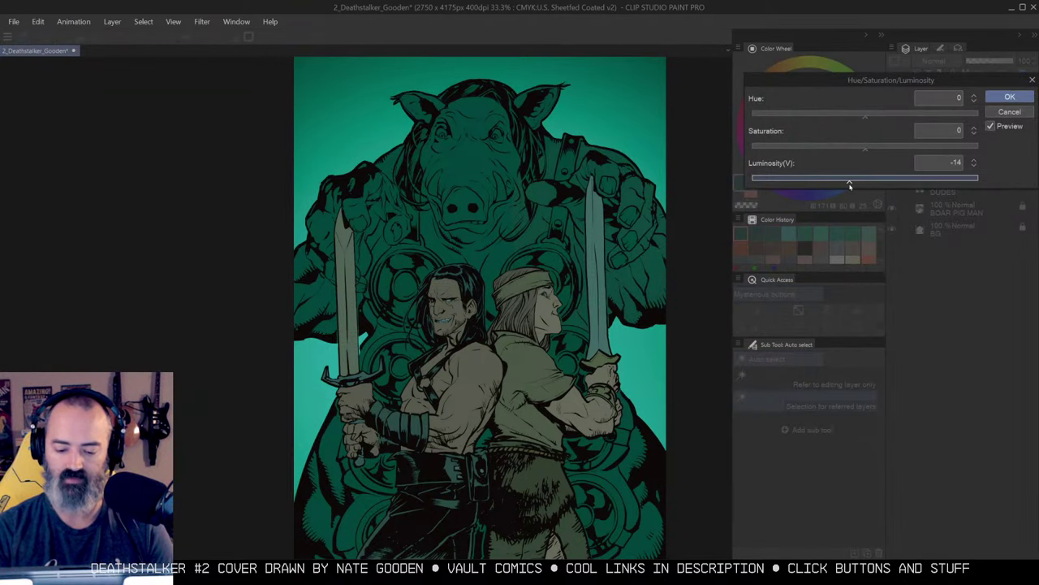
click(1010, 98)
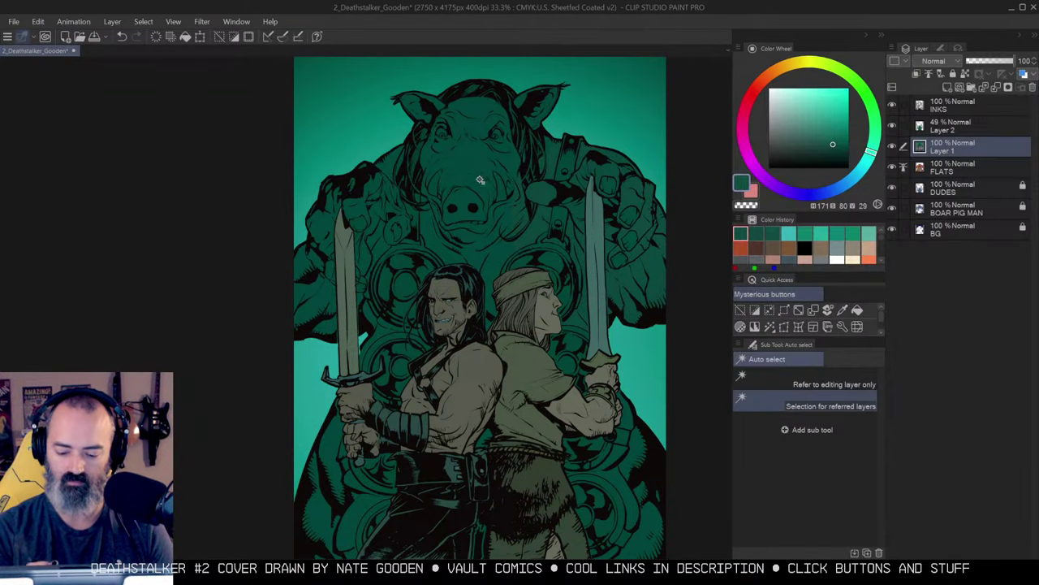
Lighten the boar man's selected tusks on Layer 1 with a luminosity adjustment of 11.
key(ctrl+u)
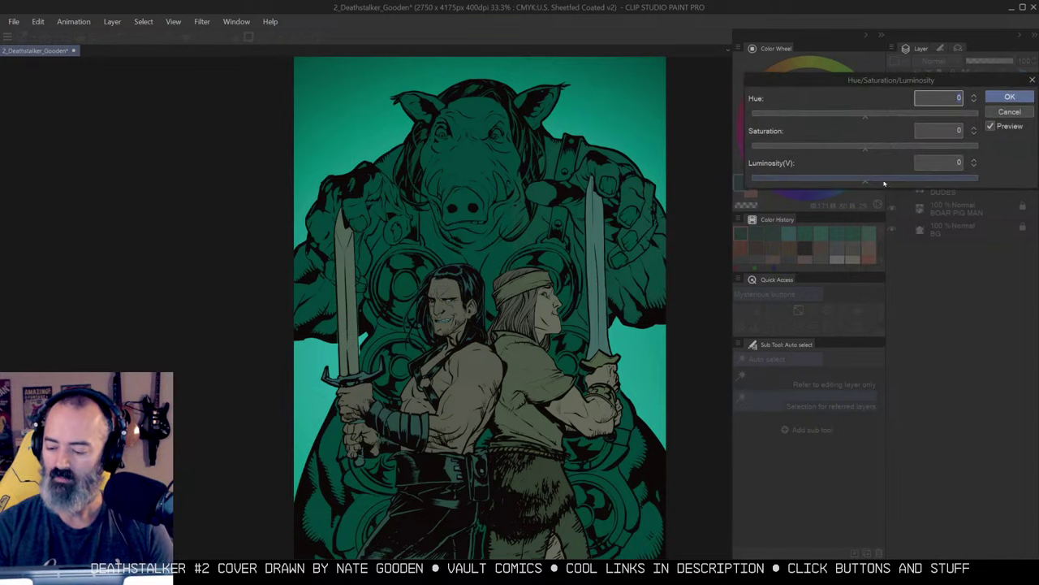
drag(865, 179, 878, 183)
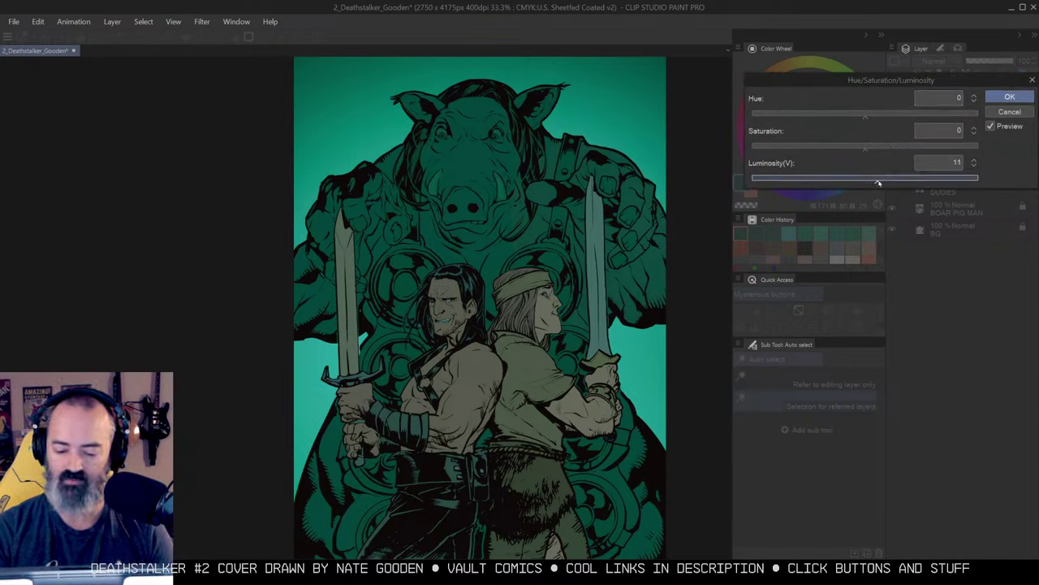
click(1010, 98)
key(m)
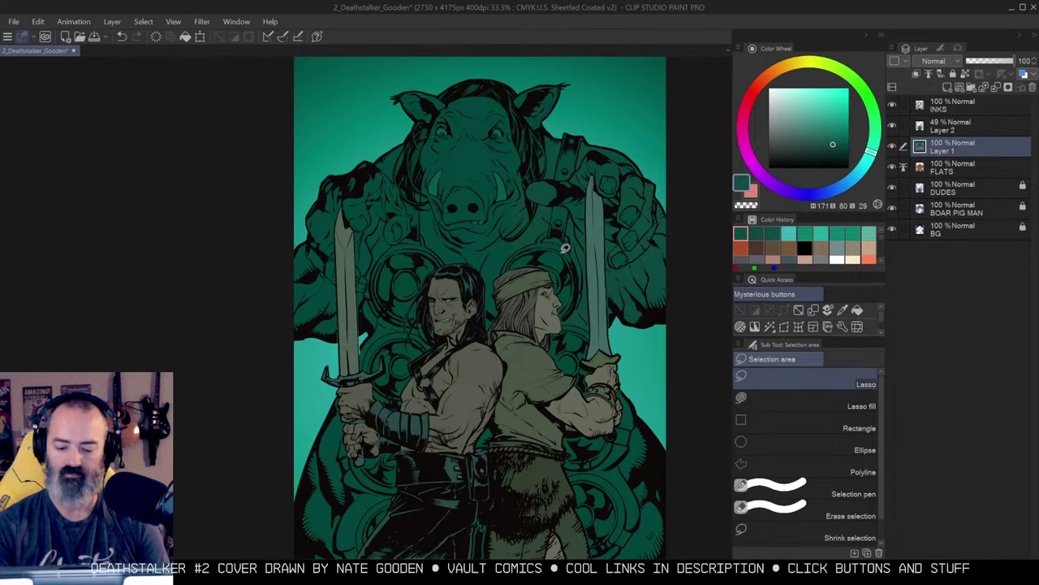
Auto-select the boar man's round armour rims and strap fittings, and raise their luminosity on Layer 1 by 8.
key(w)
click(565, 254)
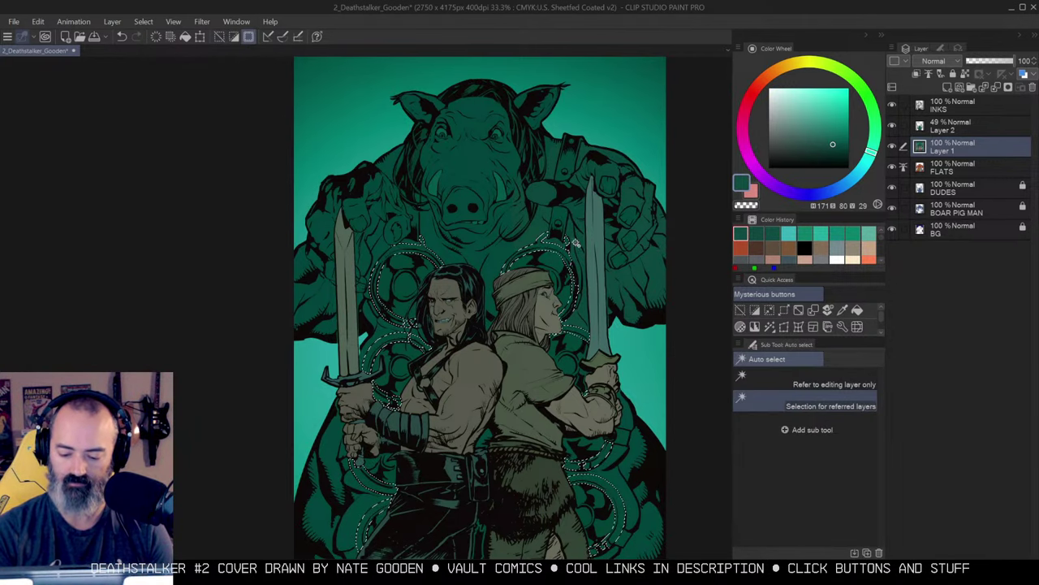
key(q)
key(q)
shift+click(559, 224)
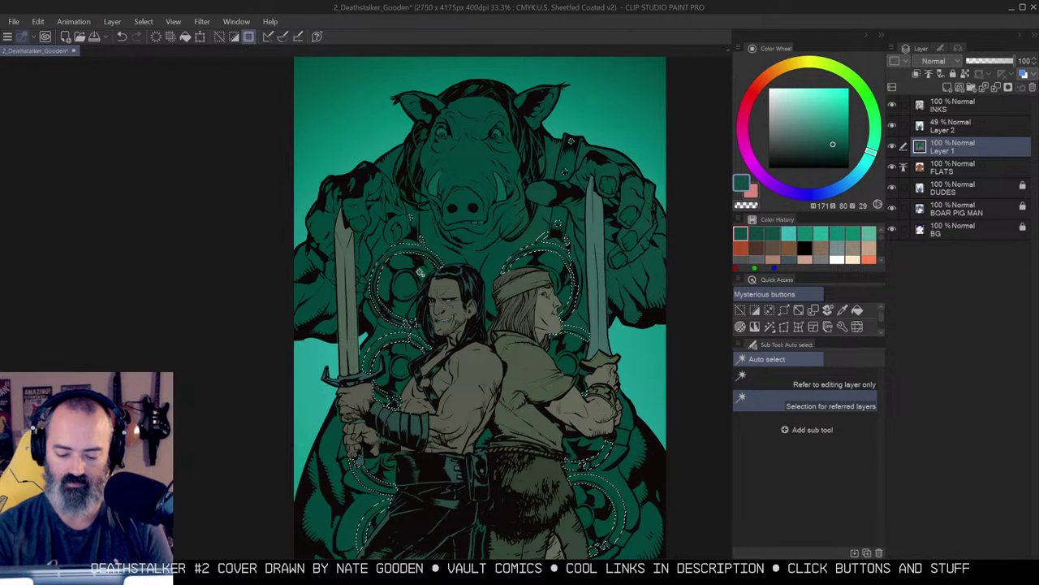
key(ctrl+u)
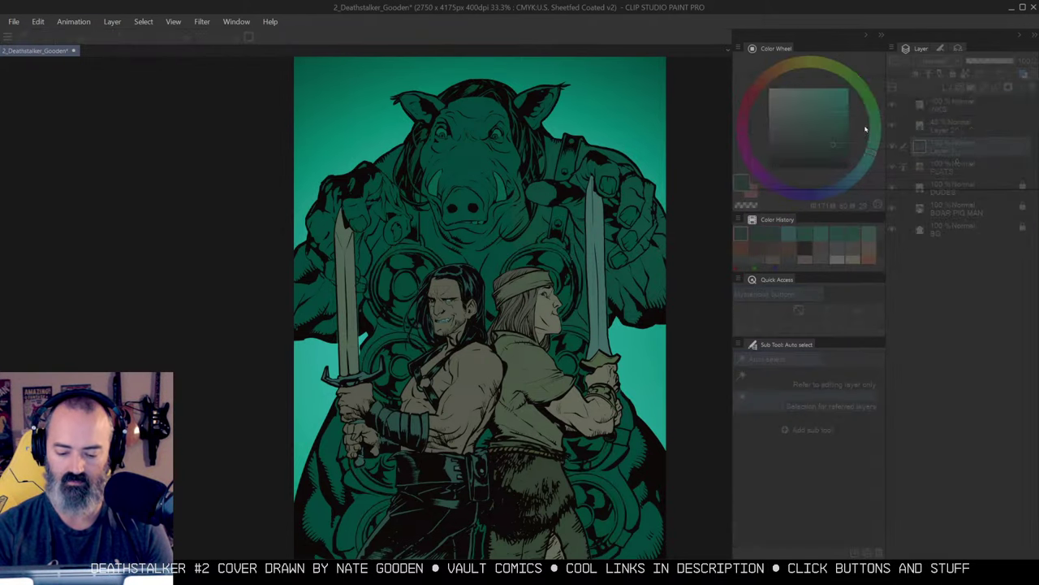
drag(865, 179, 877, 183)
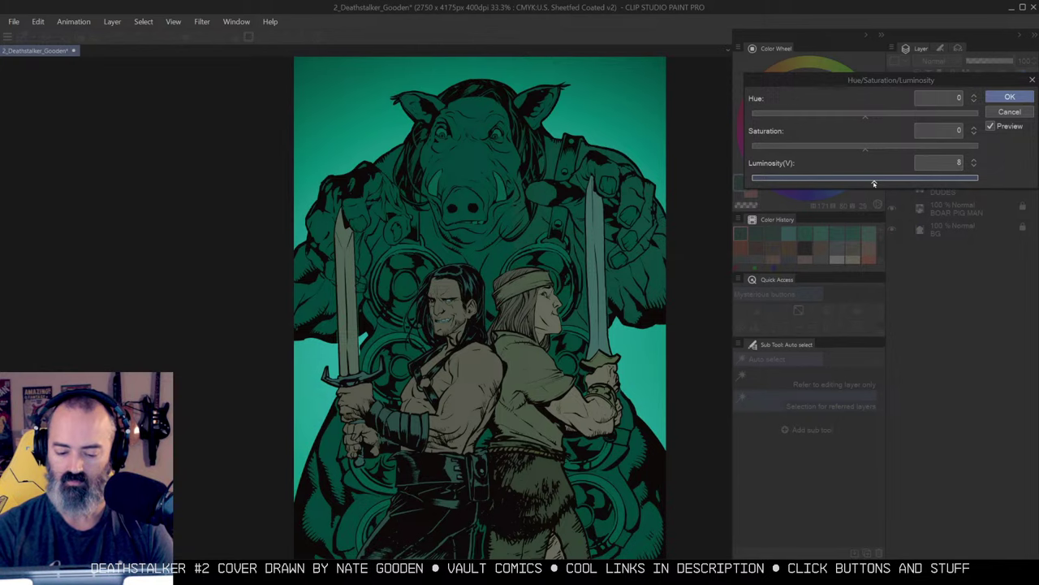
click(1009, 97)
Examine the boar man's separated parts across the whole cover, and inspect both warriors up close.
key(alt+space)
click(588, 255)
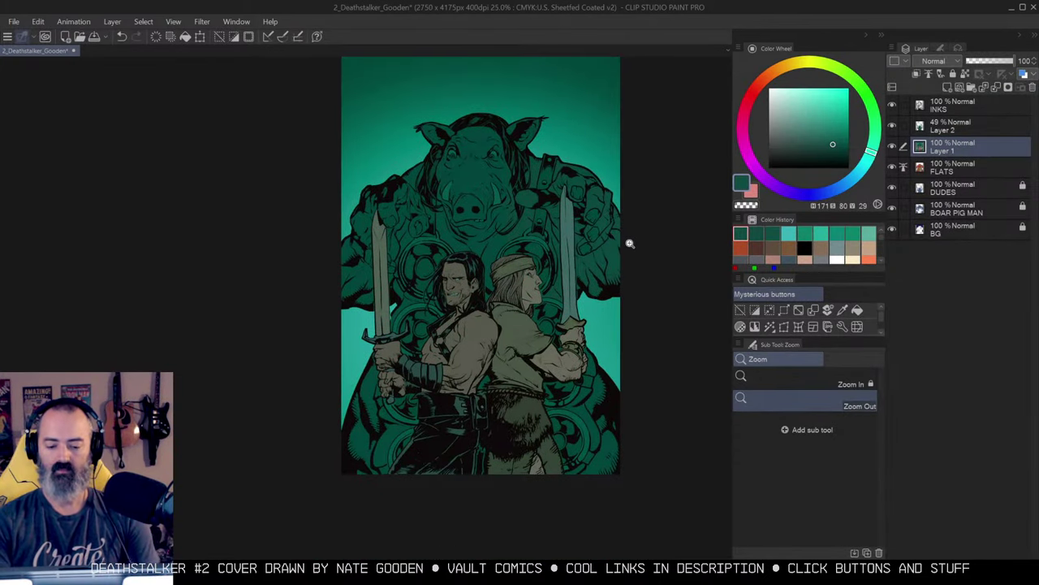
drag(631, 230, 615, 224)
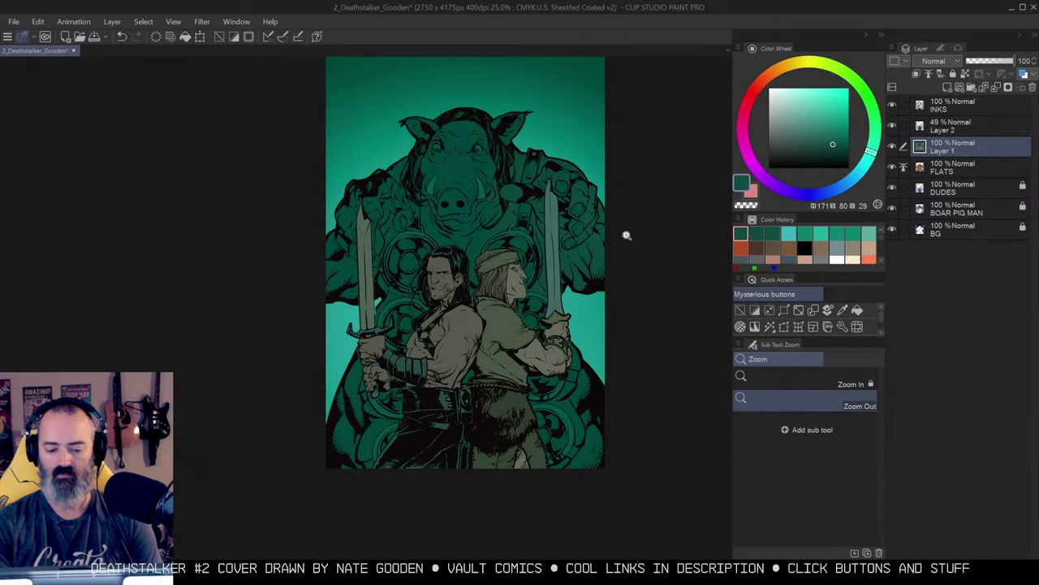
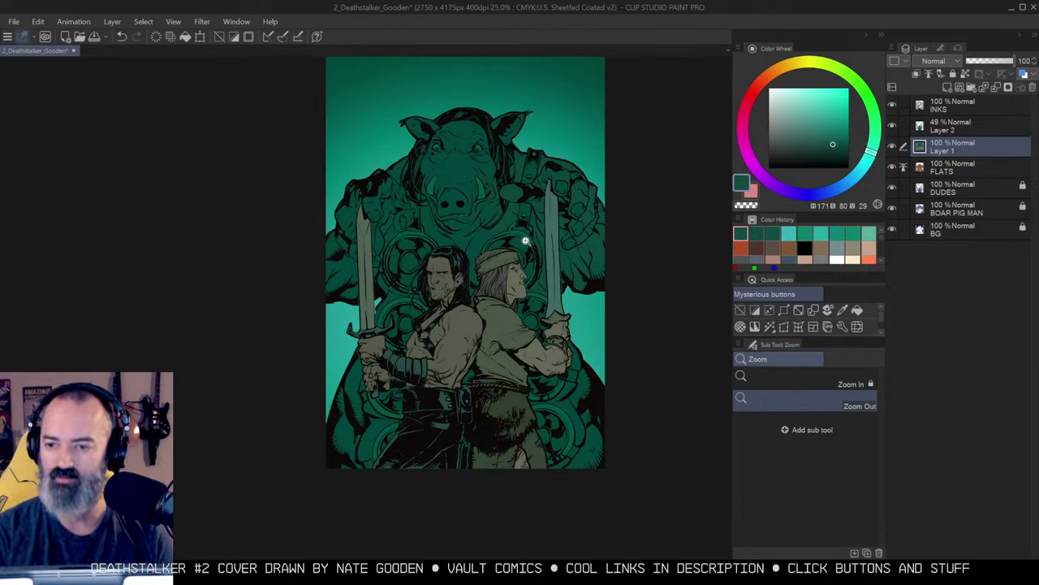
scroll(530, 237, up, 3)
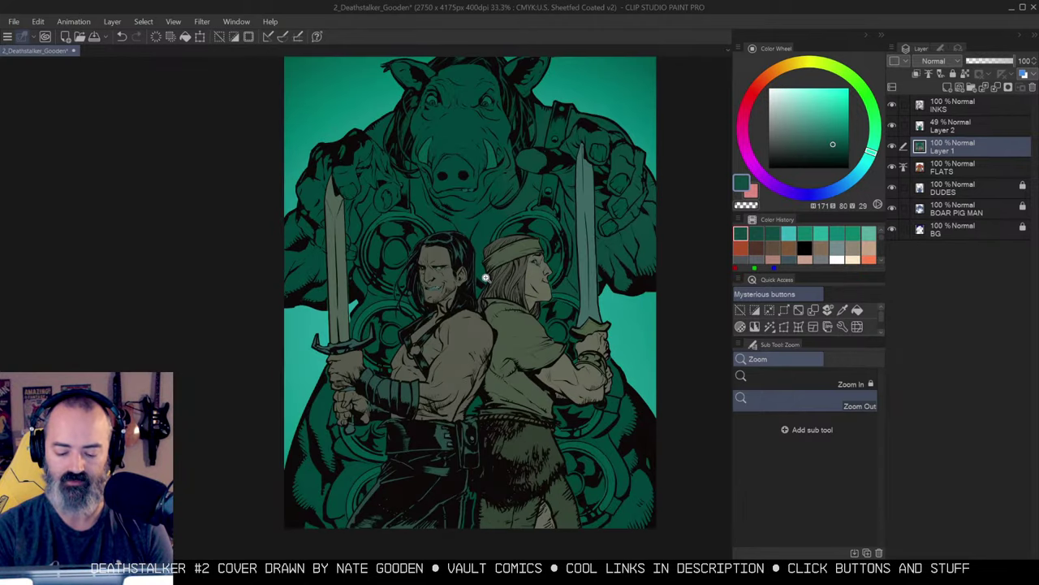
drag(551, 292, 580, 288)
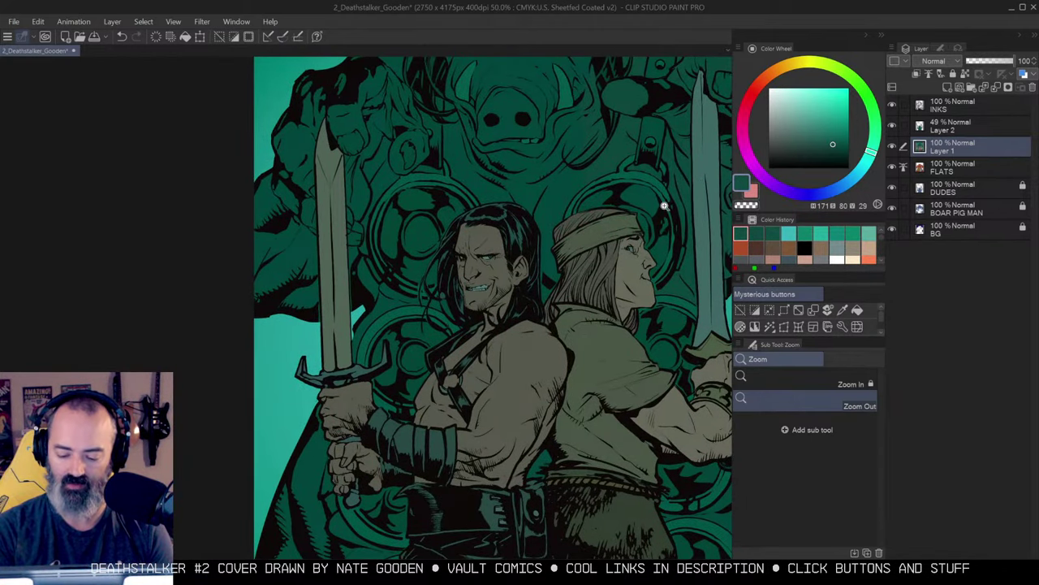
drag(660, 217, 638, 202)
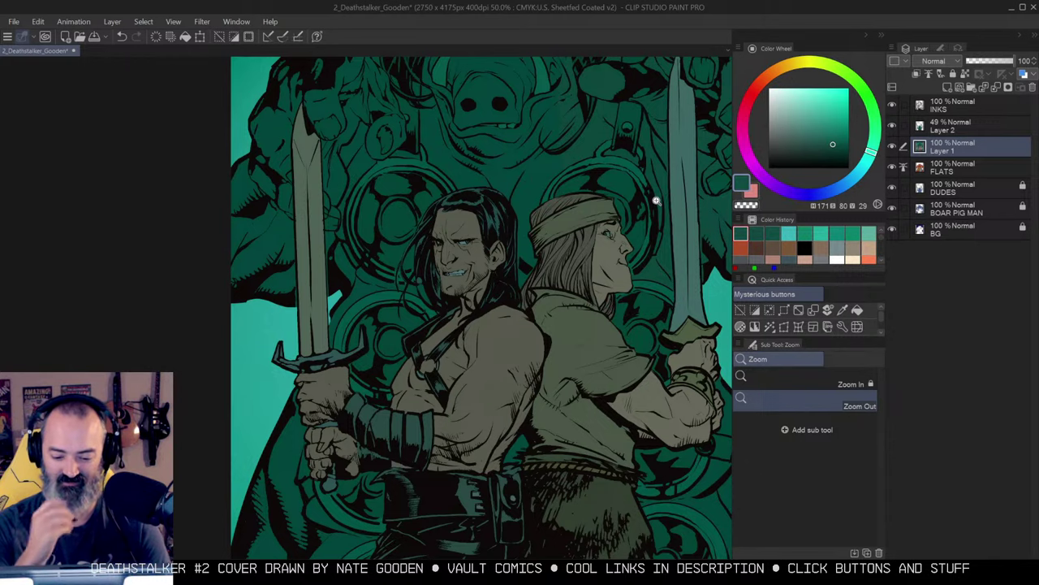
drag(611, 199, 570, 231)
click(455, 258)
drag(499, 265, 573, 215)
Sample the dark-haired warrior's skin colour from Layer 1 with other layers hidden, restore them, and choose the Krupuk Wash 4 brush.
key(m)
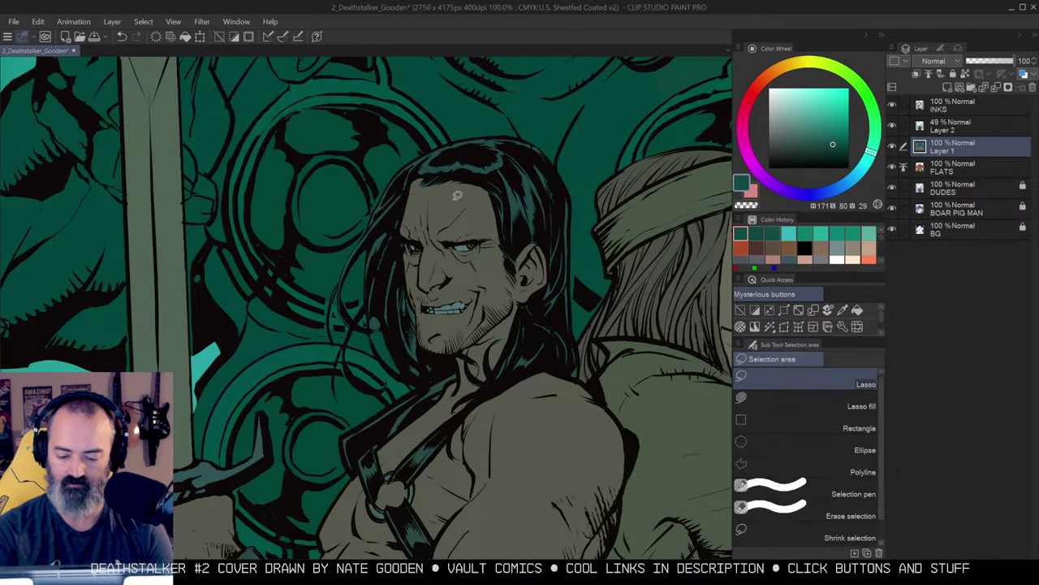
alt+click(893, 147)
alt+click(451, 186)
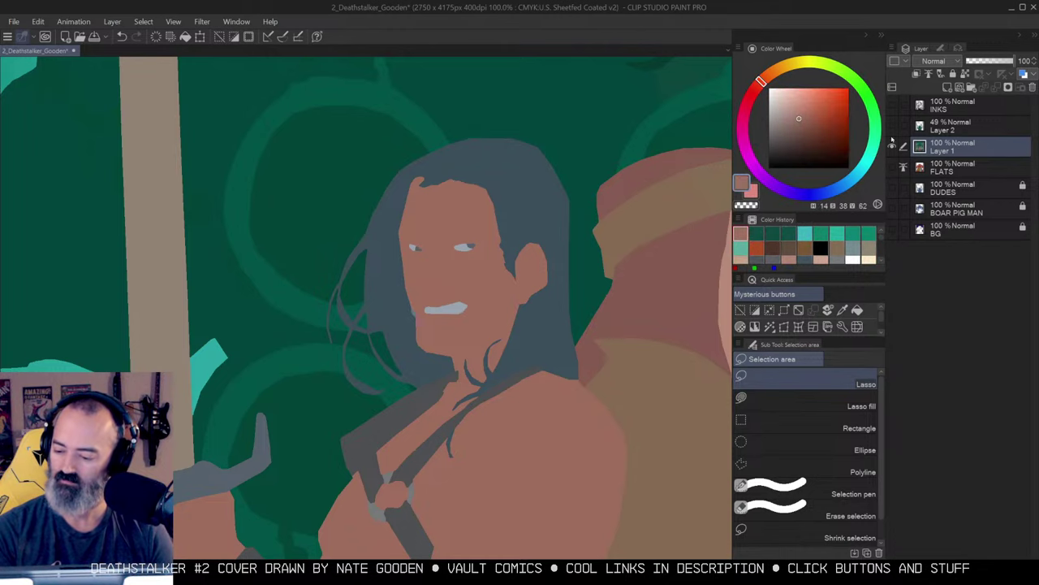
alt+click(893, 147)
key(b)
click(845, 406)
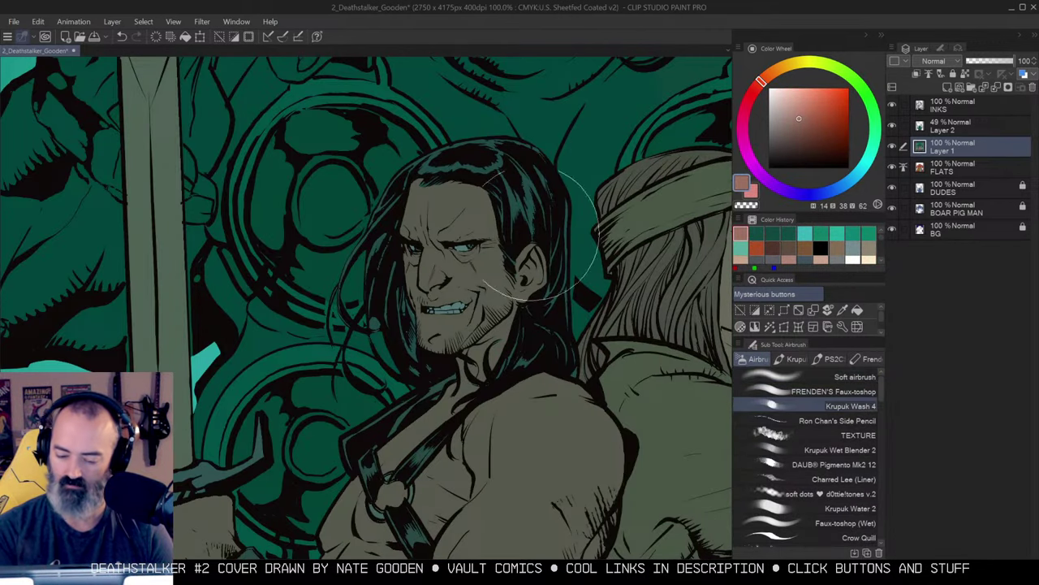
Try a smaller brush at the dark-haired warrior's hairline with his hair auto-selected from the referred layers.
key(bracketleft)
key(bracketleft)
key(bracketleft)
drag(427, 188, 427, 188)
key(w)
click(428, 191)
key(b)
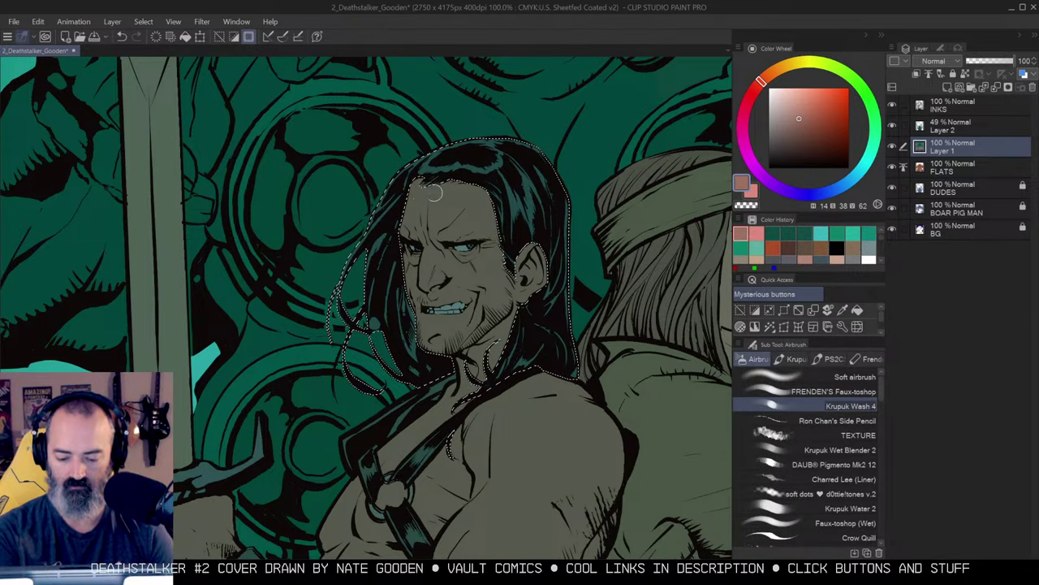
key(m)
key(ctrl+d)
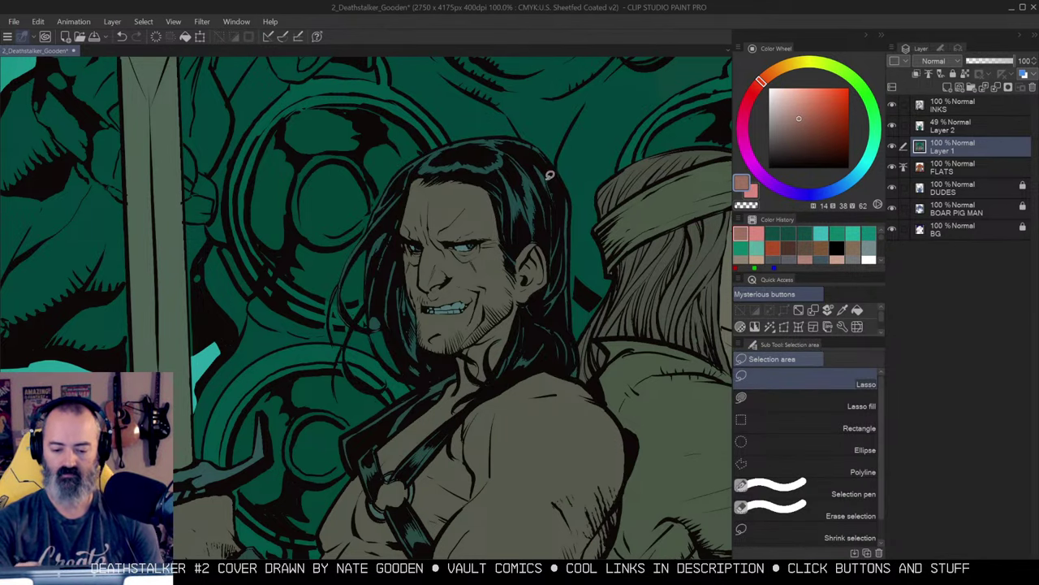
key(w)
click(533, 174)
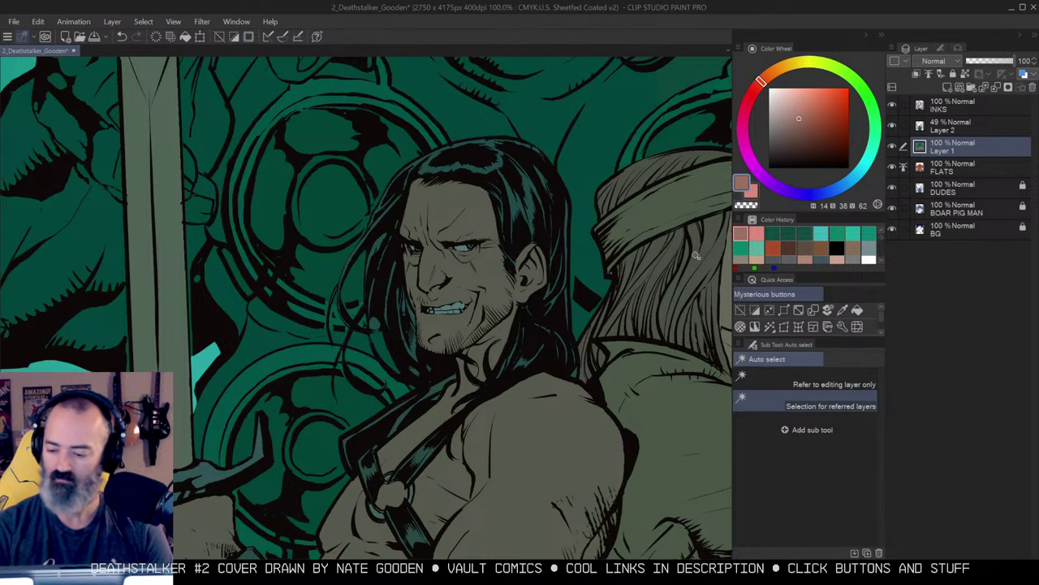
Create a Hard light layer named HL above Layer 2 and choose a pale peach colour for it.
key(b)
click(975, 121)
key(ctrl+shift+n)
click(787, 94)
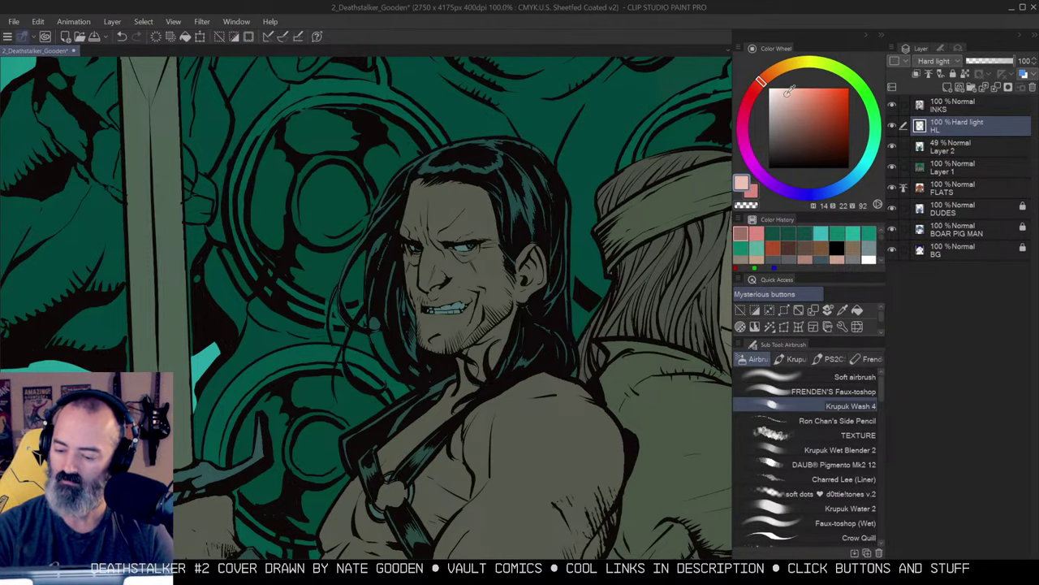
Change the highlight colour to pale blue with hue 196, saturation 31 and value 83.
key(alt+space)
click(564, 239)
click(565, 240)
click(564, 240)
drag(626, 232, 569, 232)
drag(596, 195, 594, 217)
double_click(529, 287)
key(m)
click(855, 175)
click(798, 99)
key(ctrl+space)
click(473, 187)
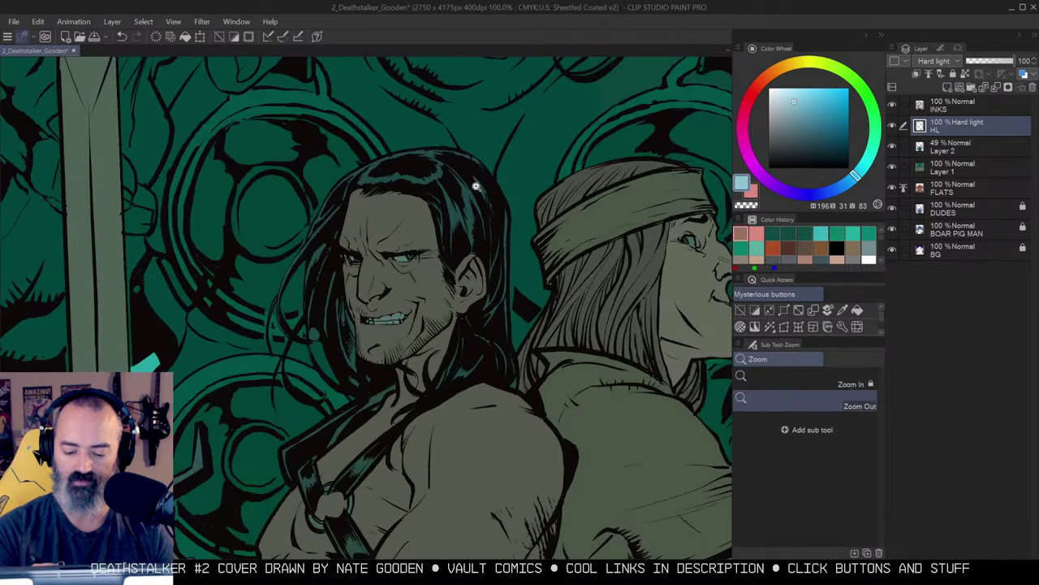
key(b)
key(m)
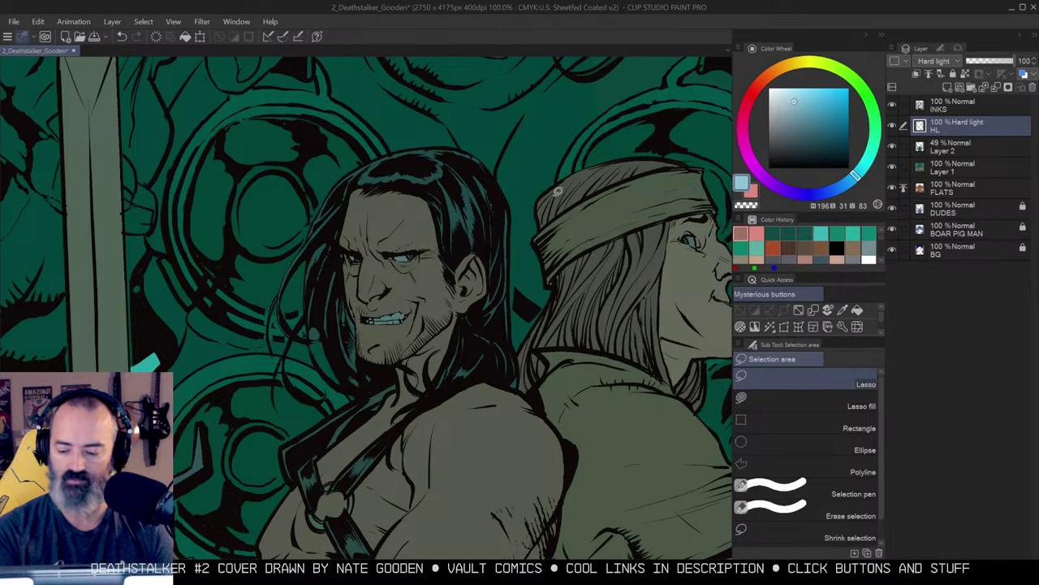
Lasso diagonal streaks across both warriors' heads and add a Level Correction layer there that brightens the RGB input levels.
drag(454, 184, 357, 239)
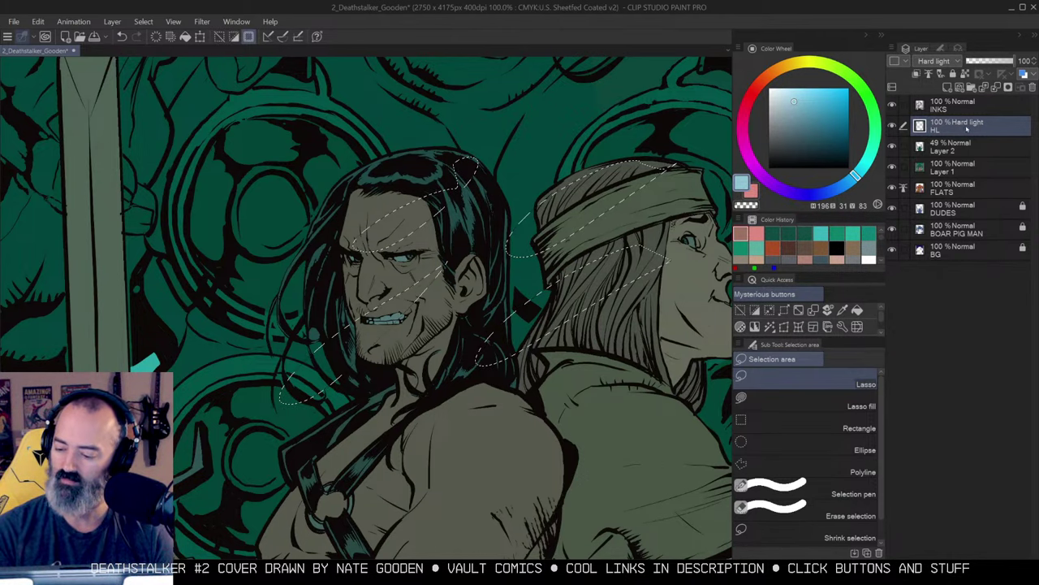
right_click(967, 127)
mouse_move(960, 162)
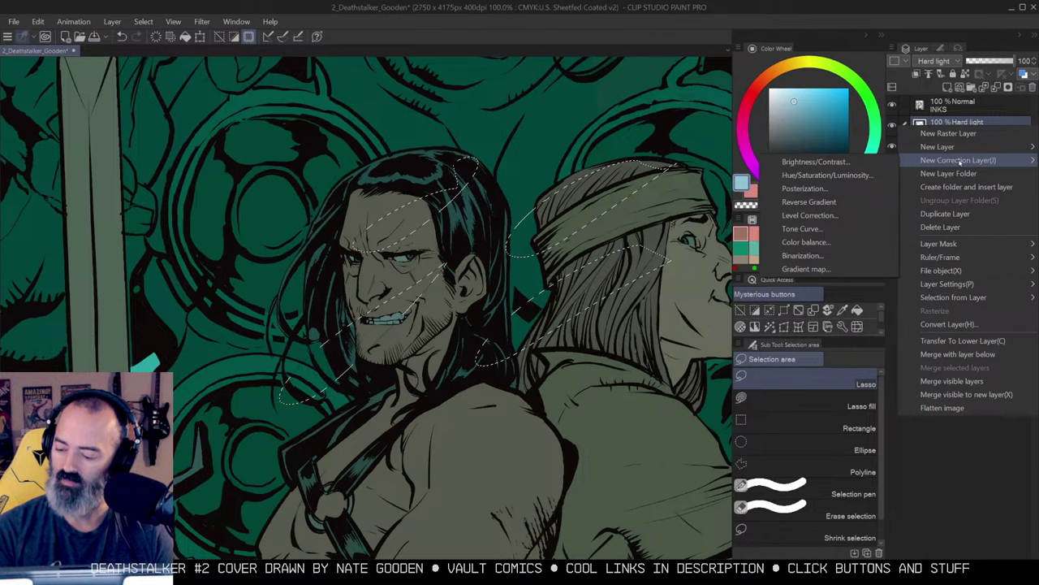
click(824, 216)
drag(872, 176, 830, 192)
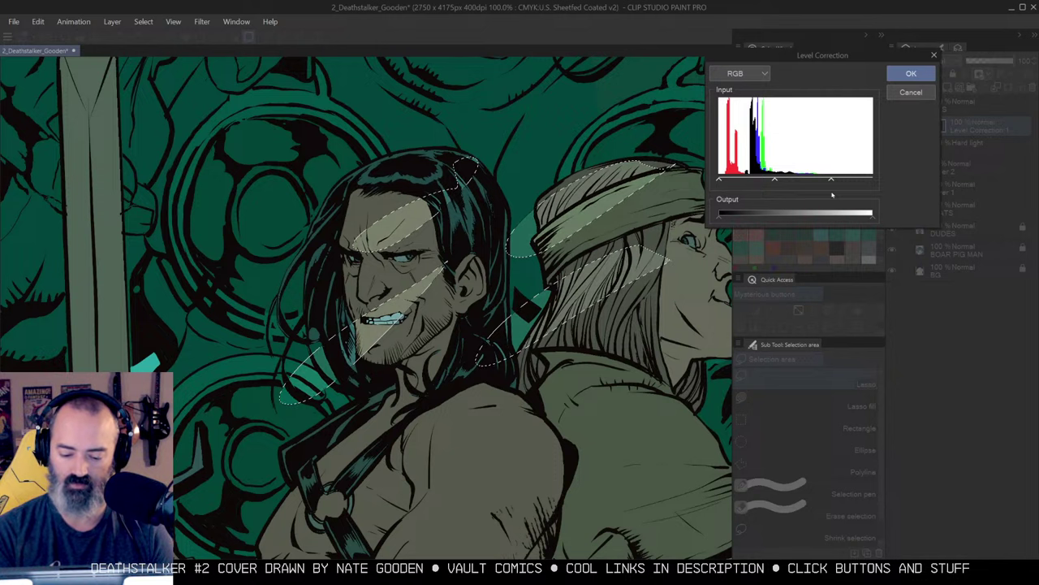
drag(832, 195, 829, 196)
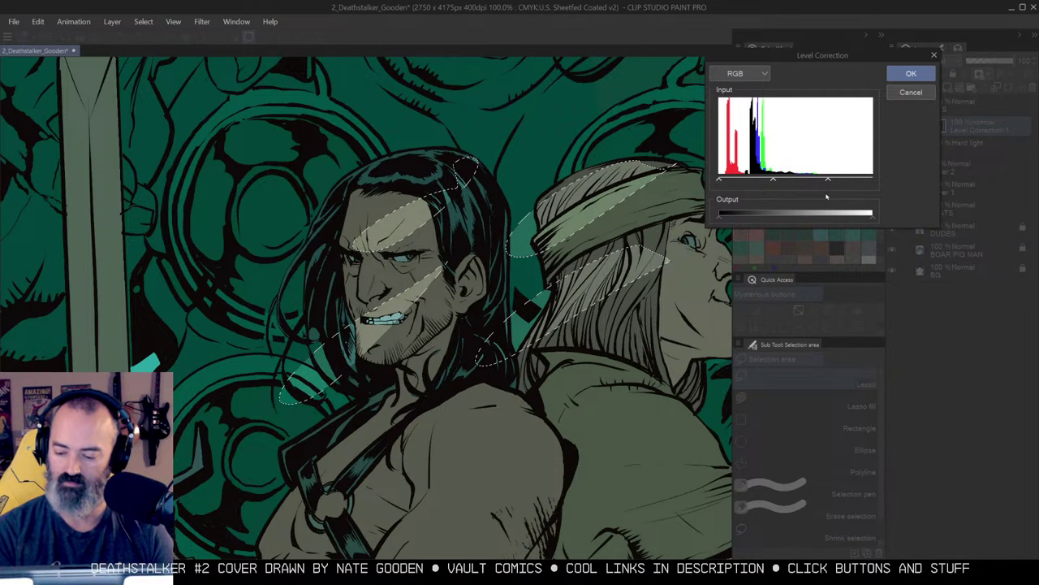
Tint the level correction cool blue by raising the Blue channel's midtones and lowering the Red channel's midtones.
click(763, 74)
click(735, 117)
click(764, 74)
click(735, 131)
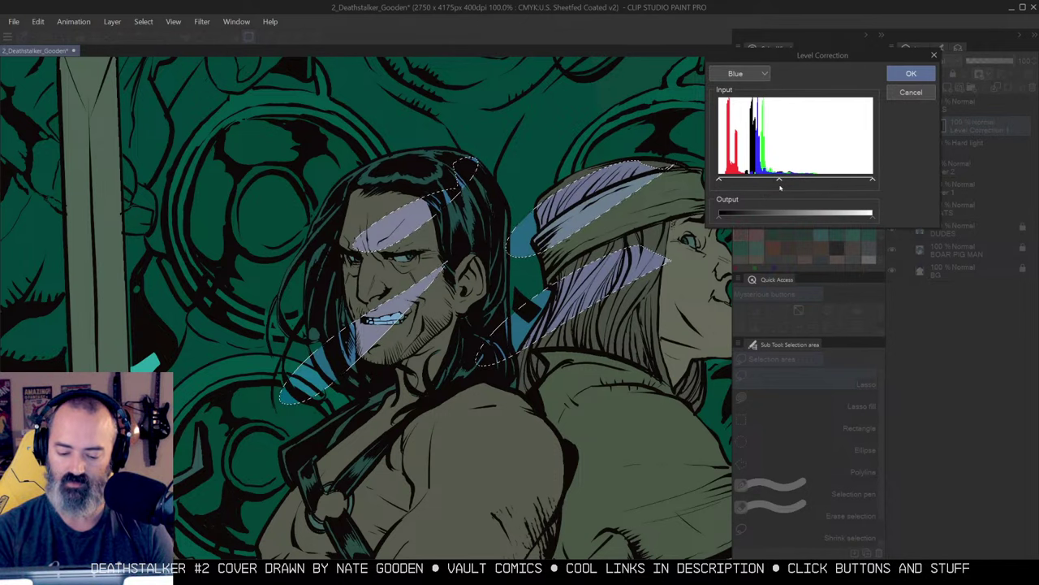
drag(780, 186, 770, 192)
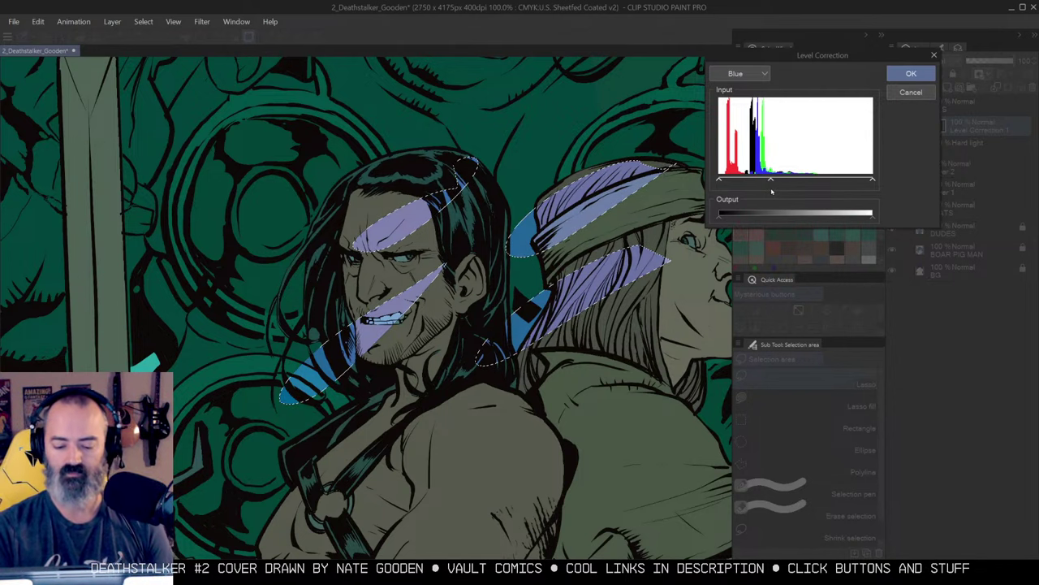
click(739, 73)
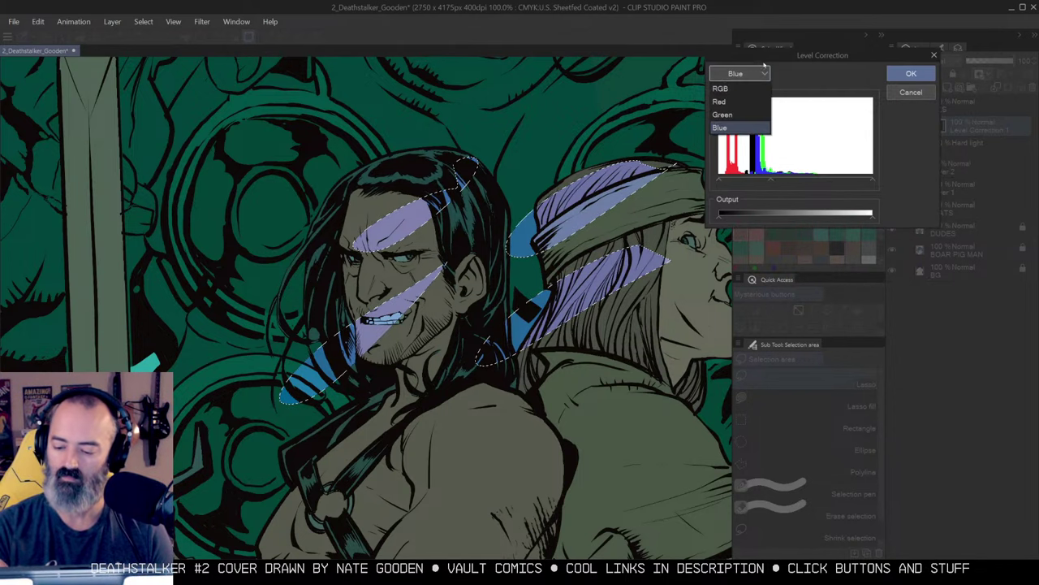
click(735, 100)
drag(797, 183, 803, 183)
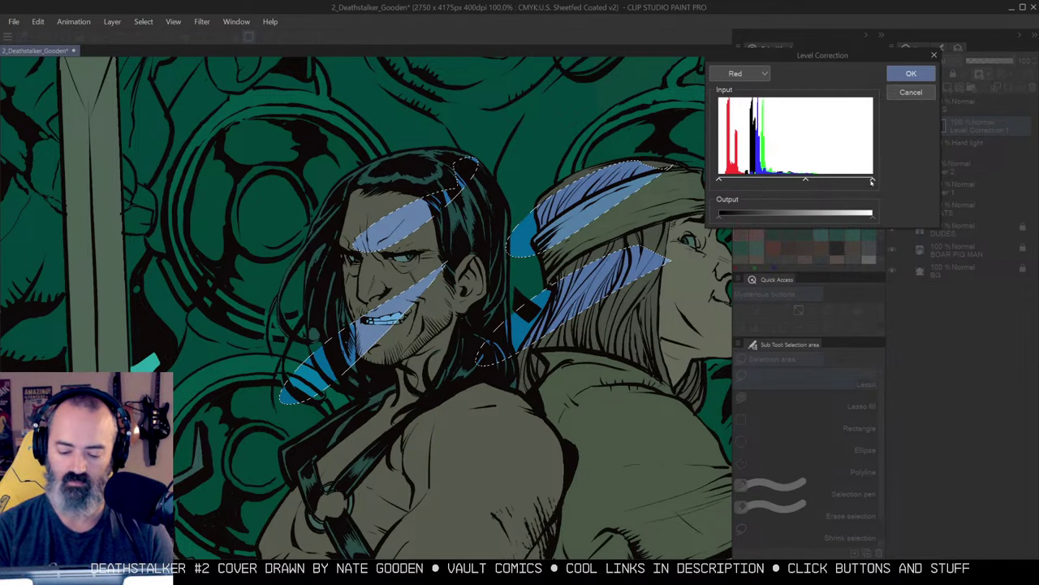
click(923, 73)
Fill the level correction layer's mask with transparency to hide the blue lighting everywhere.
key(g)
click(501, 249)
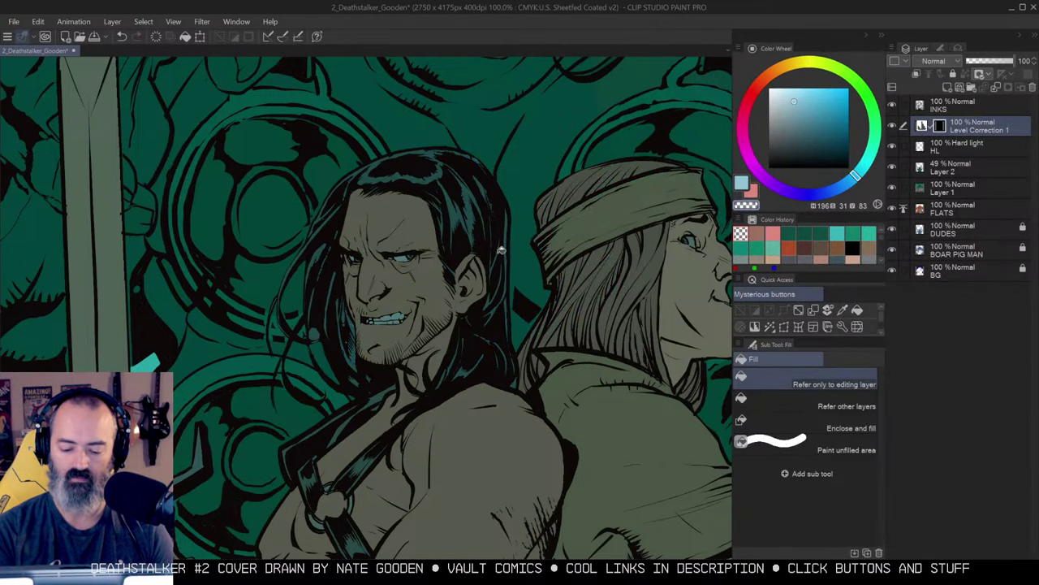
key(alt+space)
click(583, 273)
drag(682, 186, 607, 235)
Try brushing blue light through the correction mask onto the boar man's face and shoulder and the headband warrior.
key(b)
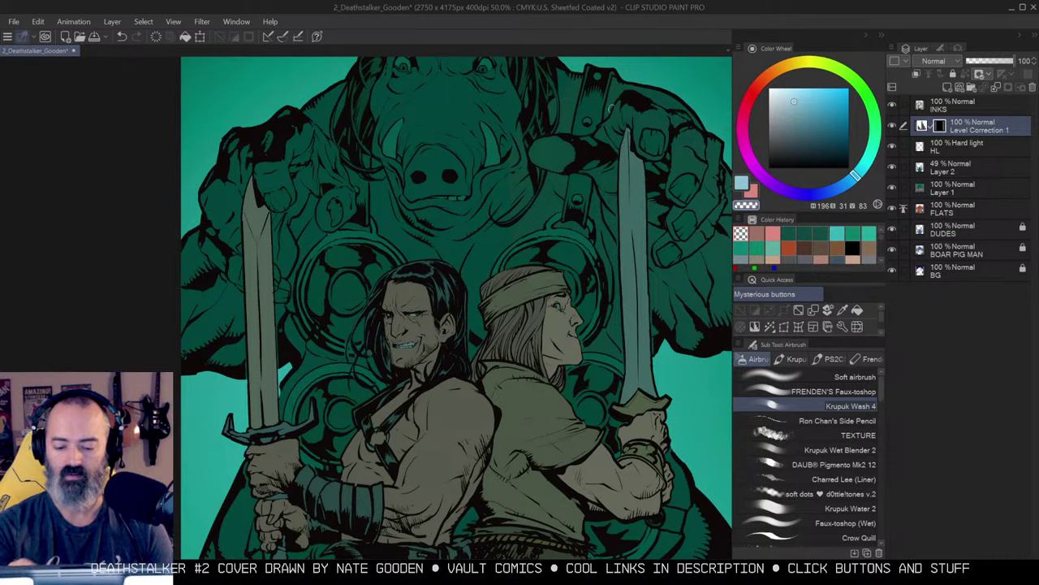
key(c)
key(m)
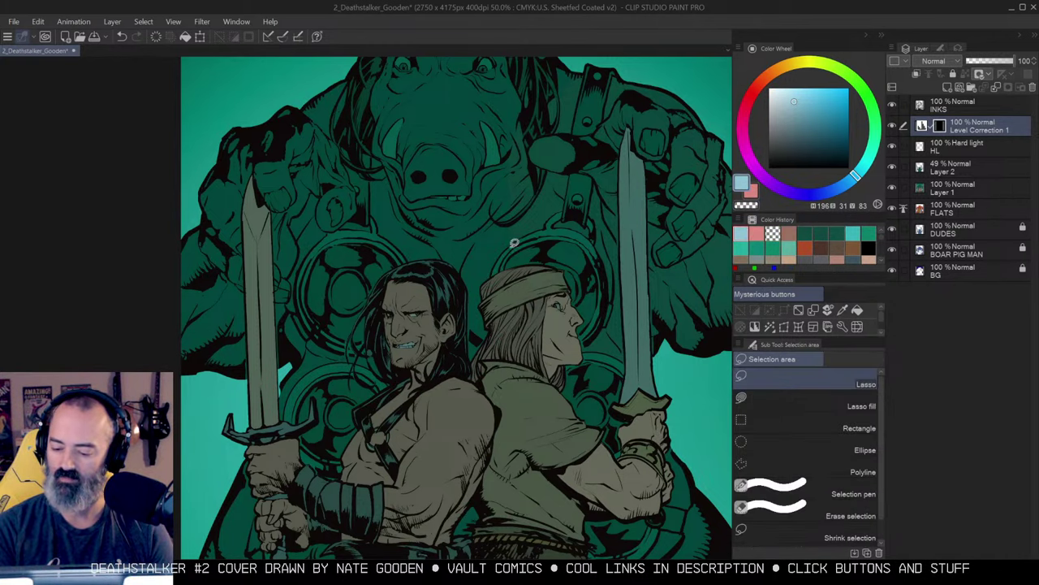
key(b)
mouse_move(485, 99)
mouse_down()
mouse_move(471, 165)
mouse_move(561, 114)
mouse_move(666, 104)
mouse_up()
mouse_move(568, 245)
mouse_down()
mouse_move(519, 293)
mouse_move(569, 323)
mouse_move(524, 341)
mouse_move(511, 398)
mouse_move(567, 439)
mouse_up()
key(alt+space)
click(631, 268)
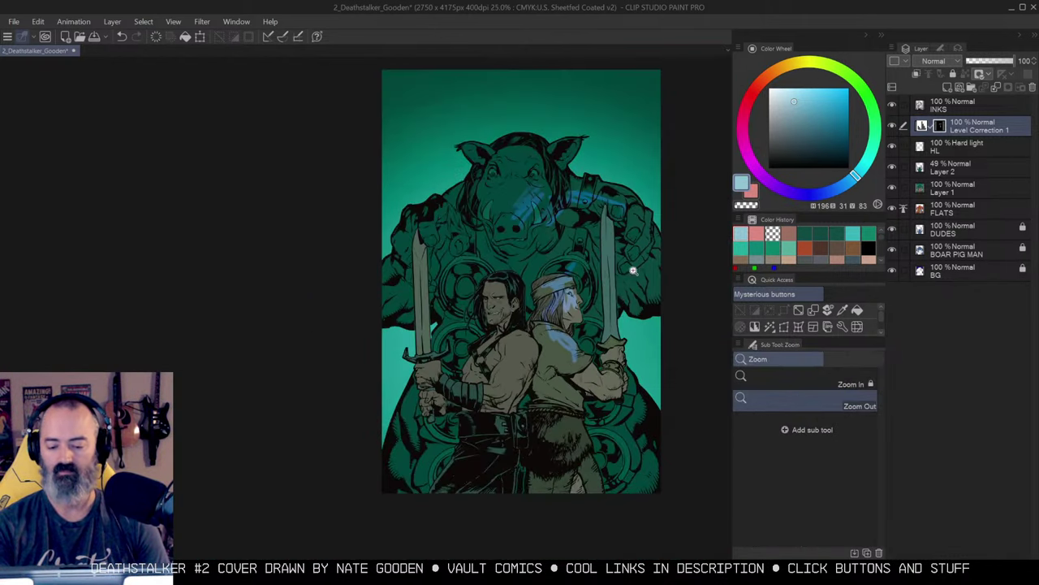
key(ctrl+z)
key(ctrl+z)
key(ctrl+z)
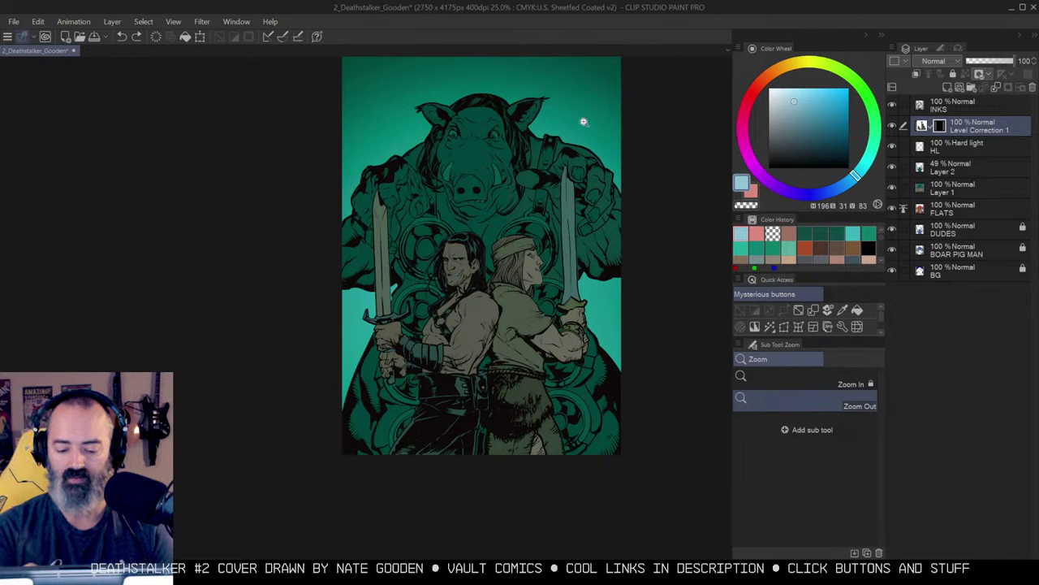
Try brushing blue light through the correction mask over the boar man's head and arms and down both warriors.
click(571, 167)
key(b)
mouse_move(479, 110)
mouse_down()
mouse_move(453, 112)
mouse_move(487, 109)
mouse_move(452, 175)
mouse_move(467, 199)
mouse_up()
mouse_move(568, 134)
mouse_down()
mouse_move(636, 207)
mouse_move(643, 235)
mouse_up()
drag(377, 169, 341, 205)
drag(385, 230, 347, 261)
drag(538, 274, 540, 310)
drag(479, 352, 458, 417)
drag(529, 349, 542, 369)
drag(599, 375, 605, 398)
drag(551, 458, 554, 484)
key(alt+space)
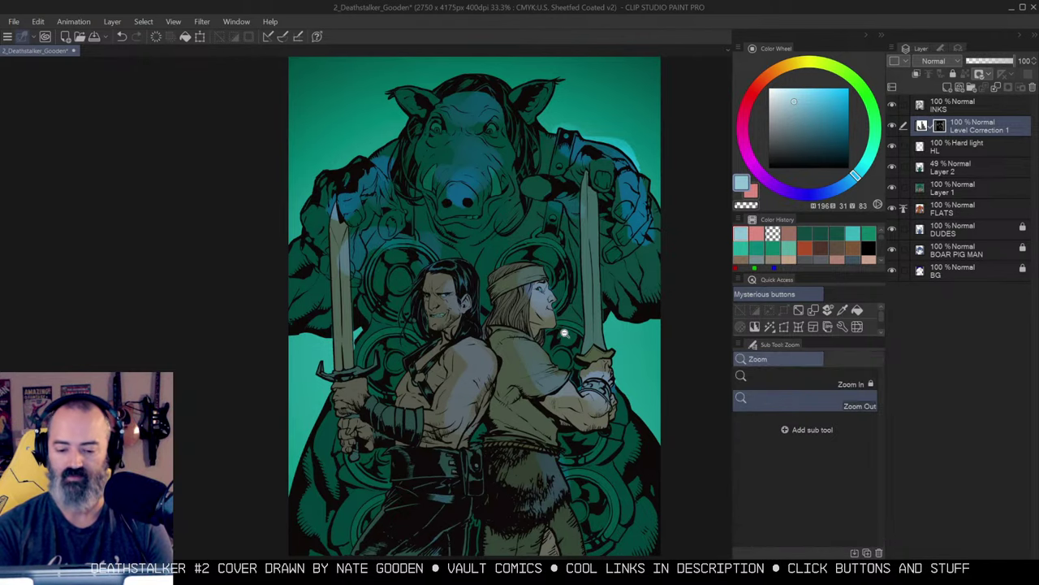
alt+click(565, 333)
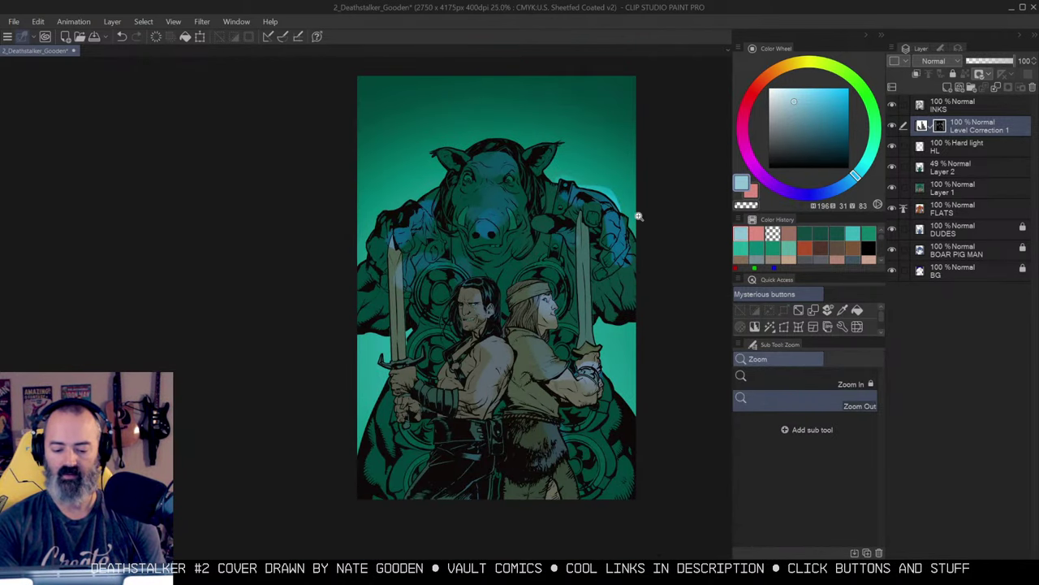
Try painting pale blue highlights on a new layer over the dark-haired warrior, and undo the strokes.
click(948, 87)
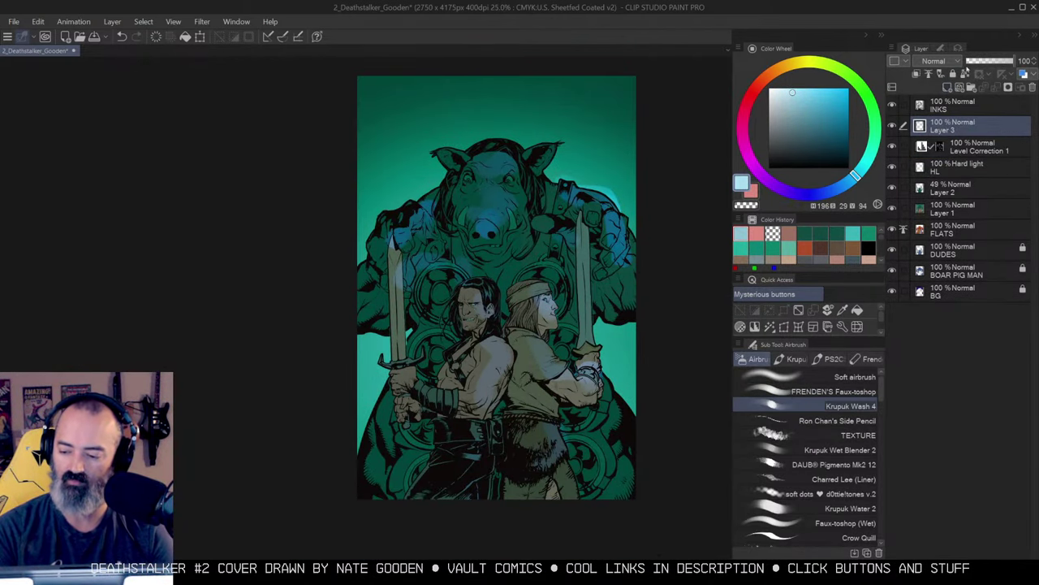
drag(466, 284, 438, 425)
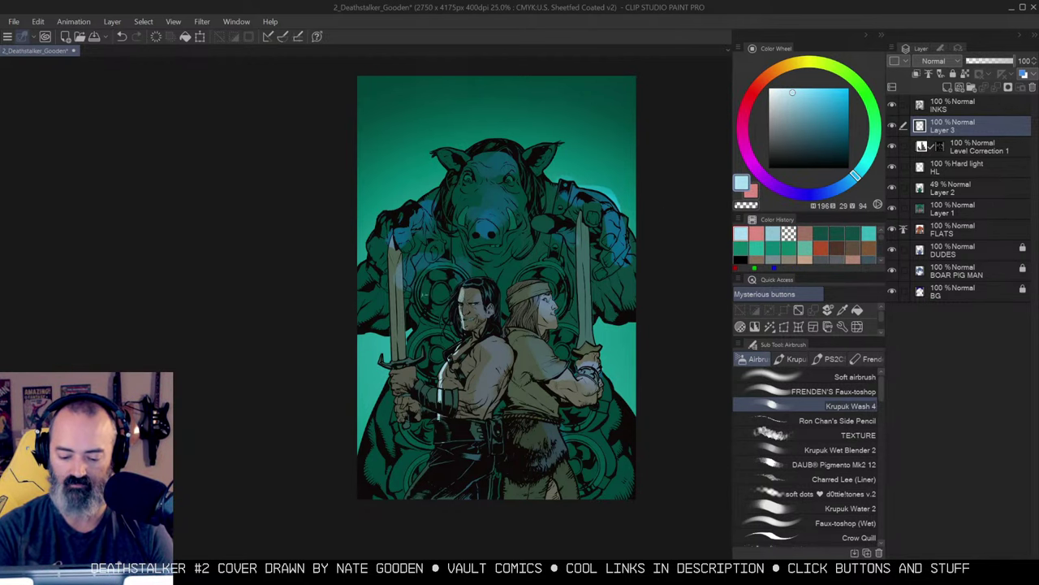
drag(515, 296, 512, 342)
key(ctrl+z)
key(ctrl+z)
key(ctrl+z)
key(ctrl+z)
key(ctrl+z)
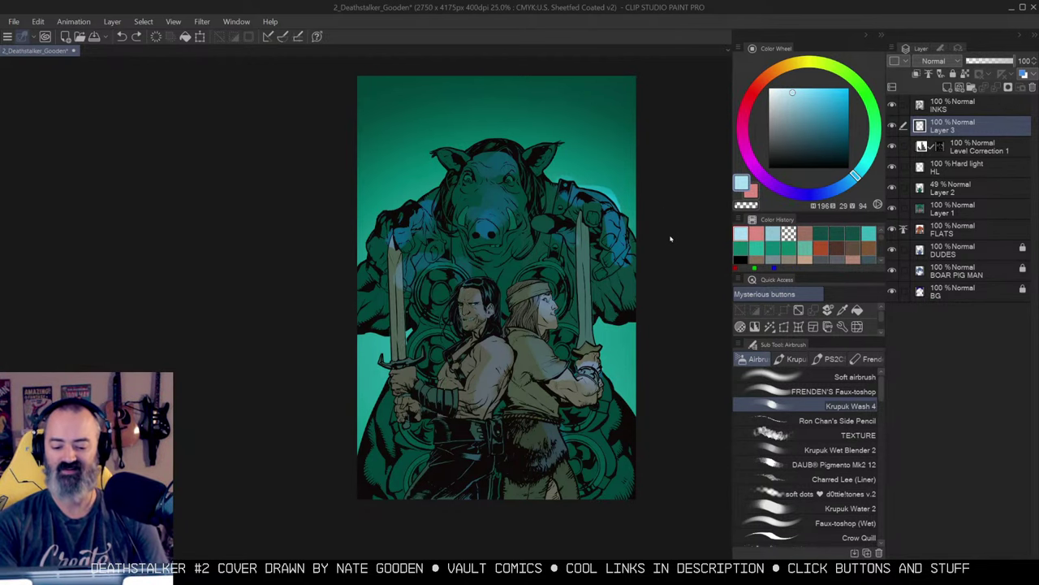
Undo the new layer and the blue light brushed onto the level correction mask.
key(slash)
click(534, 243)
drag(575, 250, 577, 233)
alt+click(555, 261)
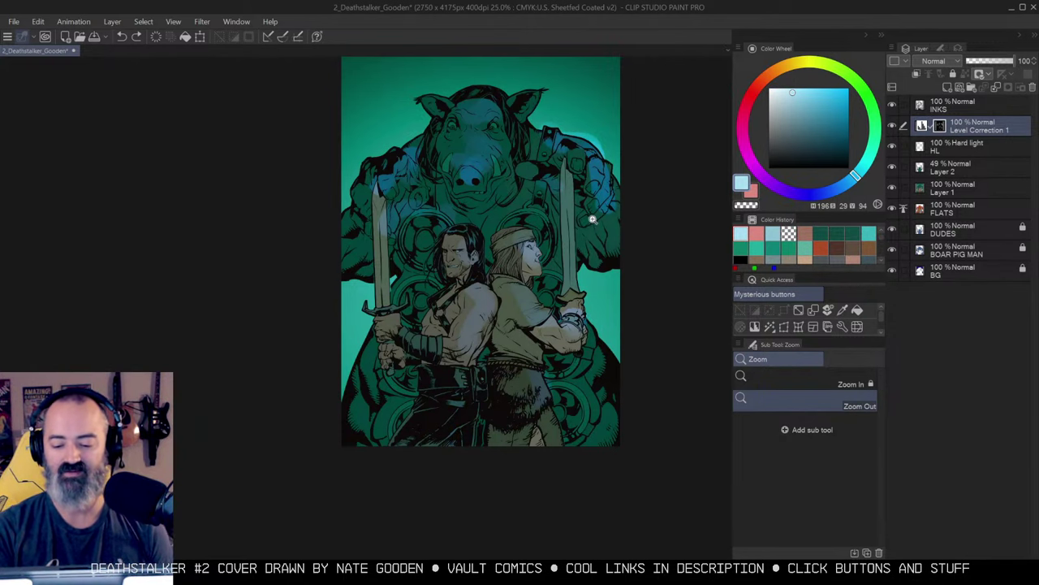
key(ctrl+z)
key(ctrl+z)
key(ctrl+z)
key(ctrl+z)
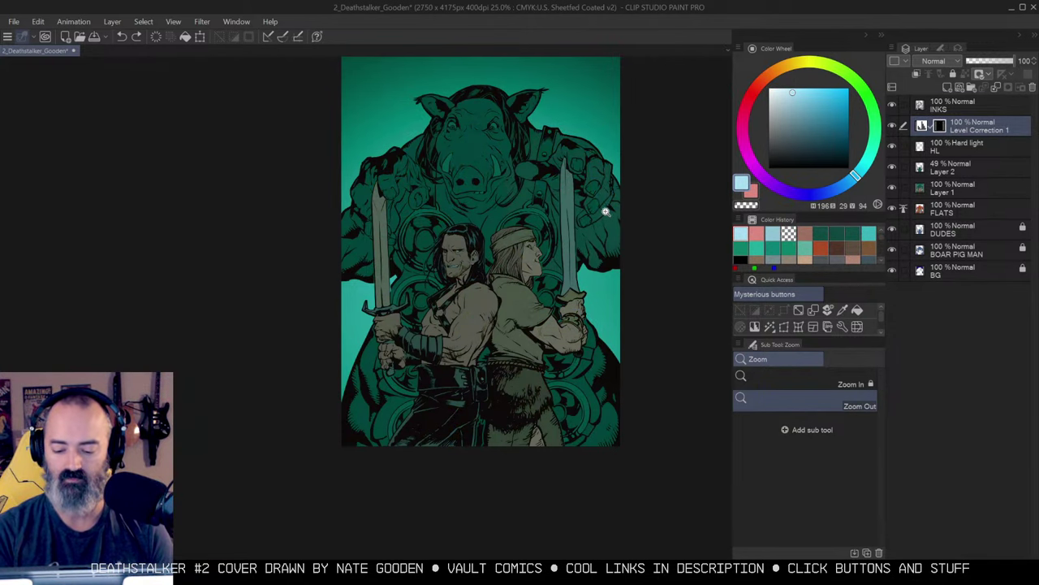
Lasso freehand highlight shapes along the outer edges of both of the boar man's ears.
click(529, 163)
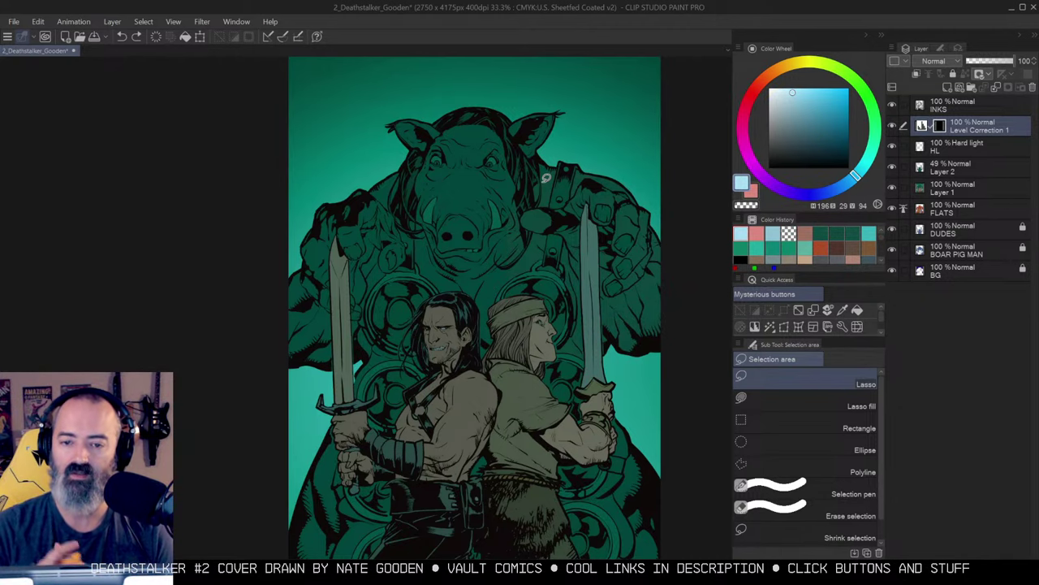
click(494, 203)
drag(519, 181, 536, 233)
click(536, 233)
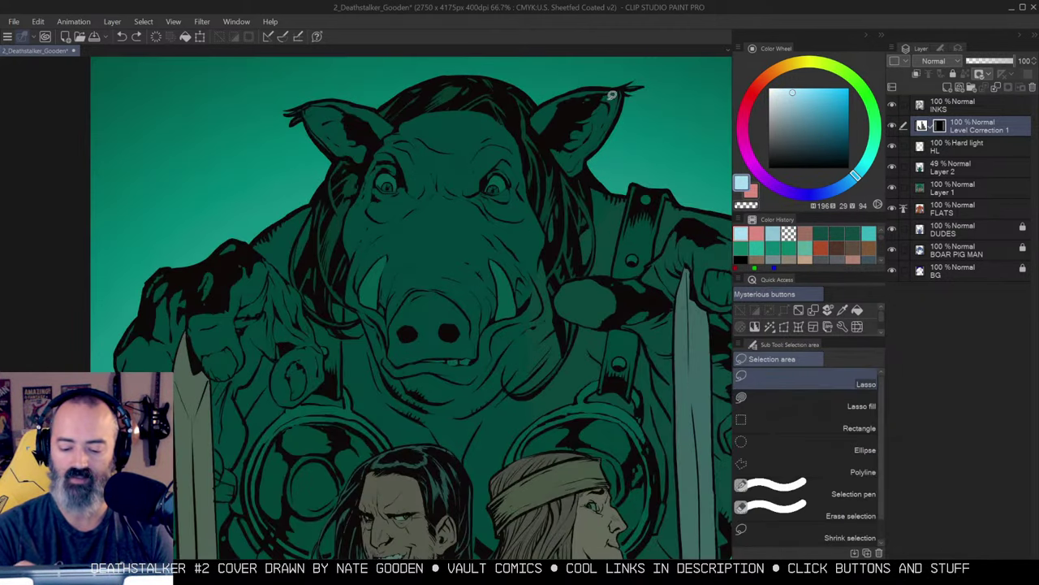
mouse_move(302, 102)
mouse_down()
mouse_move(343, 100)
mouse_move(393, 127)
mouse_move(315, 100)
mouse_move(376, 118)
mouse_up()
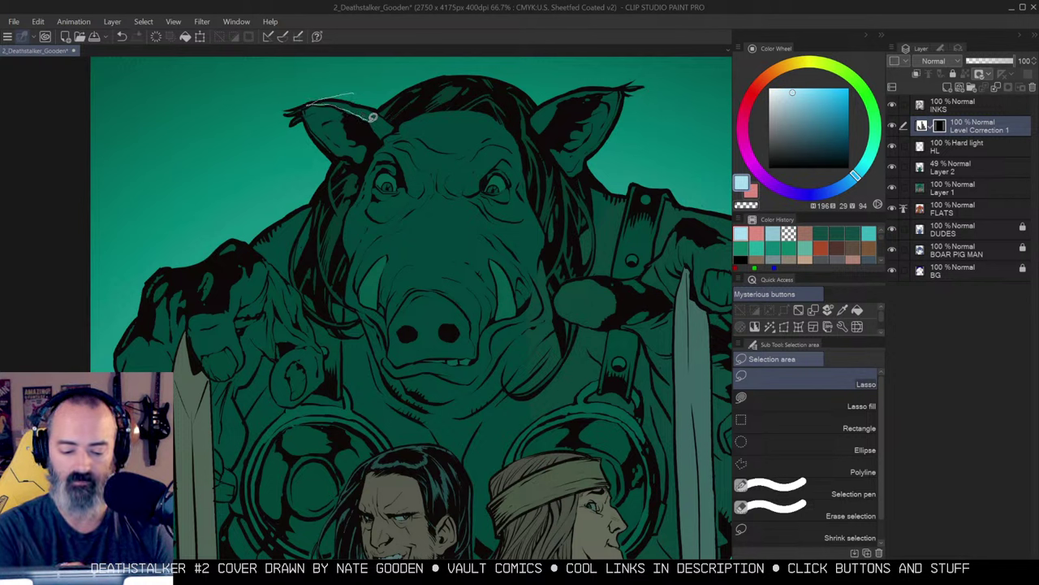
drag(384, 134, 355, 85)
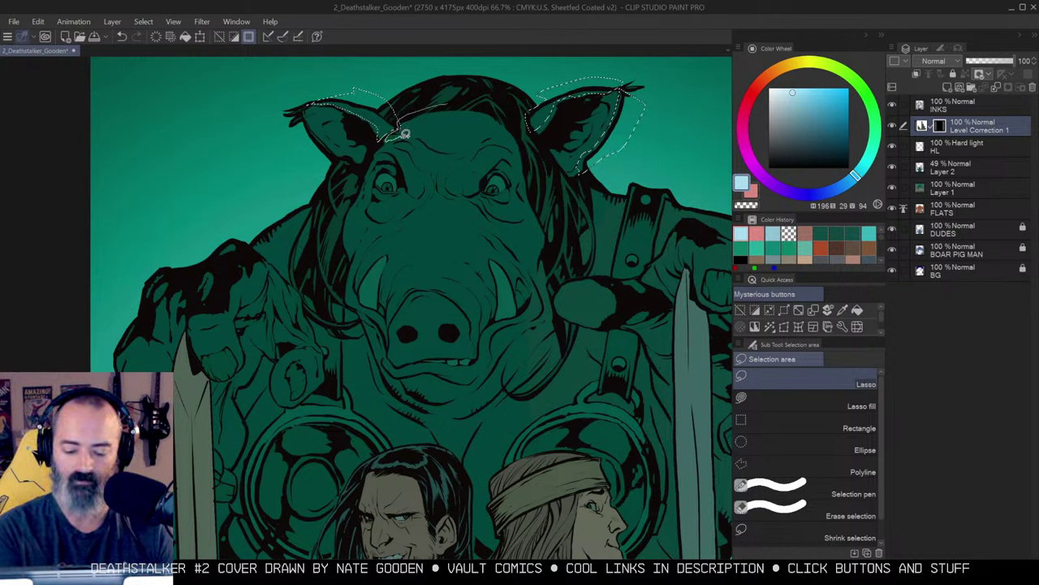
Add the boar man's forehead and brows to the lasso selection, leaving out the shadows along the wrinkles.
mouse_move(409, 168)
mouse_down()
mouse_move(431, 187)
mouse_move(469, 184)
mouse_move(510, 148)
mouse_move(446, 105)
mouse_up()
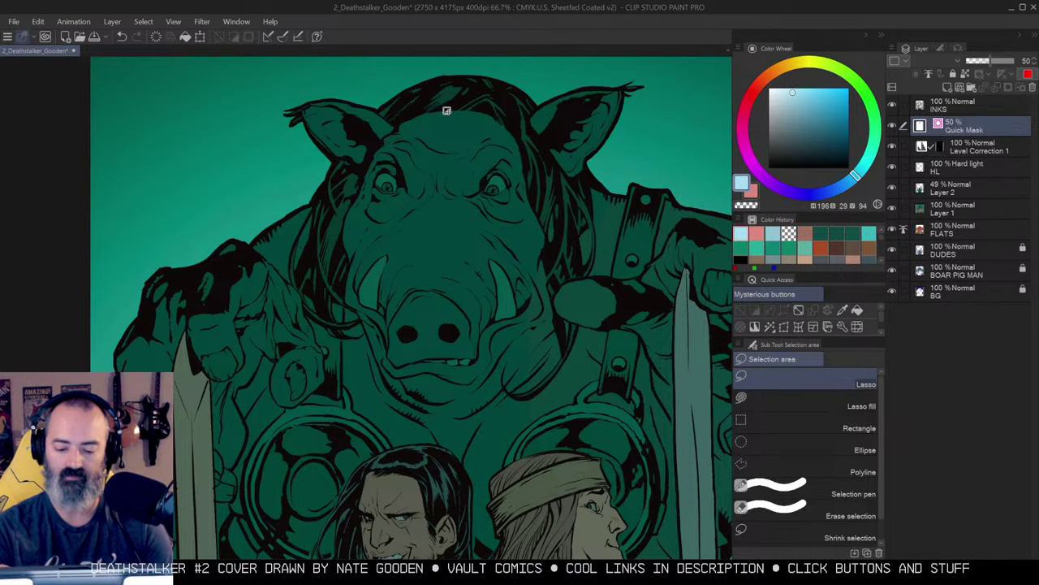
key(ctrl+space)
drag(465, 152, 490, 135)
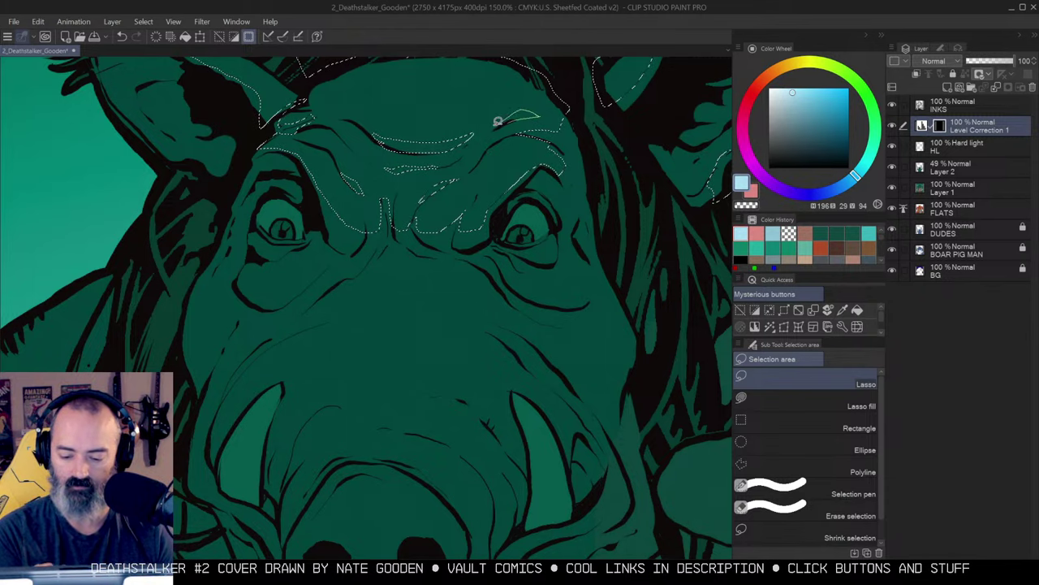
alt+click(506, 184)
ctrl+click(513, 191)
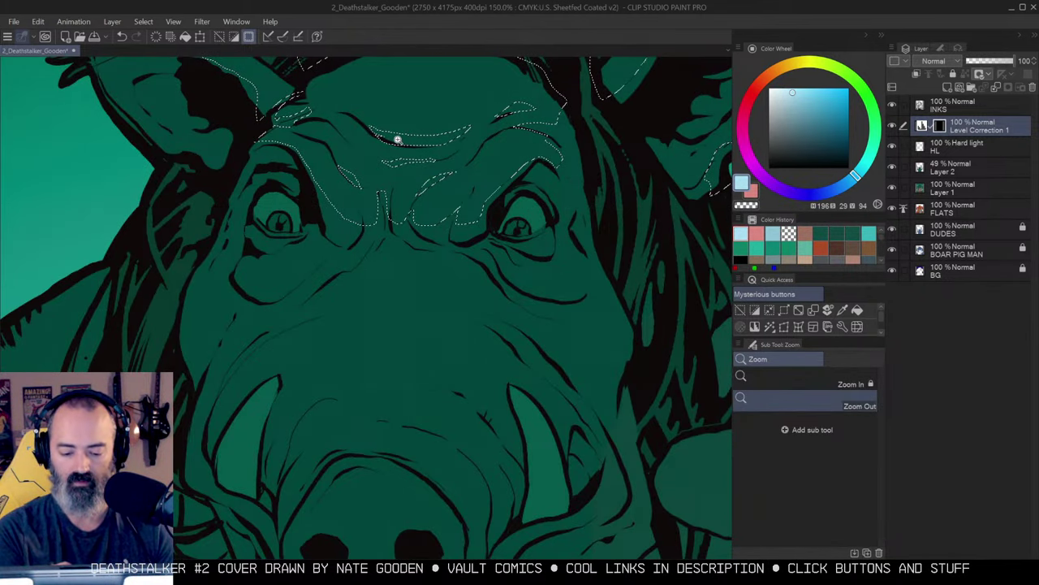
key(ctrl+space)
drag(375, 125, 447, 216)
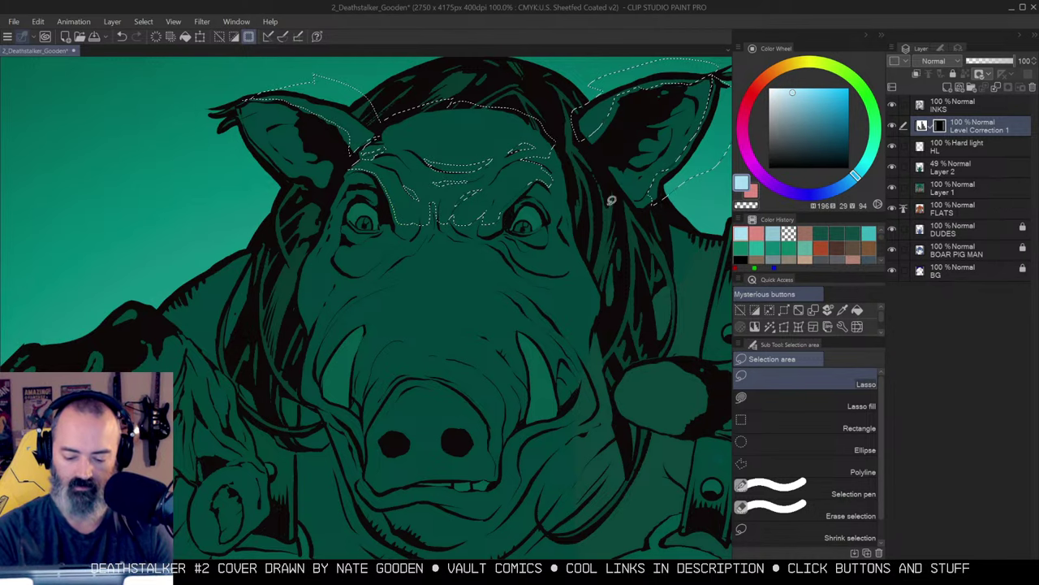
Add the bridge of the boar man's snout, the right cheek and the area under the right eye to the selection.
key(q)
key(q)
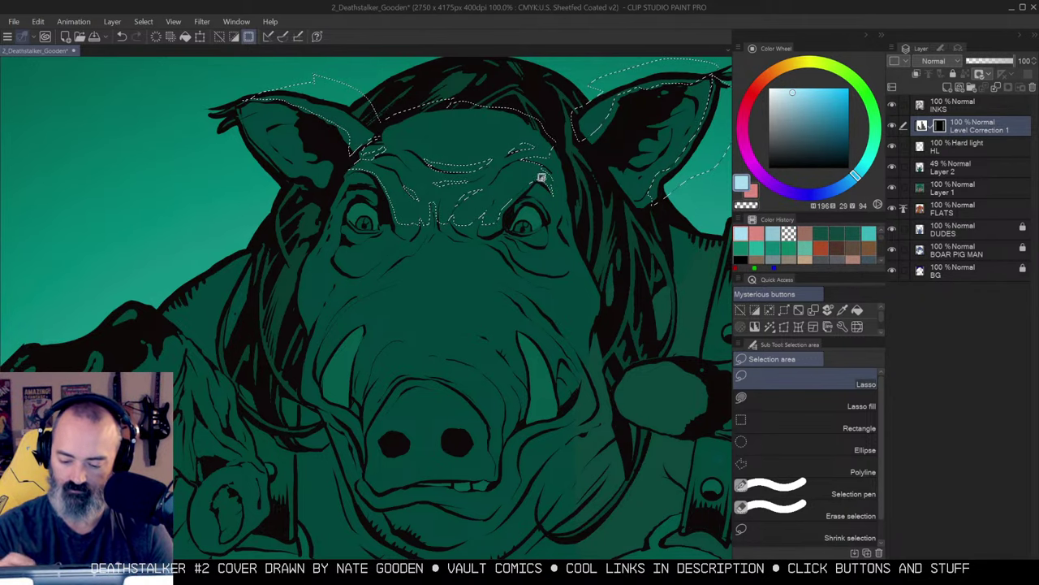
mouse_move(555, 219)
mouse_down()
mouse_move(549, 247)
mouse_move(512, 245)
mouse_move(572, 273)
mouse_move(542, 274)
mouse_move(505, 244)
mouse_up()
mouse_move(405, 257)
mouse_down()
mouse_move(413, 279)
mouse_move(355, 300)
mouse_move(336, 332)
mouse_move(338, 367)
mouse_move(376, 364)
mouse_move(372, 388)
mouse_move(418, 375)
mouse_move(485, 402)
mouse_move(513, 398)
mouse_move(553, 364)
mouse_move(557, 331)
mouse_move(581, 318)
mouse_move(600, 286)
mouse_move(564, 219)
mouse_up()
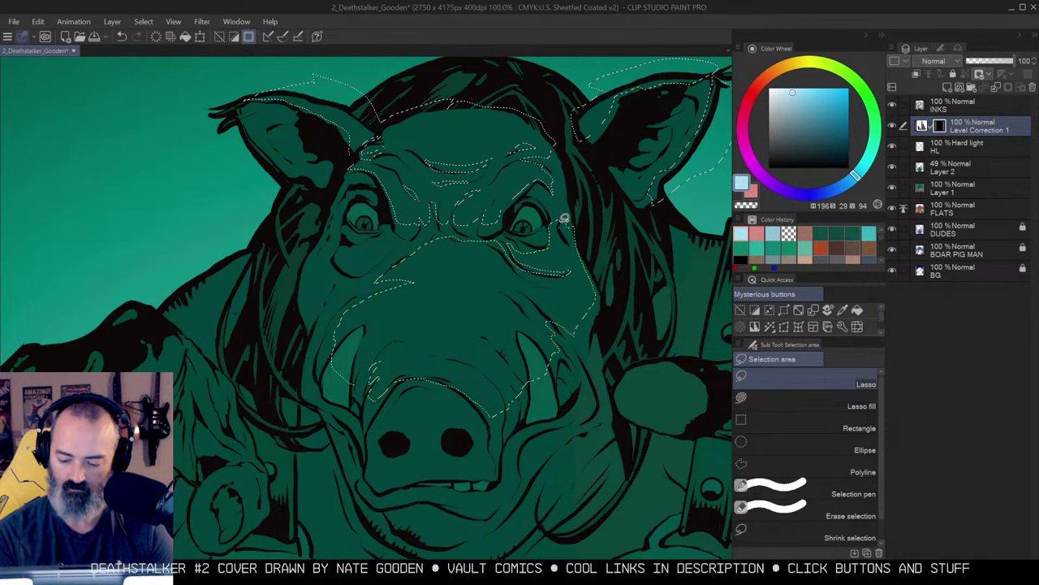
Examine the boar man's selected face shapes against the whole figure and the two warriors below.
key(alt+space)
click(543, 275)
click(544, 277)
click(546, 280)
alt+click(518, 307)
alt+click(525, 305)
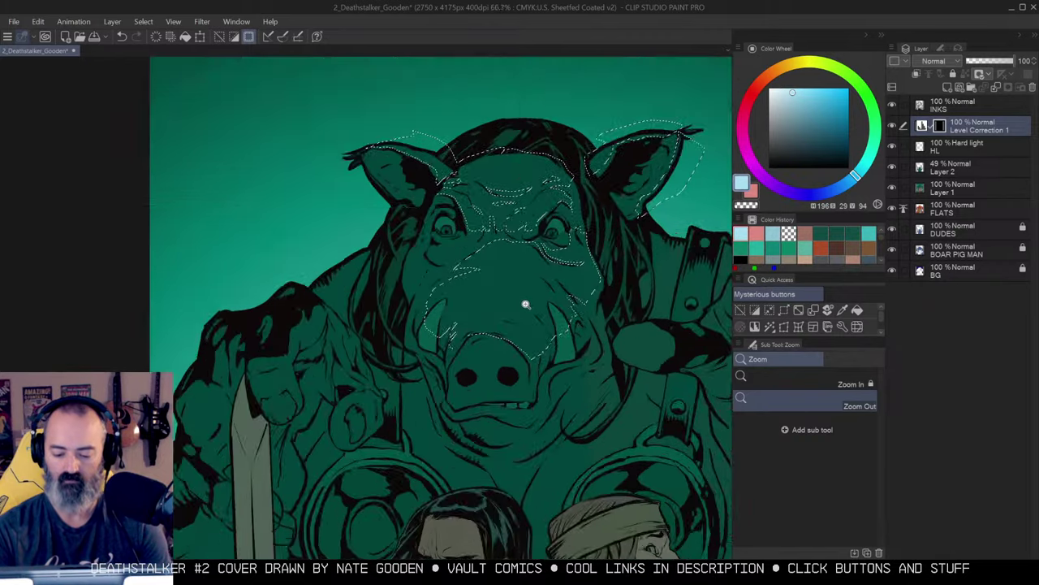
scroll(526, 305, up, 3)
scroll(517, 269, down, 3)
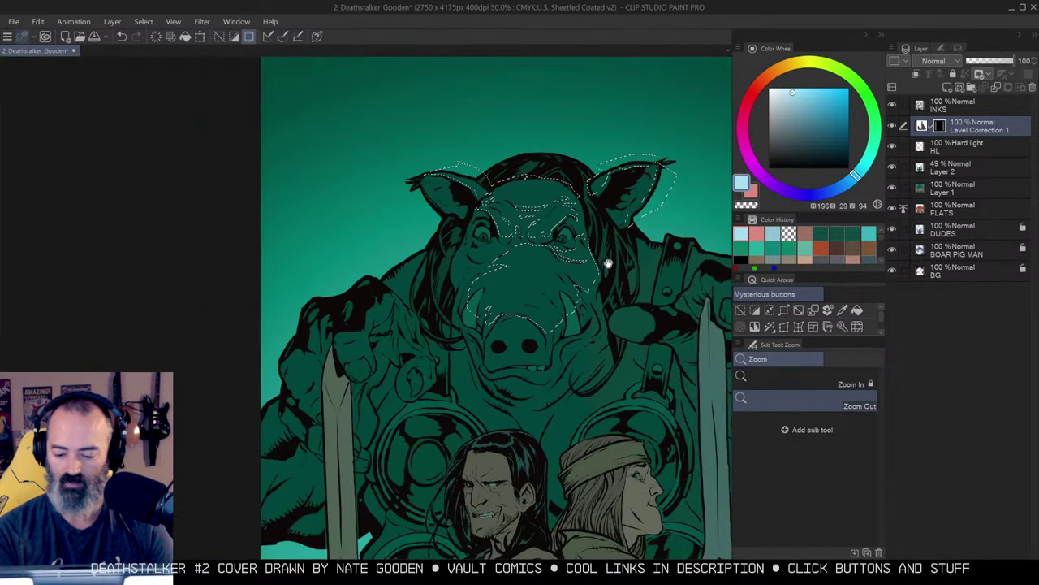
drag(607, 264, 564, 200)
drag(623, 307, 612, 235)
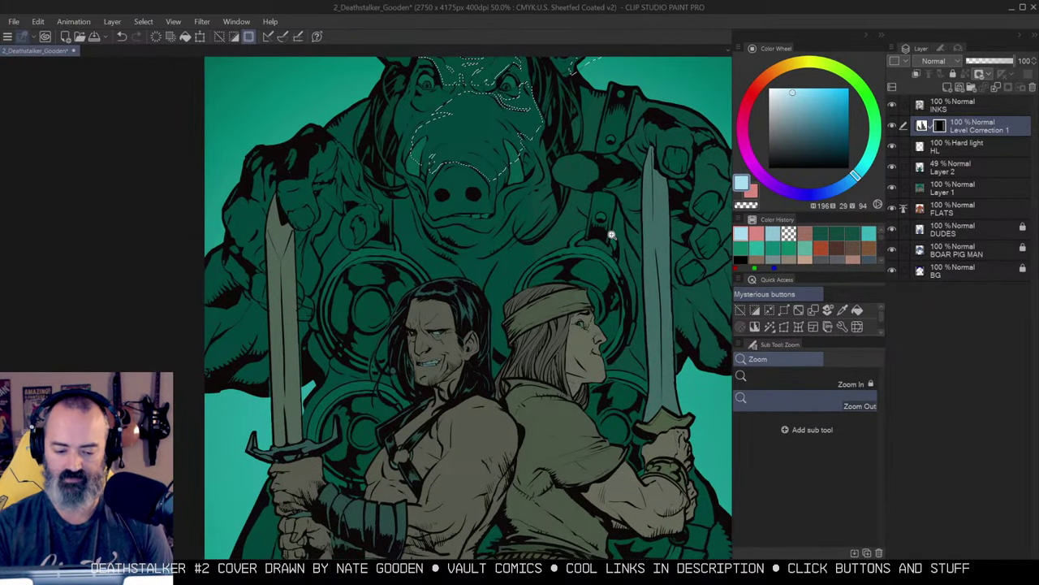
scroll(634, 217, up, 2)
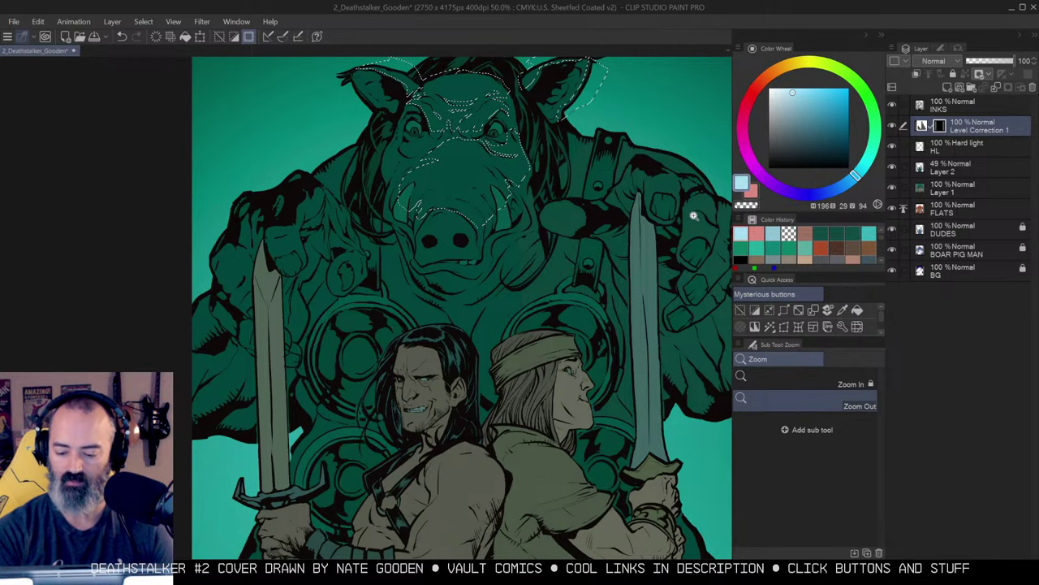
scroll(609, 183, down, 1)
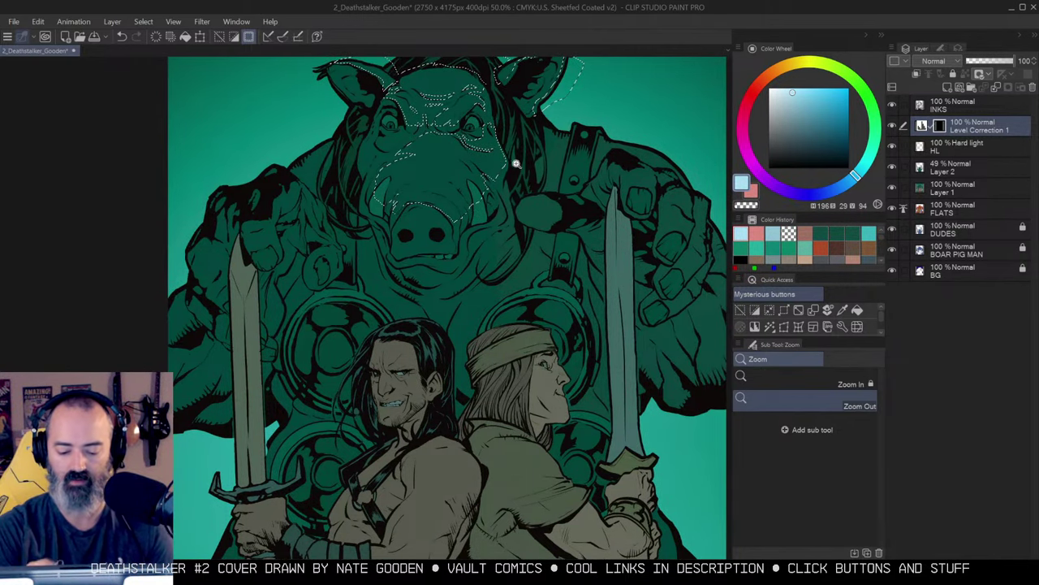
Add the pouch under the boar man's left eye and the cheek strip beside it to the selection.
click(493, 174)
drag(492, 200, 496, 218)
key(q)
key(q)
key(m)
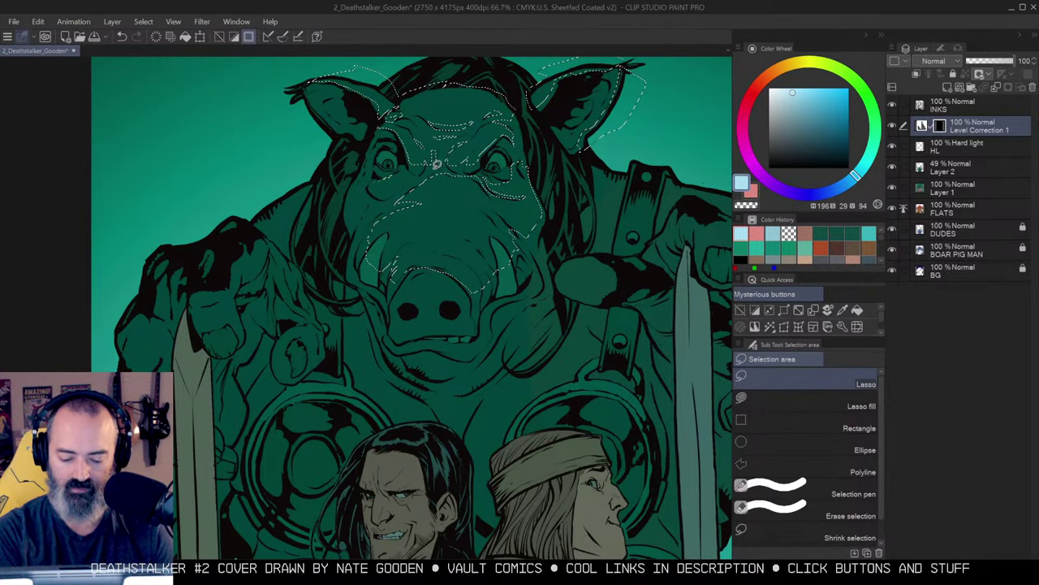
scroll(436, 164, up, 1)
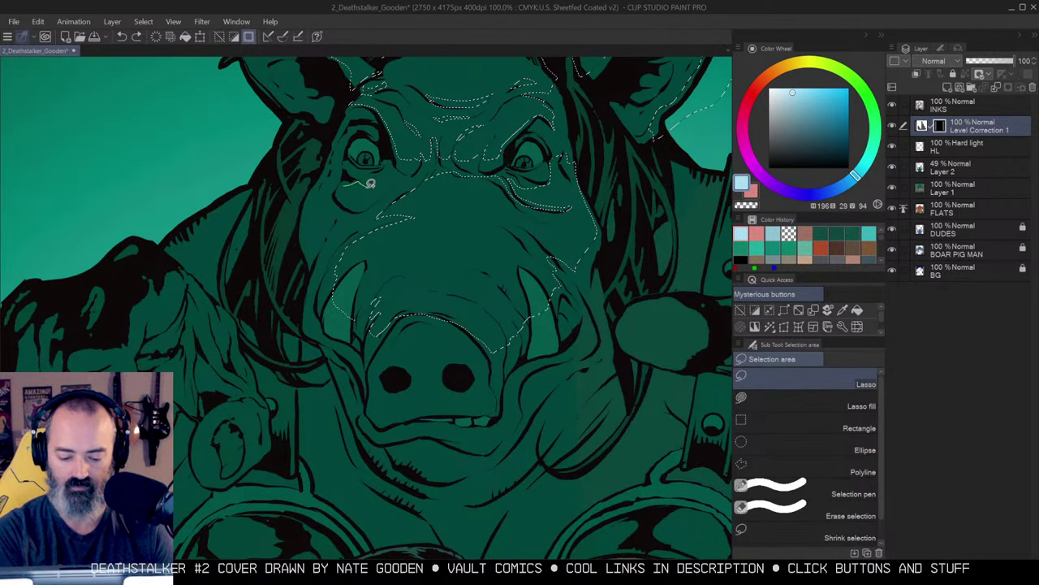
drag(395, 183, 402, 174)
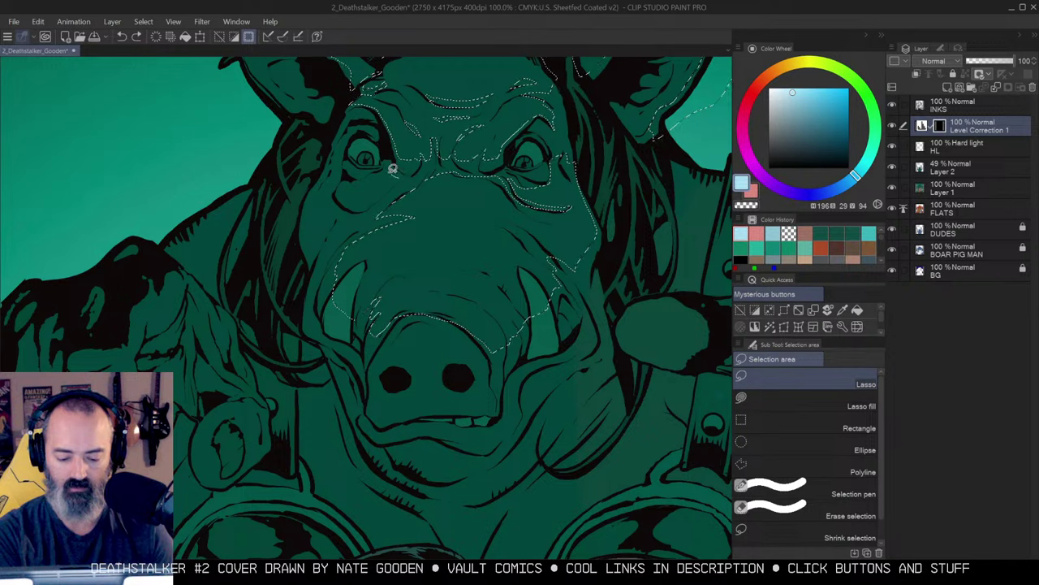
drag(404, 176, 404, 188)
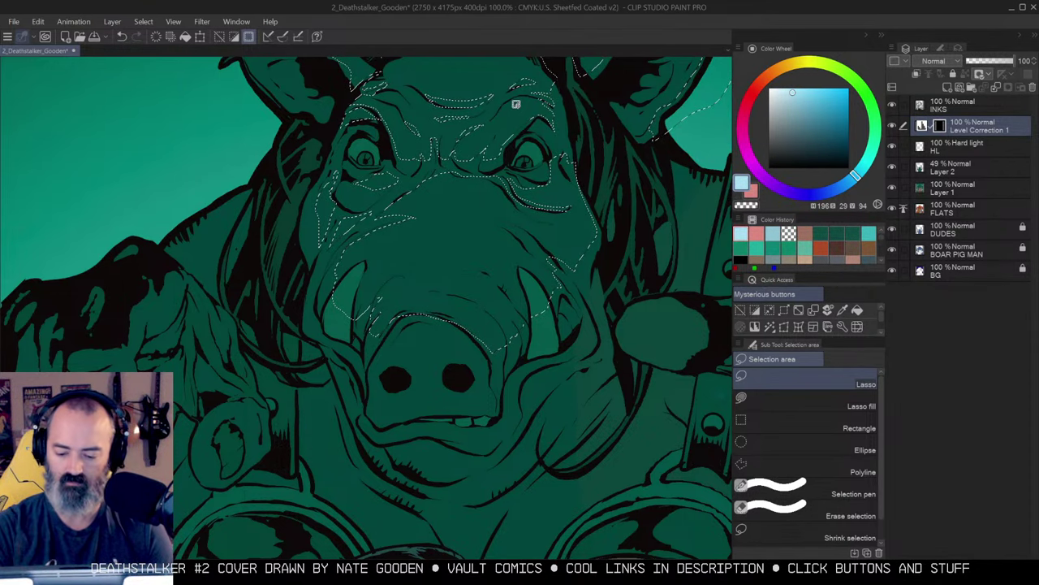
Add the folds around the boar man's right tusk, the jowl below it and the corner of the mouth to the selection.
key(z)
click(555, 249)
key(q)
key(q)
drag(616, 253, 631, 191)
alt+click(591, 228)
key(l)
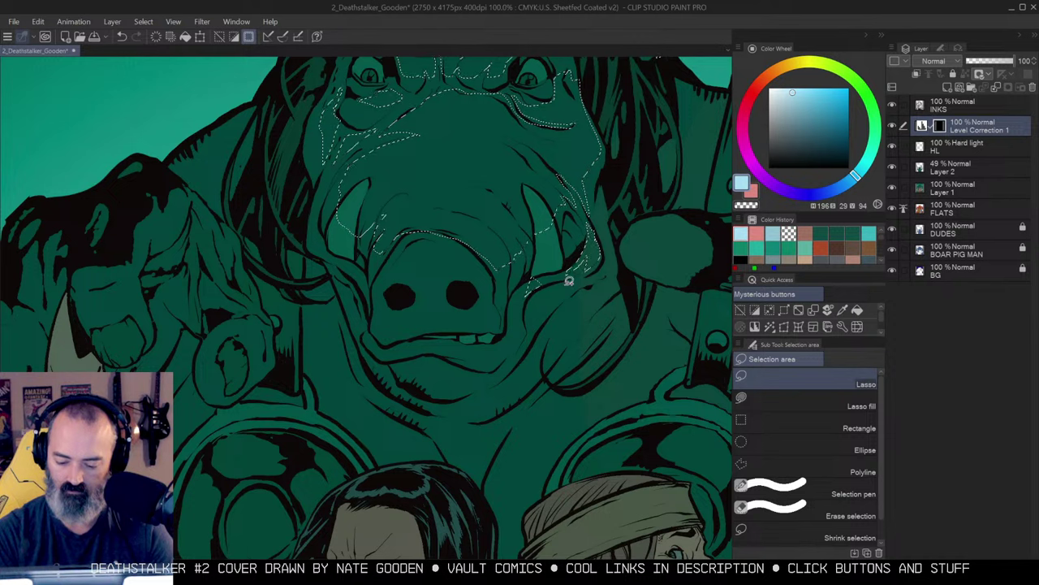
mouse_move(580, 285)
mouse_down()
mouse_move(549, 315)
mouse_move(520, 308)
mouse_up()
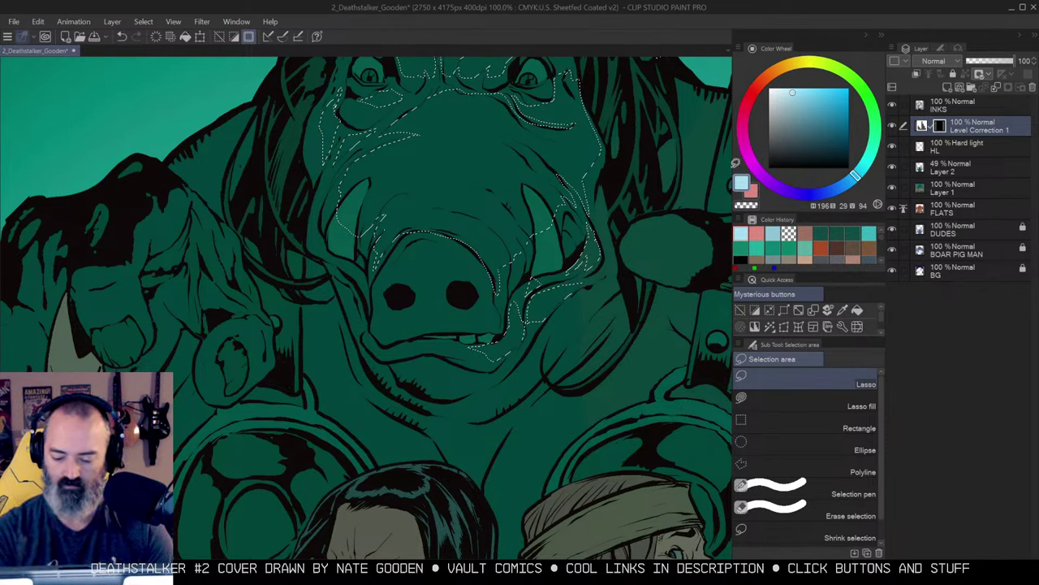
Add the boar man's chin below the lower lip and the outer edge of the muzzle around the left tusk to the selection.
key(q)
key(q)
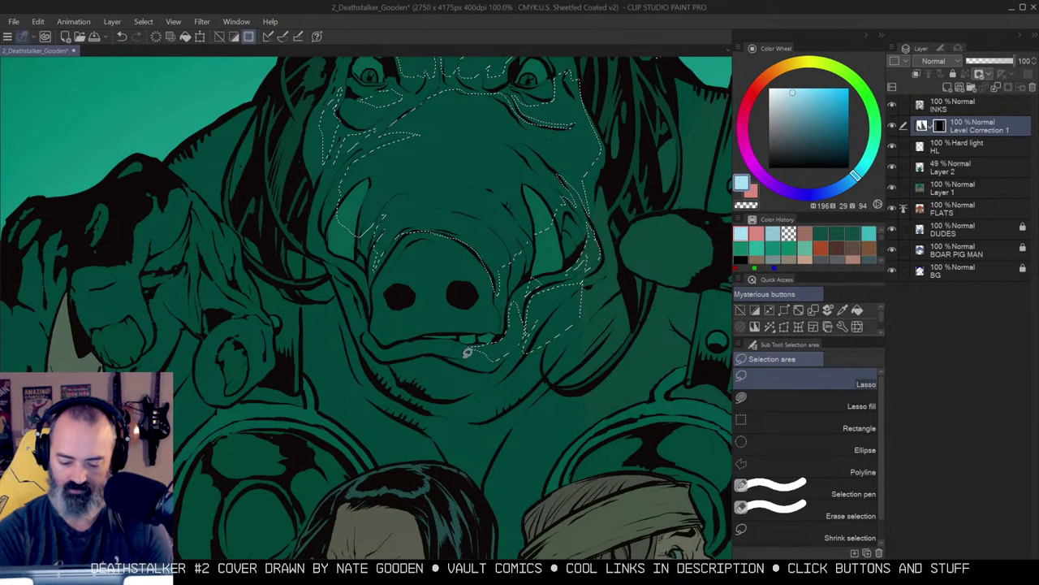
mouse_move(461, 363)
mouse_down()
mouse_move(414, 369)
mouse_move(475, 375)
mouse_up()
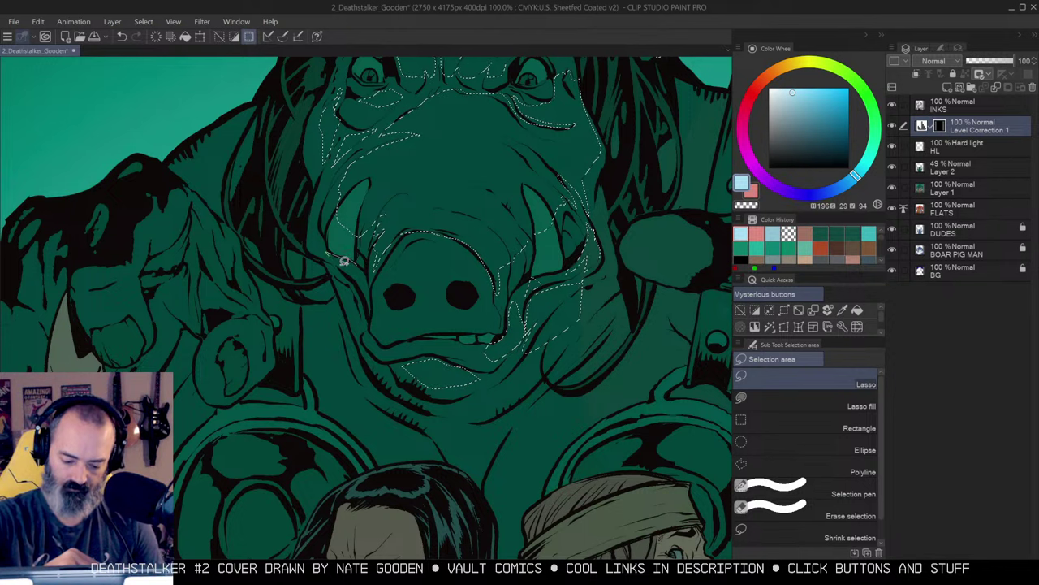
drag(377, 292, 317, 203)
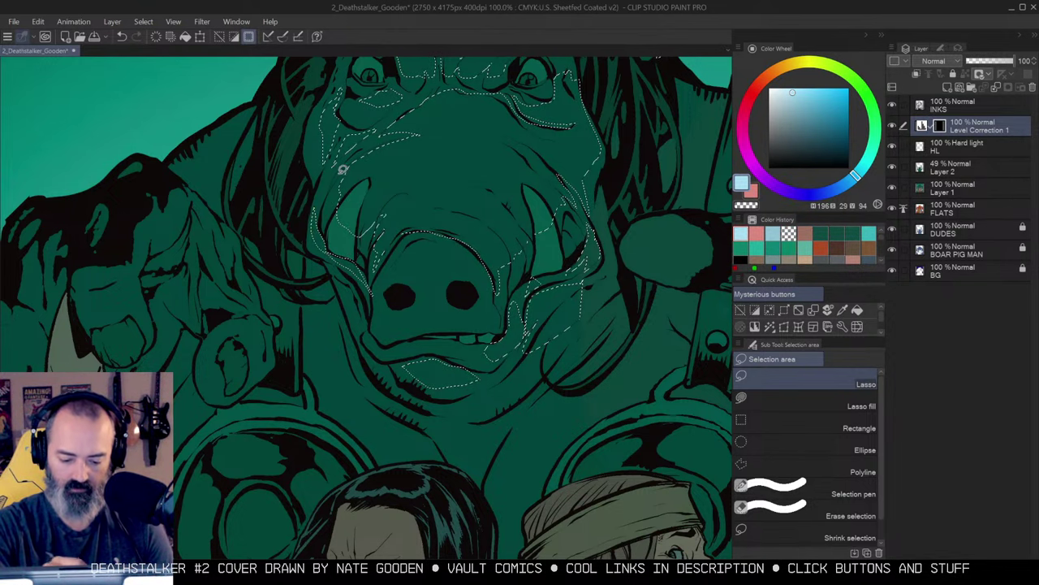
Add thin highlight slivers along the wrinkles on top of the boar man's snout to the selection.
drag(447, 130, 466, 253)
alt+click(555, 243)
alt+click(555, 244)
key(q)
key(q)
scroll(622, 242, up, 4)
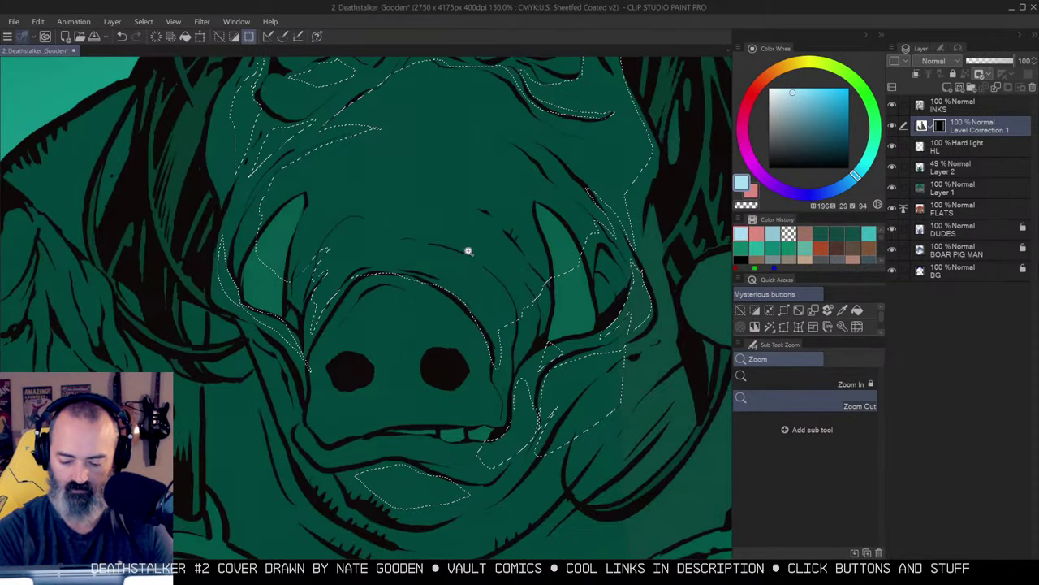
drag(432, 243, 500, 270)
drag(453, 234, 462, 211)
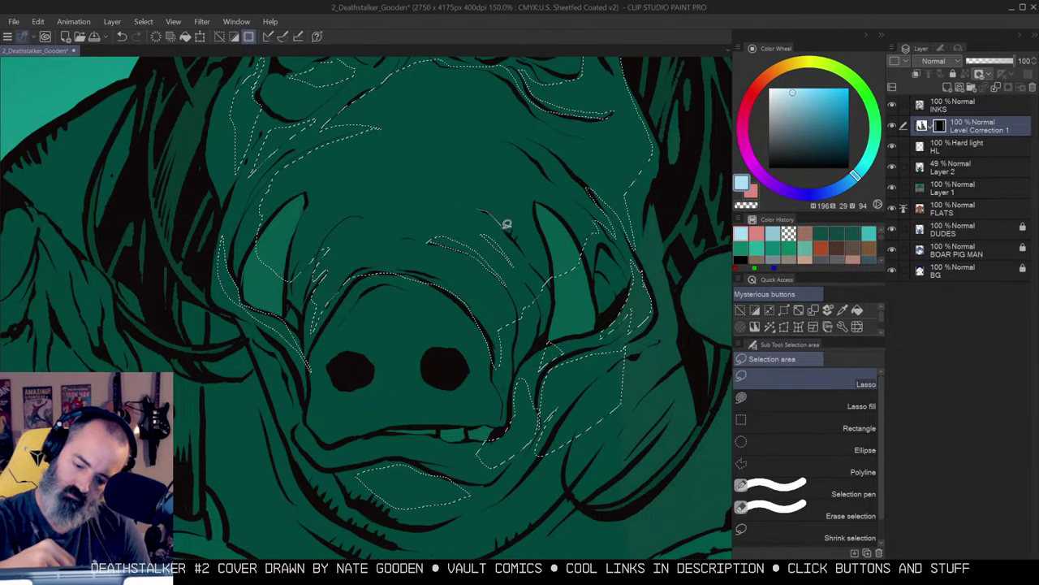
key(ctrl+m)
key(ctrl+m)
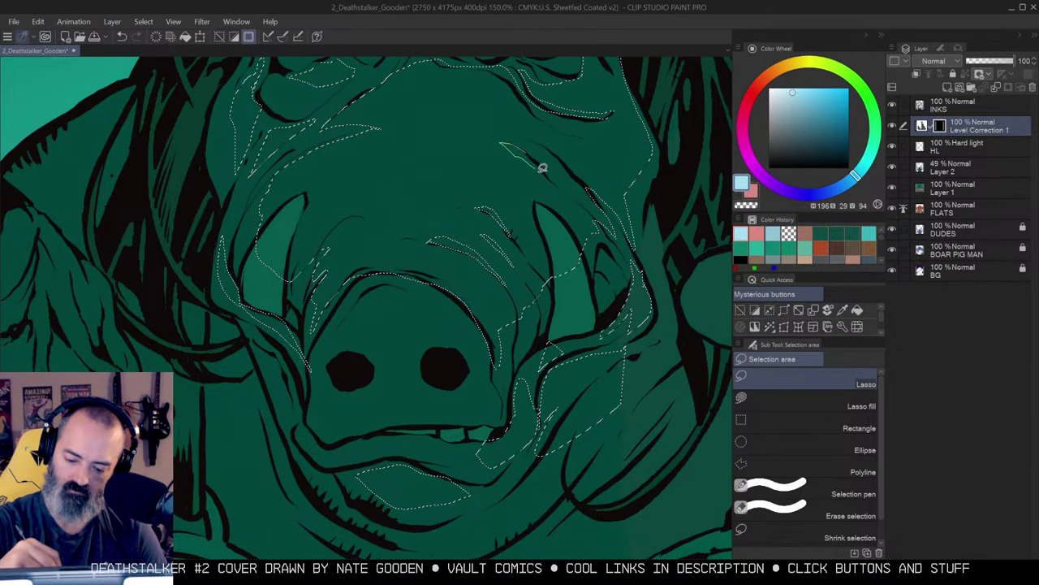
key(alt+space)
click(569, 209)
click(569, 210)
click(568, 209)
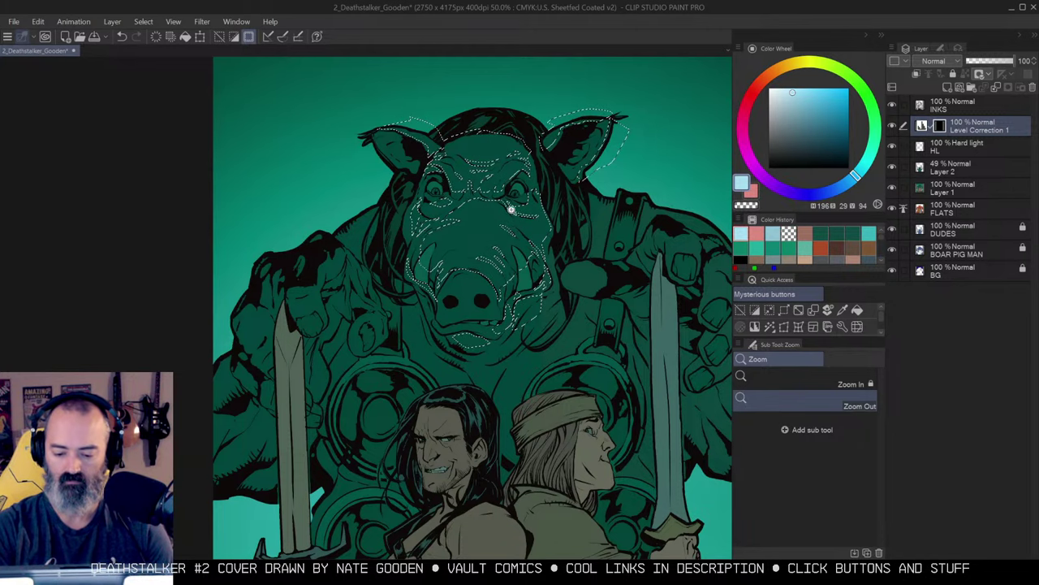
Hide the outline of the finished face selection and choose the Krupuk Wash 4 brush.
key(ctrl+m)
key(ctrl+m)
key(w)
key(ctrl+m)
key(ctrl+m)
key(ctrl+d)
key(b)
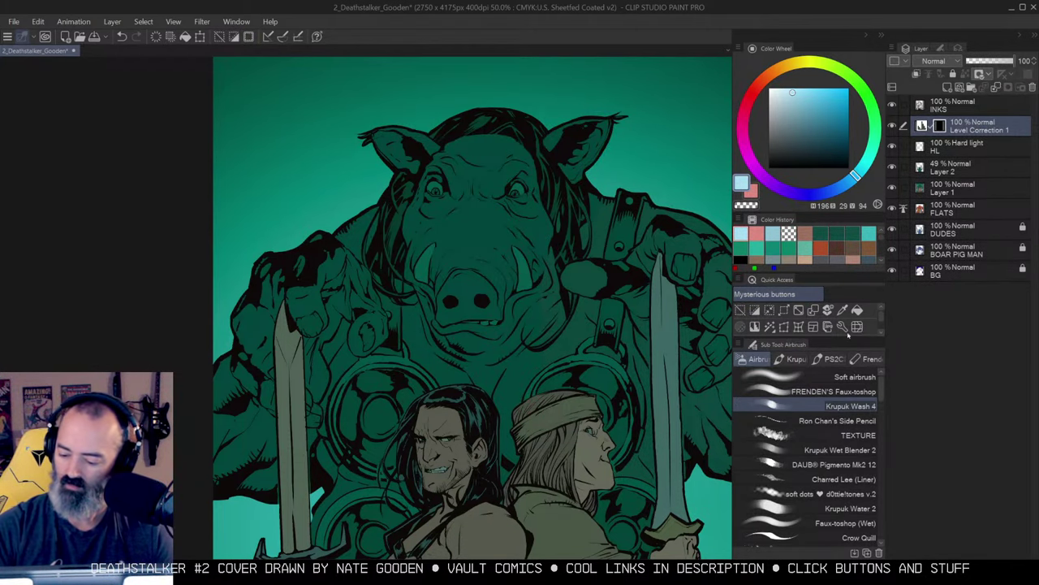
click(853, 377)
click(857, 409)
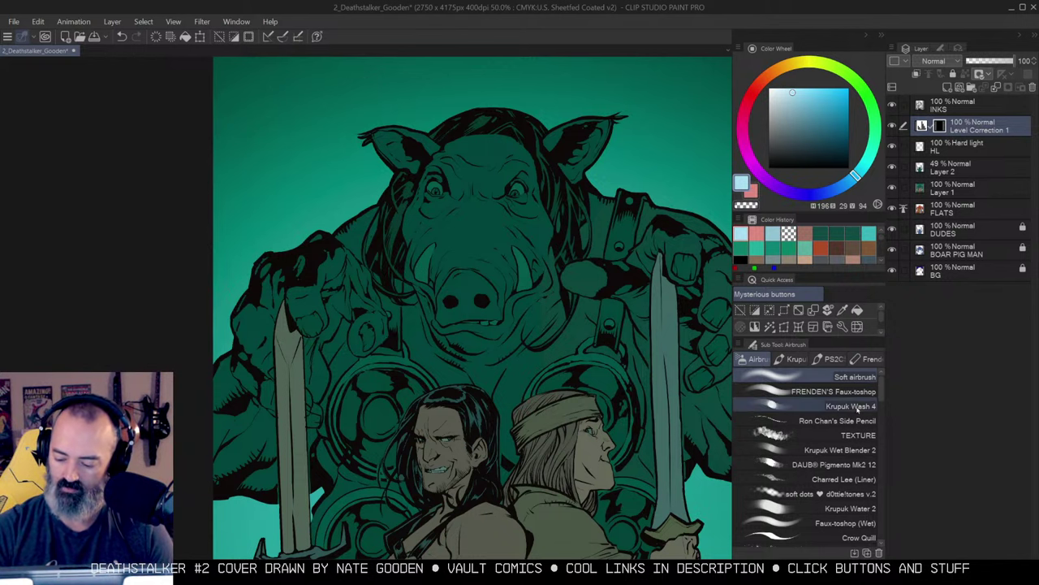
click(857, 408)
Brush the blue light into the level correction mask across the boar man's forehead, snout, cheeks and ears.
mouse_move(551, 138)
mouse_down()
mouse_move(528, 168)
mouse_move(465, 199)
mouse_move(495, 226)
mouse_move(518, 225)
mouse_move(457, 251)
mouse_move(478, 276)
mouse_move(457, 240)
mouse_move(532, 261)
mouse_move(558, 206)
mouse_move(520, 242)
mouse_move(502, 321)
mouse_move(534, 222)
mouse_move(527, 178)
mouse_move(582, 132)
mouse_move(512, 157)
mouse_up()
key(alt+space)
alt+click(539, 220)
ctrl+click(562, 225)
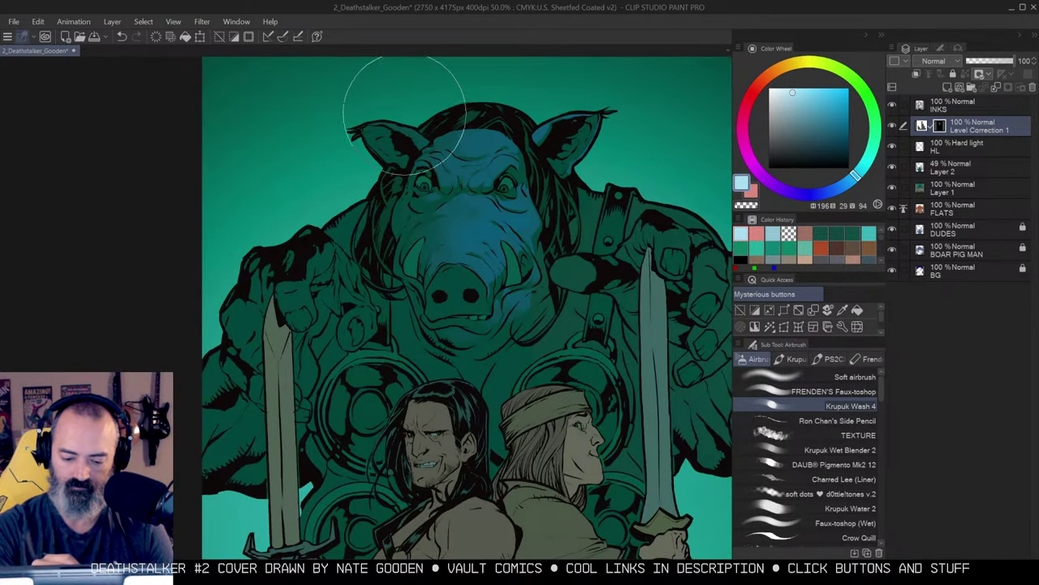
mouse_move(437, 218)
mouse_down()
mouse_move(393, 216)
mouse_move(453, 197)
mouse_move(506, 229)
mouse_move(510, 272)
mouse_up()
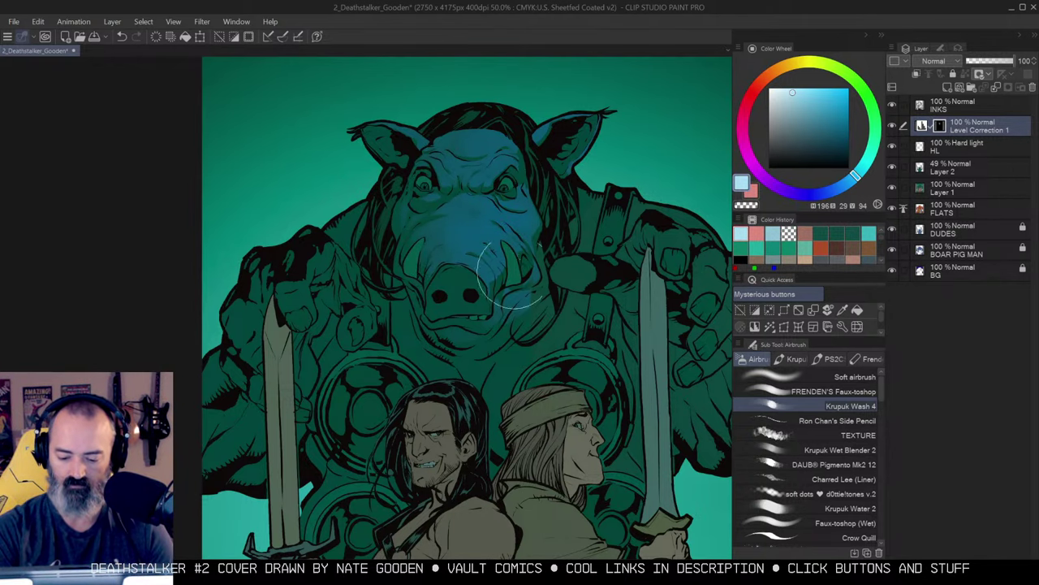
alt+click(523, 263)
click(528, 273)
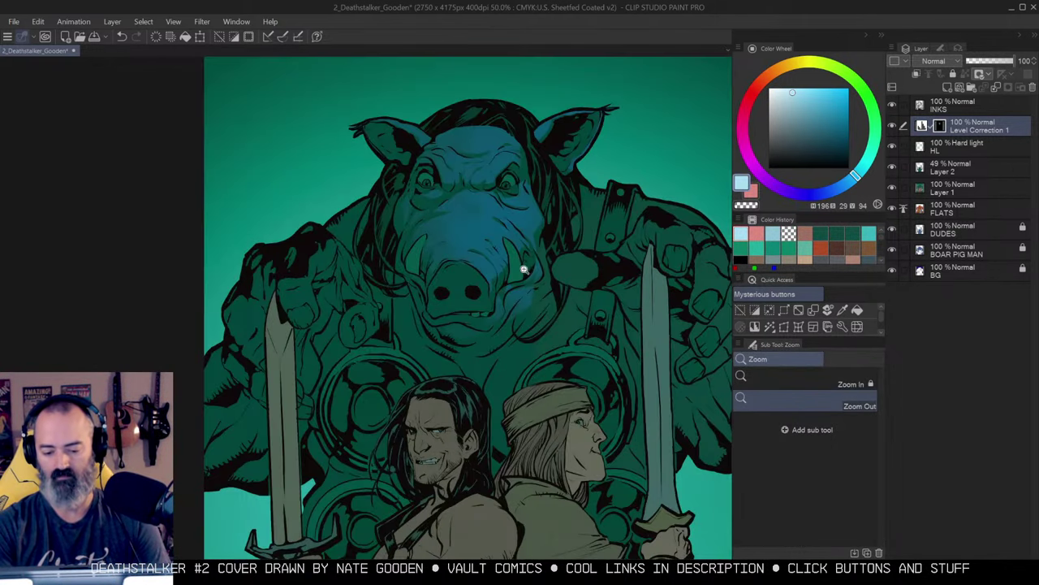
Lasso the lower lid area of each of the boar man's eyes and blend the mask there.
click(514, 191)
key(m)
drag(488, 193, 506, 177)
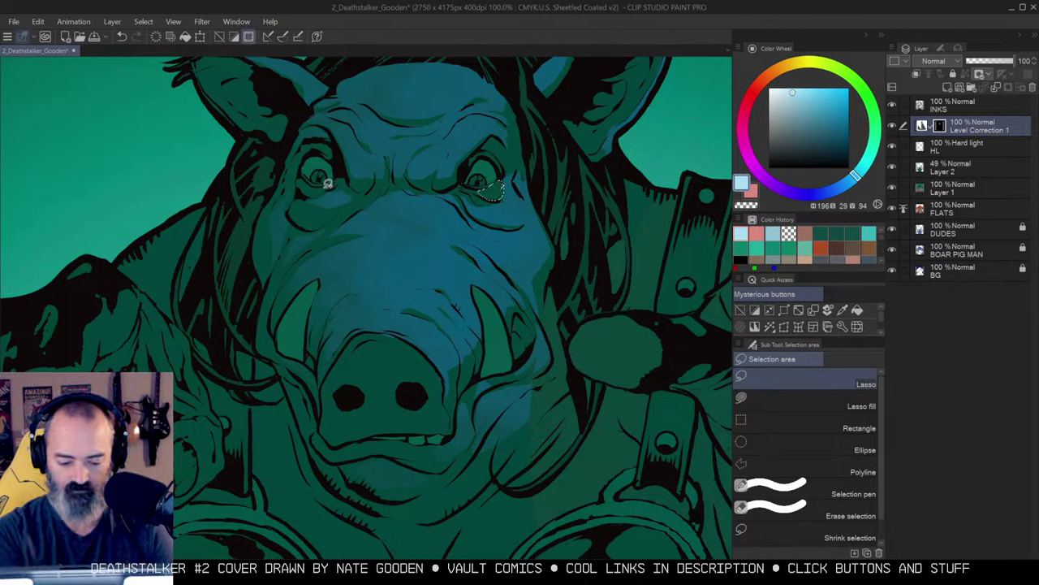
mouse_move(326, 187)
mouse_down()
mouse_move(298, 199)
mouse_move(302, 213)
mouse_move(335, 213)
mouse_up()
key(ctrl+d)
key(b)
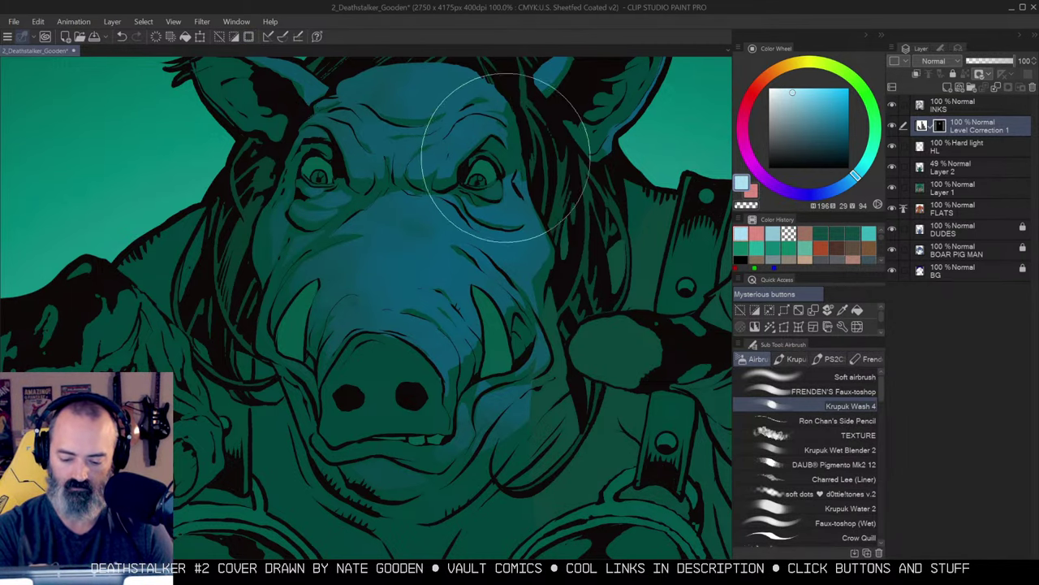
key(alt+space)
alt+click(535, 243)
drag(599, 285, 561, 244)
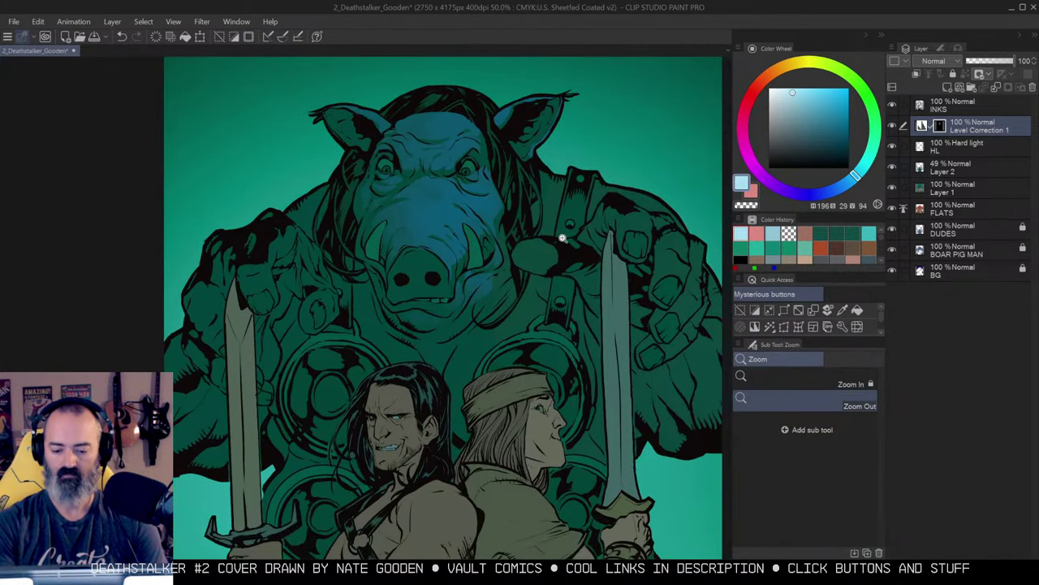
Auto-select the boar man's hair and paint blue highlight strands into it with Krupuk Wash 4.
ctrl+click(543, 186)
drag(542, 186, 602, 243)
key(m)
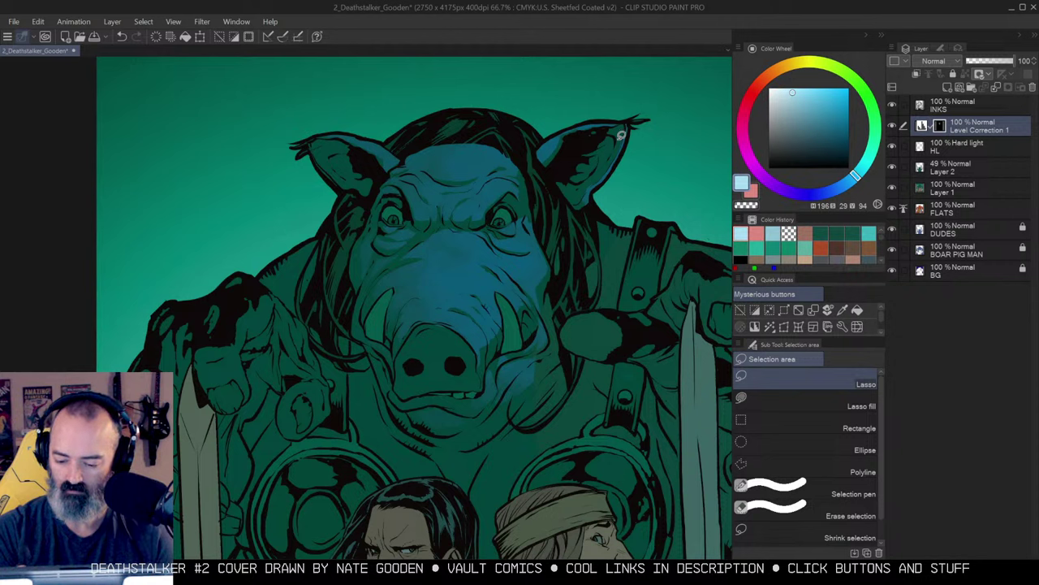
key(w)
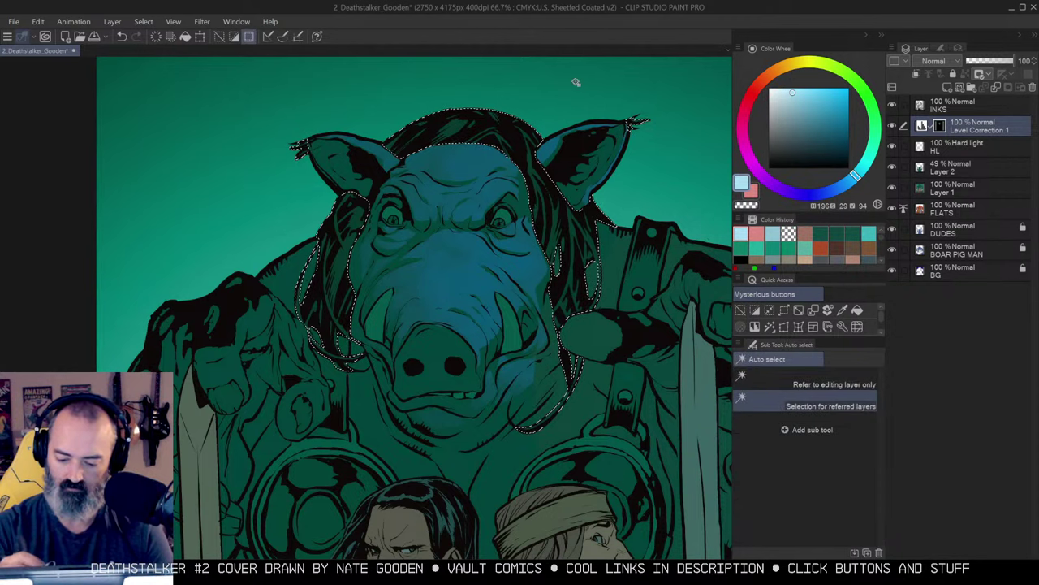
key(b)
click(870, 406)
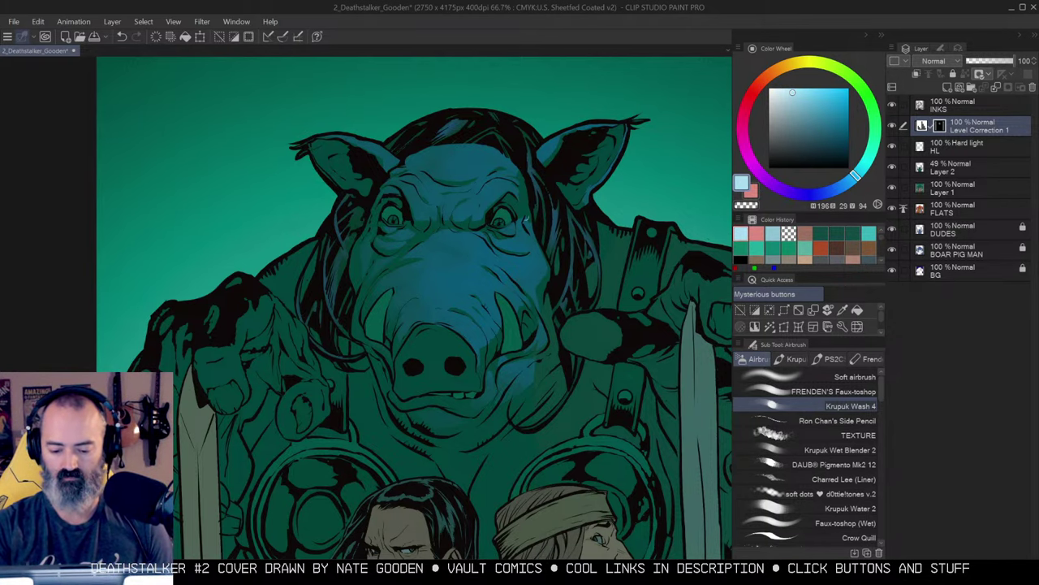
Auto-select the boar man's eyes, hide the selection outline and brush the blue light onto both eyeballs.
key(ctrl+space)
click(496, 230)
key(w)
click(504, 214)
click(505, 209)
key(ctrl+h)
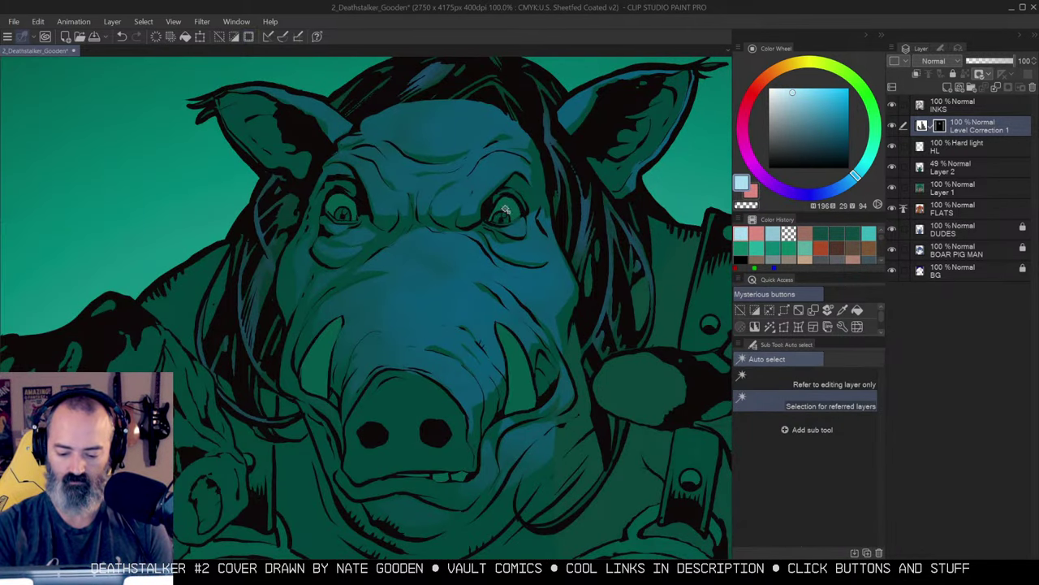
key(b)
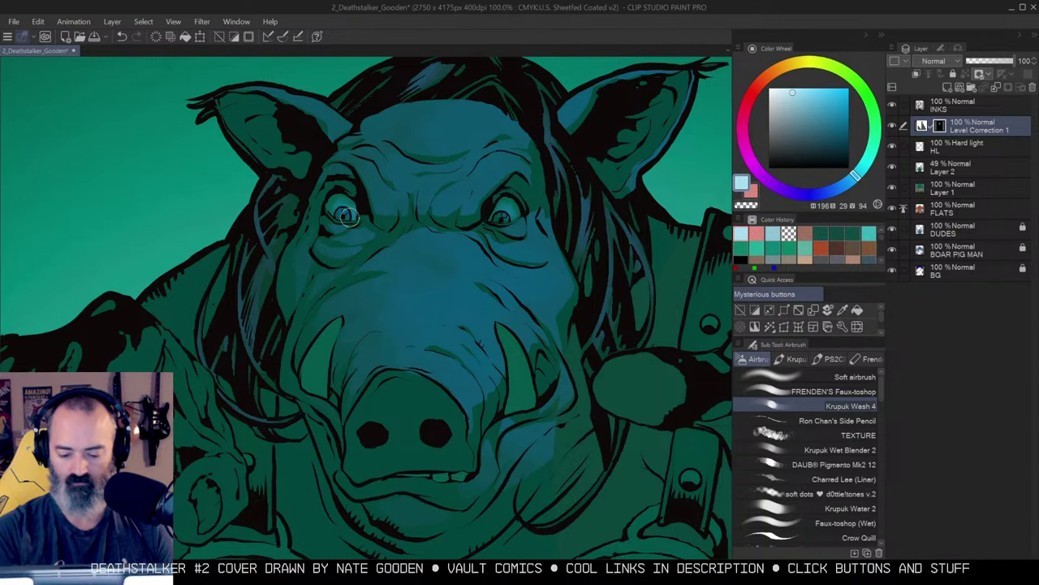
Select both of the boar man's tusks and brush bright blue light along them in the level correction mask.
alt+click(554, 279)
drag(554, 278, 573, 204)
ctrl+click(573, 204)
key(m)
key(ctrl+d)
mouse_move(517, 325)
mouse_down()
mouse_move(529, 270)
mouse_move(509, 240)
mouse_move(518, 329)
mouse_up()
mouse_move(343, 237)
mouse_down()
mouse_move(329, 311)
mouse_move(315, 290)
mouse_move(342, 238)
mouse_up()
key(w)
key(ctrl+h)
key(b)
mouse_move(336, 274)
mouse_down()
mouse_move(325, 296)
mouse_move(334, 282)
mouse_move(334, 341)
mouse_up()
mouse_move(520, 267)
mouse_down()
mouse_move(518, 248)
mouse_move(534, 341)
mouse_up()
key(alt+space)
click(560, 275)
drag(579, 303, 564, 267)
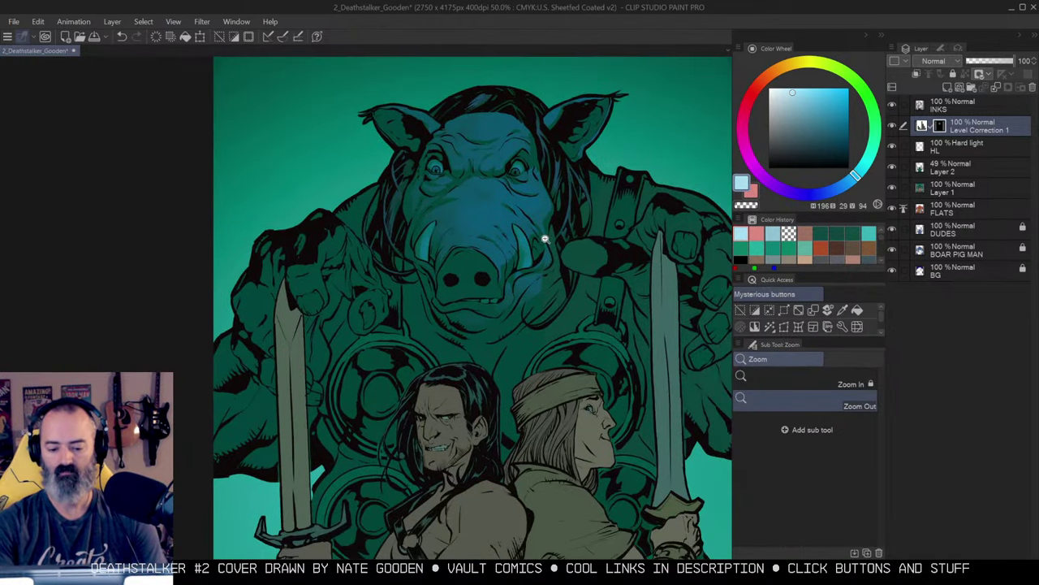
Auto-select the boar man's nose, brush soft blue light over it and clear the selection.
key(ctrl+space)
click(482, 281)
key(w)
click(495, 199)
key(ctrl+h)
key(b)
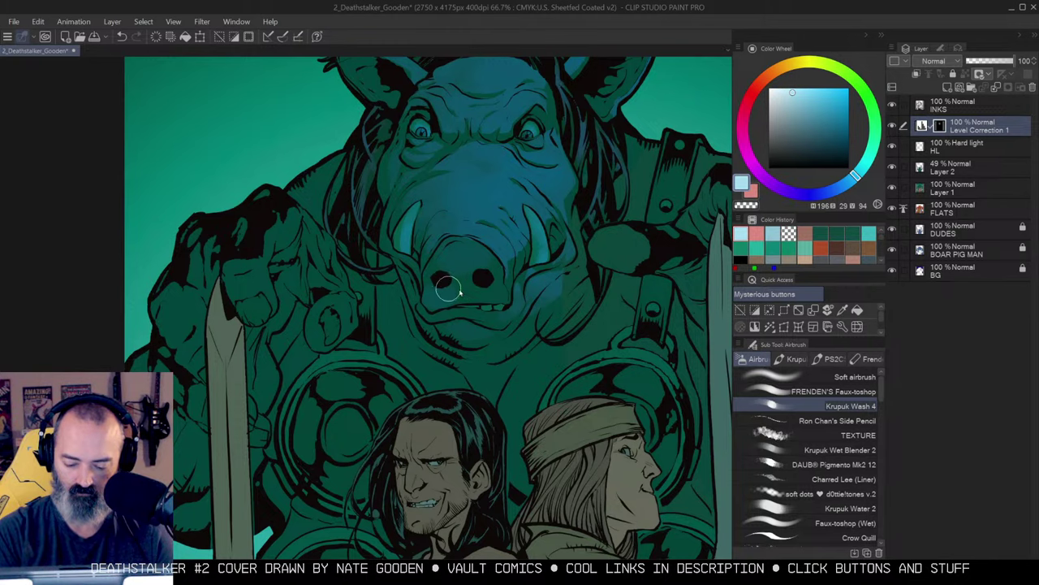
drag(625, 240, 597, 258)
key(m)
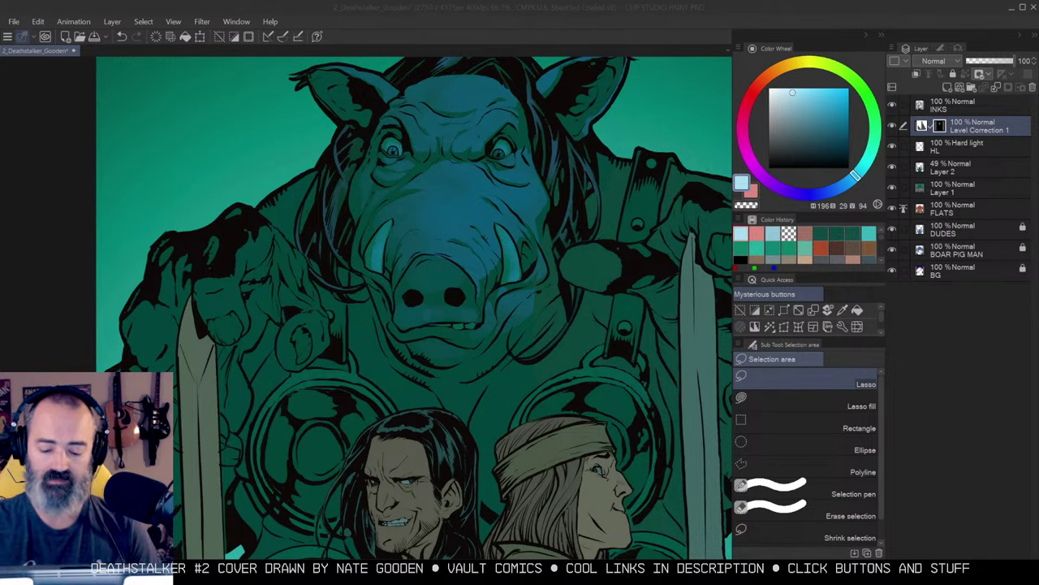
click(509, 226)
key(ctrl+d)
Lasso a long curved strip along the edge of the boar man's left jowl, down to beneath the chin.
drag(615, 172, 619, 125)
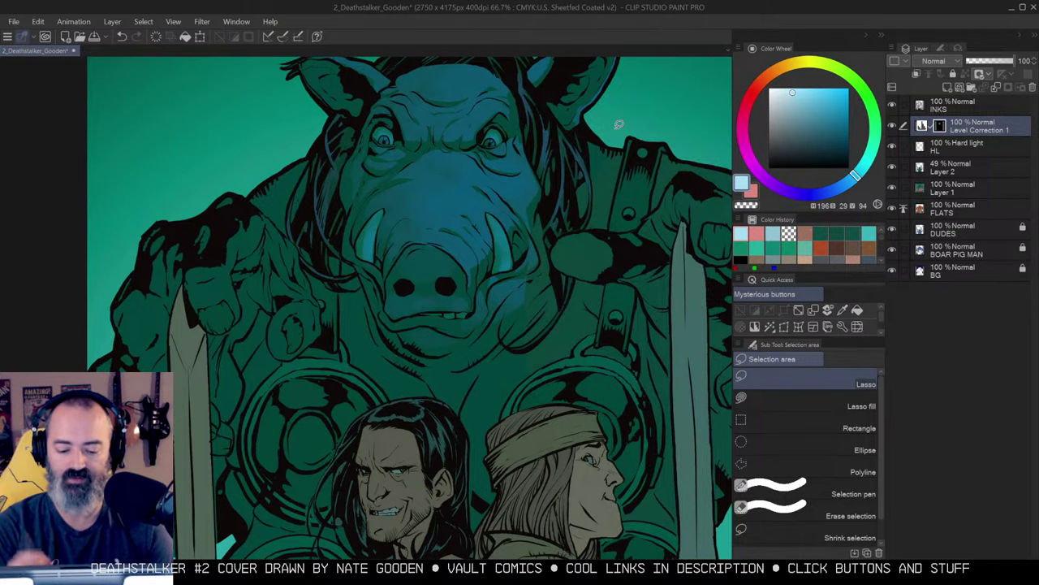
drag(512, 209, 553, 186)
drag(653, 268, 562, 259)
alt+click(561, 213)
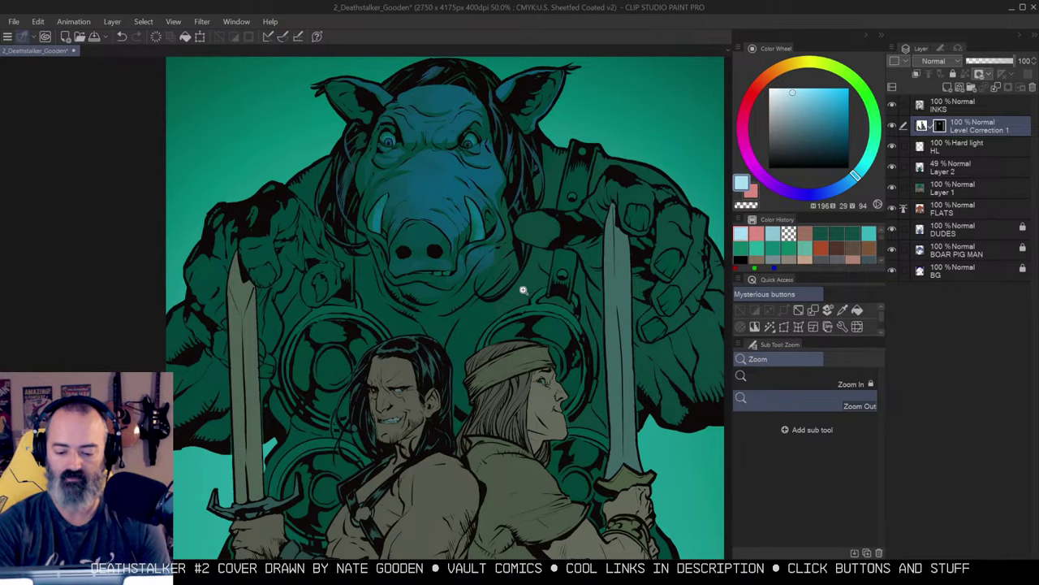
click(533, 245)
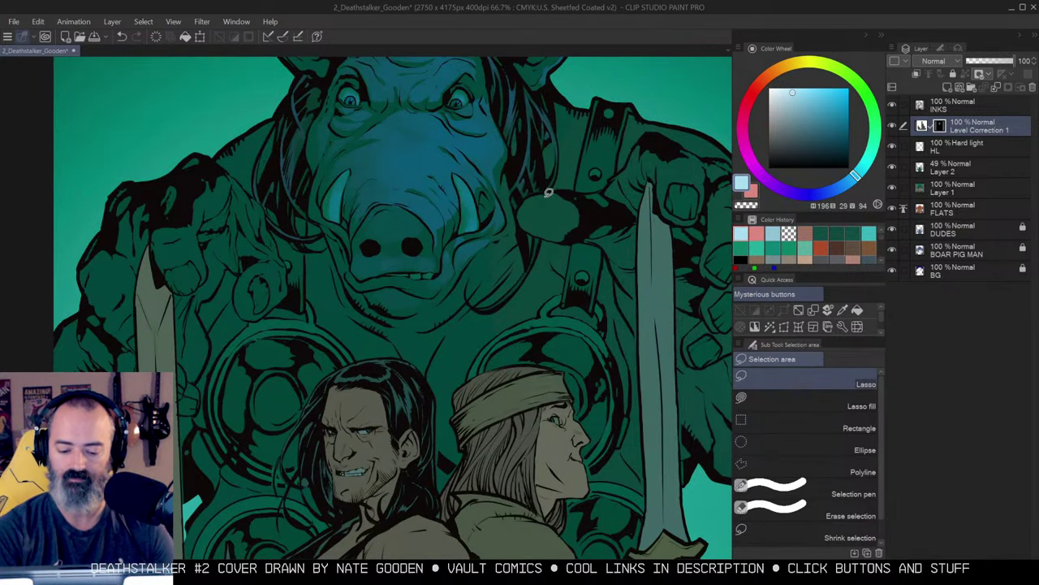
click(499, 246)
mouse_move(509, 231)
mouse_down()
mouse_move(471, 253)
mouse_move(446, 286)
mouse_up()
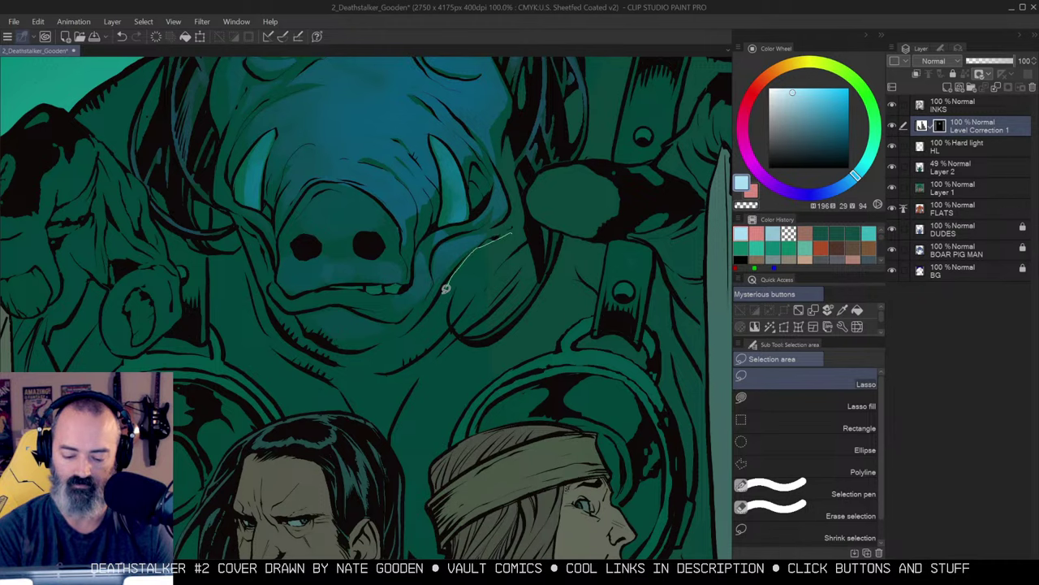
mouse_move(421, 322)
mouse_down()
mouse_move(371, 352)
mouse_move(388, 358)
mouse_move(431, 338)
mouse_up()
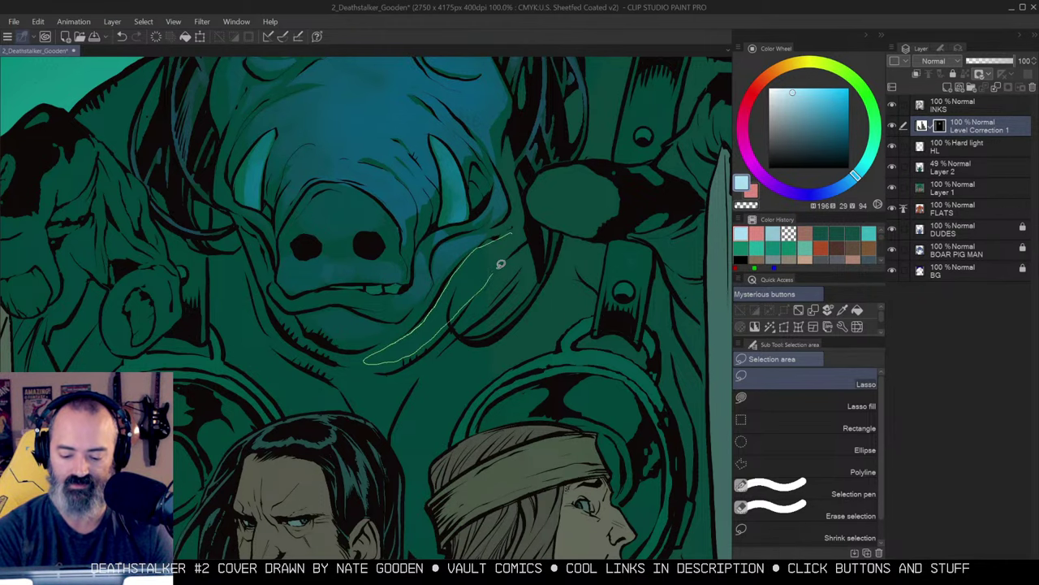
drag(522, 231, 522, 233)
Add the boar man's neck and upper chest above the headband warrior to the selection.
scroll(556, 297, down, 2)
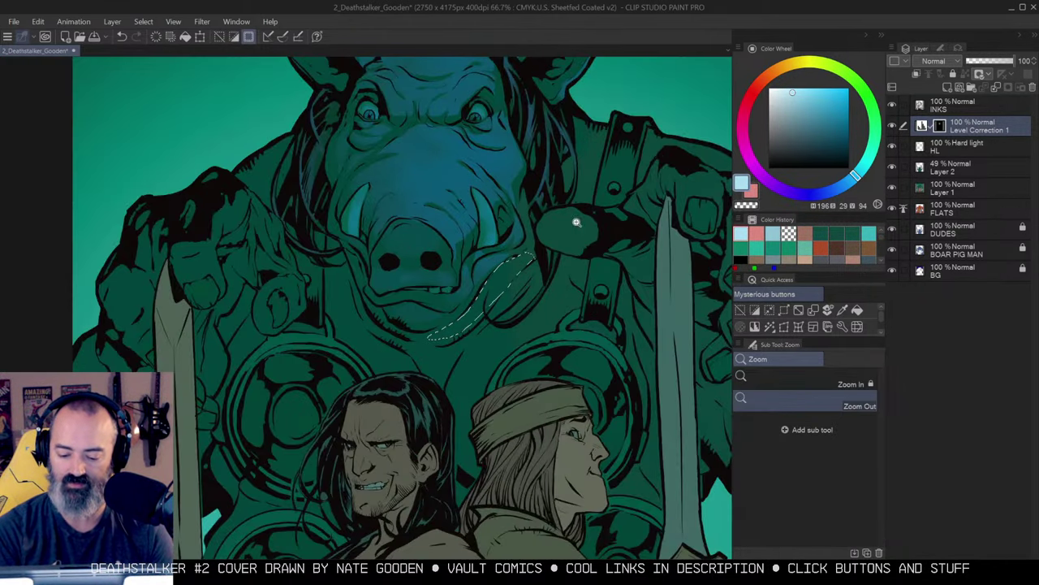
mouse_move(554, 254)
mouse_down()
mouse_move(463, 354)
mouse_move(450, 388)
mouse_move(481, 447)
mouse_move(541, 392)
mouse_move(570, 343)
mouse_up()
drag(567, 266, 540, 271)
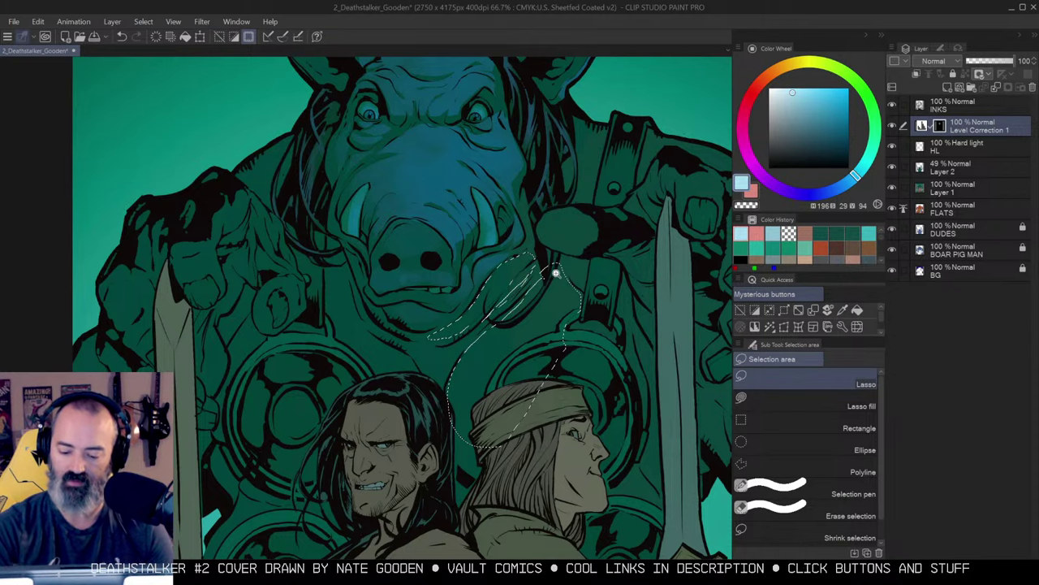
scroll(556, 273, down, 1)
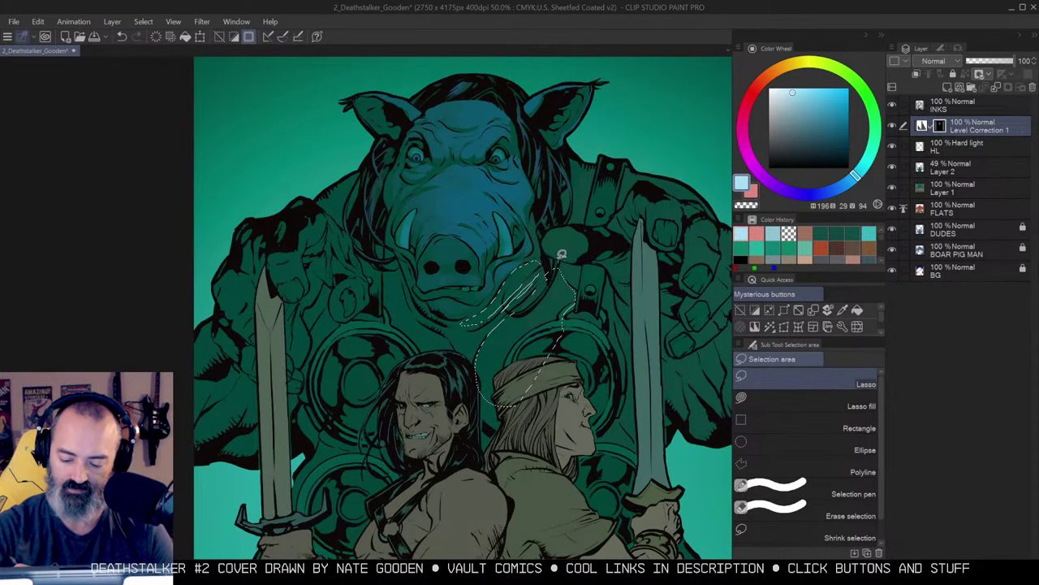
Check the neck selection as a Quick Mask and switch to the Soft airbrush.
key(q)
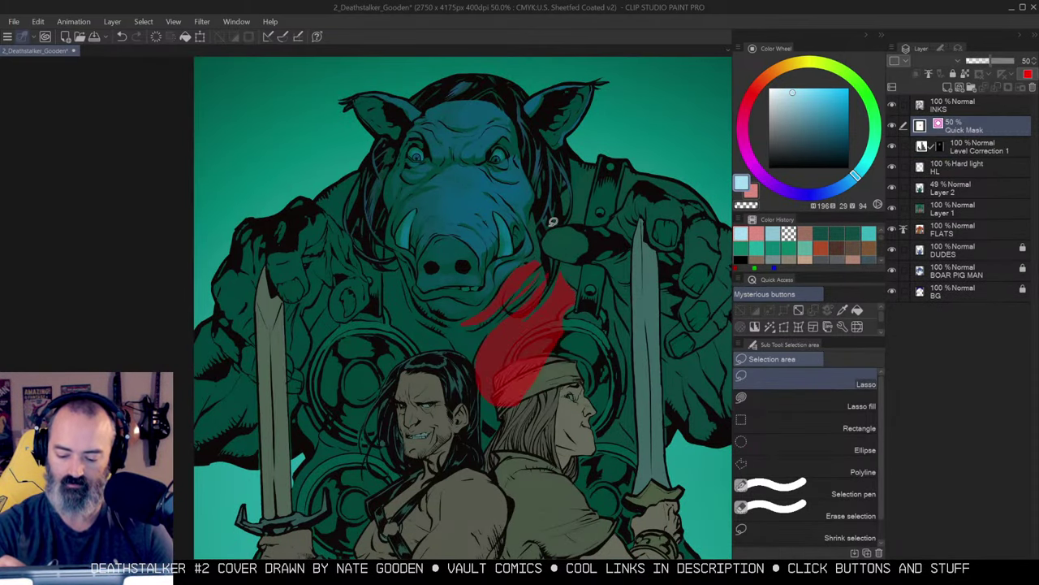
key(q)
key(w)
key(ctrl+d)
key(b)
click(869, 381)
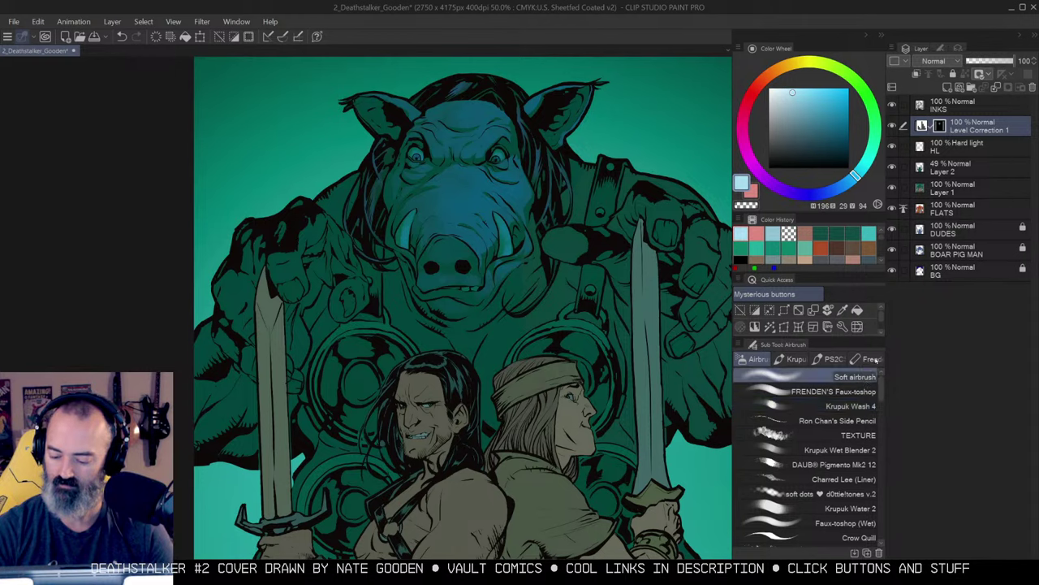
Limit the selection to the boar man's skin and airbrush blue light over his left jowl and neck.
key(q)
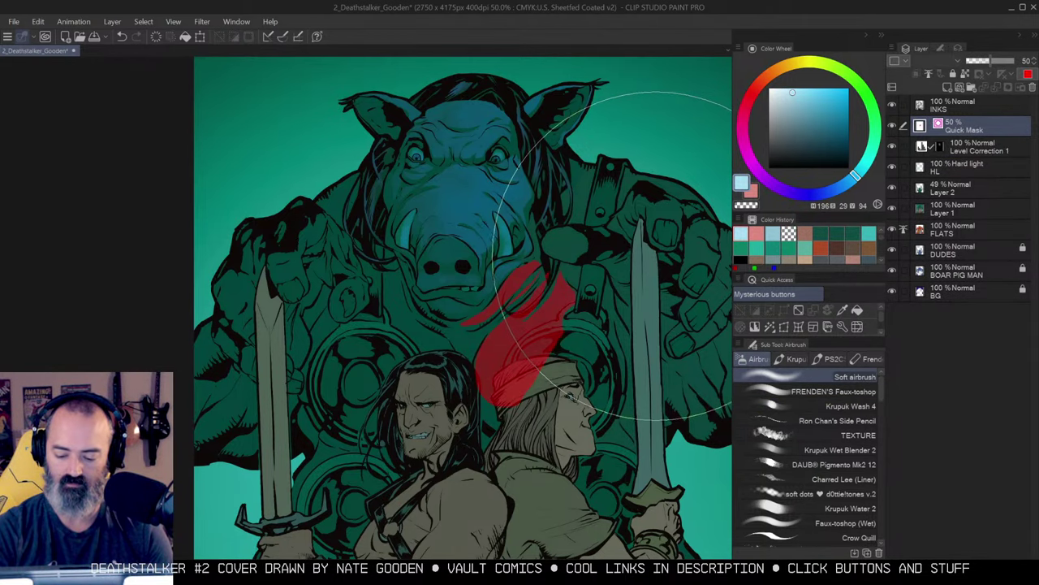
key(ctrl+m)
key(w)
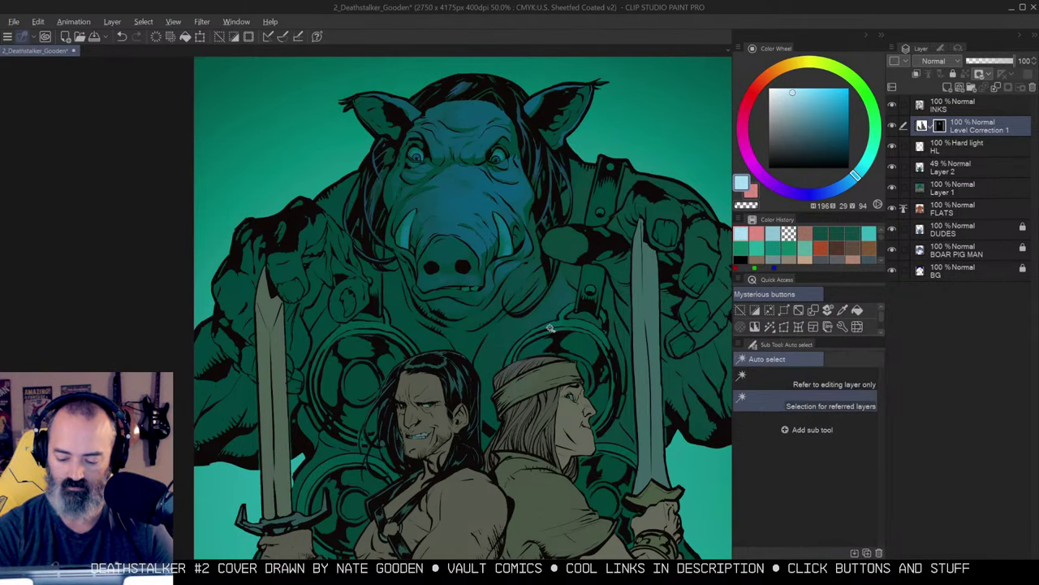
key(ctrl+d)
key(b)
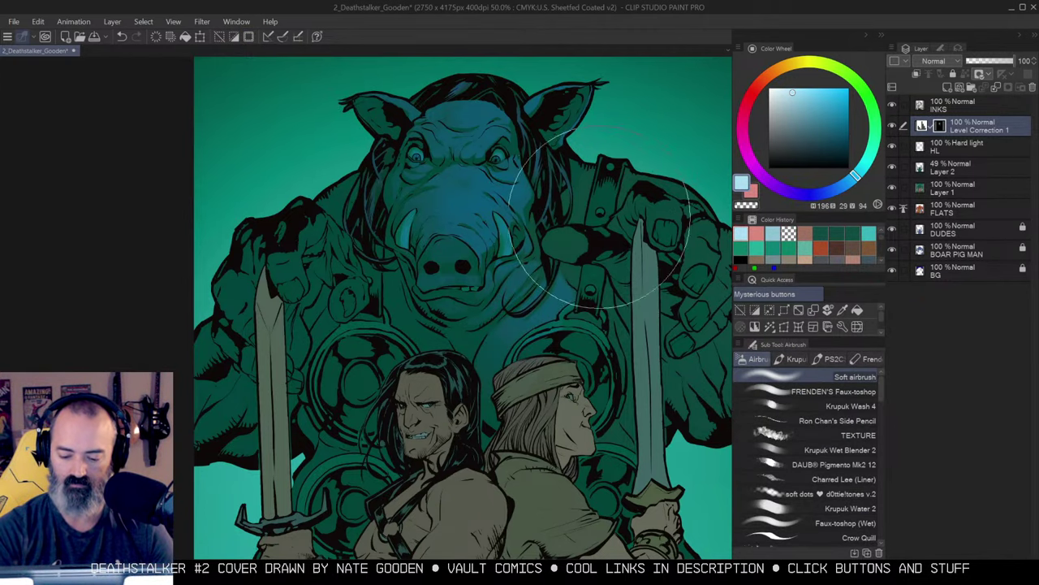
Lasso the right side of the boar man's neck, between the jaw and the round chest armor.
alt+click(595, 211)
click(484, 271)
key(m)
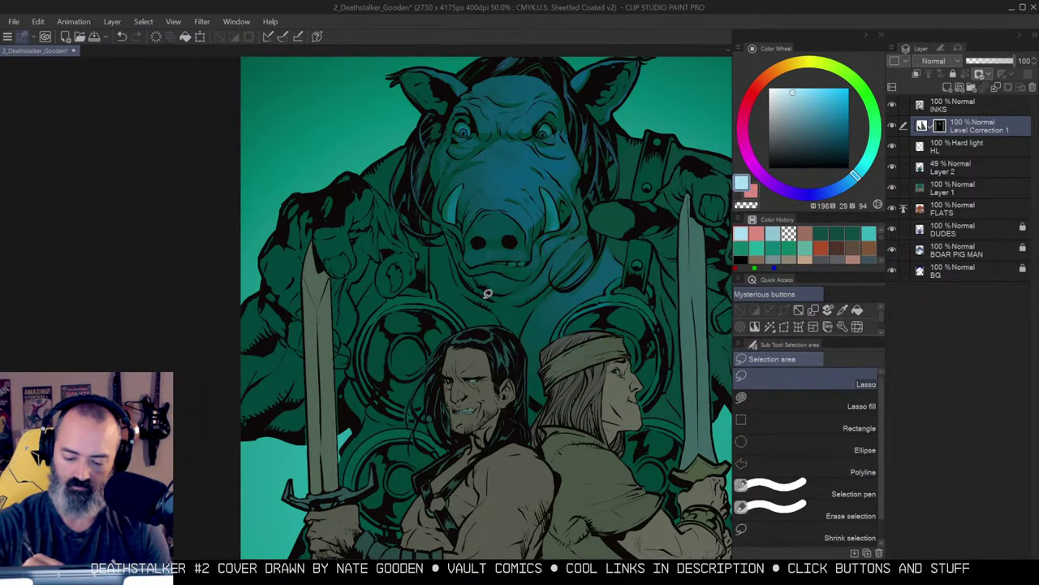
drag(496, 325, 474, 301)
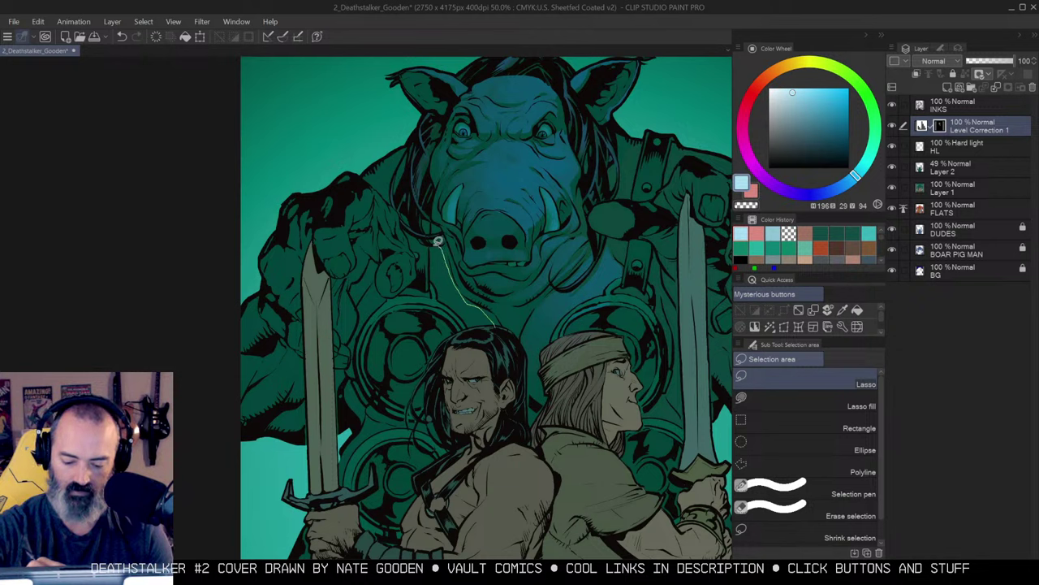
drag(429, 270, 427, 274)
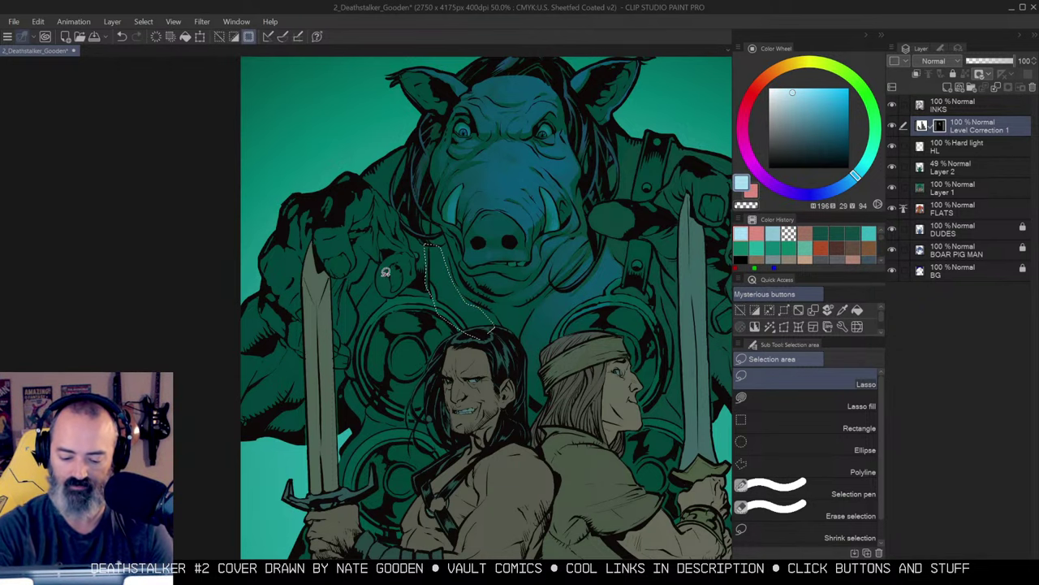
Trim the neck selection to the skin and airbrush faint blue light into it above the dark-haired warrior.
key(w)
alt+shift+click(476, 319)
key(ctrl+h)
key(b)
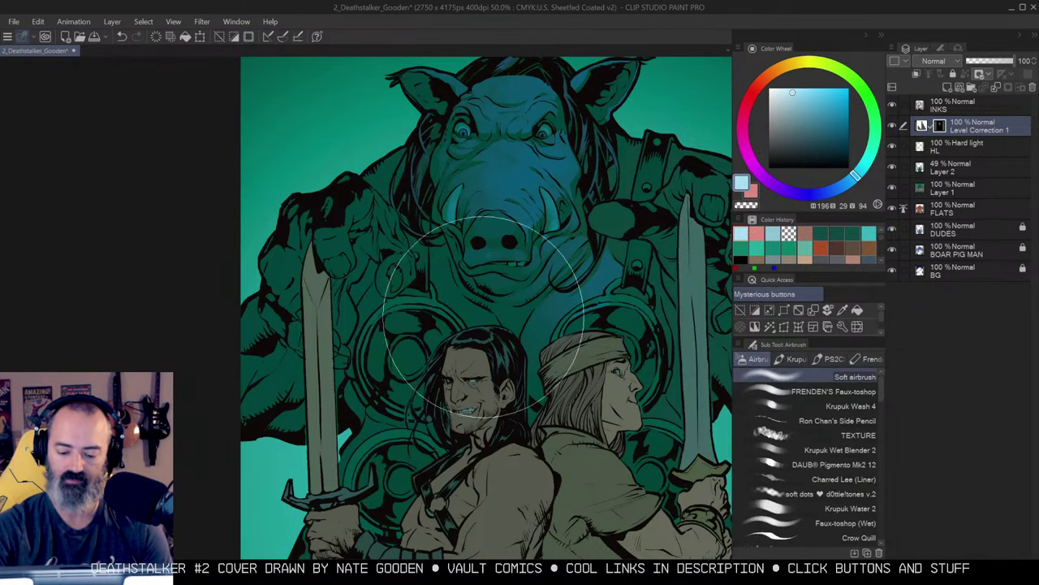
key(m)
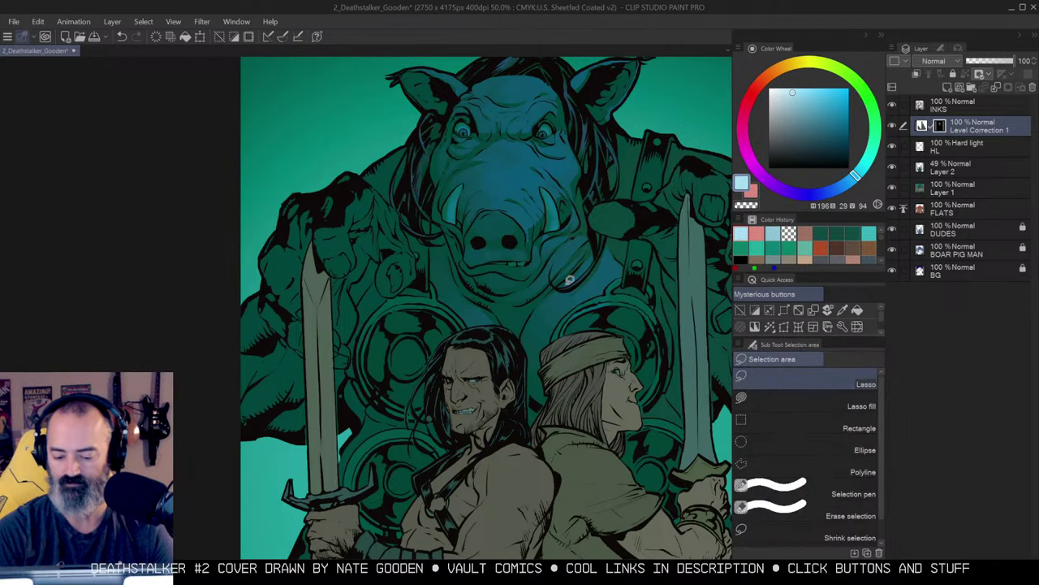
alt+click(574, 286)
drag(636, 276, 551, 266)
ctrl+click(585, 235)
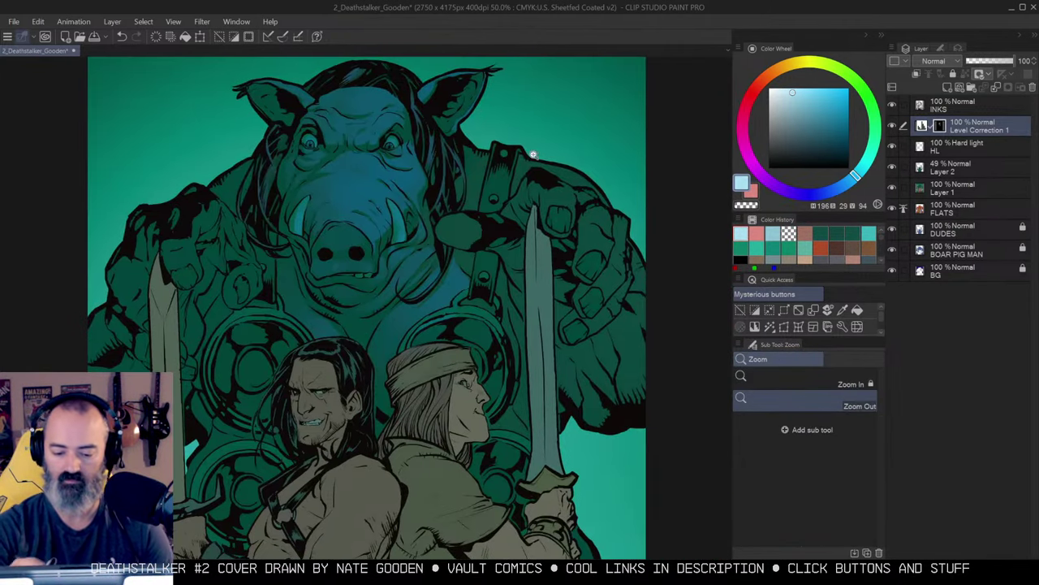
Clear the neck selection and erase stray light over the boar man's studded shoulder strap with a smaller, transparent Soft airbrush.
key(w)
key(ctrl+d)
key(b)
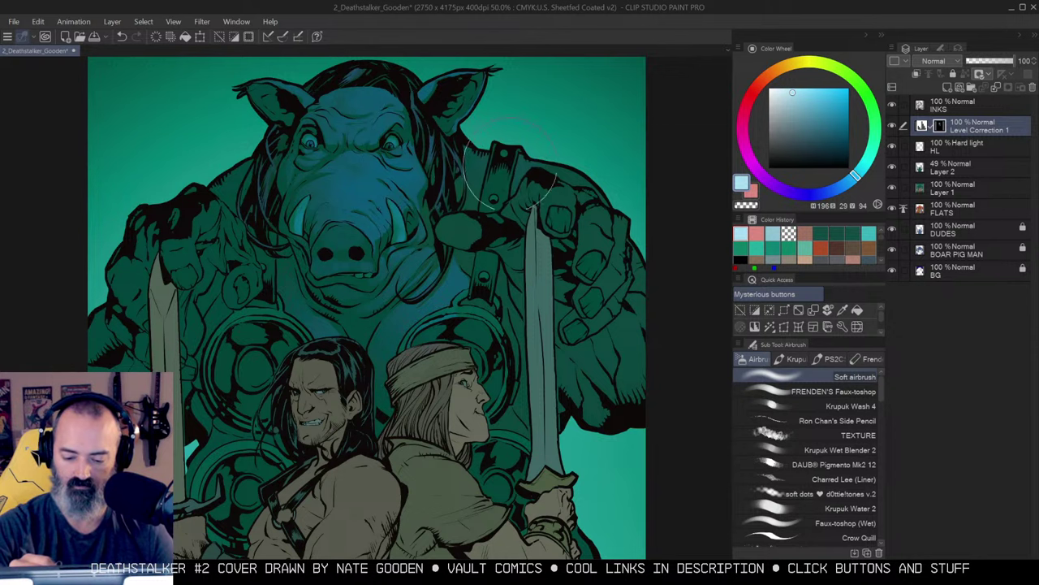
key(c)
key(bracketleft)
key(bracketleft)
key(bracketleft)
drag(498, 150, 512, 169)
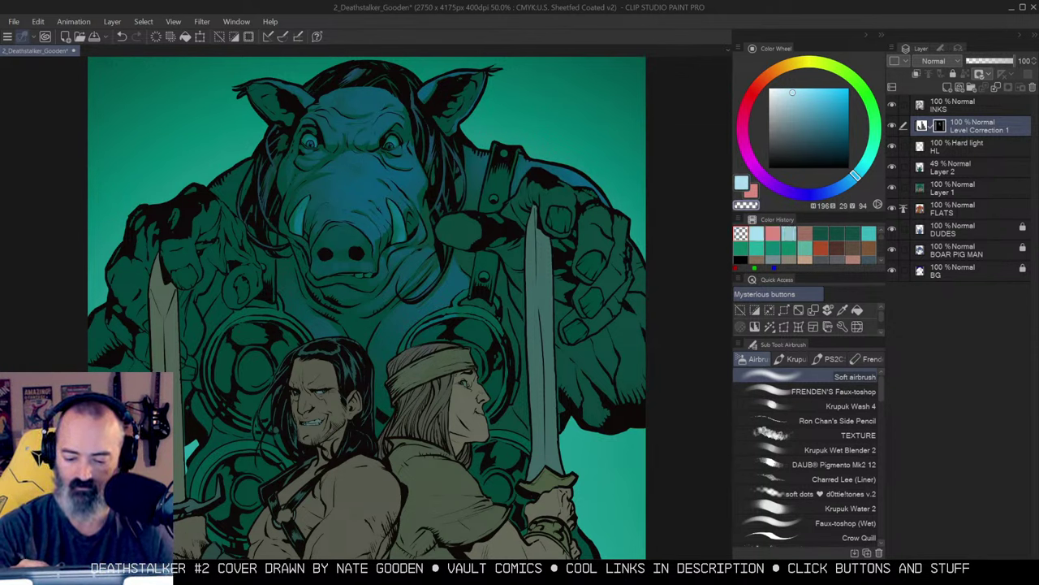
Choose the Krupuk Wash 4 brush and lasso the rounded tip beside the boar man's jowl, below the studded shoulder strap.
click(852, 406)
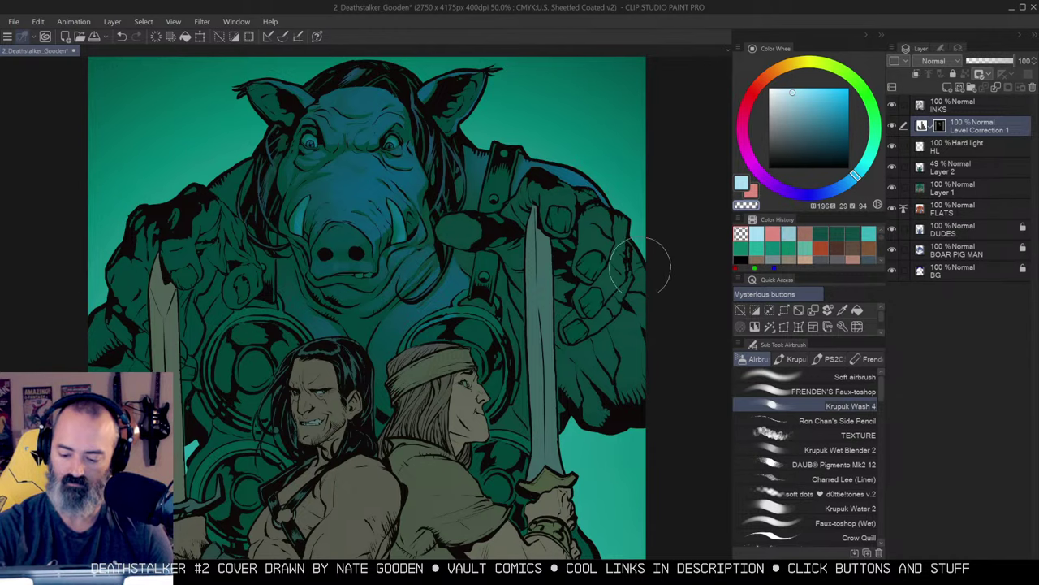
key(m)
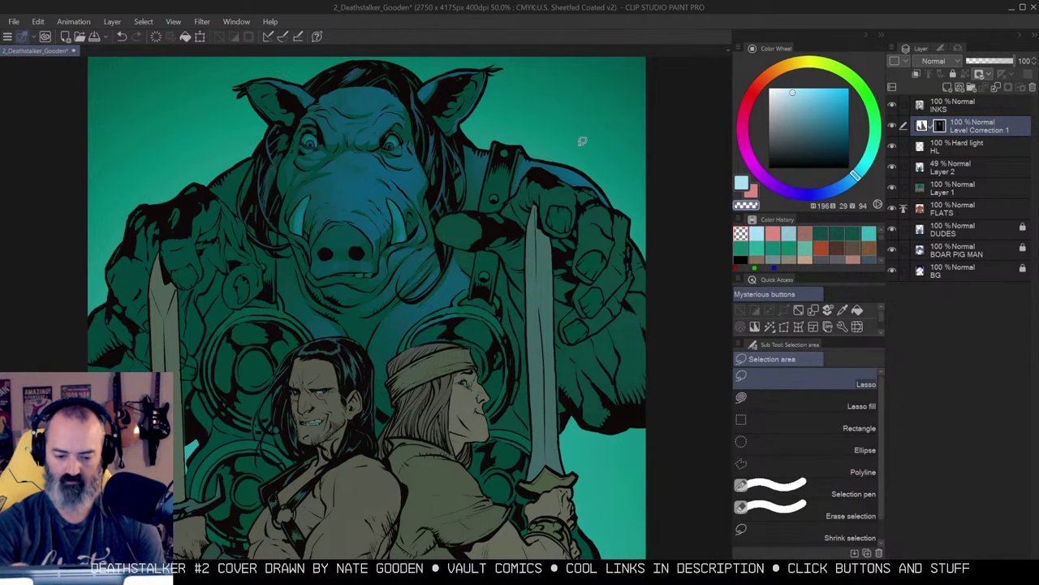
key(w)
scroll(494, 240, up, 1)
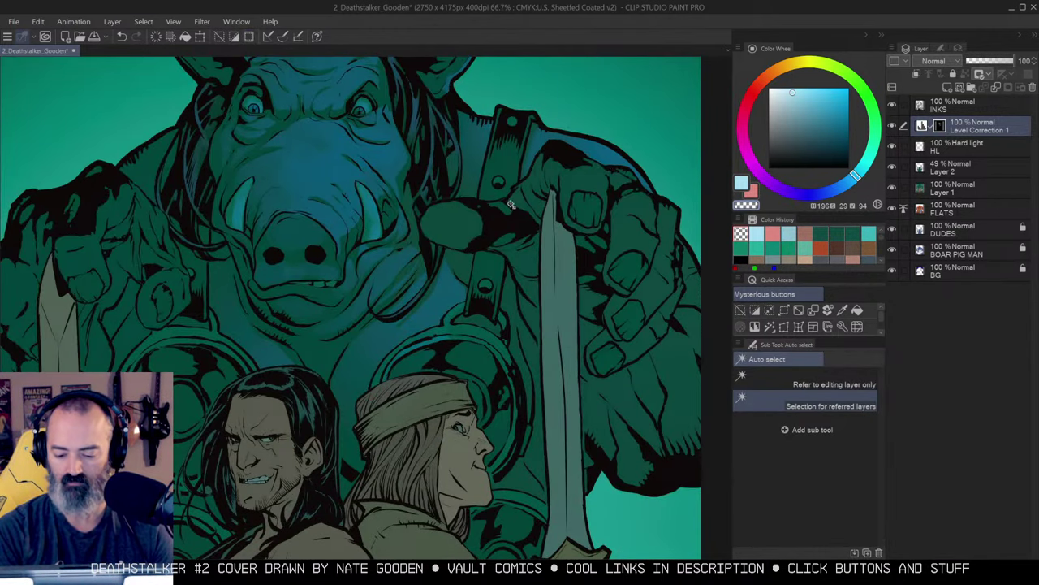
key(m)
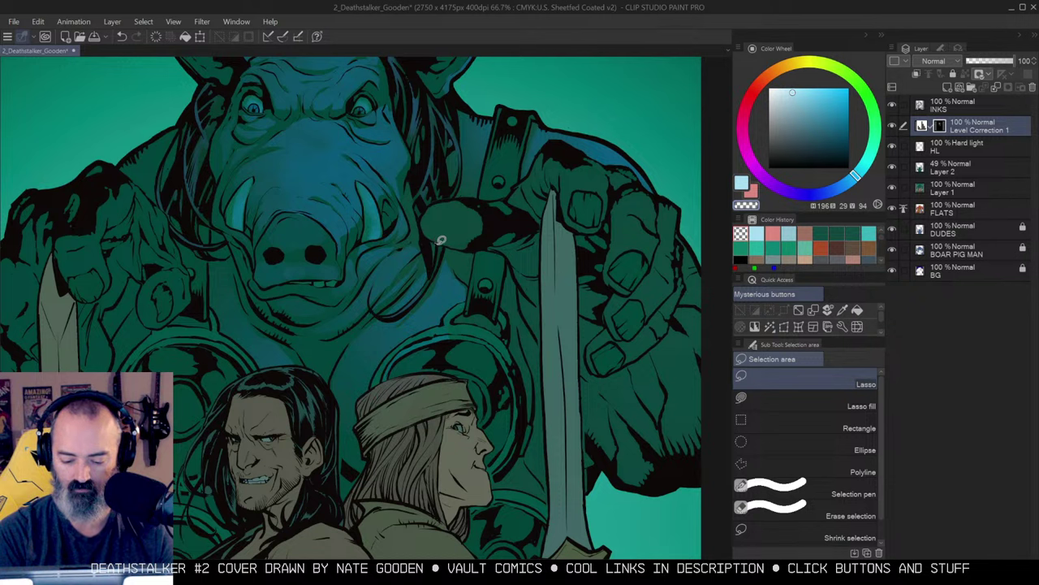
mouse_move(490, 208)
mouse_down()
mouse_move(424, 221)
mouse_move(454, 247)
mouse_up()
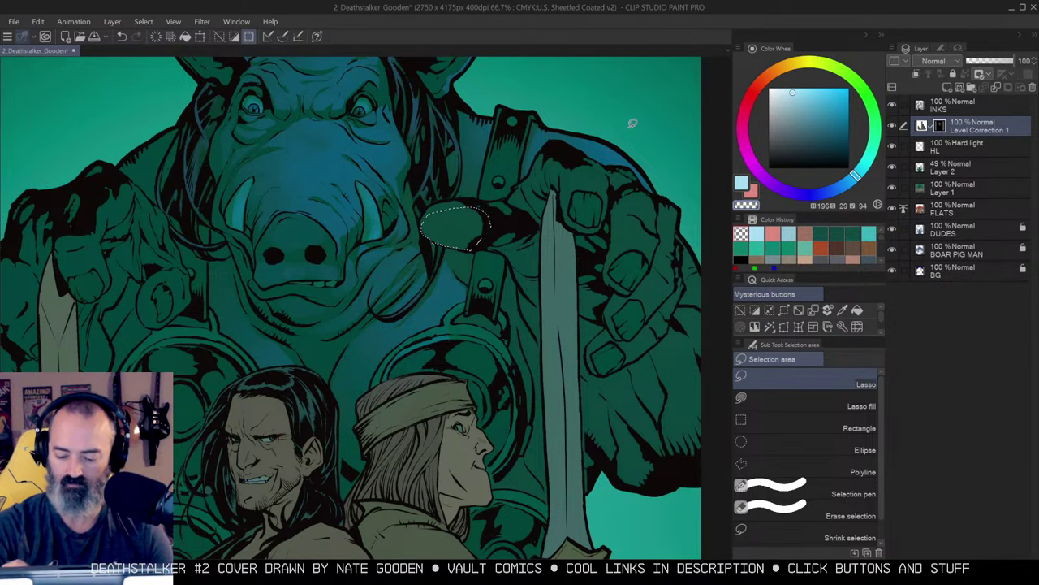
Check the rounded tip's selection as a Quick Mask, restore it as a selection and switch back to the Soft airbrush.
key(ctrl+m)
key(b)
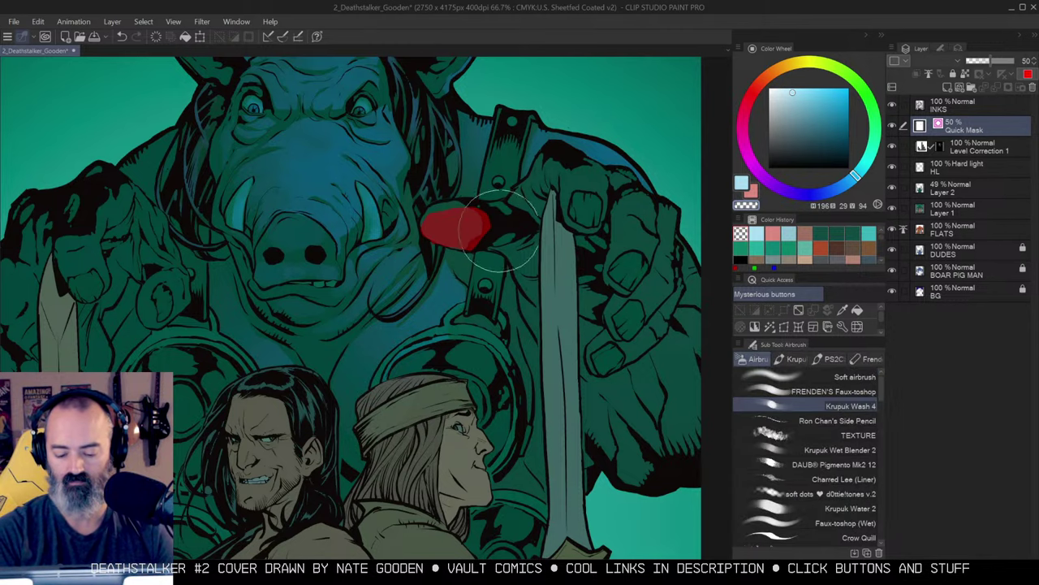
key(ctrl+m)
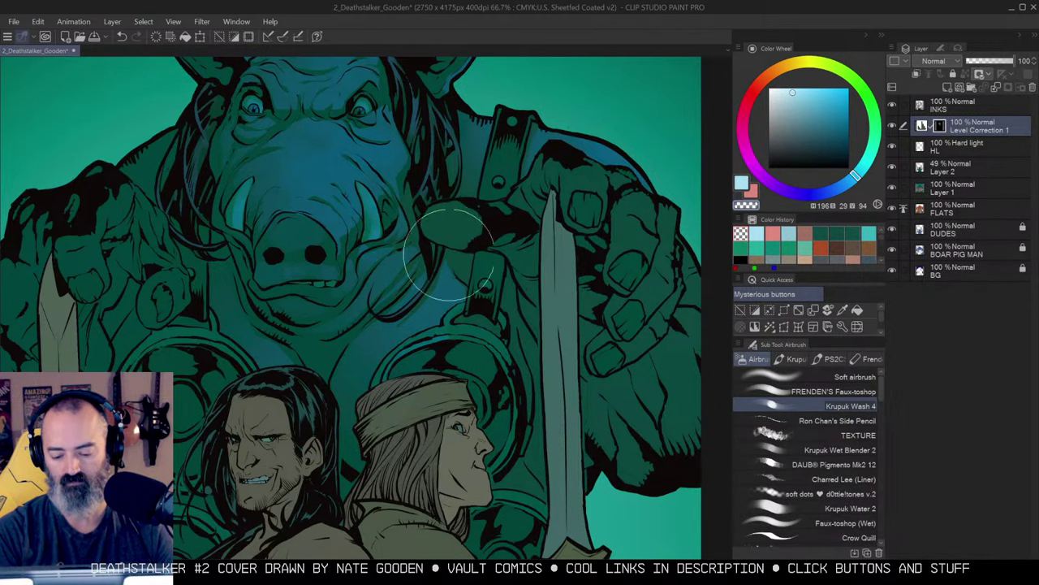
click(855, 378)
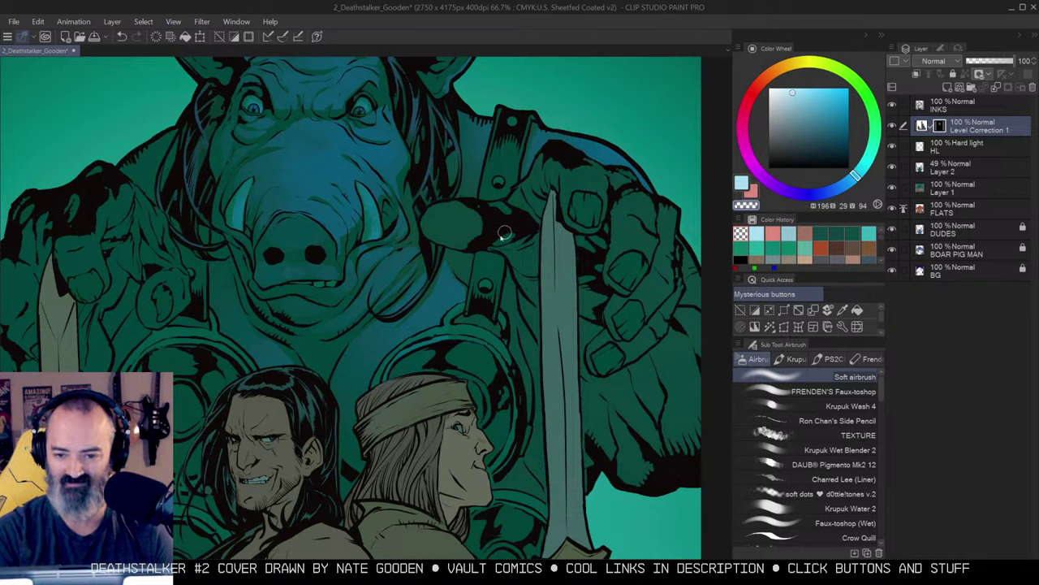
Airbrush light onto the boar man's thumb tip beside the headband warrior's sword, undoing unwanted strokes.
mouse_move(503, 235)
mouse_down()
mouse_move(445, 236)
mouse_move(467, 252)
mouse_move(442, 231)
mouse_move(453, 251)
mouse_move(476, 249)
mouse_move(445, 246)
mouse_move(445, 233)
mouse_move(486, 227)
mouse_move(484, 260)
mouse_up()
key(ctrl+z)
key(ctrl+z)
key(ctrl+z)
Lasso narrow rim-light shapes along the fingertip edges of the boar man's hand behind the headband warrior's sword.
key(m)
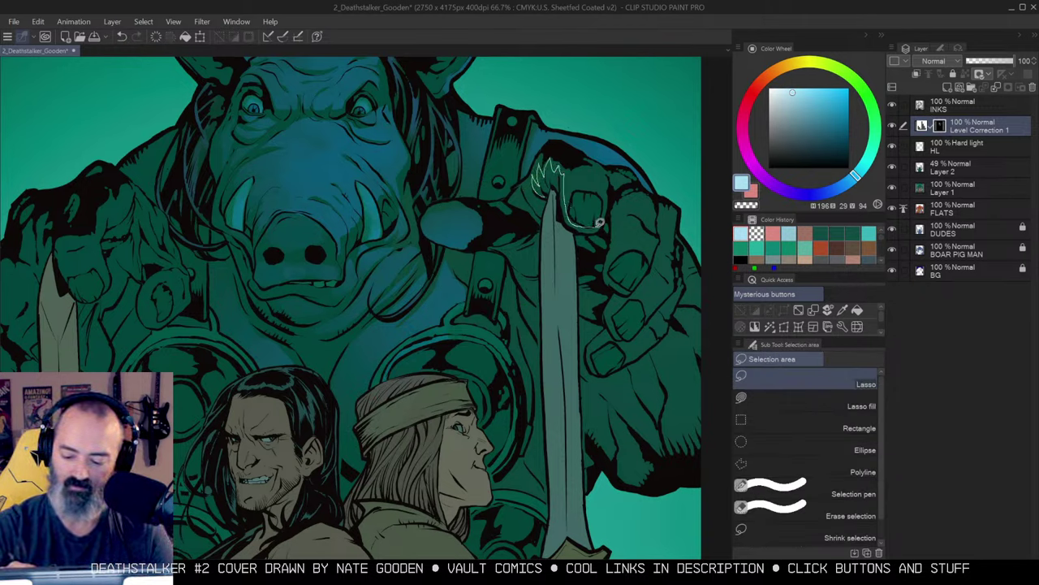
drag(603, 226, 562, 215)
drag(550, 197, 540, 179)
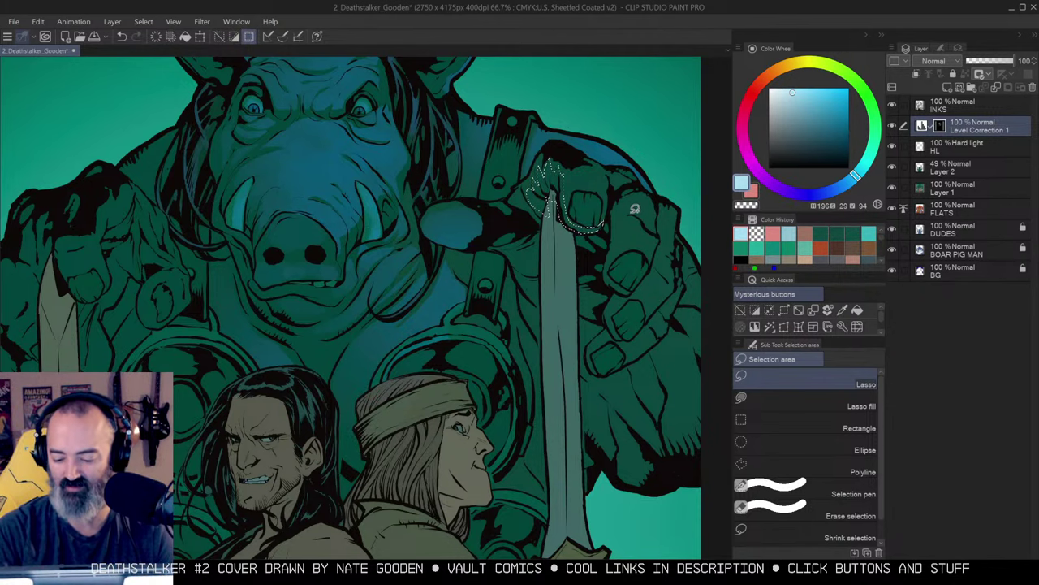
key(ctrl+z)
alt+click(601, 256)
alt+click(600, 256)
drag(594, 280, 654, 143)
drag(638, 237, 657, 205)
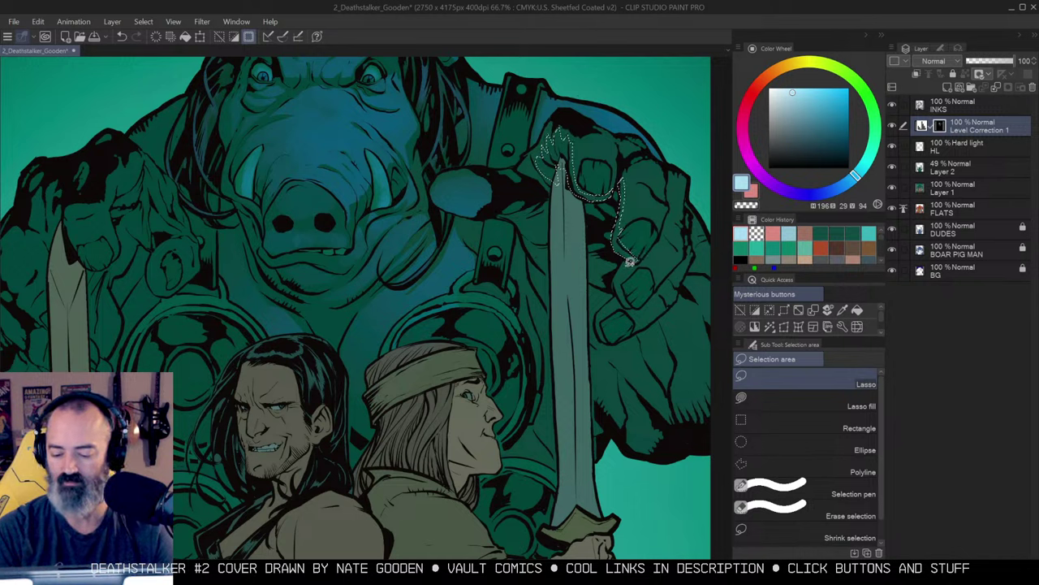
mouse_move(624, 301)
mouse_down()
mouse_move(607, 339)
mouse_move(597, 312)
mouse_move(623, 301)
mouse_up()
Airbrush light into the selected fingertip rims on the Level Correction 1 mask with the Soft airbrush, then clear the selection.
key(w)
key(b)
key(ctrl+h)
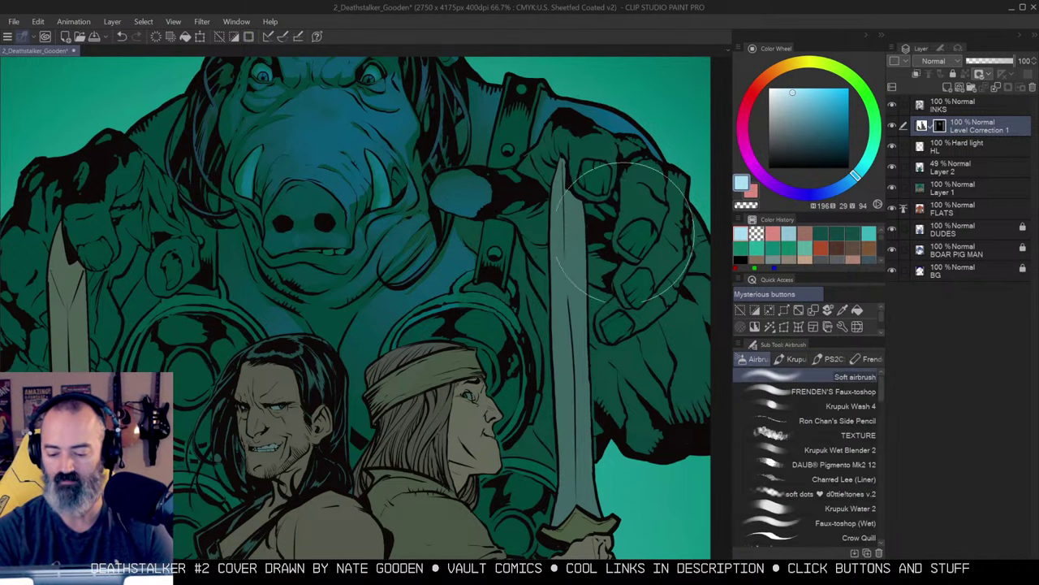
mouse_move(564, 193)
mouse_down()
mouse_move(604, 249)
mouse_move(605, 361)
mouse_move(610, 246)
mouse_move(569, 265)
mouse_move(617, 284)
mouse_move(634, 214)
mouse_move(588, 295)
mouse_up()
key(ctrl+h)
key(w)
key(m)
key(ctrl+d)
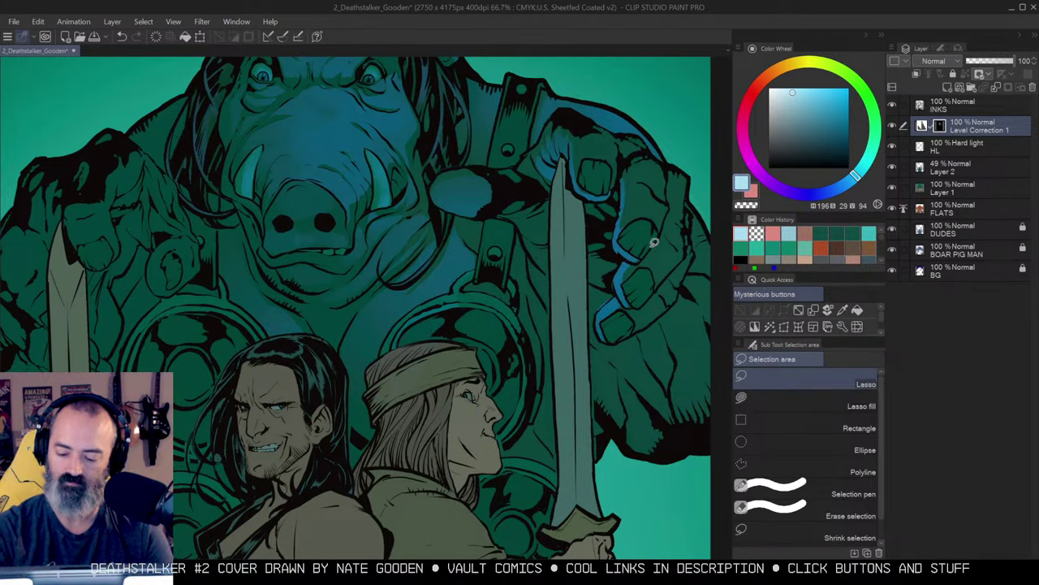
Airbrush soft light onto the boar man's palm and wrist below the rim-lit fingers.
key(w)
key(b)
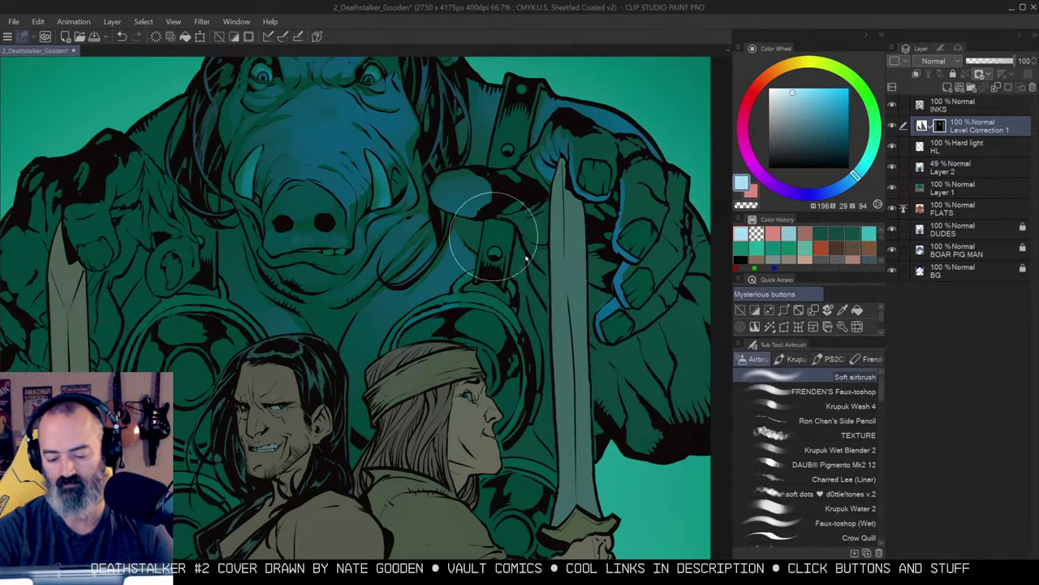
key(w)
key(b)
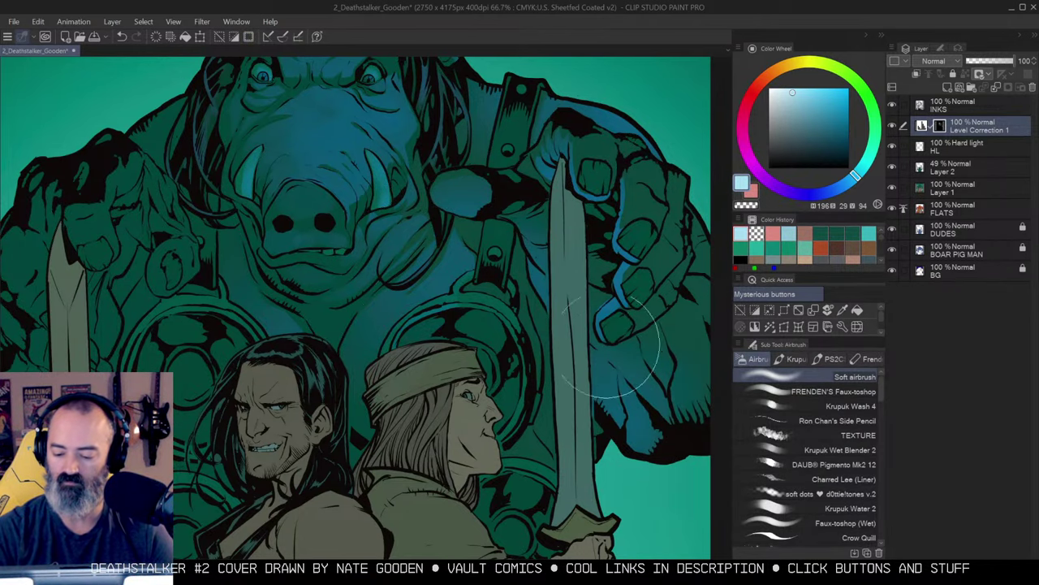
Airbrush light onto the fingers behind the headband warrior's sword, using lasso selections of their side planes and nails.
drag(709, 209, 654, 180)
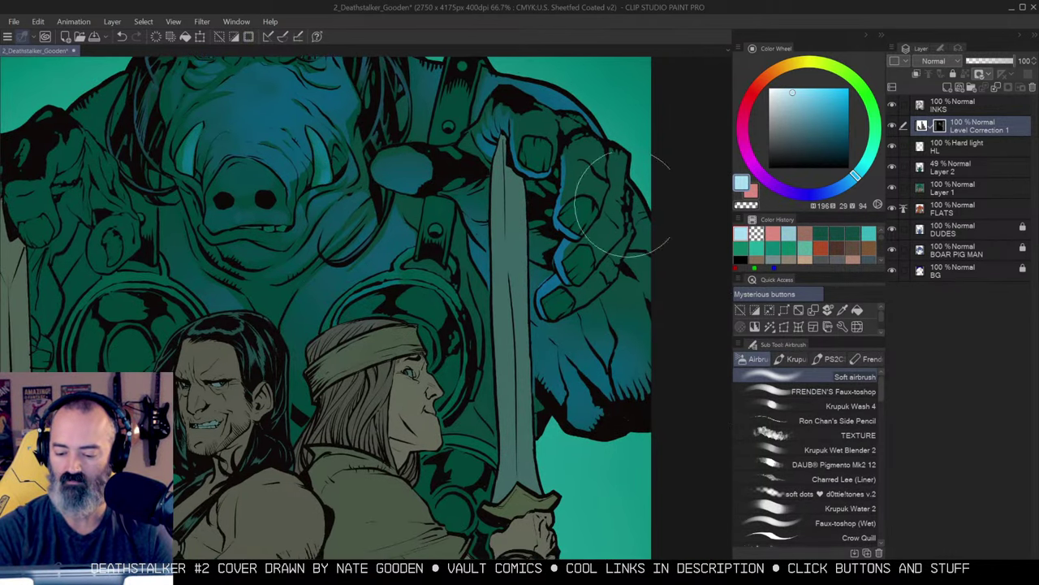
ctrl+click(652, 178)
key(m)
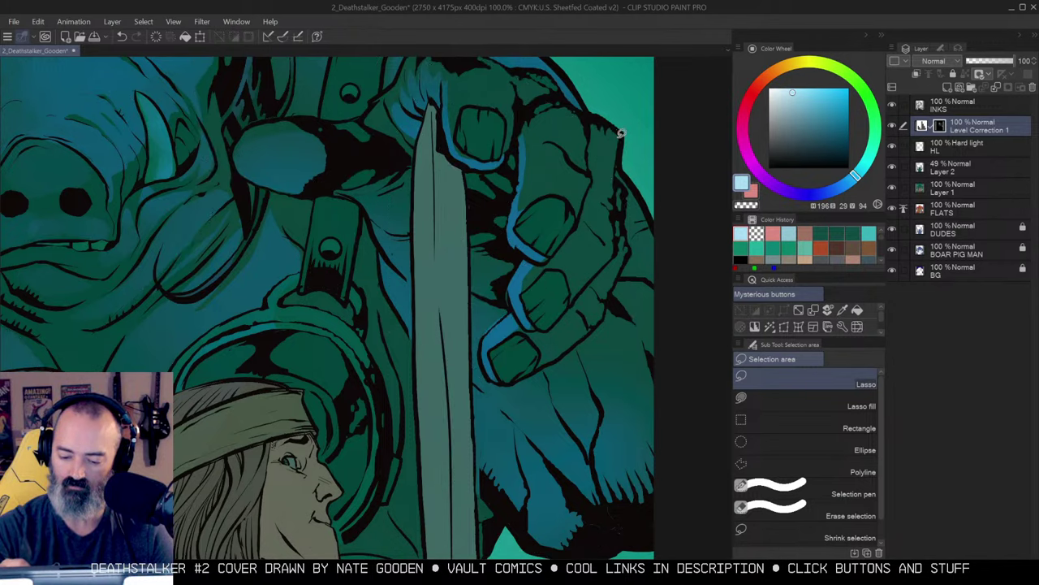
drag(605, 235, 631, 134)
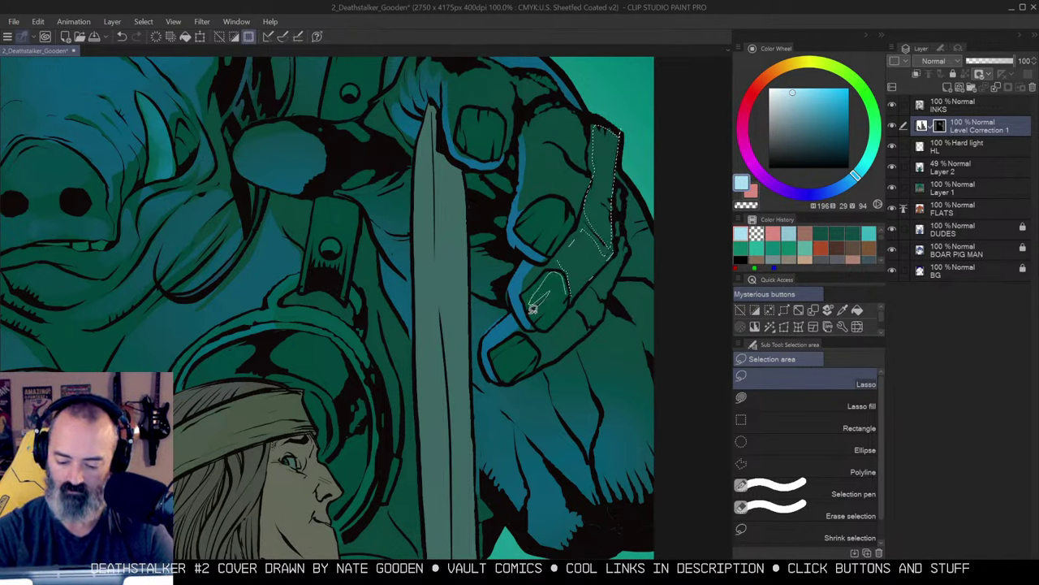
alt+click(610, 314)
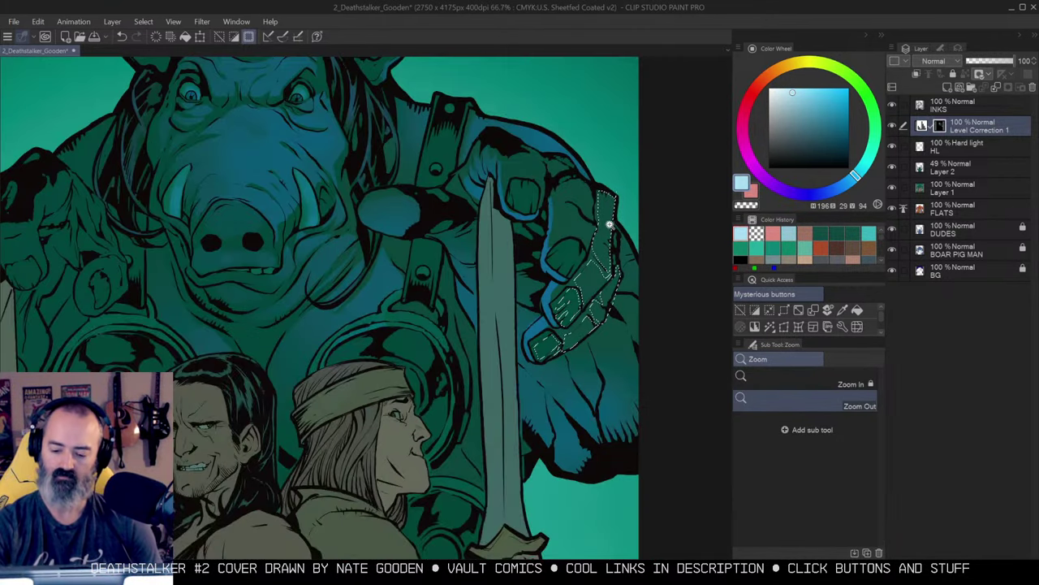
ctrl+click(603, 228)
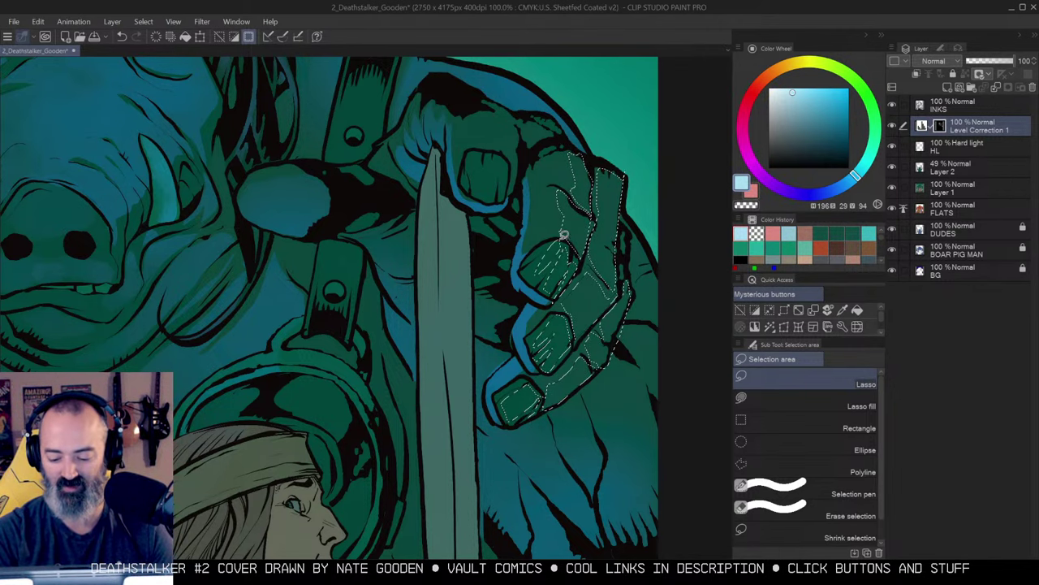
alt+click(586, 257)
drag(631, 233, 649, 176)
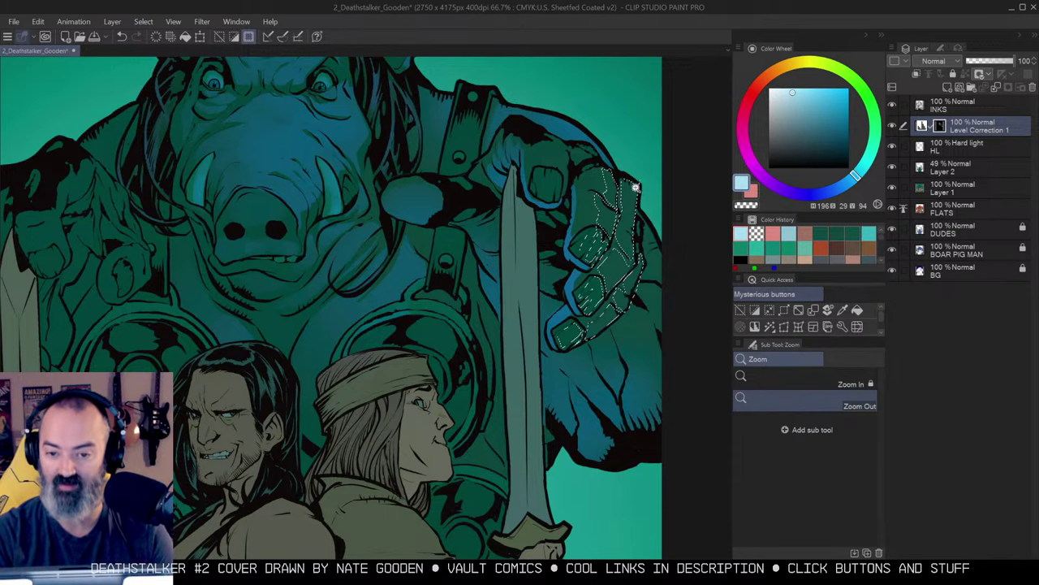
key(ctrl+d)
key(b)
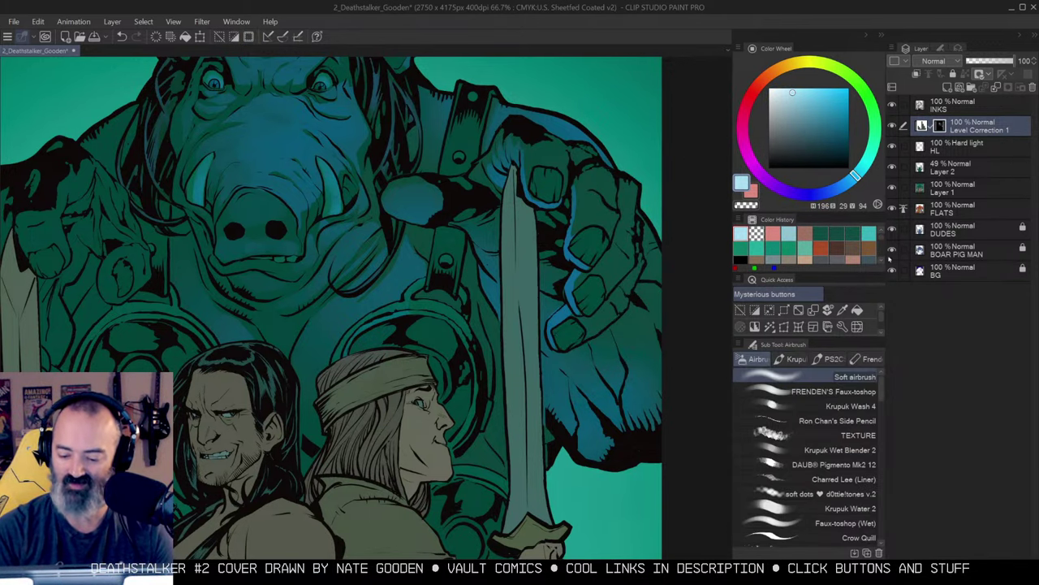
mouse_move(615, 310)
mouse_down()
mouse_move(596, 247)
mouse_move(603, 331)
mouse_move(668, 274)
mouse_move(583, 354)
mouse_move(625, 317)
mouse_up()
Auto-select the boar man's skin around the hand behind the long-haired warrior's sword, using the referred layers.
ctrl+click(599, 326)
alt+click(616, 326)
alt+click(616, 326)
alt+click(616, 326)
drag(413, 304, 499, 285)
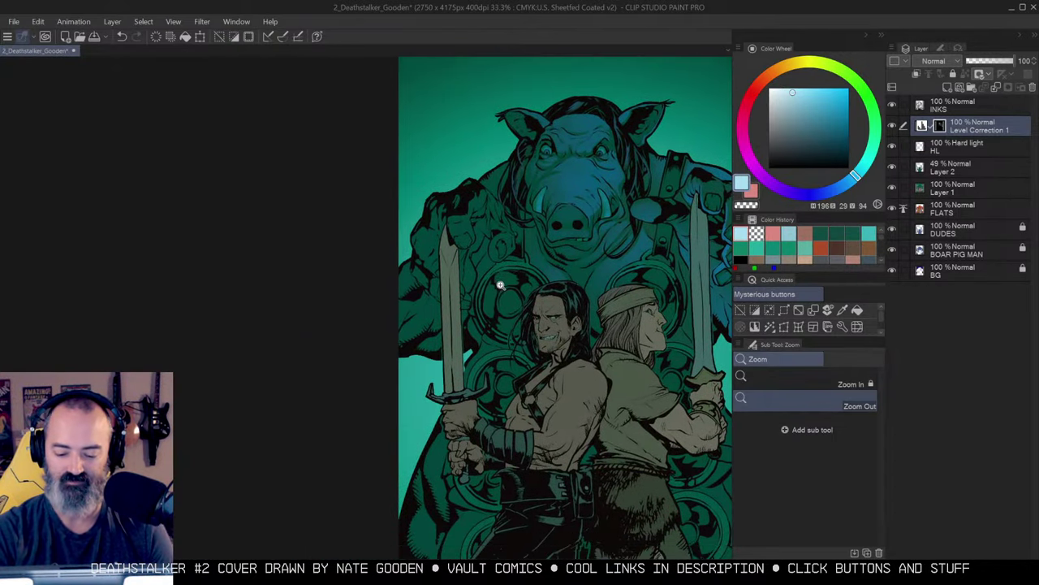
ctrl+click(529, 256)
drag(519, 238, 527, 246)
ctrl+click(528, 243)
key(m)
key(ctrl+d)
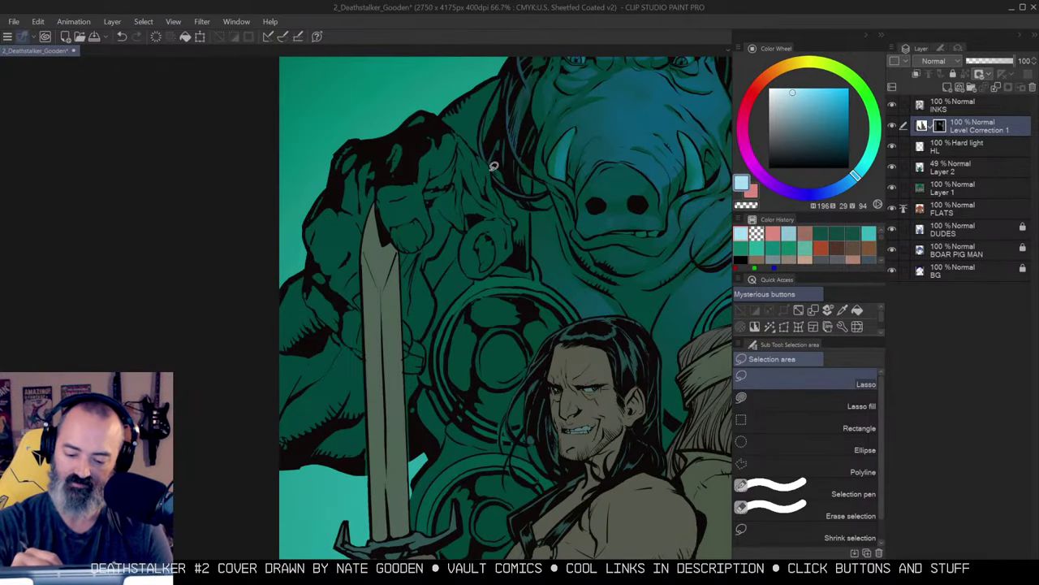
ctrl+click(490, 164)
key(w)
click(495, 169)
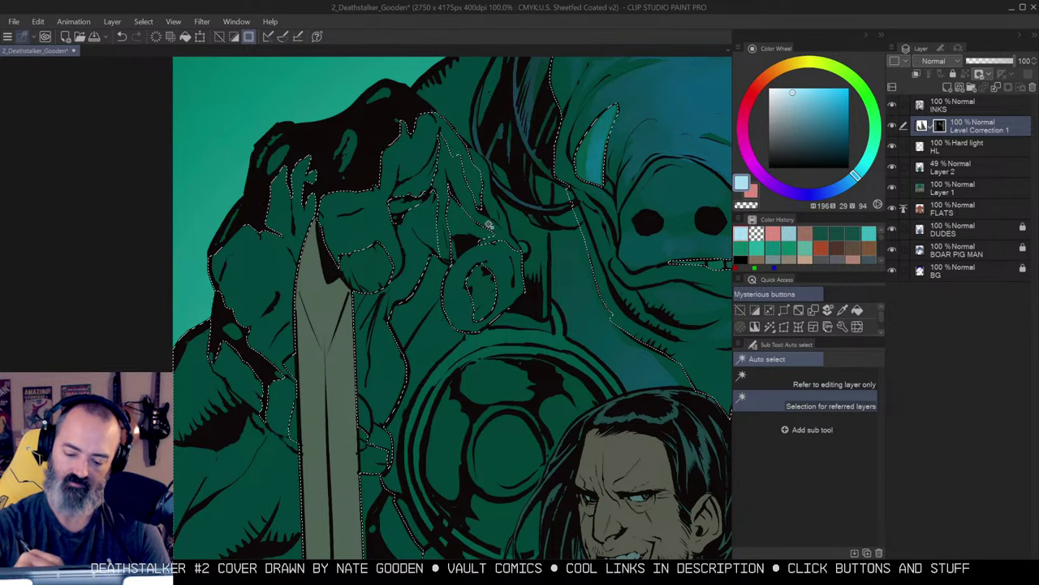
Lasso the black gaps of the hand into the selection and carve a rim shape along the thumb.
key(m)
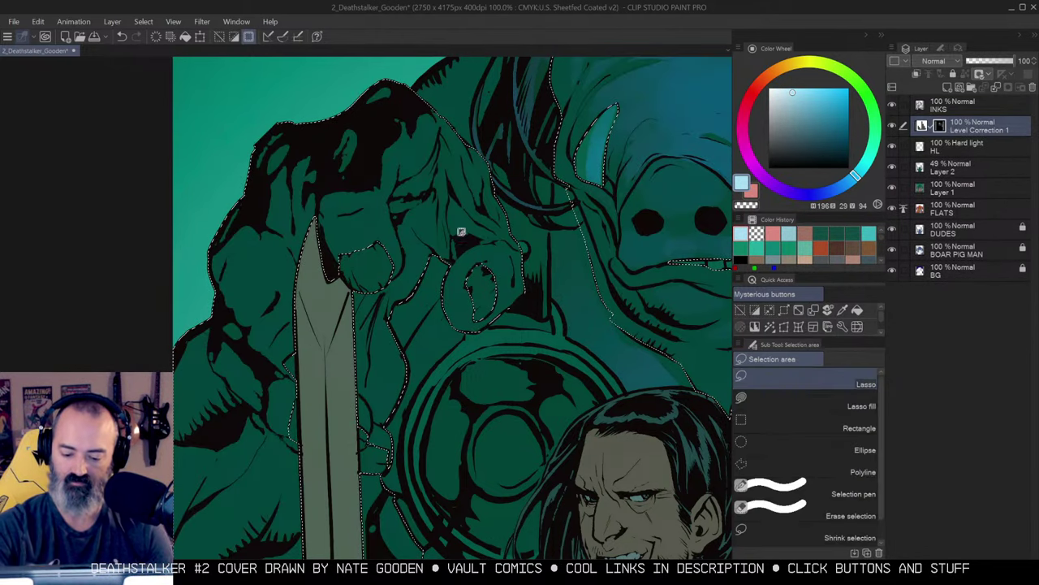
mouse_move(492, 309)
mouse_down()
mouse_move(462, 271)
mouse_move(507, 238)
mouse_move(479, 240)
mouse_move(435, 291)
mouse_move(485, 338)
mouse_up()
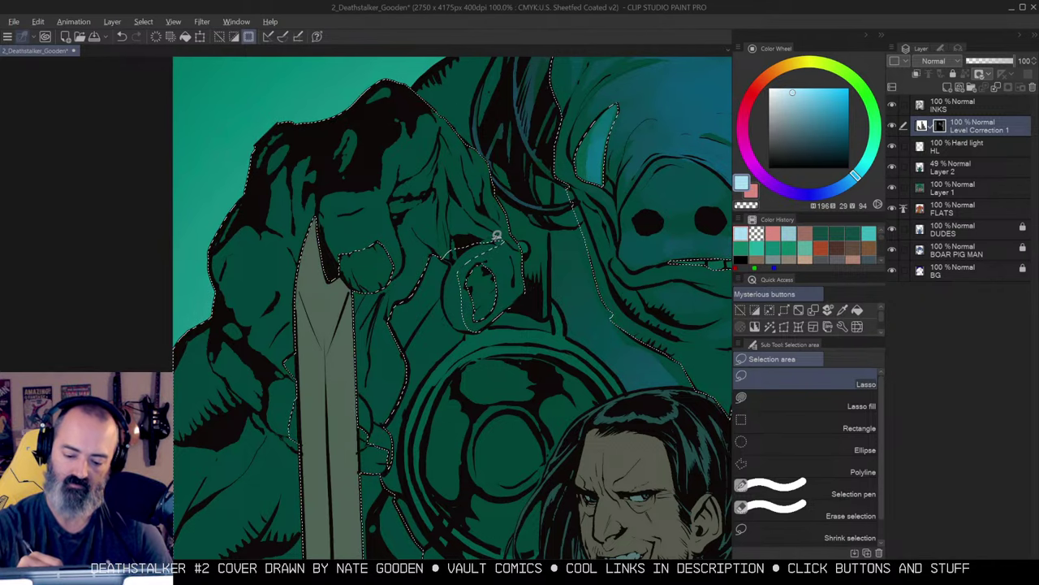
mouse_move(502, 236)
mouse_down()
mouse_move(464, 203)
mouse_move(436, 144)
mouse_move(404, 180)
mouse_move(395, 227)
mouse_move(411, 277)
mouse_move(457, 242)
mouse_move(478, 240)
mouse_up()
key(q)
key(q)
alt+click(561, 196)
drag(561, 196, 591, 191)
Lasso the fingernail beside the blade tip into the hand selection.
key(q)
key(ctrl+m)
click(495, 251)
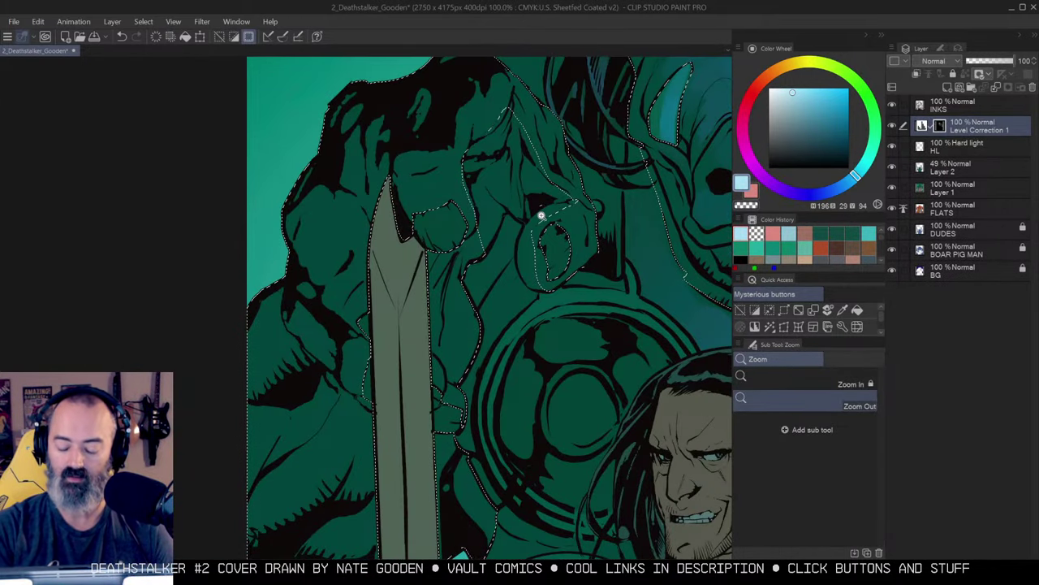
key(m)
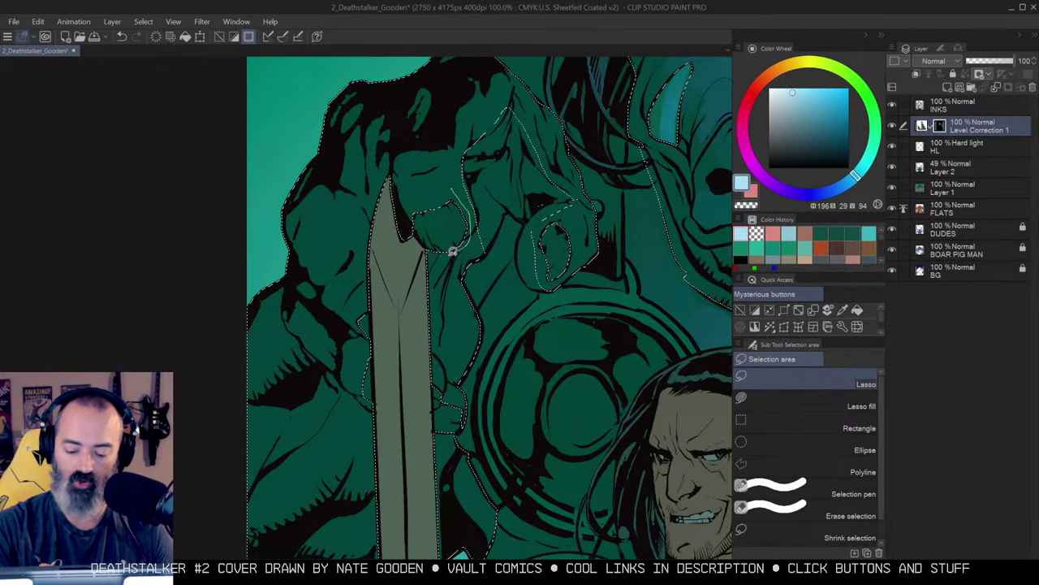
drag(422, 239, 422, 179)
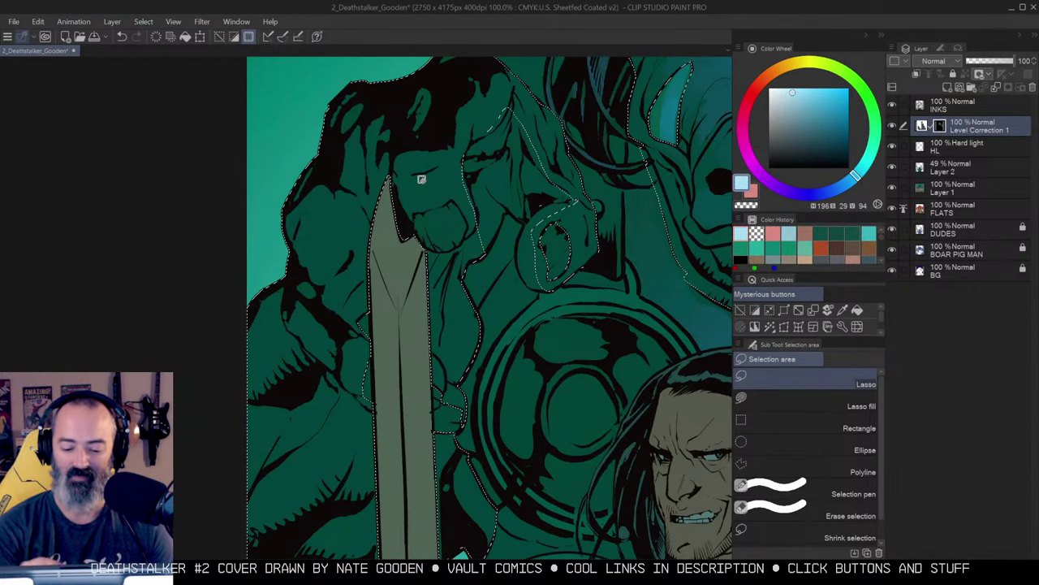
drag(512, 216, 532, 239)
key(/)
click(510, 216)
key(q)
key(q)
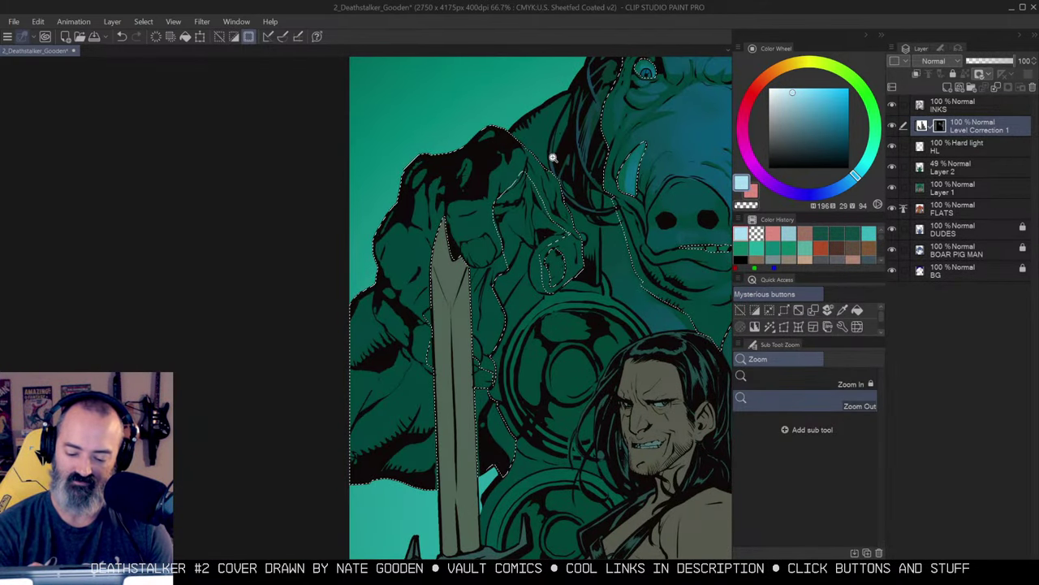
click(495, 267)
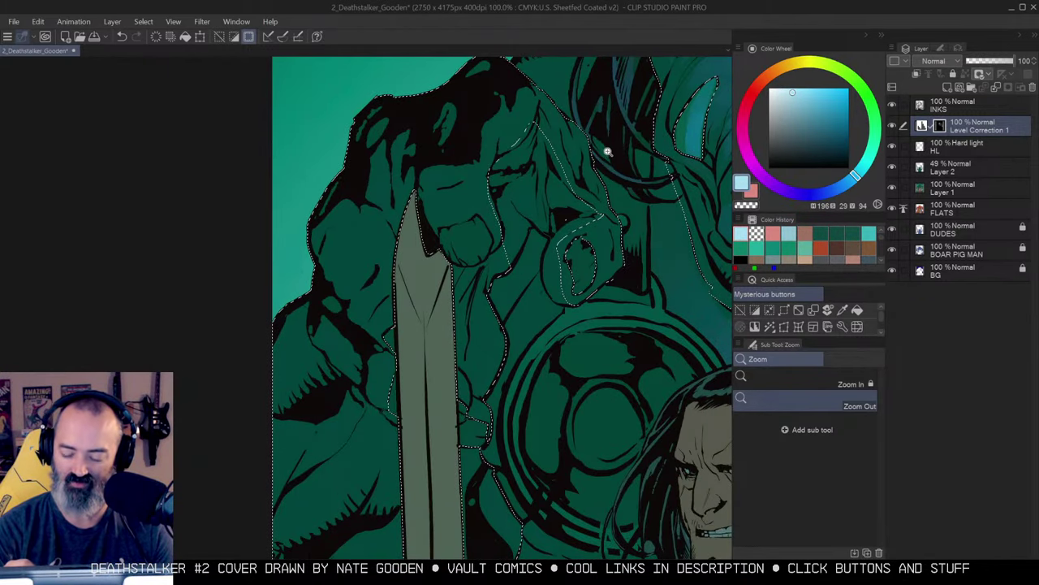
Trim the palm and wrist out of the selection, following the edge of the fingertip beside the blade.
key(m)
mouse_move(569, 132)
mouse_down()
mouse_move(506, 230)
mouse_move(468, 262)
mouse_move(448, 356)
mouse_move(486, 452)
mouse_move(534, 264)
mouse_up()
key(q)
key(q)
drag(701, 228, 507, 316)
mouse_move(639, 102)
mouse_down()
mouse_move(481, 359)
mouse_move(530, 269)
mouse_up()
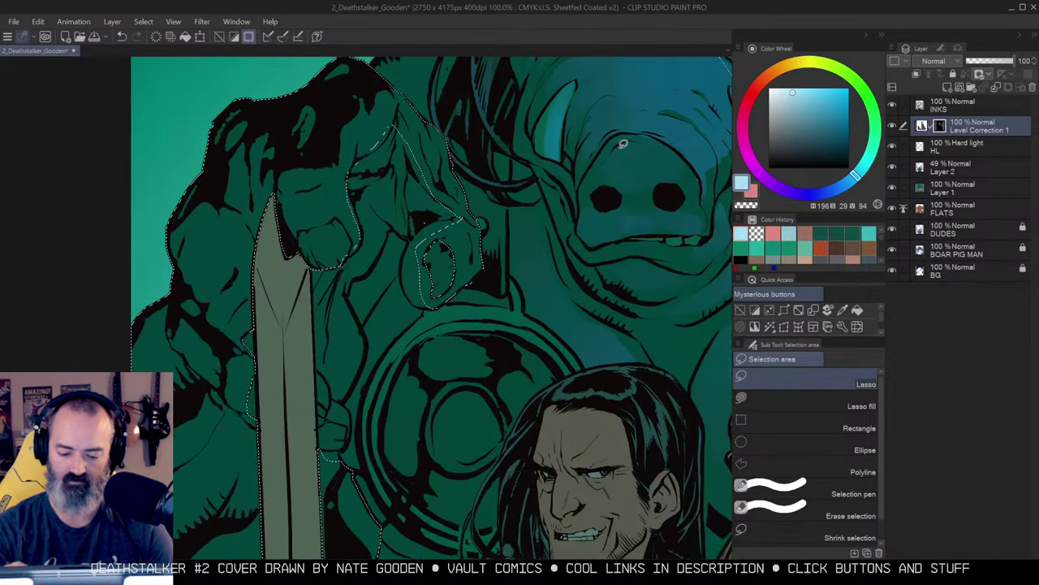
Carve narrow highlight shapes into the selection along the finger creases and the thumb's outer rim.
mouse_move(404, 123)
mouse_down()
mouse_move(389, 103)
mouse_move(402, 138)
mouse_move(436, 154)
mouse_move(518, 148)
mouse_up()
ctrl+click(399, 142)
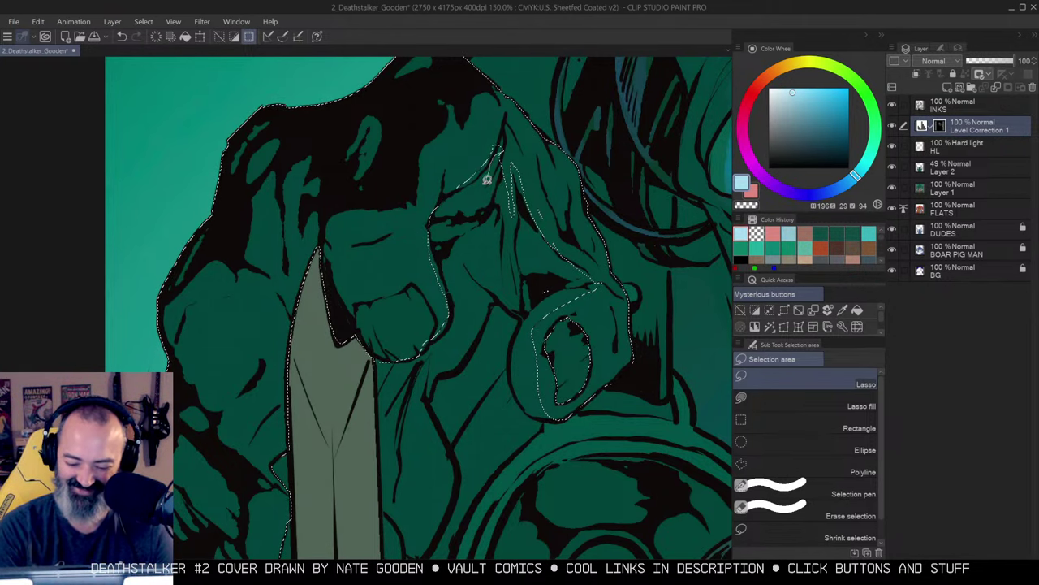
key(q)
key(q)
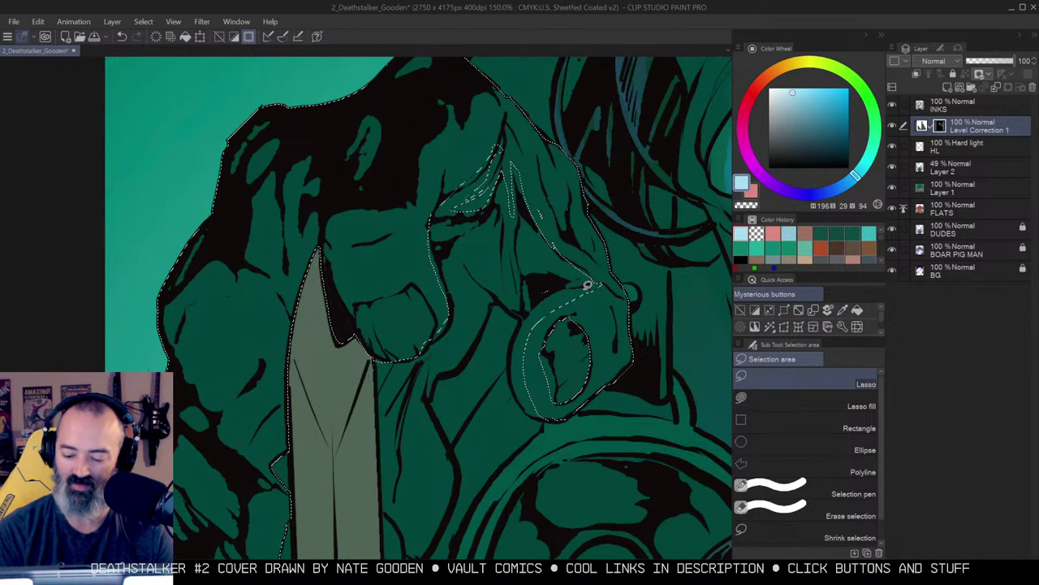
scroll(590, 278, down, 2)
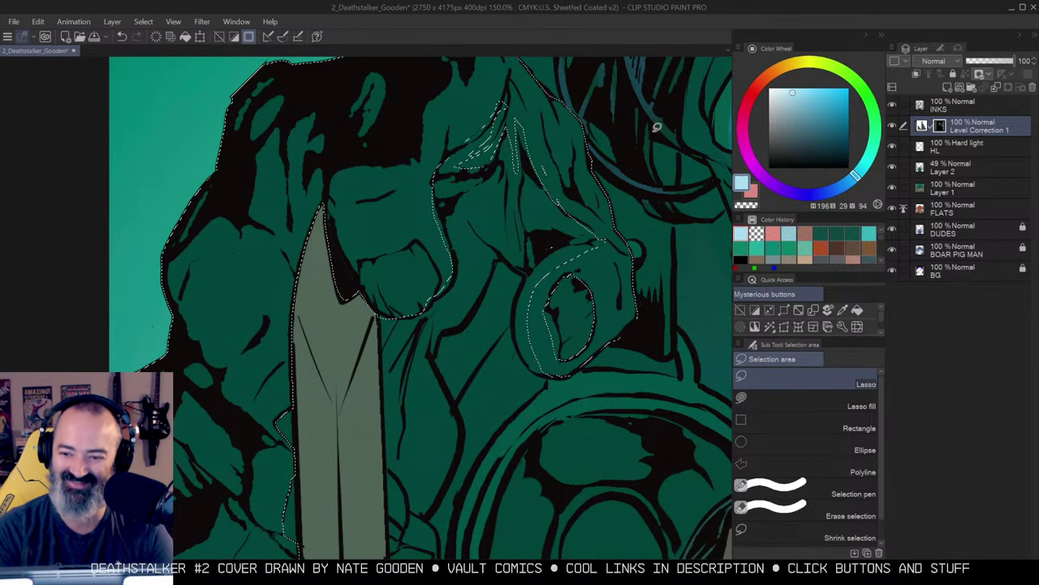
Subtract the knuckles and upper part of the hand from the selection, following the finger's inner edge.
alt+click(578, 244)
drag(695, 226, 613, 234)
key(q)
key(q)
key(m)
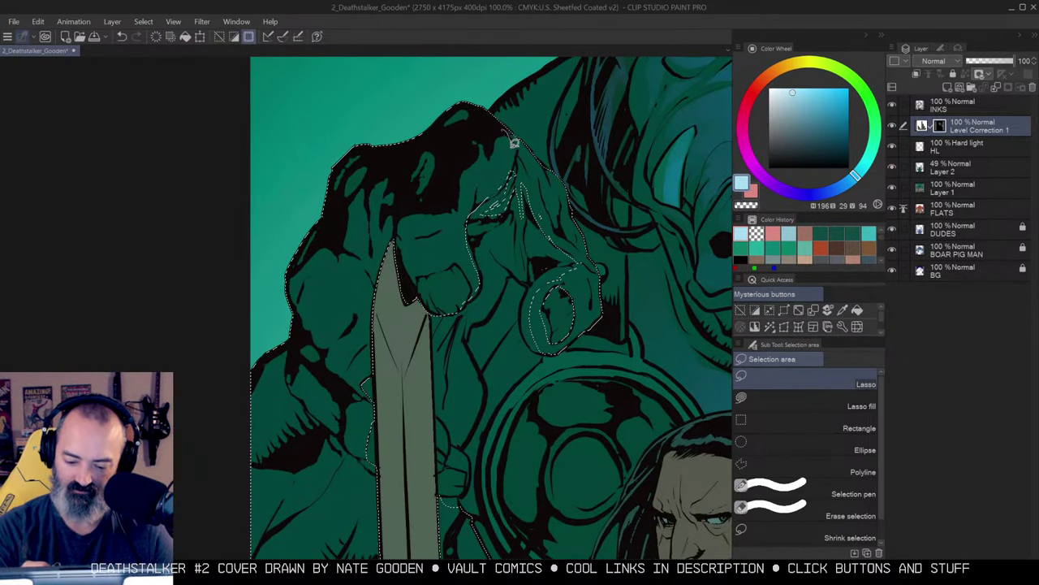
mouse_move(498, 165)
mouse_down()
mouse_move(464, 236)
mouse_move(470, 280)
mouse_move(449, 320)
mouse_move(396, 251)
mouse_move(469, 133)
mouse_move(391, 248)
mouse_move(316, 181)
mouse_move(504, 58)
mouse_up()
key(q)
key(q)
drag(659, 280, 589, 232)
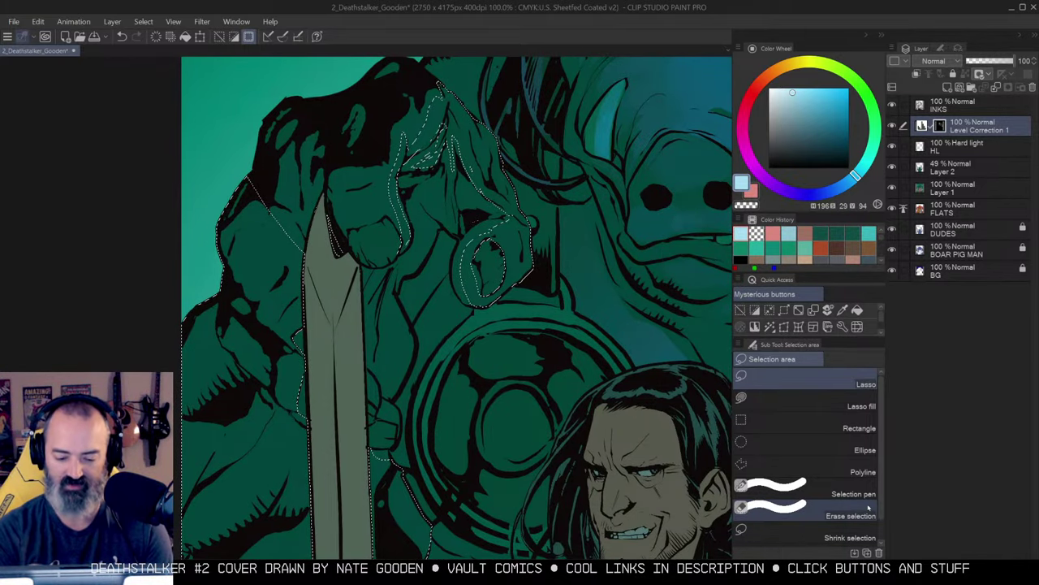
Trim the remaining selection edge across the hand beside the sword's blade tip.
drag(498, 203, 538, 166)
key(q)
key(q)
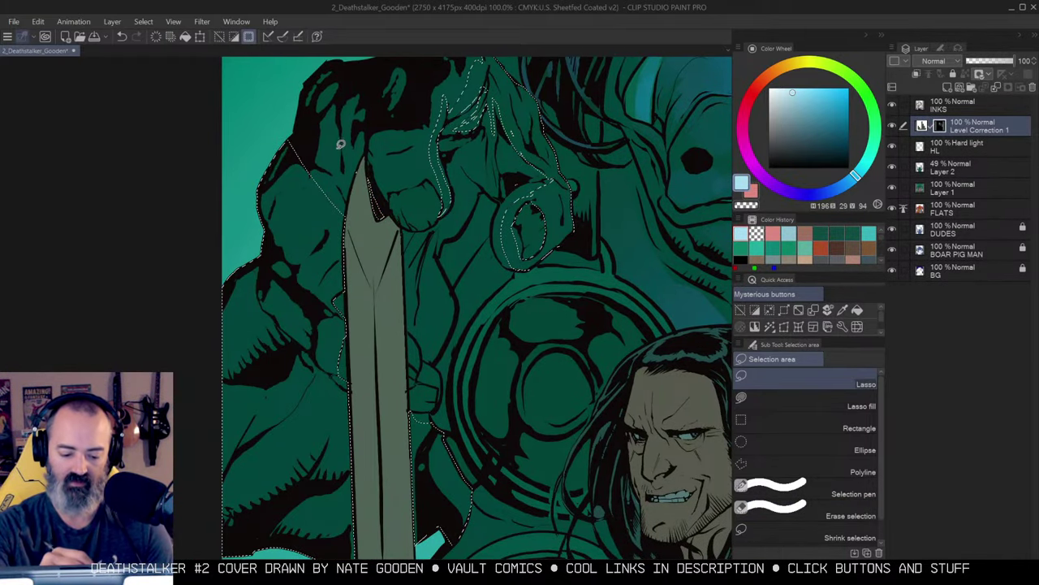
key(q)
key(q)
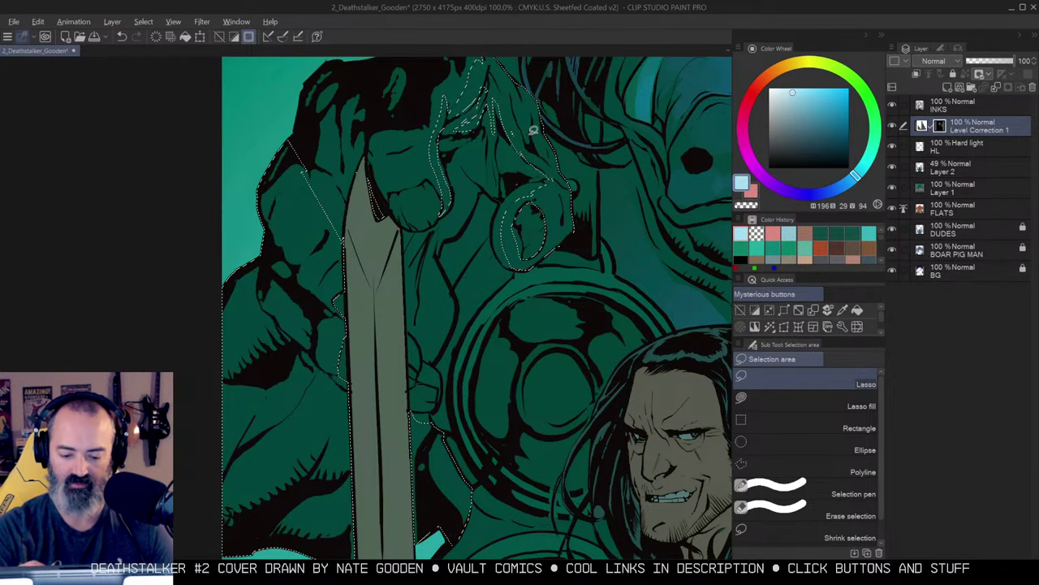
Lasso away the leftover selection over the boar man's face, body and forearm.
drag(547, 248, 483, 295)
alt+click(513, 297)
drag(616, 299, 552, 294)
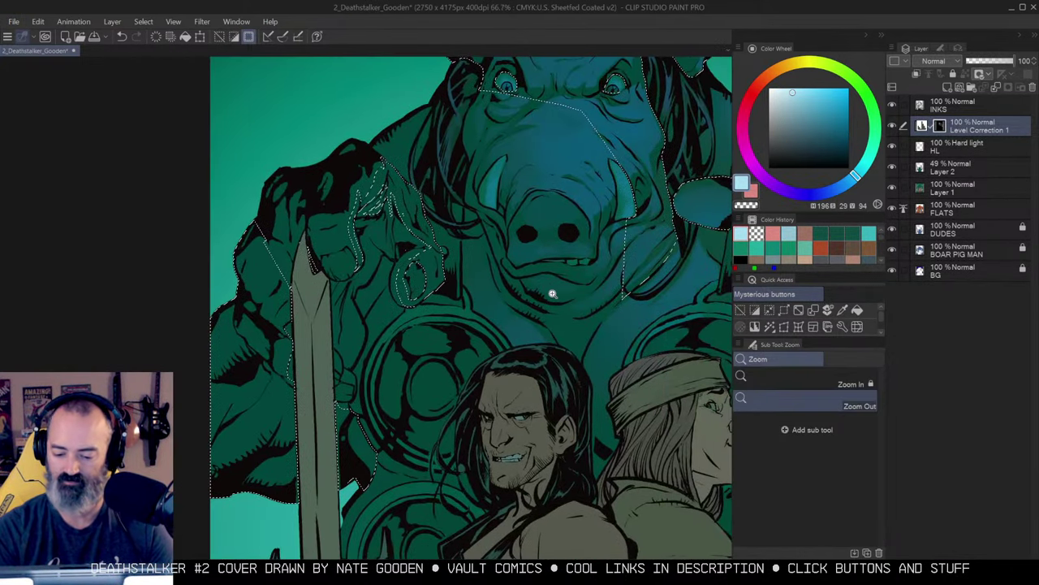
key(b)
drag(613, 225, 567, 330)
key(m)
mouse_move(685, 69)
mouse_down()
mouse_move(441, 63)
mouse_move(712, 357)
mouse_move(725, 329)
mouse_up()
drag(467, 321, 609, 168)
mouse_move(366, 168)
mouse_down()
mouse_move(330, 127)
mouse_move(362, 122)
mouse_up()
mouse_move(489, 324)
mouse_down()
mouse_move(408, 500)
mouse_move(298, 280)
mouse_up()
Hide the selection outline and airbrush light into the selected finger and thumb rims of the hand.
key(ctrl+h)
key(b)
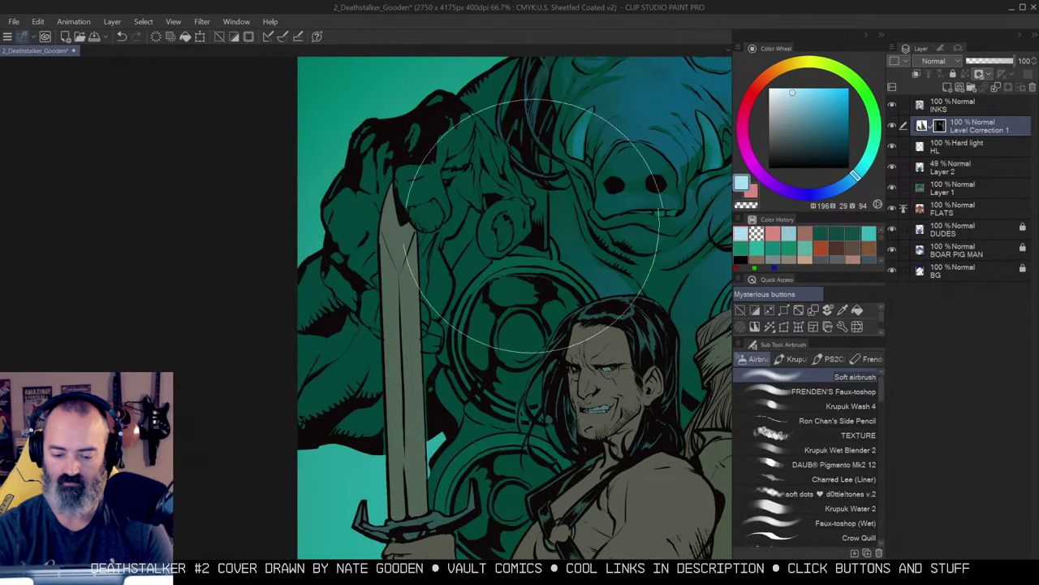
drag(536, 227, 532, 251)
Lasso the thumbnail of the boar man's hand beside the sword and airbrush light into it.
drag(611, 274, 516, 248)
alt+click(508, 239)
ctrl+click(498, 240)
click(488, 220)
key(m)
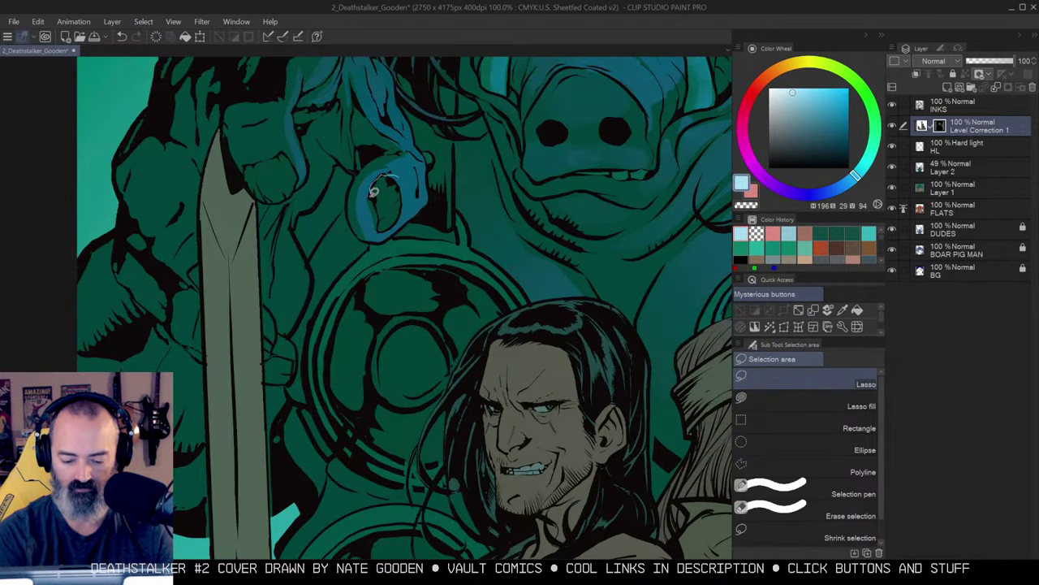
drag(404, 187, 394, 176)
key(w)
key(ctrl+h)
key(b)
mouse_move(393, 236)
mouse_down()
mouse_move(398, 263)
mouse_move(308, 224)
mouse_move(511, 264)
mouse_up()
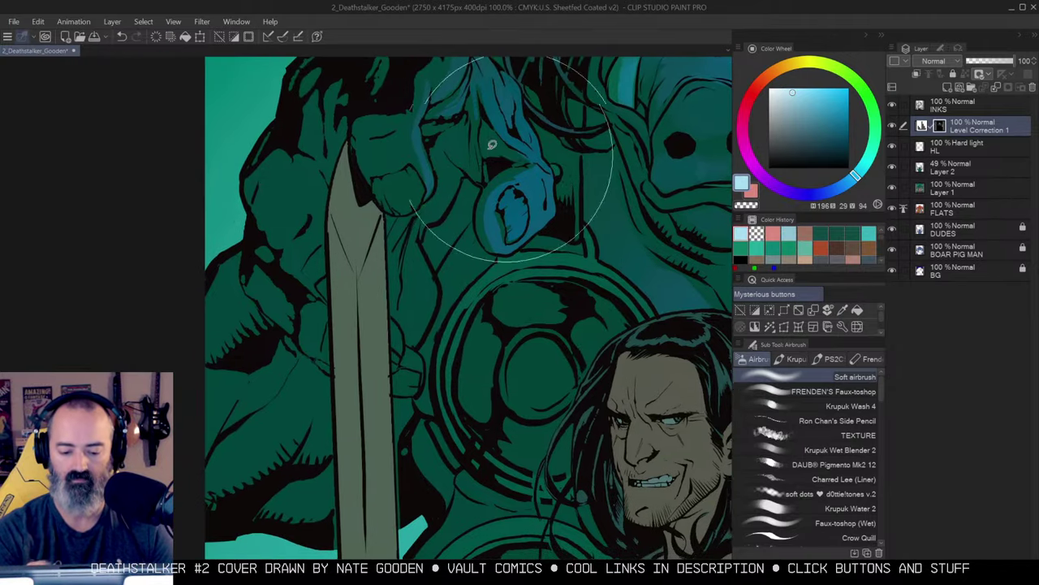
Lasso the fingertip beside the sword's blade tip and airbrush a soft highlight into it.
key(m)
mouse_move(406, 180)
mouse_down()
mouse_move(453, 200)
mouse_move(426, 208)
mouse_move(470, 188)
mouse_up()
key(ctrl+h)
key(b)
drag(524, 153, 498, 176)
key(ctrl+d)
Lasso the hand's inner plane along the outer side of the blade and airbrush light toward the blade edge.
key(m)
drag(466, 215, 549, 178)
drag(354, 143, 350, 213)
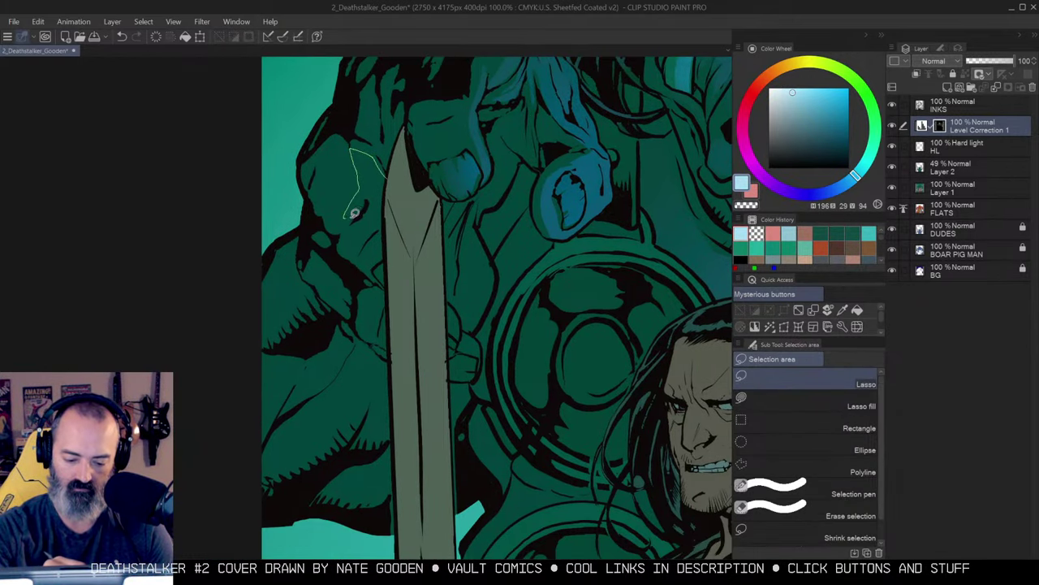
drag(381, 251, 383, 186)
key(w)
key(ctrl+h)
key(b)
mouse_move(422, 273)
mouse_down()
mouse_move(410, 198)
mouse_move(424, 291)
mouse_up()
key(m)
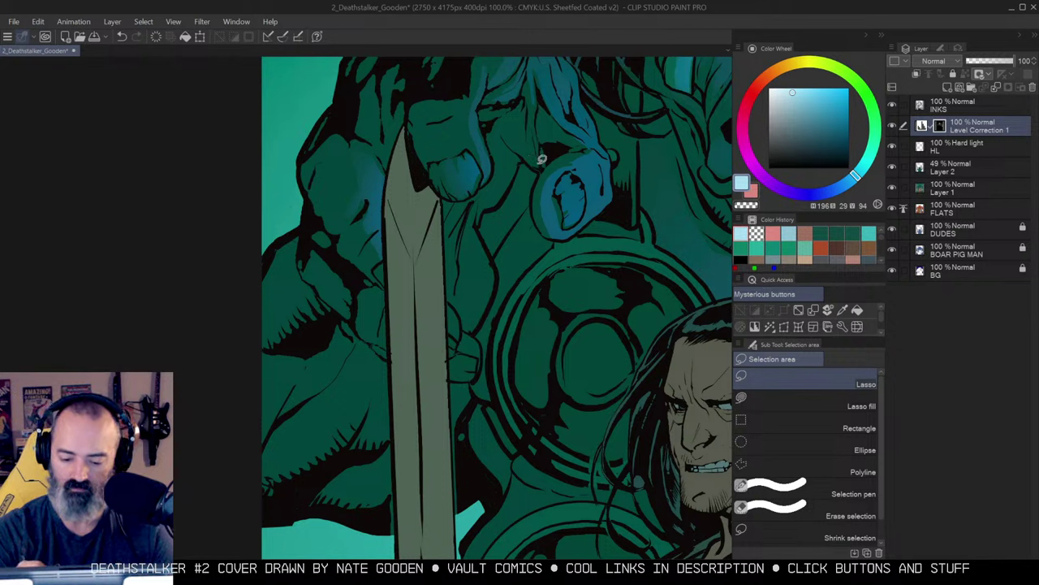
mouse_move(507, 139)
mouse_down()
mouse_move(531, 165)
mouse_move(520, 152)
mouse_move(470, 221)
mouse_move(482, 256)
mouse_move(475, 334)
mouse_move(498, 253)
mouse_move(546, 171)
mouse_up()
key(w)
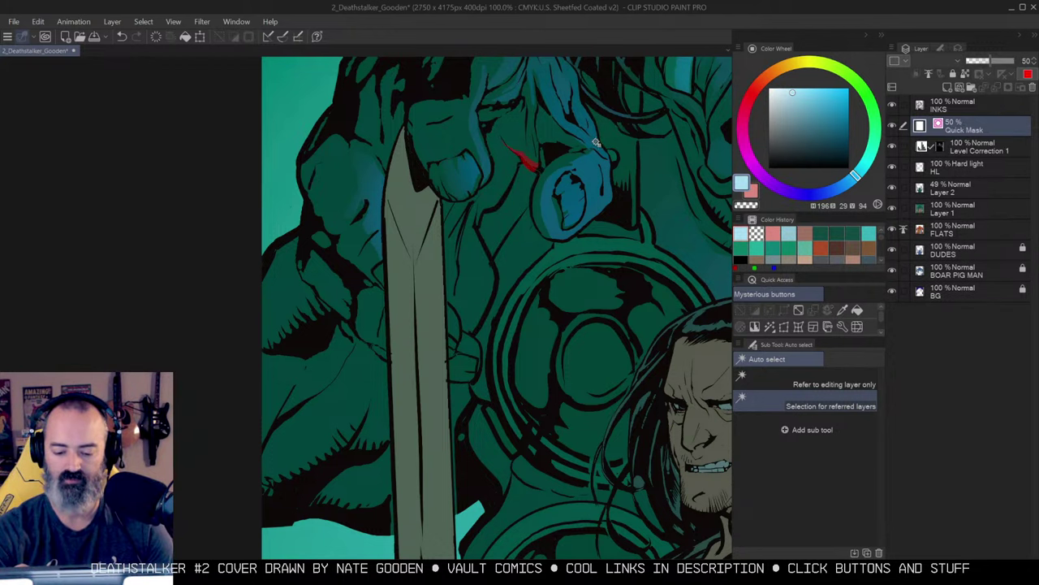
key(ctrl+m)
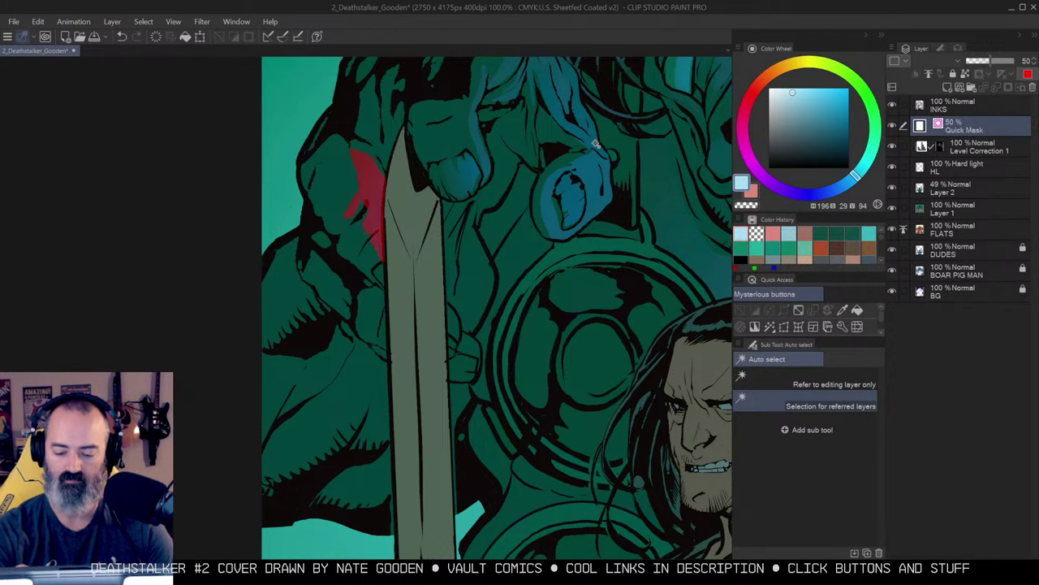
key(ctrl+m)
Lasso the palm's inner rim from below the thumb down along the blade and airbrush rim light into it.
key(m)
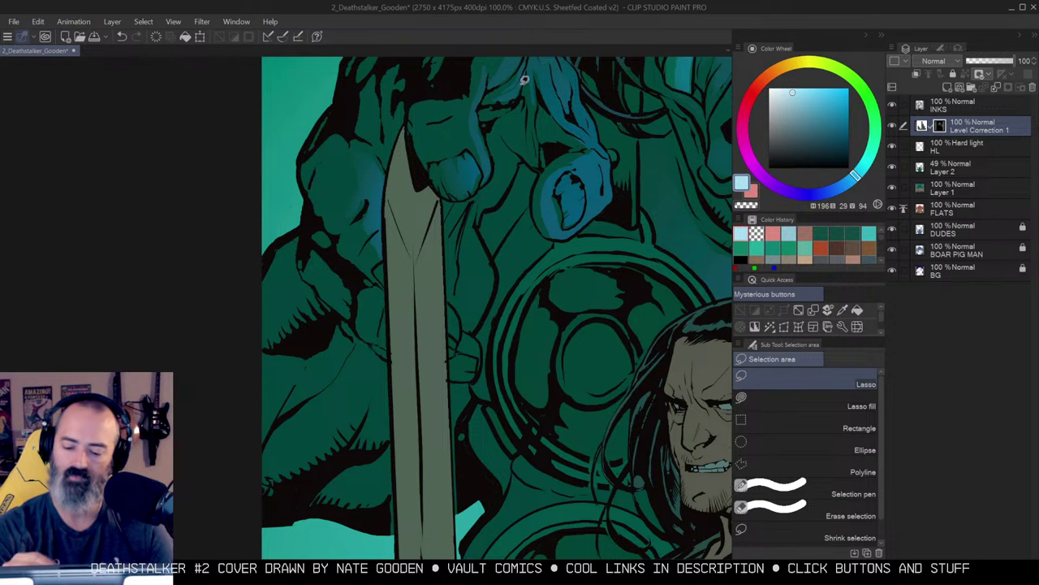
mouse_move(541, 161)
mouse_down()
mouse_move(499, 134)
mouse_move(510, 164)
mouse_move(486, 205)
mouse_move(480, 200)
mouse_move(464, 340)
mouse_move(490, 300)
mouse_move(497, 268)
mouse_move(485, 238)
mouse_move(537, 165)
mouse_up()
key(w)
key(ctrl+h)
key(b)
mouse_move(522, 205)
mouse_down()
mouse_move(542, 170)
mouse_move(528, 259)
mouse_move(508, 300)
mouse_up()
Lasso the lower fingertips showing beside the blade and airbrush light into them.
alt+click(546, 255)
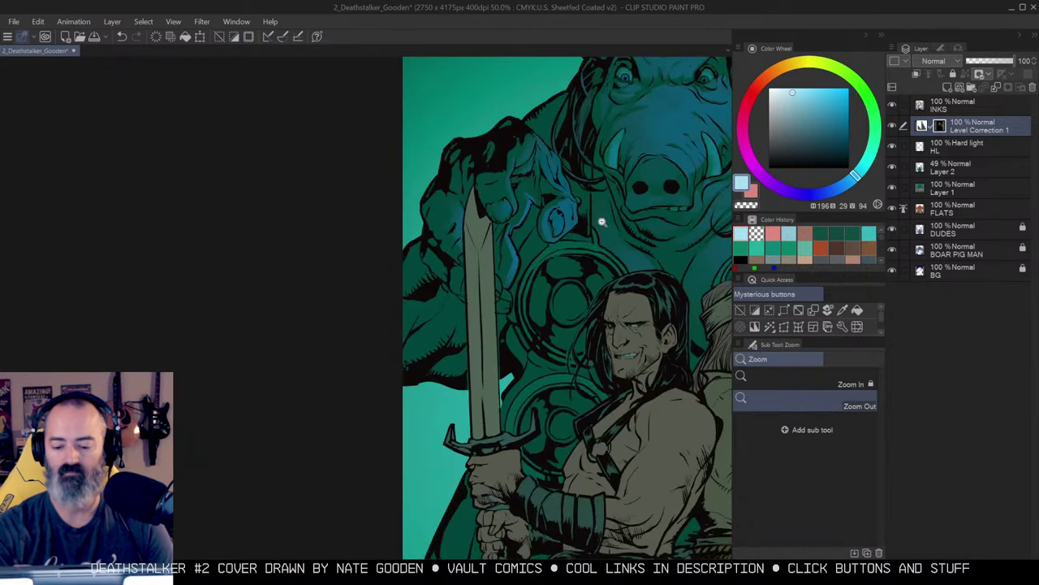
alt+click(595, 211)
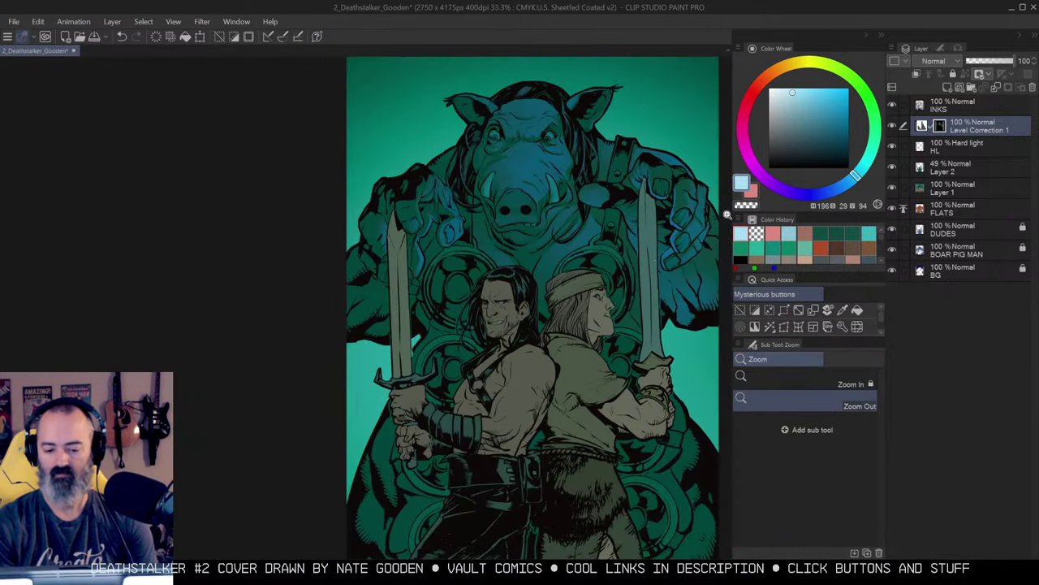
drag(666, 220, 623, 225)
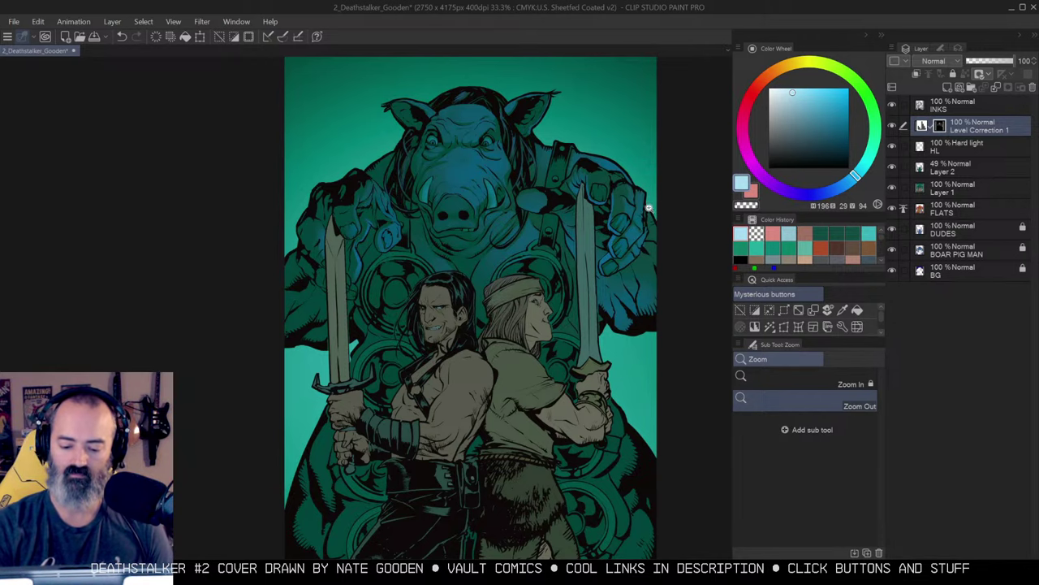
drag(546, 234, 637, 194)
double_click(426, 260)
mouse_move(464, 235)
mouse_down()
mouse_move(472, 263)
mouse_move(460, 219)
mouse_up()
click(469, 217)
key(m)
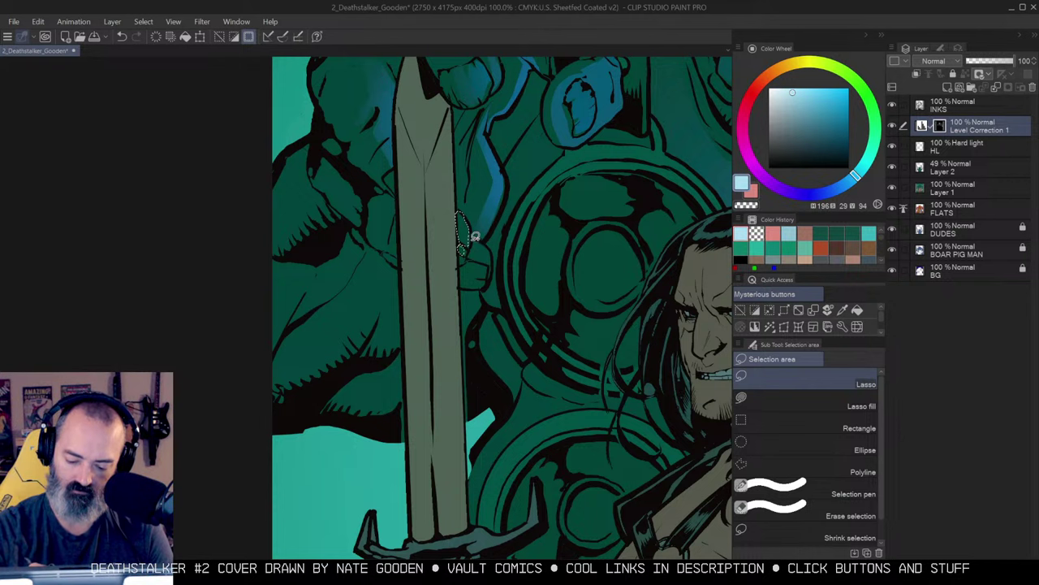
drag(492, 249, 484, 283)
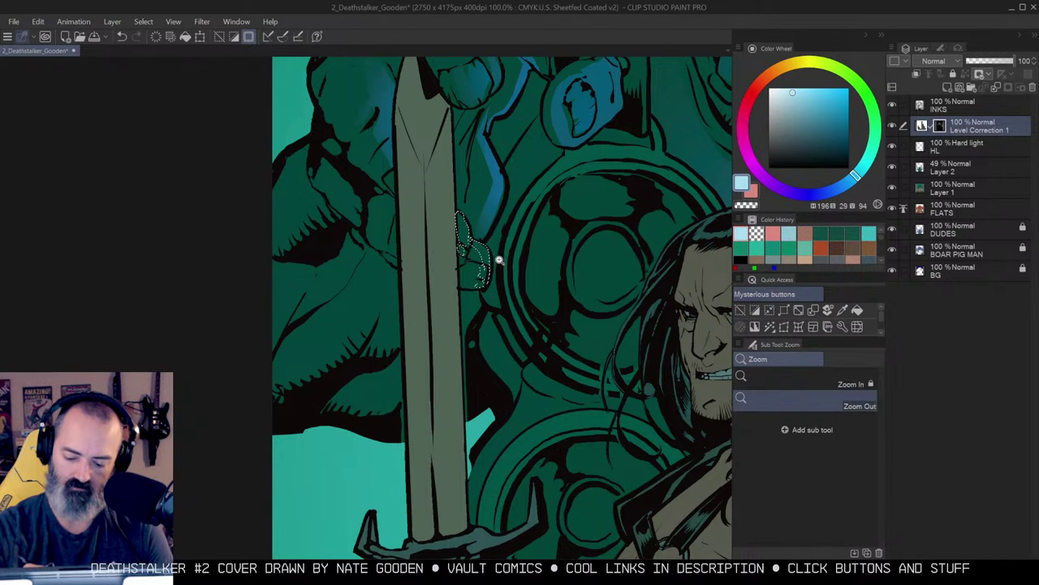
alt+click(503, 262)
key(ctrl+h)
key(b)
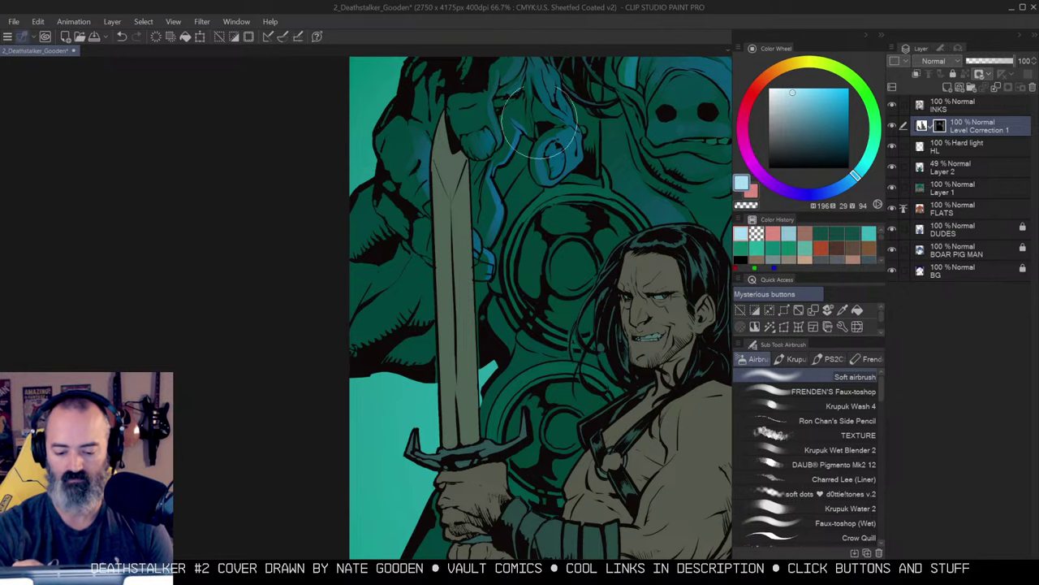
Lasso the palm area between the blade and the lit rim and airbrush soft light into it.
key(m)
scroll(482, 184, up, 1)
mouse_move(476, 171)
mouse_down()
mouse_move(483, 145)
mouse_move(461, 201)
mouse_move(476, 184)
mouse_move(465, 212)
mouse_up()
drag(521, 129, 507, 175)
key(ctrl+h)
key(b)
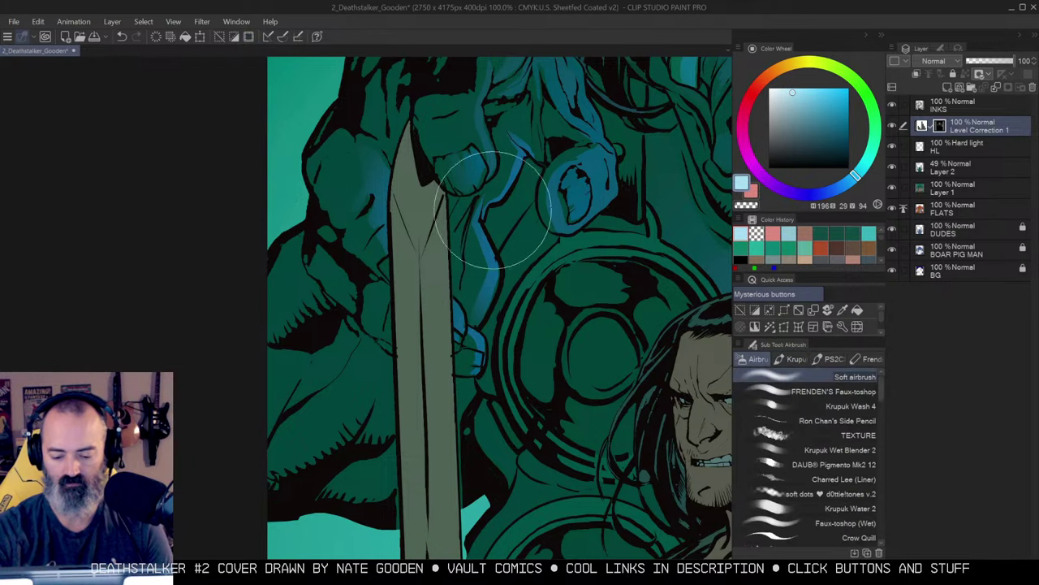
drag(493, 210, 476, 302)
key(ctrl+space)
scroll(538, 220, down, 1)
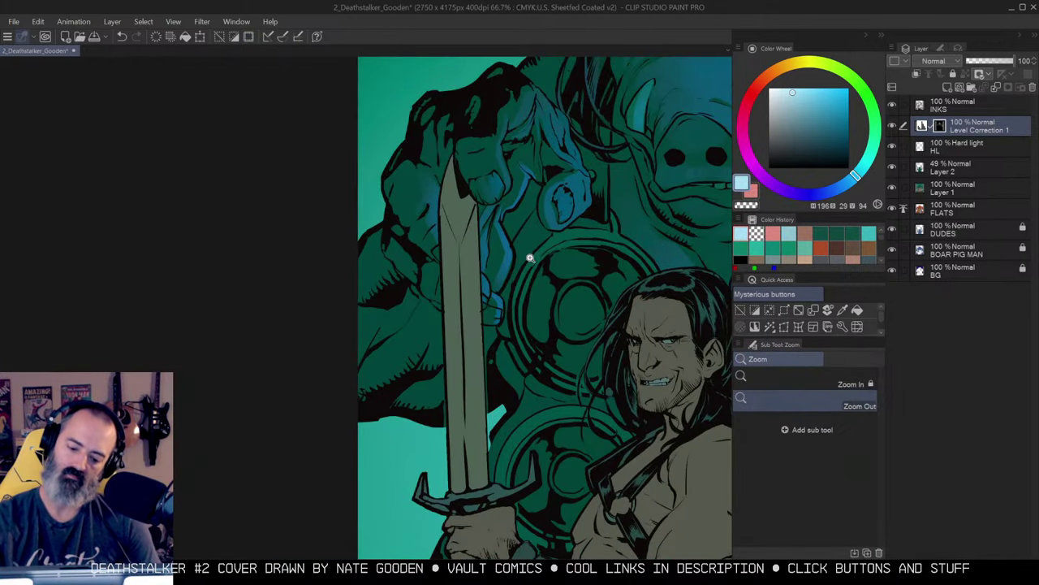
Lasso the small knuckle patch above the blade tip and apply light to it with the Soft airbrush.
scroll(458, 149, up, 1)
key(w)
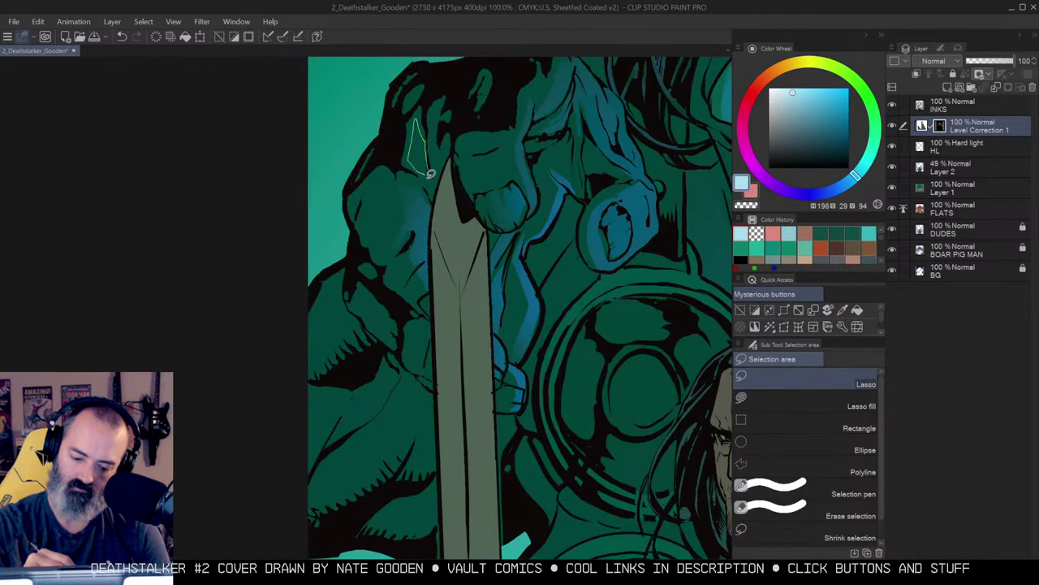
key(b)
key(slash)
scroll(492, 219, down, 2)
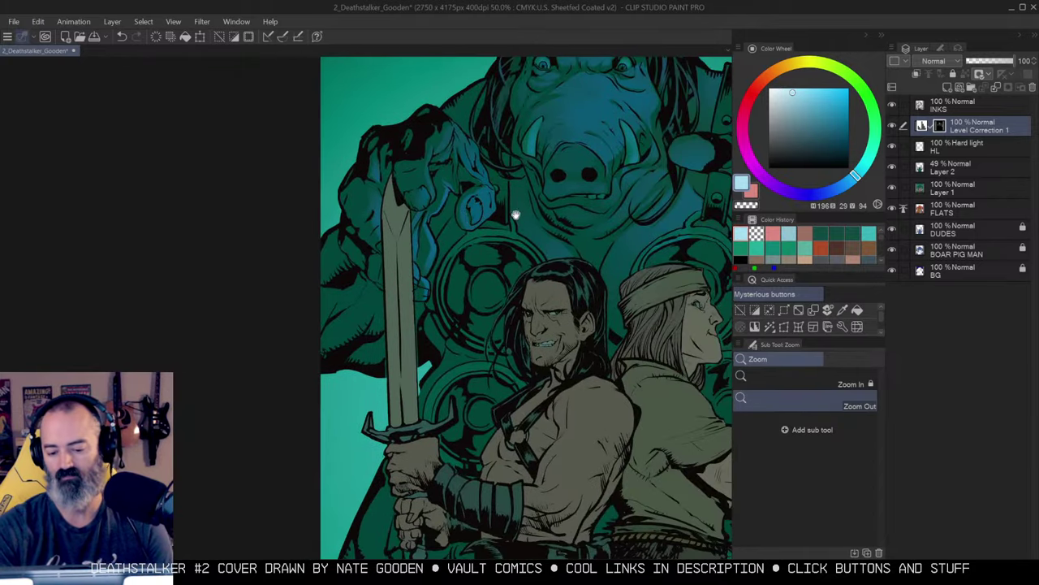
drag(625, 250, 571, 235)
Select the knuckle at the hand's outer edge and add light to it, clearing the selection.
drag(382, 256, 498, 225)
scroll(478, 186, up, 1)
key(w)
mouse_move(377, 123)
mouse_down()
mouse_move(388, 147)
mouse_move(419, 195)
mouse_move(393, 175)
mouse_move(378, 126)
mouse_up()
key(g)
click(389, 140)
key(ctrl+d)
key(b)
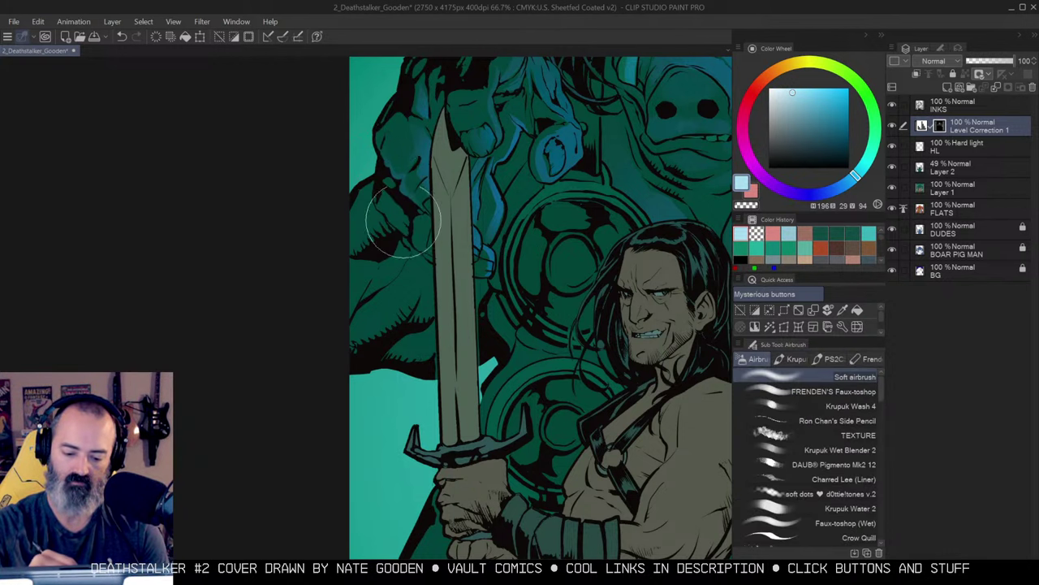
Lasso the lowest finger's segments between the forearm and the blade and airbrush light into them.
key(w)
mouse_move(382, 174)
mouse_down()
mouse_move(378, 192)
mouse_move(414, 228)
mouse_up()
key(w)
click(419, 221)
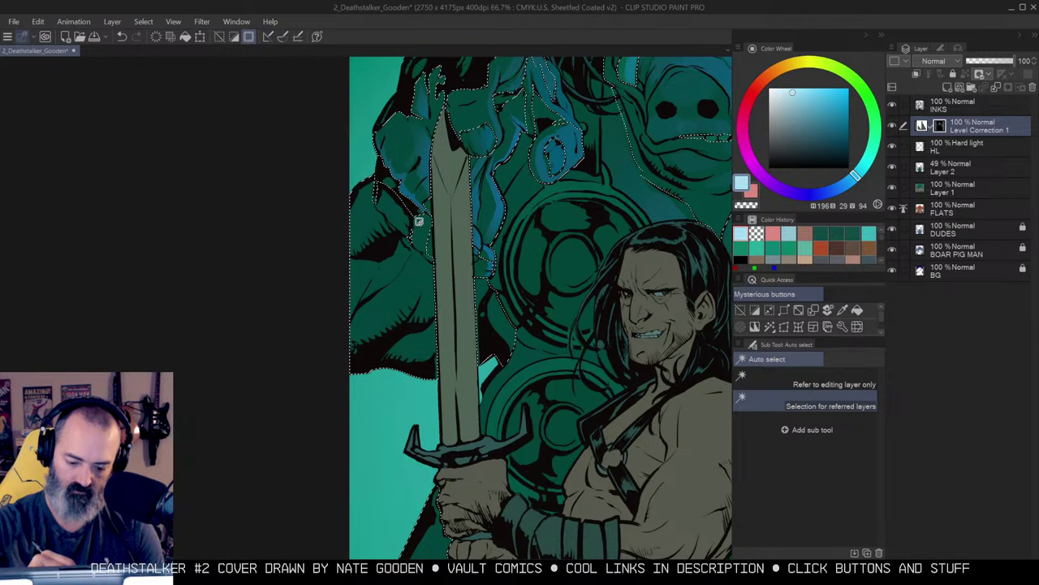
key(w)
key(ctrl+d)
mouse_move(405, 226)
mouse_down()
mouse_move(382, 180)
mouse_move(430, 241)
mouse_move(411, 235)
mouse_up()
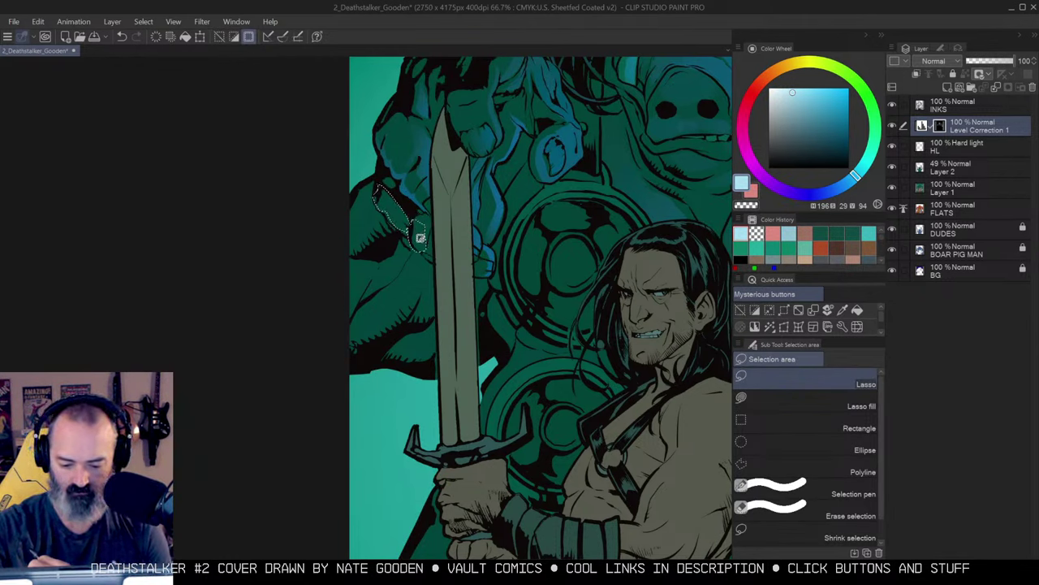
key(w)
key(b)
key(w)
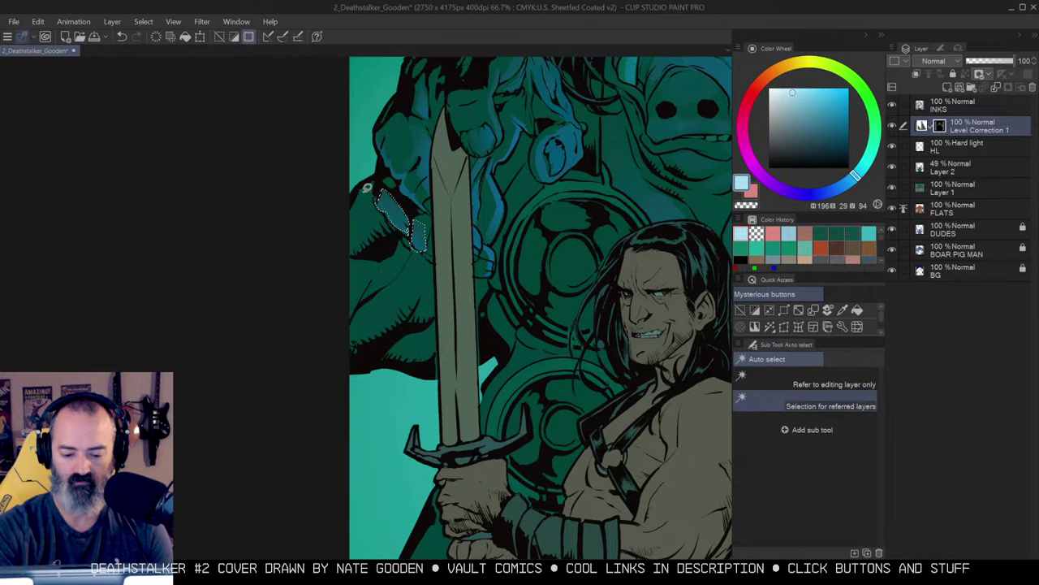
Lasso the forearm along the hand's outer edge and paint broad soft light across it with an enlarged Soft airbrush.
key(m)
key(w)
click(369, 189)
key(ctrl+h)
key(b)
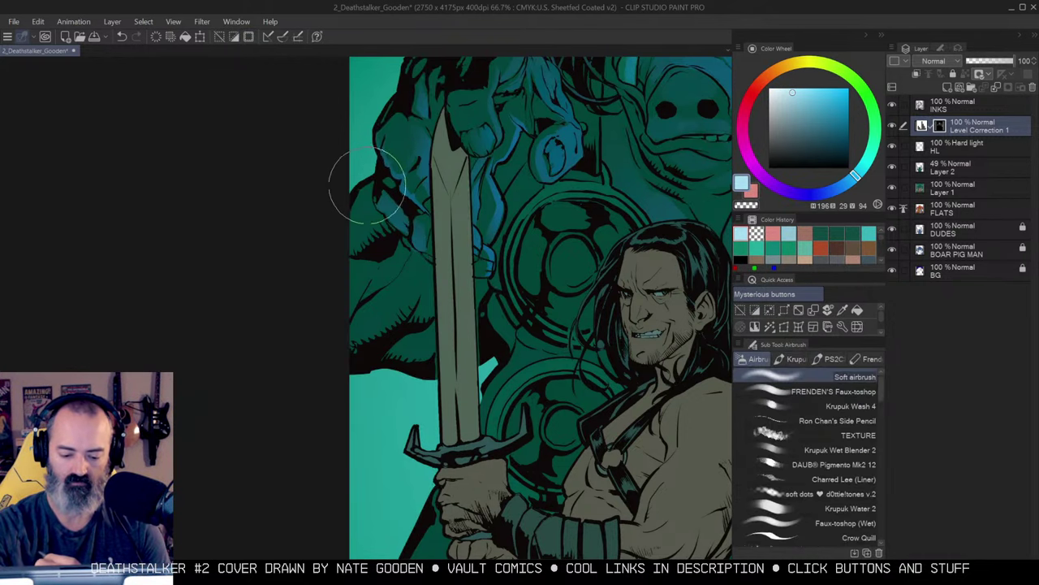
key(m)
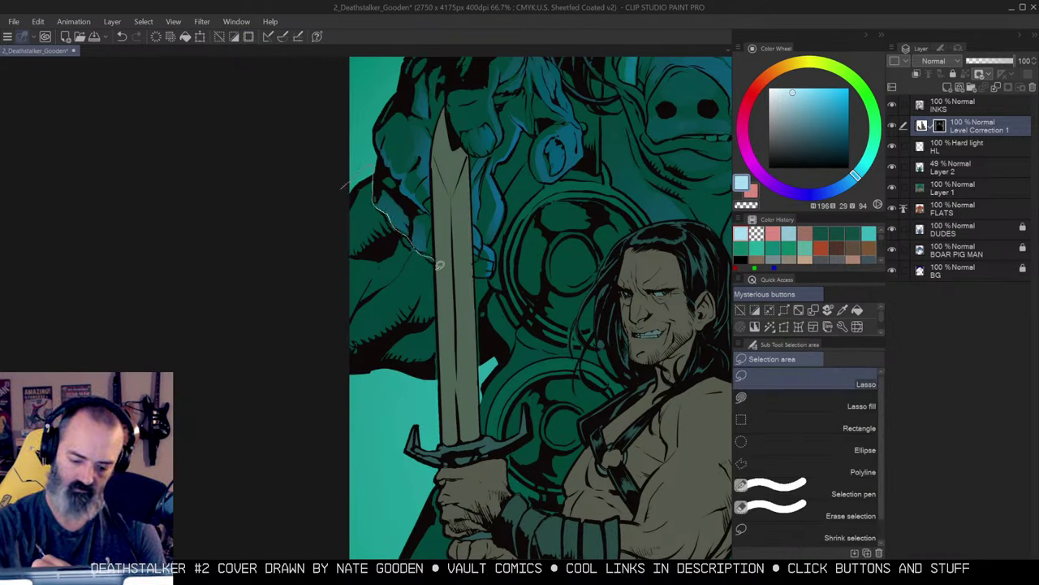
key(w)
key(b)
key(bracketright)
key(bracketright)
key(bracketright)
key(bracketright)
key(bracketright)
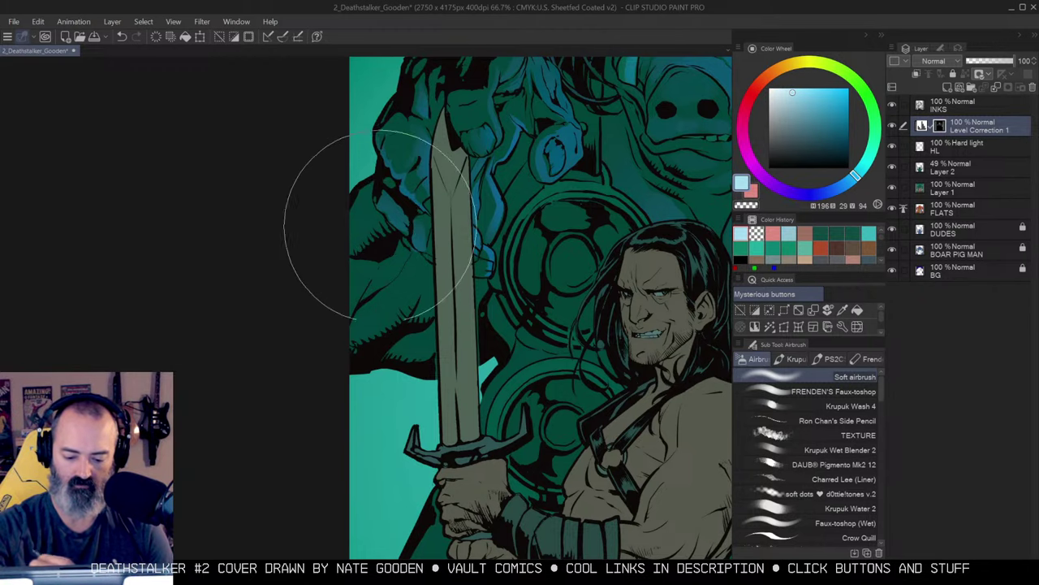
drag(382, 222, 362, 162)
Examine the full cover to judge the new light on the boar man's hands and forearms.
alt+click(496, 195)
drag(626, 203, 516, 235)
click(515, 236)
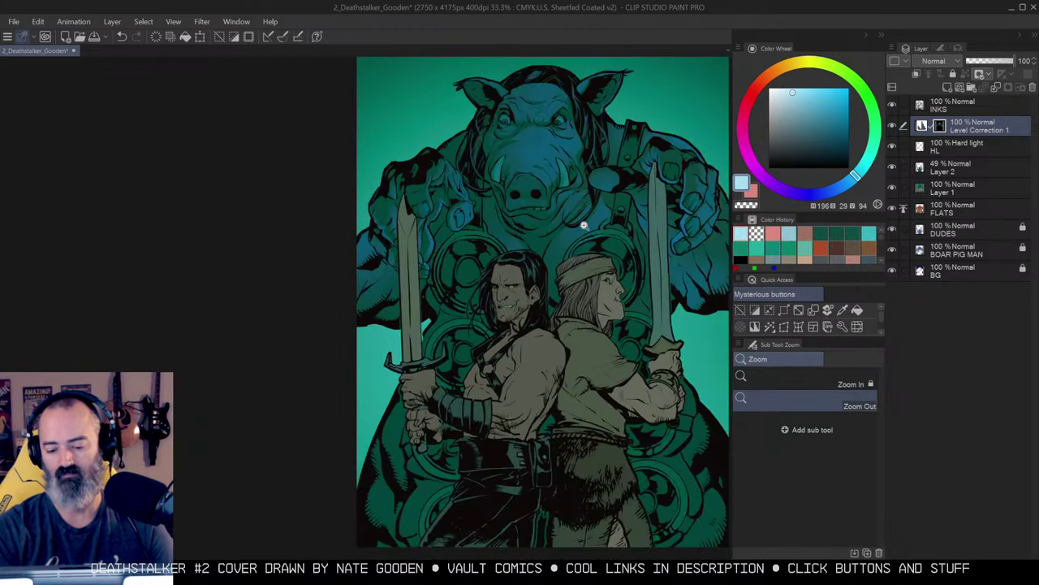
click(475, 144)
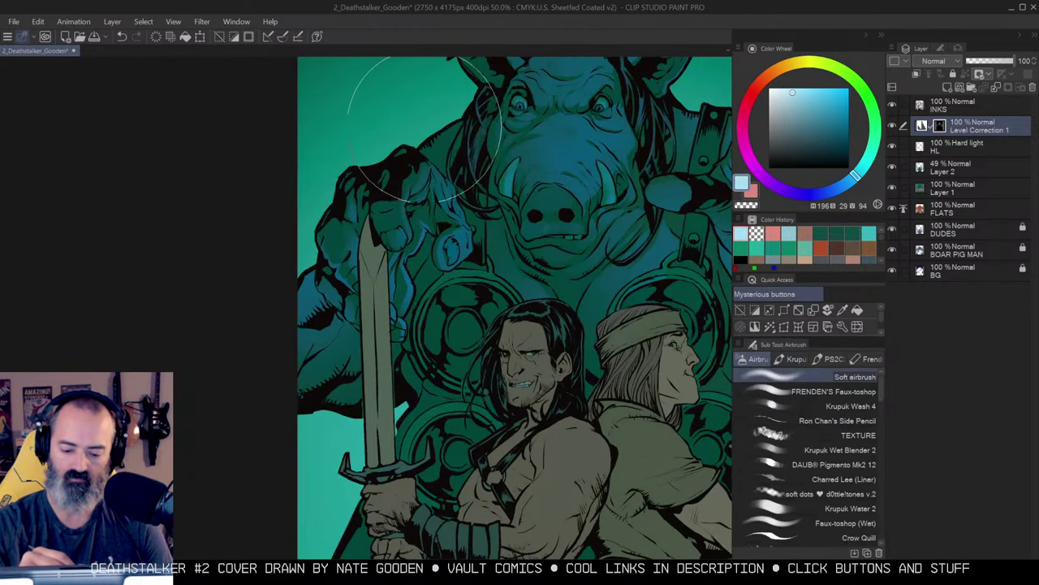
key(alt+space)
click(620, 224)
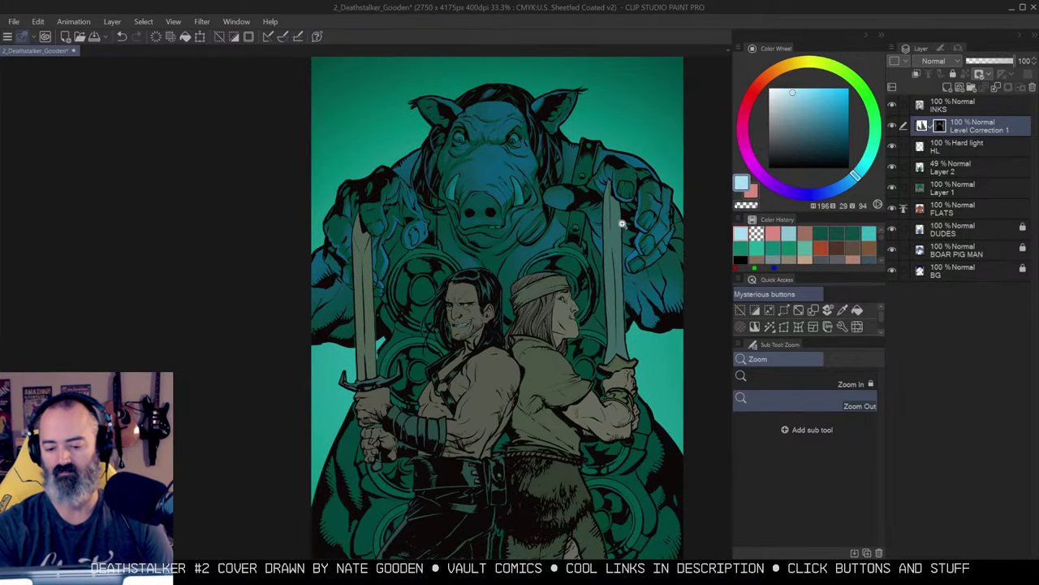
mouse_move(638, 263)
mouse_down()
mouse_move(618, 221)
mouse_move(591, 297)
mouse_move(608, 258)
mouse_up()
Replace the selection with the round armor discs' rims and airbrush highlights along the upper discs' rims using a smaller brush.
key(m)
key(ctrl+d)
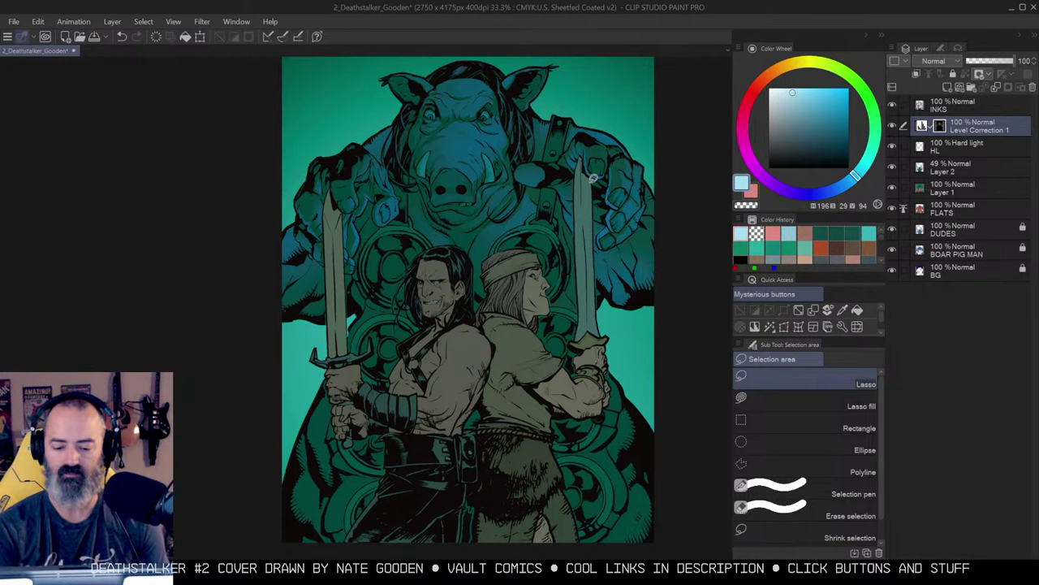
drag(496, 258, 507, 276)
click(490, 248)
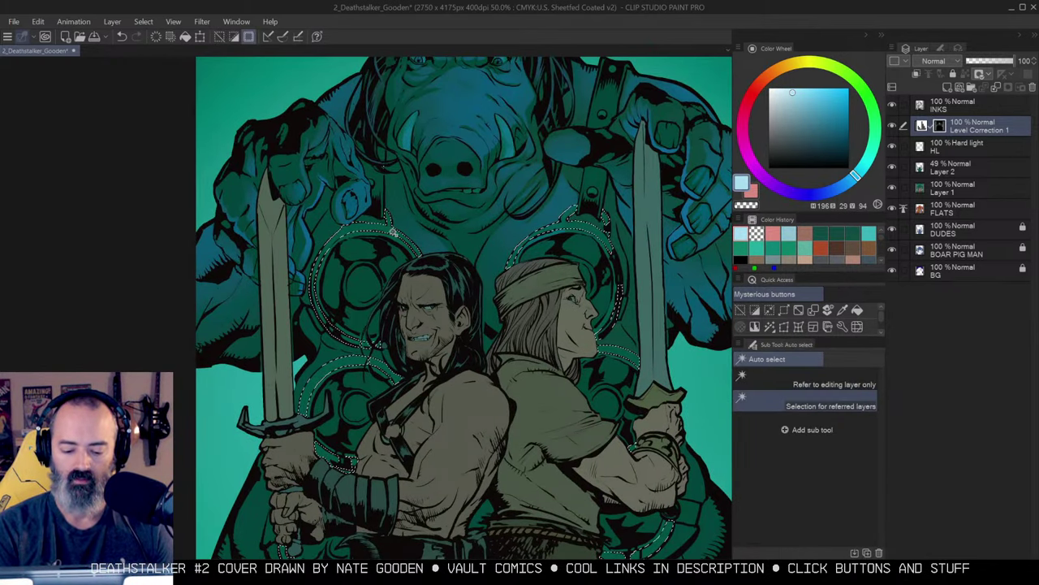
key(b)
key([)
key([)
key([)
key([)
key([)
mouse_move(348, 232)
mouse_down()
mouse_move(415, 231)
mouse_move(438, 250)
mouse_up()
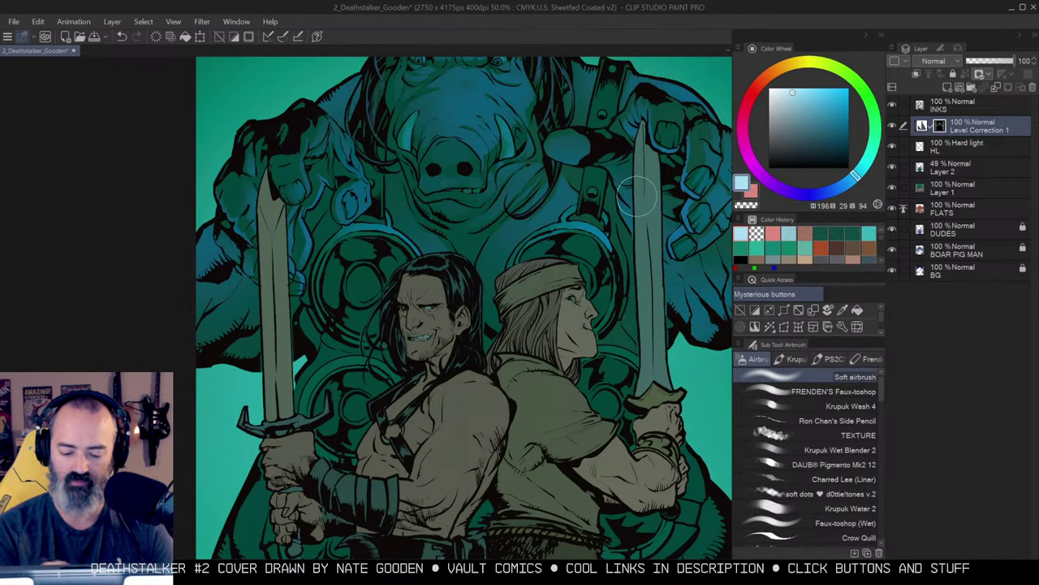
Airbrush matching highlights along the rims of the middle and lower armor discs.
key(w)
mouse_move(643, 233)
mouse_down()
mouse_move(634, 216)
mouse_move(658, 161)
mouse_up()
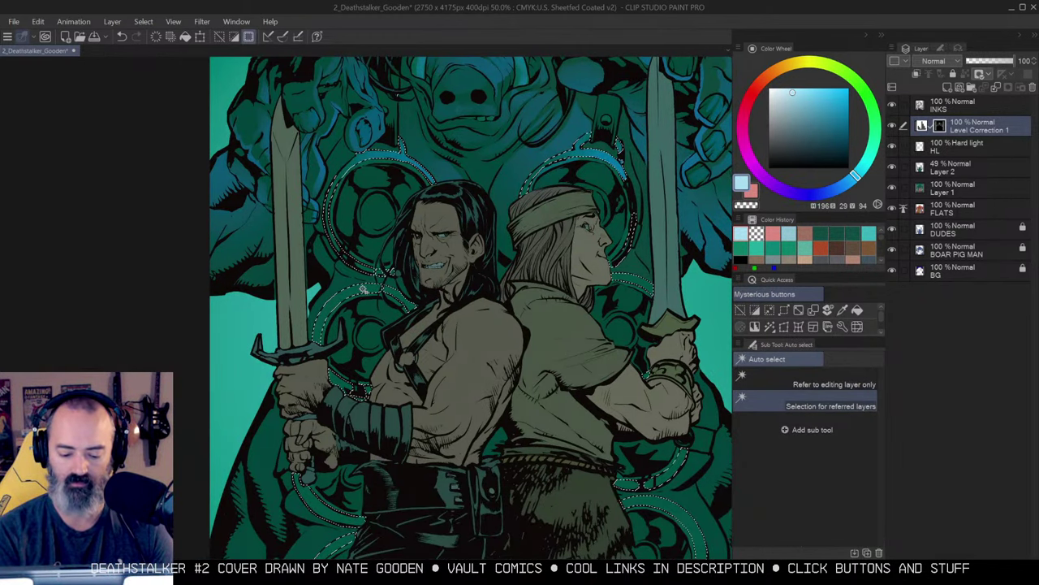
key(b)
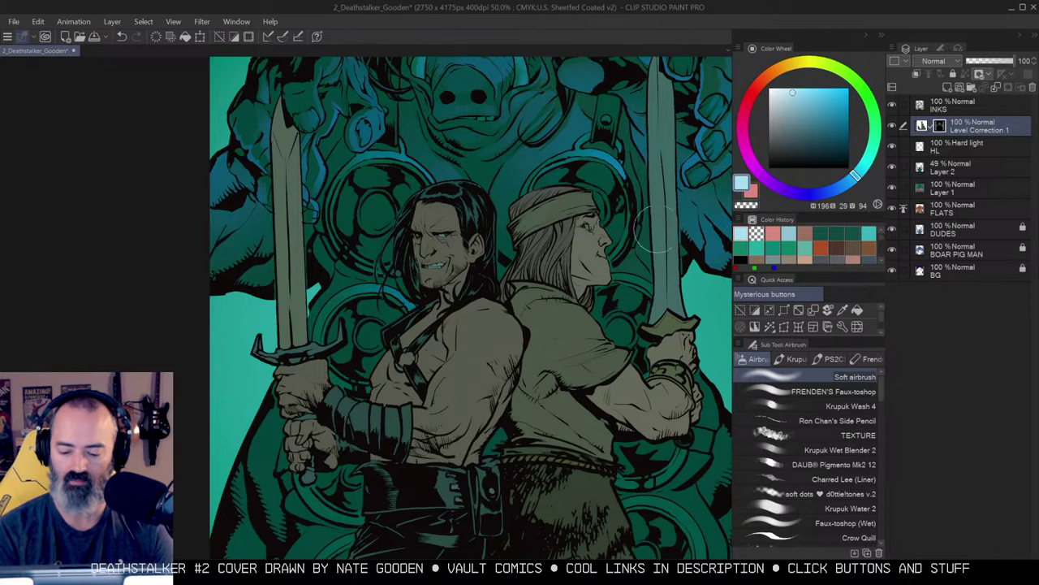
key(alt+space)
click(608, 290)
drag(676, 253, 616, 289)
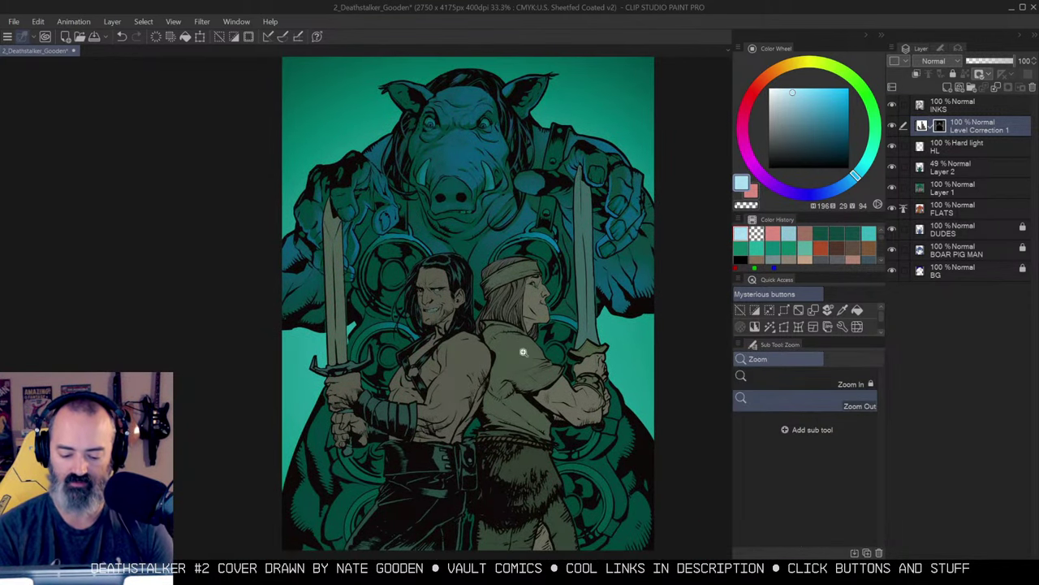
key(w)
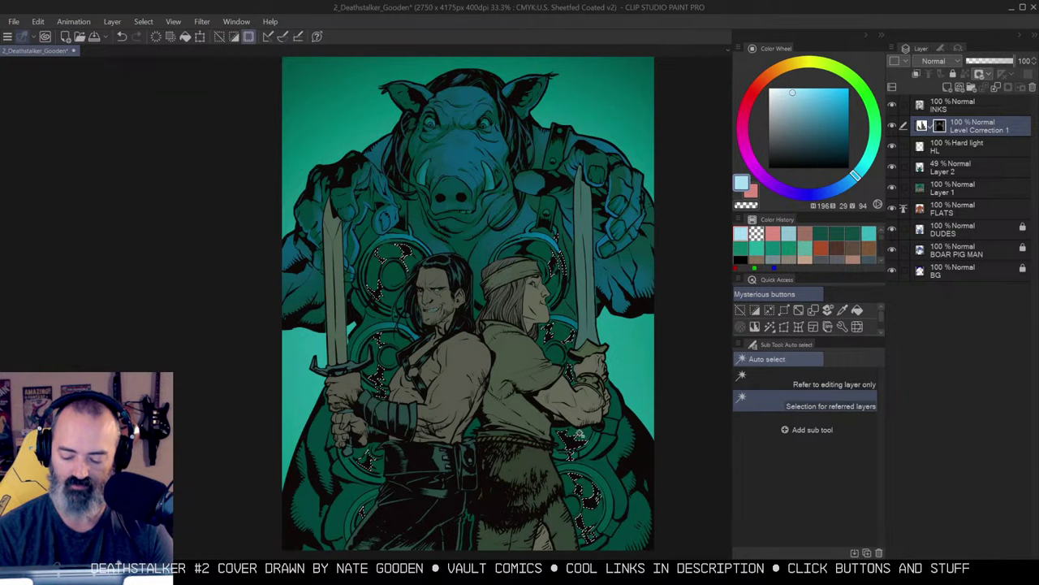
key(b)
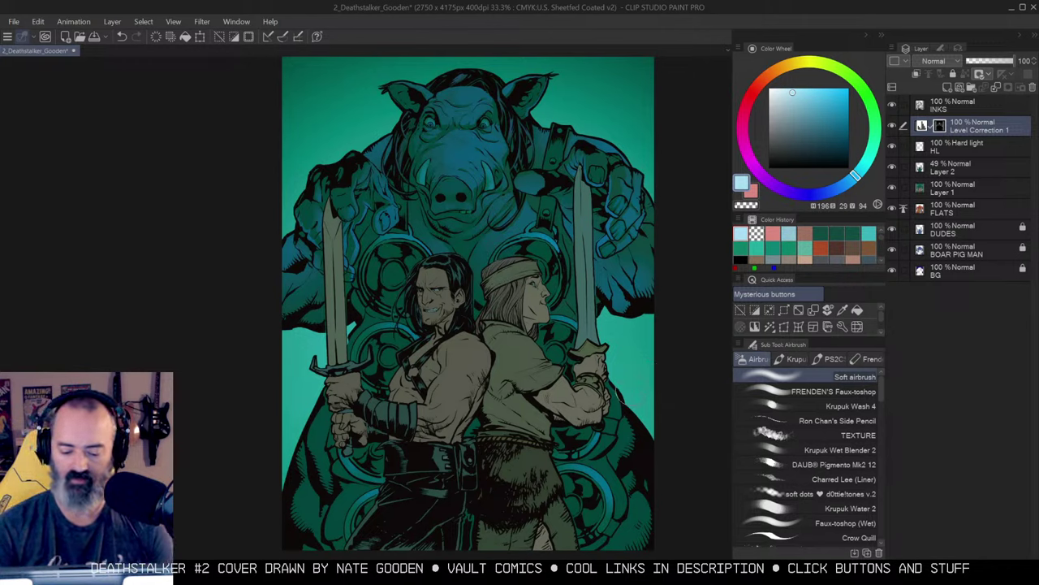
Examine the full cover to judge the boar man's lighting, and compare the two warriors with Layer 2 hidden and shown.
key(w)
key(b)
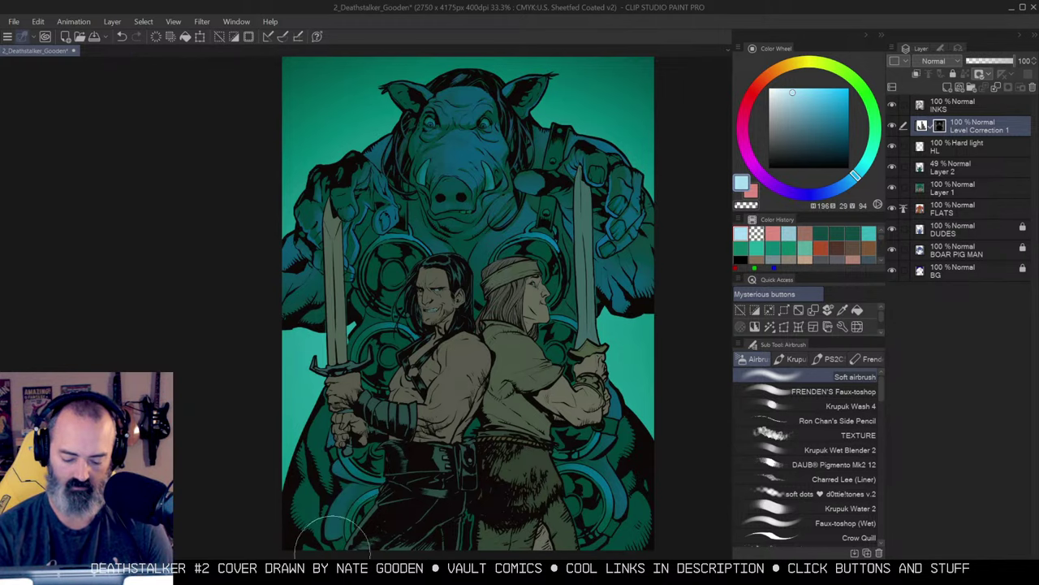
drag(531, 279, 518, 293)
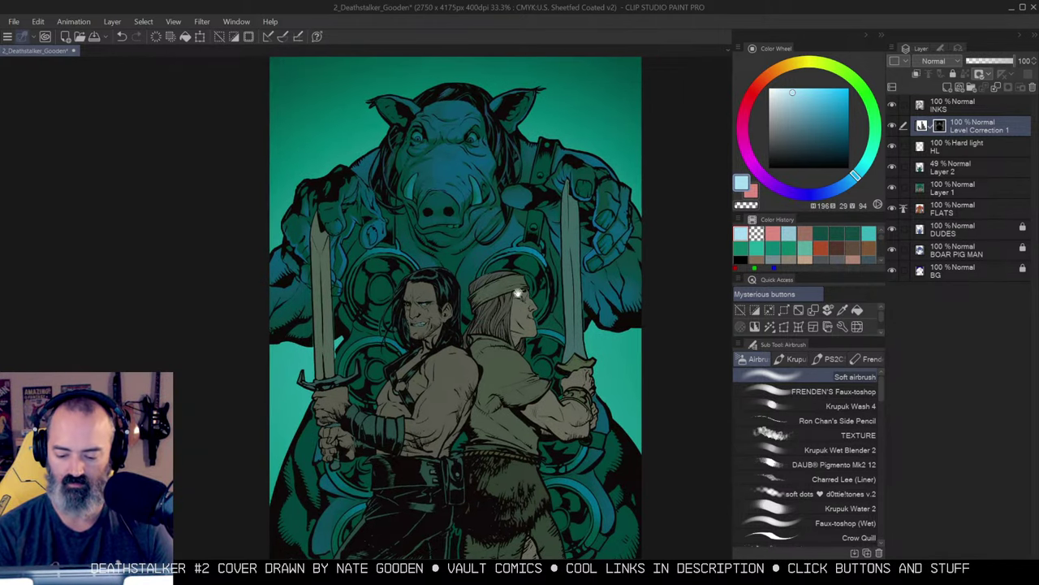
key(/)
click(562, 254)
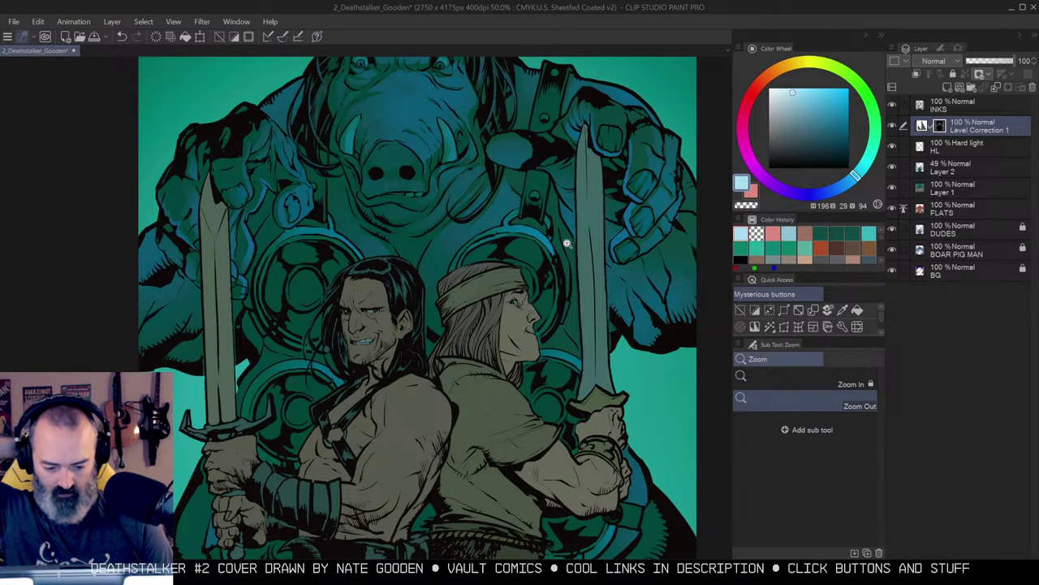
alt+click(570, 230)
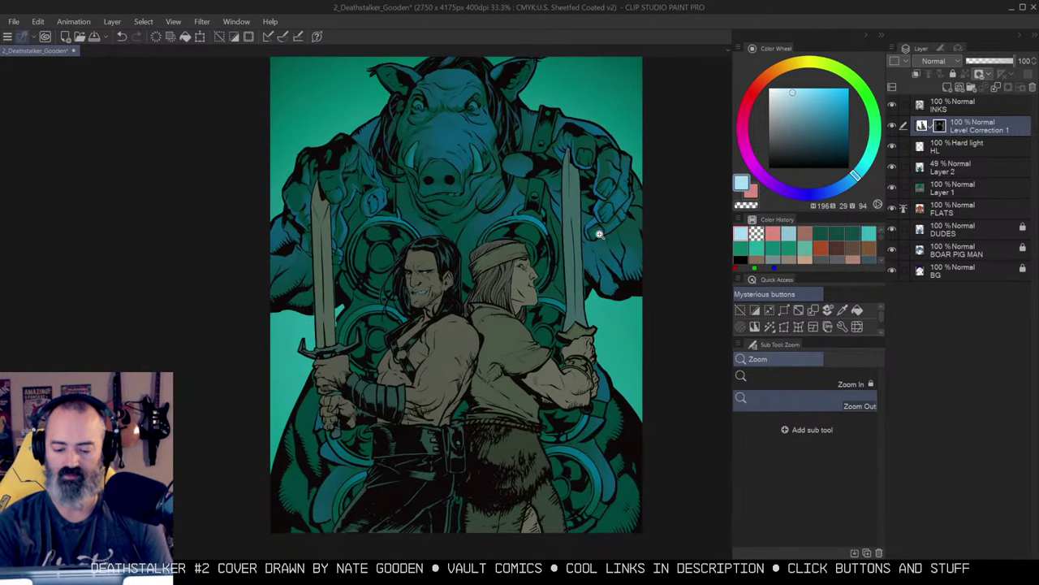
drag(589, 255, 591, 231)
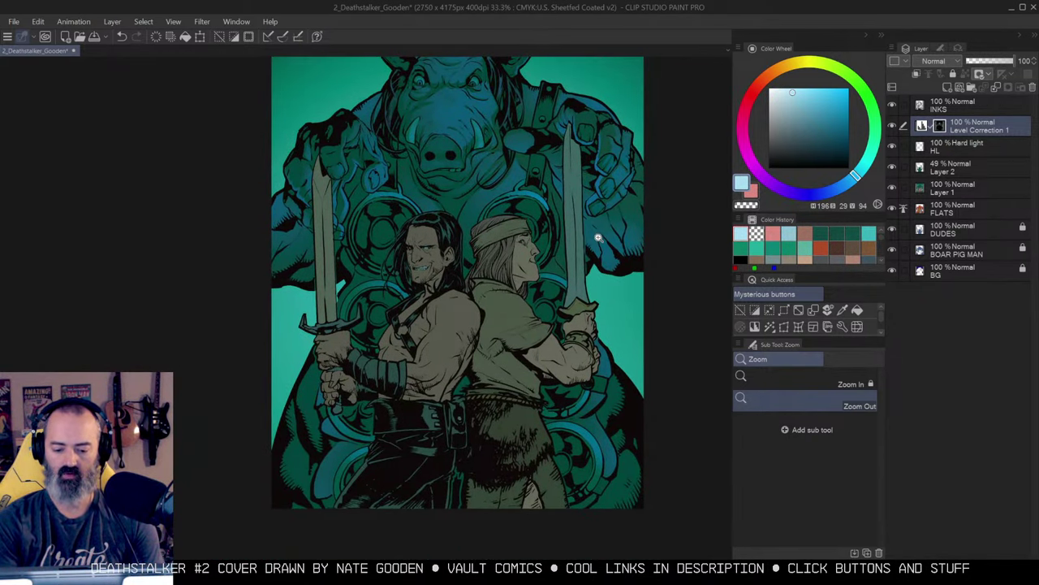
key(m)
click(892, 166)
click(892, 166)
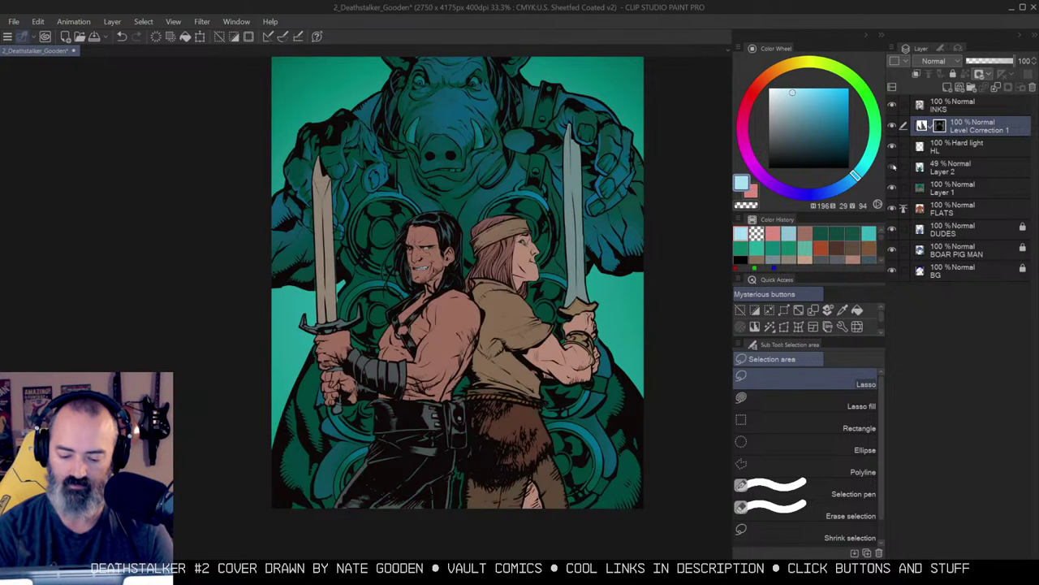
Add a layer mask to Layer 2 and make the mask active for editing.
click(950, 168)
click(1008, 88)
click(919, 166)
click(891, 167)
click(891, 166)
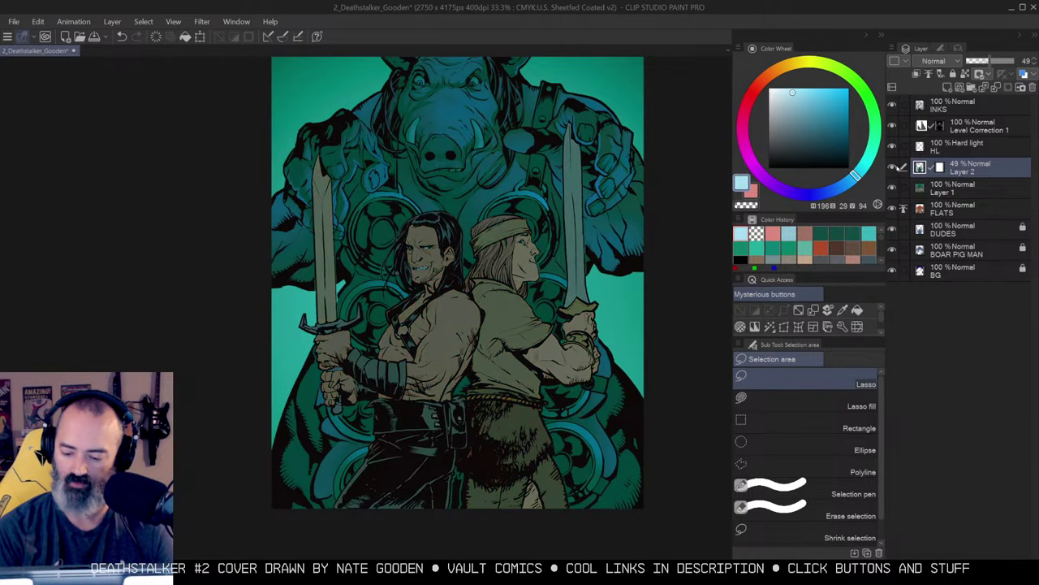
click(938, 167)
Try brushing light onto the dark-haired warrior's face through Layer 2's mask with Ron Chan's Side Pencil and transparent color.
drag(438, 259, 500, 297)
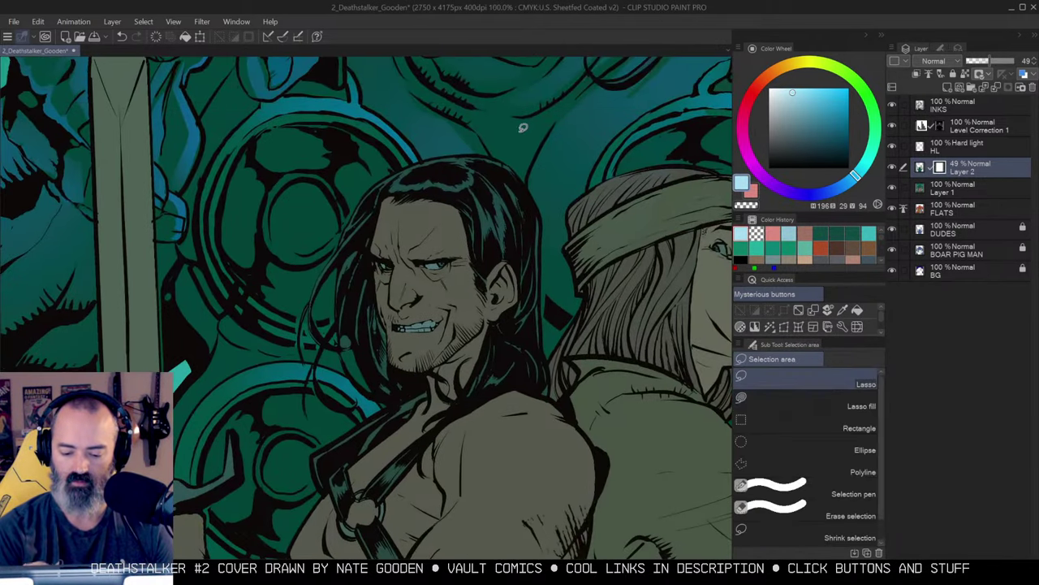
key(c)
key(b)
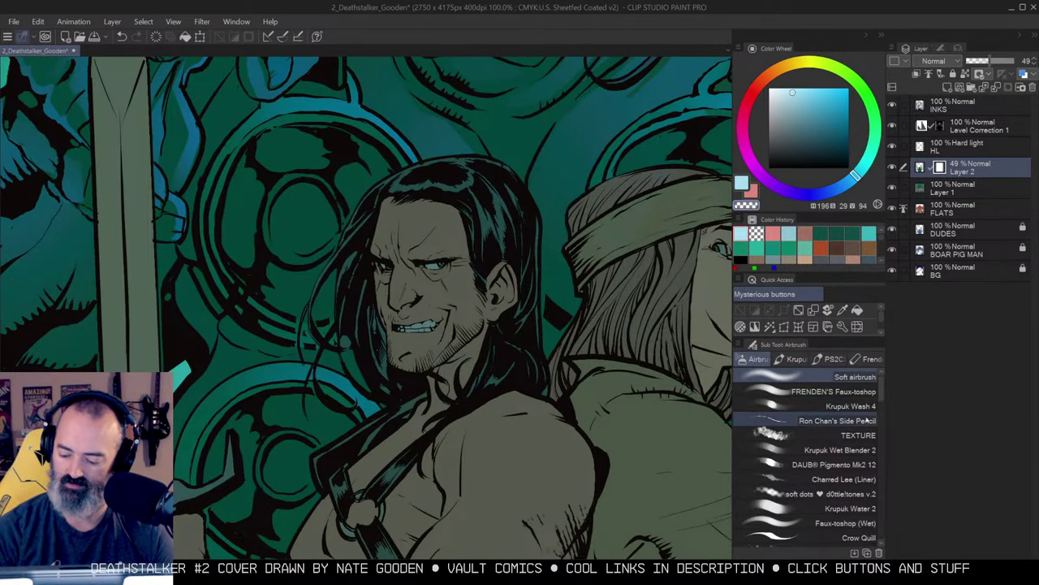
click(868, 422)
drag(393, 186, 404, 178)
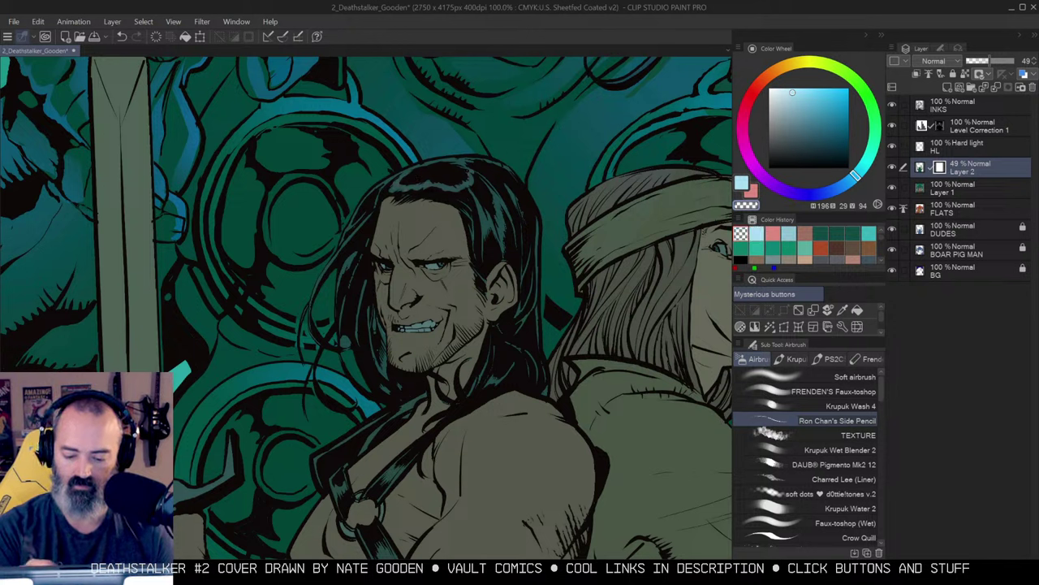
mouse_move(445, 223)
mouse_down()
mouse_move(439, 238)
mouse_move(457, 254)
mouse_move(427, 292)
mouse_move(463, 272)
mouse_move(438, 324)
mouse_move(454, 349)
mouse_up()
key(ctrl+space)
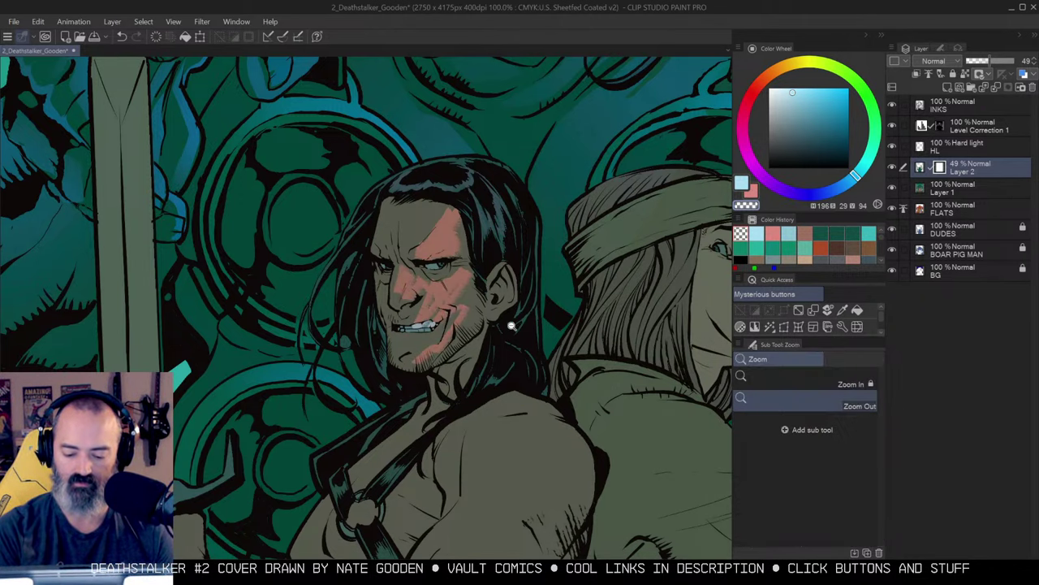
scroll(512, 325, down, 4)
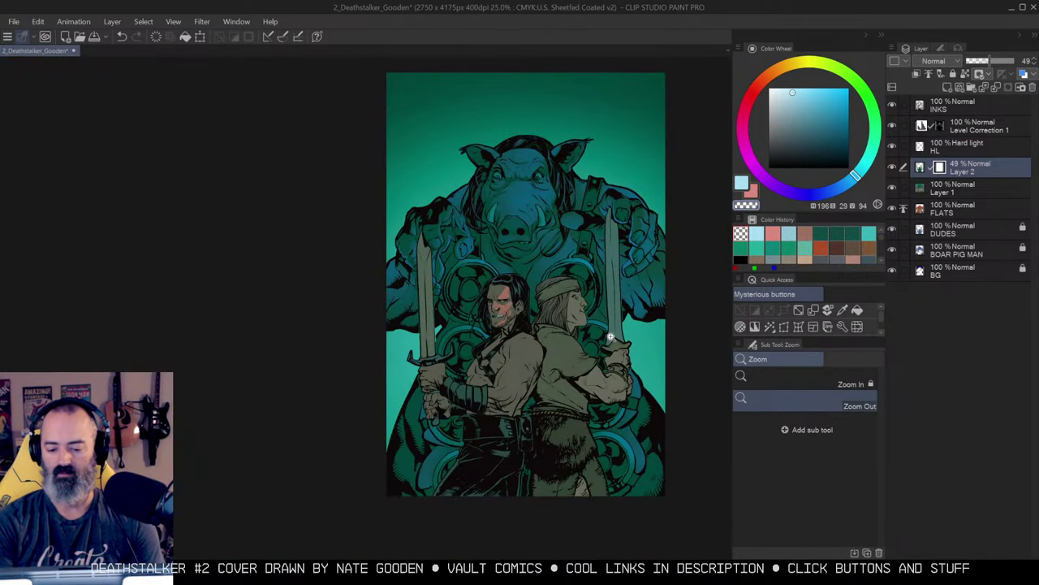
scroll(515, 304, up, 2)
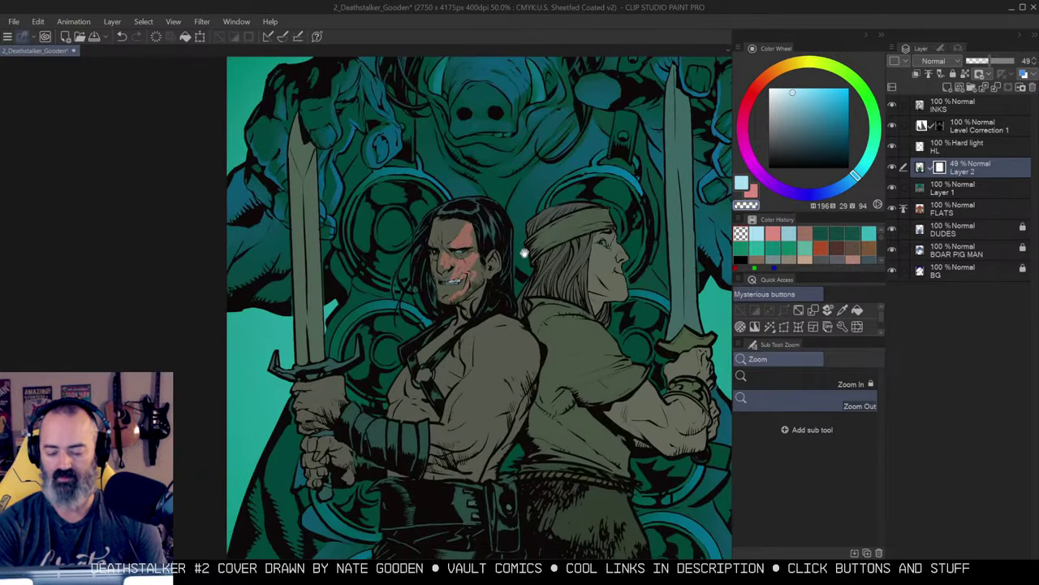
scroll(489, 268, up, 1)
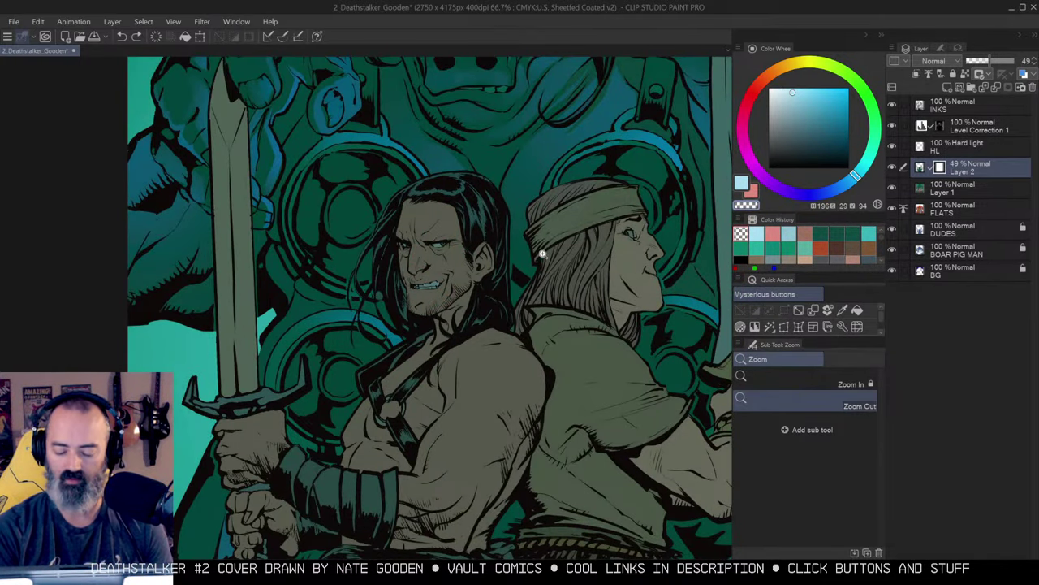
Lasso the dark-haired warrior's forehead from the hairline down to the brows.
mouse_move(535, 219)
mouse_down()
mouse_move(549, 230)
mouse_move(553, 209)
mouse_up()
scroll(459, 274, up, 1)
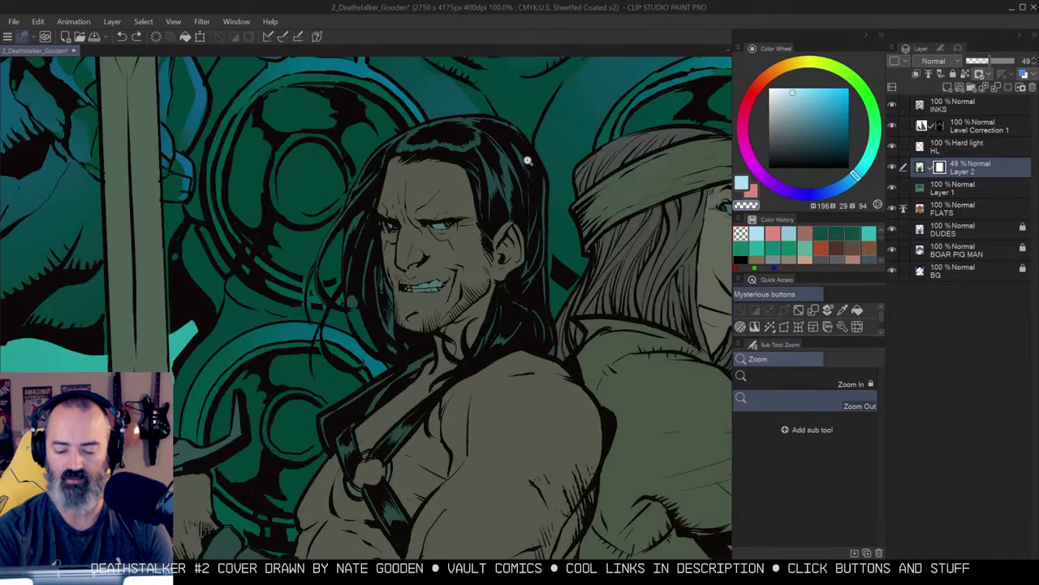
key(m)
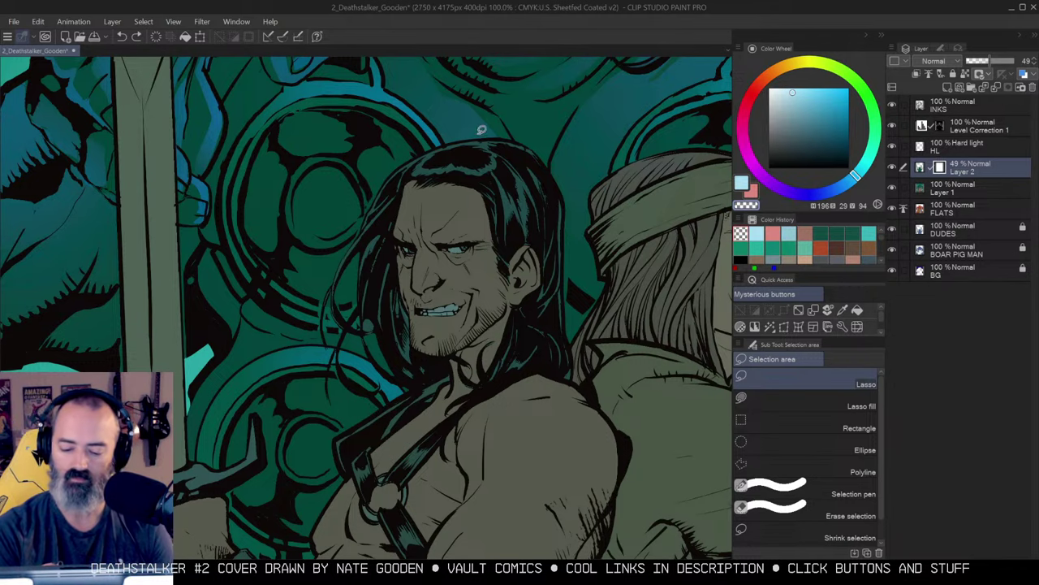
scroll(486, 173, up, 1)
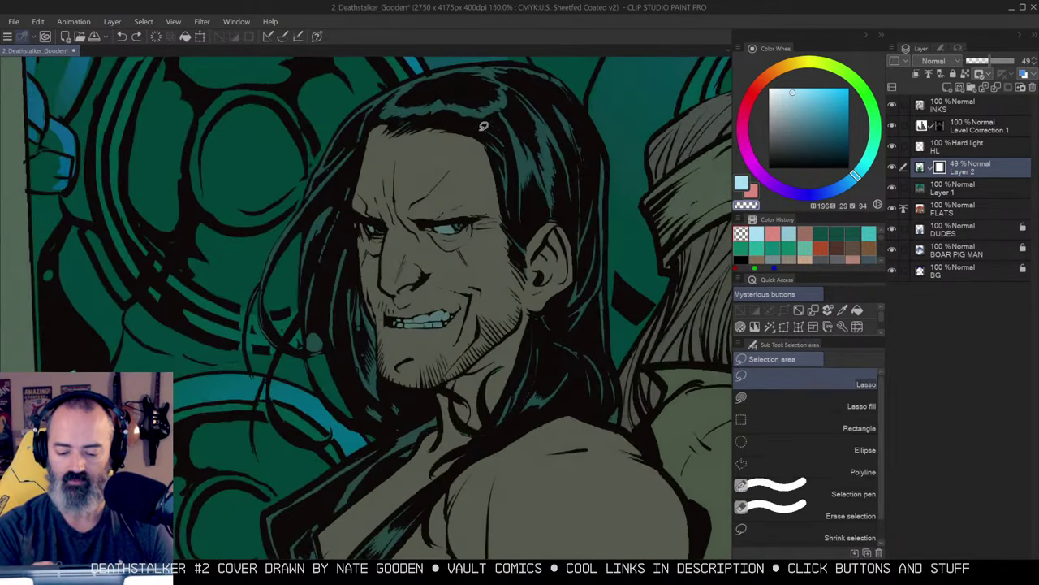
mouse_move(495, 144)
mouse_down()
mouse_move(495, 134)
mouse_move(498, 162)
mouse_move(469, 135)
mouse_move(373, 123)
mouse_move(351, 193)
mouse_move(358, 205)
mouse_up()
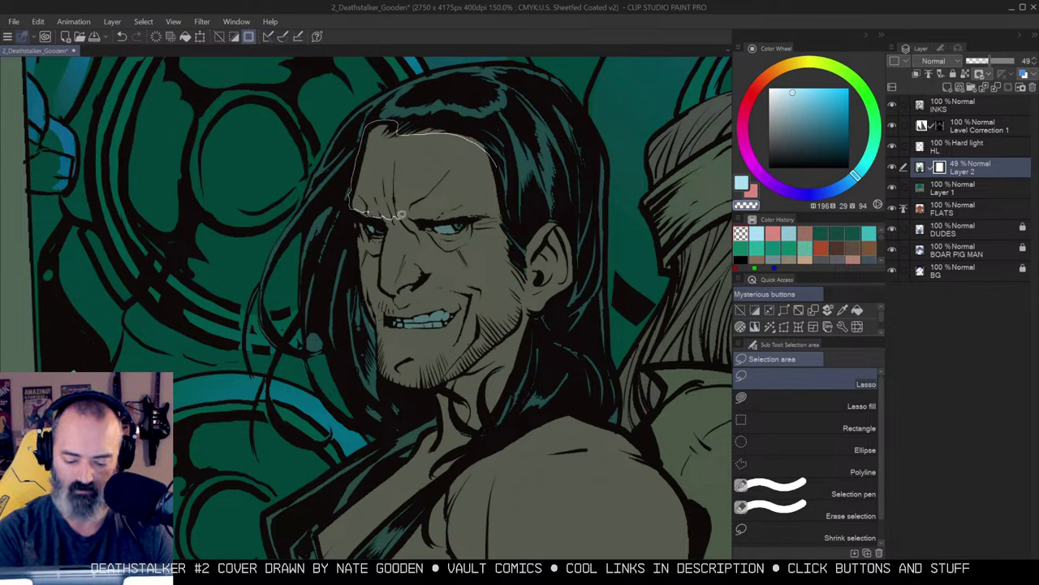
mouse_move(401, 214)
mouse_down()
mouse_move(477, 210)
mouse_move(501, 191)
mouse_up()
scroll(536, 171, up, 4)
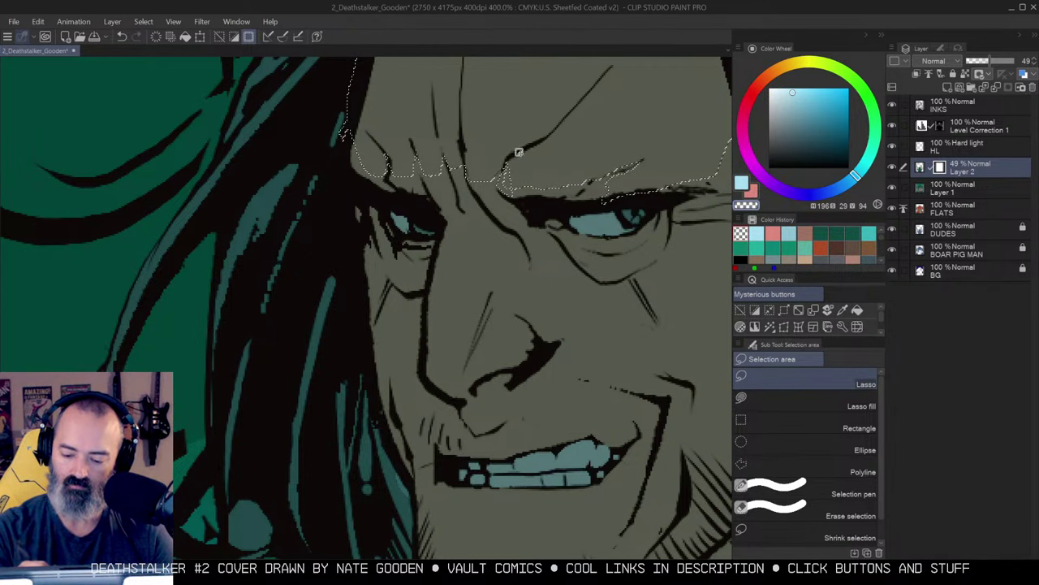
Refine the forehead selection along the near eyebrow and add the creases at the outer corner of the eye.
key(q)
key(q)
drag(670, 122, 564, 139)
mouse_move(504, 204)
mouse_down()
mouse_move(554, 189)
mouse_move(623, 197)
mouse_up()
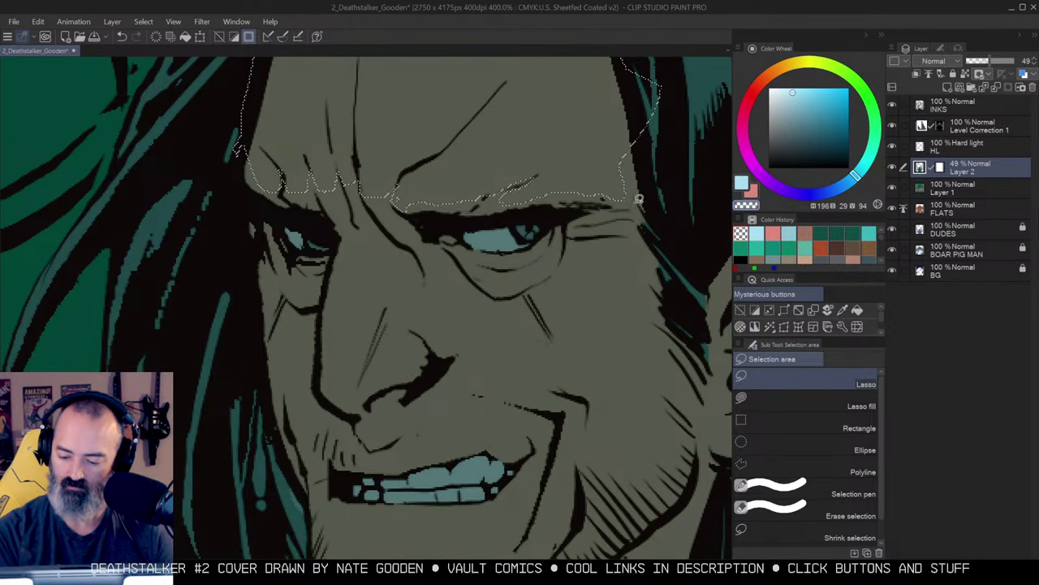
mouse_move(619, 210)
mouse_down()
mouse_move(639, 214)
mouse_move(610, 228)
mouse_move(637, 229)
mouse_move(609, 178)
mouse_up()
key(alt+space)
click(574, 231)
click(543, 214)
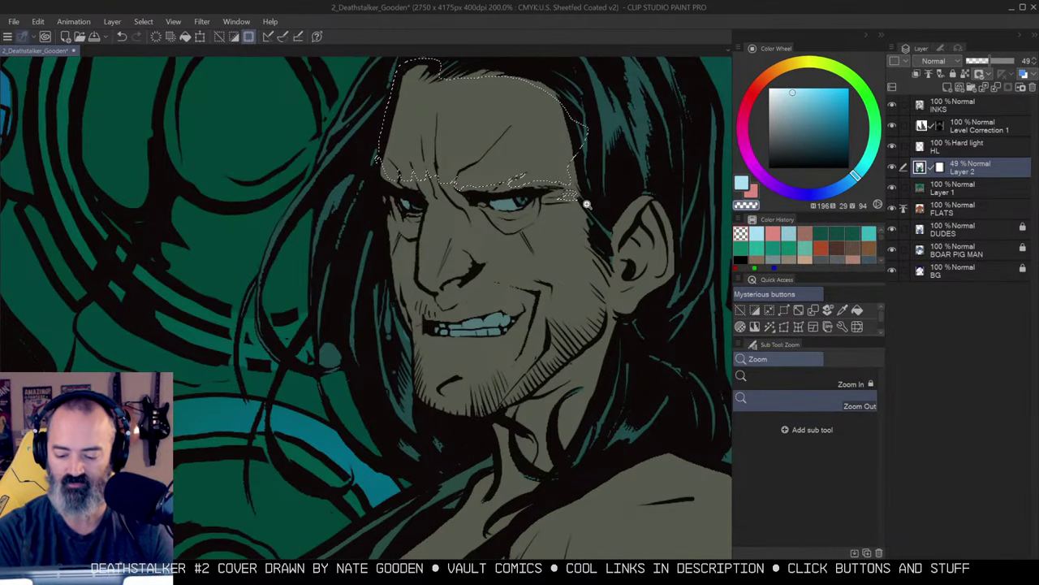
Add the nose, near cheek and lower eyelid of the dark-haired warrior to the lasso selection and check it in Quick Mask.
key(m)
mouse_move(562, 202)
mouse_down()
mouse_move(504, 240)
mouse_move(452, 200)
mouse_up()
mouse_move(422, 231)
mouse_down()
mouse_move(419, 277)
mouse_move(464, 268)
mouse_move(476, 260)
mouse_move(471, 249)
mouse_move(489, 260)
mouse_move(466, 303)
mouse_move(522, 285)
mouse_move(513, 283)
mouse_move(541, 286)
mouse_move(541, 307)
mouse_move(553, 289)
mouse_move(532, 275)
mouse_move(557, 278)
mouse_move(558, 307)
mouse_move(591, 201)
mouse_up()
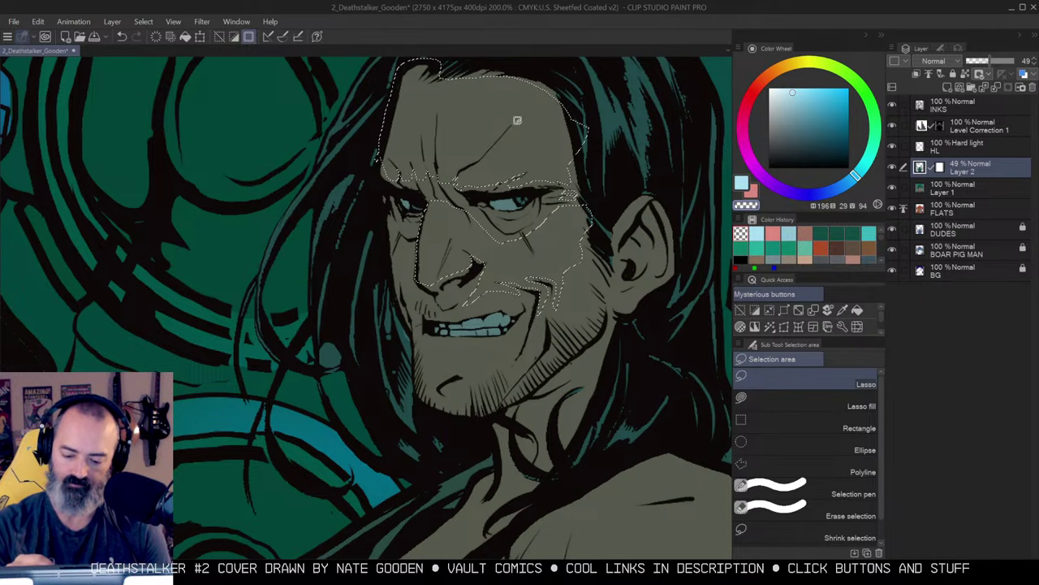
drag(521, 220, 571, 169)
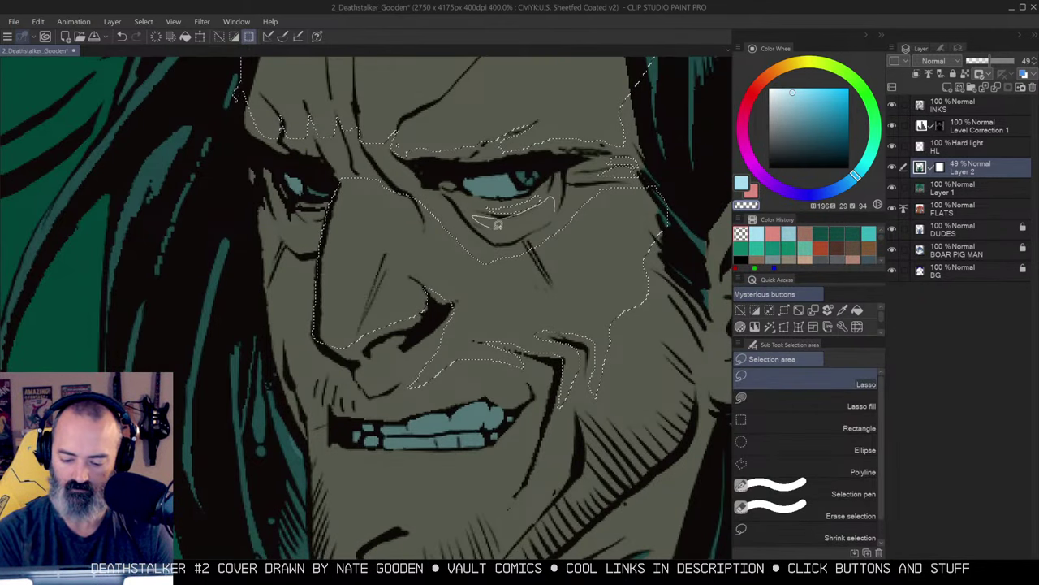
key(ctrl+space)
double_click(601, 243)
drag(649, 237, 566, 236)
key(q)
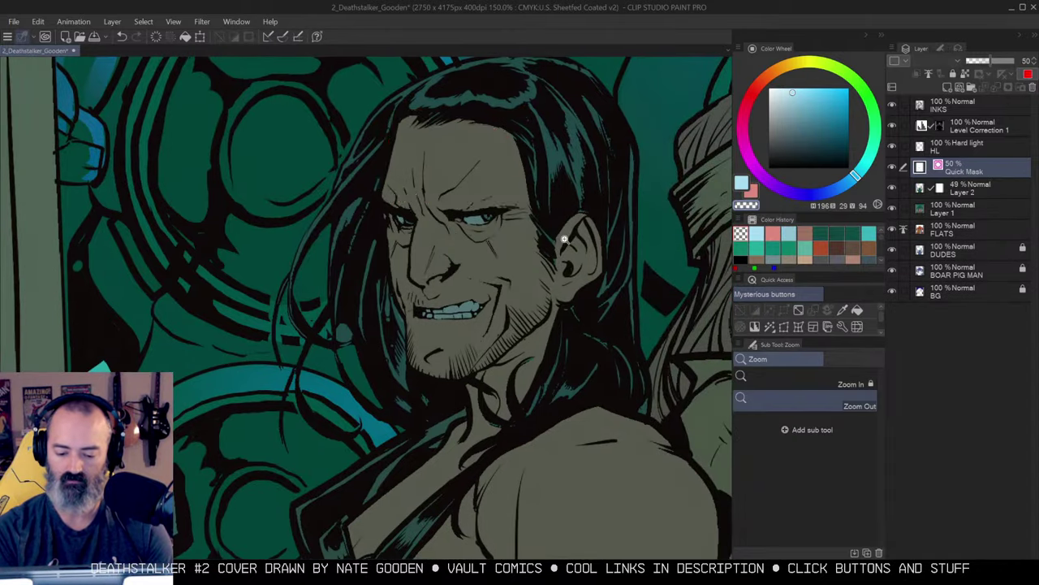
key(q)
drag(545, 271, 568, 228)
click(569, 229)
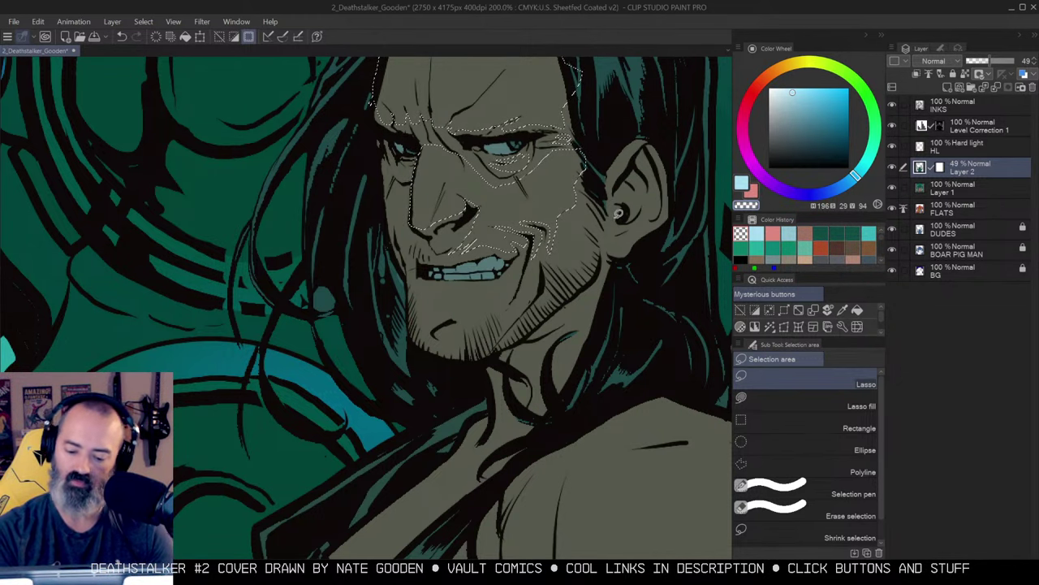
Extend the lasso selection to the chin, the area around the mouth and small planes on both cheeks.
key(q)
key(q)
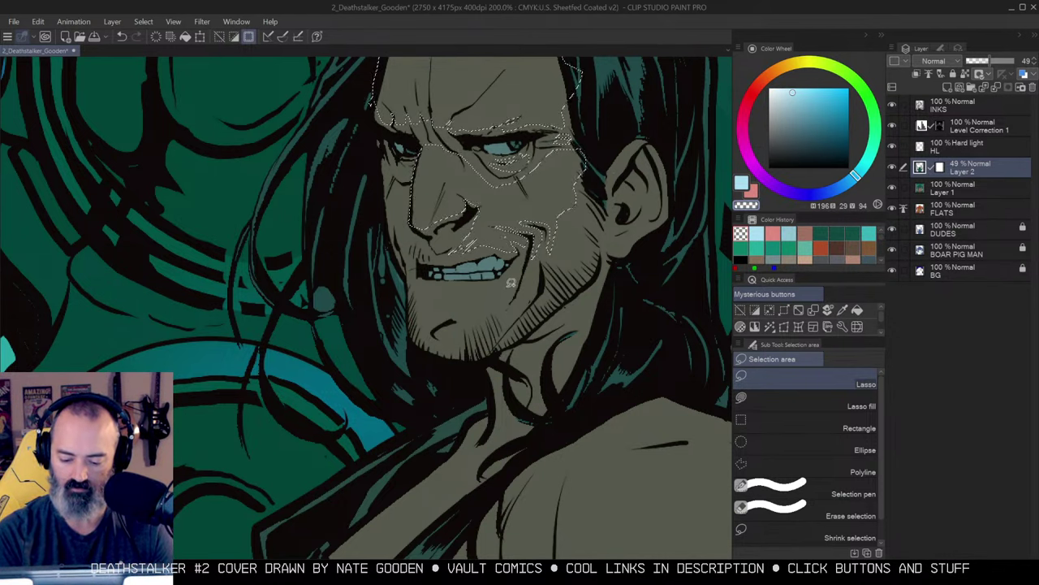
mouse_move(433, 279)
mouse_down()
mouse_move(474, 294)
mouse_move(451, 323)
mouse_move(452, 342)
mouse_move(498, 331)
mouse_up()
drag(513, 297, 512, 268)
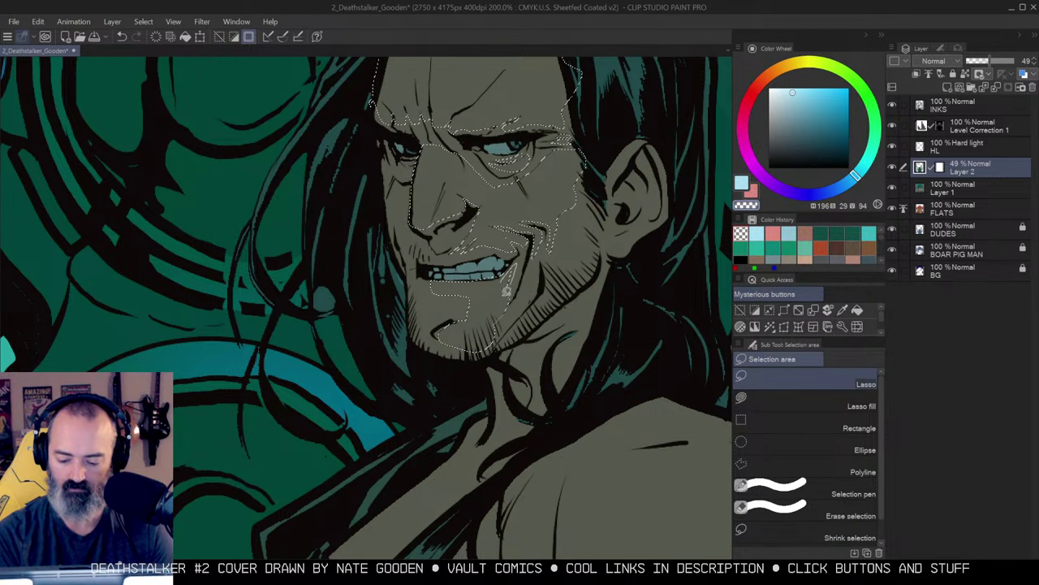
key(ctrl+d)
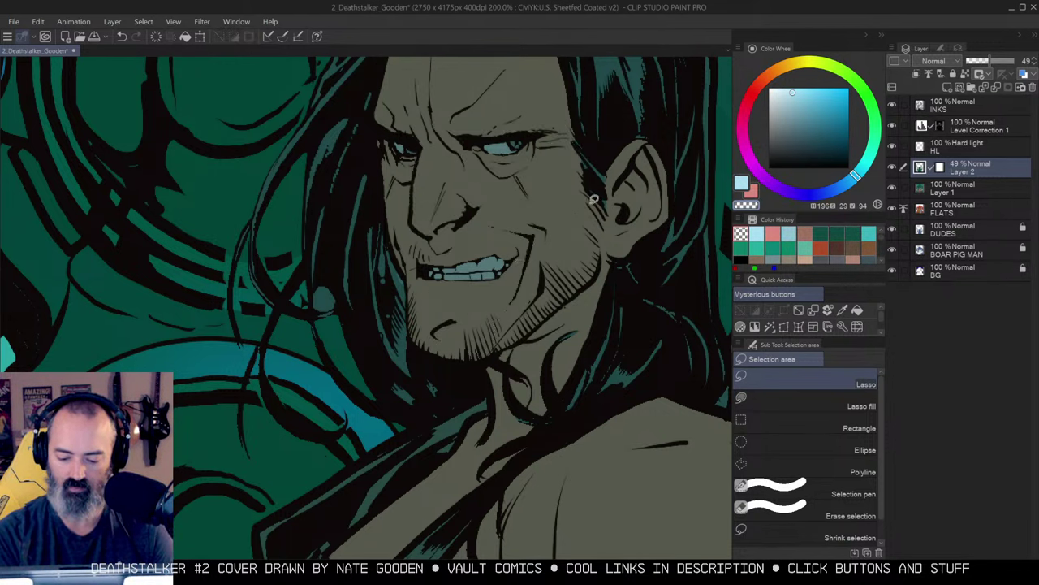
key(ctrl+z)
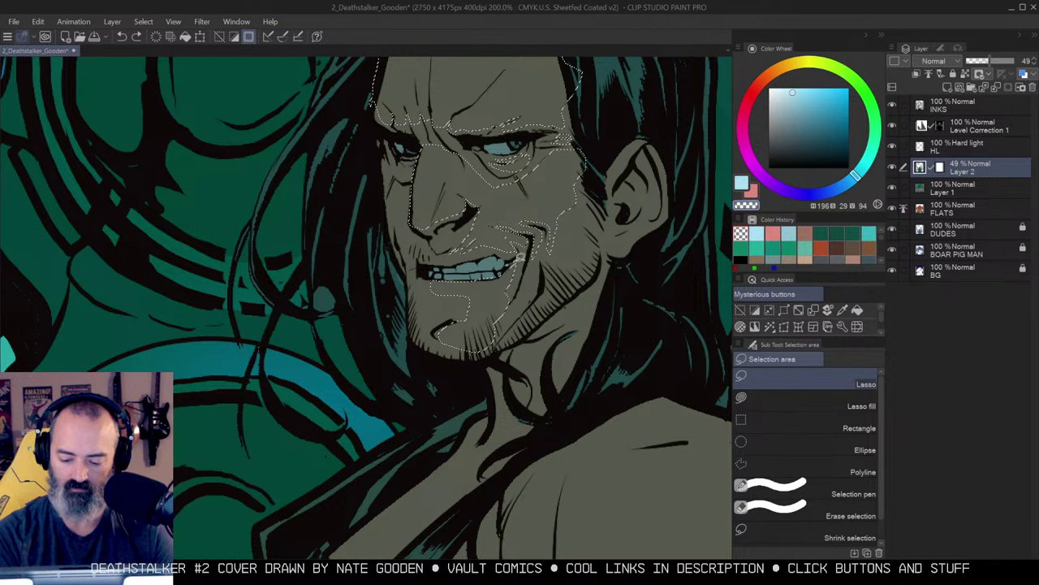
key(q)
key(q)
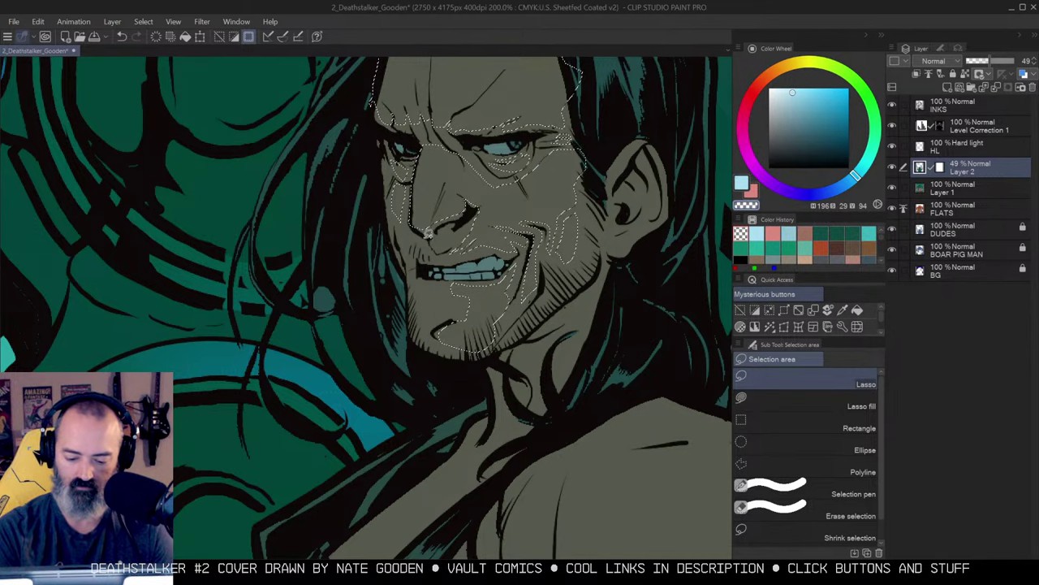
Check the whole face selection in Quick Mask and hide the selection outline.
alt+click(598, 227)
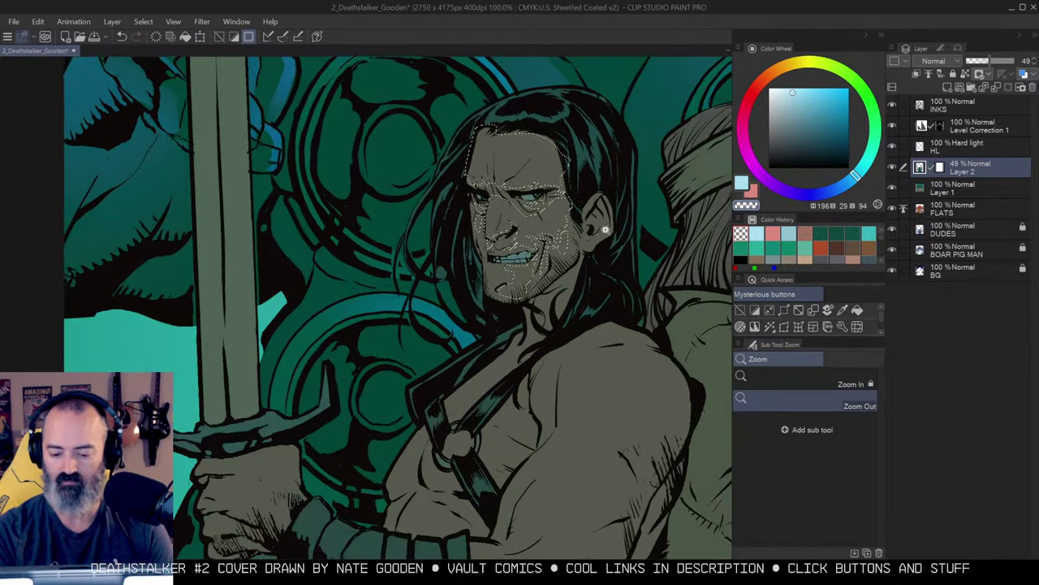
drag(598, 230, 522, 276)
key(q)
key(q)
key(ctrl+h)
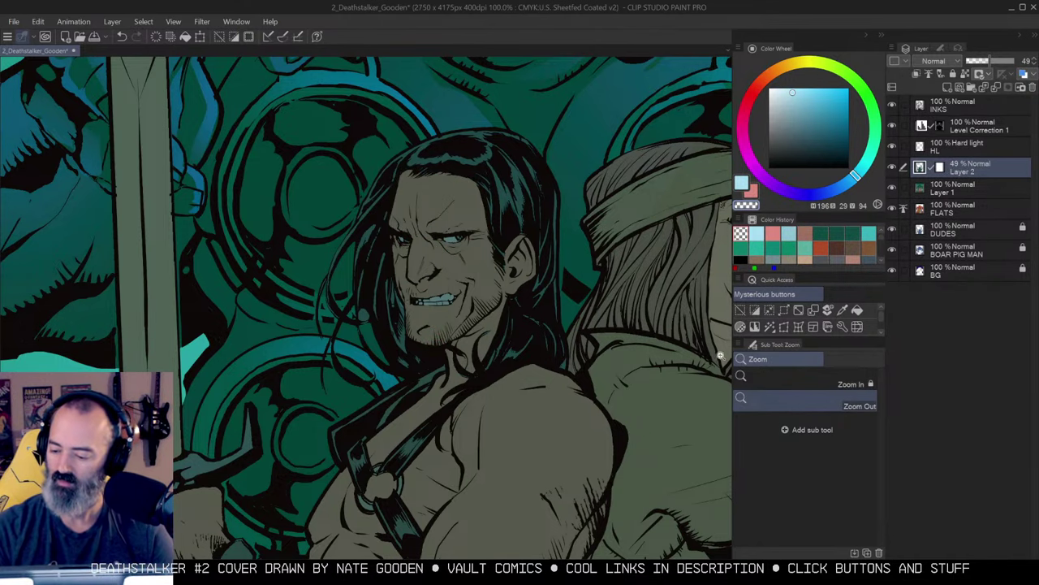
Activate Layer 2's mask and toggle the layer's visibility to compare the warriors' shaded and unshaded colors.
click(939, 167)
key(c)
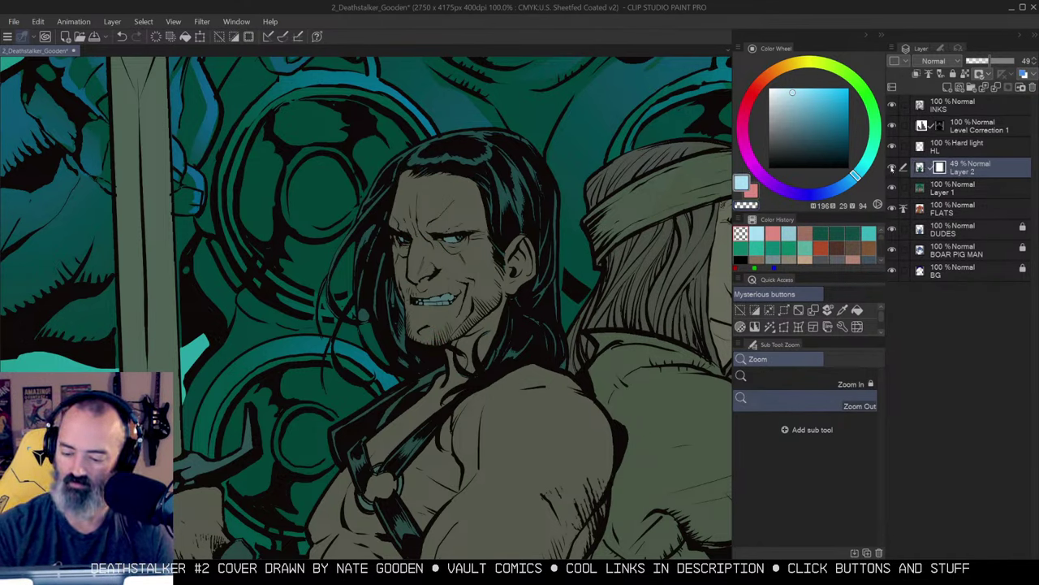
click(893, 168)
click(892, 168)
click(893, 168)
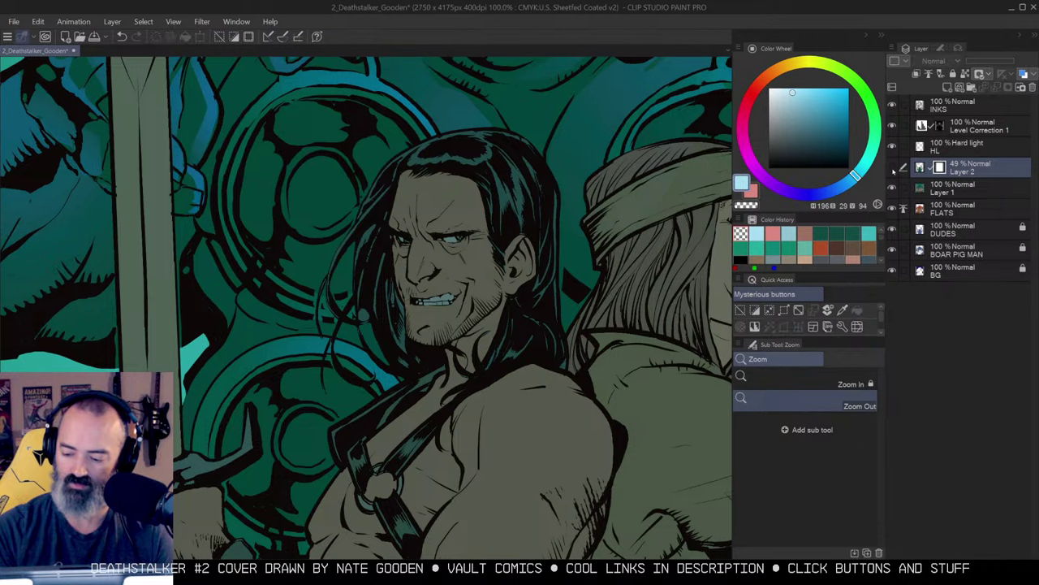
click(893, 168)
click(892, 168)
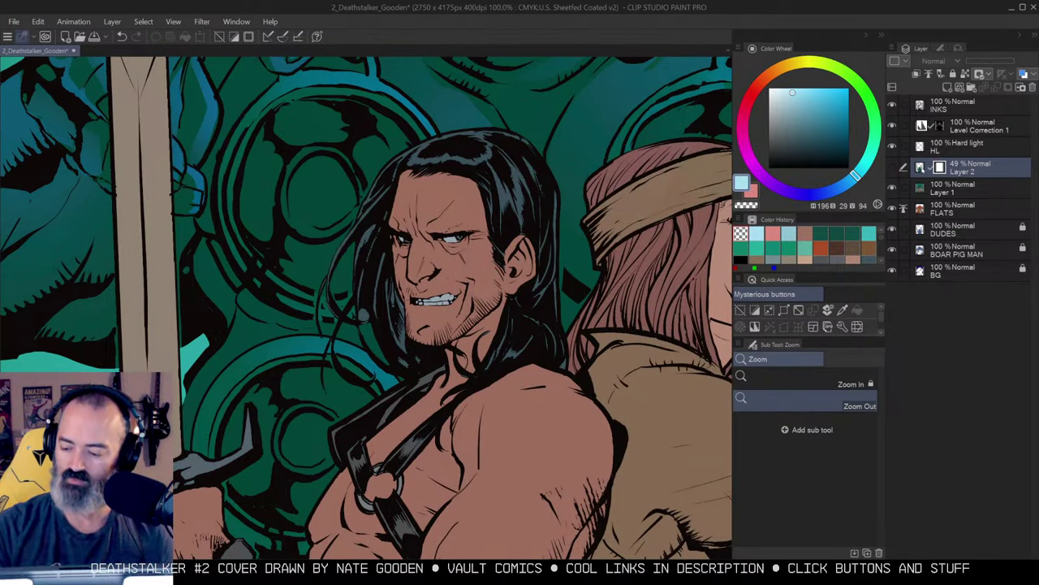
Show Layer 2 and airbrush transparency into its mask over the selected face planes of the dark-haired warrior to reveal their skin color.
click(892, 168)
key(c)
key(c)
key(b)
key(c)
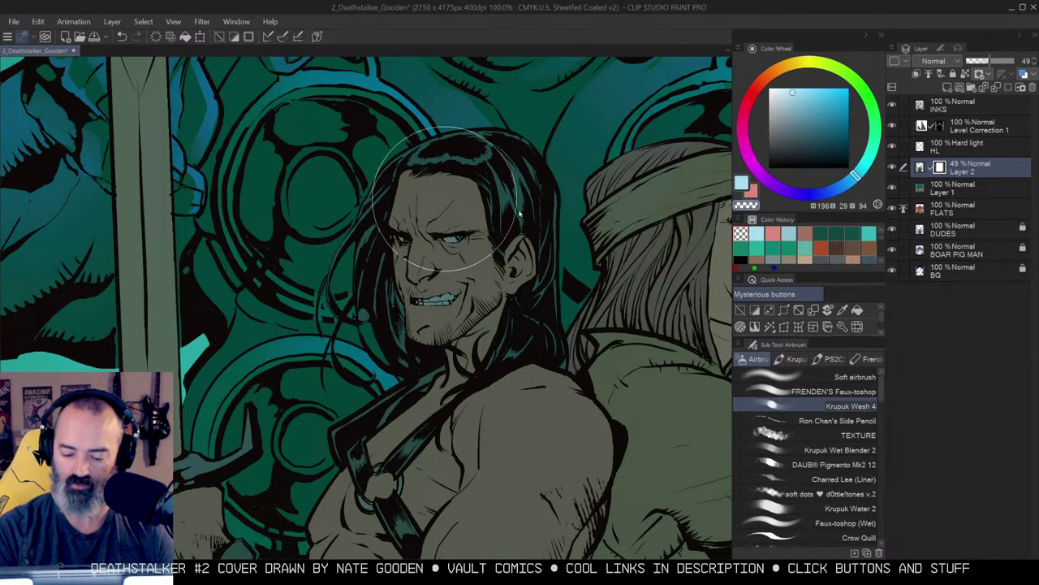
mouse_move(464, 278)
mouse_down()
mouse_move(482, 207)
mouse_move(437, 242)
mouse_move(451, 296)
mouse_move(468, 205)
mouse_move(456, 218)
mouse_move(477, 261)
mouse_move(472, 281)
mouse_move(443, 261)
mouse_up()
key([)
key([)
Lasso the lit parts of the dark-haired warrior's ear and ready the Krupuk Wash 4 airbrush on Layer 2's mask.
key(alt+space)
click(497, 222)
click(509, 216)
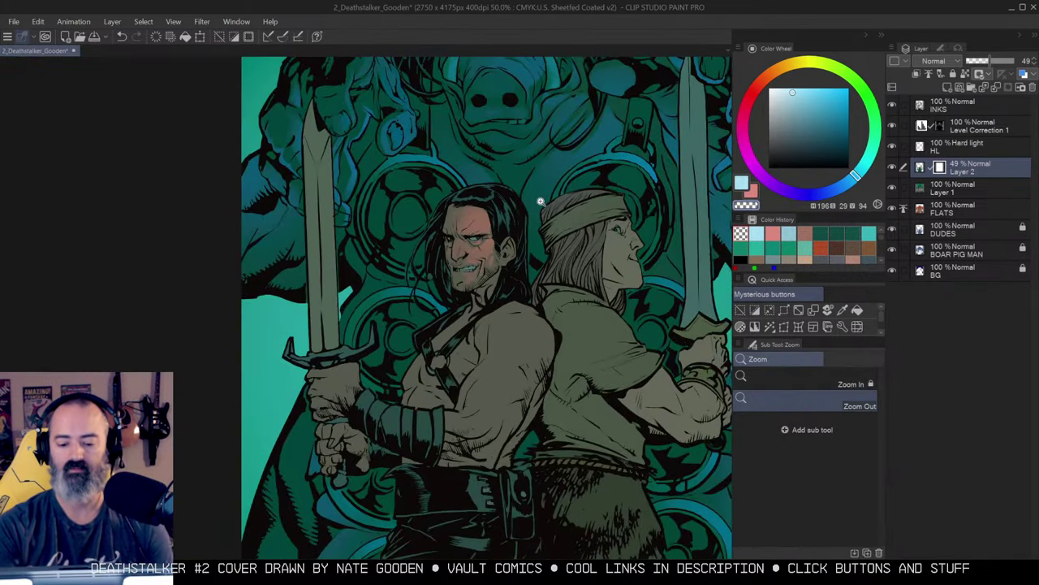
click(485, 266)
click(504, 252)
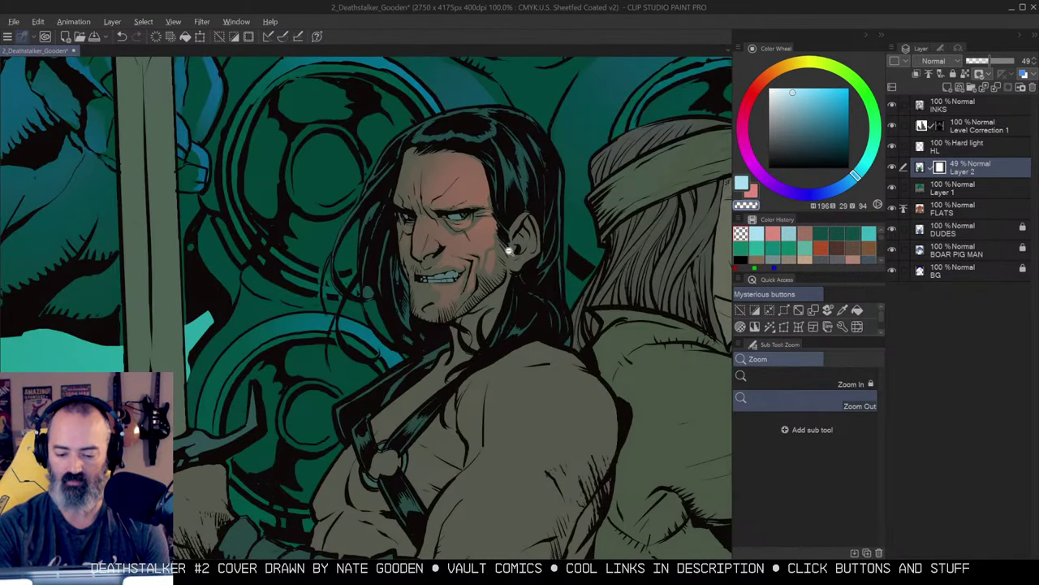
alt+click(509, 251)
click(510, 259)
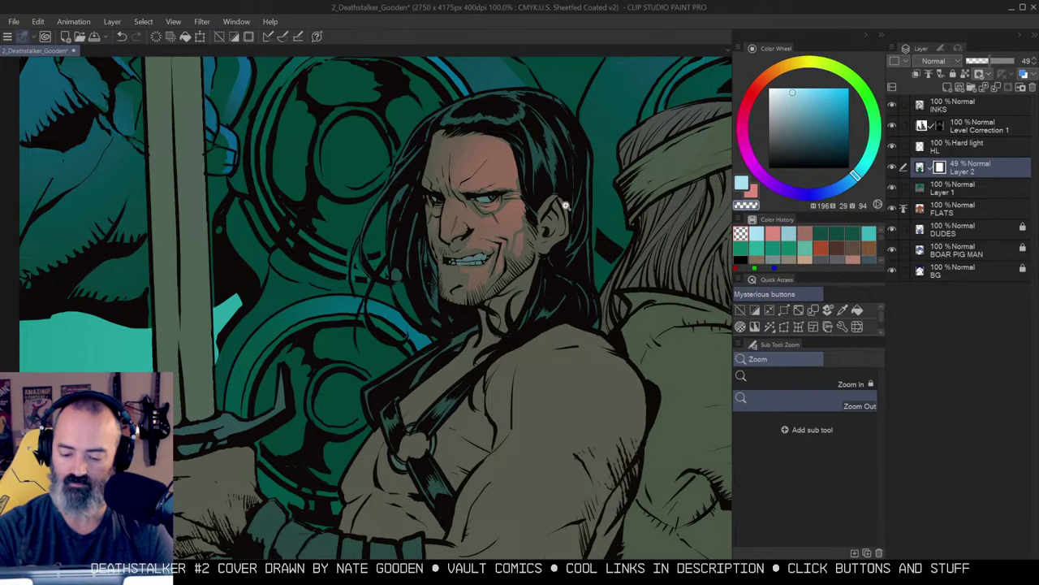
key(m)
scroll(554, 193, up, 1)
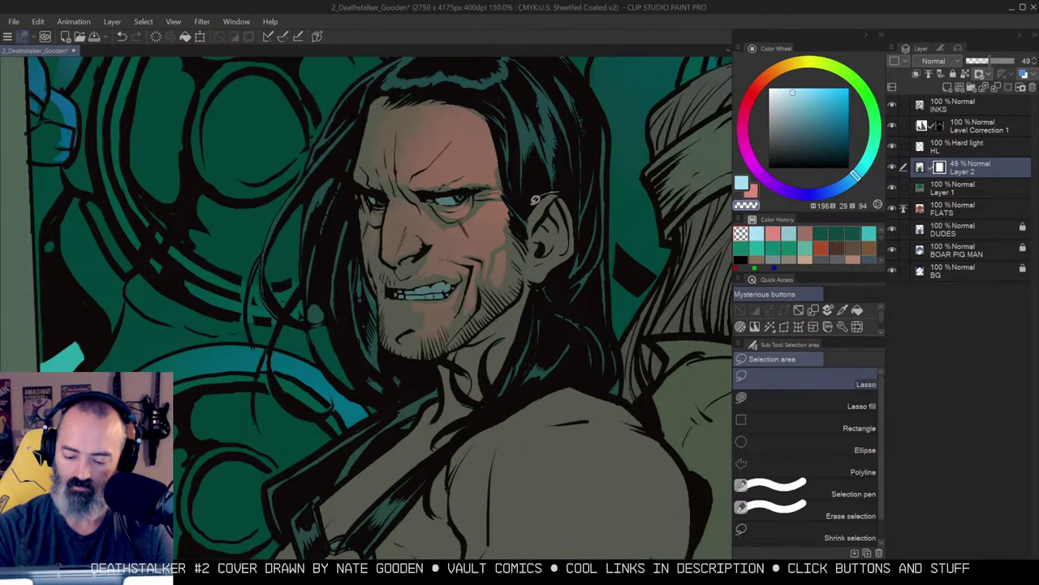
drag(576, 238, 562, 212)
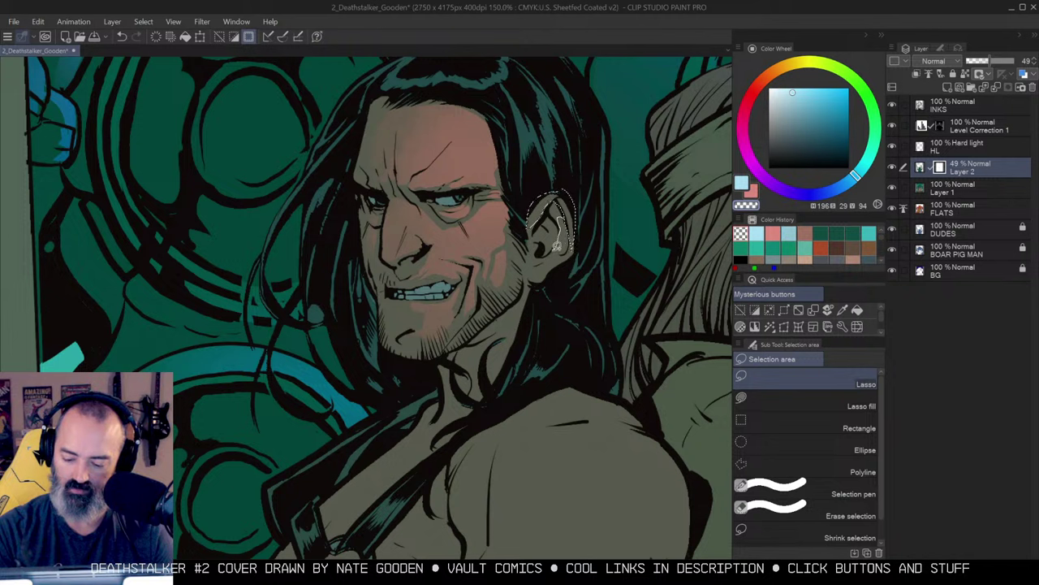
mouse_move(555, 229)
mouse_down()
mouse_move(557, 244)
mouse_move(543, 254)
mouse_move(536, 245)
mouse_move(532, 273)
mouse_move(555, 249)
mouse_up()
key(w)
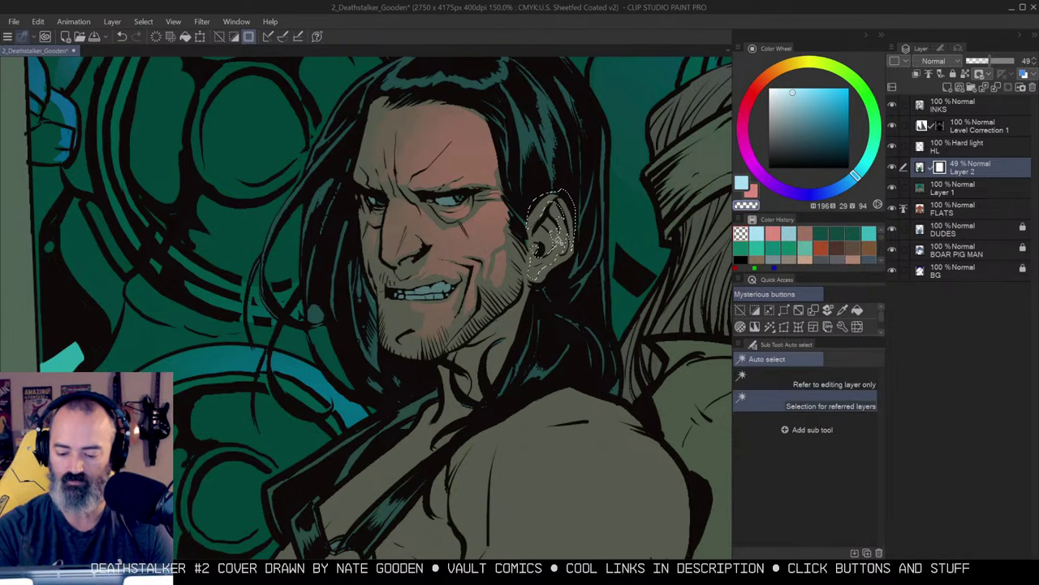
key(b)
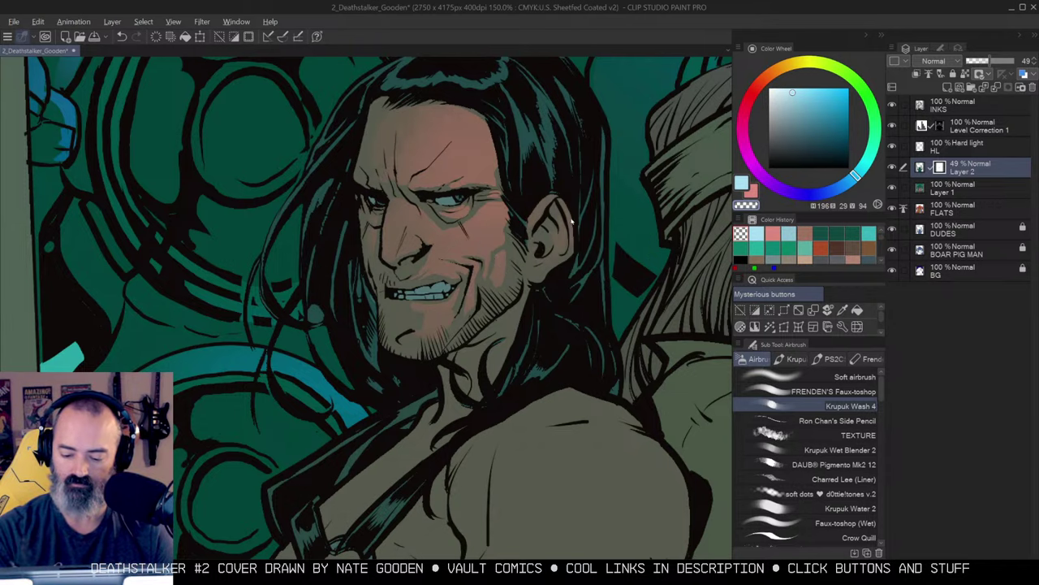
Try an auto-selection of the dark-haired warrior's black hair for airbrushing in Layer 2's mask, and drop the selection.
alt+click(597, 179)
alt+click(599, 182)
drag(605, 185, 578, 216)
click(576, 218)
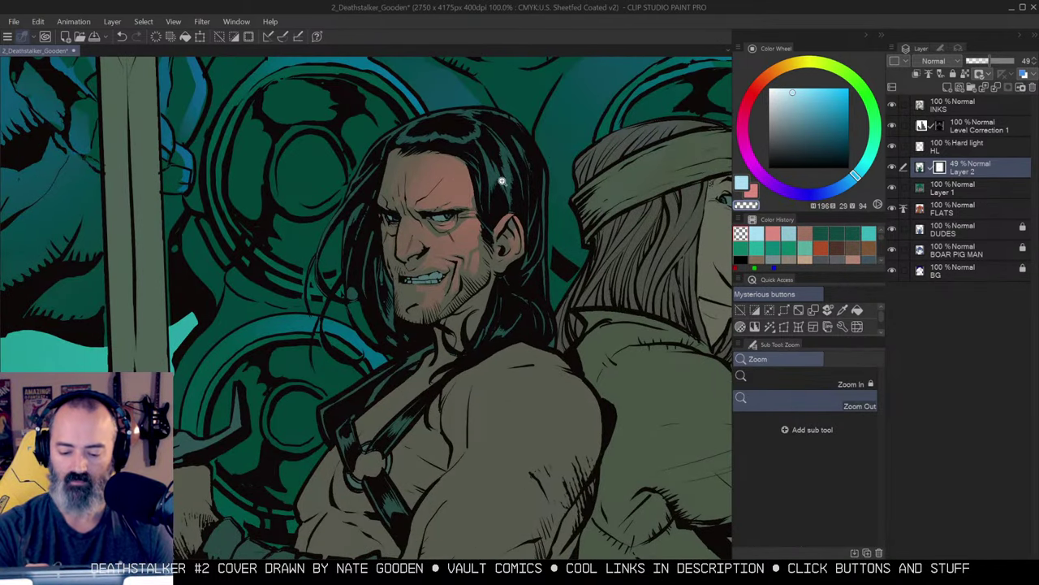
click(499, 185)
key(w)
click(508, 179)
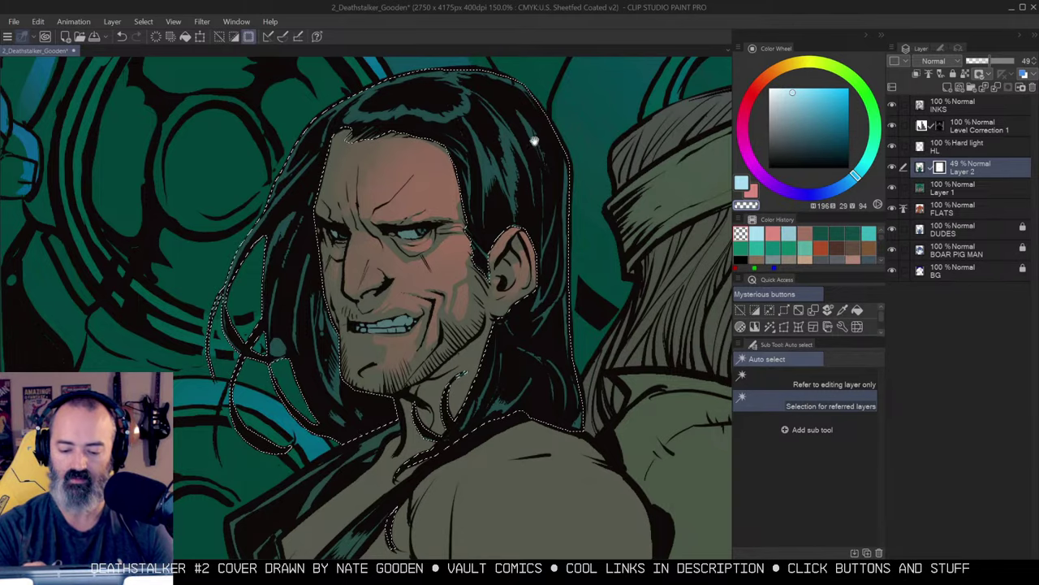
drag(534, 135, 557, 186)
key(b)
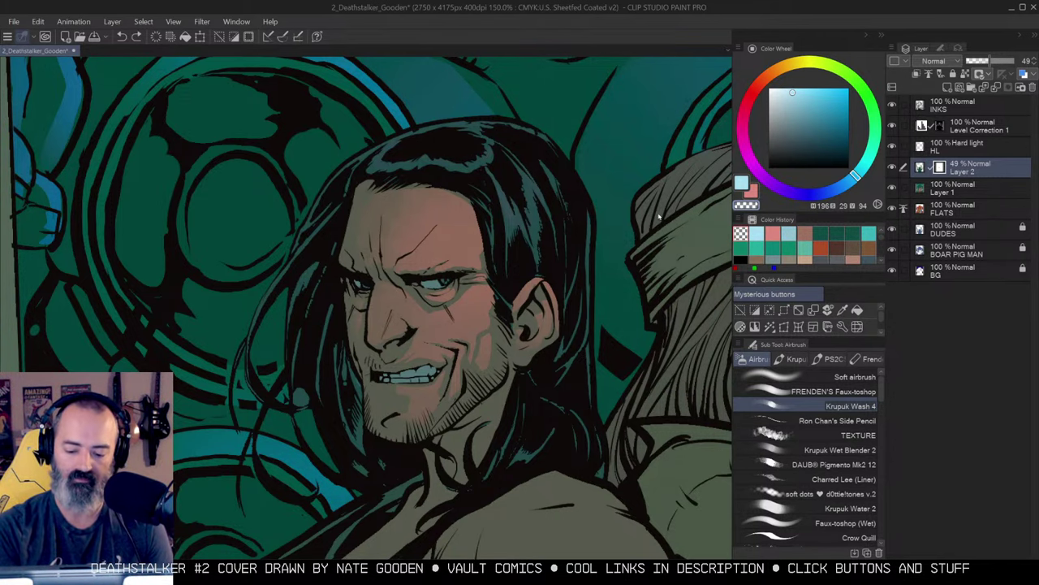
key(ctrl+d)
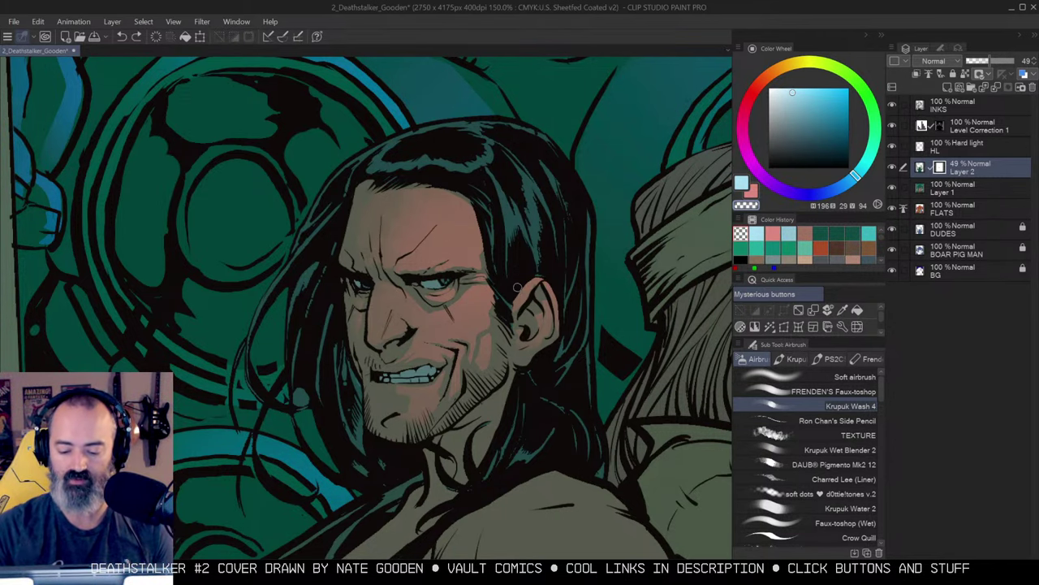
Lasso the side plane of the dark-haired warrior's nose and airbrush it within Layer 2's mask.
drag(566, 215, 560, 183)
key(m)
drag(578, 251, 599, 200)
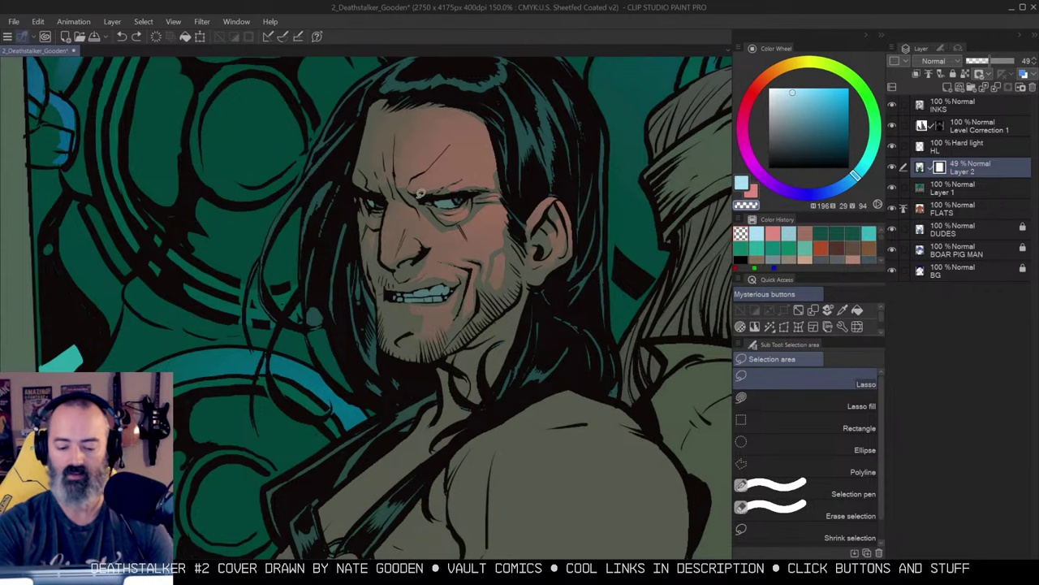
drag(420, 193, 492, 160)
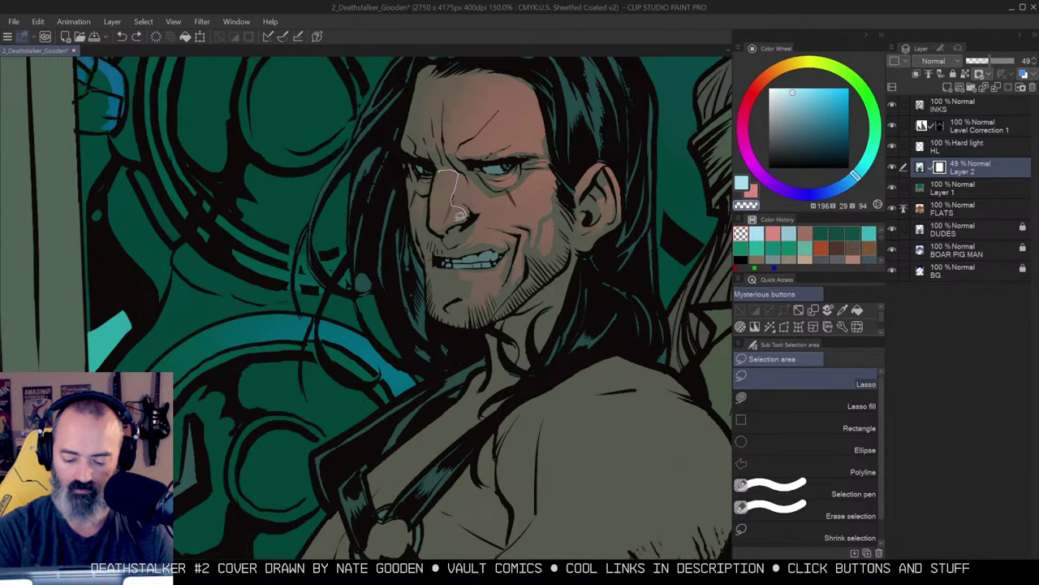
drag(435, 225, 433, 221)
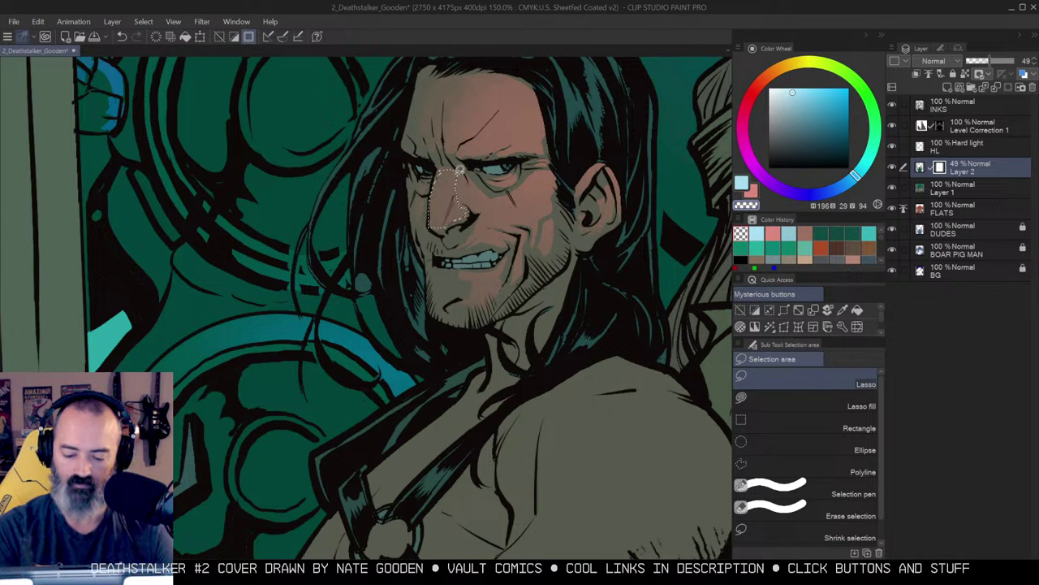
key(b)
key(c)
drag(463, 177, 456, 216)
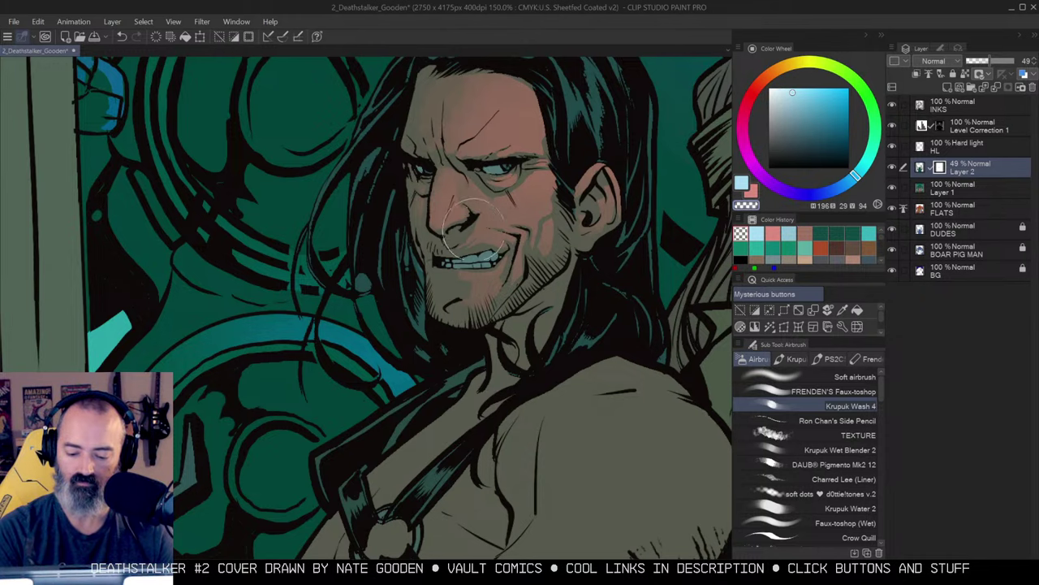
Lasso the near side of the forehead and the cheek down to the jaw, and airbrush these planes in Layer 2's mask.
key(m)
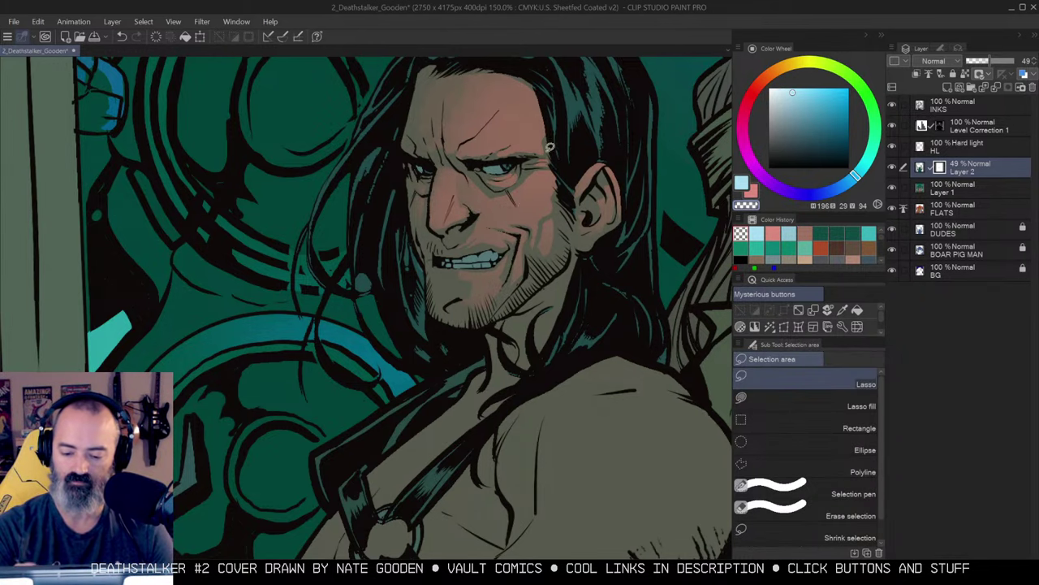
scroll(549, 147, up, 2)
mouse_move(508, 178)
mouse_down()
mouse_move(540, 188)
mouse_move(553, 174)
mouse_up()
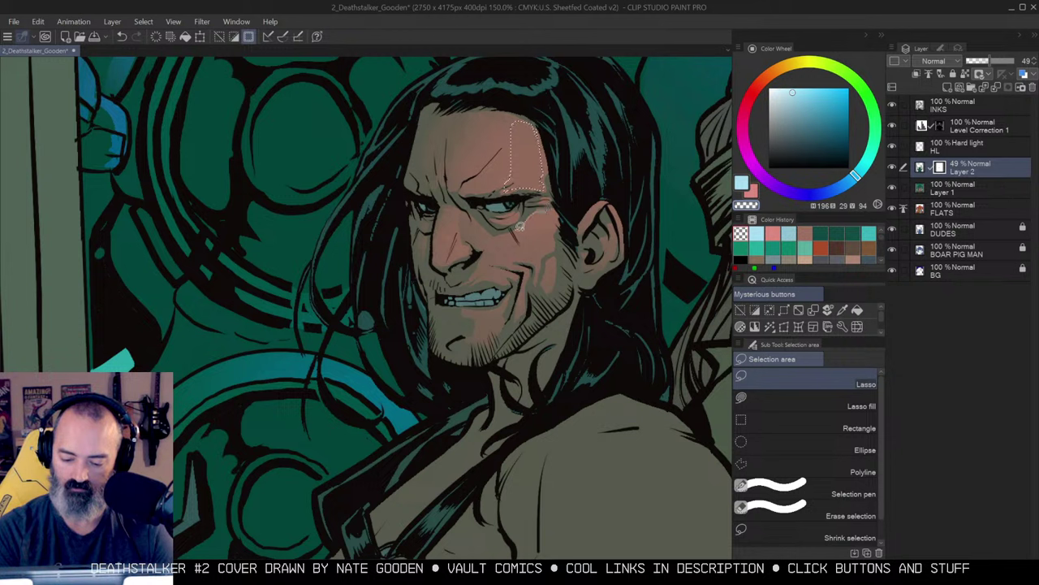
mouse_move(520, 227)
mouse_down()
mouse_move(493, 231)
mouse_move(490, 254)
mouse_move(515, 263)
mouse_move(518, 244)
mouse_move(542, 241)
mouse_move(558, 220)
mouse_move(493, 270)
mouse_move(524, 270)
mouse_move(491, 329)
mouse_up()
key(b)
mouse_move(523, 167)
mouse_down()
mouse_move(495, 349)
mouse_move(541, 154)
mouse_move(526, 163)
mouse_move(545, 232)
mouse_move(482, 212)
mouse_move(533, 196)
mouse_move(512, 259)
mouse_move(525, 322)
mouse_up()
Examine the dark-haired warrior's lit face planes from afar and up close.
key(alt+space)
click(560, 298)
click(562, 298)
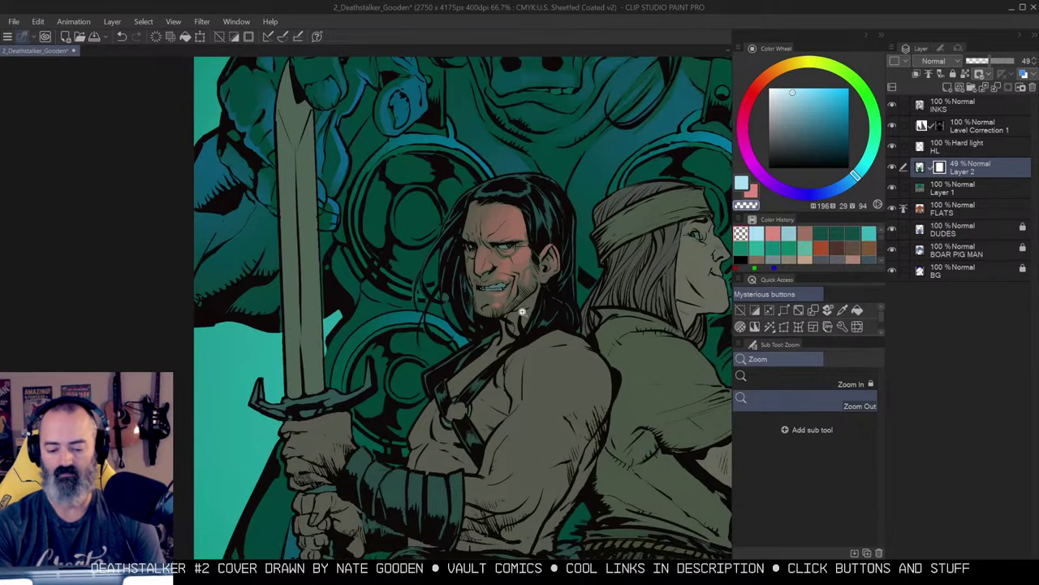
click(522, 311)
key(b)
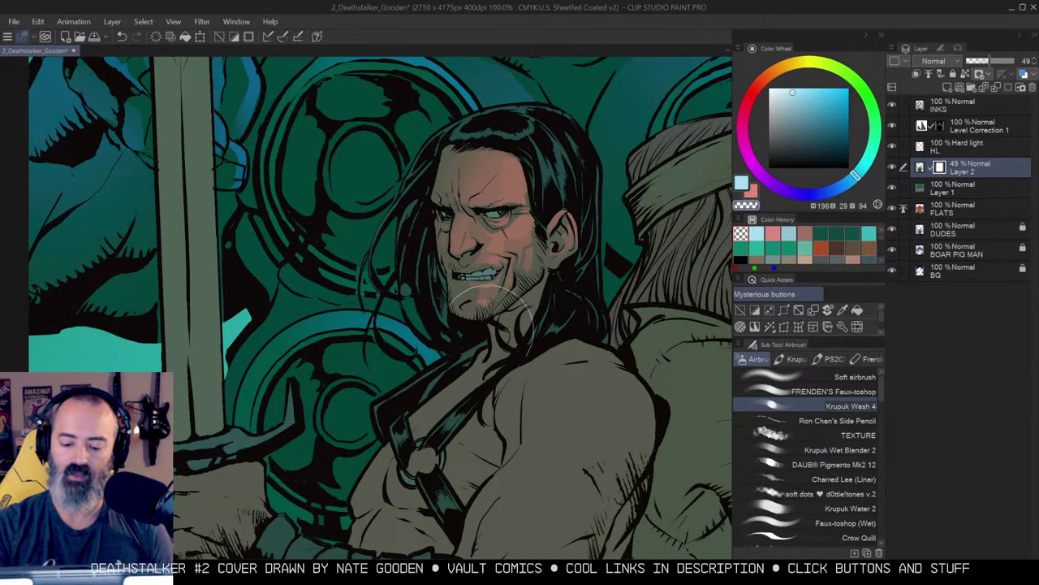
key(/)
click(499, 250)
key(b)
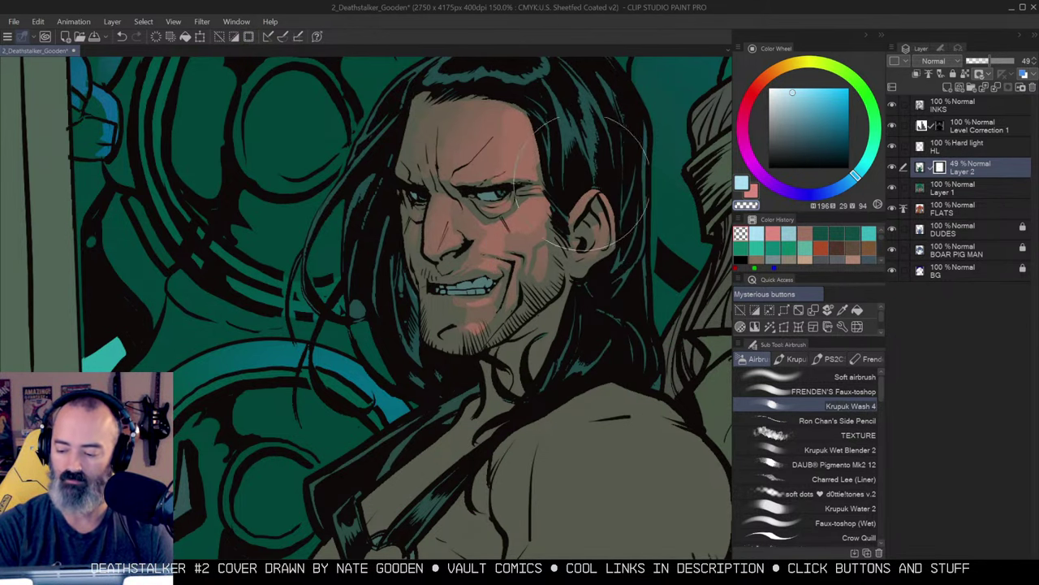
key(m)
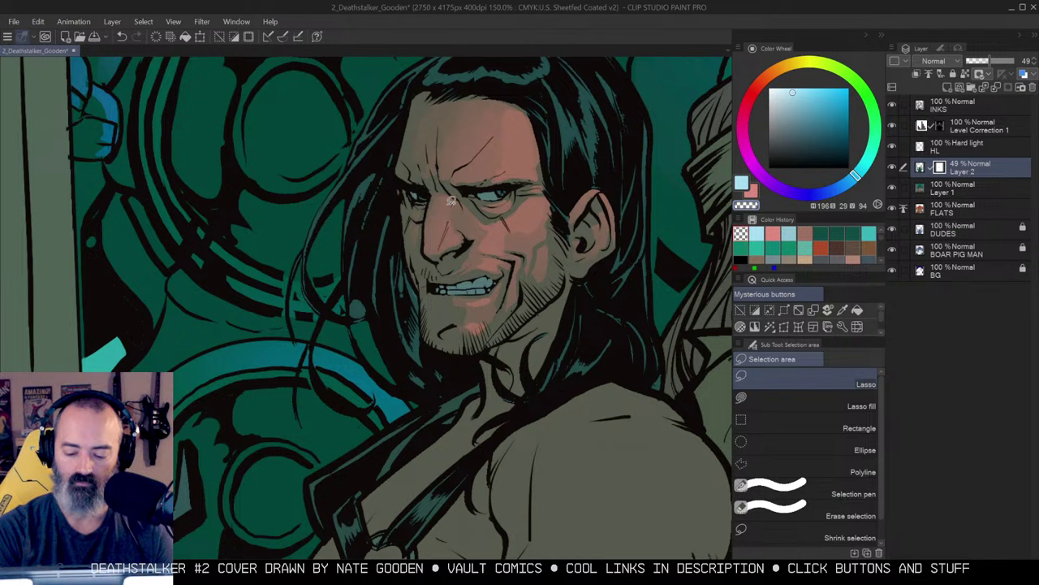
drag(453, 234, 443, 211)
key(ctrl+z)
key(ctrl+z)
key(ctrl+z)
key(ctrl+z)
key(ctrl+z)
Airbrush the Level Correction 1 mask within the selection to brighten the near side of the forehead and the cheek.
key(b)
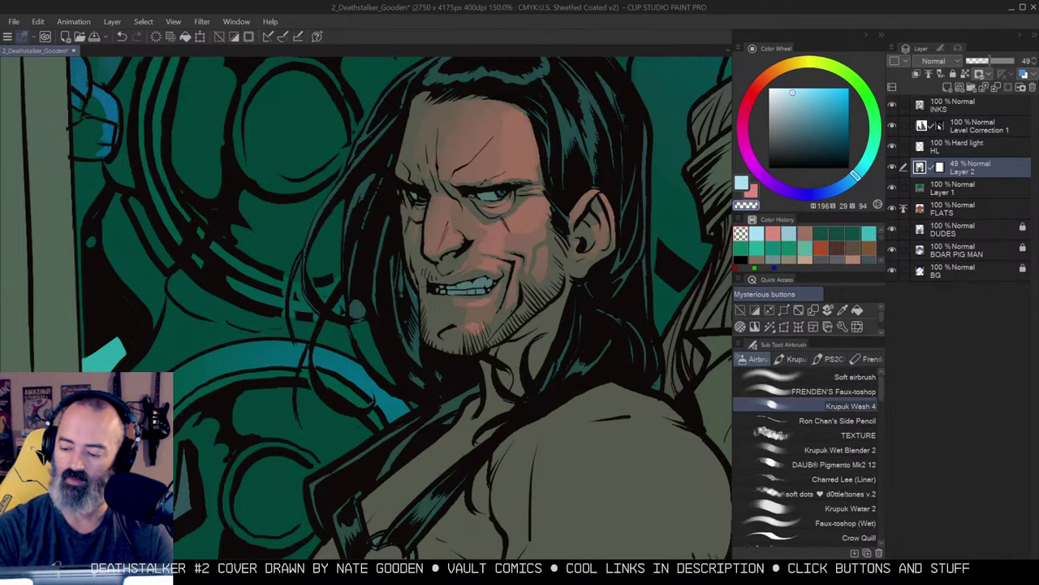
click(967, 126)
key(c)
drag(528, 138, 517, 173)
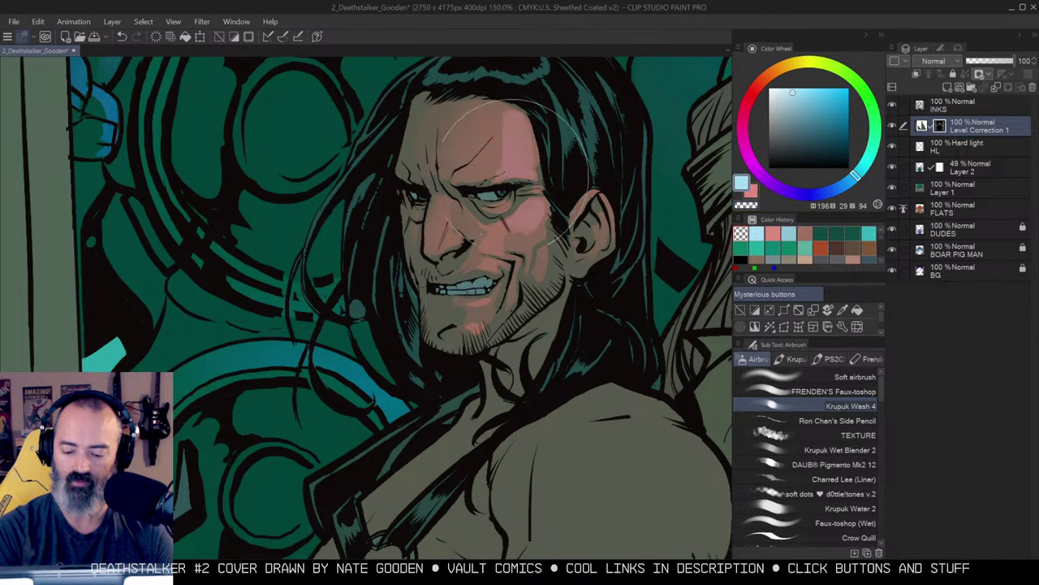
drag(528, 213, 505, 243)
Examine the brightened face against the whole cover composition and again in close-up.
alt+click(538, 262)
alt+click(539, 262)
drag(595, 256, 555, 339)
alt+click(535, 302)
alt+click(559, 304)
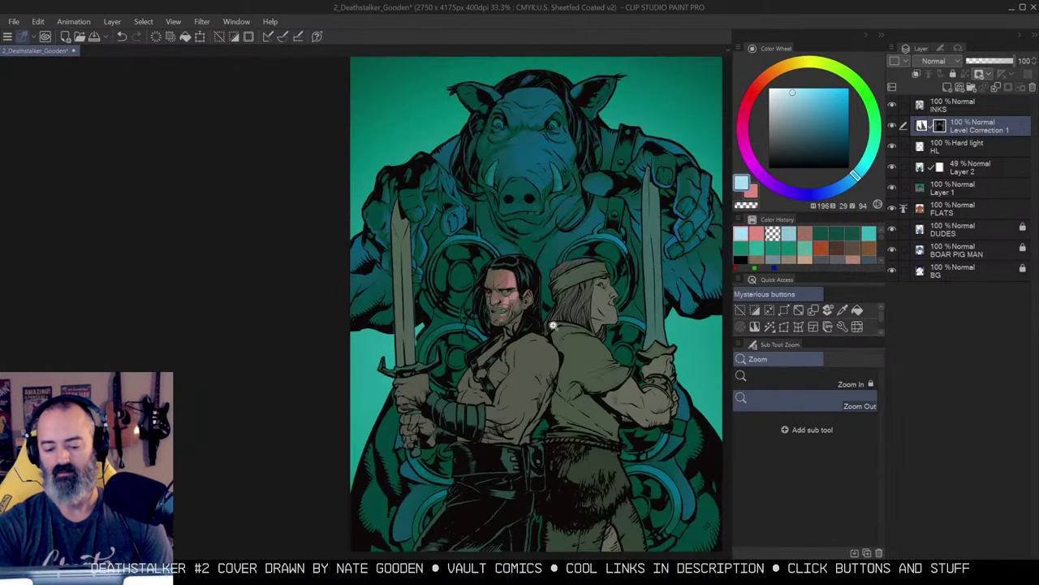
click(553, 324)
drag(582, 239, 551, 346)
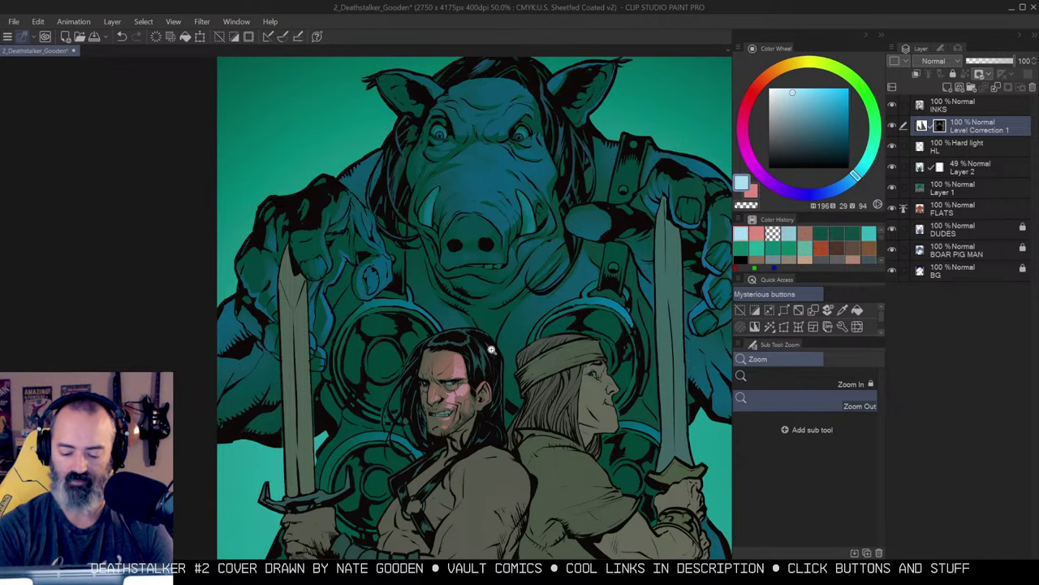
click(491, 349)
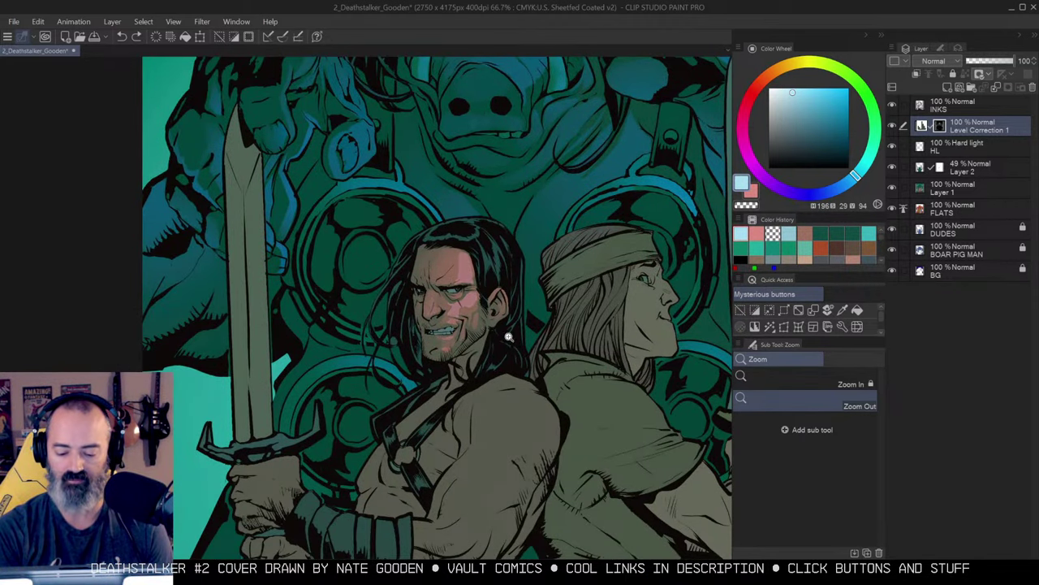
click(510, 337)
click(496, 295)
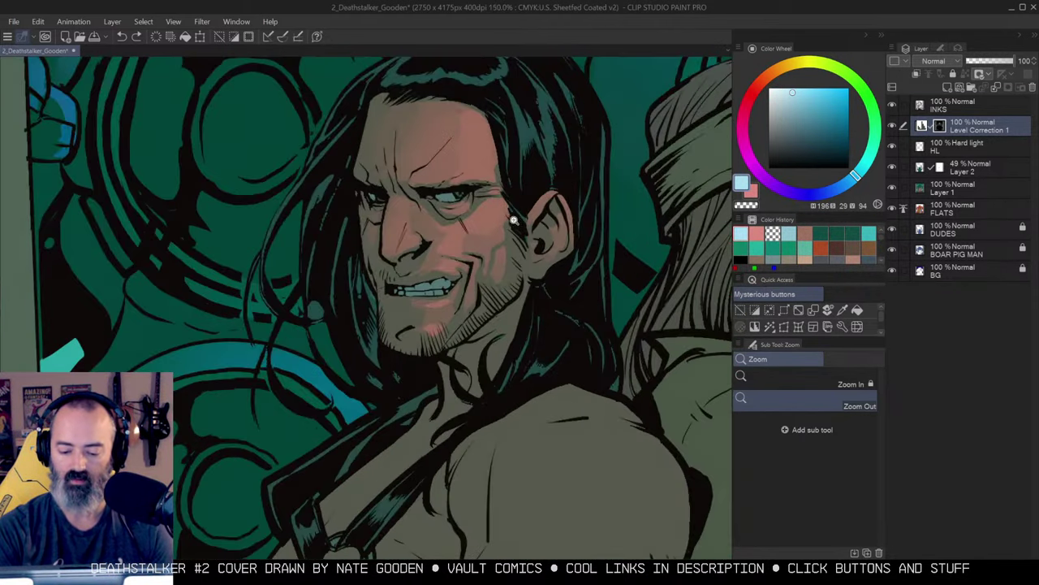
Replace the face selection with a lasso of the dark-haired warrior's neck, refine it with Auto select and hide its outline.
drag(556, 156, 577, 188)
drag(592, 307, 573, 213)
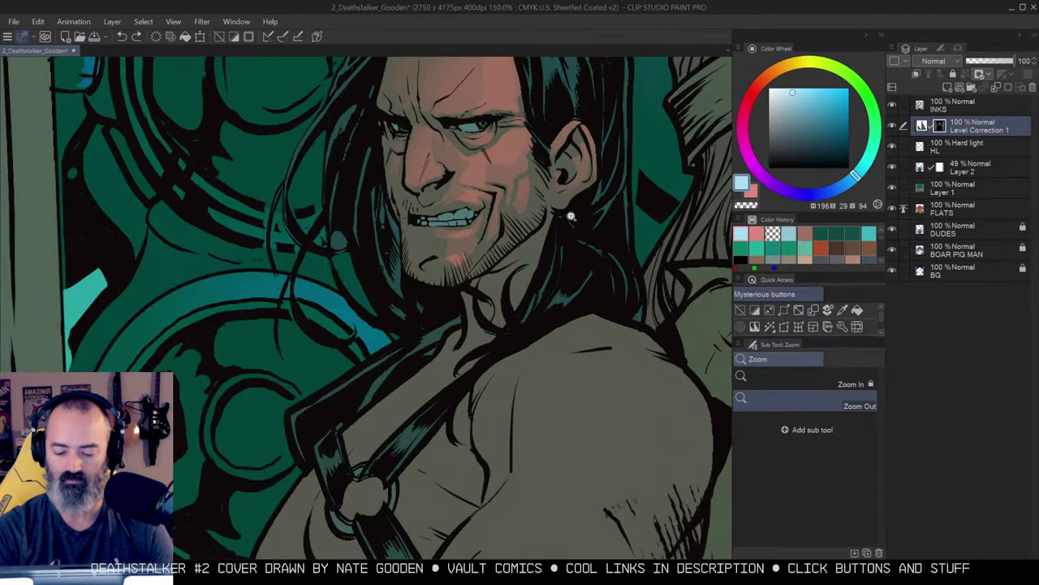
click(553, 260)
mouse_move(564, 263)
mouse_down()
mouse_move(556, 227)
mouse_move(484, 163)
mouse_up()
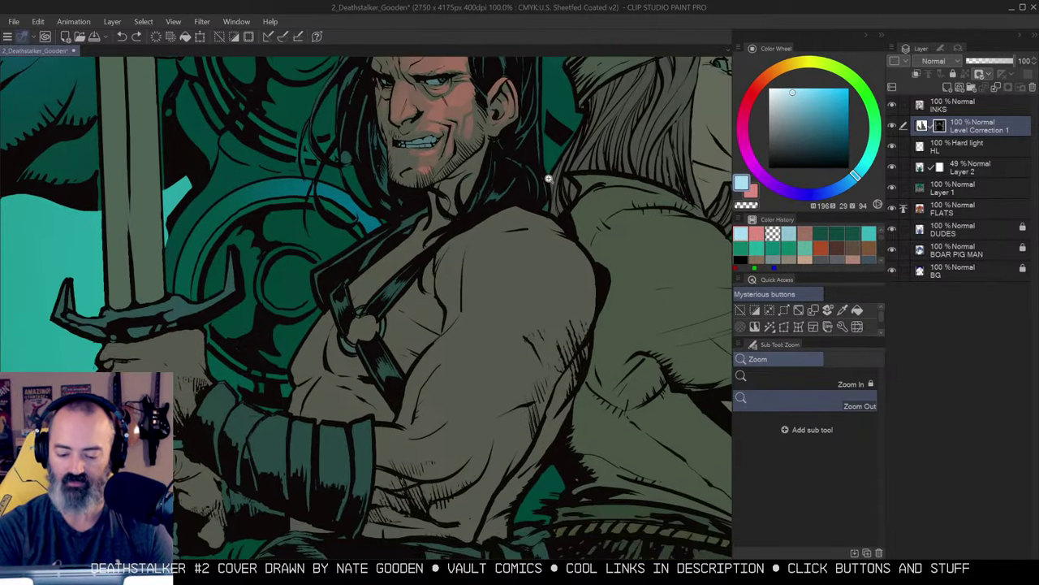
key(m)
key(ctrl+d)
mouse_move(434, 217)
mouse_down()
mouse_move(421, 243)
mouse_move(486, 169)
mouse_move(482, 153)
mouse_up()
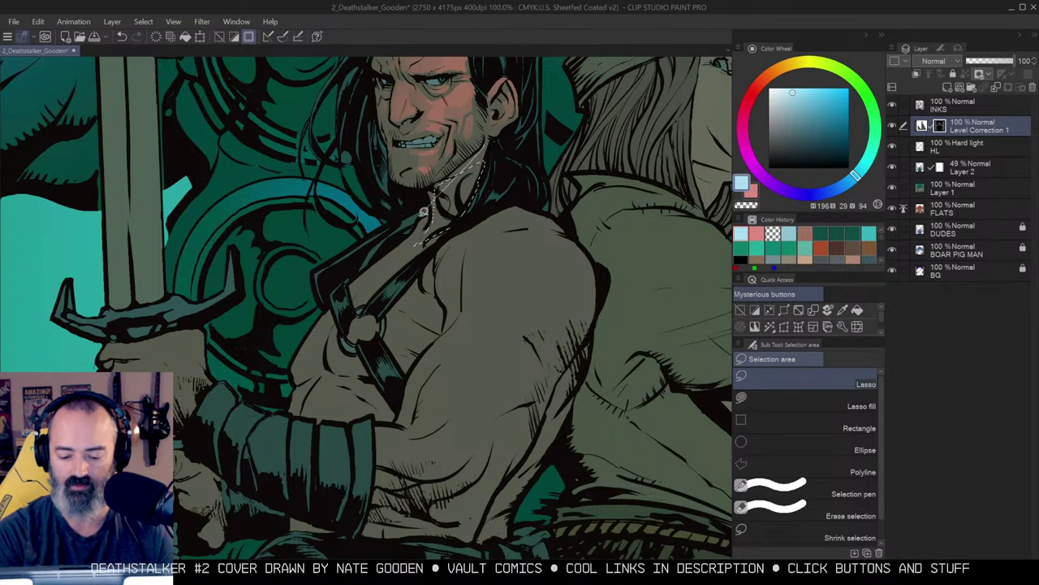
key(w)
click(454, 212)
key(ctrl+h)
Reveal the selected neck area by painting transparency into Layer 2's mask with the FRENDEN'S Faux-toshop airbrush.
key(b)
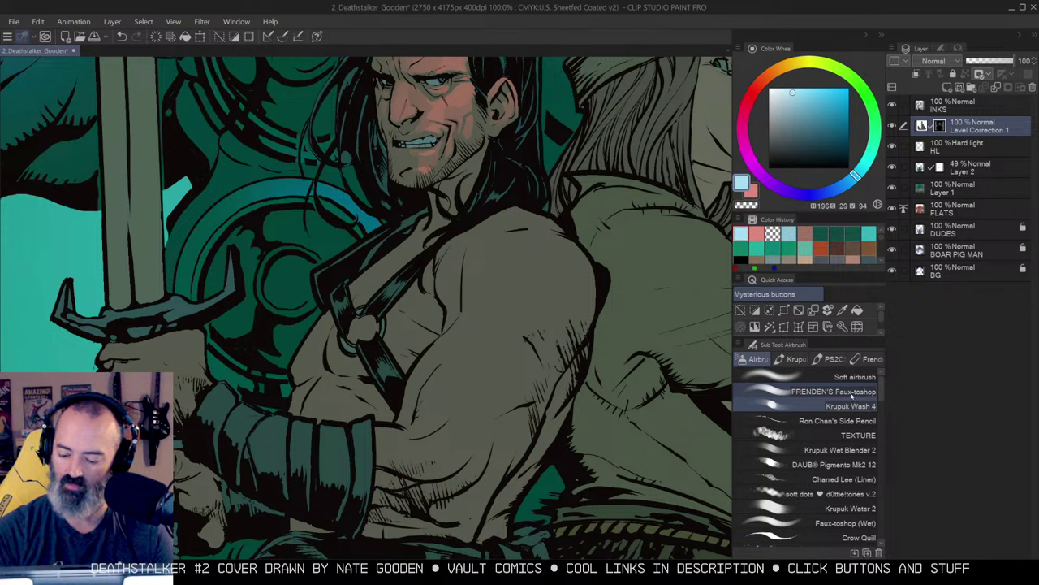
click(848, 394)
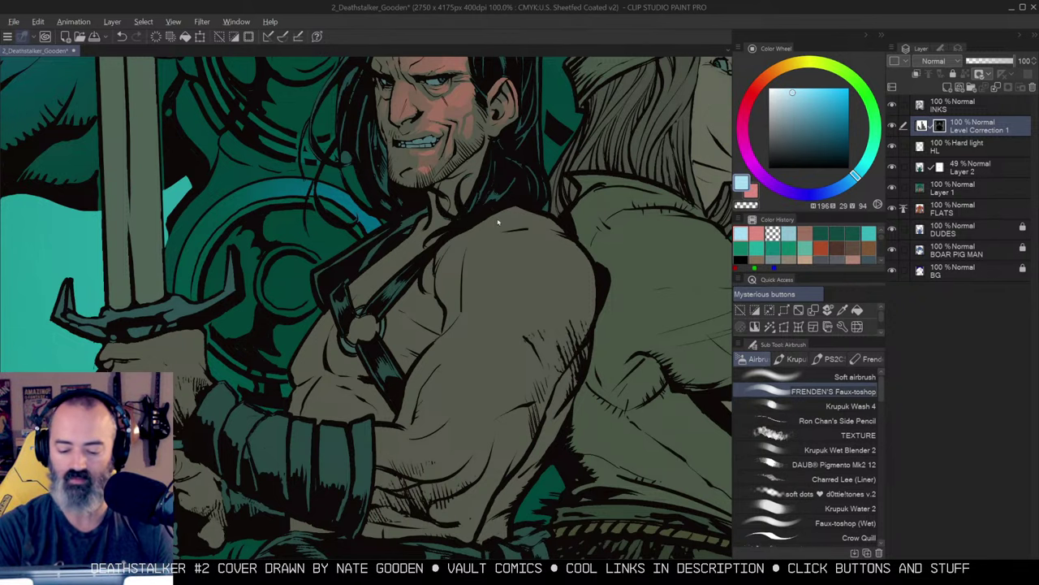
click(939, 168)
key(c)
mouse_move(468, 219)
mouse_down()
mouse_move(483, 181)
mouse_move(478, 226)
mouse_up()
Replace the neck selection with a lasso around the lit planes of the dark-haired warrior's shoulder, upper arm and inner forearm.
key(ctrl+space)
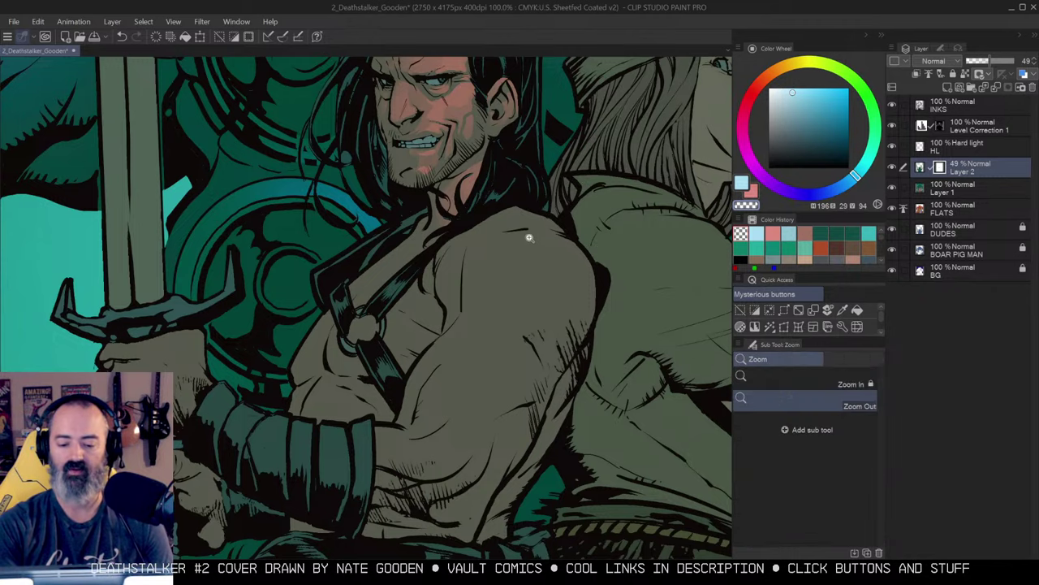
double_click(497, 211)
alt+click(513, 213)
key(m)
key(ctrl+d)
drag(462, 220, 458, 246)
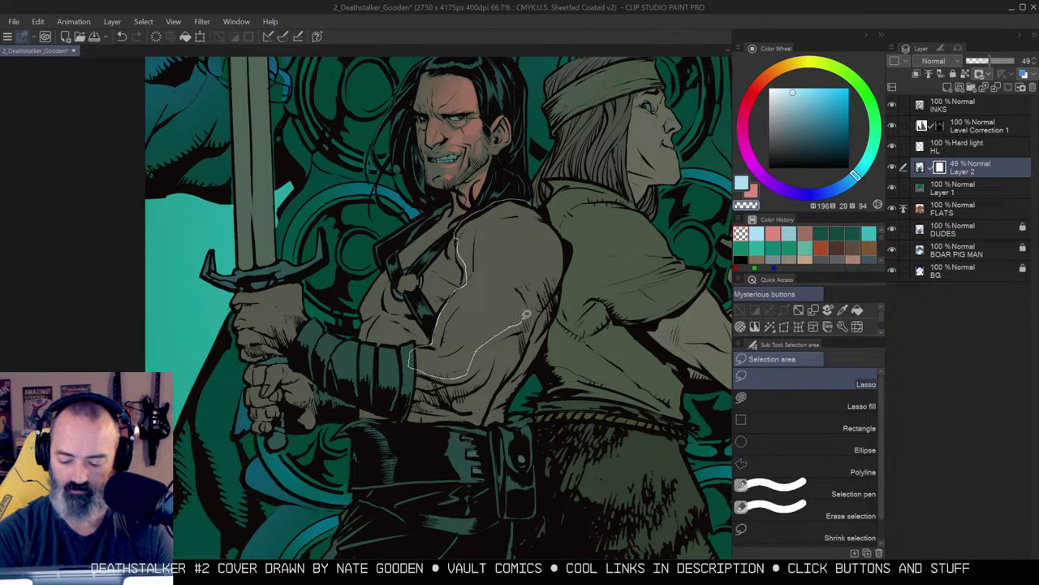
drag(552, 225, 537, 200)
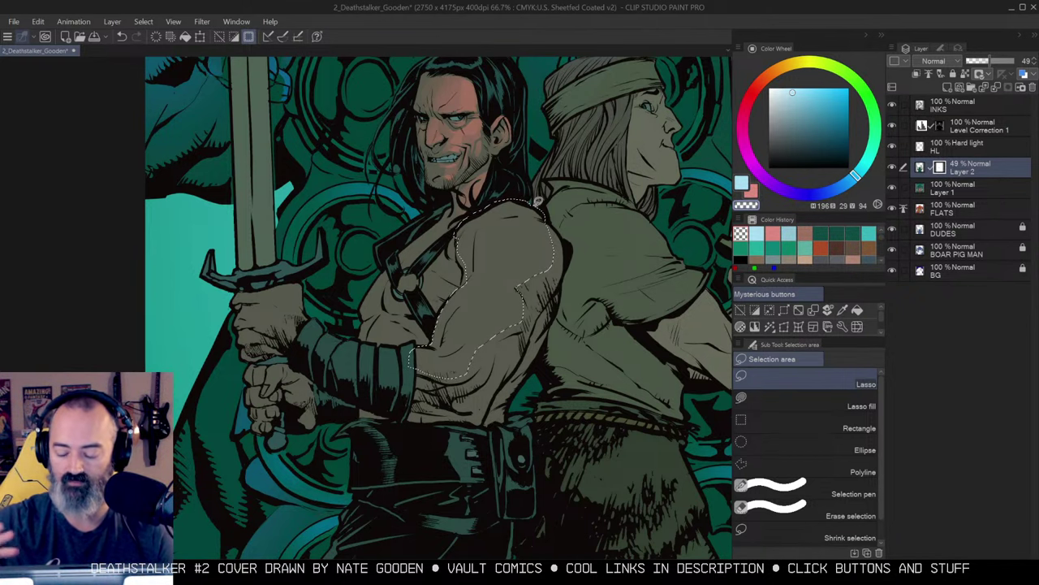
drag(573, 233, 557, 237)
key(ctrl+space)
click(583, 203)
ctrl+alt+click(562, 259)
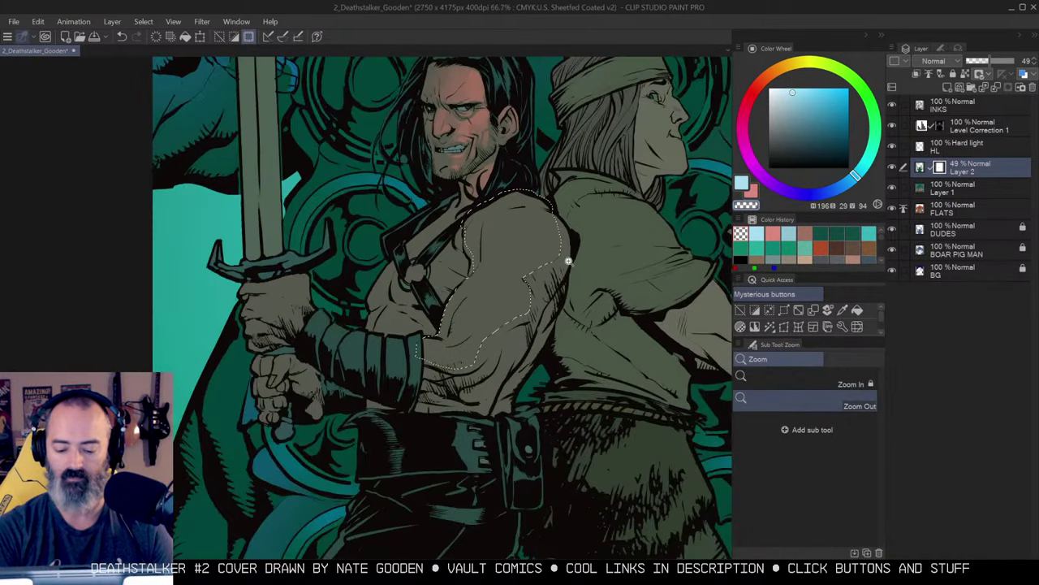
key(ctrl+d)
key(ctrl+z)
key(ctrl+z)
key(ctrl+z)
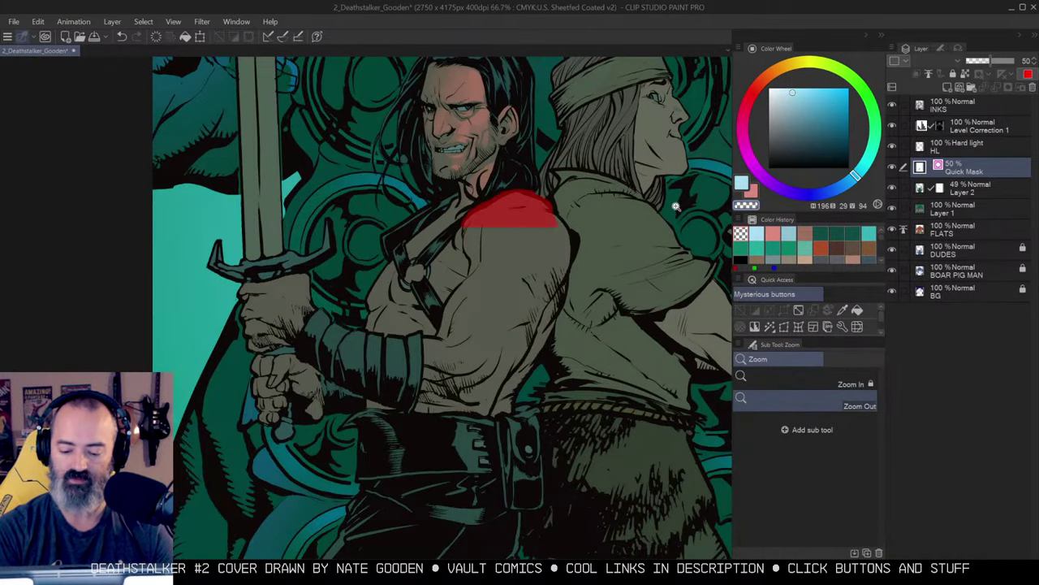
Add the dark-haired warrior's chest around the strap and ring to the arm selection with the lasso.
key(m)
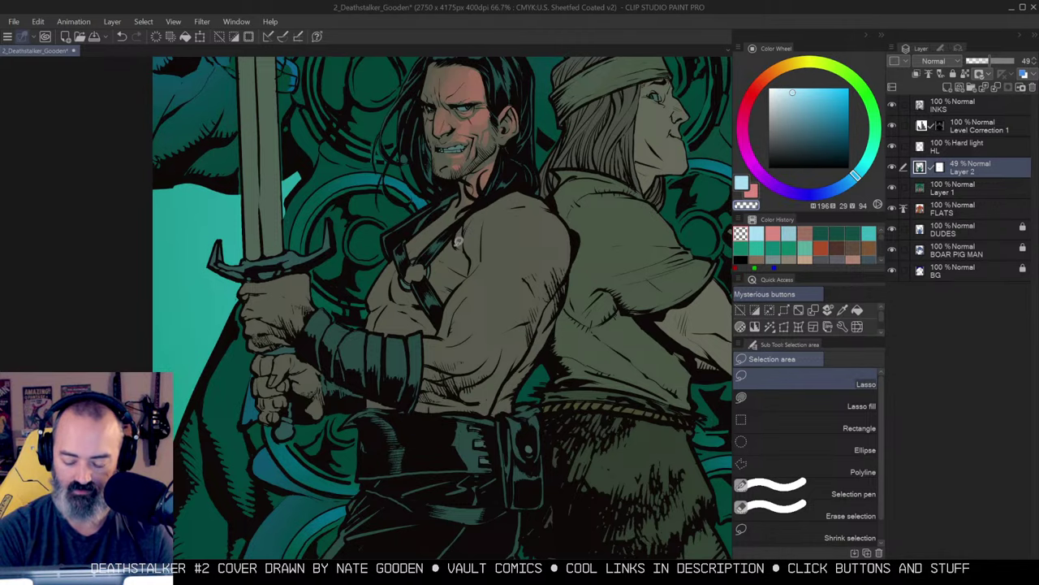
ctrl+click(452, 247)
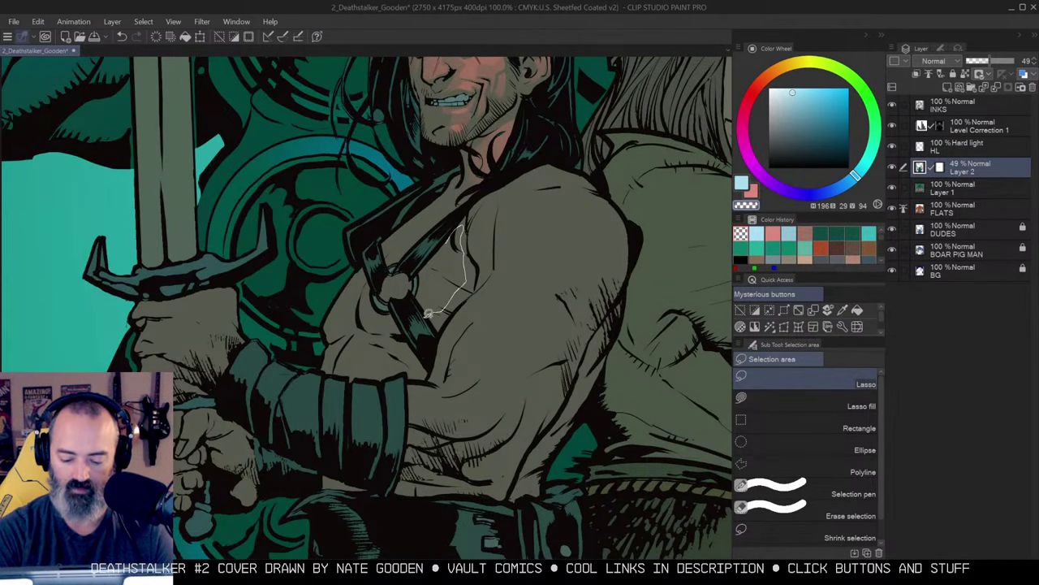
mouse_move(422, 317)
mouse_down()
mouse_move(381, 313)
mouse_move(366, 289)
mouse_up()
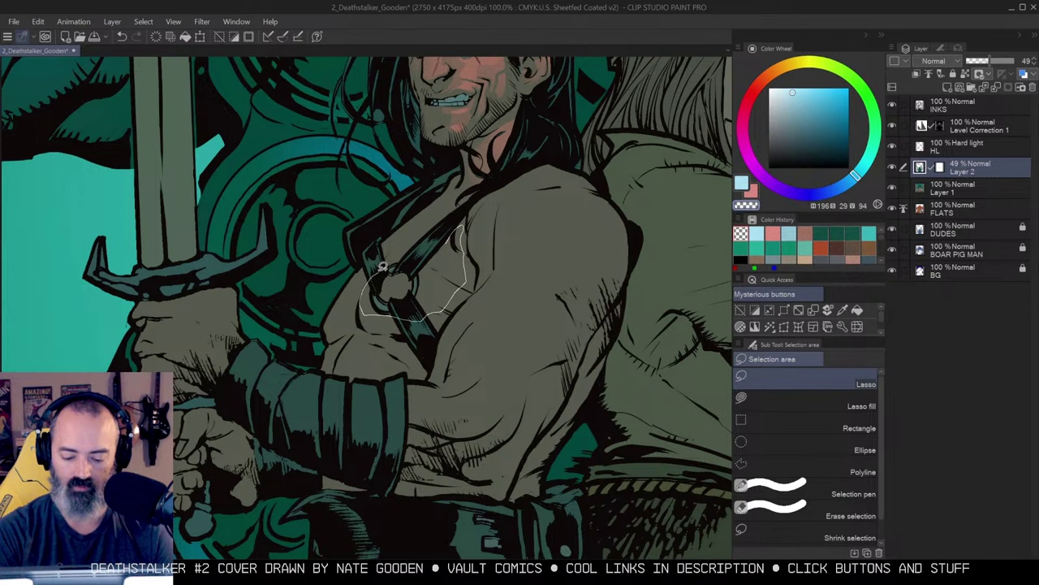
drag(437, 210, 443, 213)
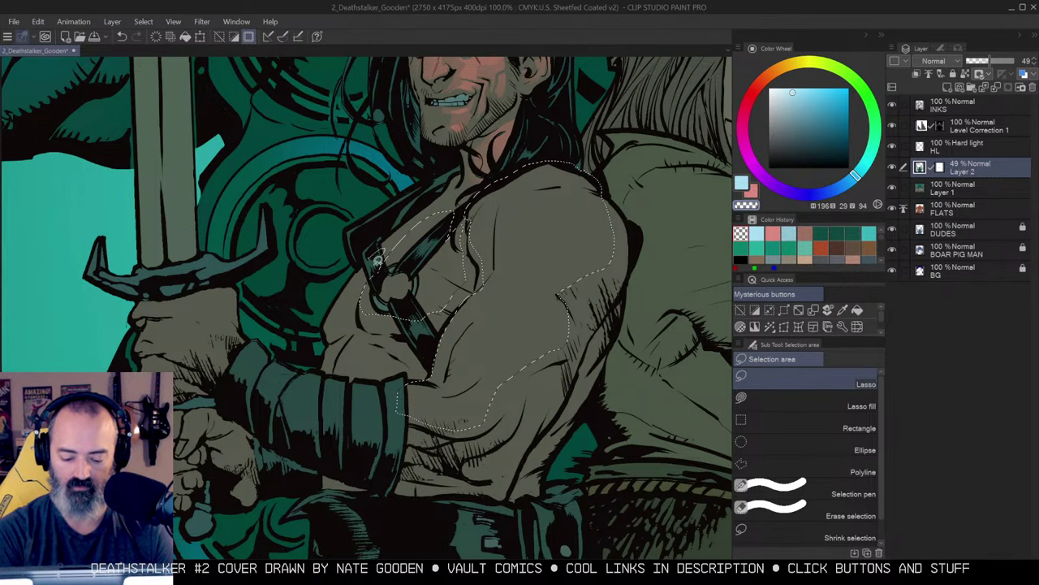
ctrl+click(441, 253)
drag(448, 260, 517, 185)
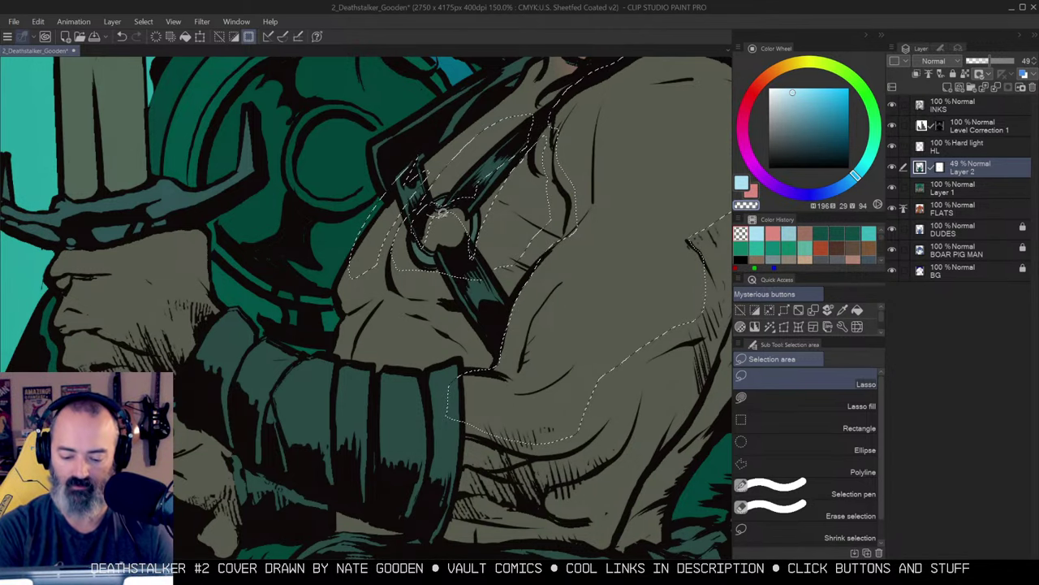
Refine the selection around the chest strap and ring and check its coverage on the chest and arm.
alt+click(490, 252)
ctrl+click(493, 263)
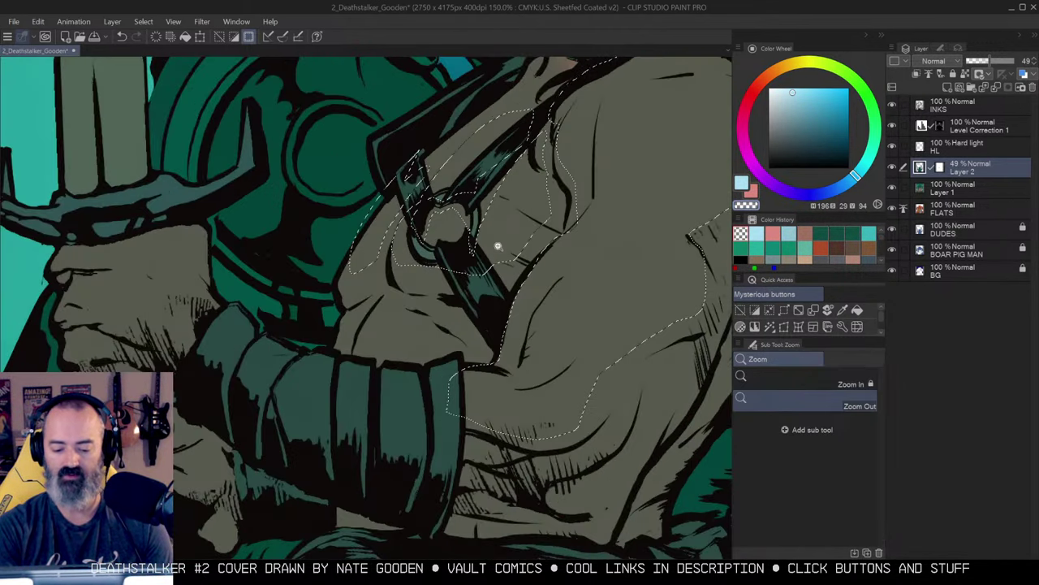
alt+click(542, 254)
drag(723, 208, 617, 227)
key(q)
key(q)
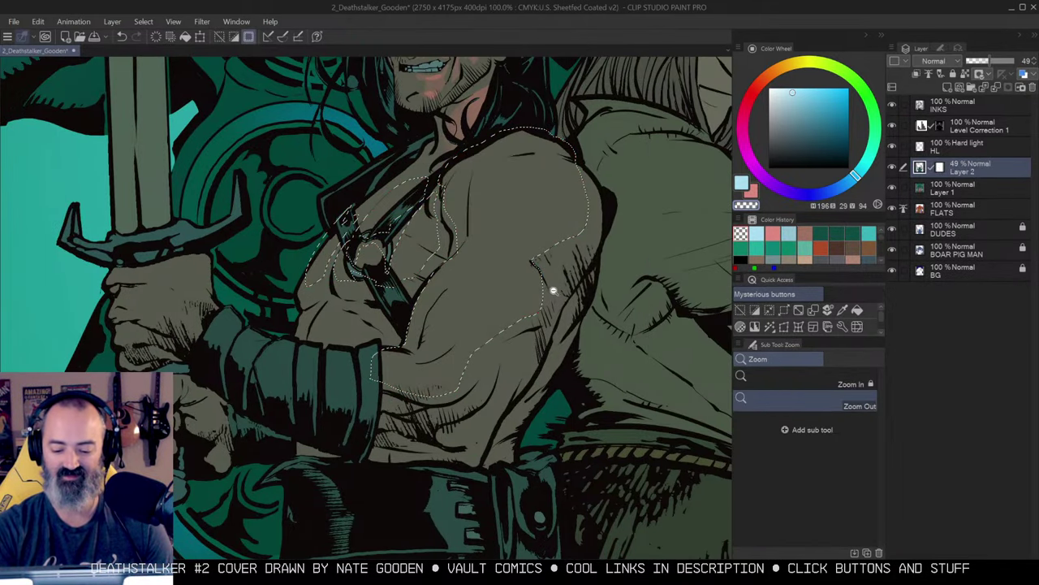
Hide the selection outline and airbrush transparency into Layer 2 over the chest and arm with FRENDEN'S Faux-toshop.
alt+click(553, 290)
key(ctrl+h)
key(b)
click(865, 393)
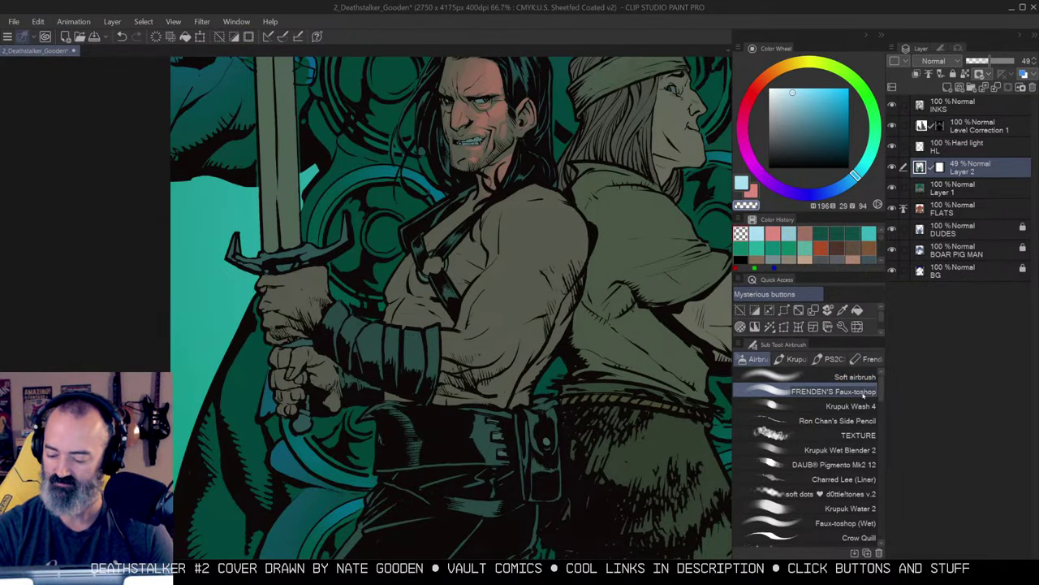
key(ctrl+h)
key(ctrl+h)
mouse_move(485, 233)
mouse_down()
mouse_move(543, 214)
mouse_move(484, 220)
mouse_move(555, 213)
mouse_move(481, 243)
mouse_move(528, 243)
mouse_move(495, 324)
mouse_move(461, 337)
mouse_move(426, 324)
mouse_move(453, 334)
mouse_up()
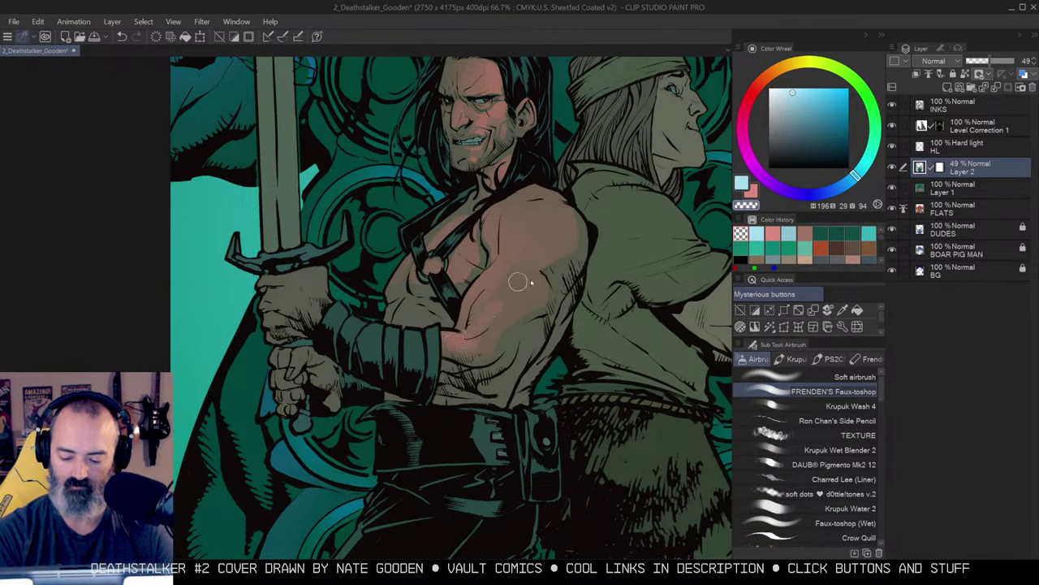
Rework the airbrushed reveal on the forearm and upper arm with a larger brush for a softer falloff.
key(bracketright)
key(ctrl+z)
drag(520, 281, 479, 328)
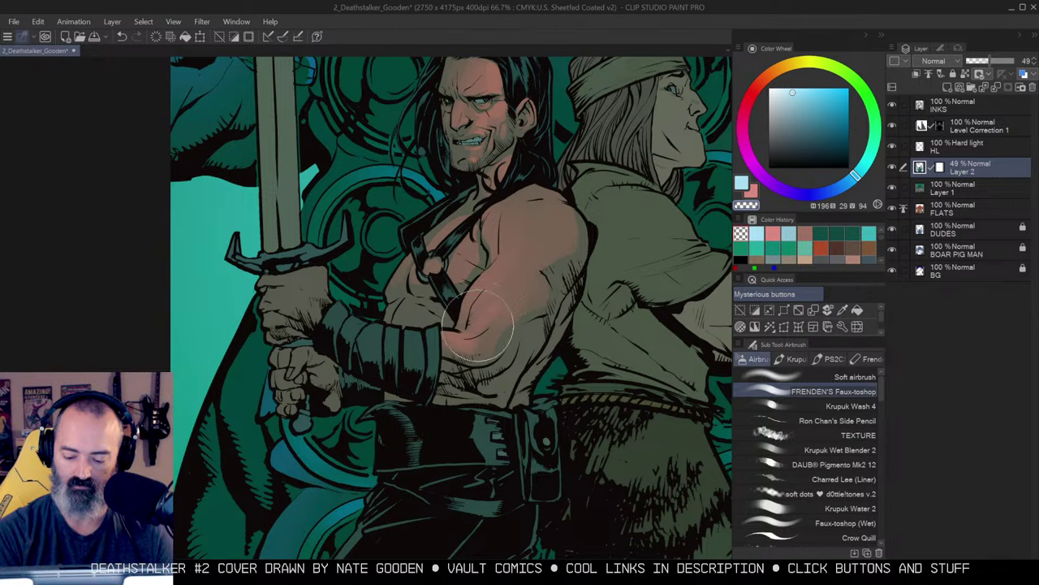
key(ctrl+z)
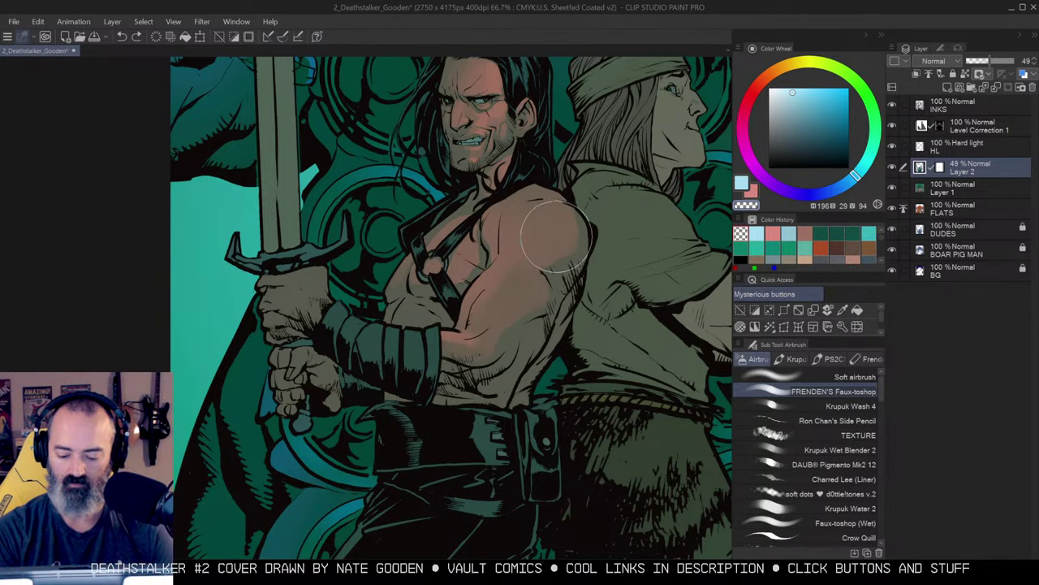
drag(575, 241, 604, 190)
mouse_move(501, 274)
mouse_down()
mouse_move(529, 256)
mouse_move(542, 210)
mouse_move(574, 162)
mouse_move(555, 175)
mouse_move(581, 161)
mouse_move(573, 175)
mouse_move(568, 156)
mouse_move(567, 197)
mouse_move(599, 201)
mouse_up()
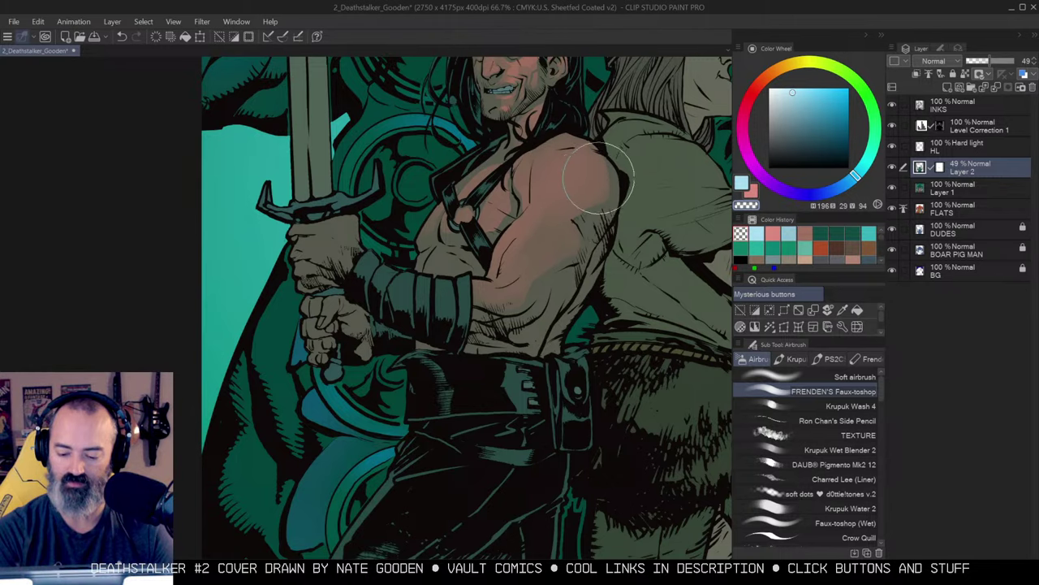
Lasso the brighter planes of the dark-haired warrior's shoulder and biceps as a new selection.
ctrl+click(599, 201)
key(m)
drag(633, 141, 646, 169)
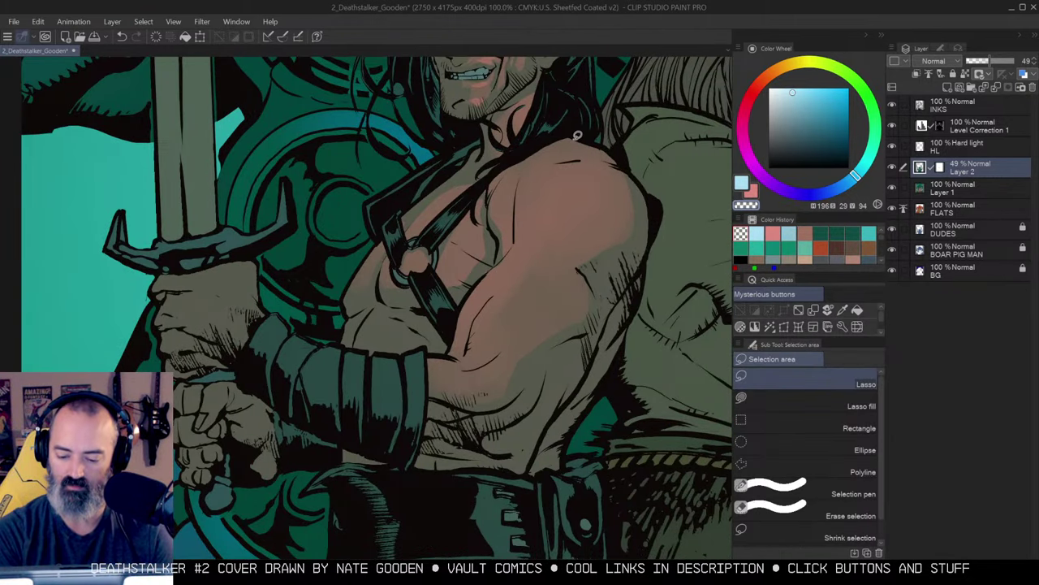
mouse_move(562, 132)
mouse_down()
mouse_move(533, 152)
mouse_move(561, 158)
mouse_move(529, 187)
mouse_move(527, 226)
mouse_move(562, 244)
mouse_move(607, 222)
mouse_move(618, 203)
mouse_move(611, 159)
mouse_move(596, 220)
mouse_move(628, 218)
mouse_move(634, 194)
mouse_move(598, 233)
mouse_move(563, 200)
mouse_move(531, 213)
mouse_move(491, 268)
mouse_move(513, 258)
mouse_move(489, 302)
mouse_move(504, 319)
mouse_move(604, 237)
mouse_up()
key(q)
key(q)
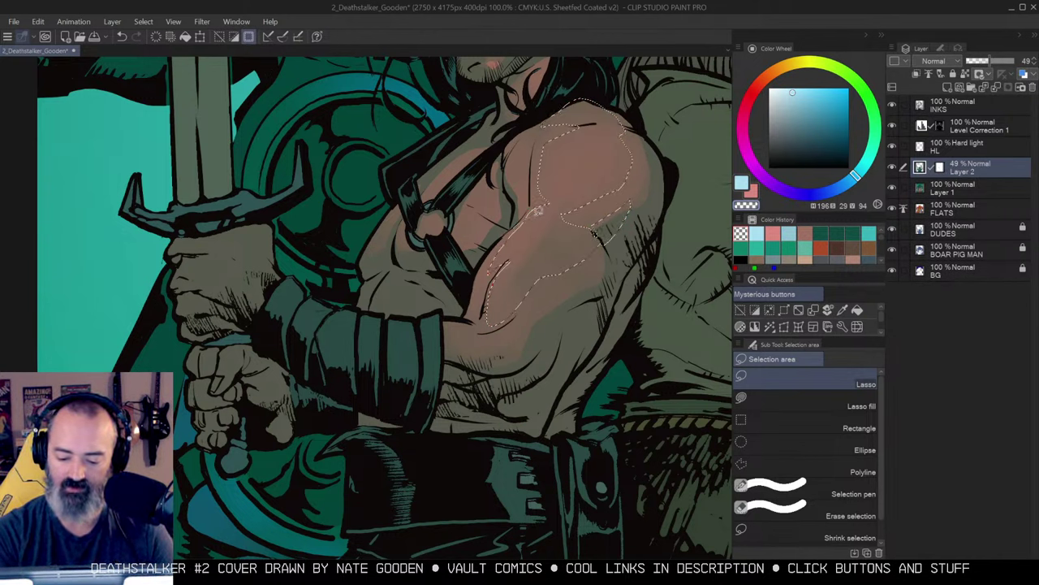
key(q)
key(q)
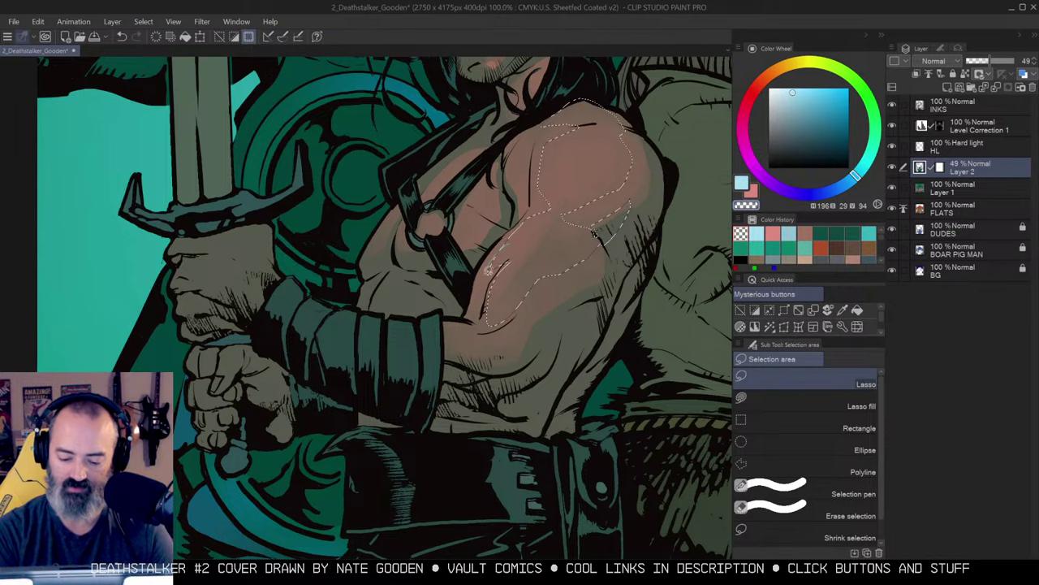
Add the forearm muscle planes, the outer elbow area and the front of the shoulder to the lasso selection.
drag(635, 235, 663, 177)
mouse_move(517, 259)
mouse_down()
mouse_move(564, 243)
mouse_move(549, 281)
mouse_move(530, 294)
mouse_move(460, 271)
mouse_move(489, 255)
mouse_move(524, 261)
mouse_up()
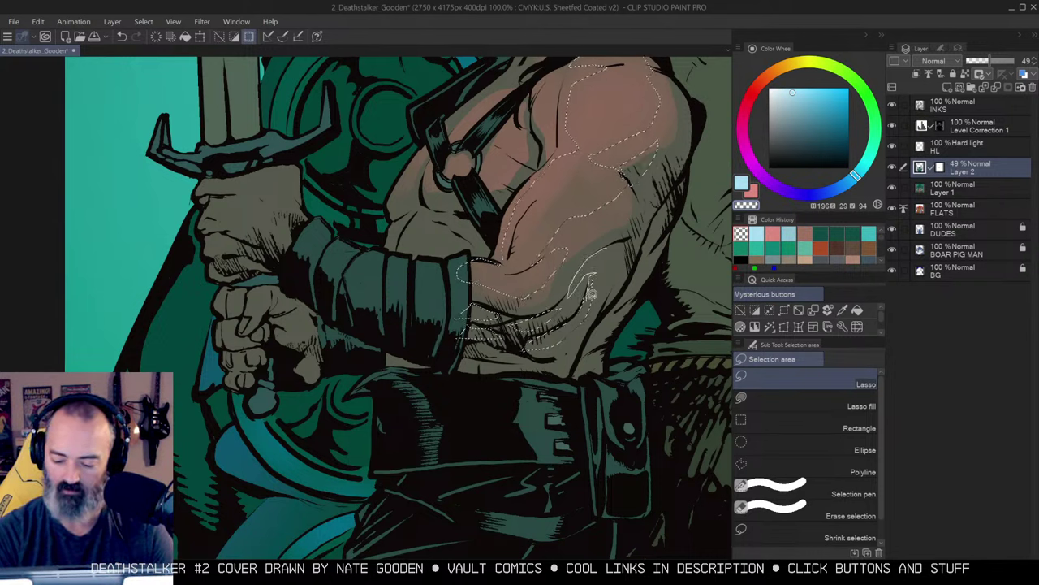
key(ctrl+m)
key(ctrl+m)
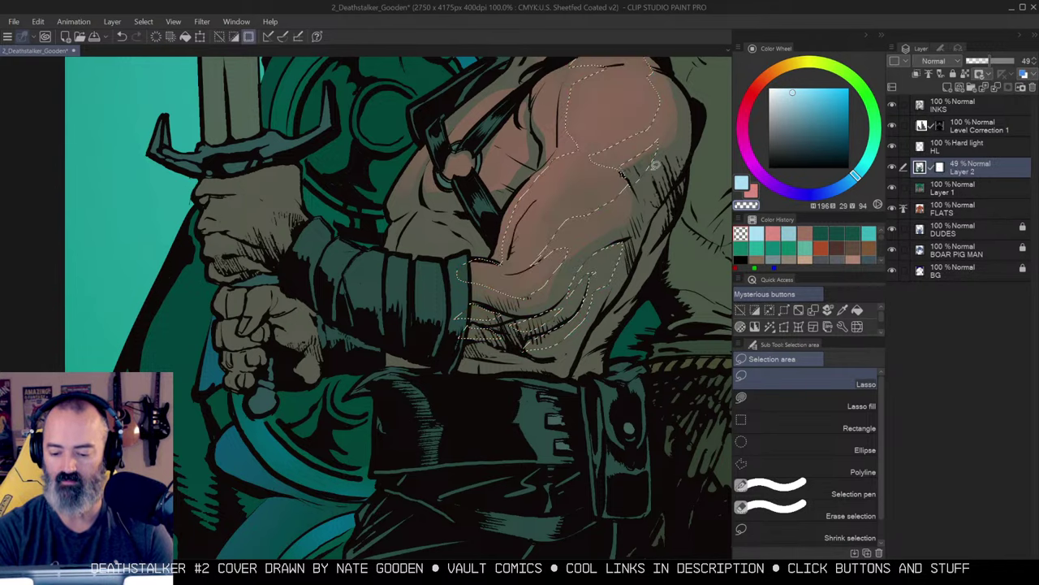
drag(589, 176, 645, 172)
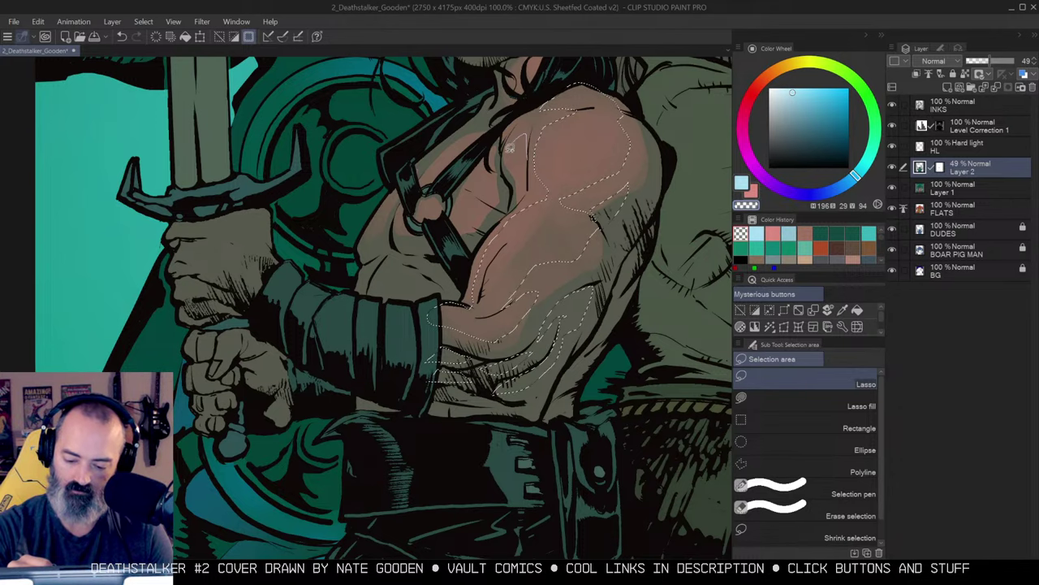
key(ctrl+m)
key(ctrl+m)
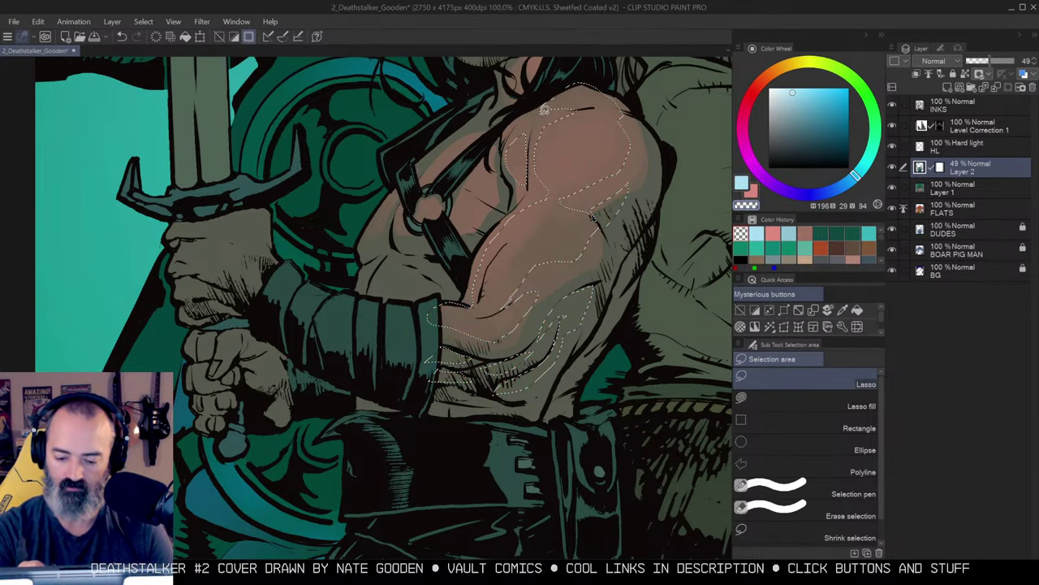
Hide the selection outline and airbrush transparency into Layer 2 over the selected shoulder, biceps and forearm planes.
key(slash)
click(580, 216)
key(q)
key(q)
drag(645, 185, 605, 245)
key(ctrl+d)
key(b)
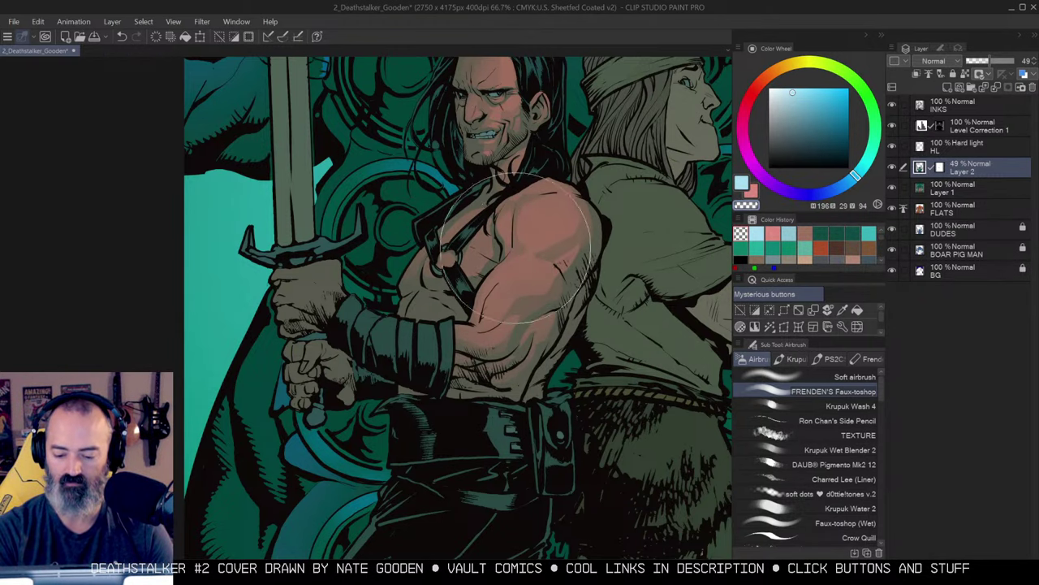
key(/)
Sample the skin tone from the shoulder for the airbrush and blend the arm planes, moving on to Layer 2's mask.
alt+click(563, 257)
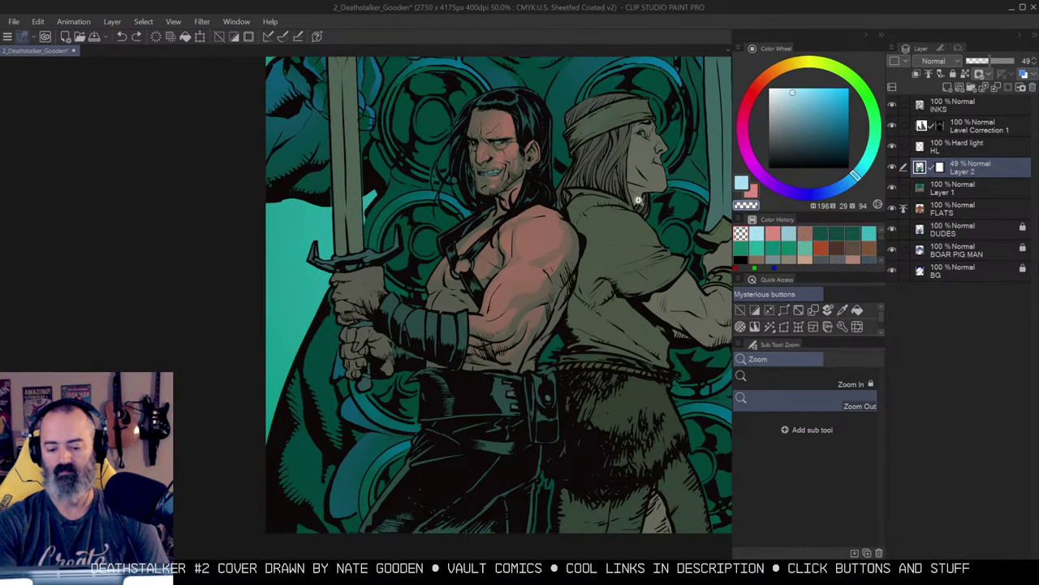
alt+click(560, 234)
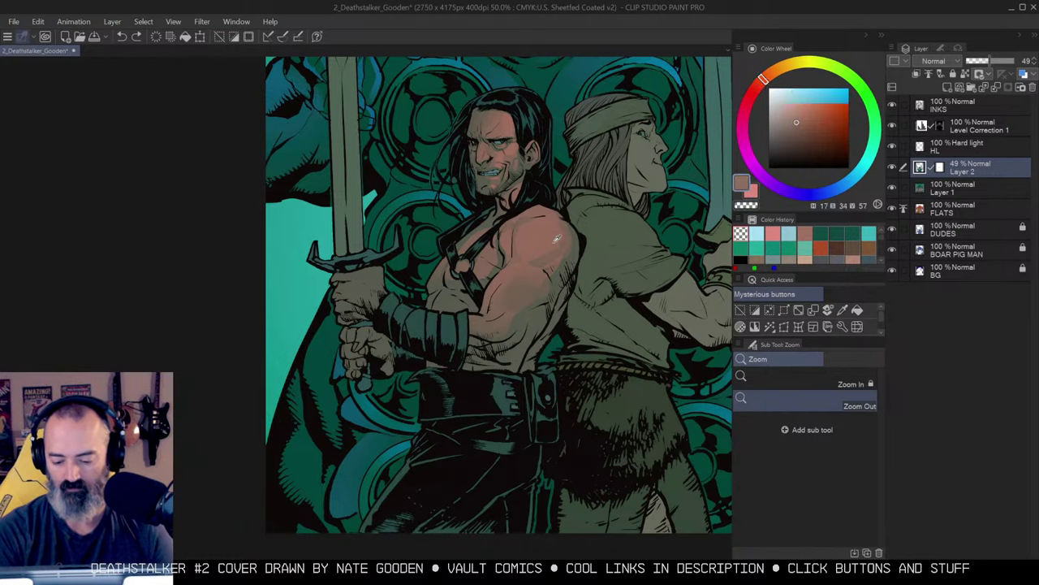
key(b)
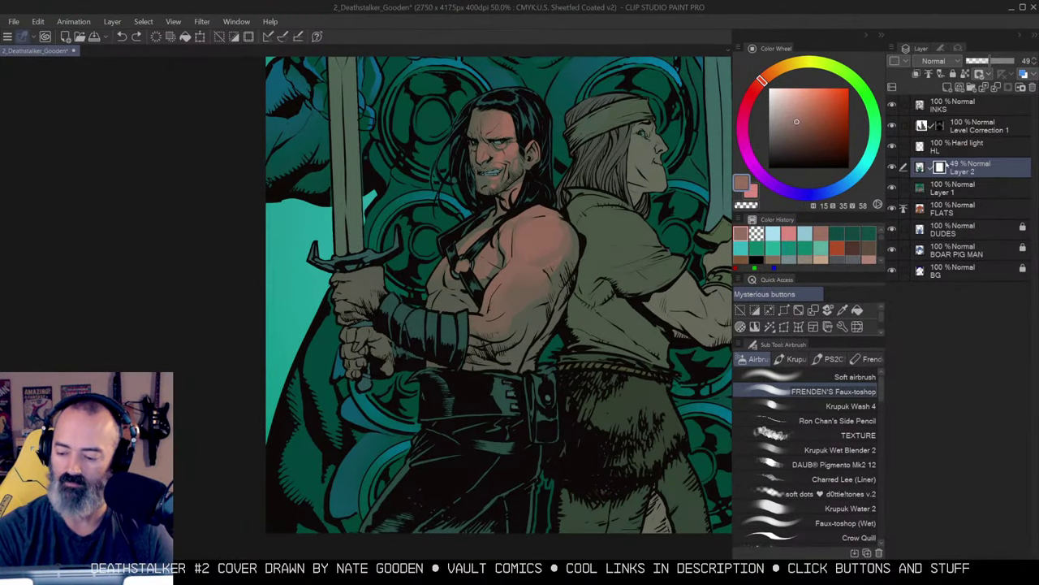
mouse_move(535, 244)
mouse_down()
mouse_move(477, 245)
mouse_move(535, 259)
mouse_move(535, 303)
mouse_move(480, 303)
mouse_move(483, 282)
mouse_move(528, 290)
mouse_up()
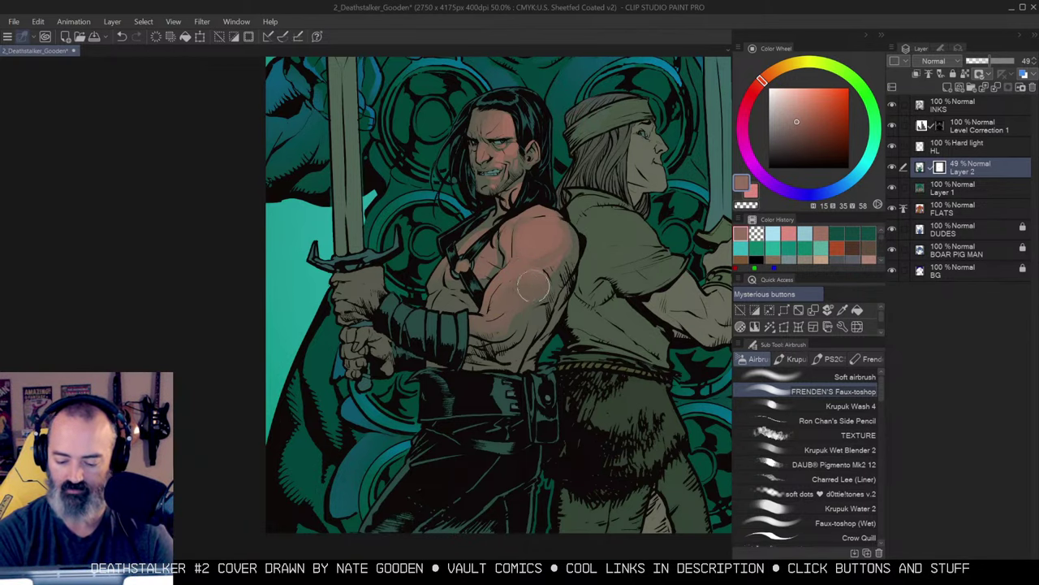
Examine the arm's lighting against the whole cover composition and again in close-up.
key(ctrl+space)
click(522, 294)
key(c)
alt+click(533, 264)
alt+click(532, 264)
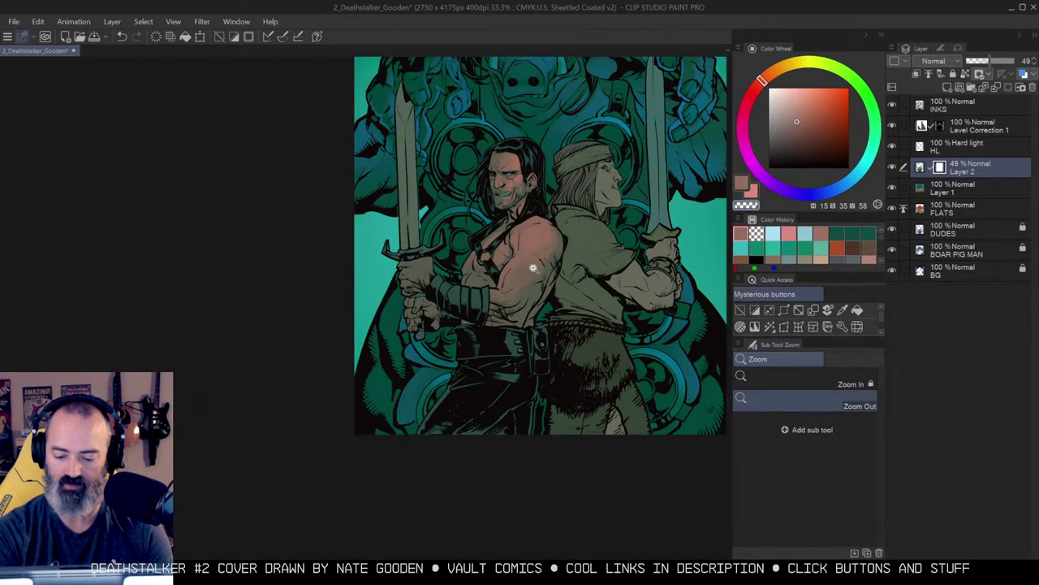
click(536, 269)
click(541, 268)
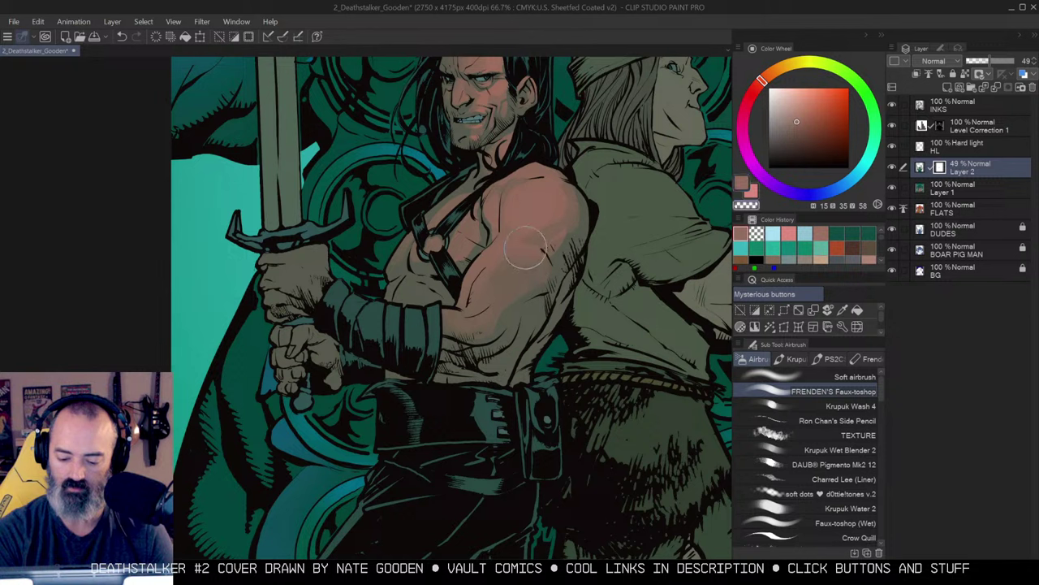
Undo the last arm stroke and airbrush transparency into Layer 2's mask to brighten the selected shoulder, biceps and forearm planes.
key(ctrl+z)
key(])
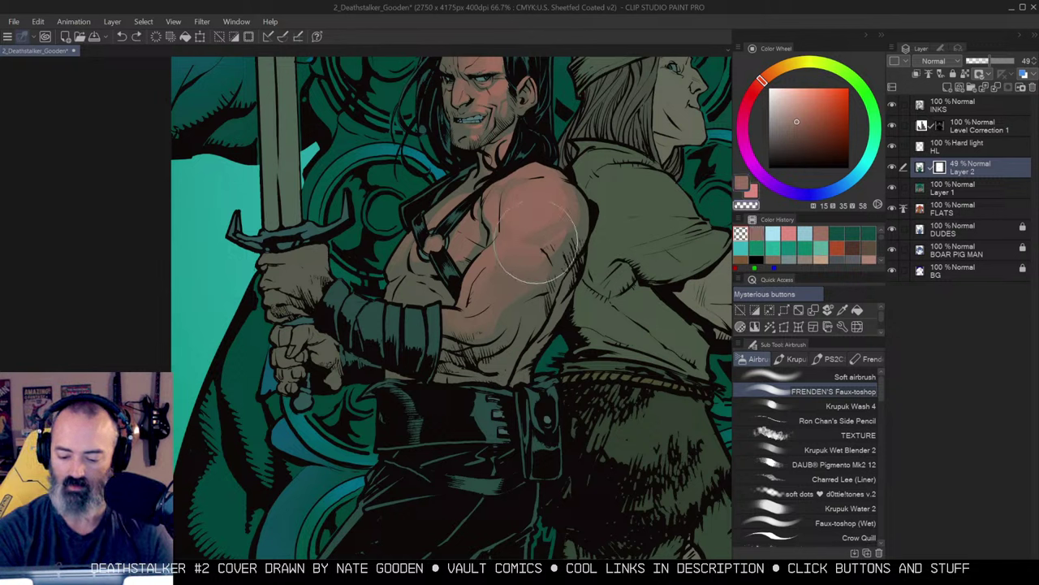
mouse_move(540, 171)
mouse_down()
mouse_move(550, 195)
mouse_move(505, 276)
mouse_move(556, 228)
mouse_move(541, 251)
mouse_move(494, 261)
mouse_move(484, 309)
mouse_move(439, 319)
mouse_move(459, 321)
mouse_move(455, 342)
mouse_move(483, 350)
mouse_move(473, 362)
mouse_move(500, 361)
mouse_up()
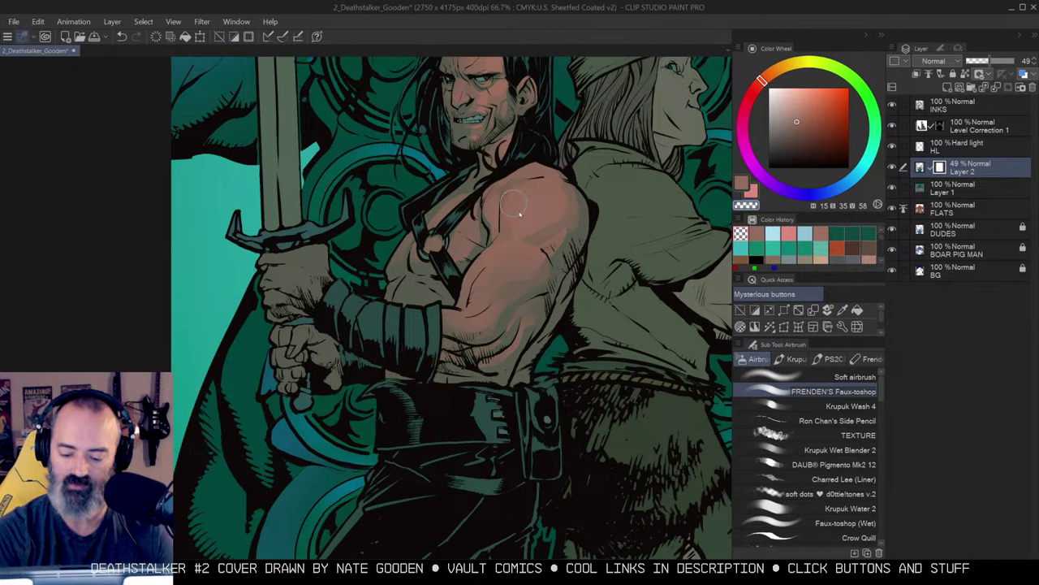
drag(536, 215, 501, 265)
key(ctrl+z)
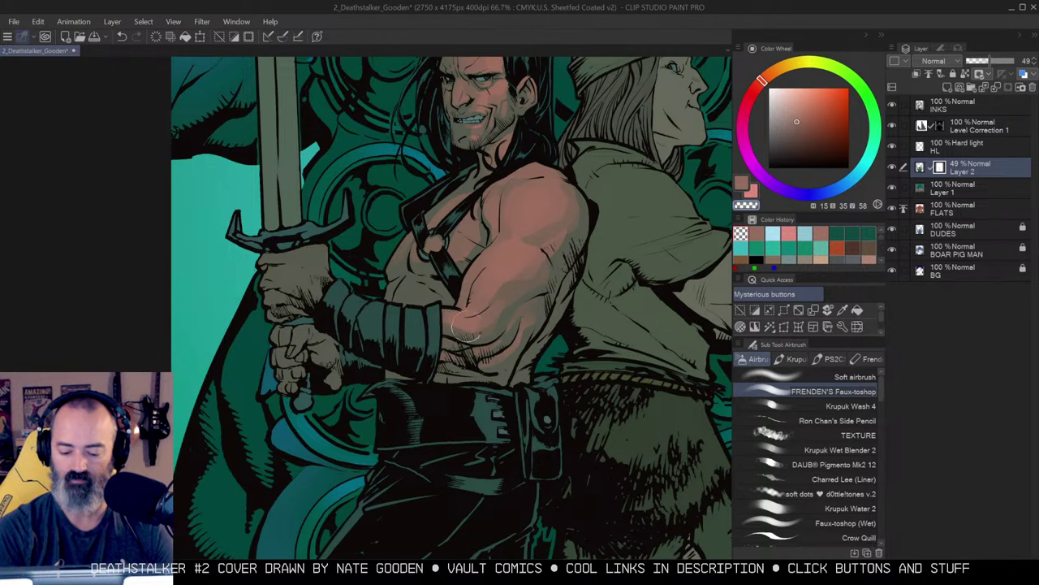
key(alt+space)
alt+click(528, 281)
click(542, 280)
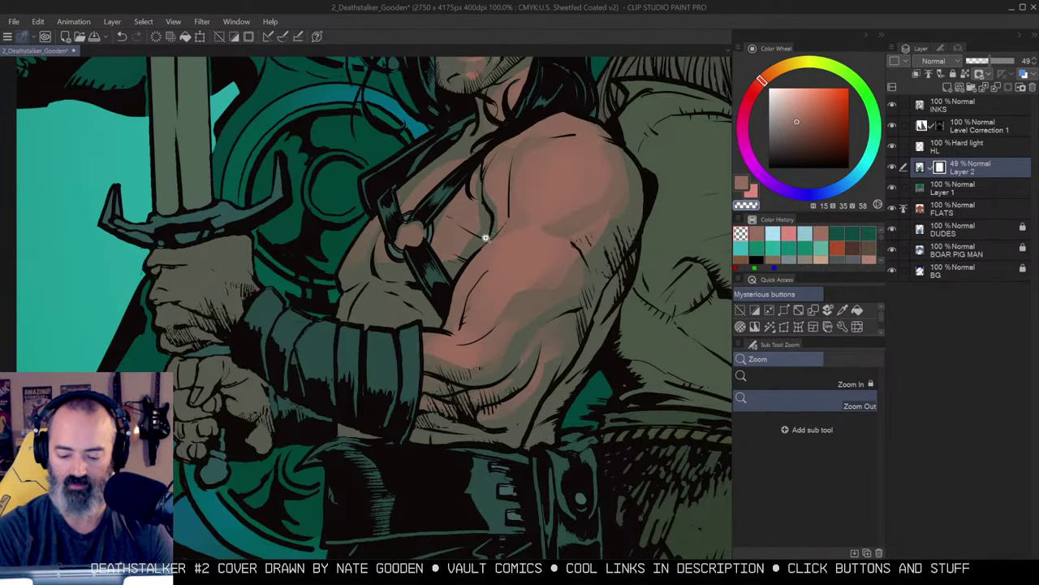
Lasso the chest planes beside the harness strap and airbrush transparency into Layer 2's mask to light them.
click(467, 251)
key(m)
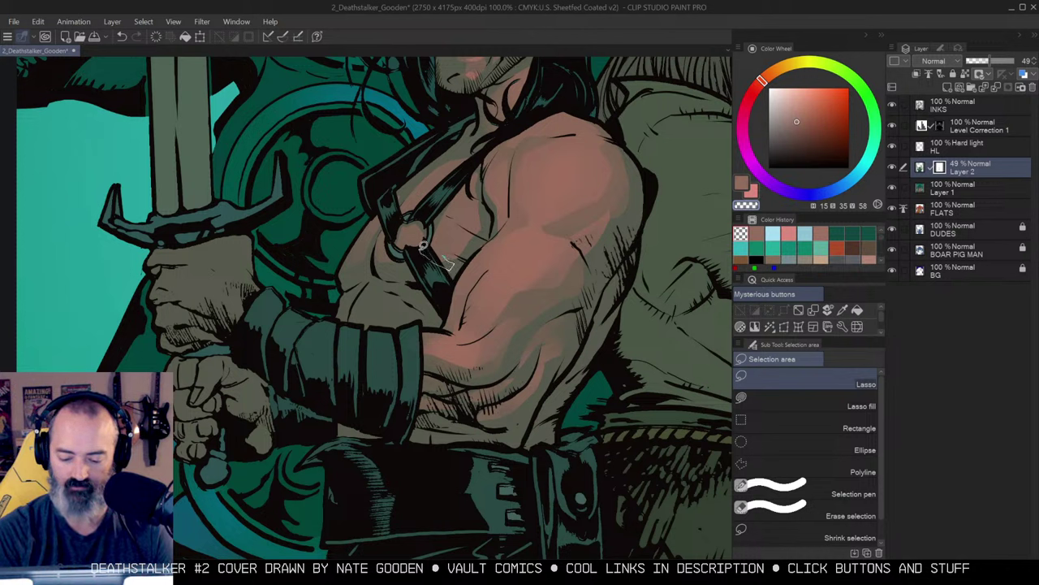
mouse_move(435, 245)
mouse_down()
mouse_move(463, 252)
mouse_move(454, 248)
mouse_move(469, 224)
mouse_move(443, 214)
mouse_move(459, 245)
mouse_move(476, 198)
mouse_move(454, 199)
mouse_move(461, 217)
mouse_move(454, 203)
mouse_move(527, 154)
mouse_move(491, 187)
mouse_move(496, 154)
mouse_up()
key(ctrl+d)
key(b)
key(])
key(])
Lasso the upper abdomen plane below the harness and airbrush transparency over it to reveal the lit skin.
key(m)
mouse_move(433, 303)
mouse_down()
mouse_move(386, 278)
mouse_move(354, 316)
mouse_move(388, 334)
mouse_move(400, 311)
mouse_move(390, 291)
mouse_move(429, 308)
mouse_up()
key(g)
click(375, 303)
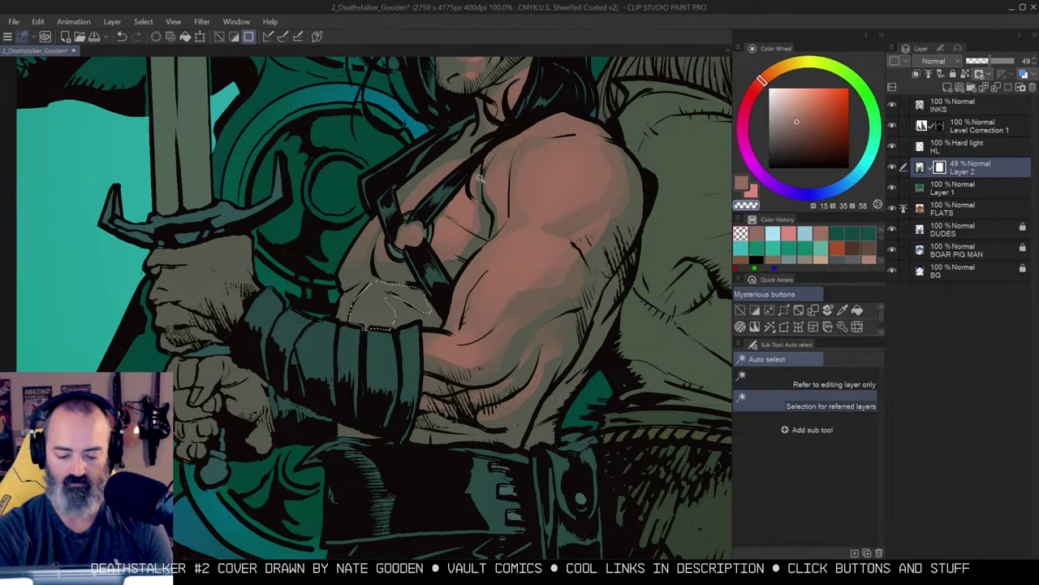
key(ctrl+d)
key(b)
Examine the lit chest, abdomen and arm against the wider composition with both figures.
key(alt+space)
click(542, 228)
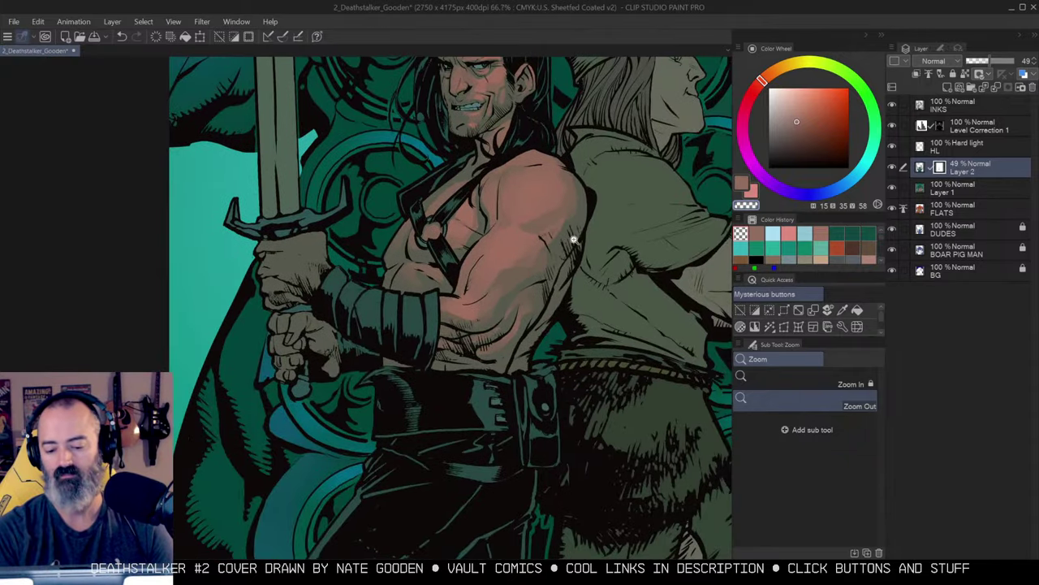
click(572, 239)
drag(566, 213, 590, 185)
key(m)
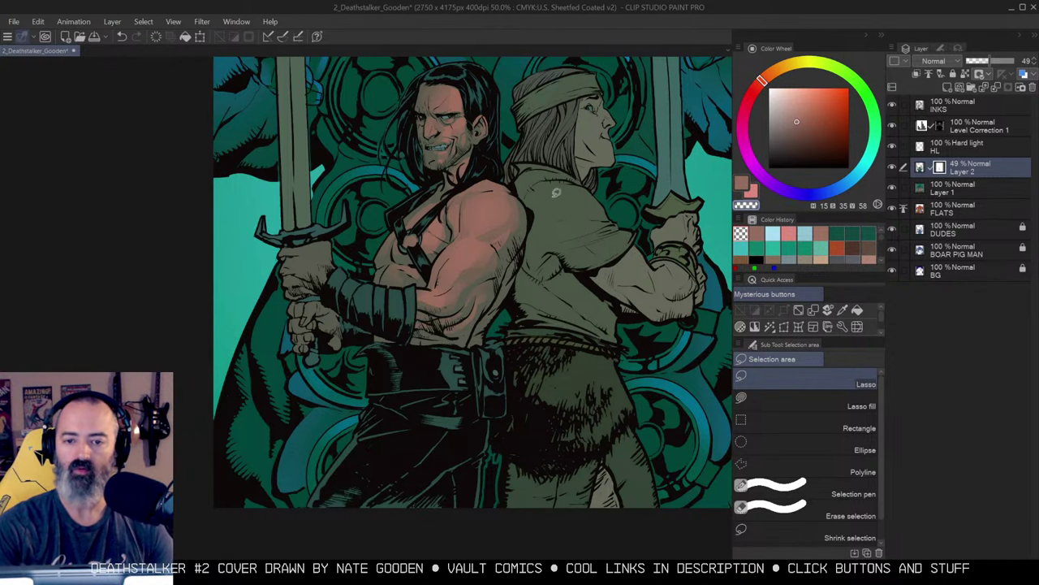
drag(555, 193, 617, 155)
drag(582, 195, 616, 223)
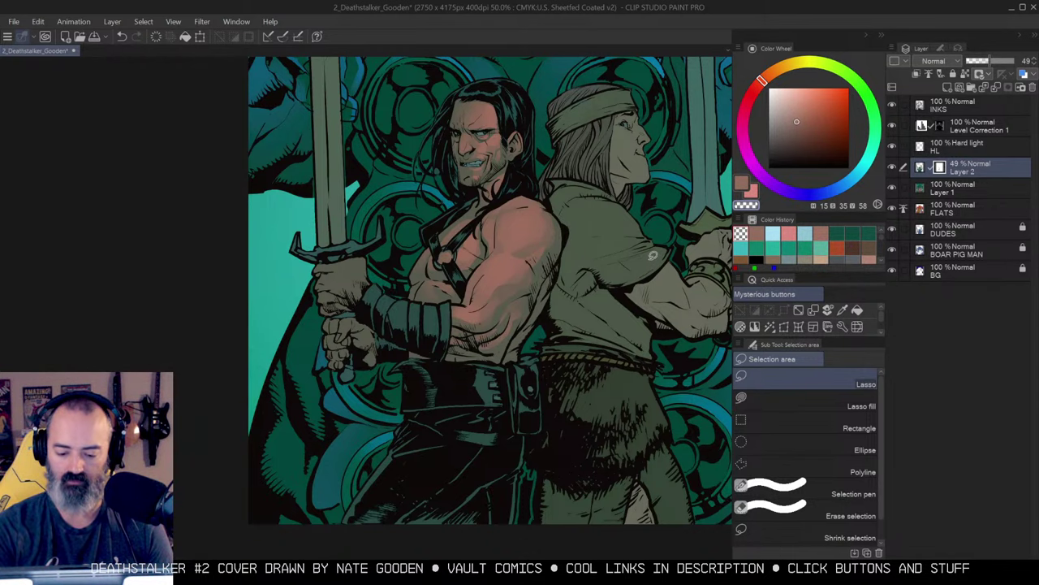
Lasso the back of the upper sword hand, hide the selection outline and airbrush transparency over it with FRENDEN'S Faux-toshop.
ctrl+click(434, 328)
drag(381, 291, 526, 271)
ctrl+click(526, 271)
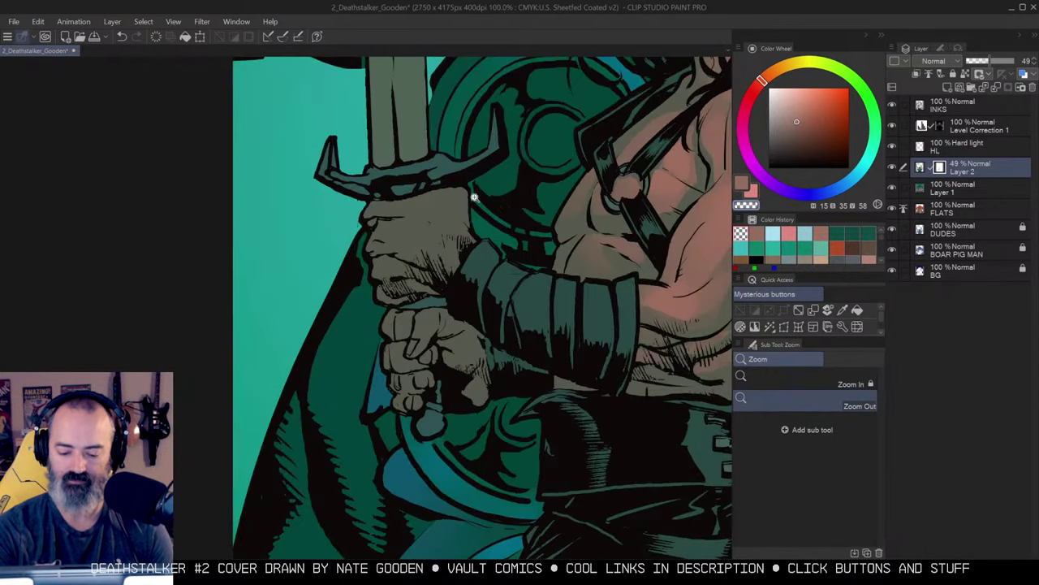
mouse_move(484, 230)
mouse_down()
mouse_move(468, 173)
mouse_move(378, 187)
mouse_move(379, 219)
mouse_up()
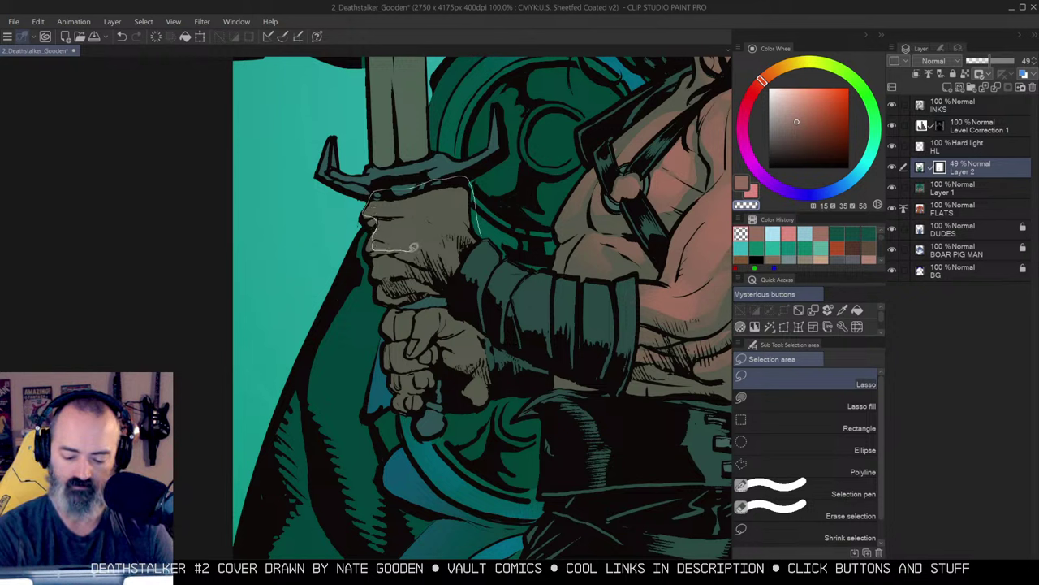
mouse_move(434, 254)
mouse_down()
mouse_move(460, 262)
mouse_move(487, 237)
mouse_up()
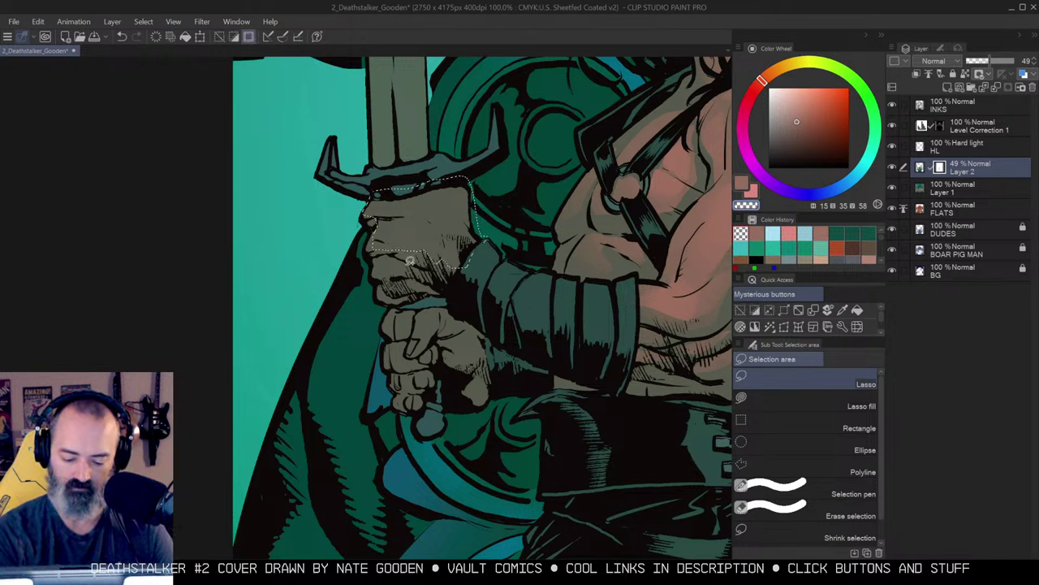
mouse_move(386, 259)
mouse_down()
mouse_move(433, 282)
mouse_move(387, 257)
mouse_move(379, 272)
mouse_move(387, 245)
mouse_up()
key(w)
key(ctrl+h)
key(b)
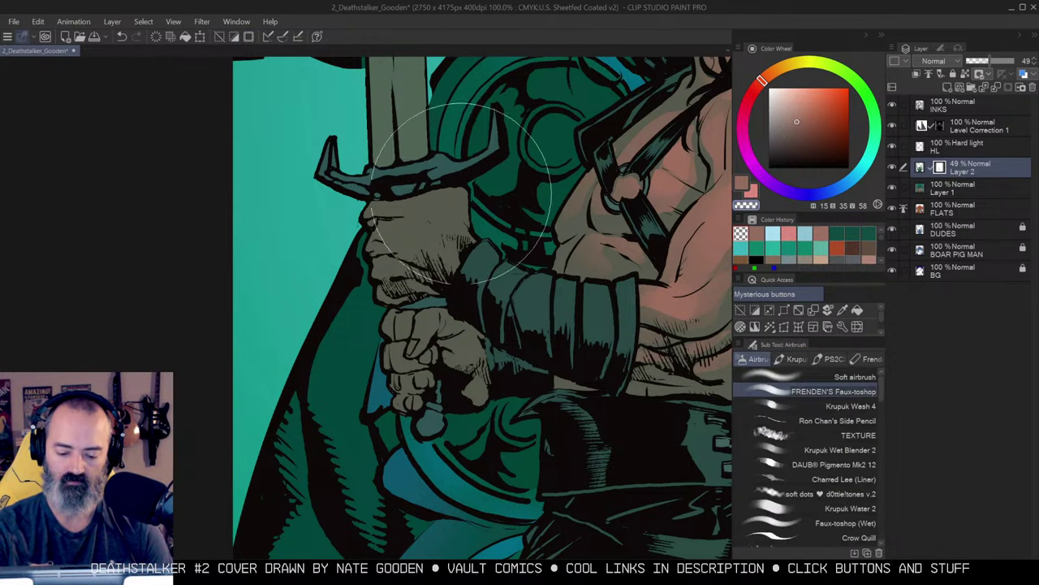
drag(446, 215, 437, 229)
Switch to the Krupuk Wash 4 brush, lasso smaller planes on the upper sword hand and brighten them.
click(849, 405)
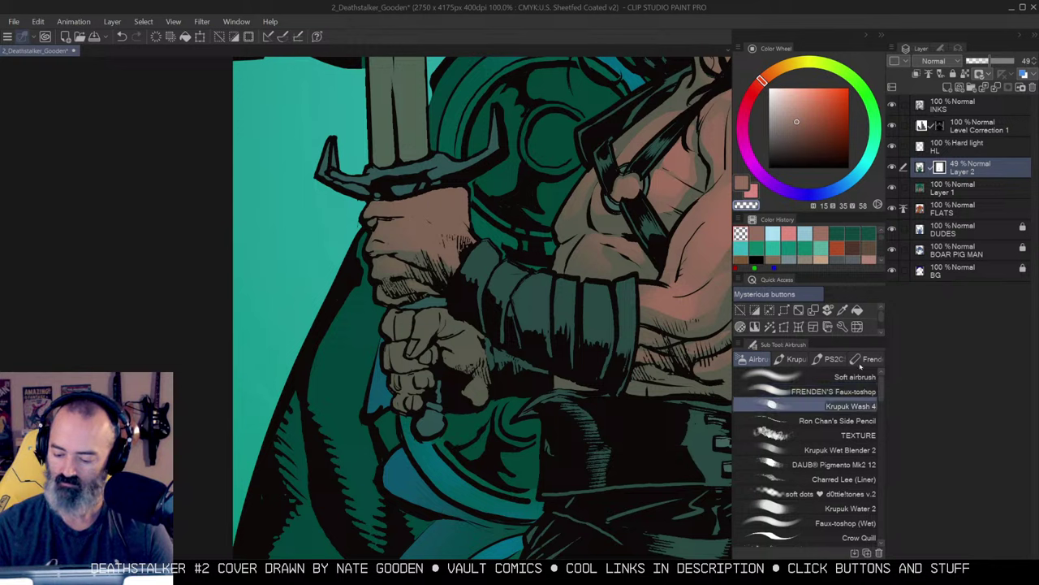
key(m)
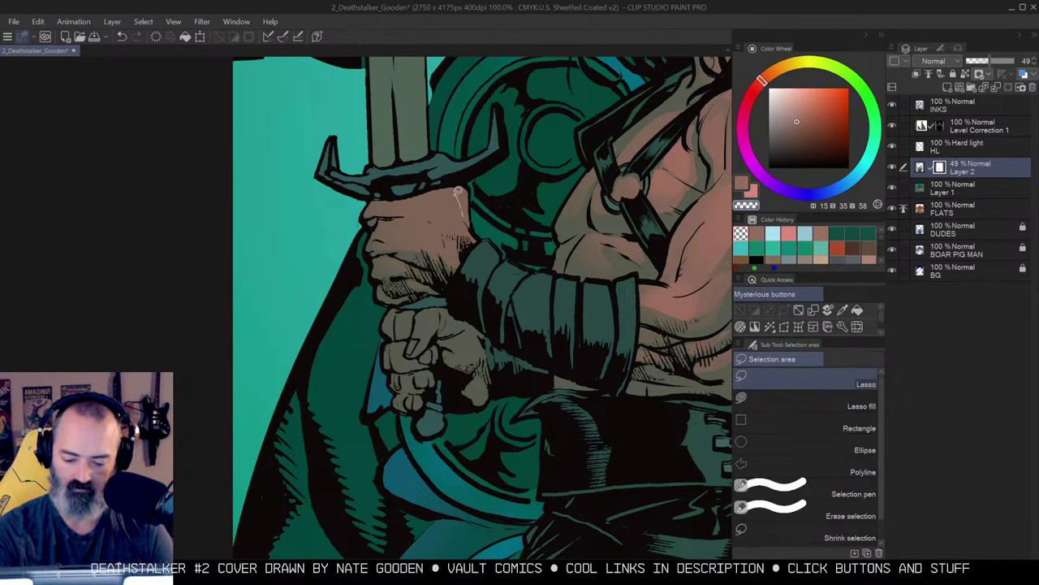
mouse_move(434, 198)
mouse_down()
mouse_move(378, 204)
mouse_move(435, 213)
mouse_move(379, 240)
mouse_move(436, 226)
mouse_move(467, 233)
mouse_move(437, 239)
mouse_move(431, 260)
mouse_move(397, 239)
mouse_move(403, 252)
mouse_move(443, 203)
mouse_move(394, 244)
mouse_move(392, 267)
mouse_move(427, 291)
mouse_up()
key(b)
key(ctrl+d)
Lasso the finger, knuckle and thumb planes of the lower sword hand.
alt+click(532, 254)
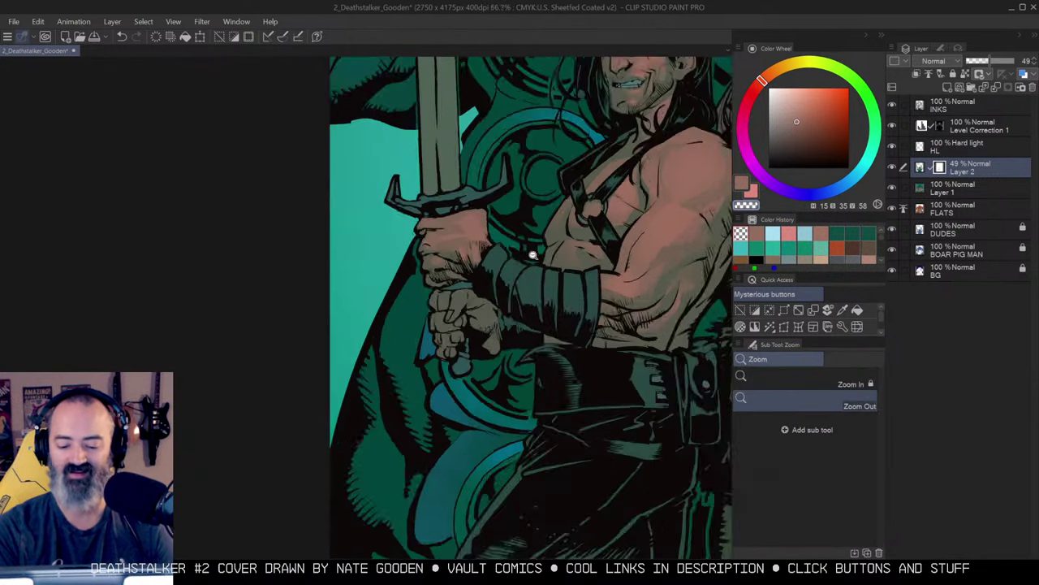
ctrl+alt+click(532, 255)
click(471, 255)
click(471, 258)
drag(492, 281, 520, 202)
key(m)
key(ctrl+d)
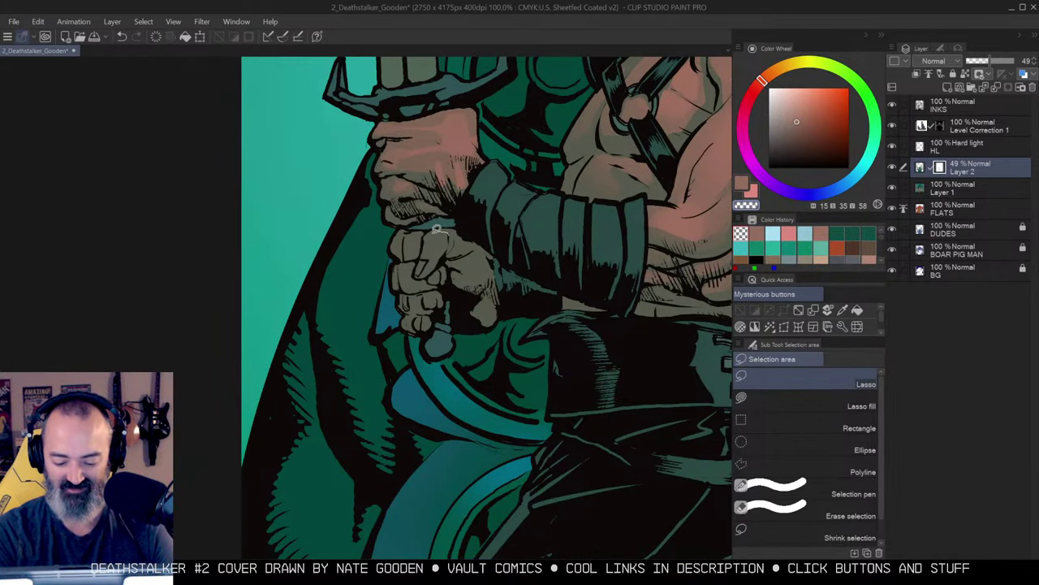
drag(419, 270, 445, 239)
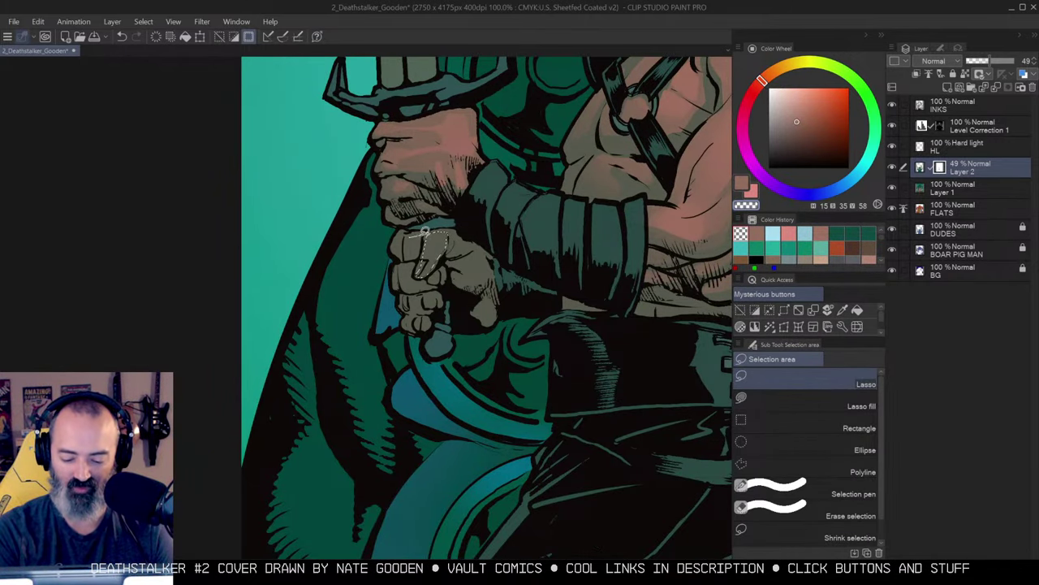
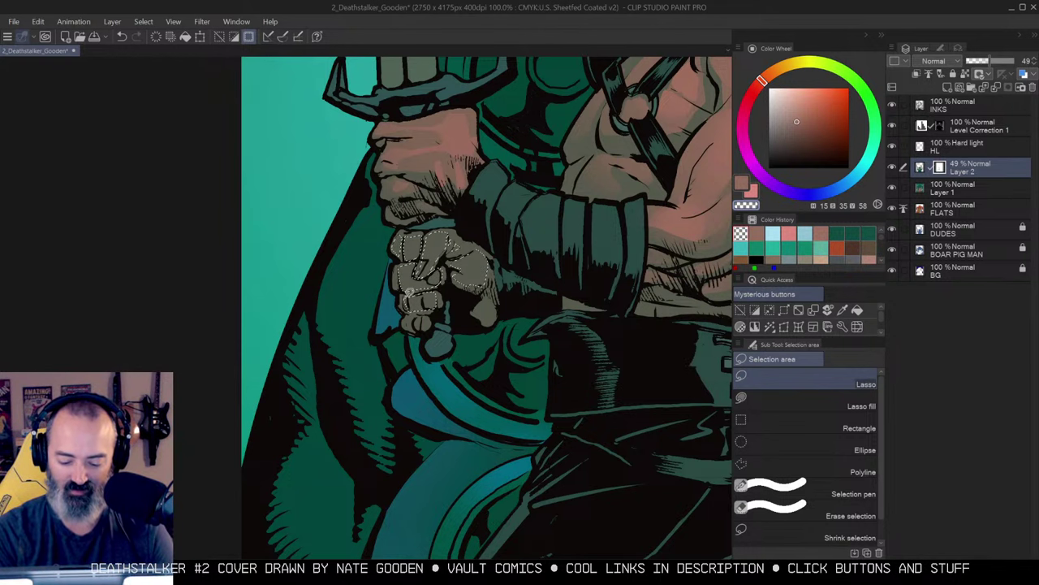
Hide the selection outline and brush transparency into Layer 2's mask over the lower sword hand's selected planes.
key(slash)
click(534, 259)
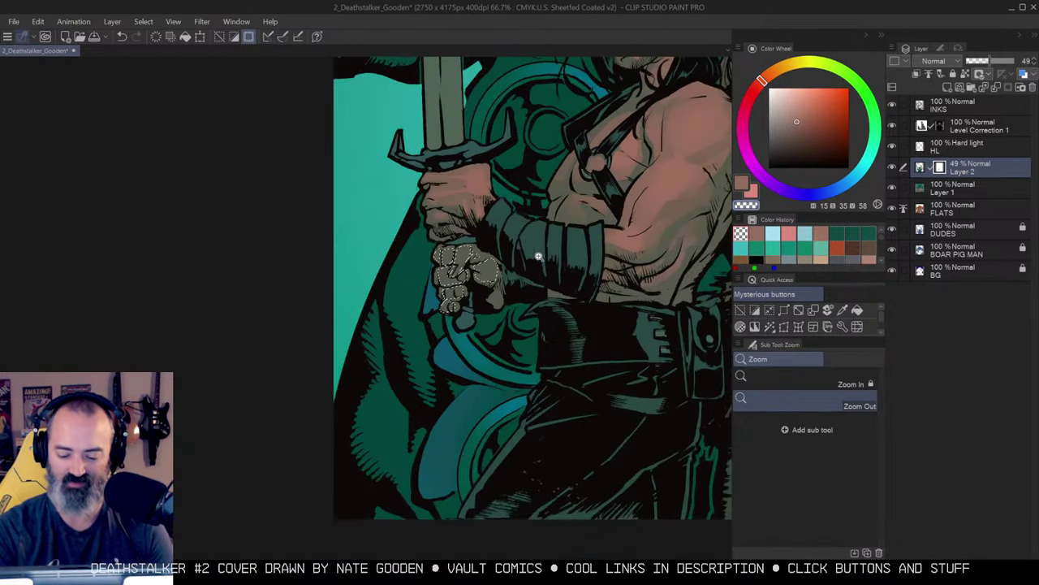
alt+click(494, 298)
key(ctrl+d)
key(b)
mouse_move(454, 267)
mouse_down()
mouse_move(389, 256)
mouse_move(463, 233)
mouse_move(438, 268)
mouse_move(475, 226)
mouse_move(449, 201)
mouse_up()
Select the forearm bracer's wrappings and brush transparency into Layer 2's mask to lighten them.
scroll(451, 199, down, 2)
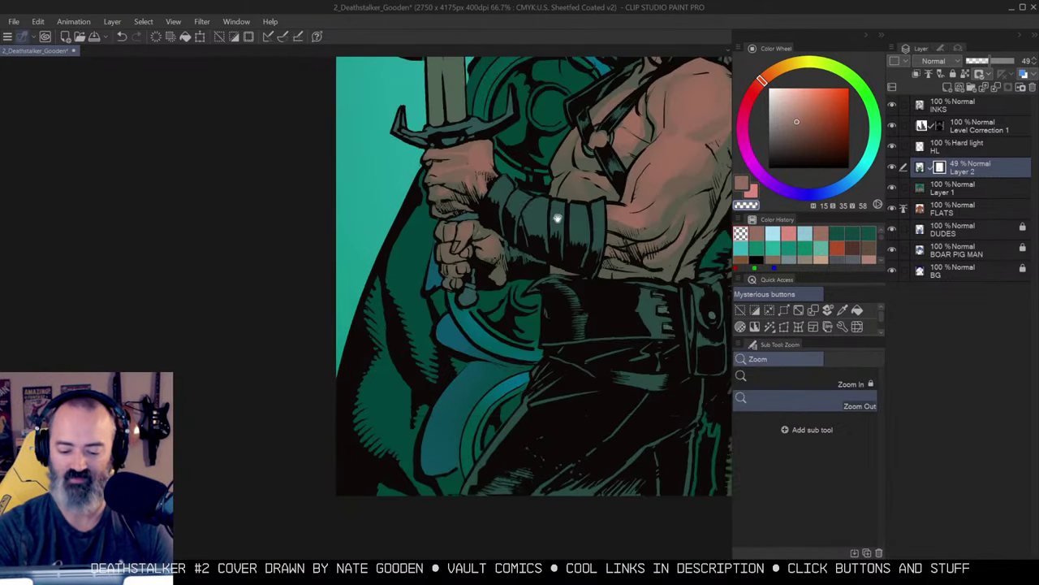
scroll(568, 244, up, 1)
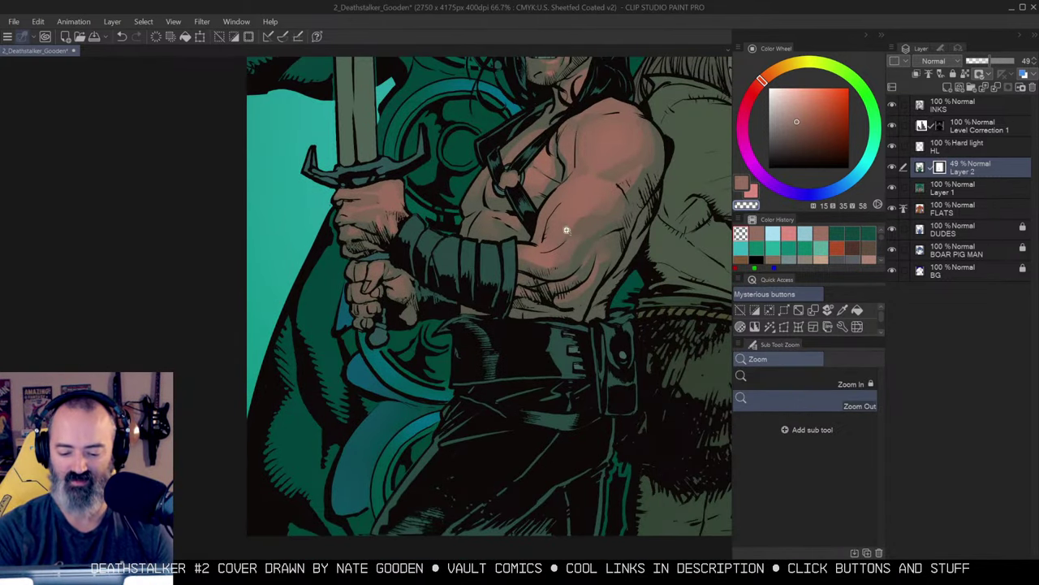
scroll(580, 239, down, 1)
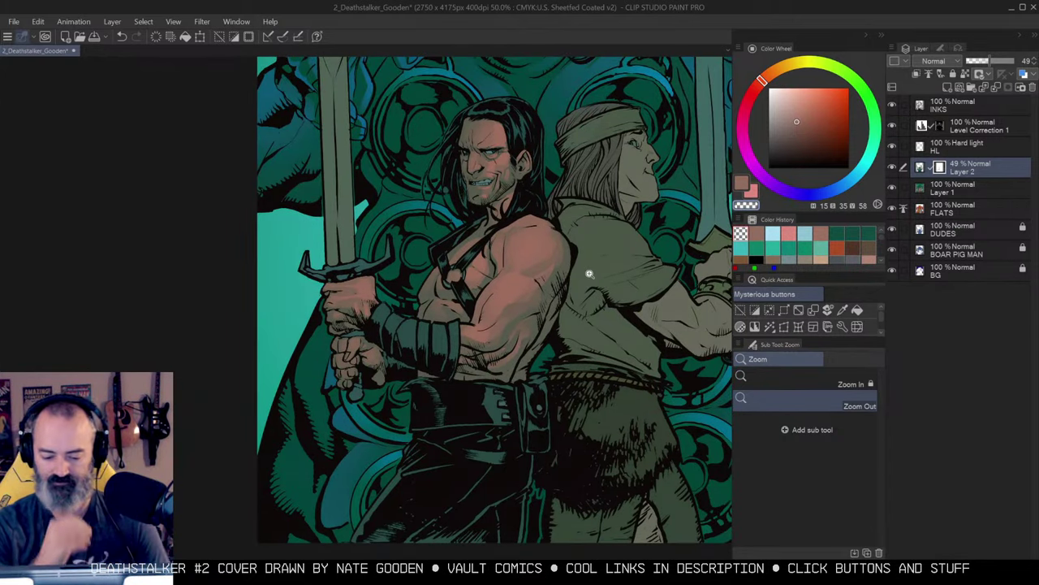
scroll(557, 272, up, 1)
key(w)
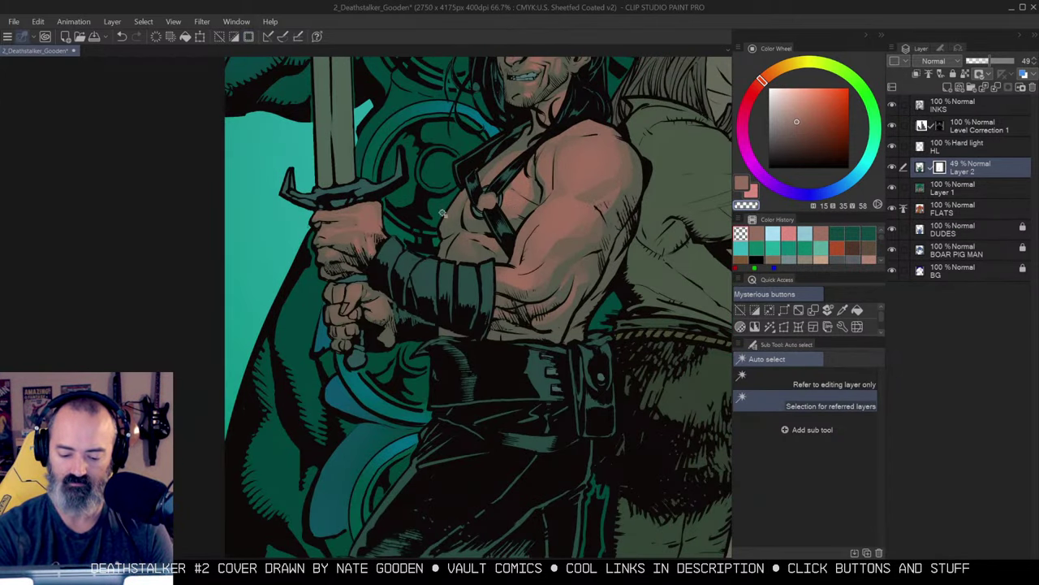
key(b)
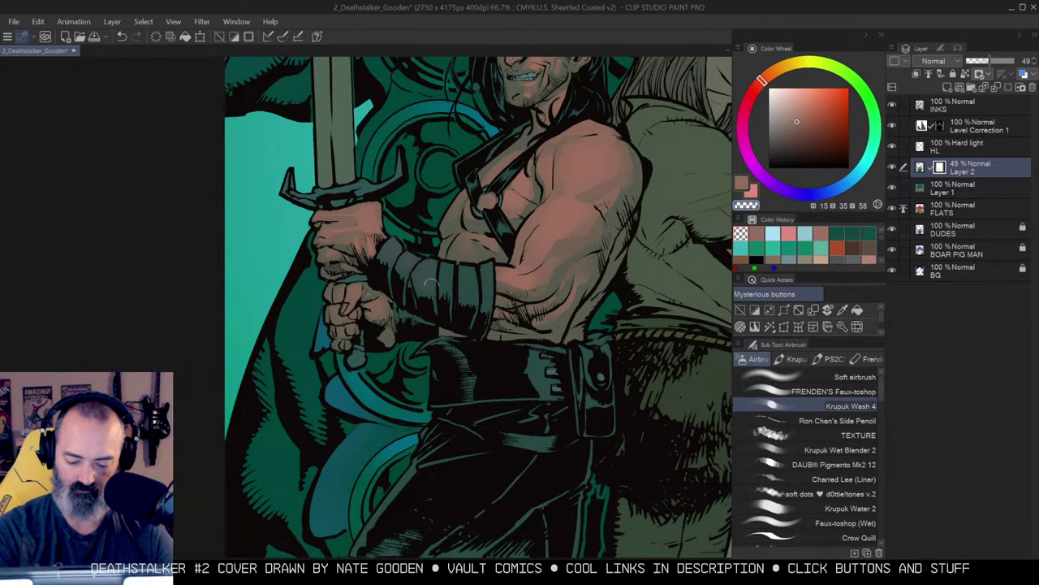
drag(589, 236, 573, 228)
Select the sections of the warrior's belt and sash and brush transparency into Layer 2's mask to lighten them.
alt+click(589, 251)
key(w)
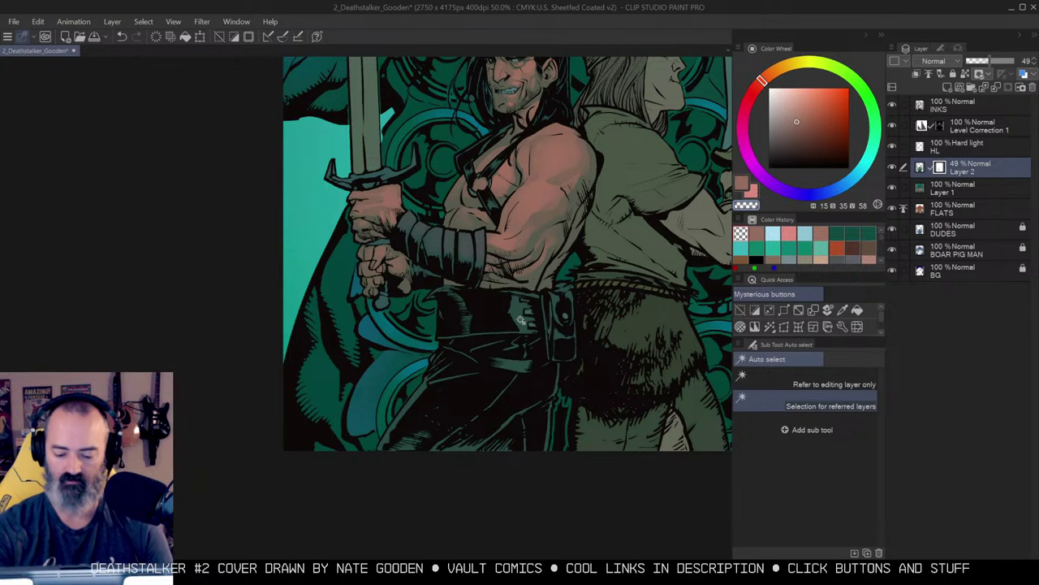
key(b)
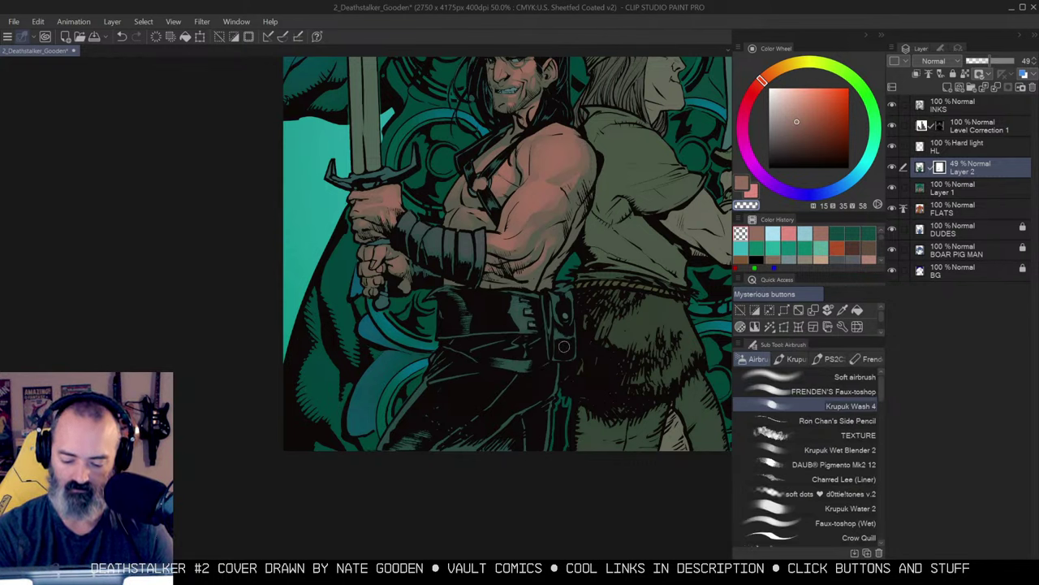
key(w)
key(b)
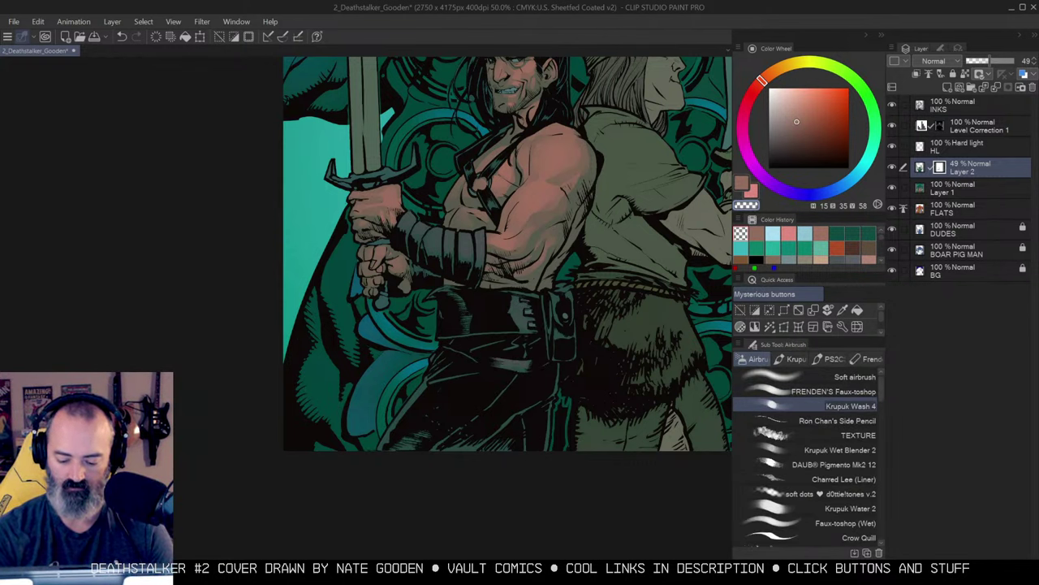
key(w)
key(b)
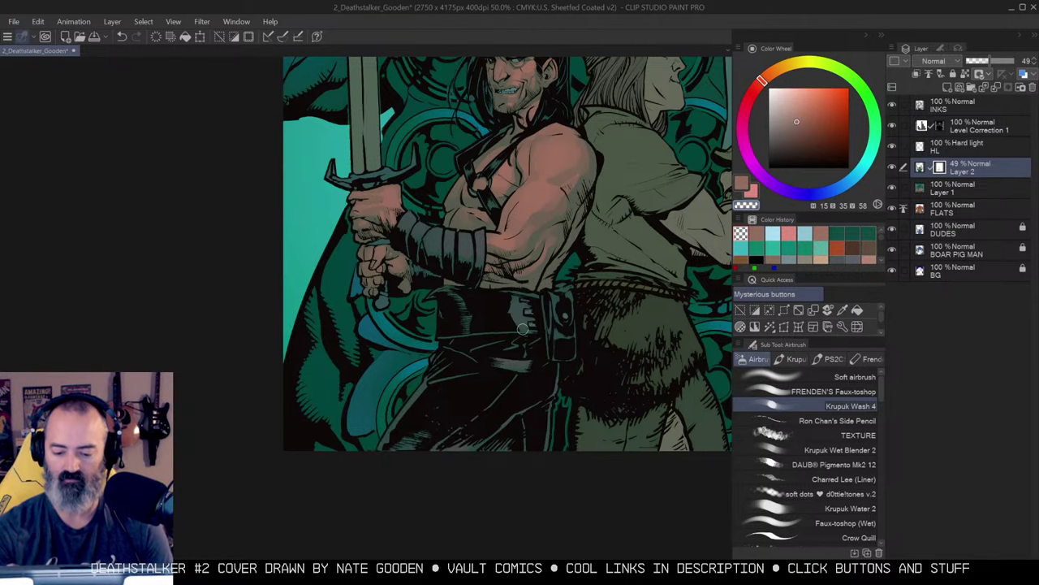
scroll(522, 328, up, 3)
key(w)
key(b)
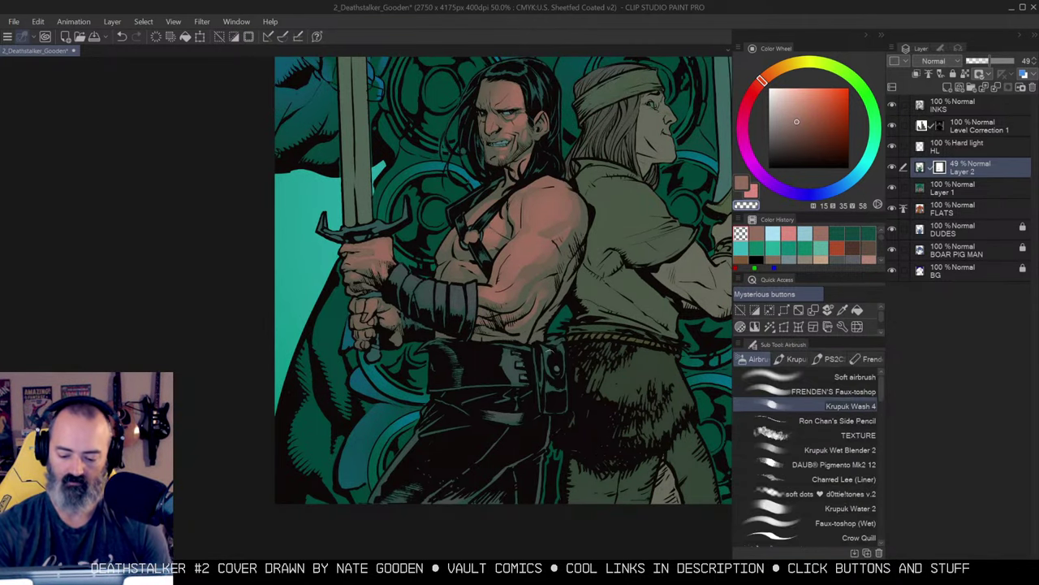
Select the chest harness straps and brush transparency into Layer 2's mask over them.
scroll(577, 305, up, 3)
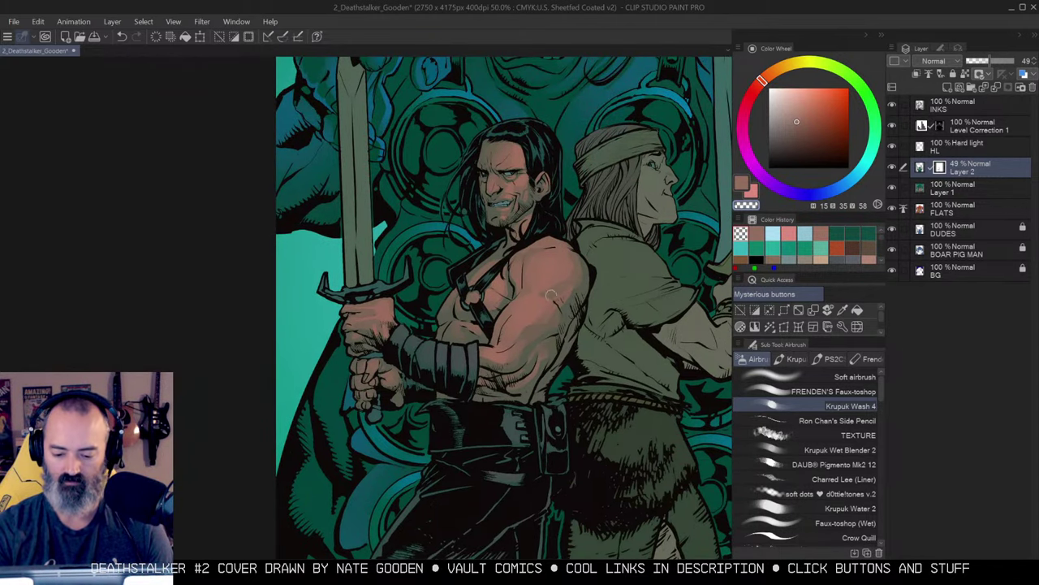
key(w)
key(ctrl+alt+0)
click(470, 294)
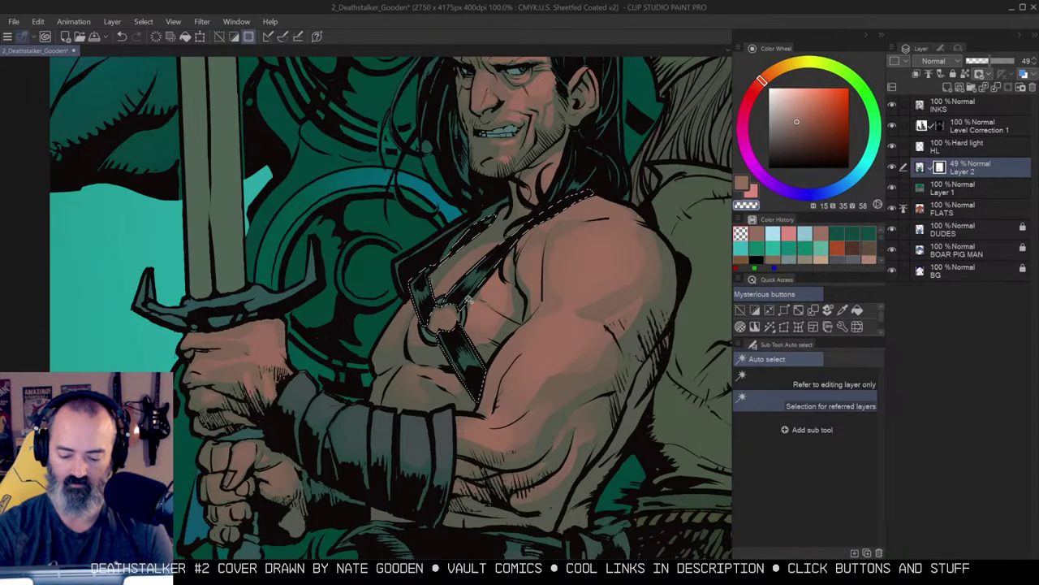
key(ctrl+d)
key(b)
Sample a dark teal from the dark-haired warrior's hair and check the figure within the composition.
scroll(596, 147, down, 4)
drag(596, 148, 594, 99)
alt+click(579, 141)
drag(583, 138, 579, 254)
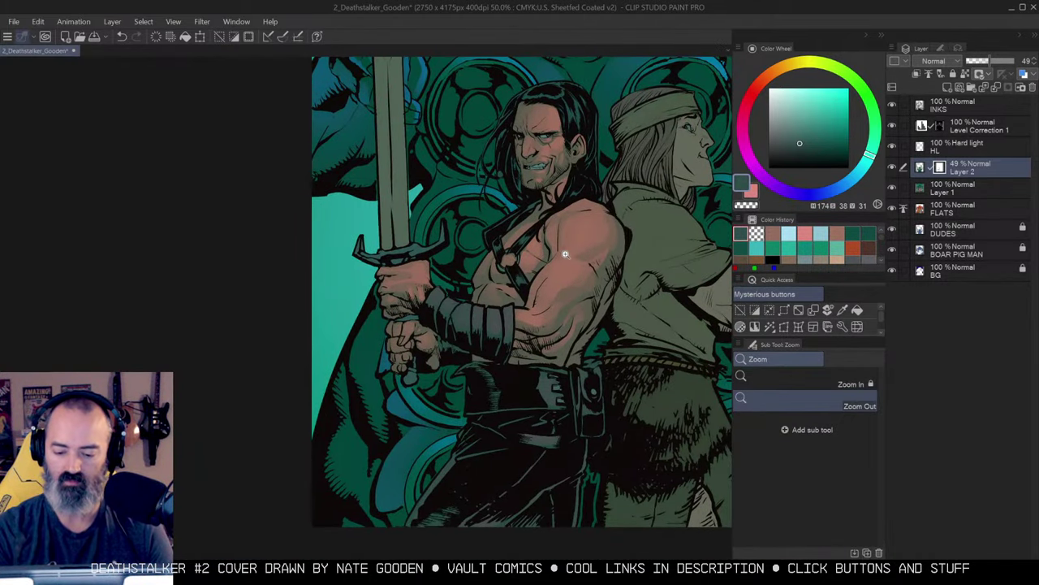
drag(584, 187, 545, 267)
click(529, 280)
drag(475, 319, 501, 263)
Sample the hair's teal, then activate the HL layer and lighten the brush colour to pale cyan (hue 182, saturation 22, value 91).
key(m)
key(w)
key(b)
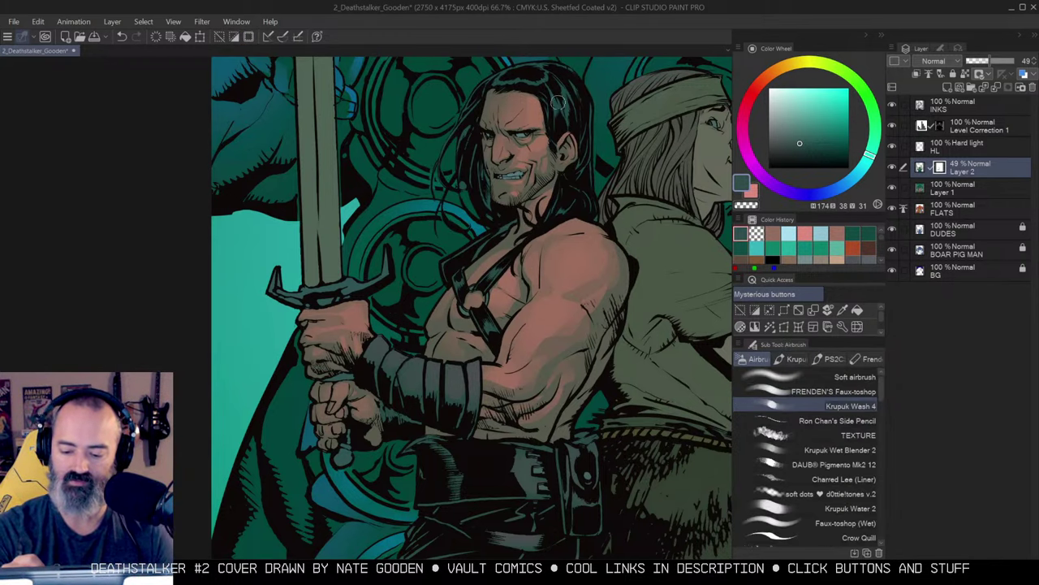
alt+click(557, 104)
click(972, 128)
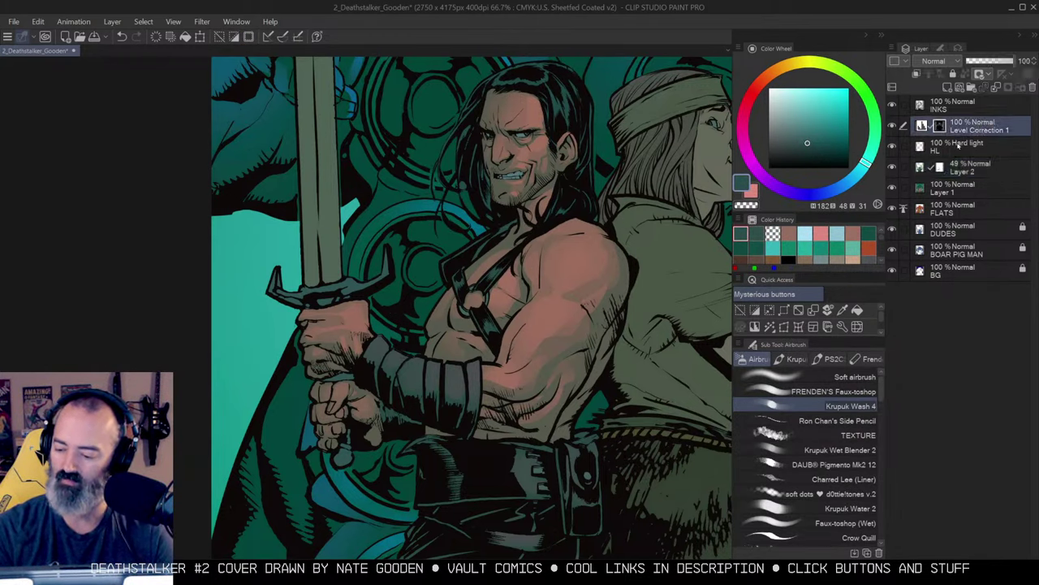
click(959, 145)
click(788, 92)
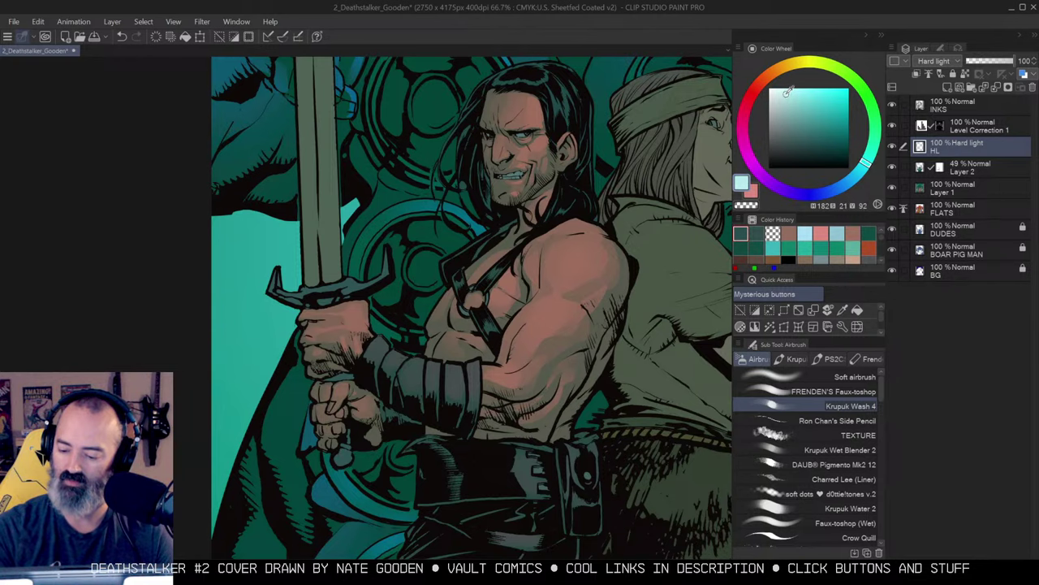
Brush pale cyan highlights with a smaller brush along the crown and forehead edge of the dark-haired warrior's hair on the HL layer.
key(ctrl+space)
click(557, 204)
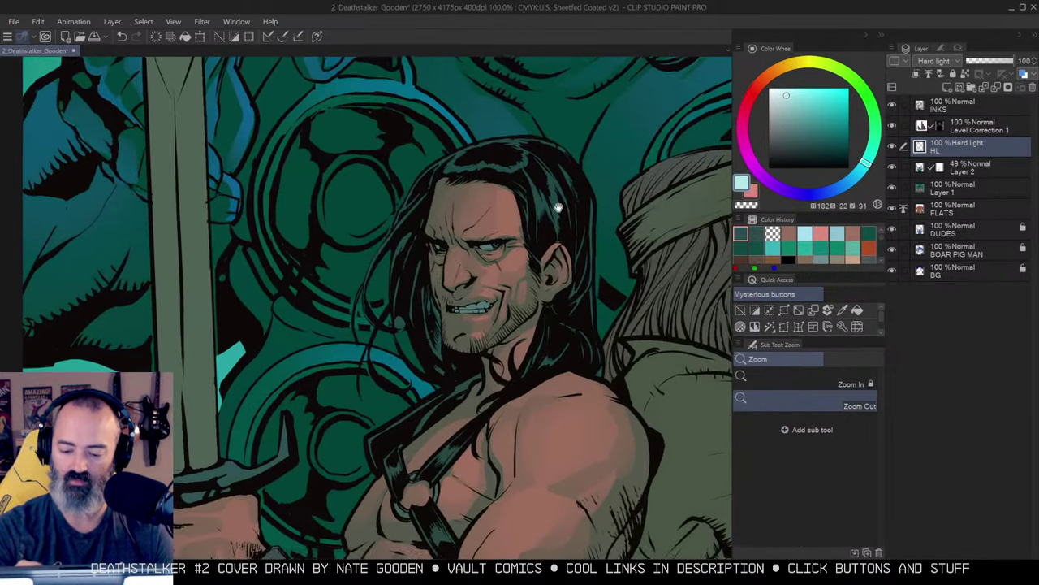
key(bracketleft)
key(bracketleft)
key(bracketleft)
key(bracketleft)
mouse_move(452, 168)
mouse_down()
mouse_move(442, 174)
mouse_move(527, 173)
mouse_move(541, 222)
mouse_up()
drag(537, 159, 562, 201)
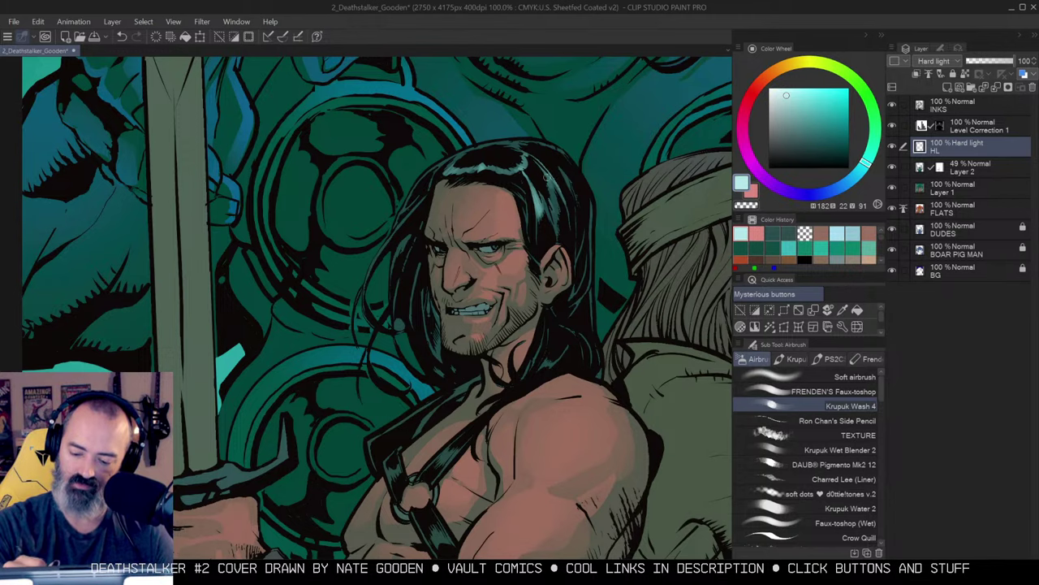
drag(484, 147, 423, 174)
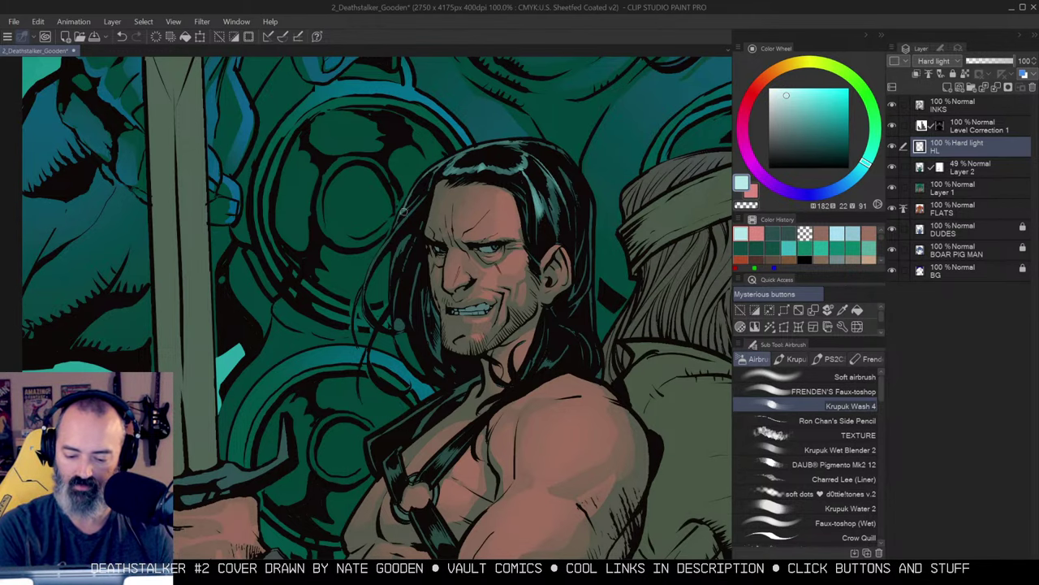
Brush thin pale cyan highlights along the warrior's loose face-framing locks and the hair falling behind his ear.
mouse_move(408, 215)
mouse_down()
mouse_move(364, 282)
mouse_move(360, 315)
mouse_up()
drag(469, 222, 494, 170)
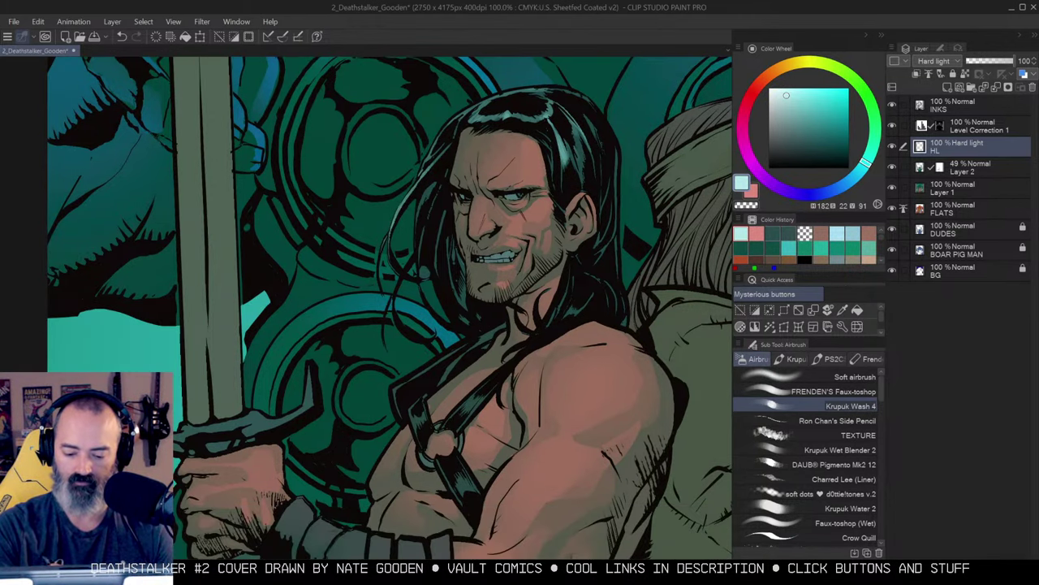
mouse_move(591, 120)
mouse_down()
mouse_move(577, 166)
mouse_move(614, 229)
mouse_up()
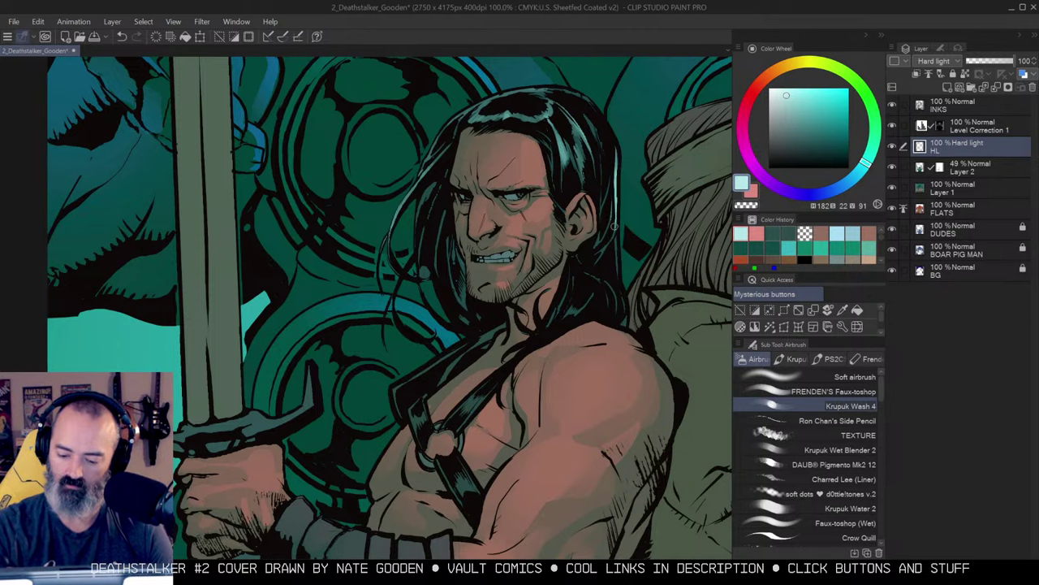
drag(570, 283, 549, 327)
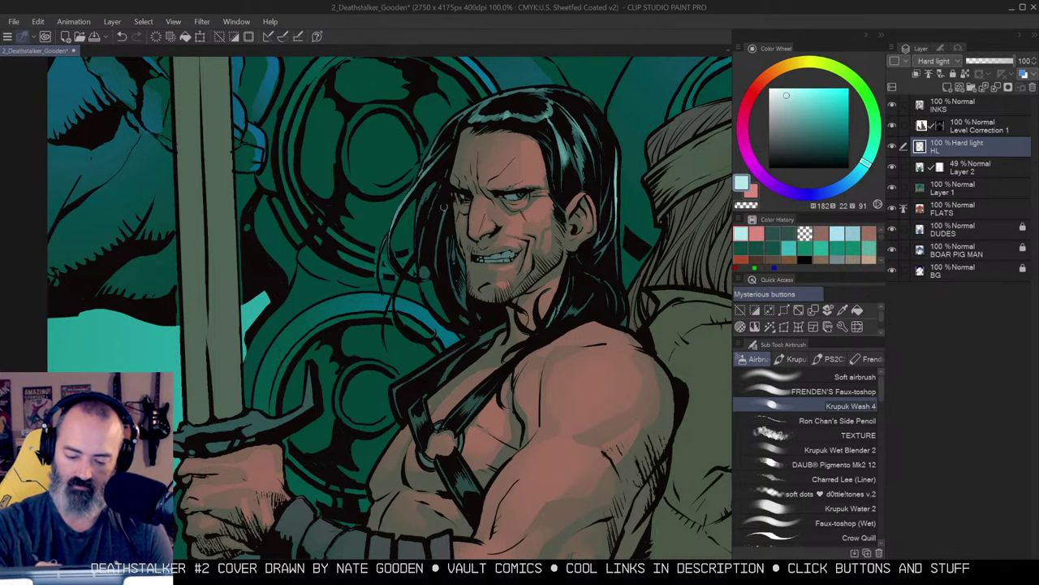
drag(421, 195, 422, 278)
drag(438, 332, 451, 246)
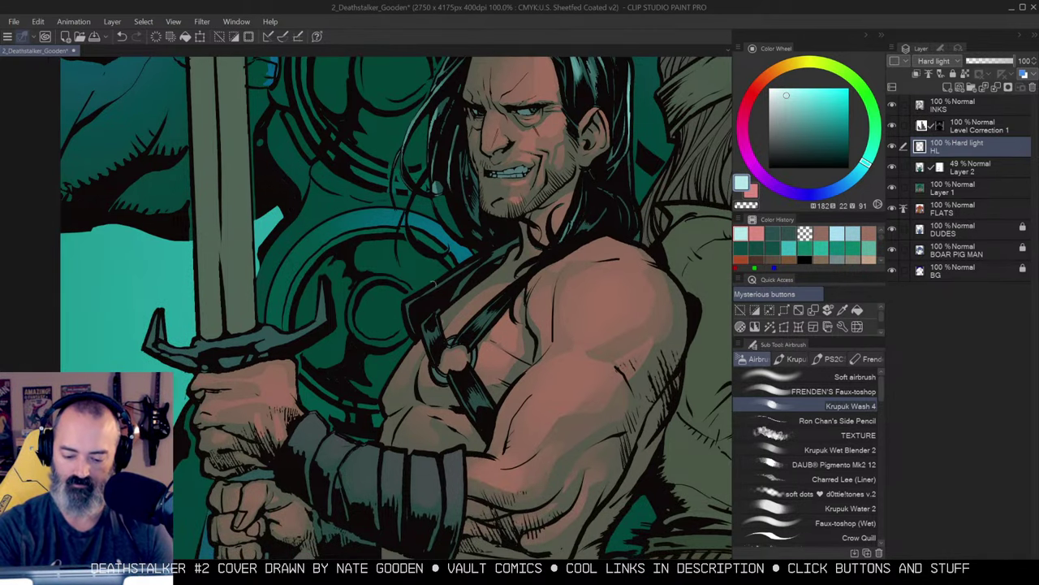
Select the warrior's chest harness straps and brush pale cyan highlights over them on the HL layer.
key(alt+space)
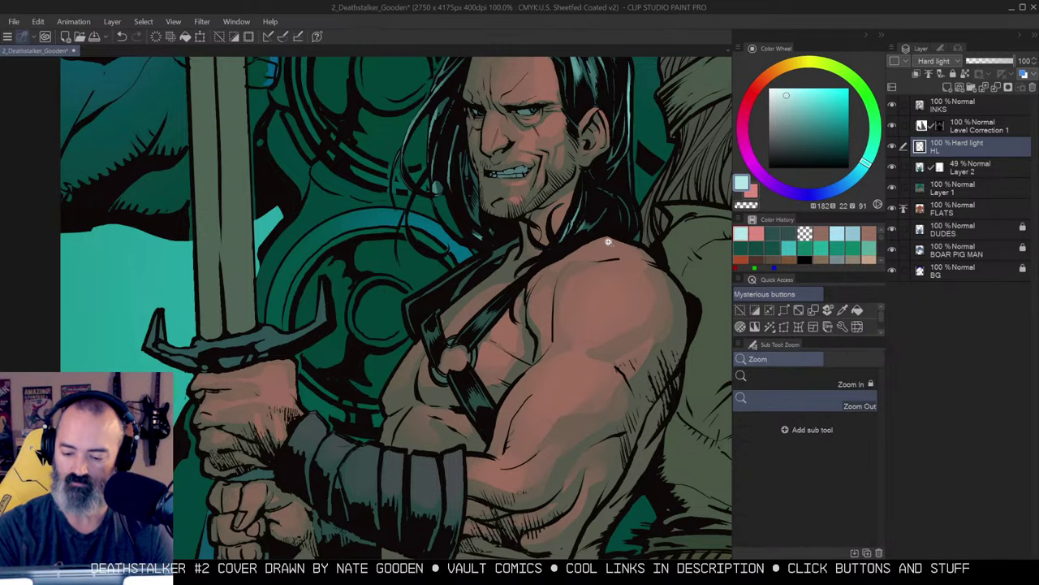
click(609, 241)
drag(656, 242, 643, 230)
drag(578, 299, 553, 321)
ctrl+click(552, 321)
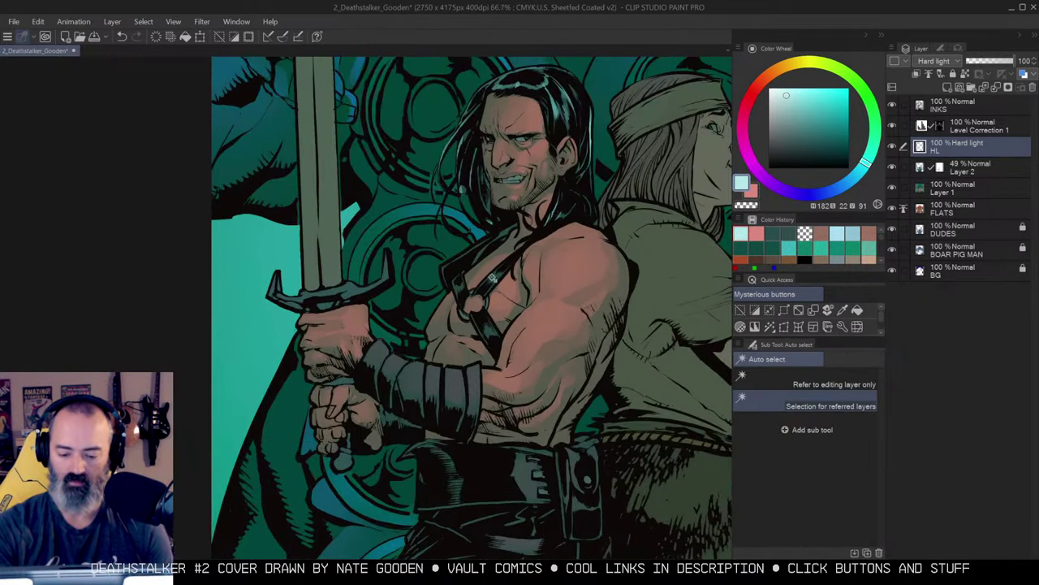
ctrl+click(493, 260)
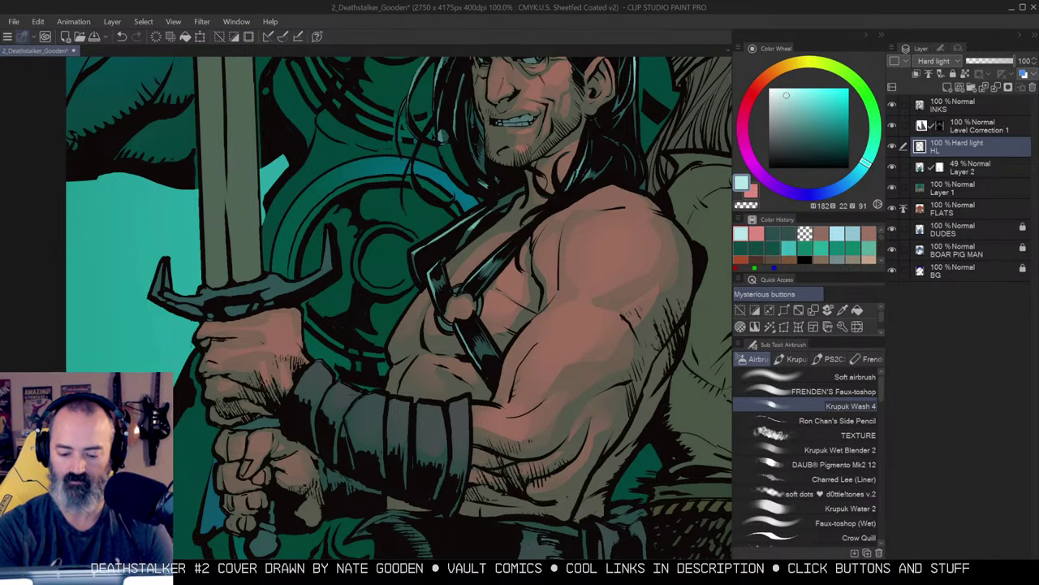
Select the sections of the warrior's forearm bracer and brush pale cyan highlights across its bands.
drag(487, 325, 556, 239)
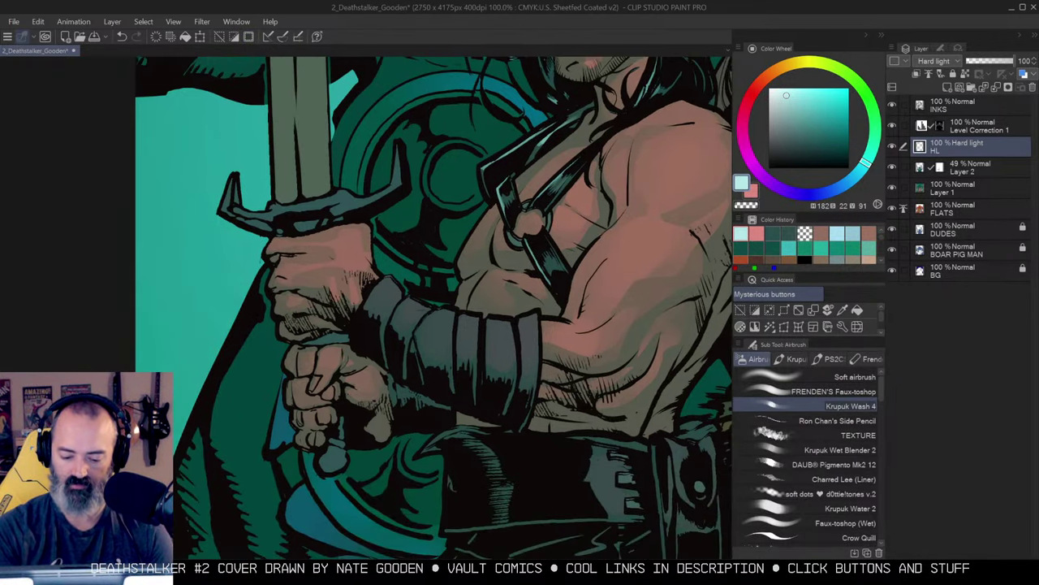
key(w)
click(484, 358)
drag(606, 204, 577, 255)
key(m)
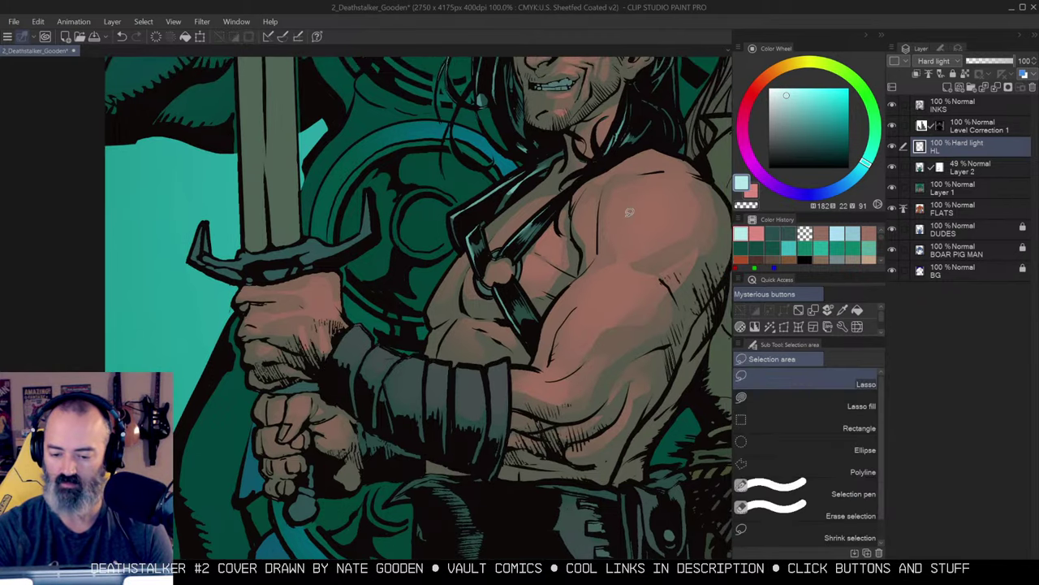
key(w)
key(b)
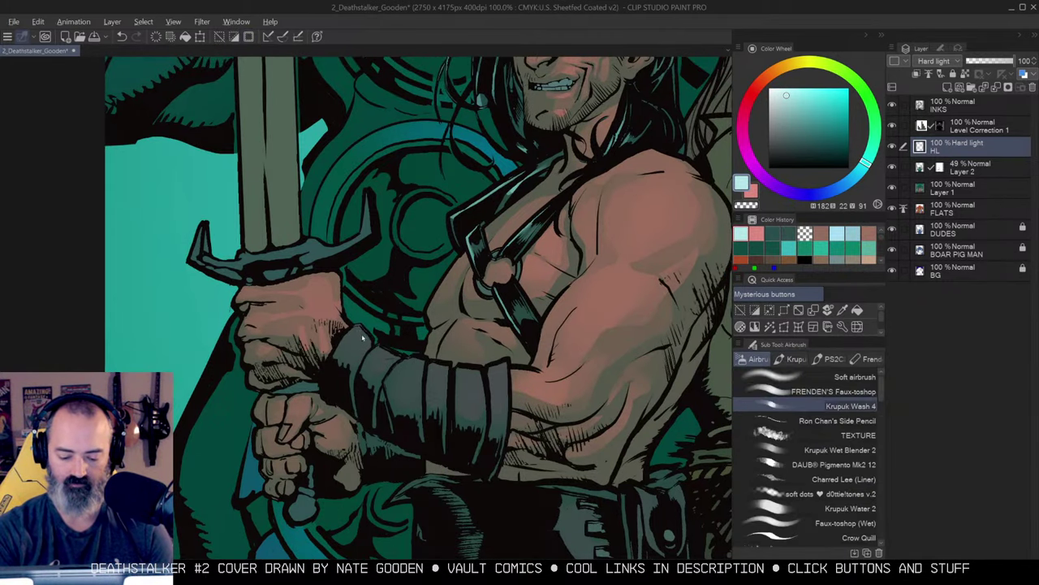
mouse_move(376, 363)
mouse_down()
mouse_move(409, 354)
mouse_move(400, 378)
mouse_move(433, 373)
mouse_move(436, 385)
mouse_move(497, 388)
mouse_up()
key(alt+space)
click(568, 326)
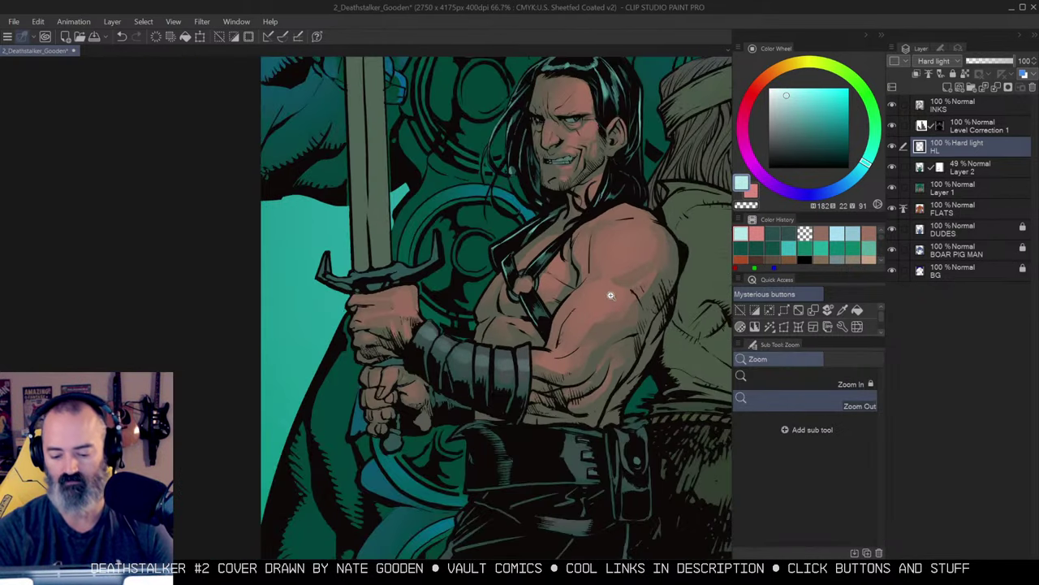
Select one lengthwise half of the dark-haired warrior's sword blade, hide the selection border and brush pale cyan highlights down it.
drag(492, 203, 535, 330)
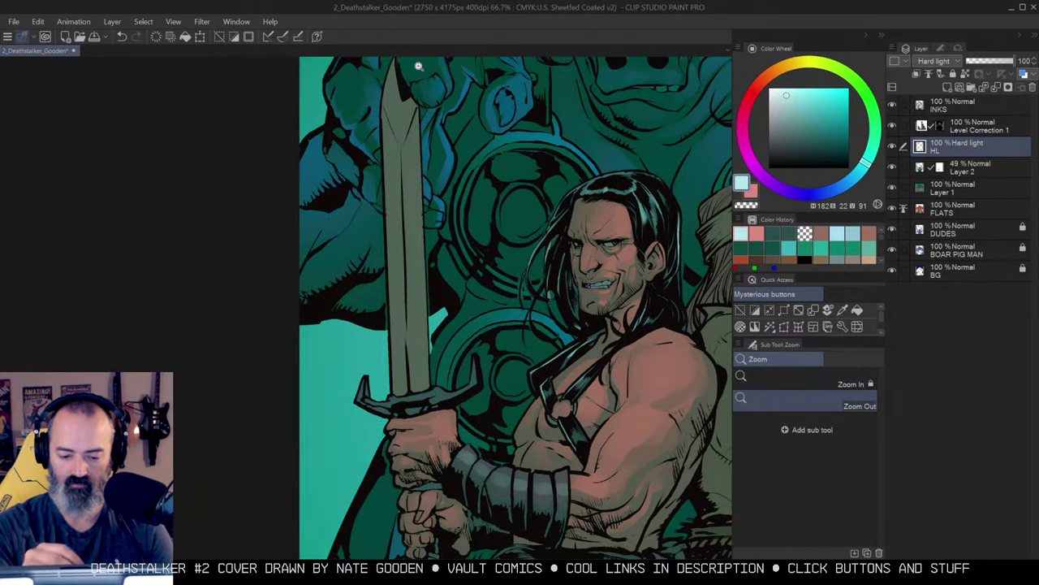
drag(446, 68, 481, 78)
key(m)
key(m)
key(m)
mouse_move(436, 64)
mouse_down()
mouse_move(421, 90)
mouse_move(443, 159)
mouse_move(455, 398)
mouse_move(487, 151)
mouse_move(438, 64)
mouse_up()
key(w)
alt+shift+click(452, 178)
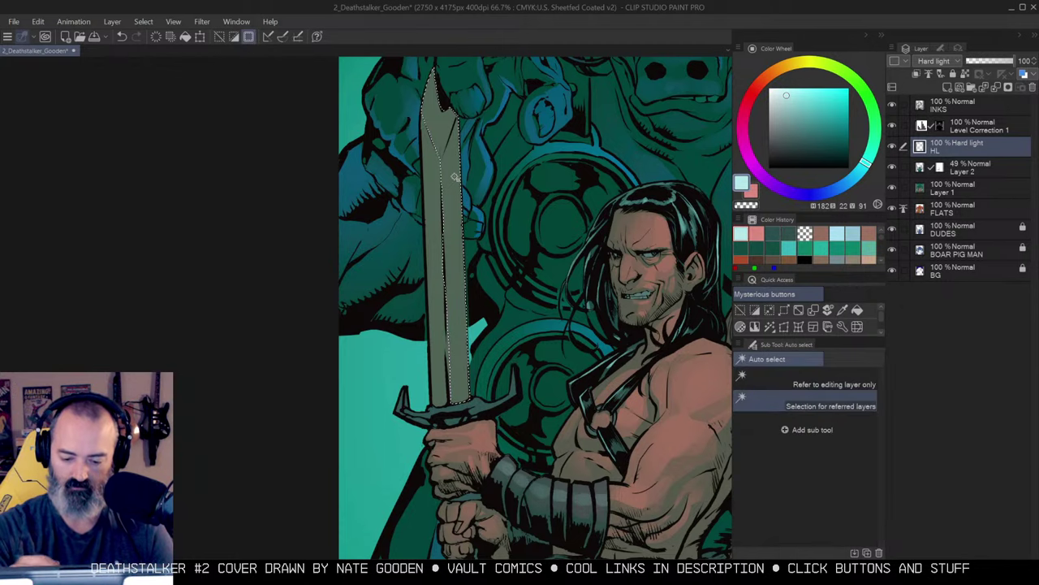
key(ctrl+h)
key(b)
mouse_move(478, 128)
mouse_down()
mouse_move(456, 150)
mouse_move(476, 203)
mouse_move(497, 414)
mouse_move(491, 358)
mouse_up()
drag(562, 341, 378, 318)
drag(657, 296, 599, 299)
key(alt+space)
click(599, 299)
drag(684, 309, 645, 281)
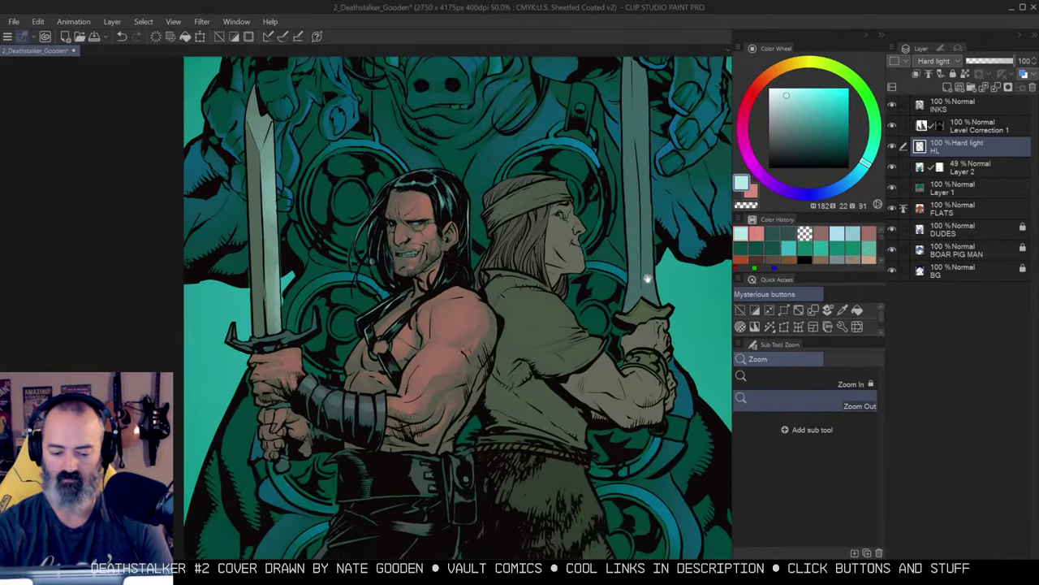
Select the warrior's belt and sash, check the HL layer in isolation, and brush pale cyan highlights over the belt.
drag(595, 372, 633, 262)
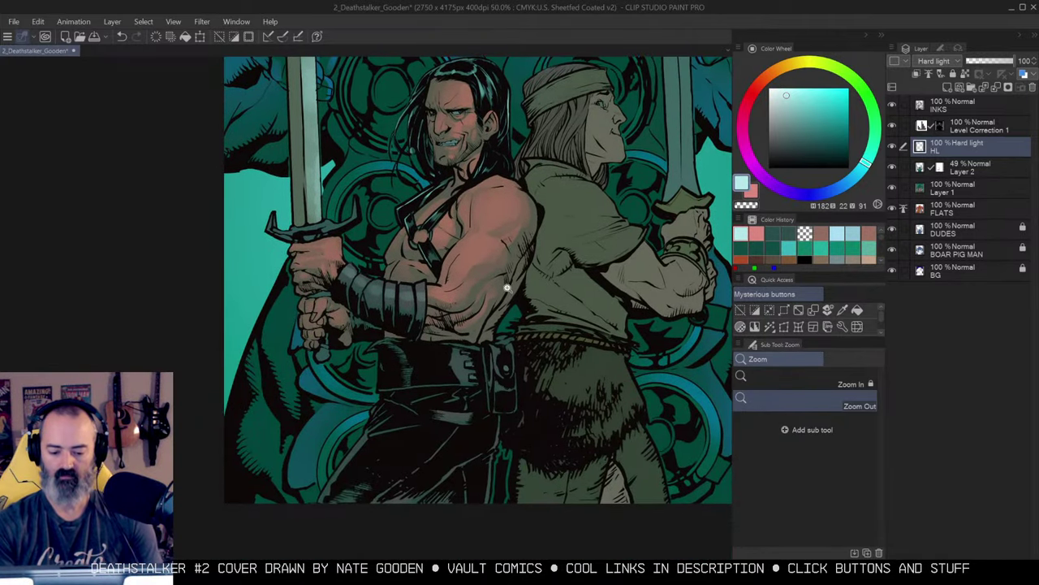
key(m)
key(w)
click(462, 373)
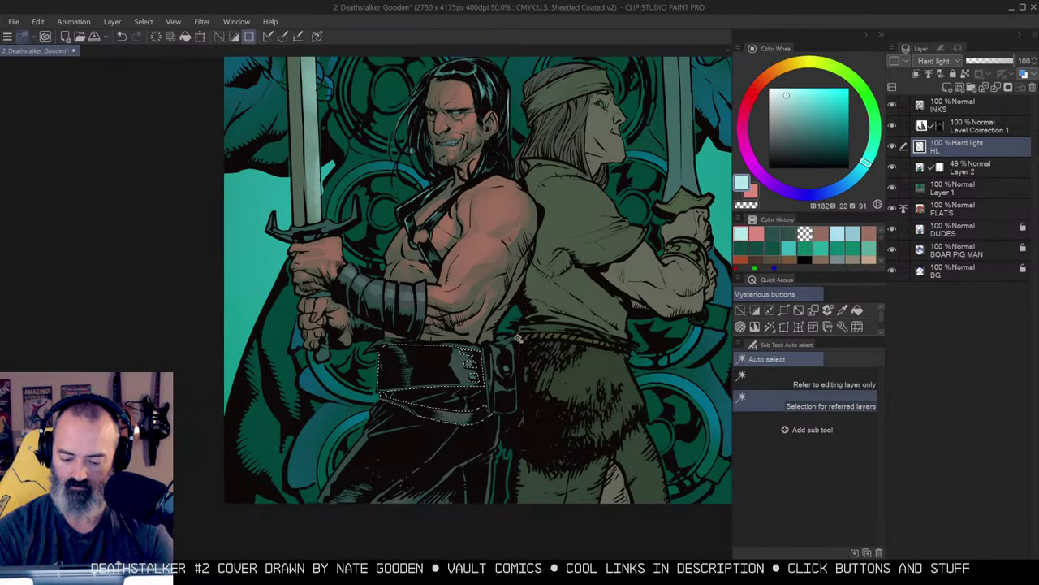
drag(511, 345, 554, 315)
key(b)
alt+click(892, 146)
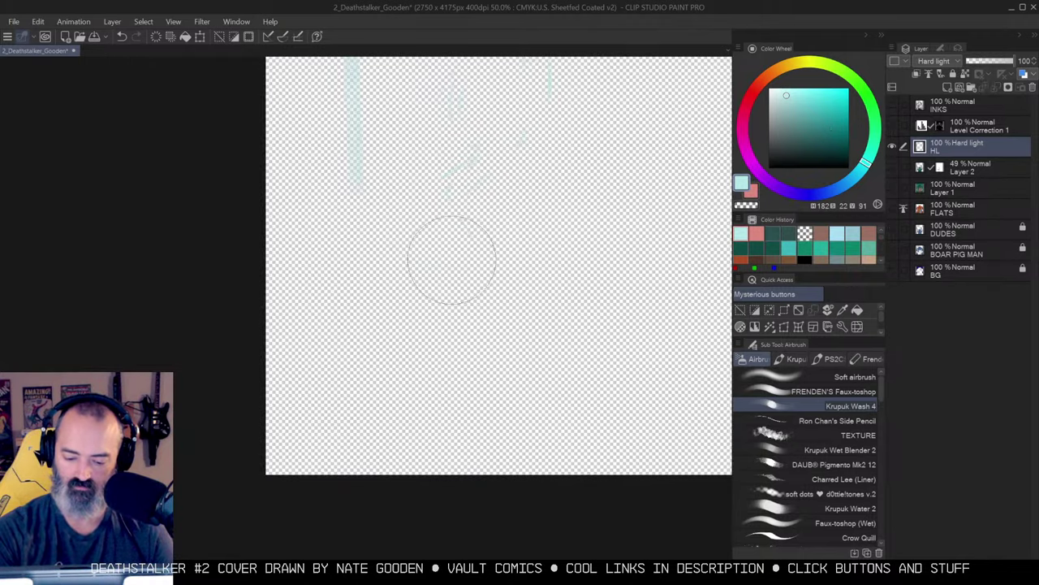
alt+click(892, 146)
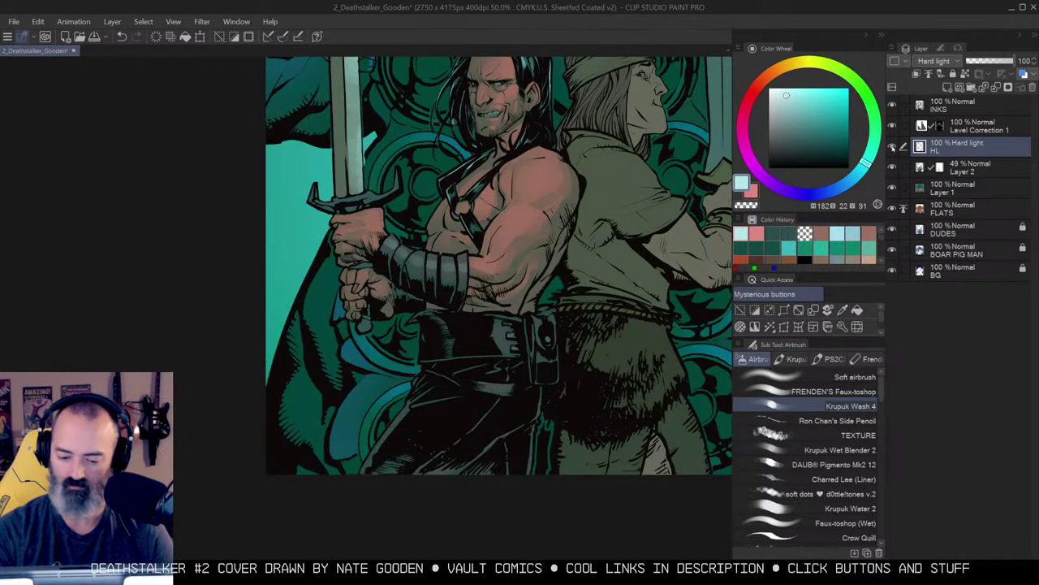
key(z)
click(489, 242)
drag(487, 253, 491, 247)
key(ctrl+h)
key(ctrl+d)
key(b)
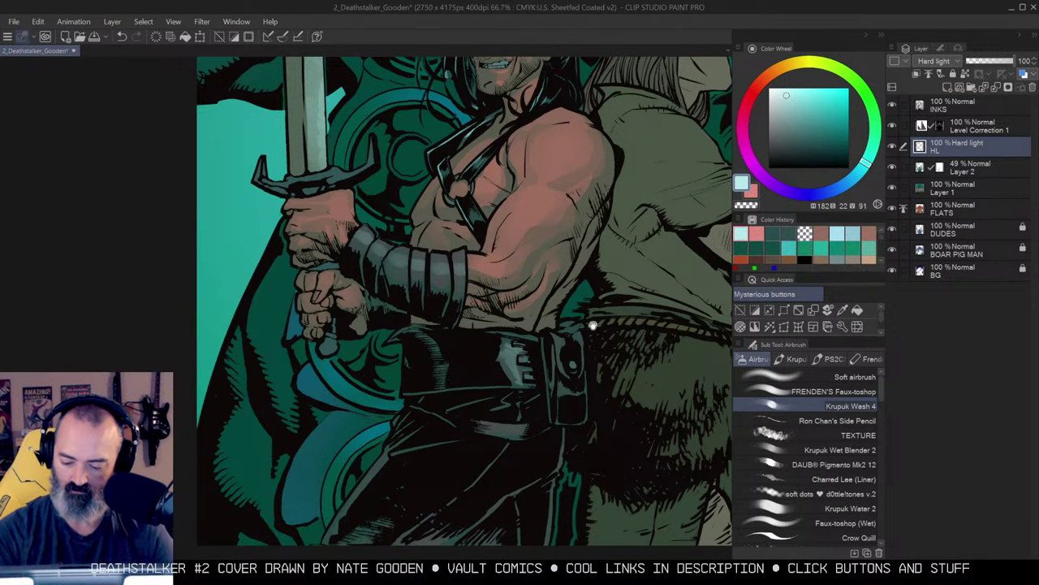
Brush pale cyan highlights onto the pouch hanging from the warrior's belt and clear the selection.
drag(592, 322, 593, 267)
key(m)
key(ctrl+d)
key(b)
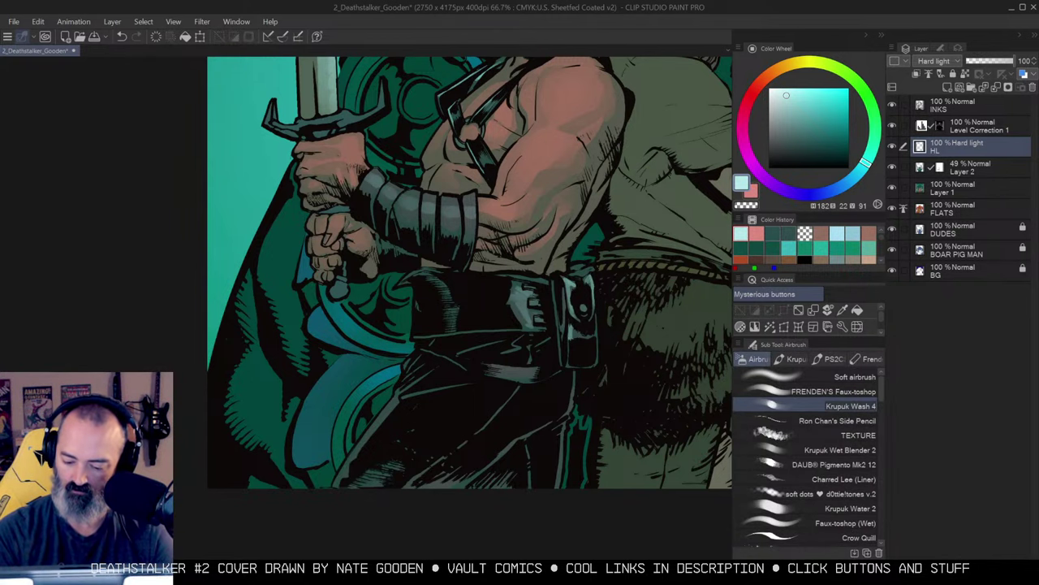
Brush pale cyan highlights along the belt's upper edge, the sash and the folds of the warrior's trousers.
drag(592, 338, 635, 281)
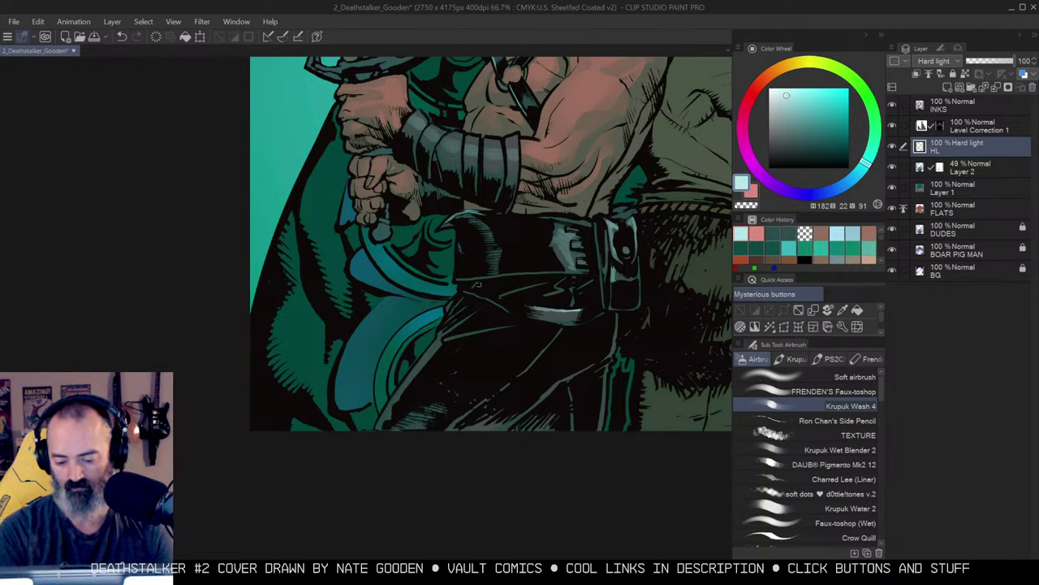
drag(463, 337, 495, 329)
drag(436, 341, 382, 424)
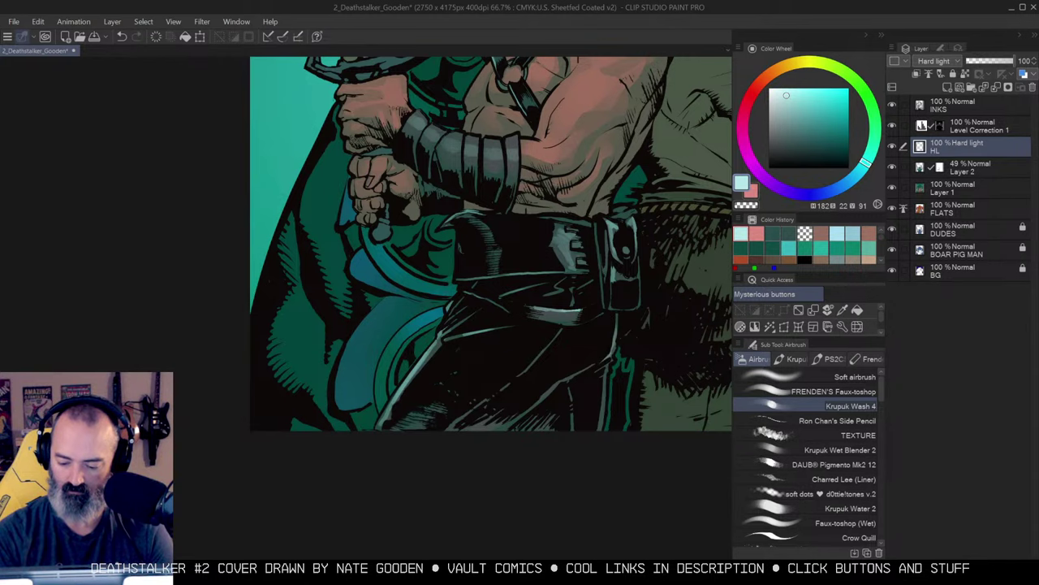
drag(604, 382, 601, 420)
key(alt+space)
click(582, 321)
drag(638, 222, 550, 335)
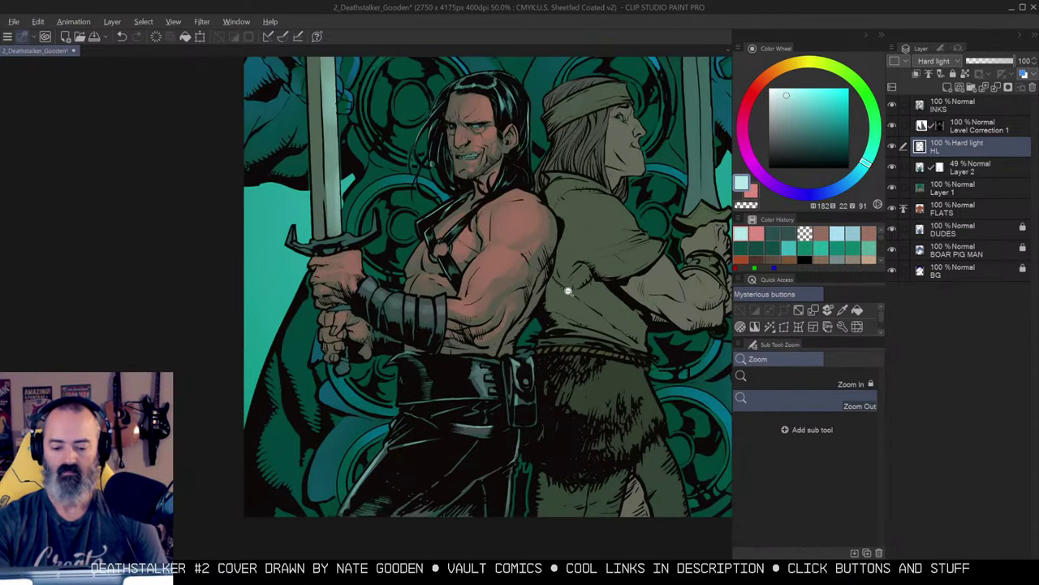
Select the warrior's eyes and teeth and brush transparency into Layer 2's mask to lighten them.
click(569, 289)
ctrl+click(521, 220)
ctrl+click(519, 227)
ctrl+click(517, 235)
ctrl+click(517, 236)
ctrl+click(519, 231)
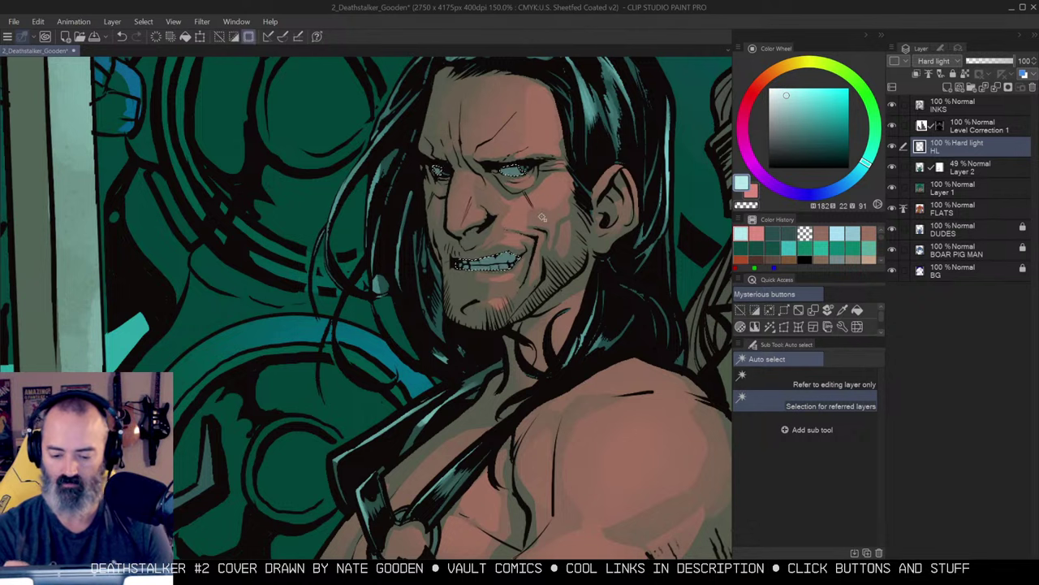
key(alt+[)
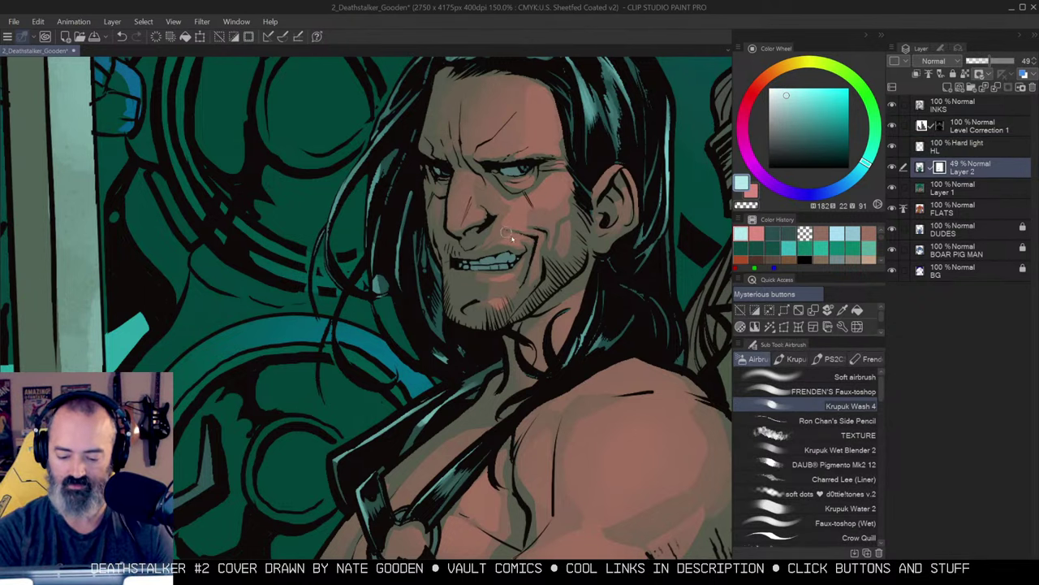
key(c)
drag(481, 266, 516, 265)
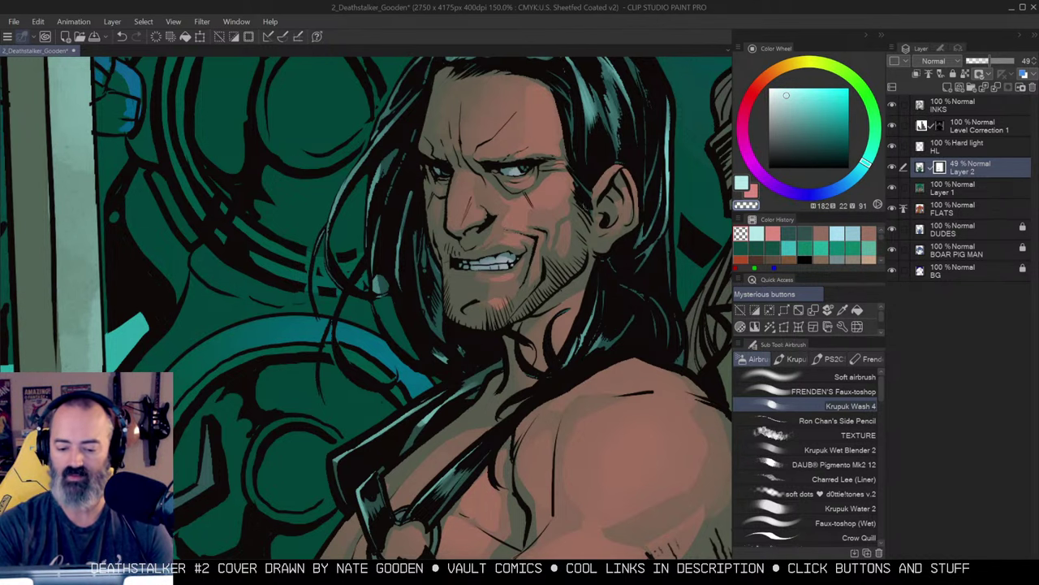
Lasso a small wedge on the warrior's nose and brush transparency into Layer 2's mask with the selection border hidden.
key(m)
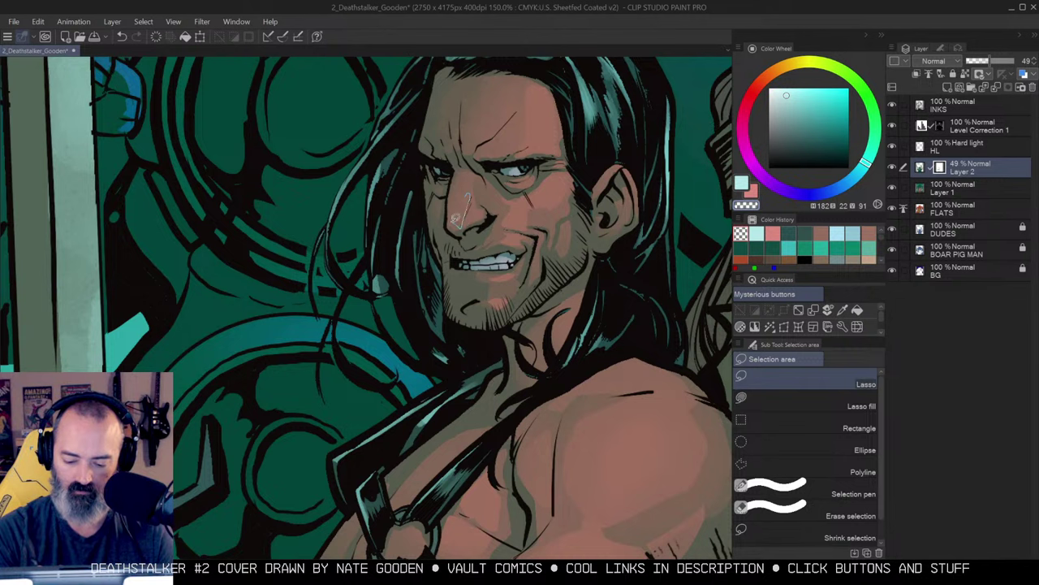
drag(470, 195, 476, 208)
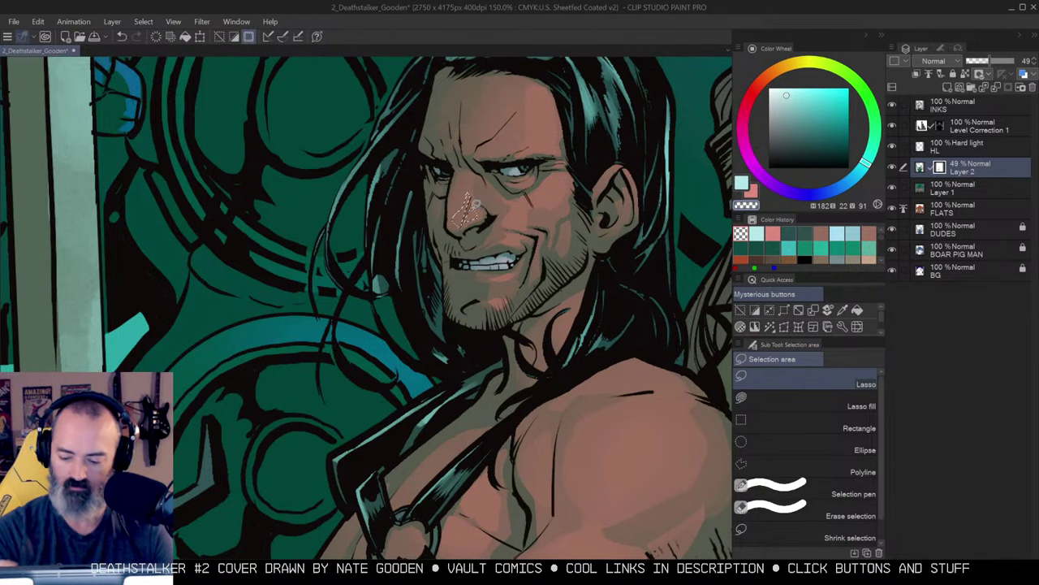
key(ctrl+d)
key(b)
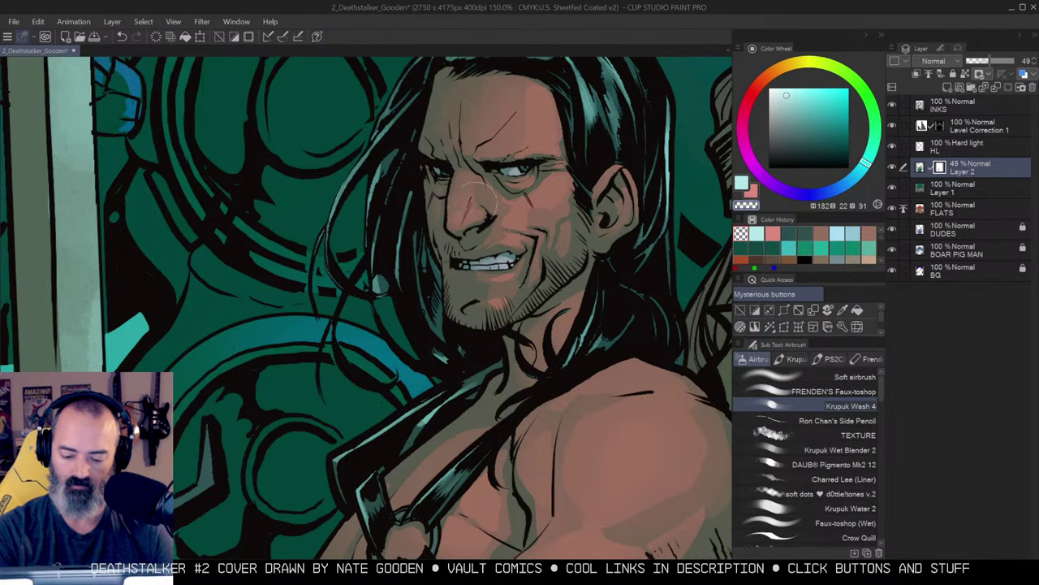
key(alt+space)
drag(563, 266, 598, 279)
click(580, 285)
click(587, 279)
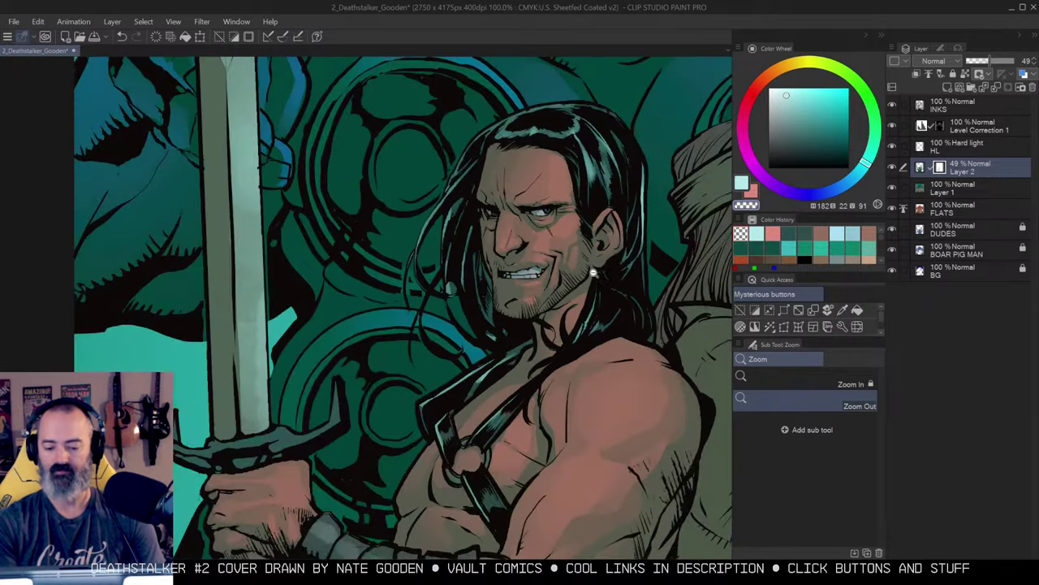
ctrl+alt+click(591, 294)
ctrl+alt+click(622, 284)
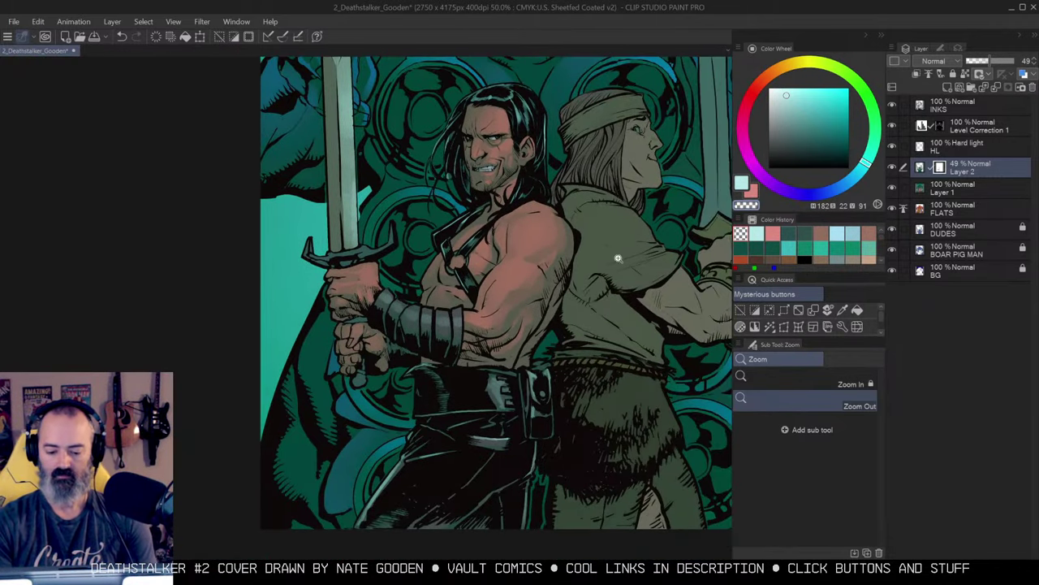
ctrl+alt+click(589, 276)
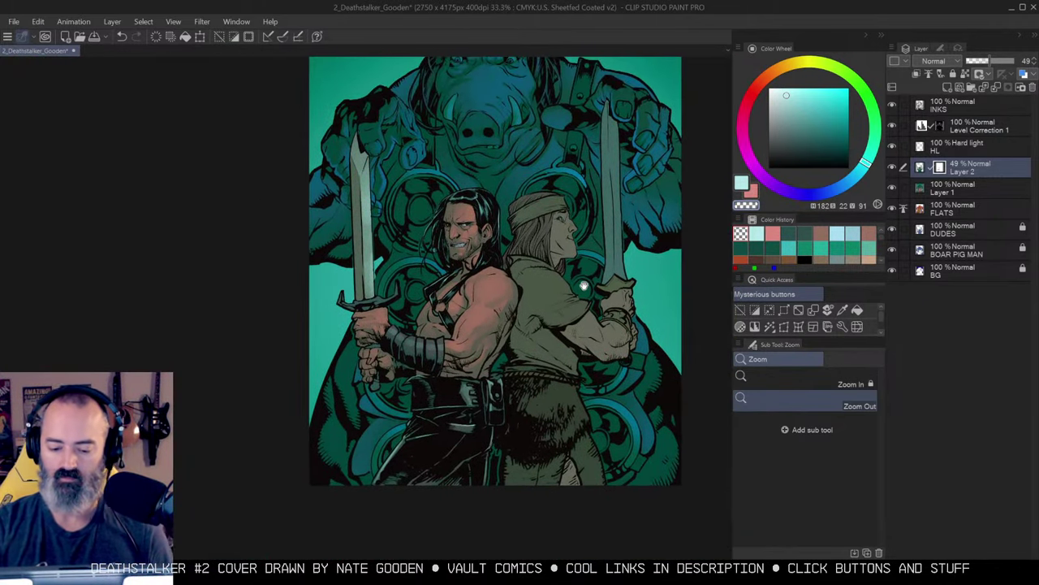
Auto-select the round ornaments behind the two warriors and keep the selection border hidden.
key(w)
click(557, 253)
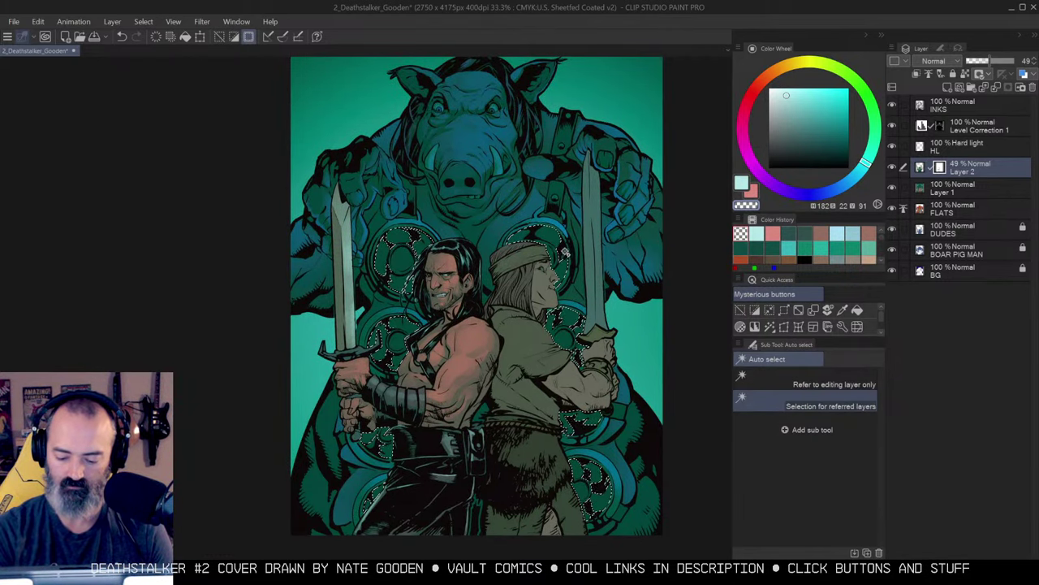
key(ctrl+z)
key(ctrl+z)
key(ctrl+z)
Brighten the round ornaments by painting Level Correction 1's mask with the Soft airbrush at a smaller size.
key(b)
click(952, 124)
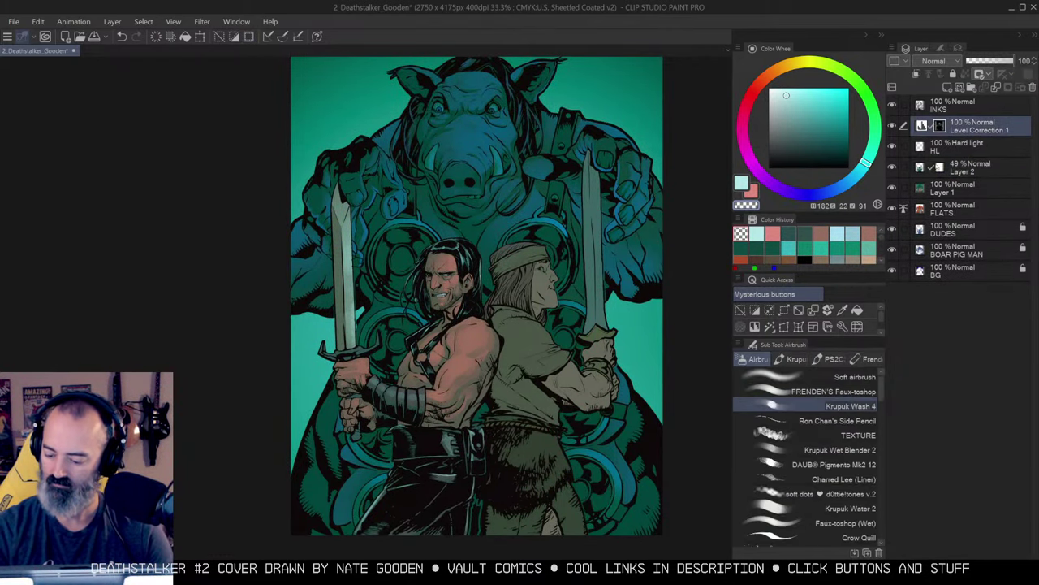
key(bracketleft)
key(bracketleft)
key(bracketleft)
key(c)
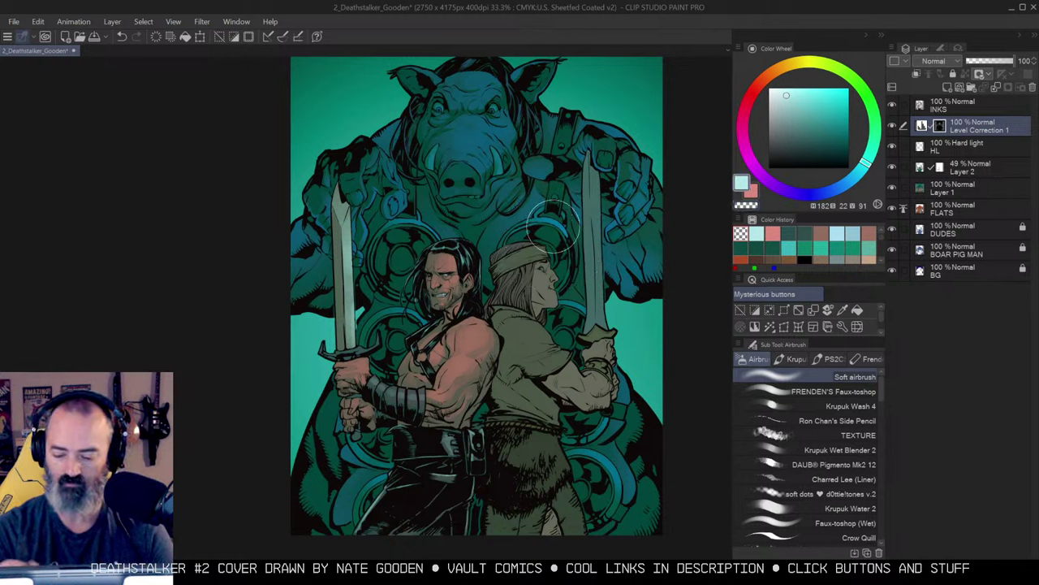
drag(542, 237, 556, 233)
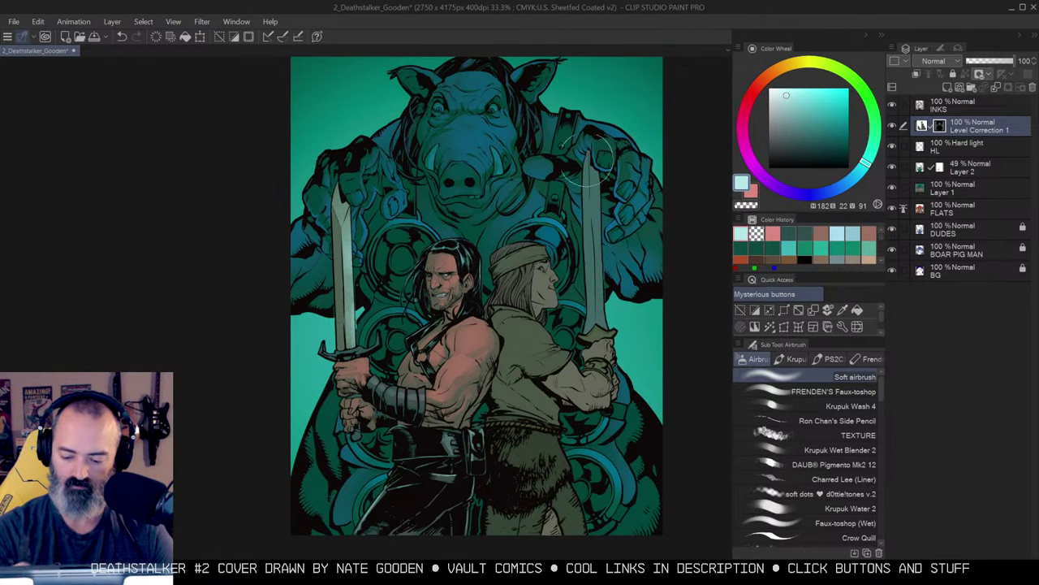
key(bracketright)
drag(413, 234, 420, 242)
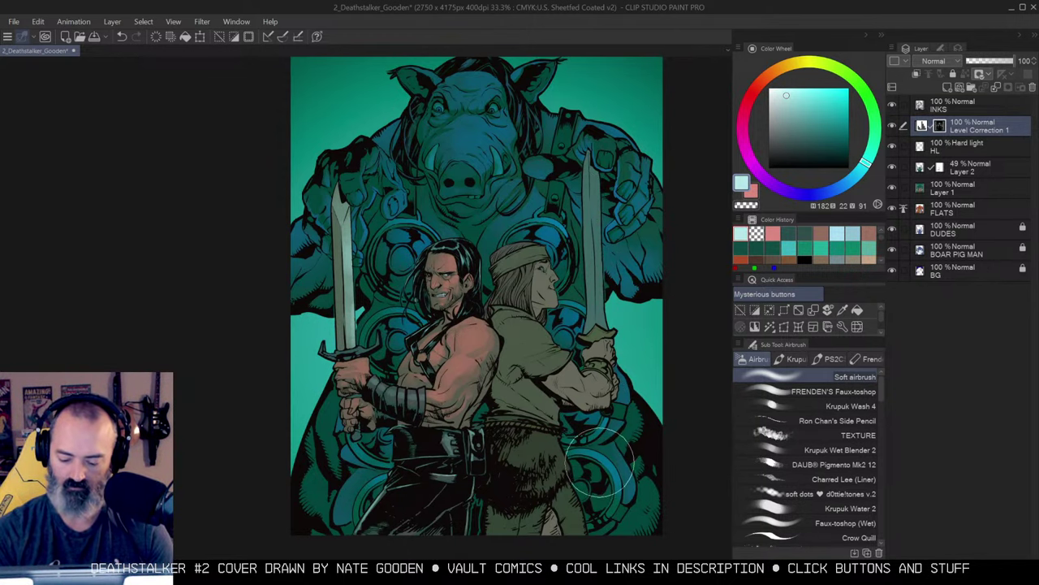
Review the whole cover and the headbanded warrior, and clear the ornament selection.
key(alt+space)
click(517, 252)
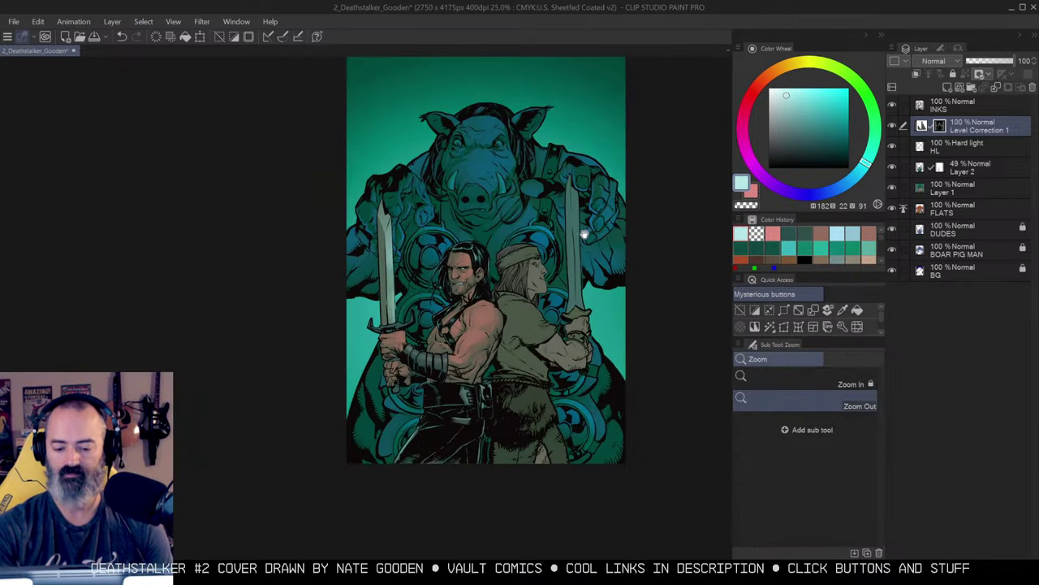
drag(584, 233, 577, 250)
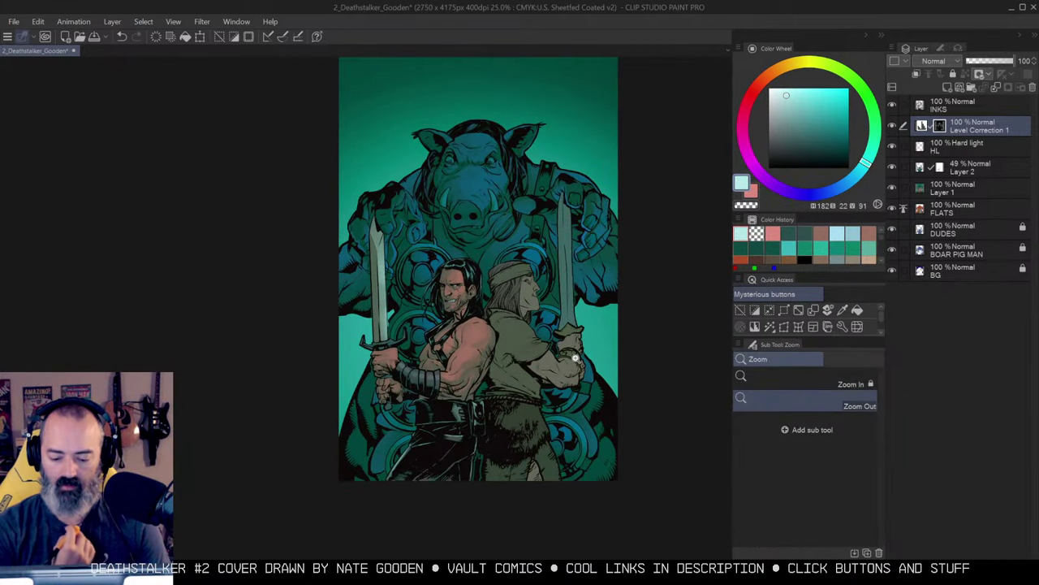
click(520, 307)
click(554, 226)
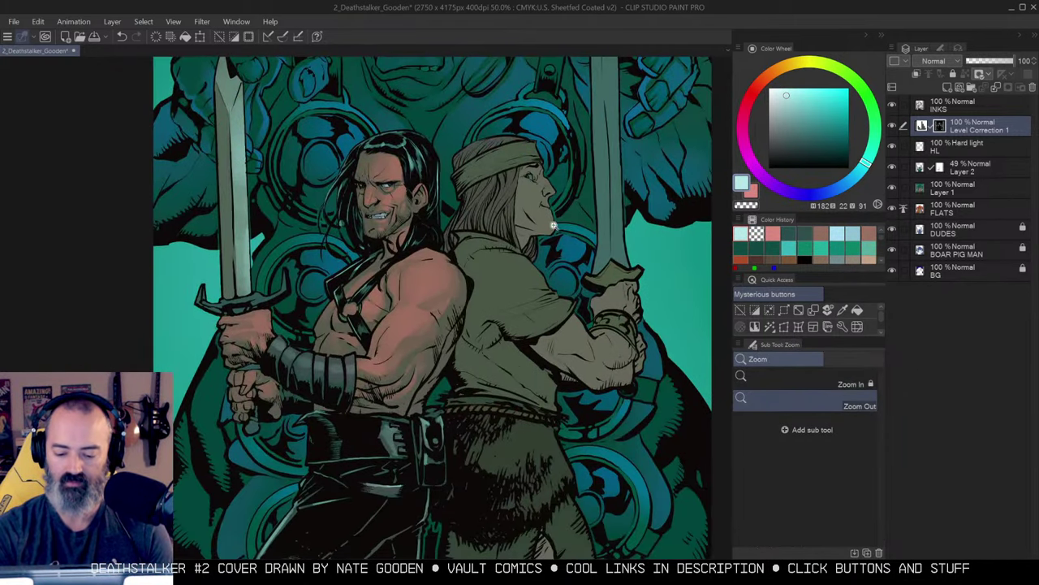
click(539, 211)
click(527, 214)
key(w)
click(554, 184)
key(ctrl+d)
Select the second warrior's headband and brush transparency into Layer 2's mask with the Soft airbrush to warm it.
key(b)
key(m)
click(520, 194)
drag(536, 178, 594, 170)
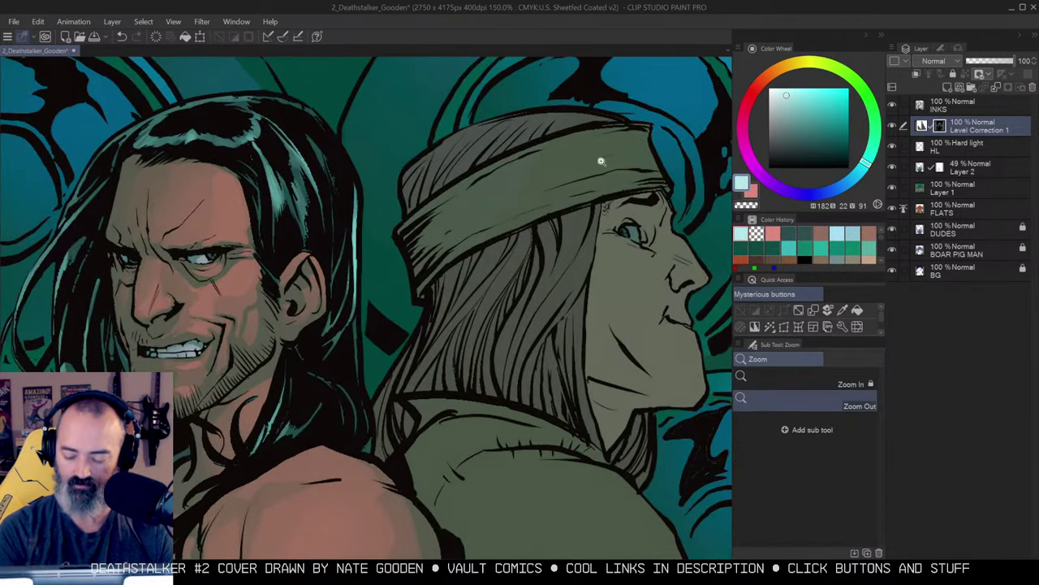
key(g)
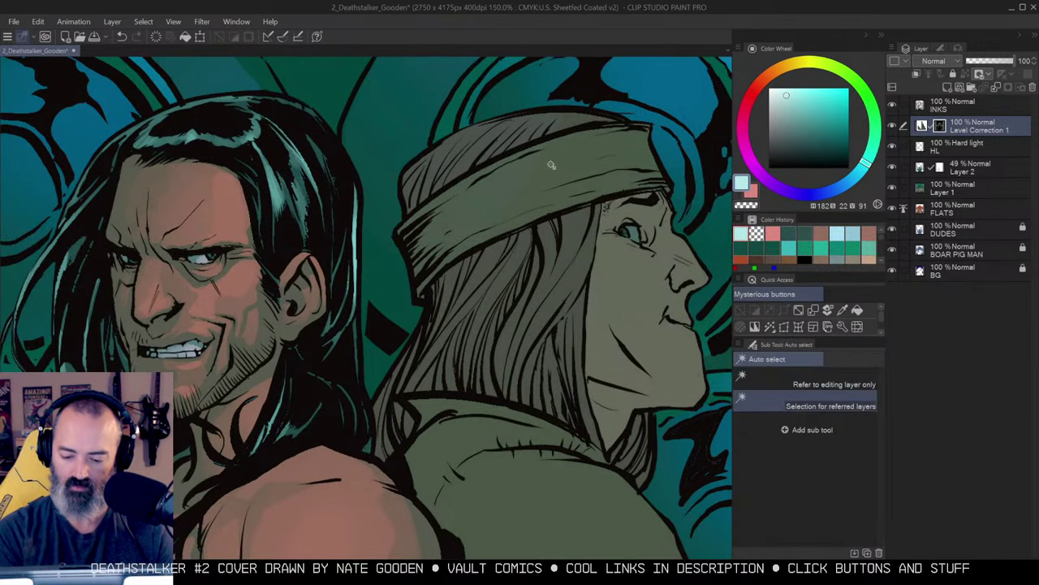
key(b)
click(863, 378)
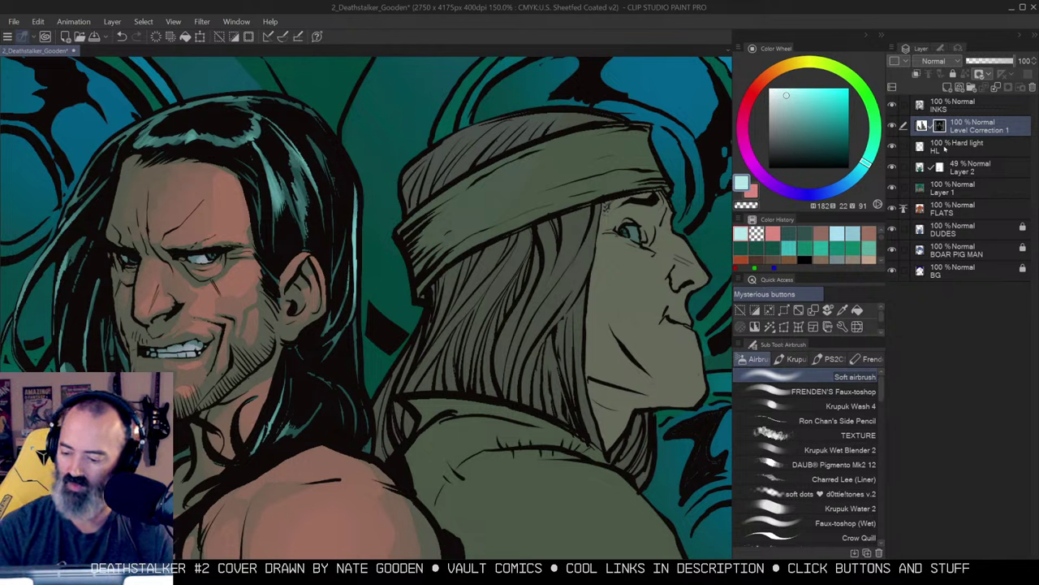
click(970, 167)
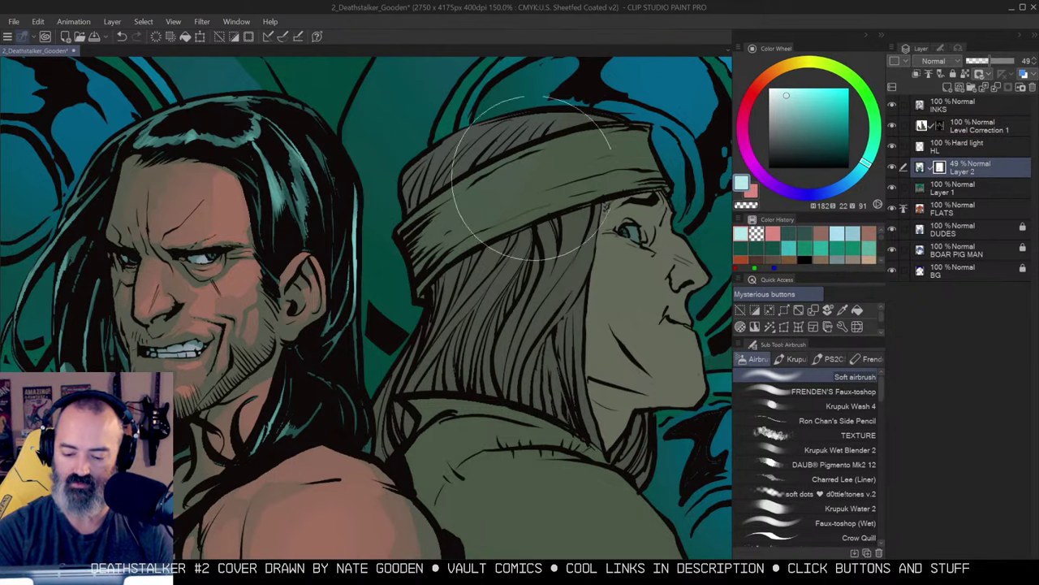
mouse_move(501, 200)
mouse_down()
mouse_move(616, 160)
mouse_move(522, 189)
mouse_move(576, 174)
mouse_move(502, 207)
mouse_move(596, 173)
mouse_move(486, 218)
mouse_move(633, 163)
mouse_move(558, 182)
mouse_move(504, 216)
mouse_move(550, 175)
mouse_move(608, 261)
mouse_move(701, 278)
mouse_move(547, 200)
mouse_up()
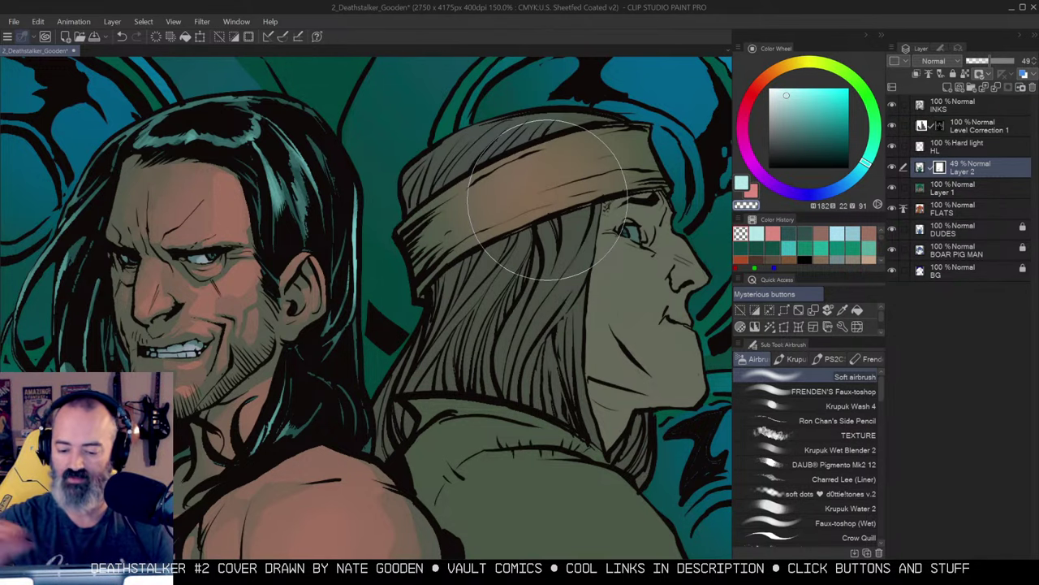
Lasso the lit shapes of the headband, following its folds and ink lines, with Layer 2 itself as the target.
key(m)
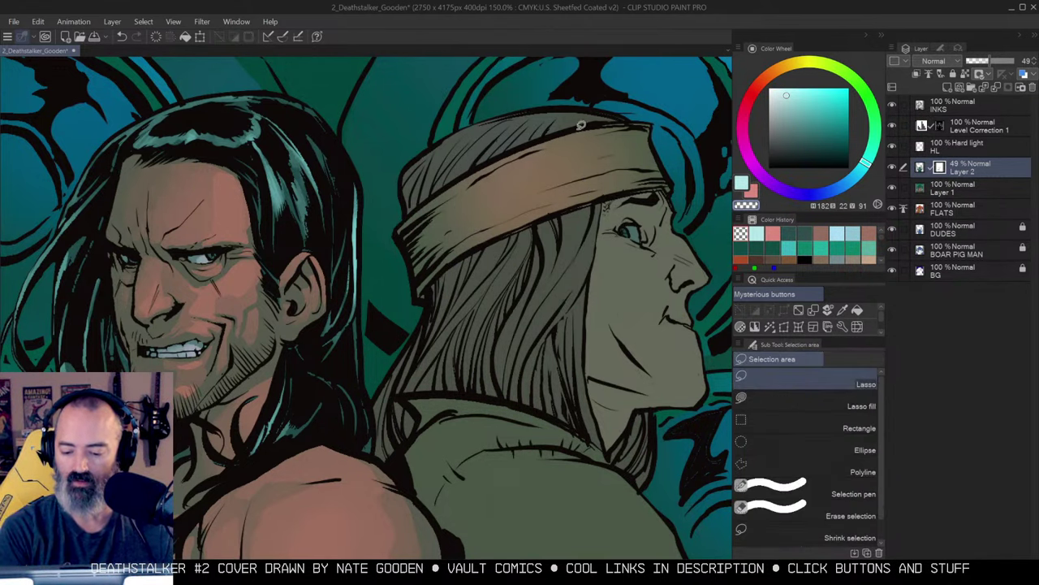
drag(546, 136, 424, 202)
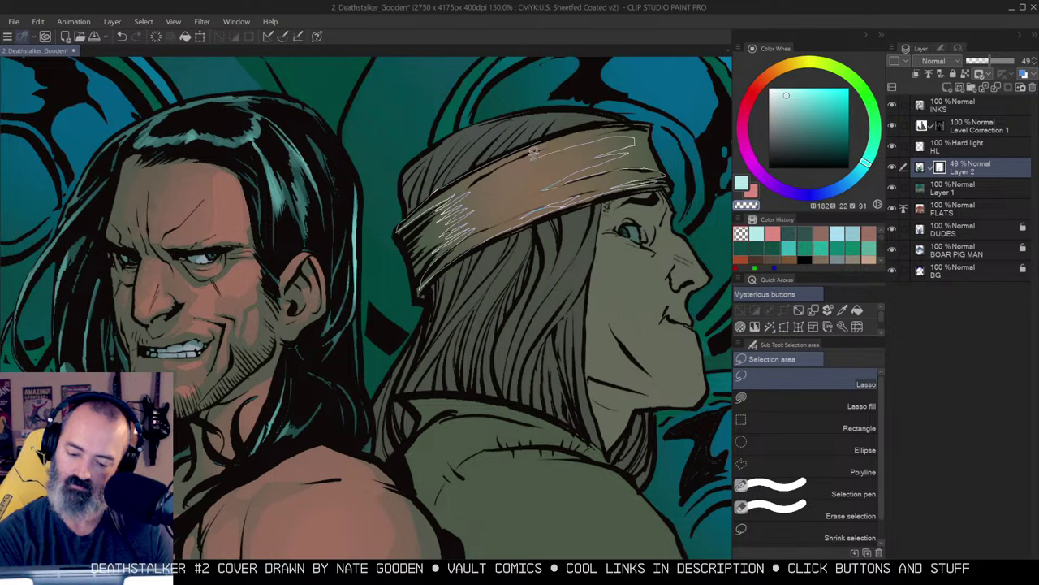
drag(580, 119, 486, 158)
key(q)
key(q)
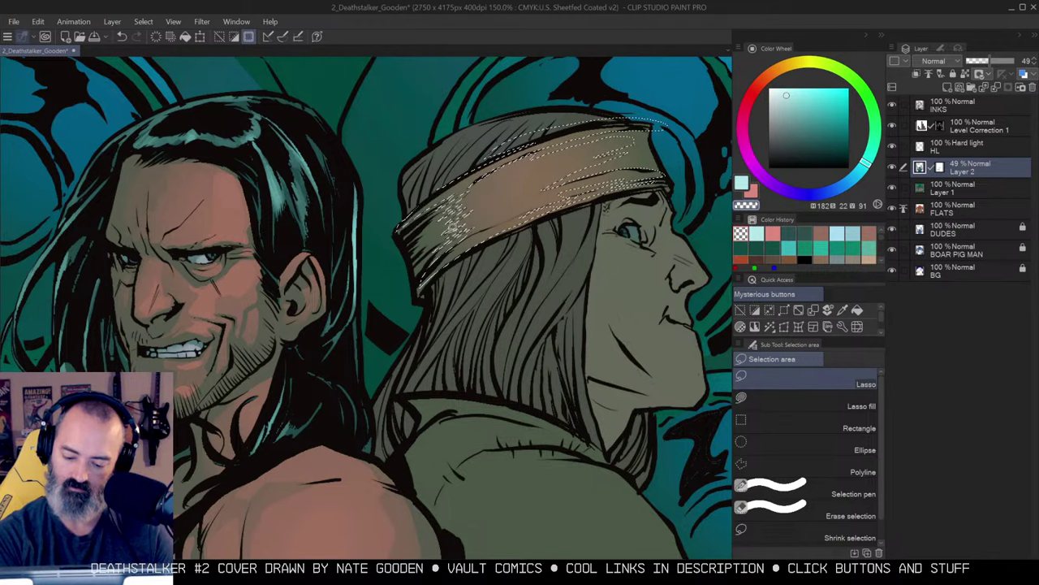
key(ctrl+m)
key(q)
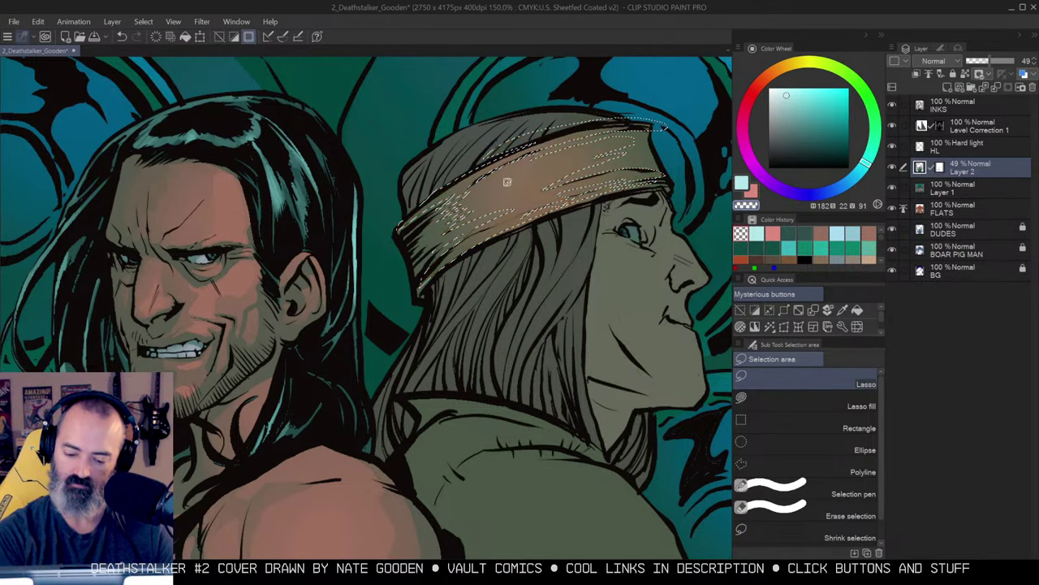
Check the headband selection in Quick Mask and airbrush transparency on Layer 2 within it to lighten the cloth.
alt+click(545, 201)
key(ctrl+m)
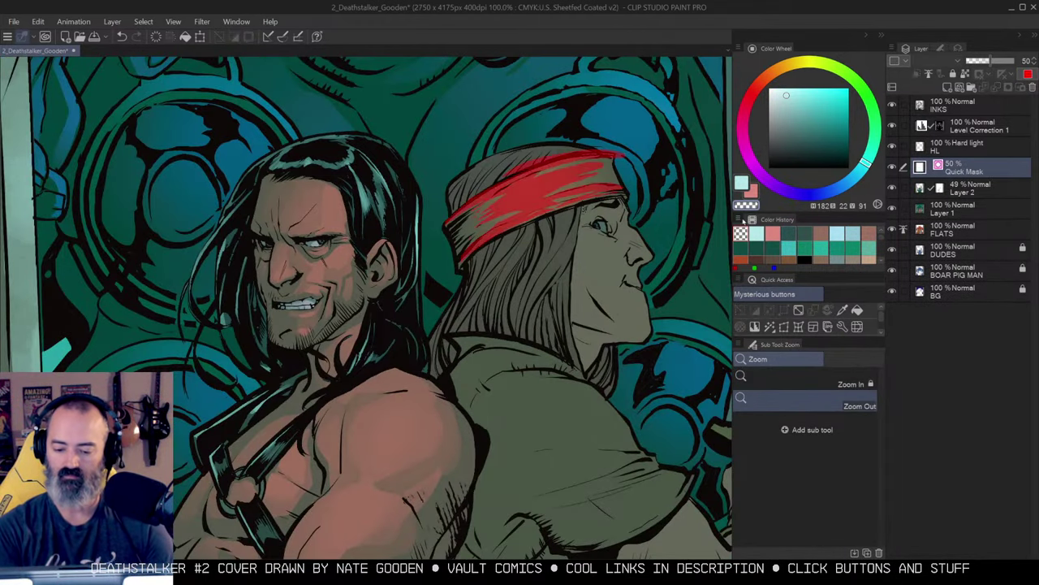
key(ctrl+m)
key(b)
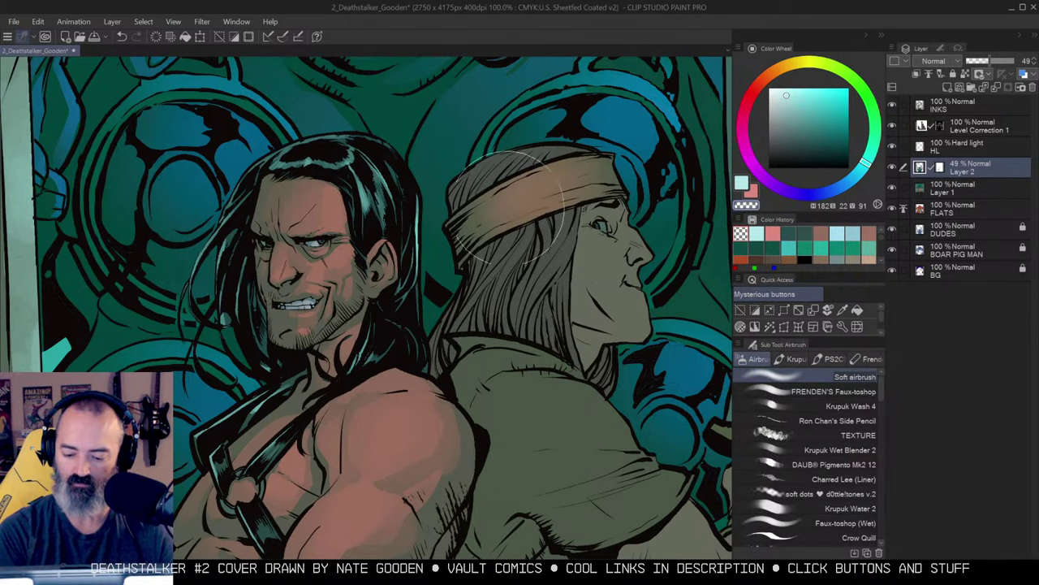
mouse_move(504, 209)
mouse_down()
mouse_move(591, 168)
mouse_move(569, 193)
mouse_move(508, 213)
mouse_move(523, 200)
mouse_move(532, 236)
mouse_move(722, 173)
mouse_move(572, 185)
mouse_move(514, 232)
mouse_move(582, 196)
mouse_move(565, 226)
mouse_up()
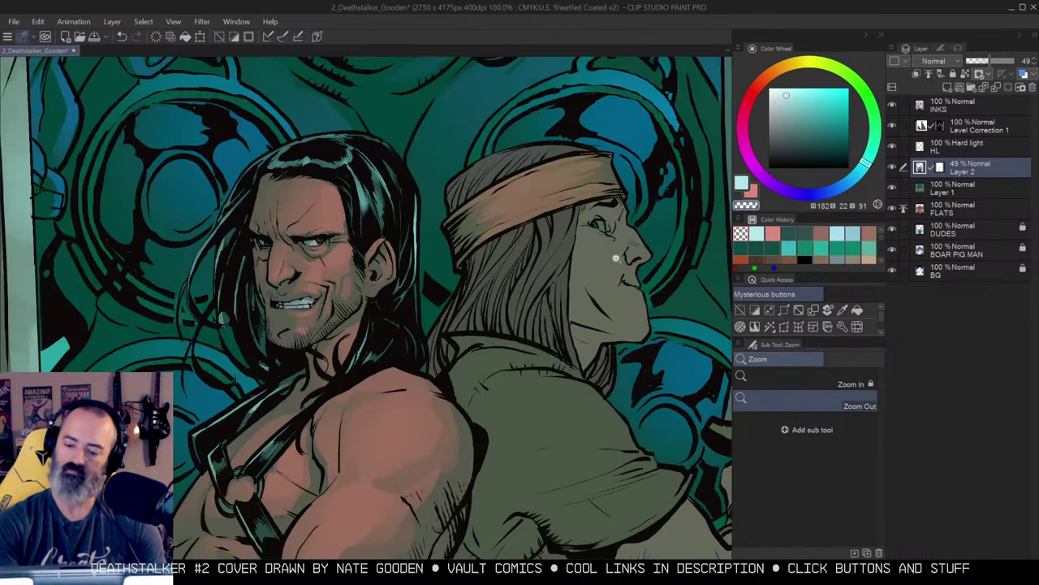
Sample the headband's tan and airbrush it over the selected headband shapes on the HL layer.
click(975, 126)
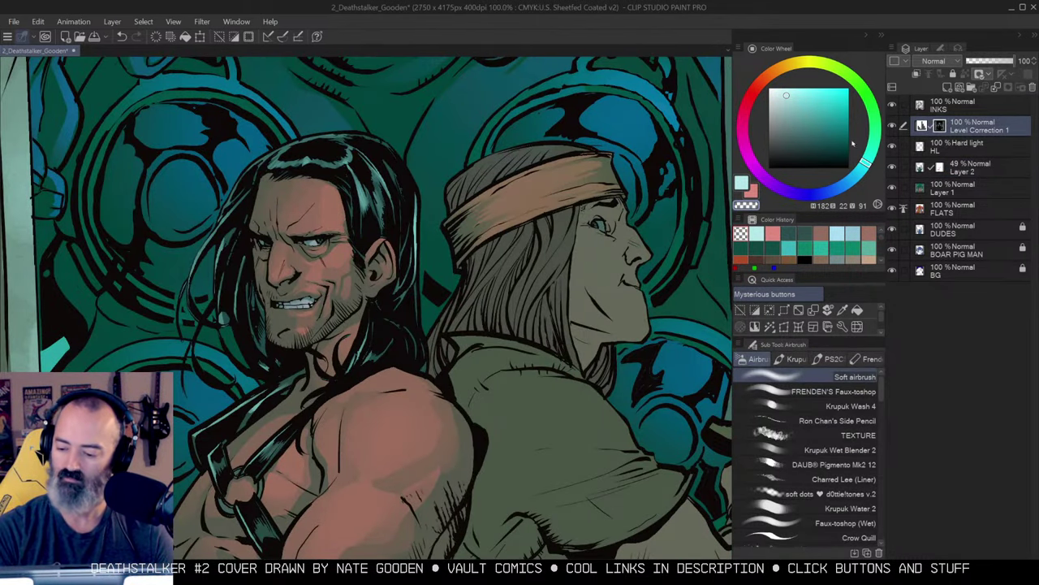
ctrl+alt+click(577, 237)
click(645, 243)
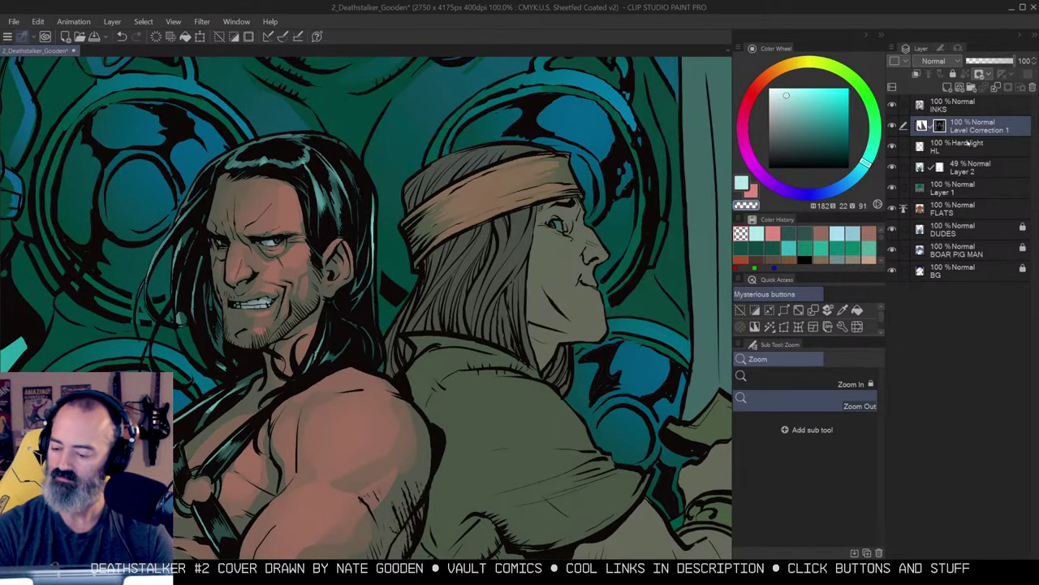
click(970, 145)
key(b)
alt+click(497, 182)
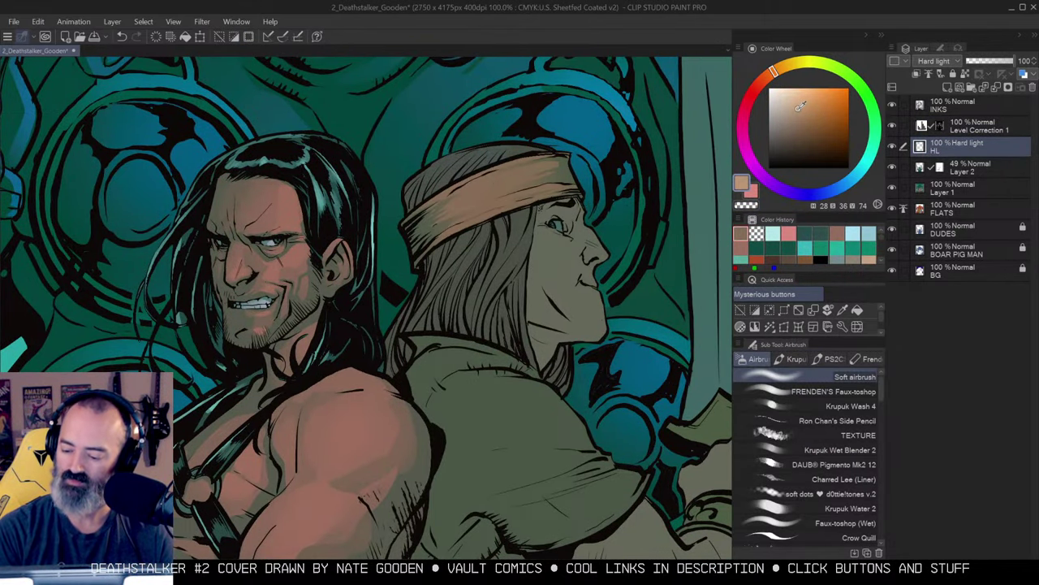
mouse_move(517, 196)
mouse_down()
mouse_move(528, 191)
mouse_move(496, 203)
mouse_move(520, 194)
mouse_move(559, 207)
mouse_up()
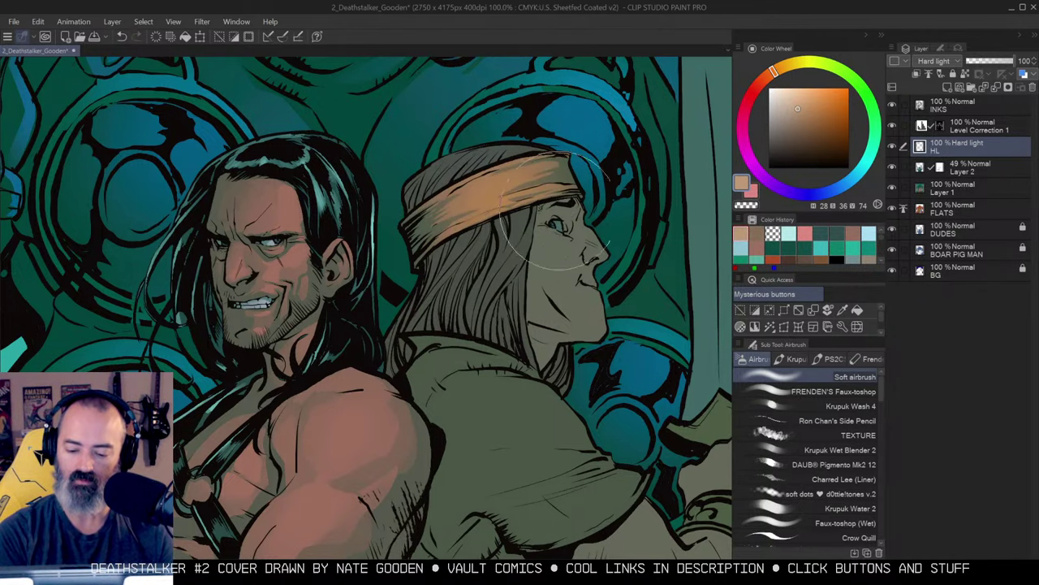
Review the highlighted headband beside the first warrior and clear the headband selection.
key(alt+space)
alt+click(588, 229)
click(575, 258)
drag(605, 244, 575, 252)
key(m)
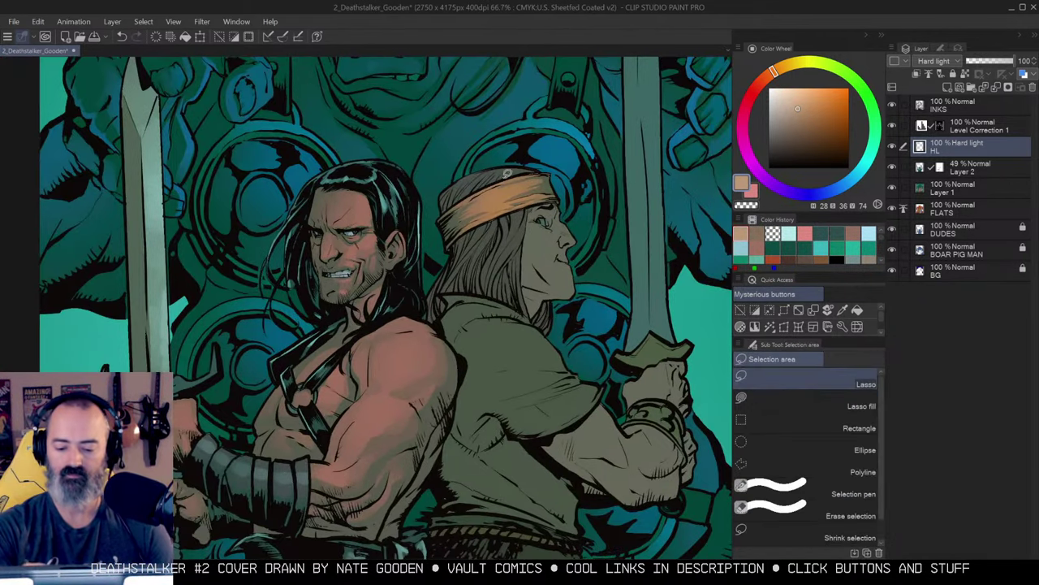
key(w)
click(502, 259)
ctrl+click(542, 248)
key(m)
key(ctrl+d)
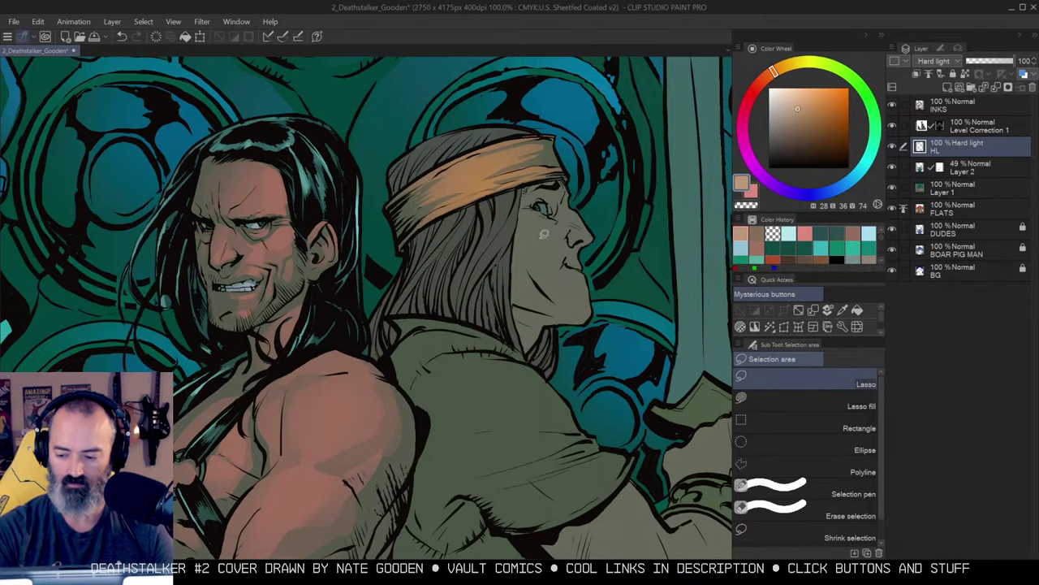
ctrl+alt+click(543, 234)
scroll(527, 260, up, 3)
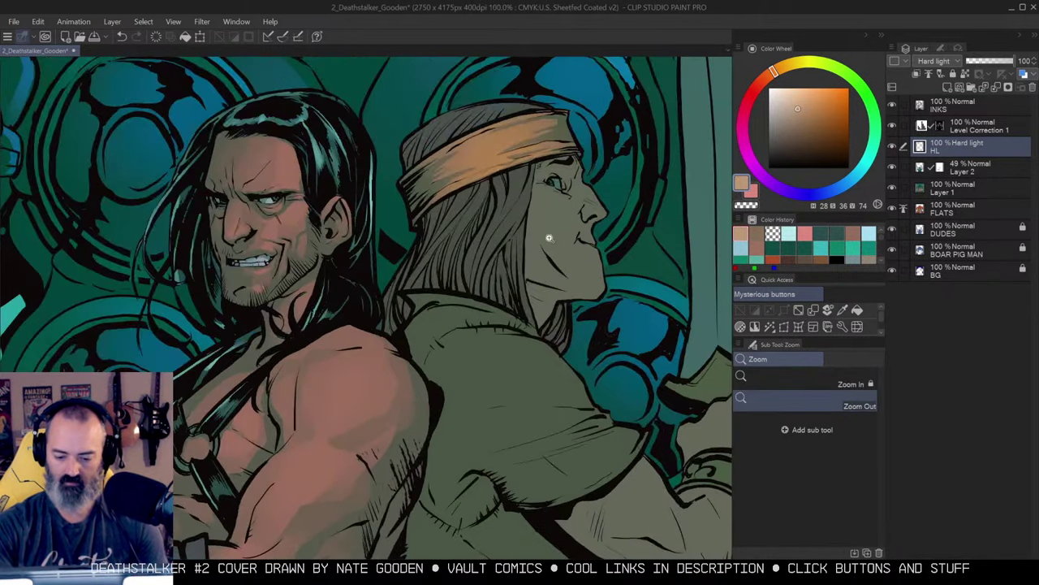
key(m)
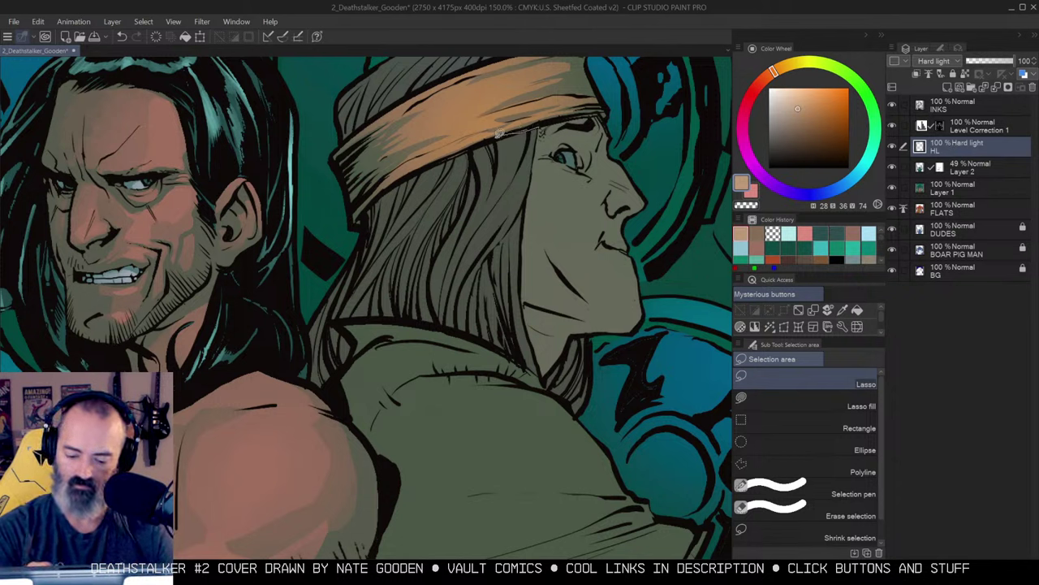
mouse_move(469, 205)
mouse_down()
mouse_move(500, 155)
mouse_move(562, 108)
mouse_up()
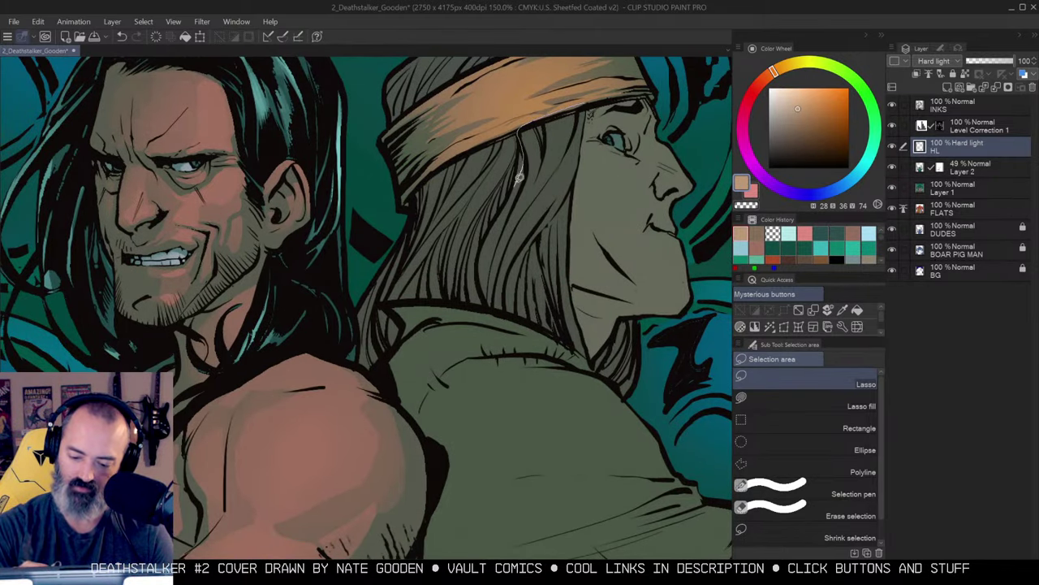
drag(520, 177, 535, 127)
key(alt+Delete)
key(ctrl+d)
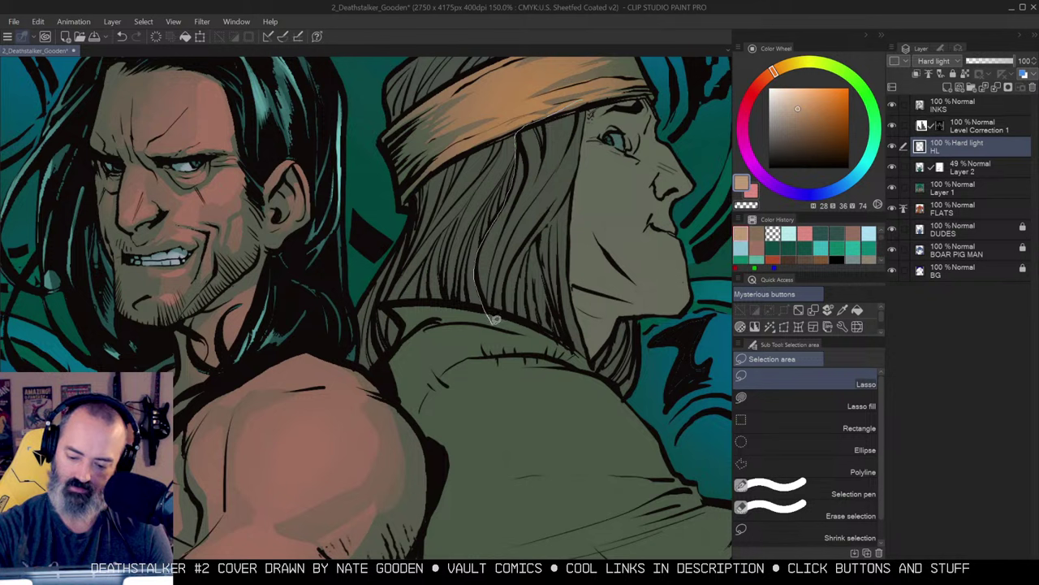
Lasso the lit locks of the second warrior's hair below the headband and check the selection in Quick Mask.
drag(573, 172, 585, 94)
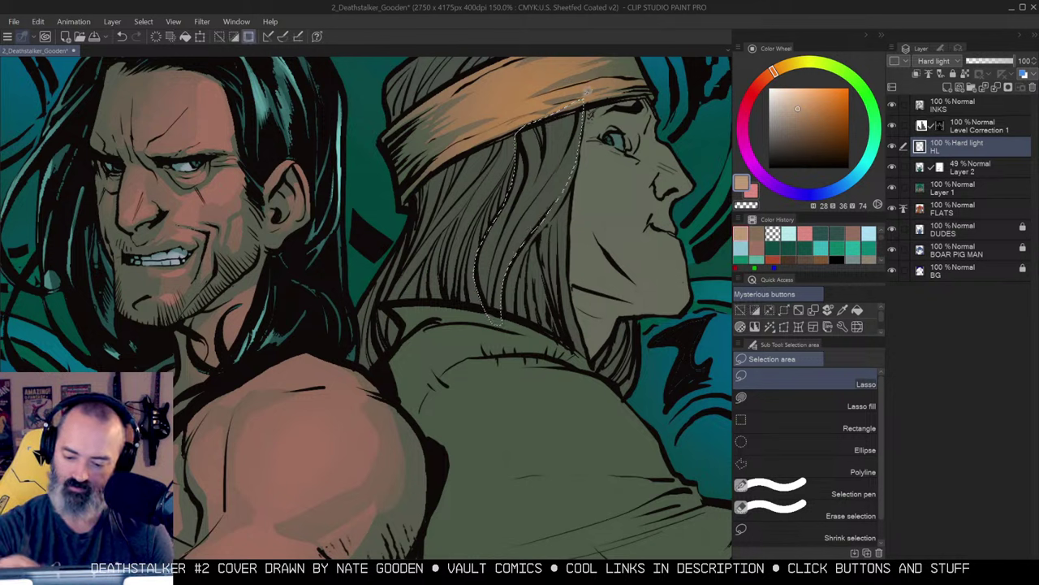
mouse_move(516, 144)
mouse_down()
mouse_move(462, 255)
mouse_move(463, 298)
mouse_move(453, 294)
mouse_move(460, 215)
mouse_move(426, 260)
mouse_up()
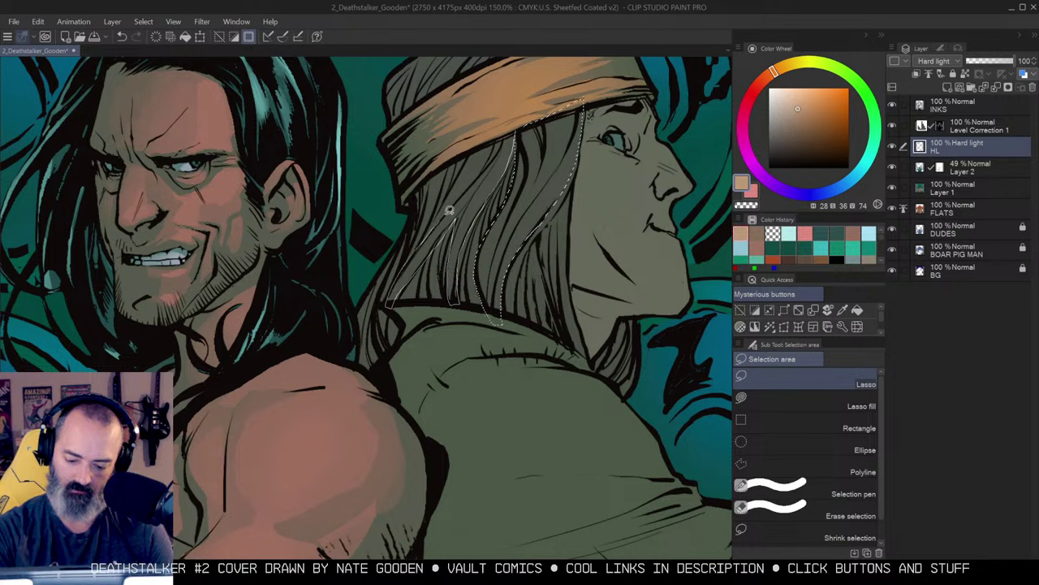
drag(494, 161, 504, 123)
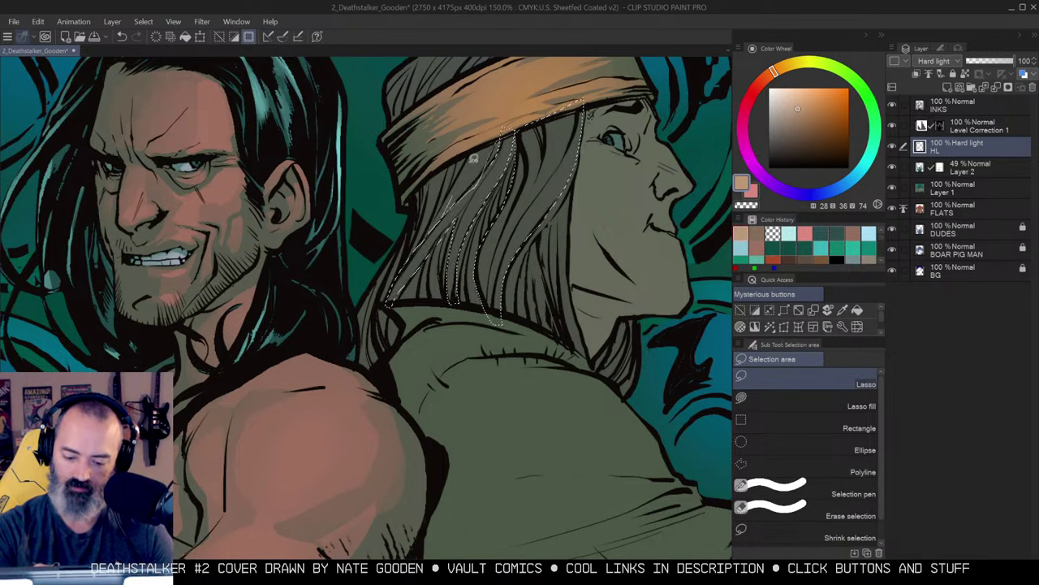
key(ctrl+m)
key(ctrl+m)
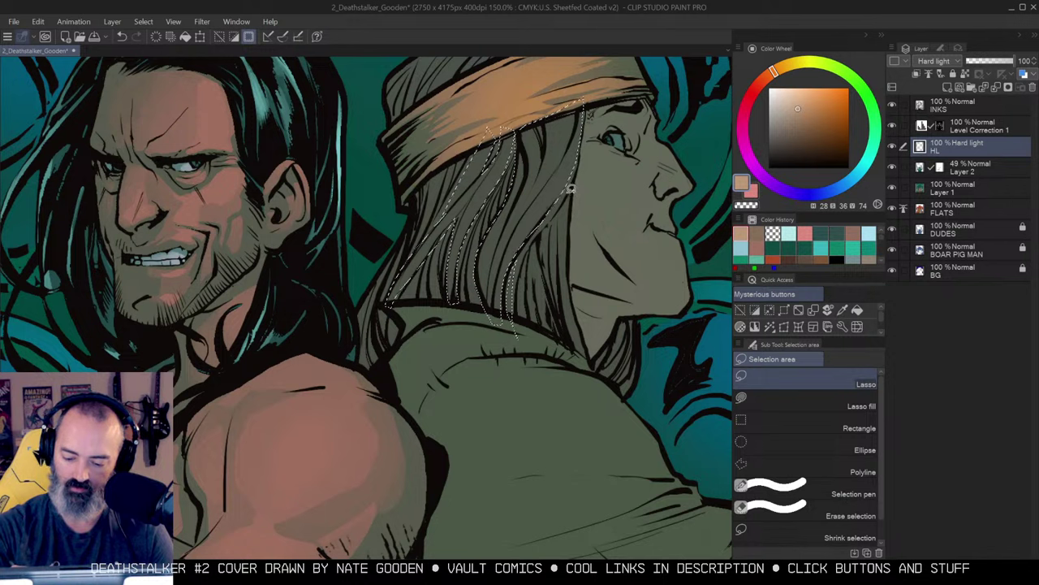
drag(564, 291, 562, 188)
key(ctrl+m)
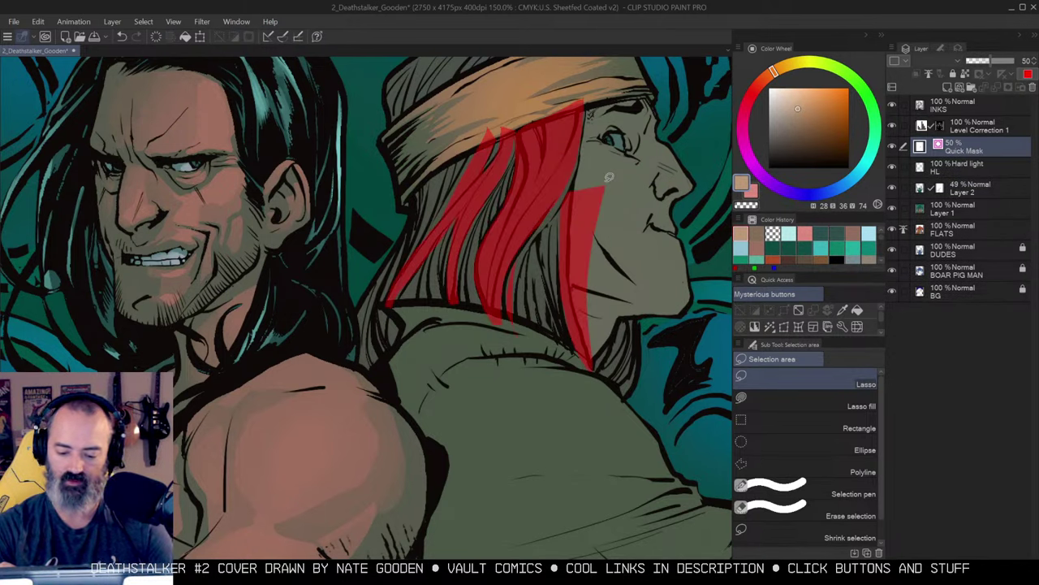
key(ctrl+m)
Remove the face from the hair selection and airbrush the selected locks lighter on Layer 2.
key(w)
alt+click(630, 160)
key(ctrl+d)
key(b)
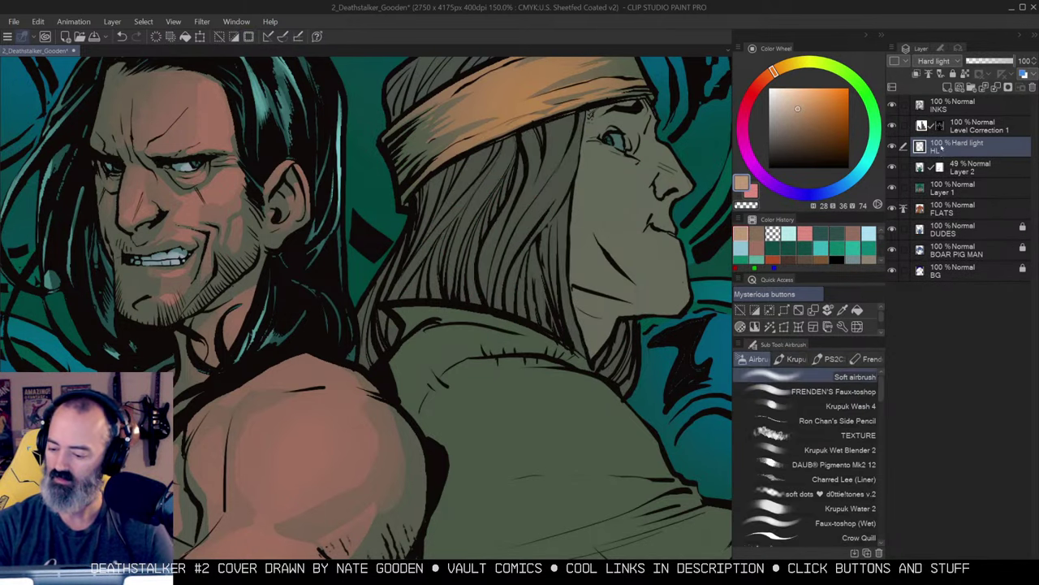
click(959, 163)
mouse_move(560, 167)
mouse_down()
mouse_move(562, 249)
mouse_move(517, 240)
mouse_move(557, 204)
mouse_move(563, 179)
mouse_move(515, 278)
mouse_up()
alt+click(603, 227)
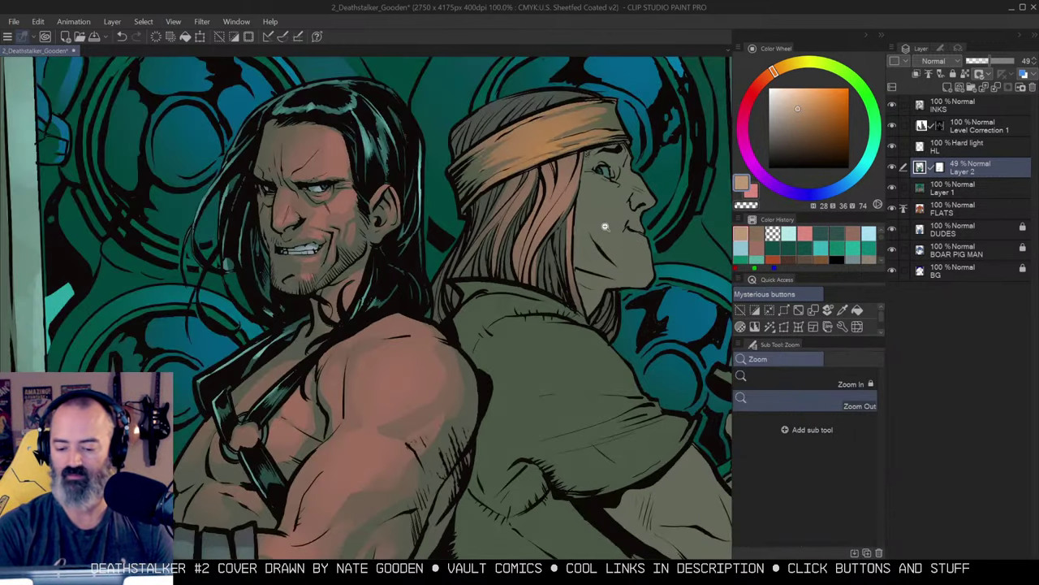
drag(606, 227, 602, 243)
Lasso additional strands near the collar and the back of the hair and lighten them on Layer 2 with Soft airbrush.
click(578, 261)
key(m)
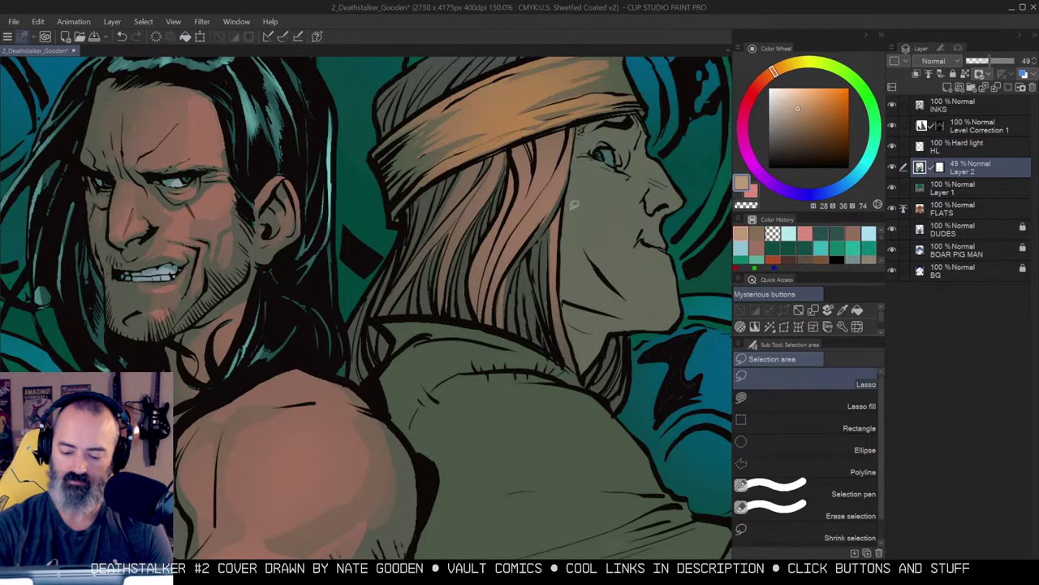
drag(529, 329, 537, 334)
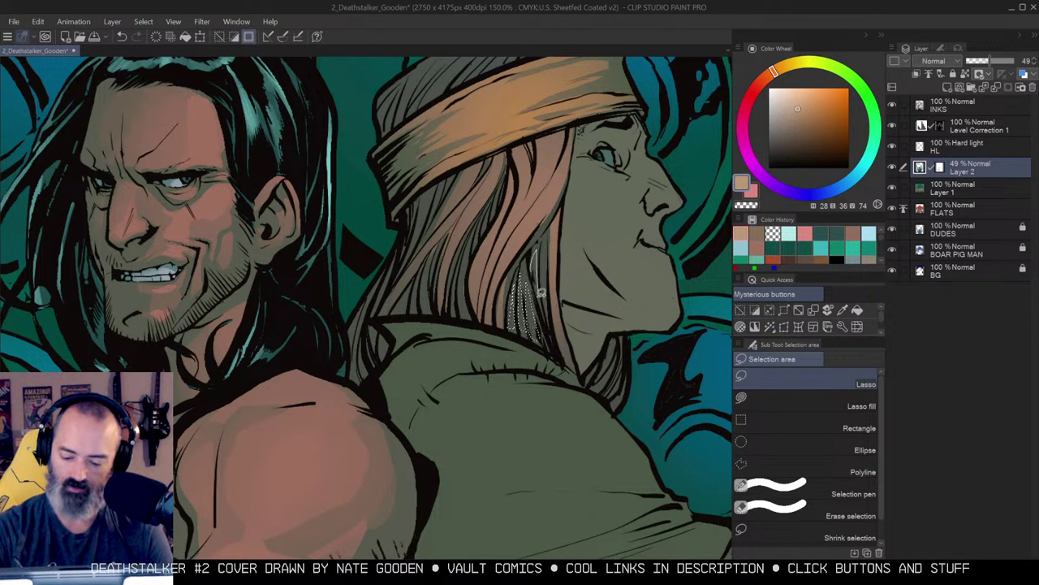
mouse_move(482, 235)
mouse_down()
mouse_move(475, 315)
mouse_move(433, 269)
mouse_move(432, 317)
mouse_move(414, 320)
mouse_move(413, 286)
mouse_move(393, 332)
mouse_move(444, 167)
mouse_move(376, 343)
mouse_move(362, 337)
mouse_move(369, 305)
mouse_move(371, 379)
mouse_up()
key(w)
key(ctrl+d)
key(b)
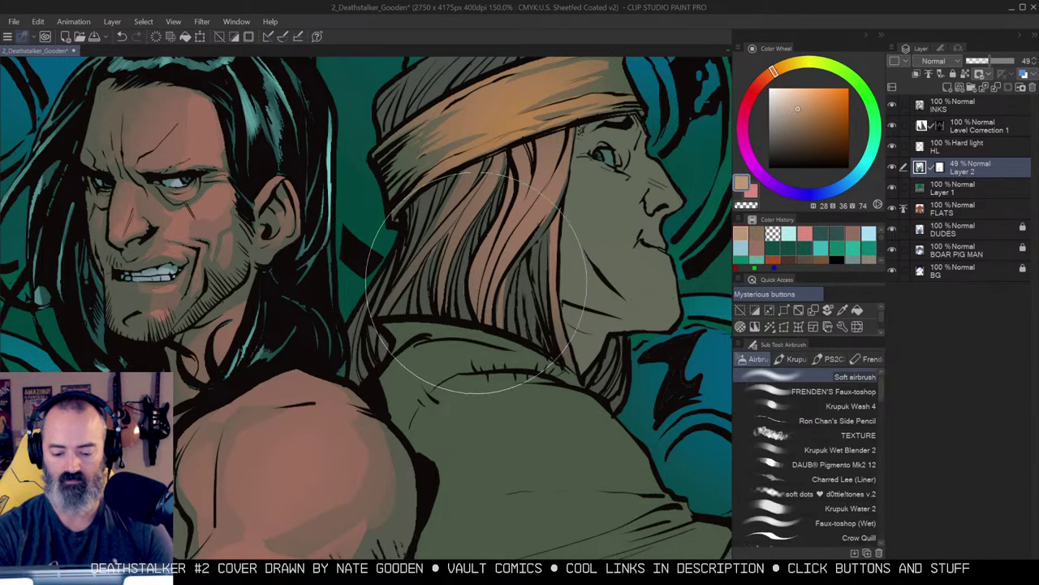
alt+click(574, 263)
ctrl+alt+click(574, 267)
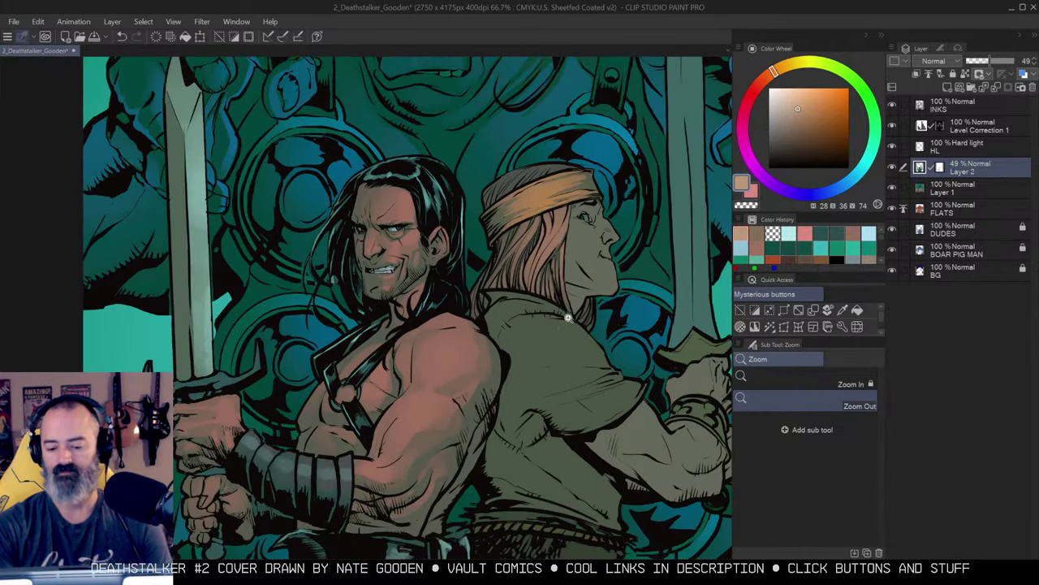
Select the hair above the headband and its individual strands and airbrush them lighter on Layer 2.
ctrl+click(582, 240)
ctrl+click(564, 165)
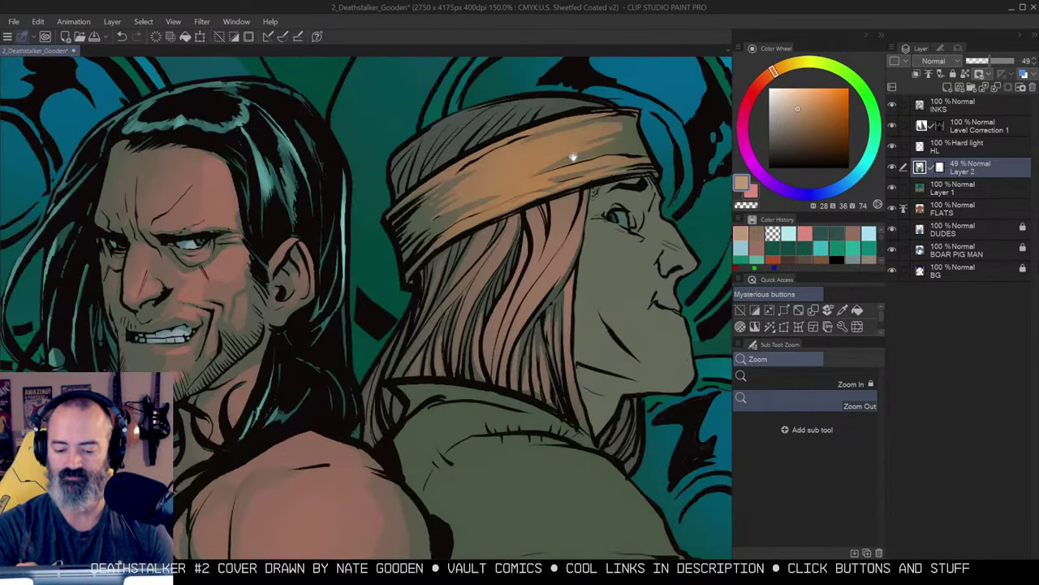
key(w)
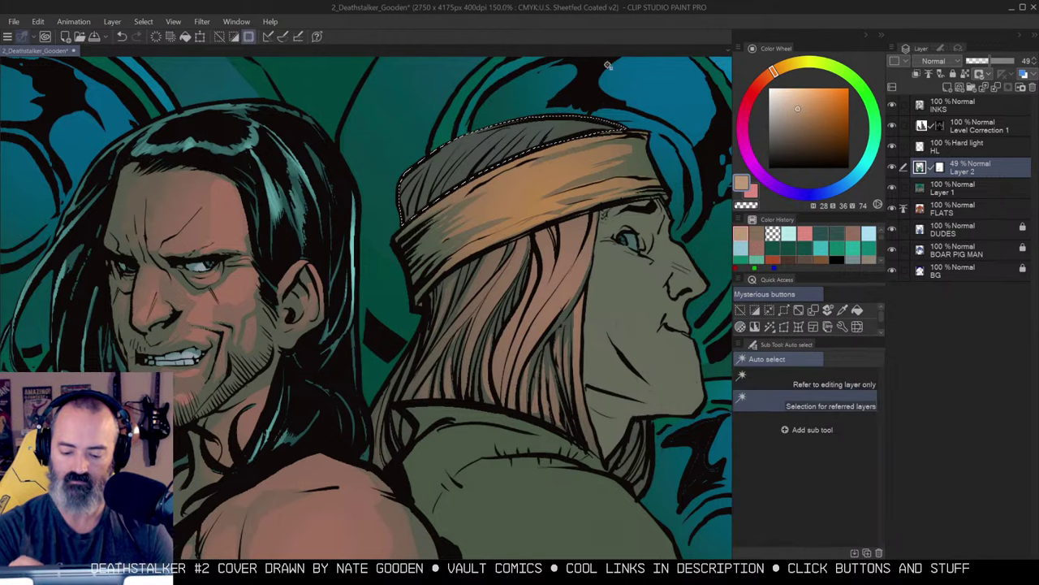
key(b)
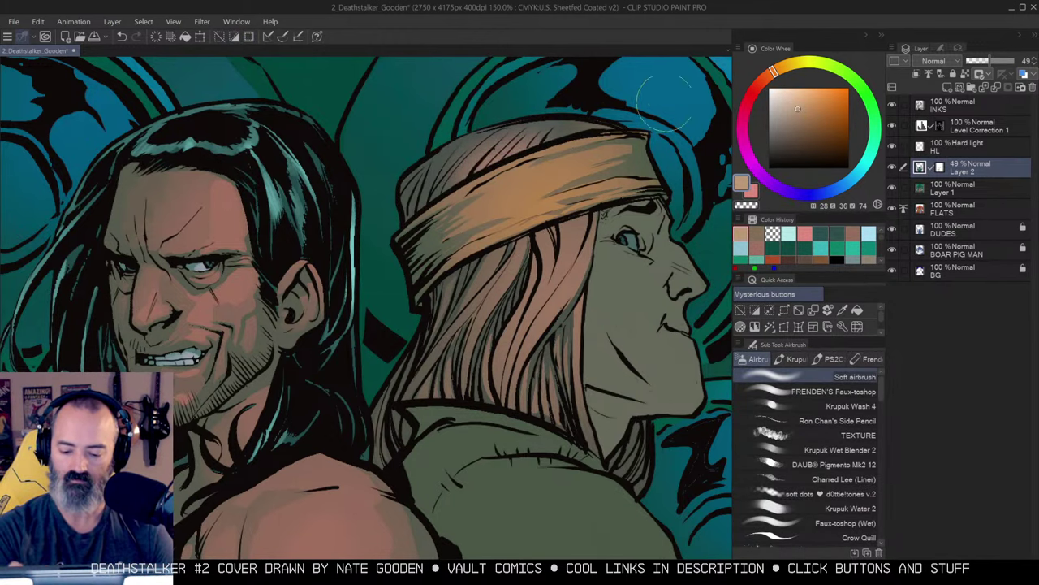
key(m)
mouse_move(462, 128)
mouse_down()
mouse_move(406, 164)
mouse_move(397, 191)
mouse_up()
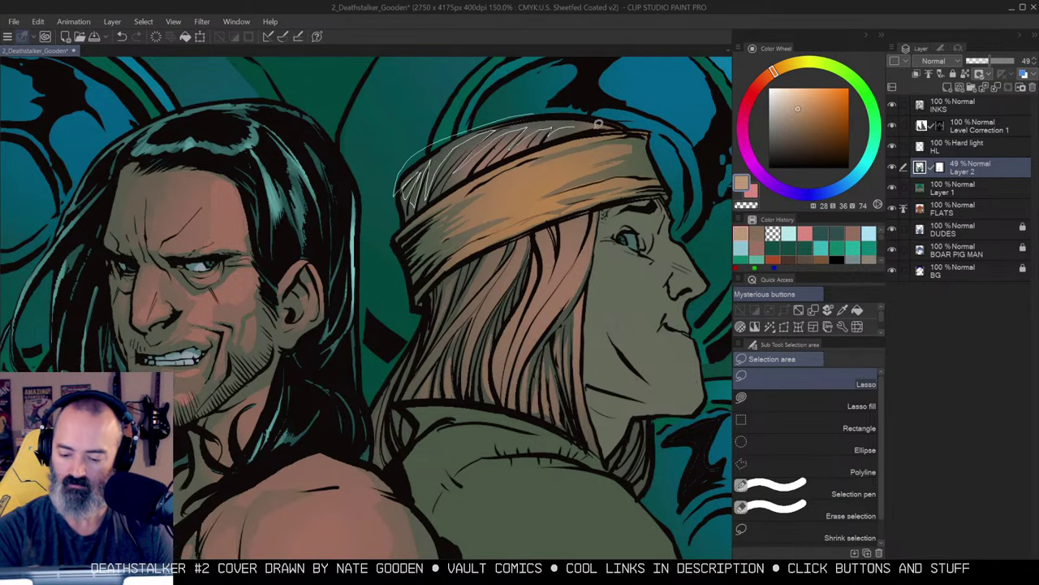
drag(587, 121, 593, 126)
key(w)
key(b)
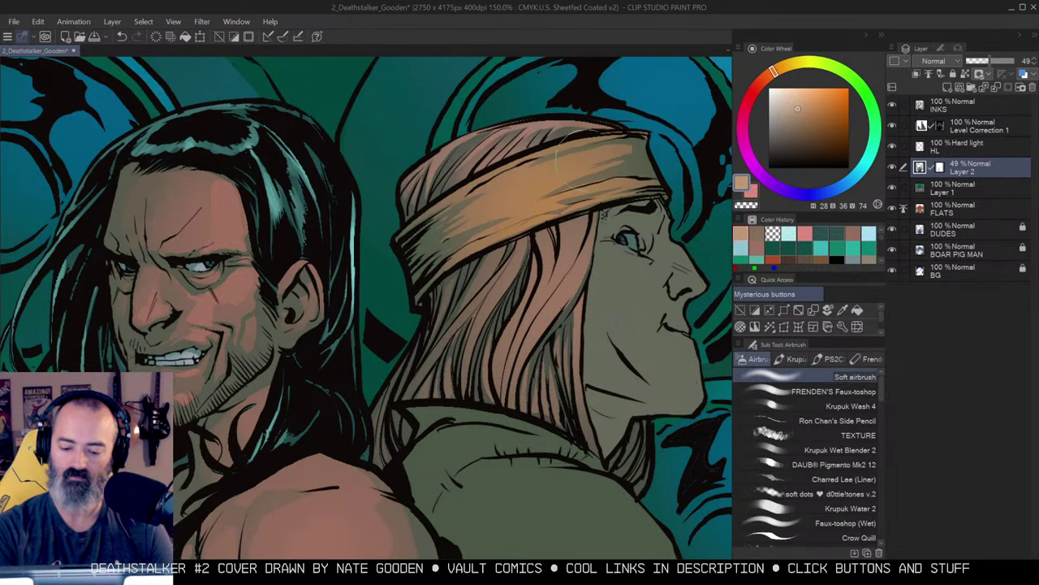
Lasso narrow, brighter streaks in the hair below the headband and lighten them further on Layer 2.
key(alt+space)
alt+click(624, 194)
alt+click(624, 195)
ctrl+click(582, 218)
ctrl+click(581, 218)
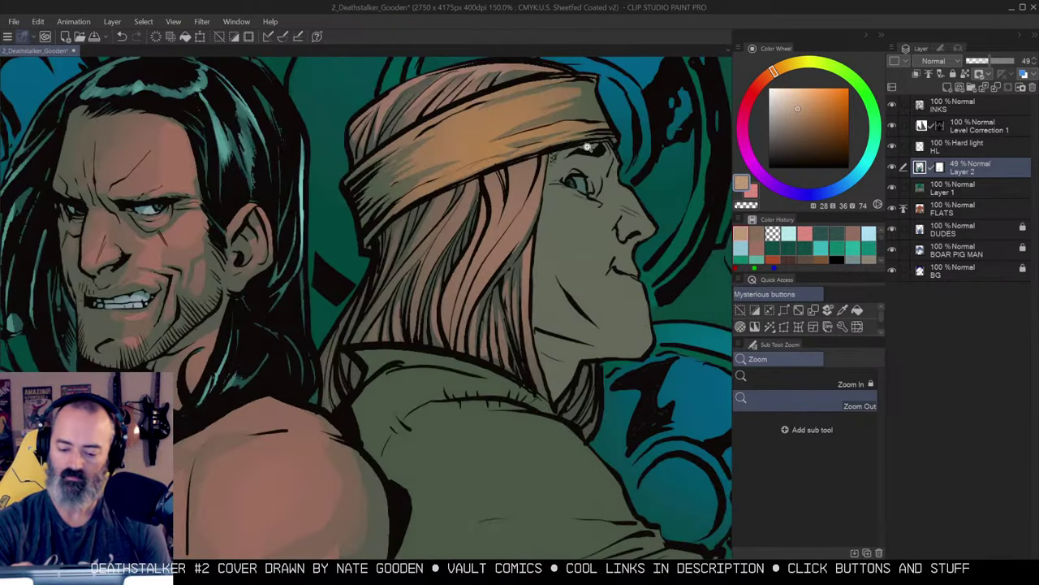
key(m)
key(ctrl+d)
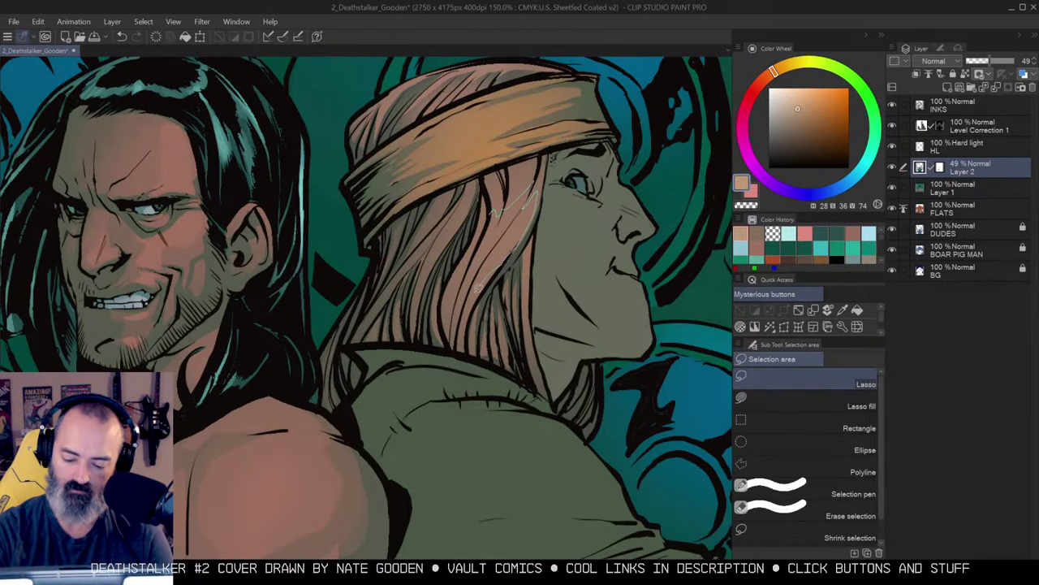
mouse_move(490, 230)
mouse_down()
mouse_move(470, 258)
mouse_move(447, 233)
mouse_move(458, 231)
mouse_move(422, 296)
mouse_move(423, 265)
mouse_move(445, 228)
mouse_move(424, 258)
mouse_move(441, 228)
mouse_up()
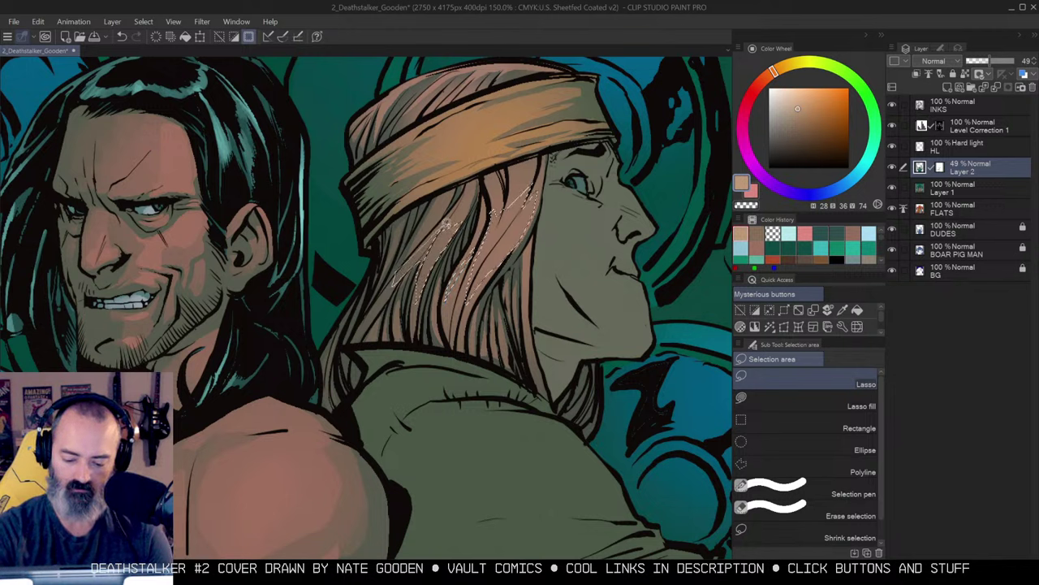
key(ctrl+d)
key(b)
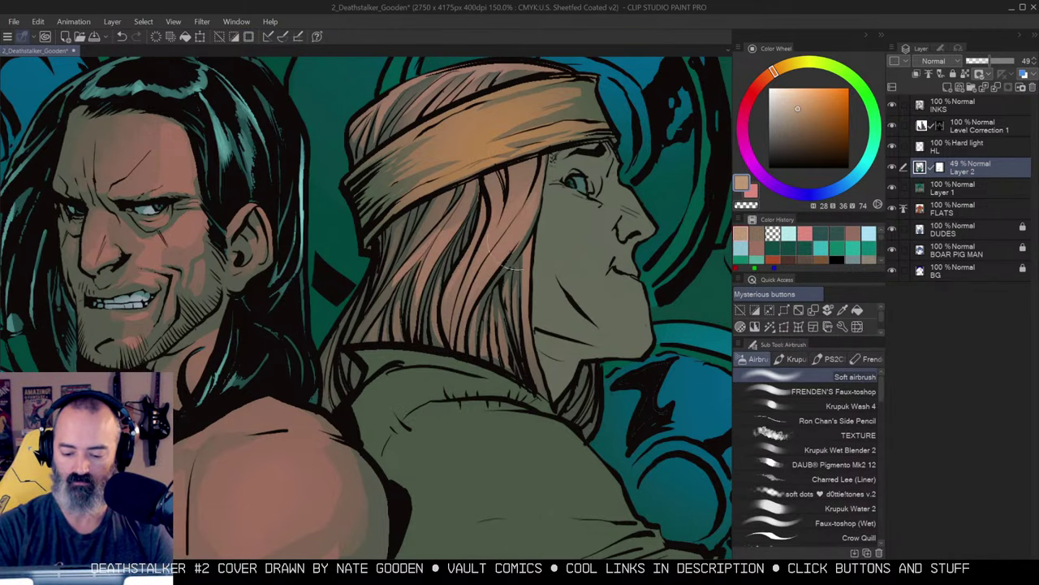
Choose a muted tan (36, 27, 68) and airbrush highlights over the selected hair streaks on the HL layer.
click(967, 147)
click(790, 113)
click(781, 67)
mouse_move(510, 214)
mouse_down()
mouse_move(432, 253)
mouse_move(451, 242)
mouse_up()
mouse_move(579, 169)
mouse_down()
mouse_move(310, 369)
mouse_move(381, 282)
mouse_up()
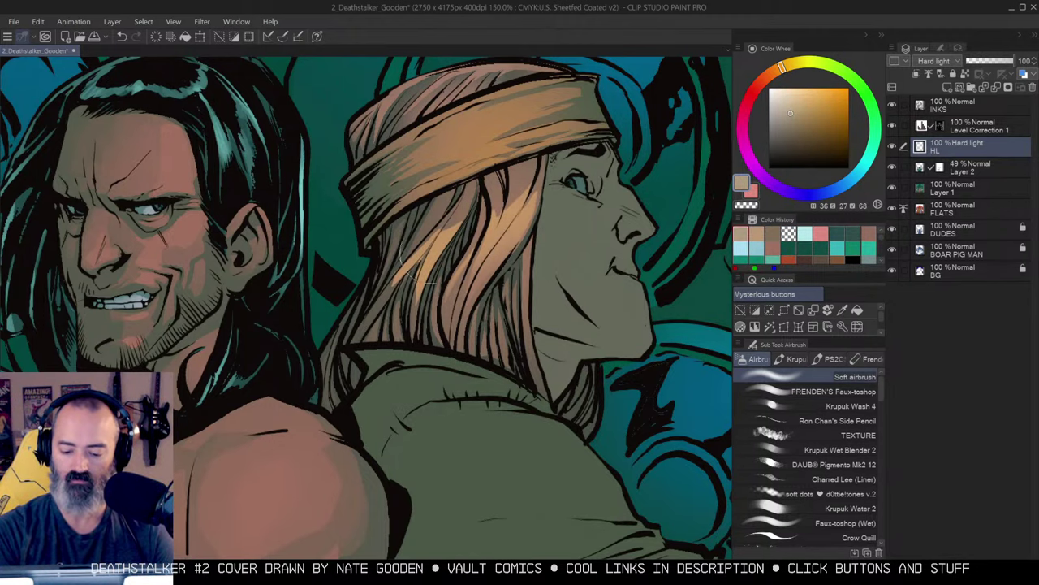
Select the lit strands above the headband and airbrush the same muted tan over them on the HL layer.
alt+click(591, 177)
alt+click(592, 177)
click(628, 165)
key(m)
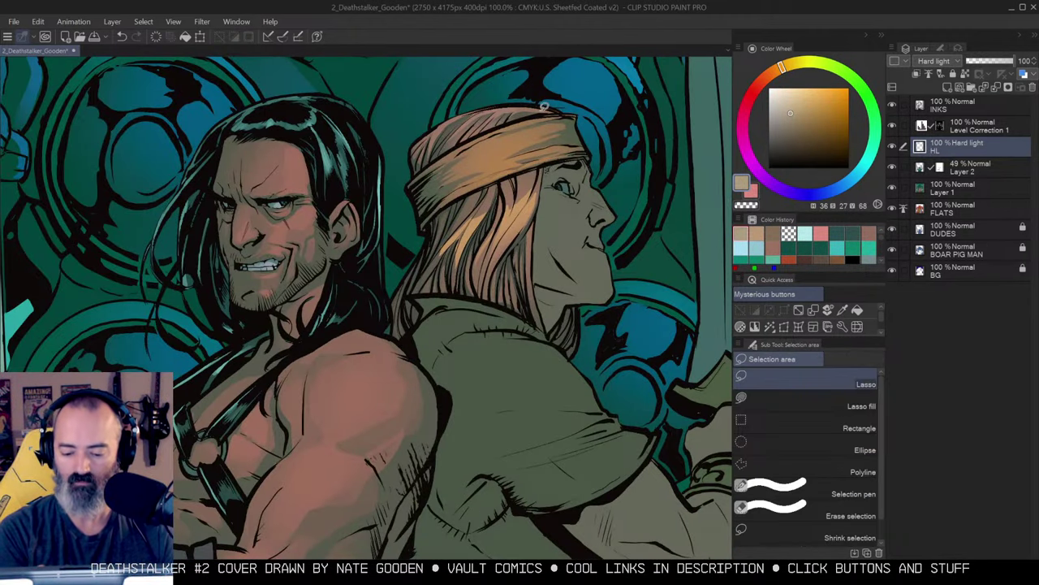
key(w)
key(b)
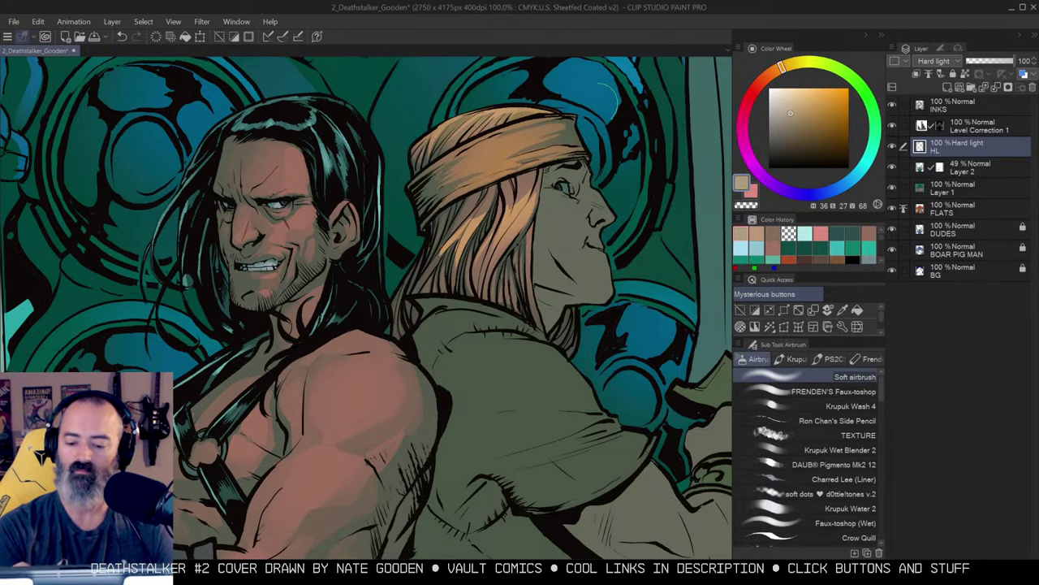
Lasso the lit planes of the second warrior's face, following the brow, eye, nose, cheek and jaw.
key(alt+space)
double_click(632, 159)
scroll(630, 195, right, 2)
key(m)
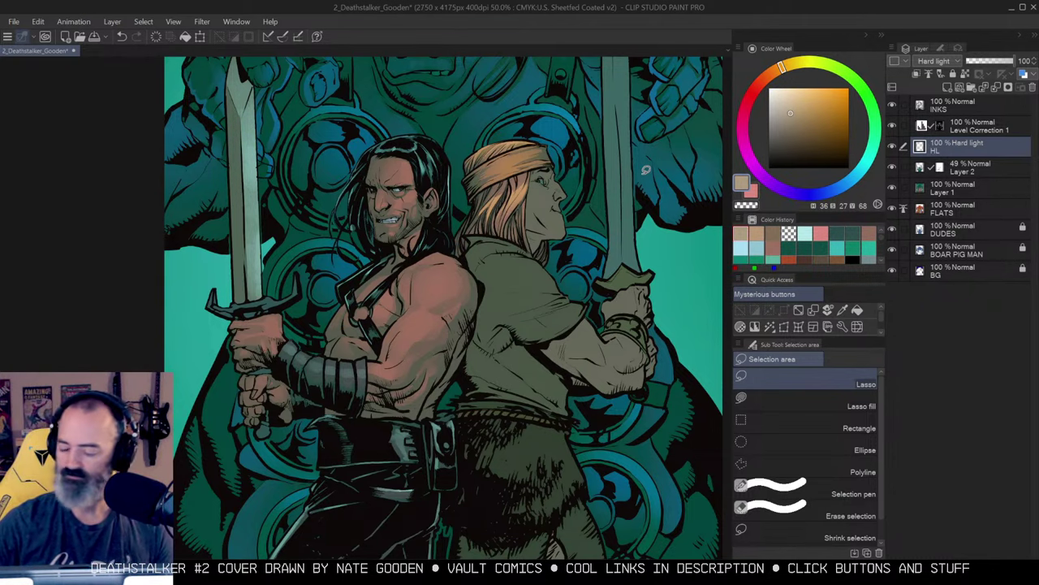
drag(581, 219, 596, 211)
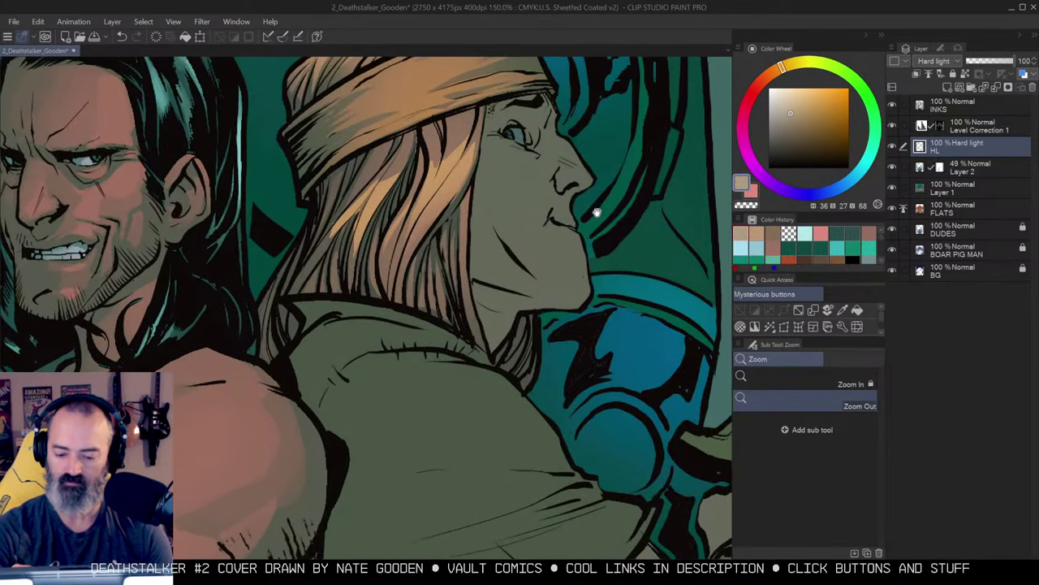
mouse_move(554, 58)
mouse_down()
mouse_move(552, 123)
mouse_move(513, 143)
mouse_move(516, 162)
mouse_move(553, 180)
mouse_move(572, 154)
mouse_move(598, 180)
mouse_move(606, 200)
mouse_move(571, 213)
mouse_move(566, 202)
mouse_move(562, 238)
mouse_move(598, 263)
mouse_move(609, 303)
mouse_move(555, 302)
mouse_up()
drag(490, 223, 491, 108)
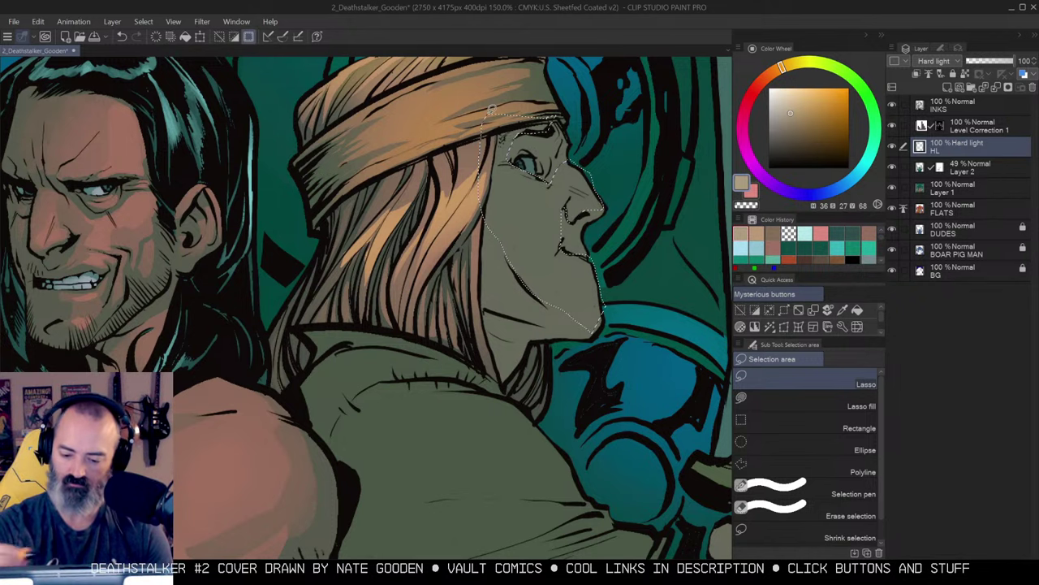
mouse_move(489, 223)
mouse_down()
mouse_move(491, 288)
mouse_move(528, 319)
mouse_up()
drag(522, 237, 518, 238)
Refine the face selection around the nose, mouth, cheek and chin, checking it in Quick Mask.
key(q)
key(q)
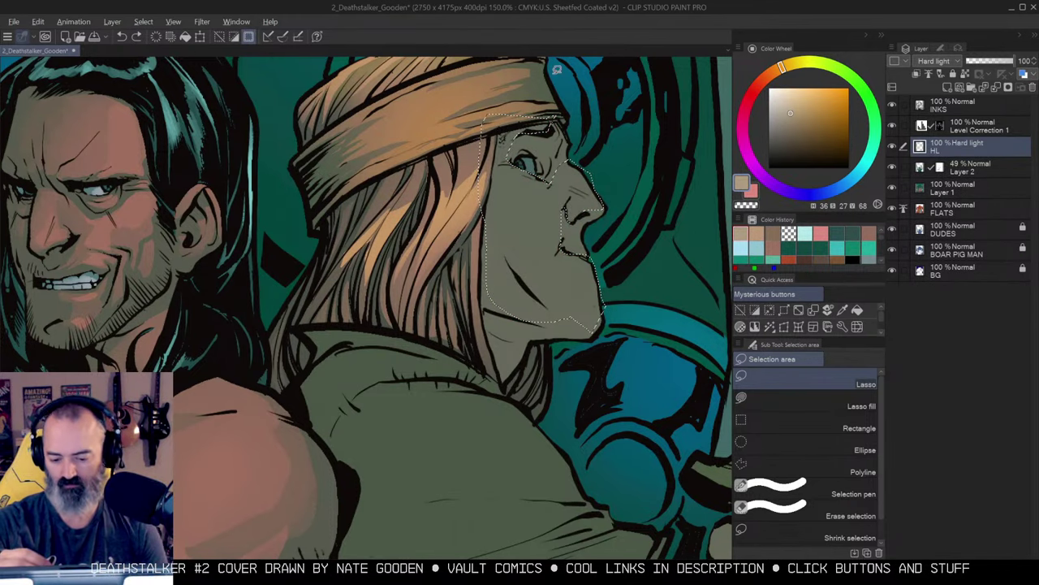
key(q)
key(q)
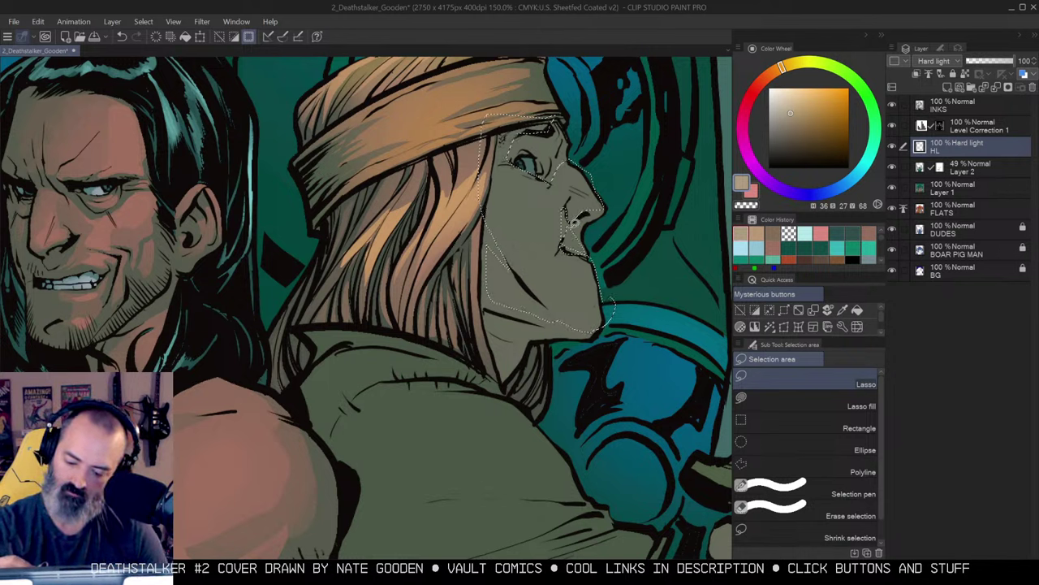
key(ctrl+m)
key(ctrl+m)
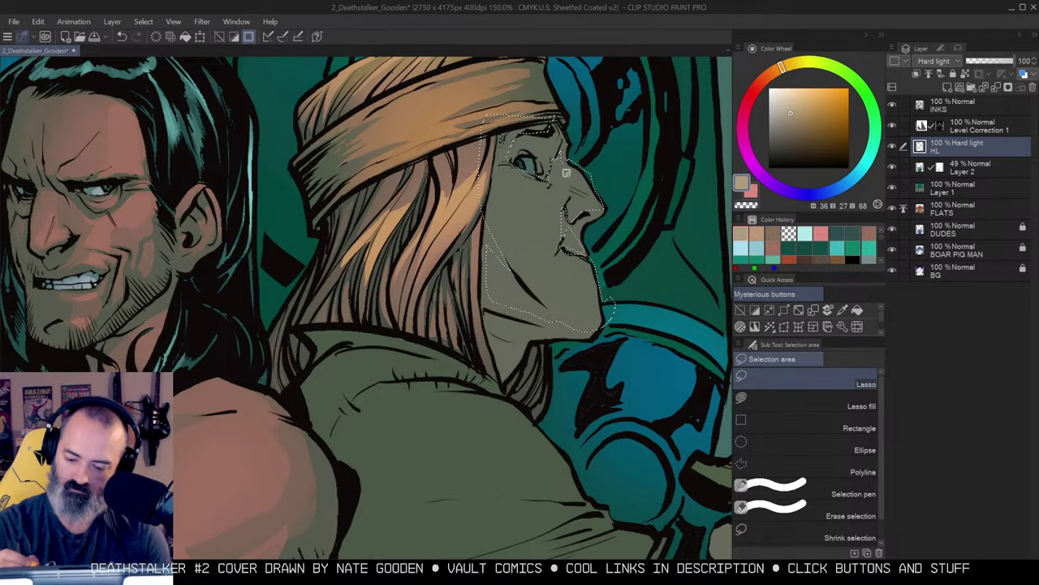
key(ctrl+m)
key(ctrl+m)
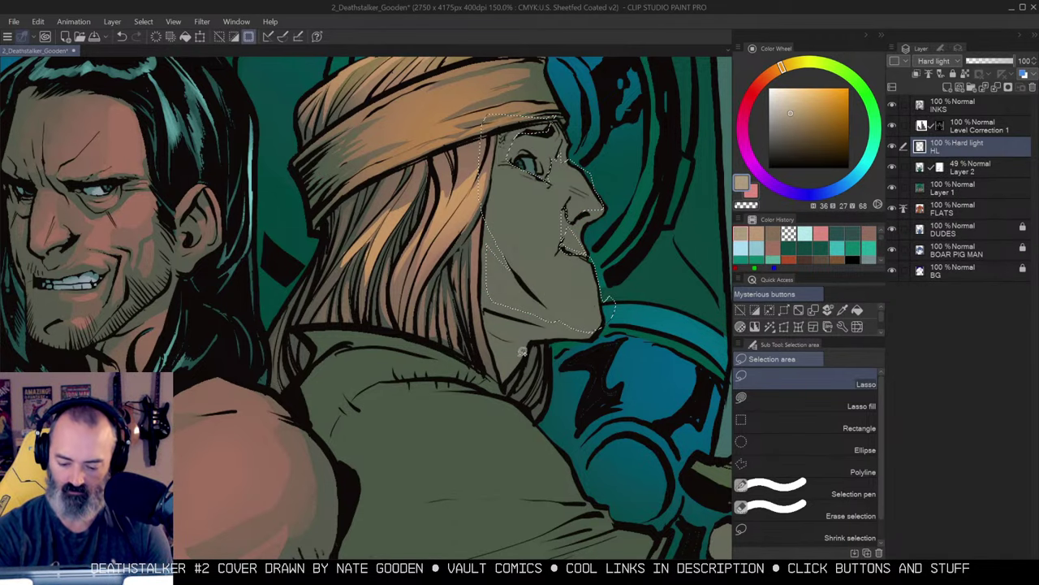
Add the lit part of the neck to the face selection and limit the selection to the skin.
alt+click(546, 346)
key(w)
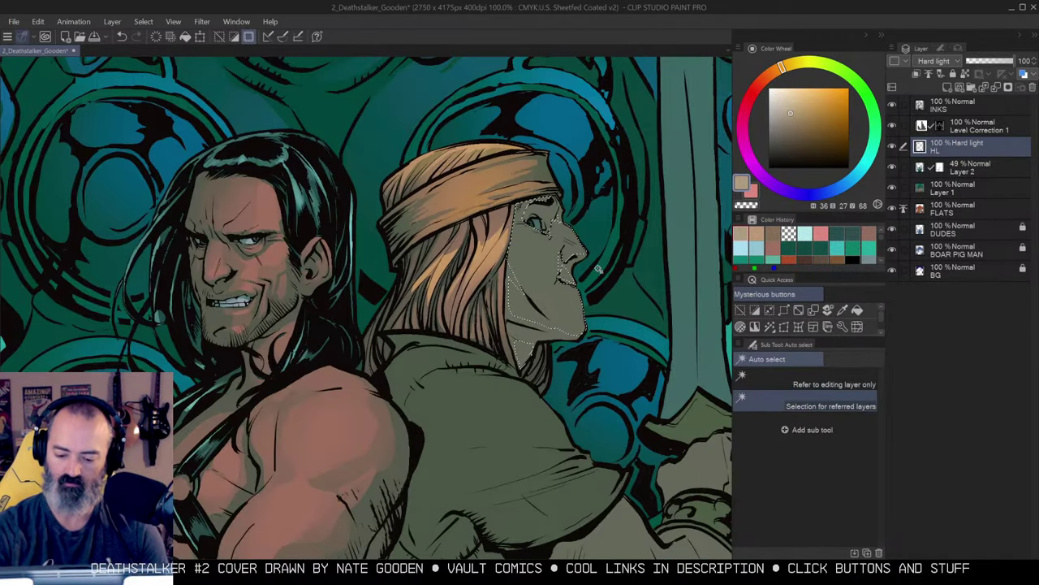
drag(553, 343, 530, 339)
key(ctrl+d)
Airbrush transparency on Layer 2's mask with an enlarged Soft airbrush to light the selected face and neck.
click(967, 167)
key(b)
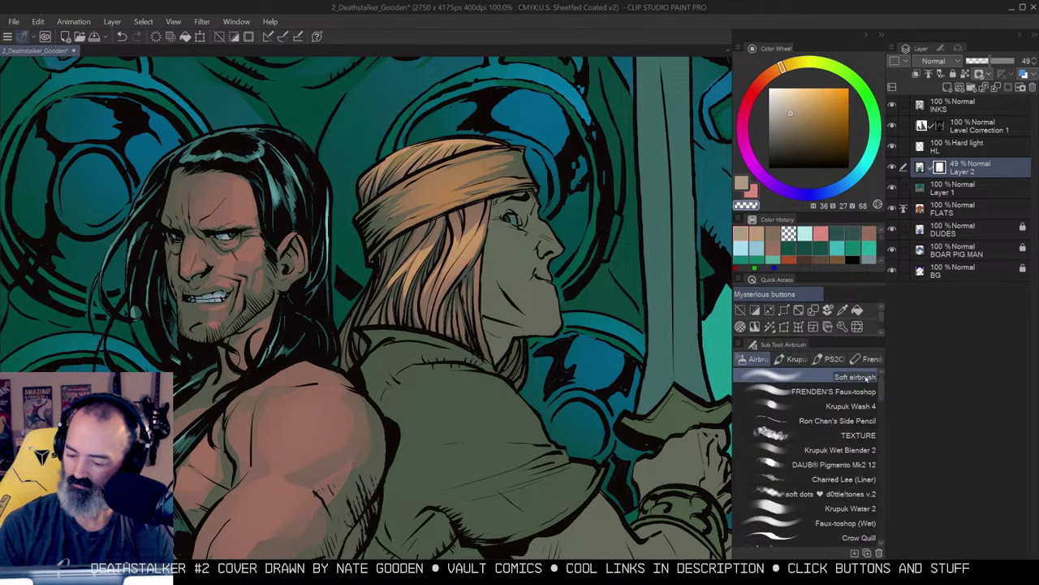
key(])
key(])
key(])
key(])
key(])
key(])
drag(523, 283, 541, 219)
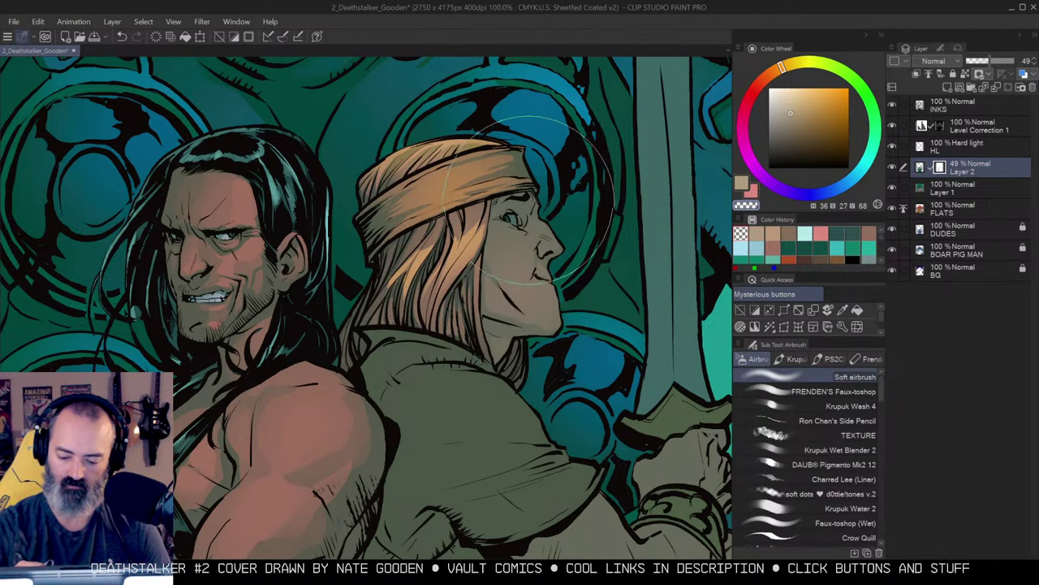
key([)
drag(531, 262, 539, 203)
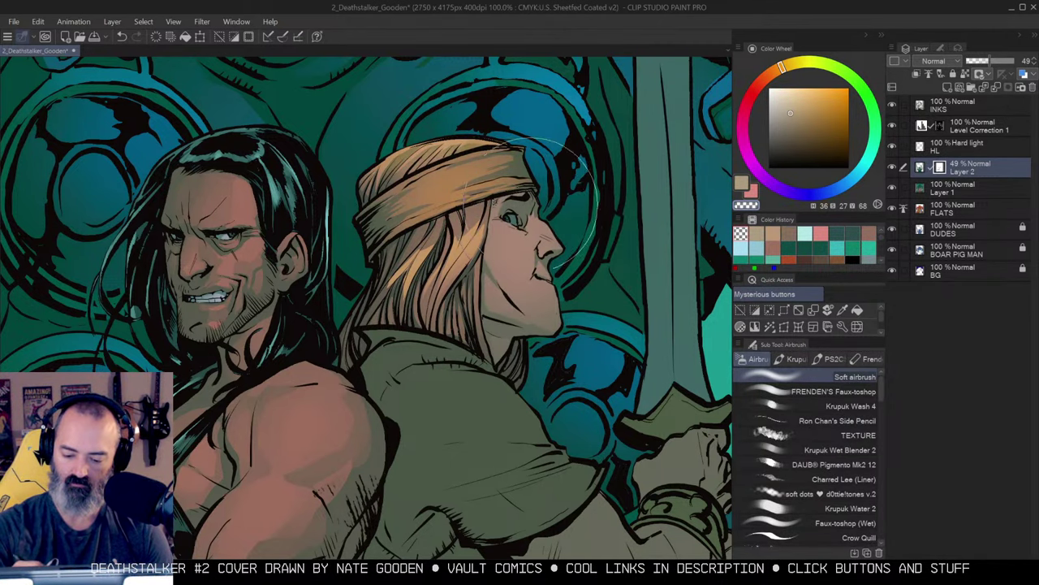
alt+click(573, 177)
alt+click(573, 177)
ctrl+click(561, 218)
ctrl+click(568, 207)
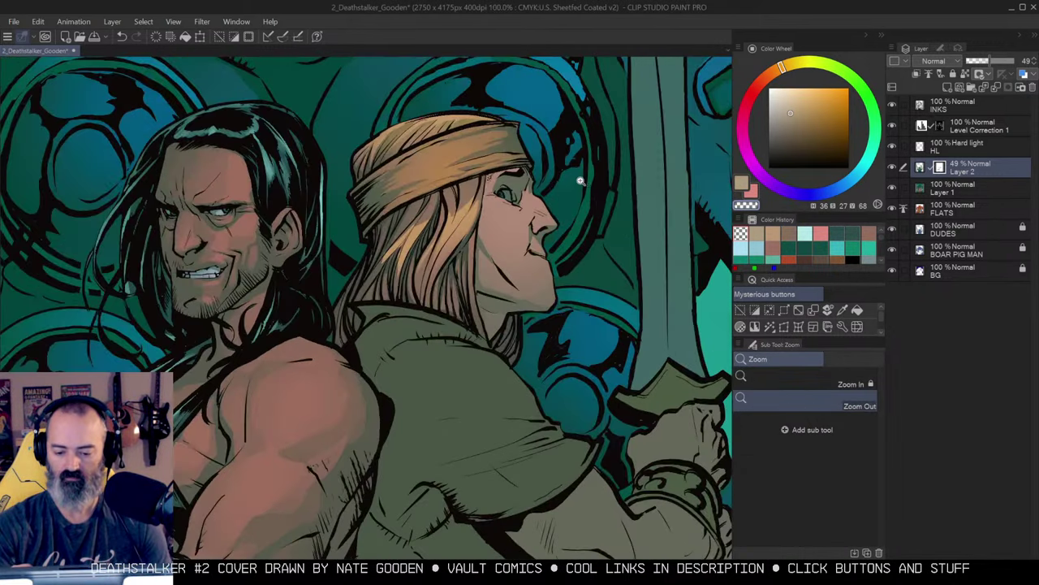
Select the white of the second warrior's eye and airbrush transparency on Layer 2's mask to light it.
ctrl+click(578, 193)
click(463, 202)
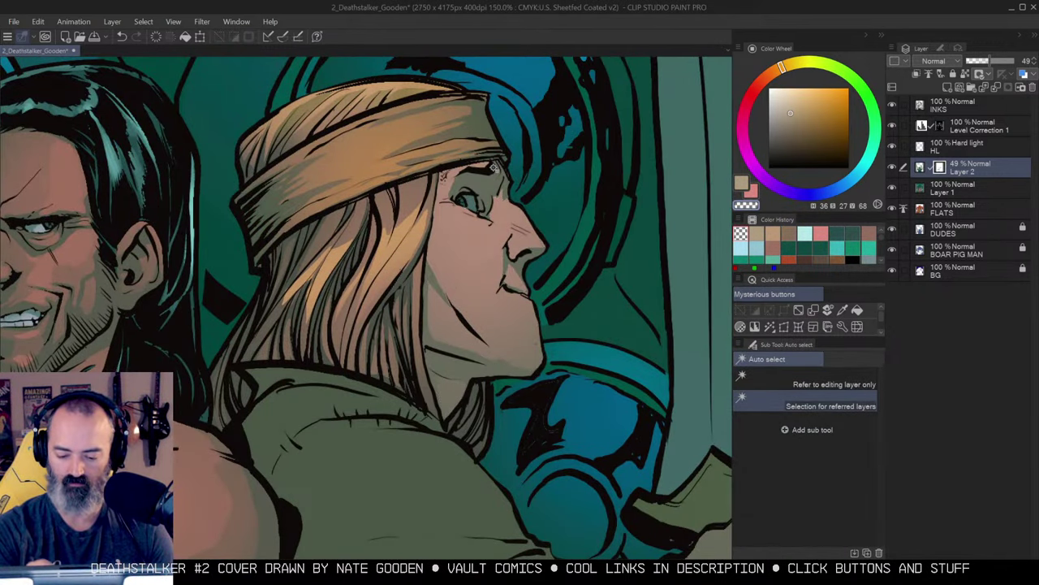
key(ctrl+d)
key(b)
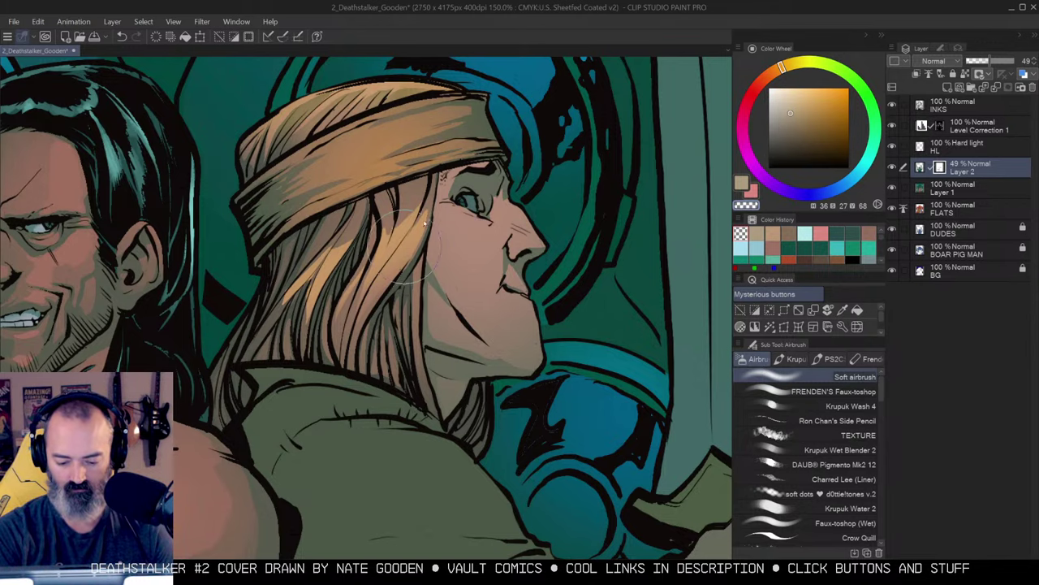
drag(463, 208, 463, 203)
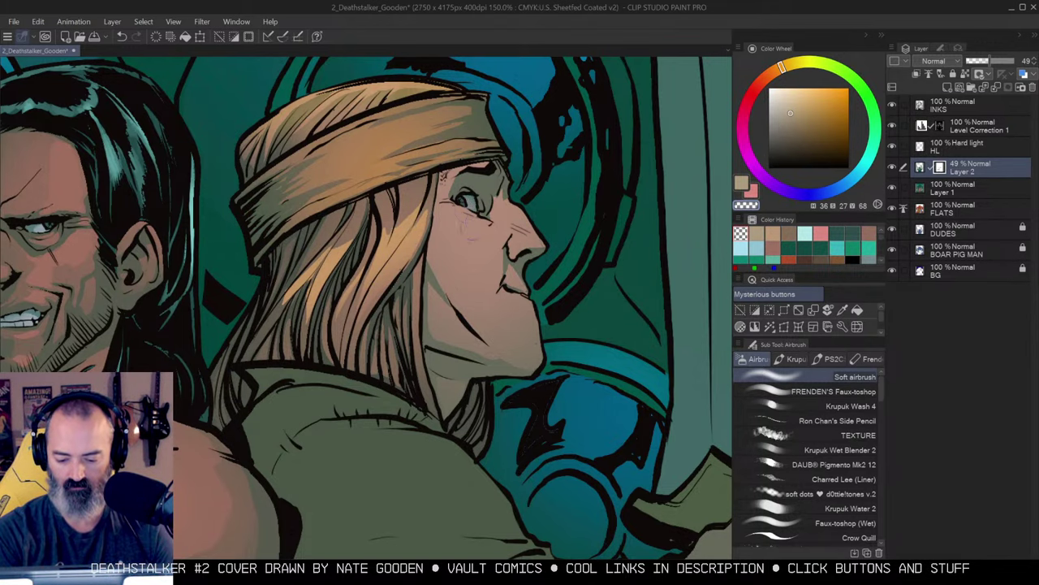
drag(559, 277, 580, 216)
alt+click(601, 195)
alt+click(601, 195)
alt+click(601, 195)
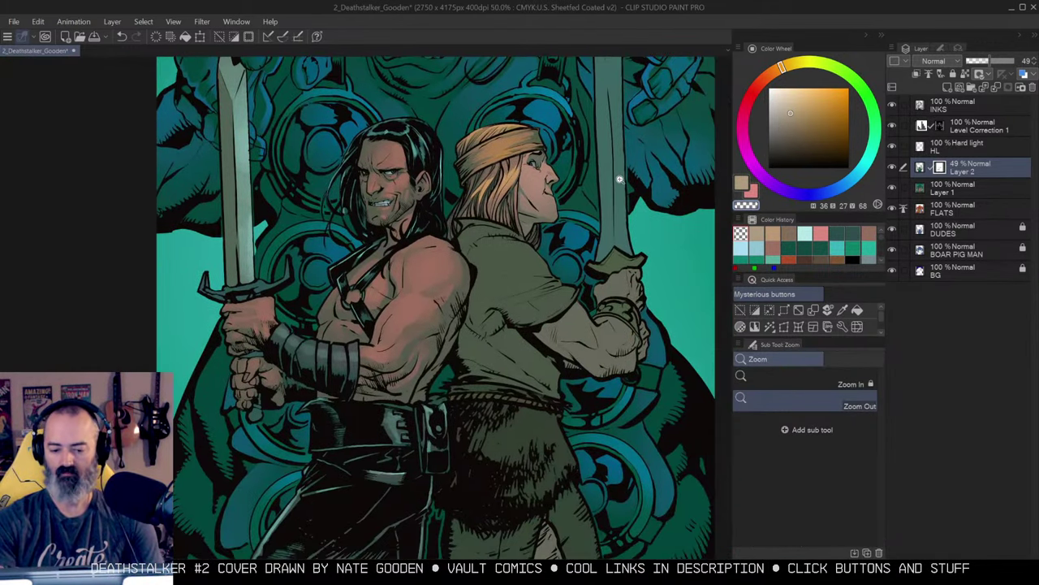
key(w)
click(530, 264)
key(slash)
click(573, 252)
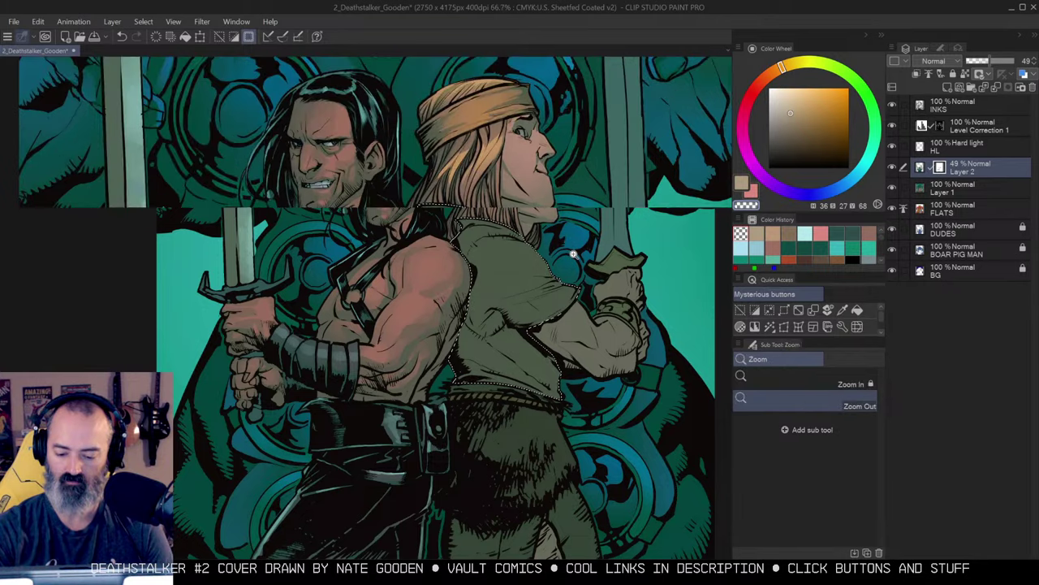
click(580, 225)
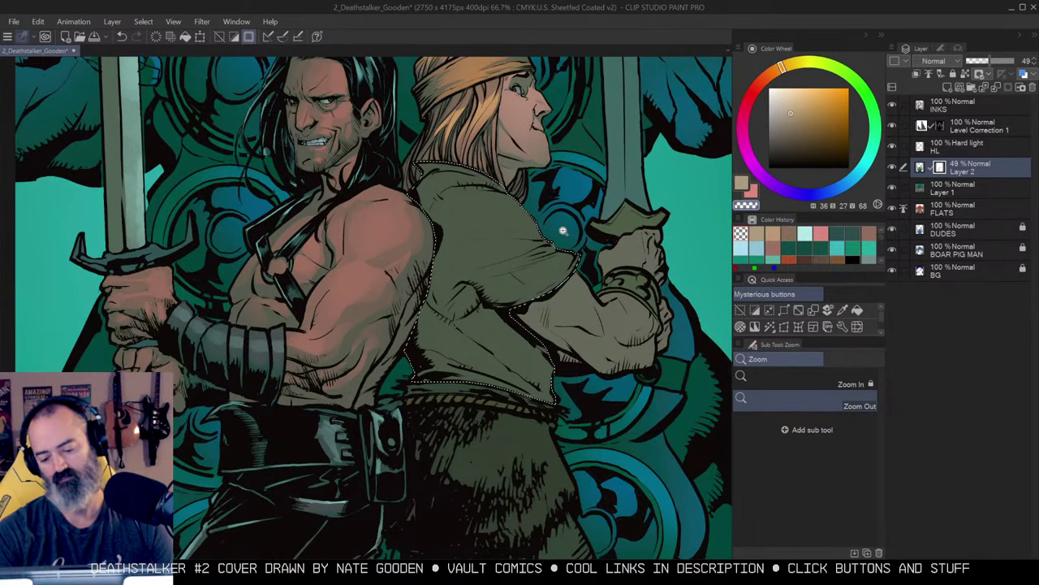
click(581, 222)
key(m)
key(ctrl+d)
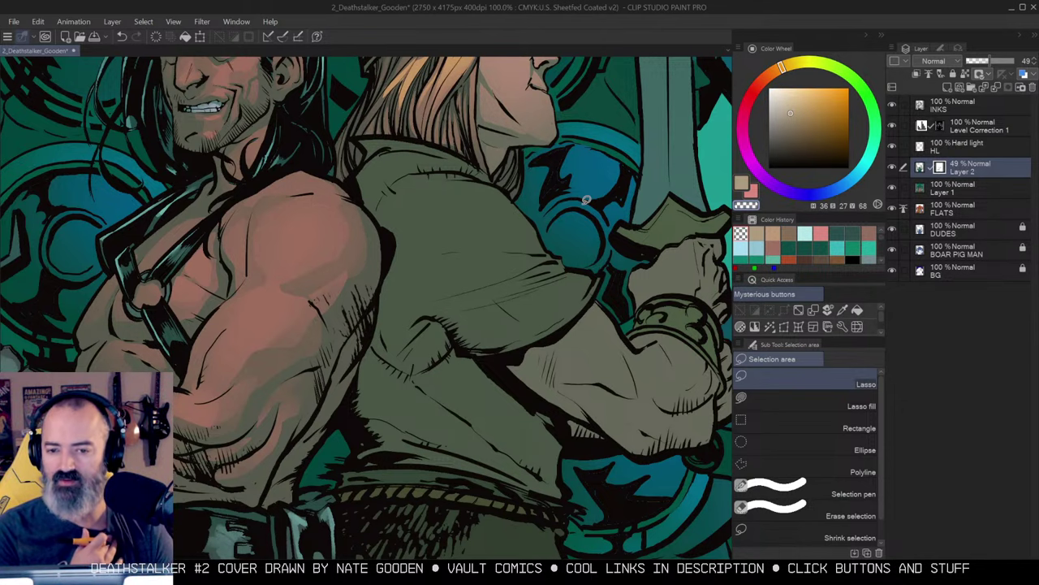
Lasso the lit planes of the second warrior's tunic across the collar, shoulder and sleeve.
alt+click(551, 178)
ctrl+click(512, 168)
drag(511, 164, 532, 211)
mouse_move(457, 188)
mouse_down()
mouse_move(392, 188)
mouse_move(495, 209)
mouse_move(429, 216)
mouse_move(424, 230)
mouse_move(494, 221)
mouse_move(533, 233)
mouse_move(506, 177)
mouse_move(485, 235)
mouse_move(450, 244)
mouse_move(433, 267)
mouse_move(440, 377)
mouse_move(457, 362)
mouse_move(597, 330)
mouse_move(506, 371)
mouse_move(510, 394)
mouse_move(543, 391)
mouse_move(637, 336)
mouse_move(650, 315)
mouse_move(552, 235)
mouse_up()
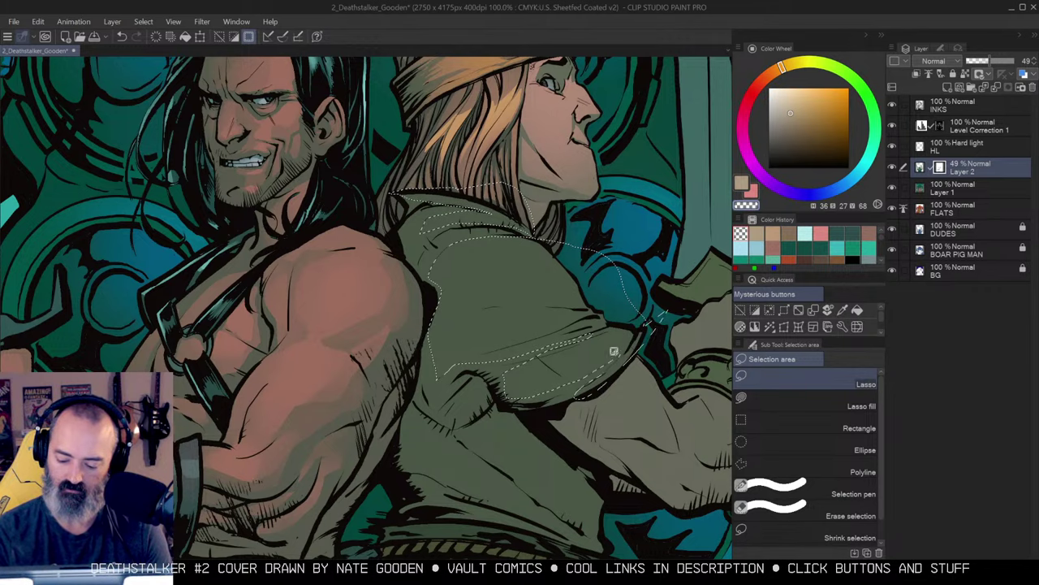
Carve the shadowed sleeve folds out of the tunic selection, checking its shape in Quick Mask.
key(ctrl+space)
click(556, 326)
key(m)
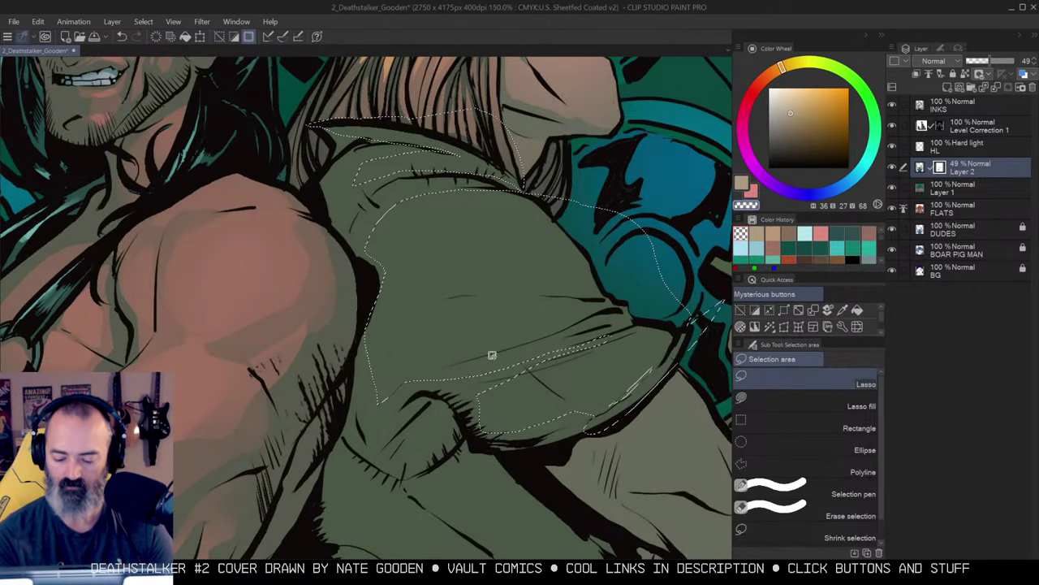
ctrl+click(531, 341)
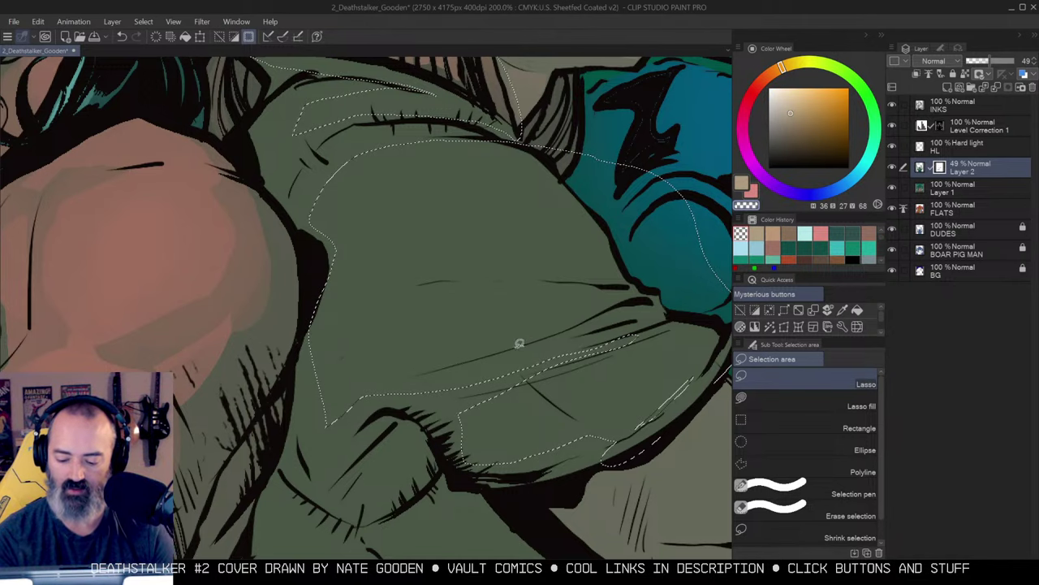
key(ctrl+m)
key(ctrl+m)
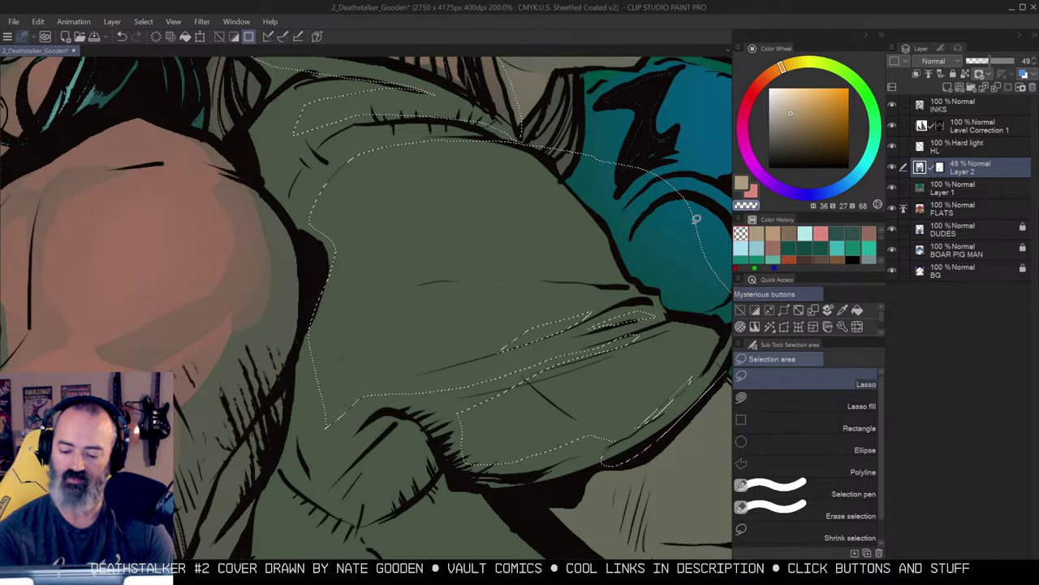
Extend the tunic selection along the back of the shoulder and below the collar, checking it in Quick Mask.
mouse_move(607, 284)
mouse_down()
mouse_move(558, 258)
mouse_move(580, 248)
mouse_up()
alt+click(556, 257)
alt+click(591, 252)
drag(419, 254, 444, 313)
key(alt+Delete)
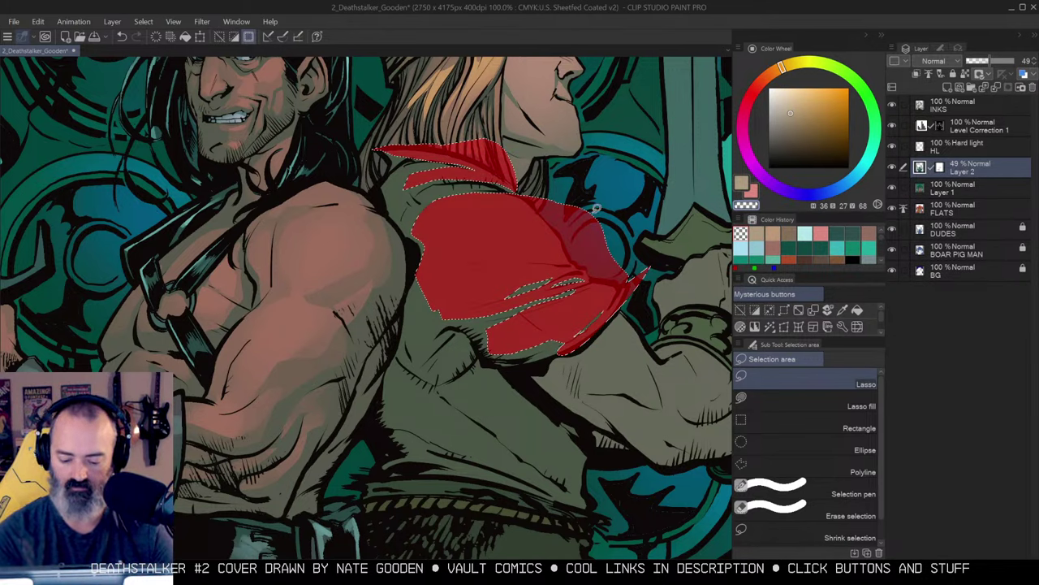
key(ctrl+m)
key(ctrl+m)
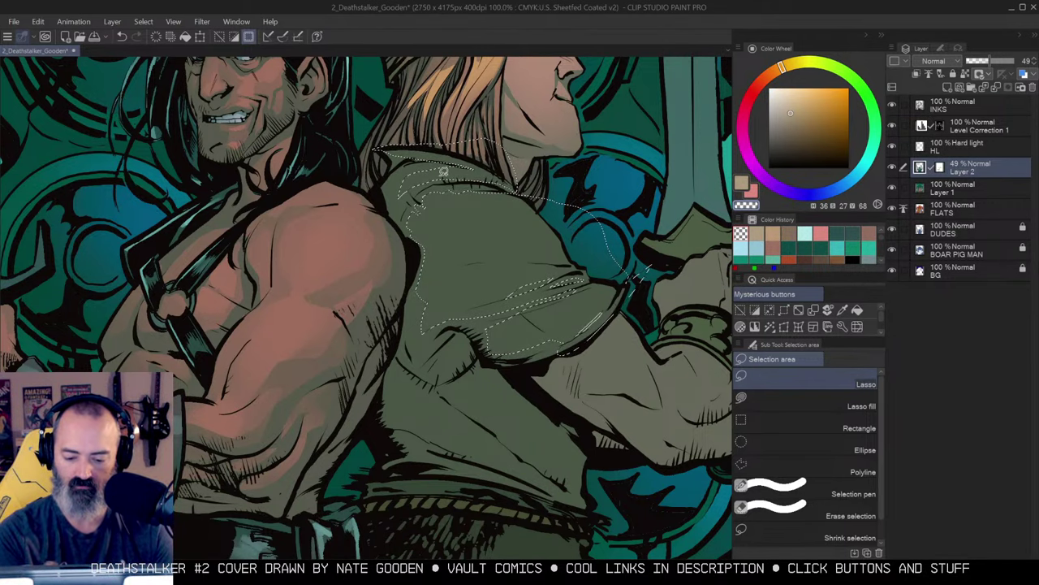
Add the lit folds under the sleeve and along the tunic's waist to the selection, checking them in Quick Mask.
drag(524, 255, 501, 196)
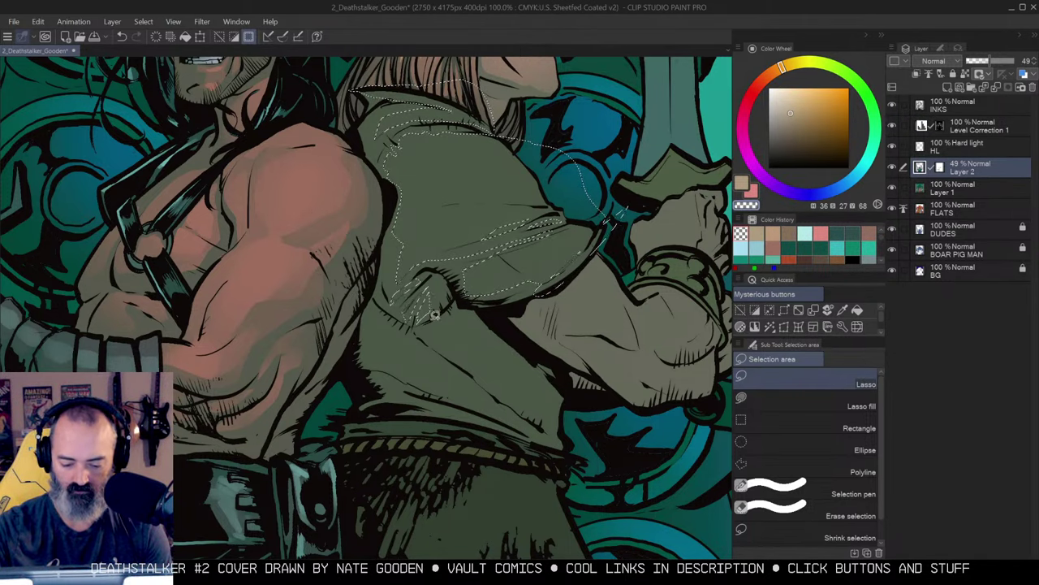
mouse_move(445, 320)
mouse_down()
mouse_move(391, 326)
mouse_move(408, 376)
mouse_move(452, 391)
mouse_move(461, 377)
mouse_move(439, 336)
mouse_move(422, 386)
mouse_move(398, 376)
mouse_move(415, 392)
mouse_move(407, 397)
mouse_move(488, 419)
mouse_move(389, 391)
mouse_move(517, 394)
mouse_move(453, 409)
mouse_move(480, 415)
mouse_move(443, 423)
mouse_move(430, 321)
mouse_up()
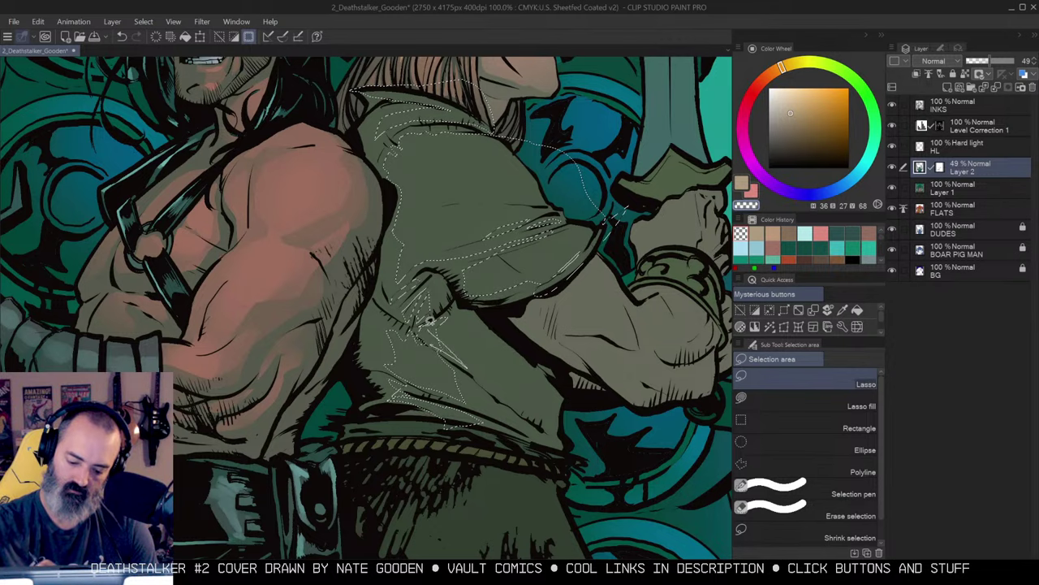
key(alt+space)
click(590, 295)
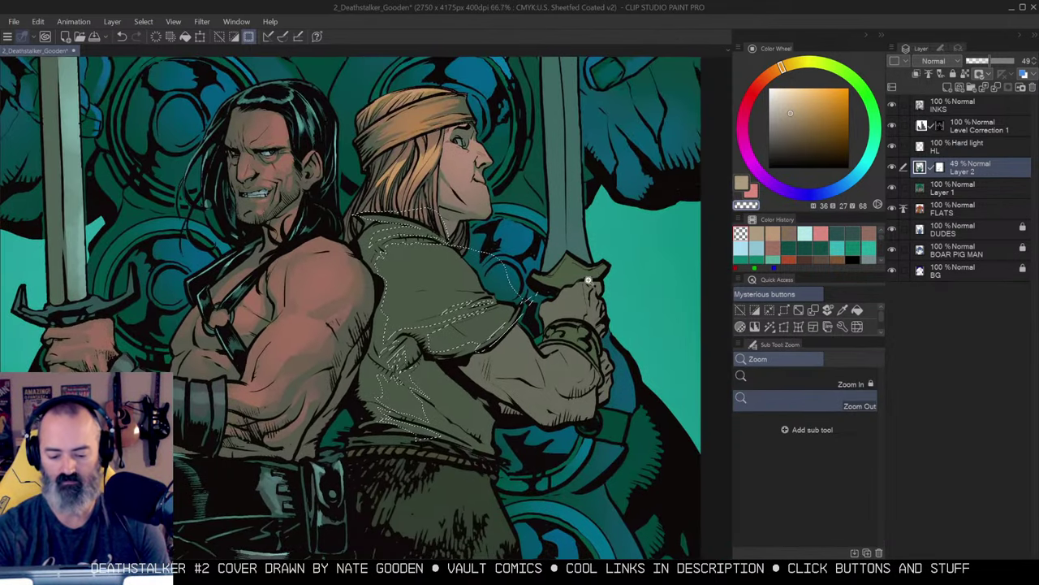
key(ctrl+m)
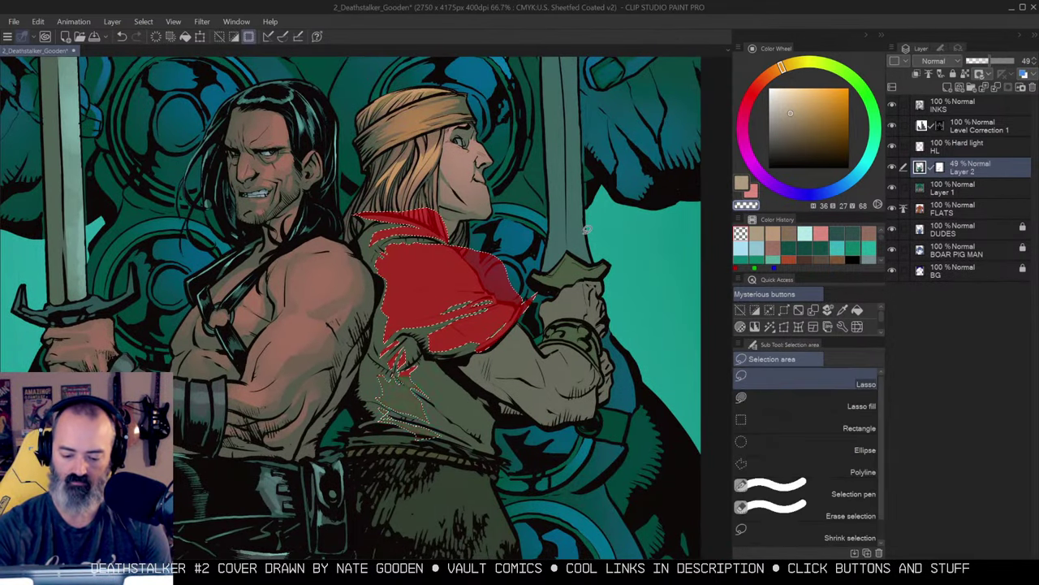
key(ctrl+m)
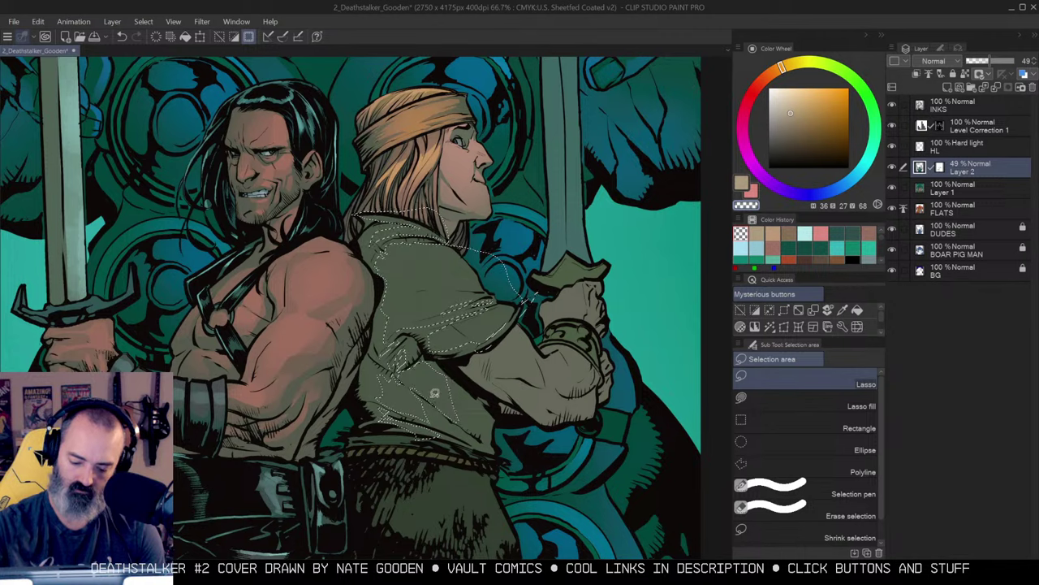
key(ctrl+m)
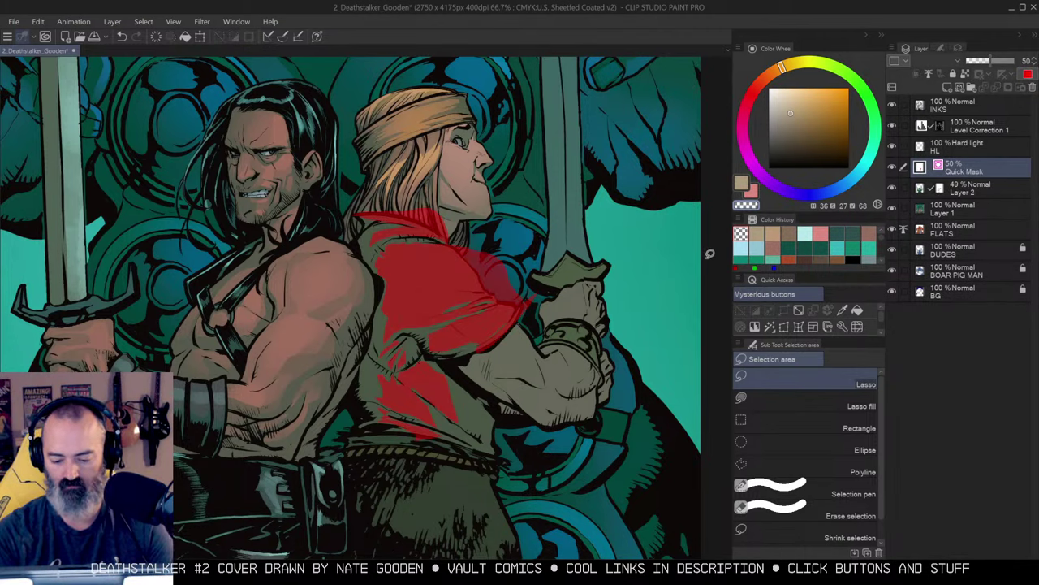
key(ctrl+m)
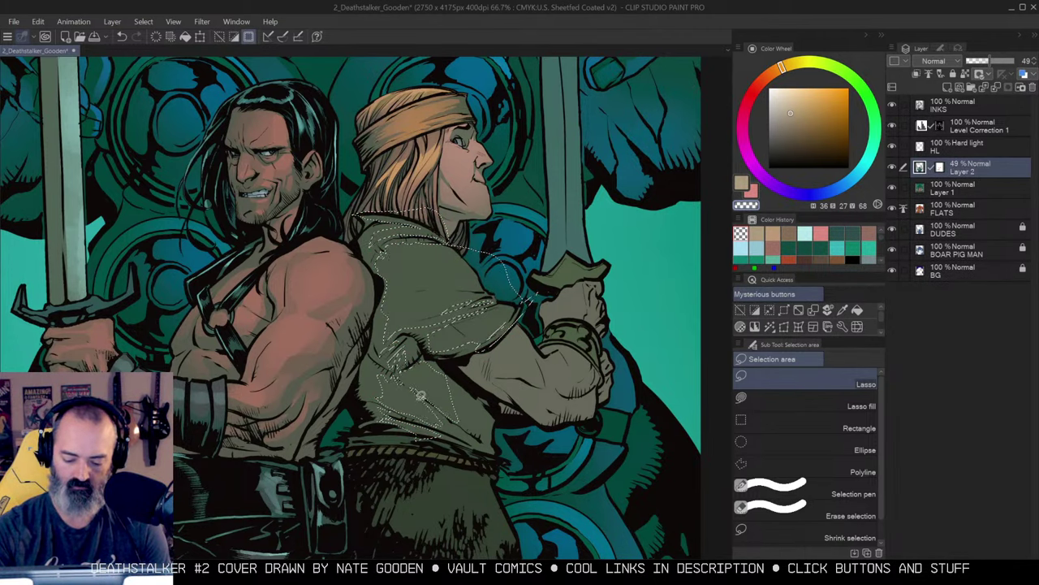
Limit the selection to the tunic, hide its outline and paint transparency on Layer 2 with Krupuk Wash 4 to light the cloth.
key(w)
key(ctrl+h)
key(b)
click(873, 406)
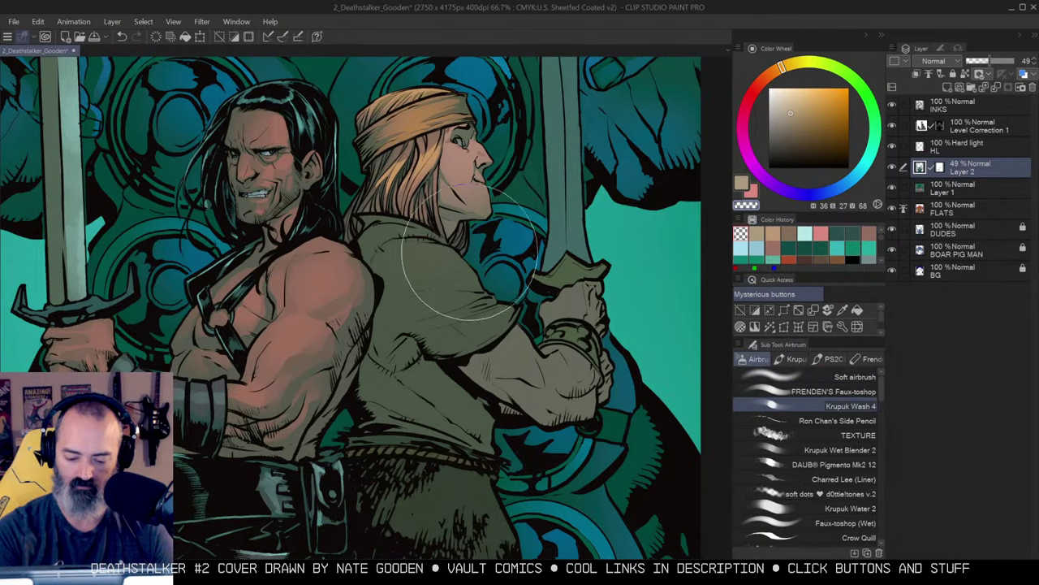
mouse_move(406, 293)
mouse_down()
mouse_move(488, 298)
mouse_move(502, 315)
mouse_move(395, 295)
mouse_up()
key([)
key([)
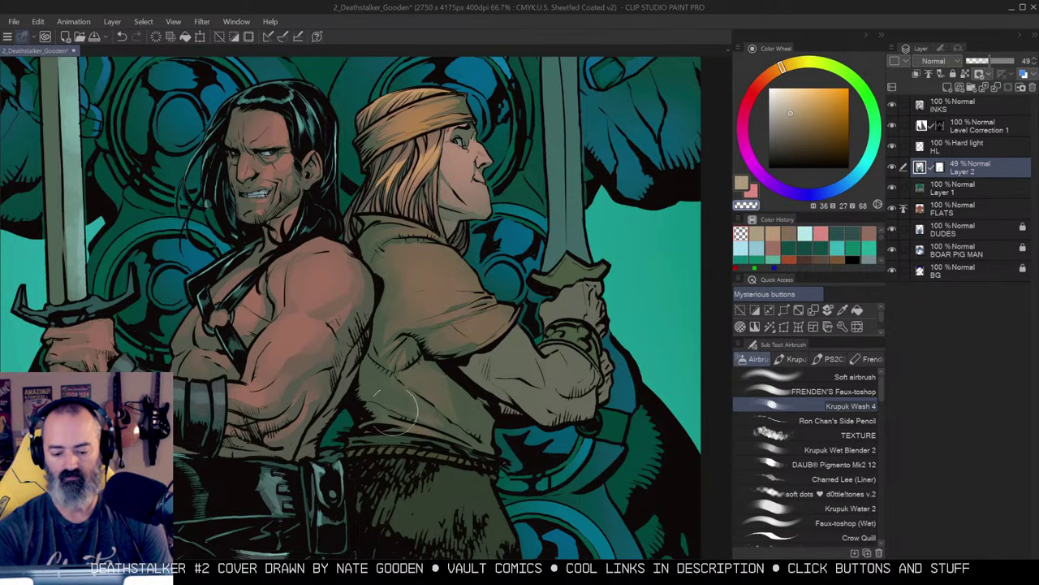
key(alt+space)
click(499, 311)
drag(551, 268, 607, 234)
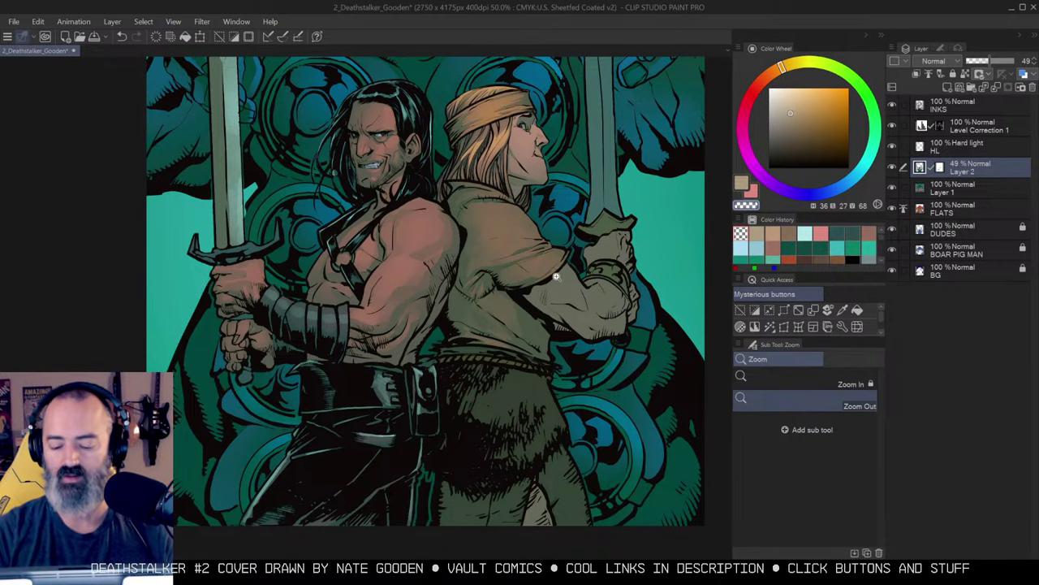
Lasso the lit planes of the second warrior's upper arm and forearm, checking the selection in Quick Mask.
ctrl+click(490, 239)
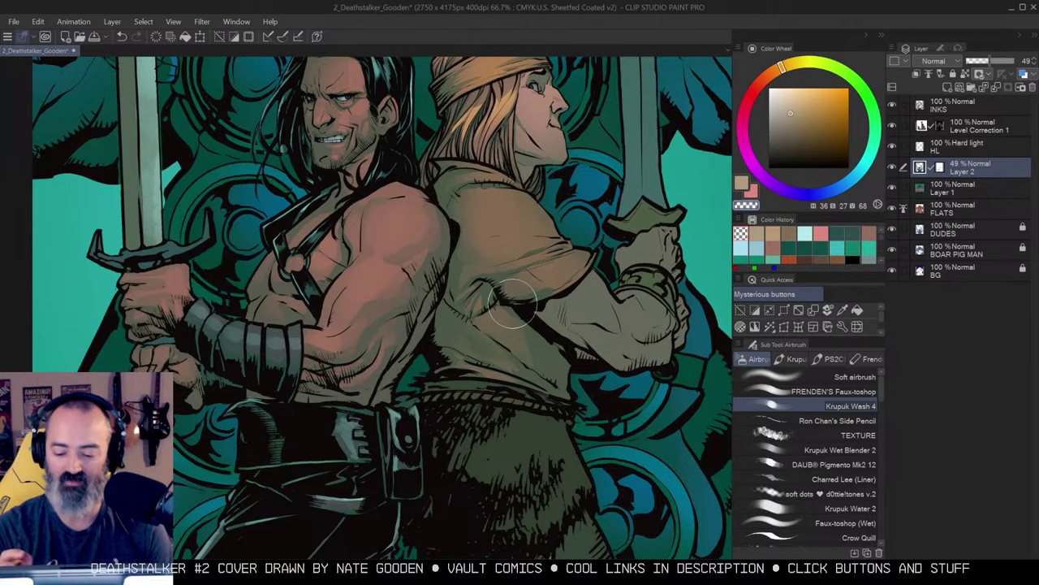
alt+click(527, 242)
scroll(531, 255, up, 1)
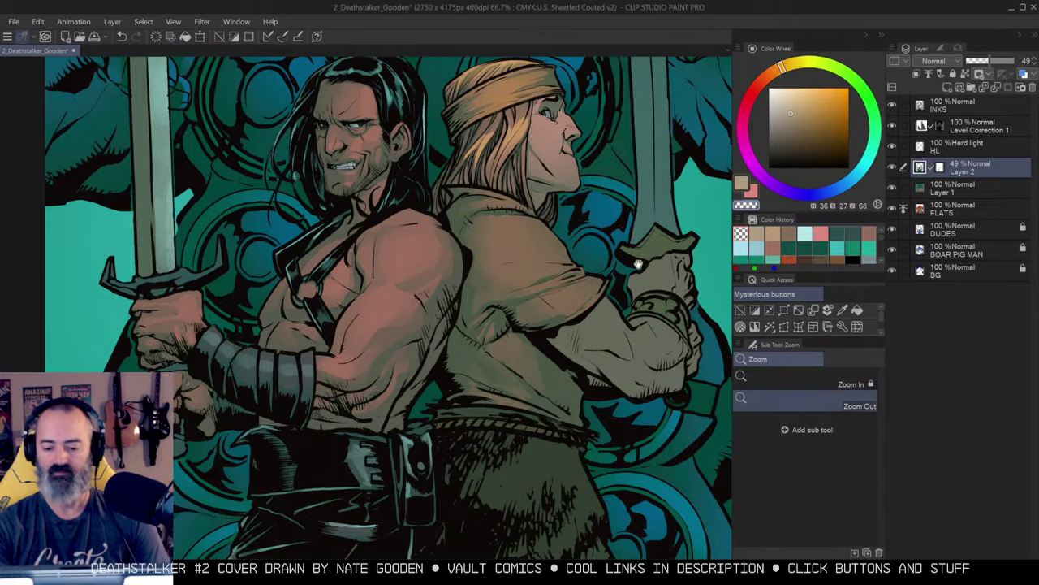
scroll(634, 260, up, 2)
drag(592, 300, 600, 279)
key(m)
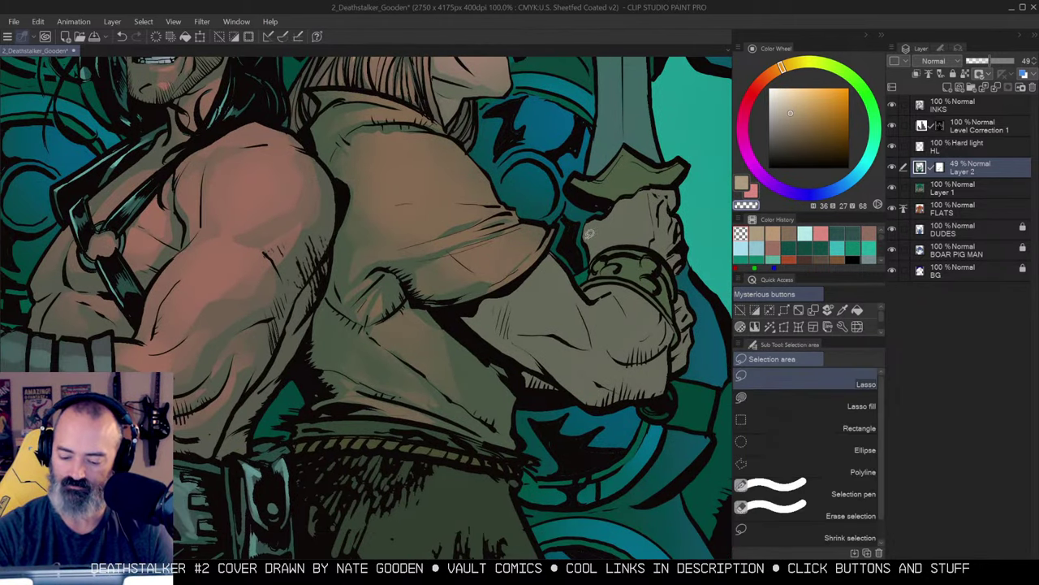
mouse_move(544, 260)
mouse_down()
mouse_move(484, 295)
mouse_move(508, 321)
mouse_move(538, 326)
mouse_up()
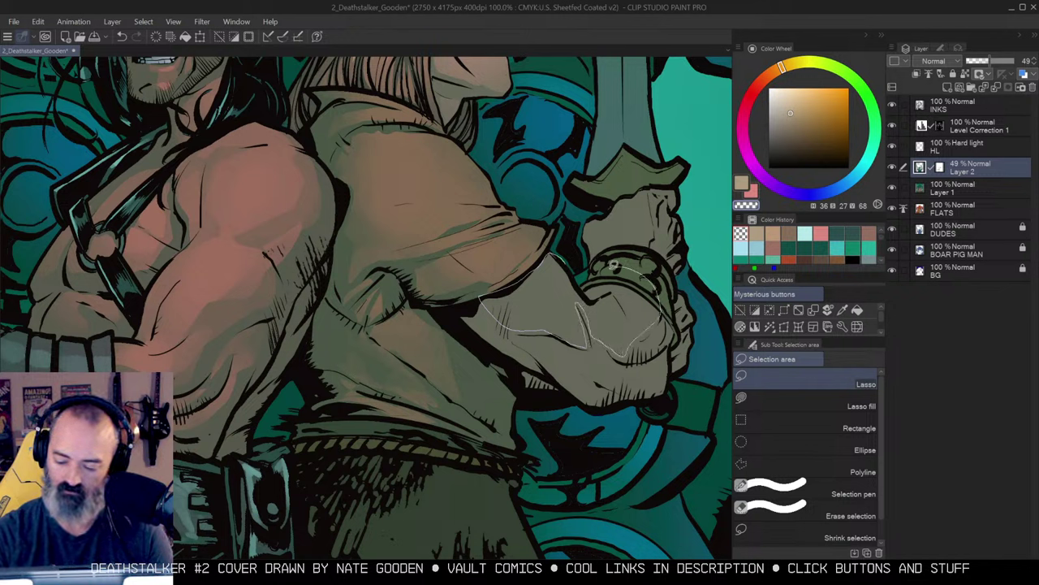
drag(613, 286, 641, 268)
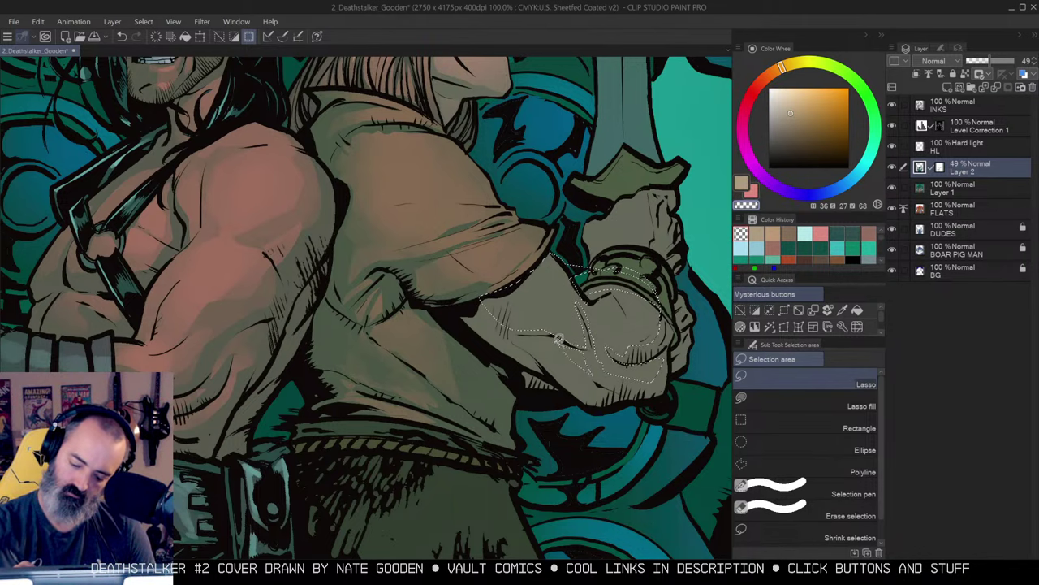
key(ctrl+m)
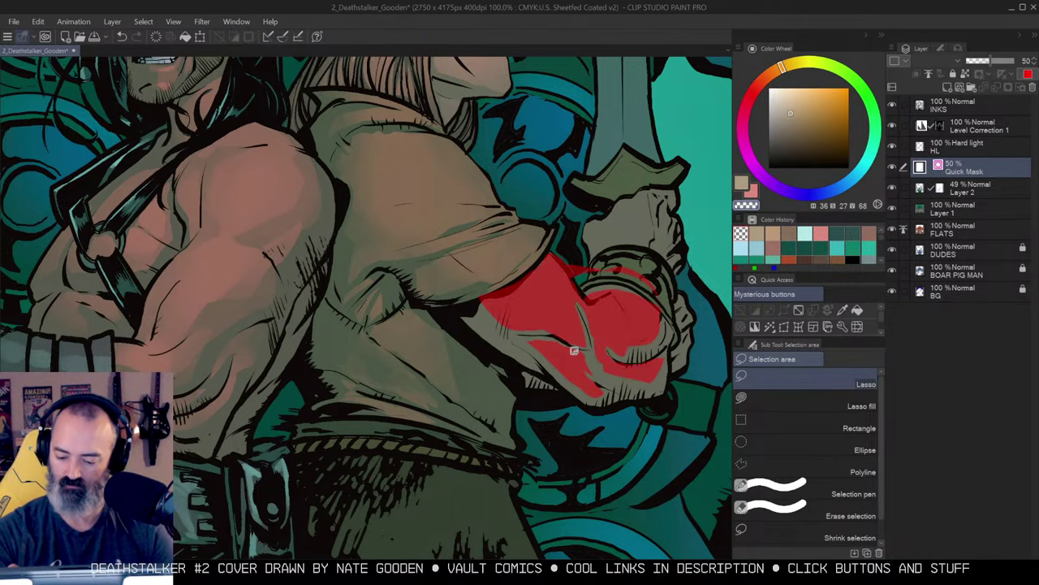
key(ctrl+m)
Limit the arm selection to the skin and add the lit part of the hand gripping the sword.
key(w)
alt+click(611, 306)
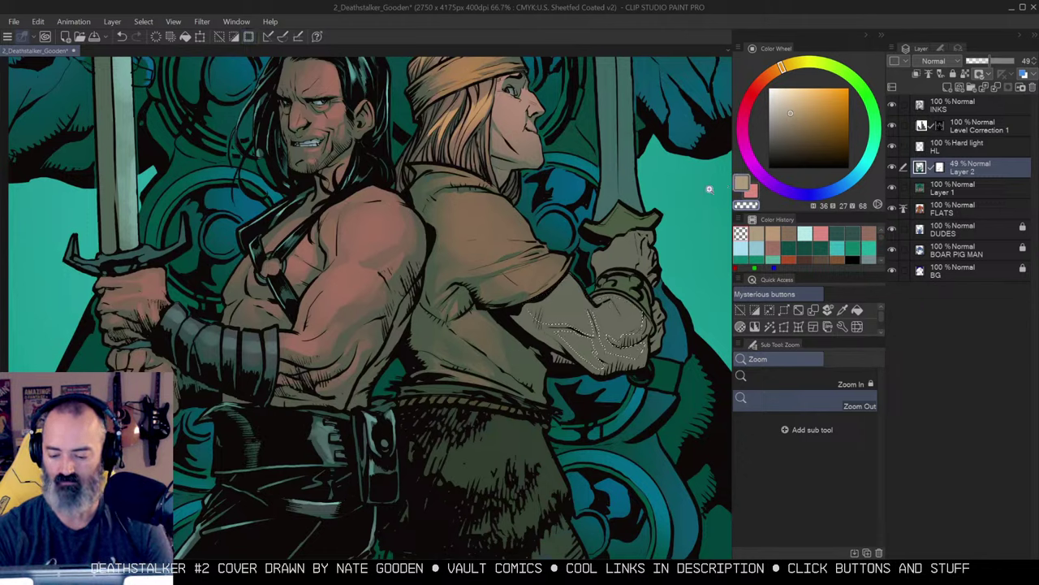
mouse_move(596, 244)
mouse_down()
mouse_move(642, 221)
mouse_move(662, 227)
mouse_move(644, 259)
mouse_move(601, 248)
mouse_up()
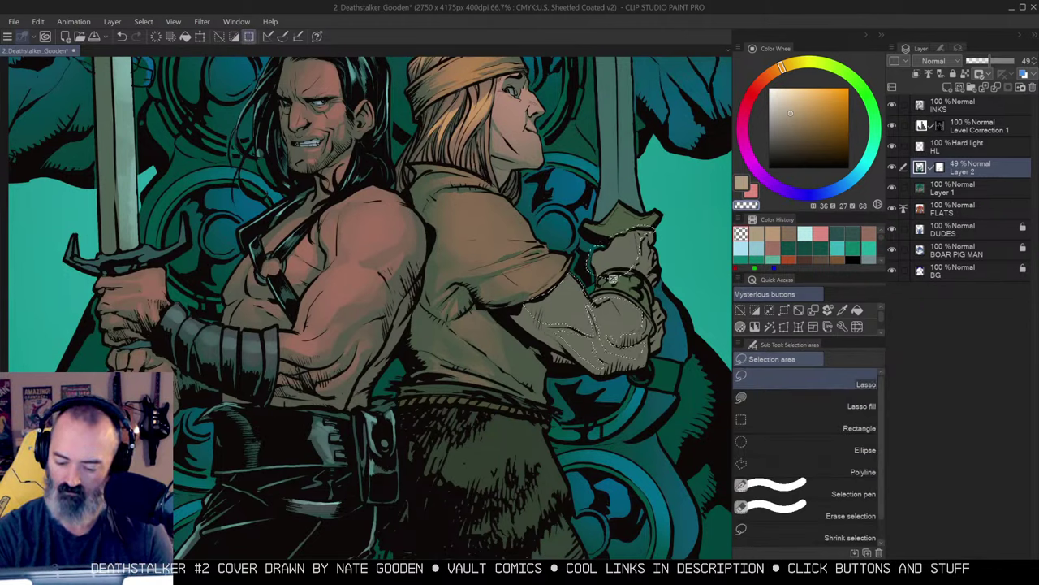
Try lighting the second warrior's arm and hand on Layer 2 with the Soft airbrush, and undo back to the visible arm selection.
key(w)
key(ctrl+d)
scroll(641, 175, down, 1)
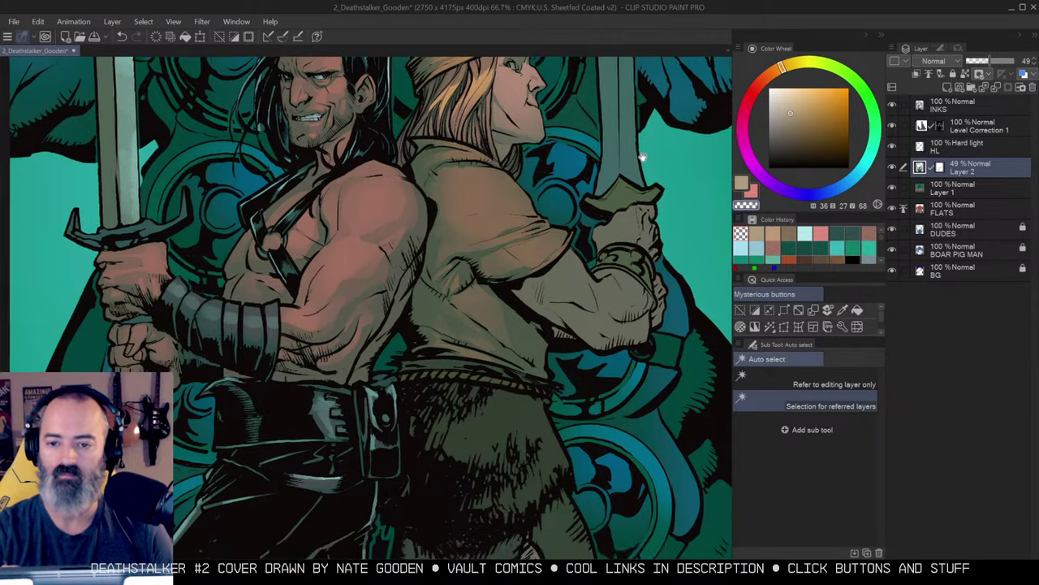
key(b)
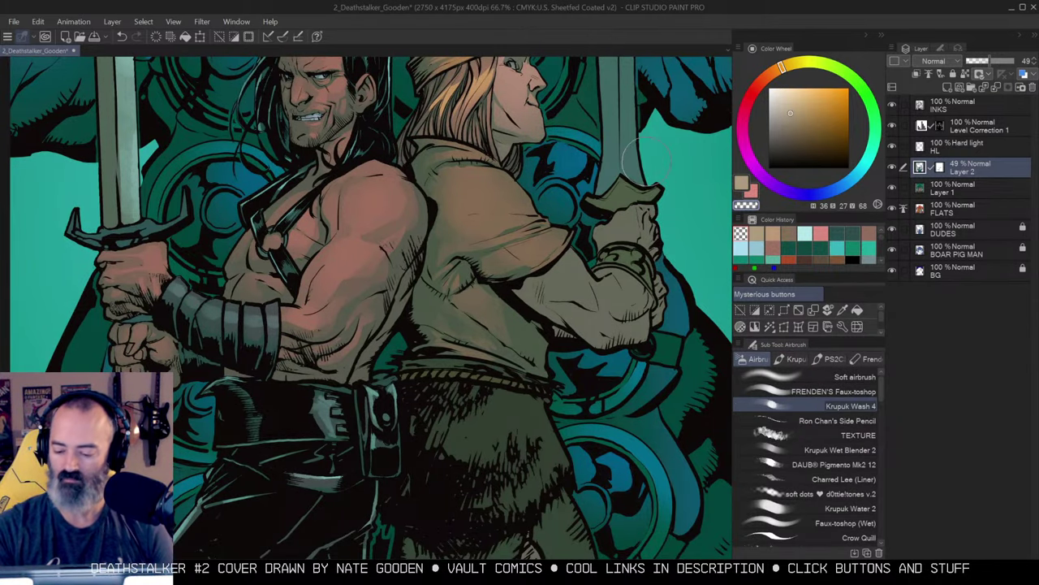
click(849, 378)
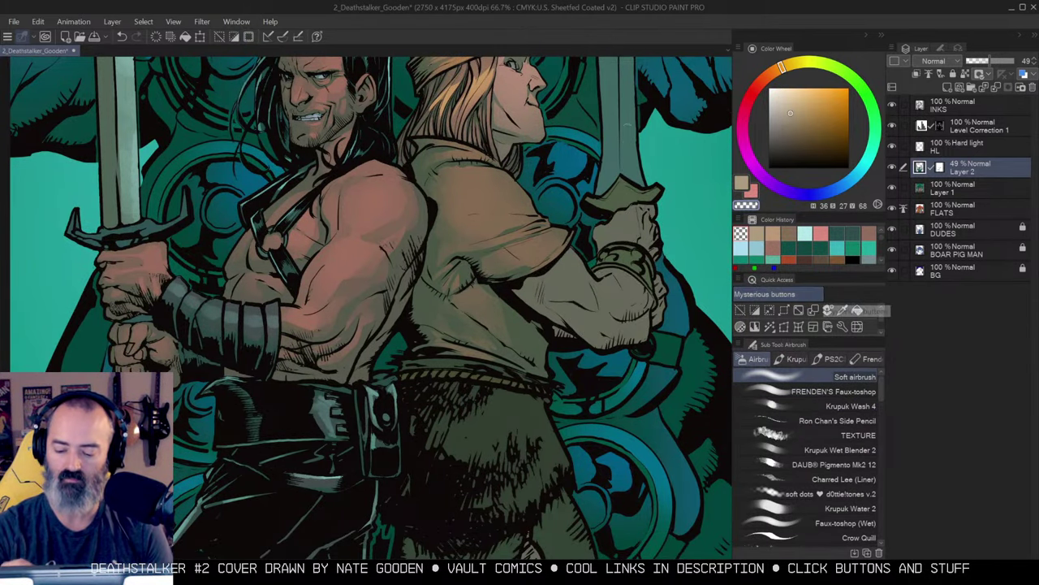
scroll(632, 177, down, 1)
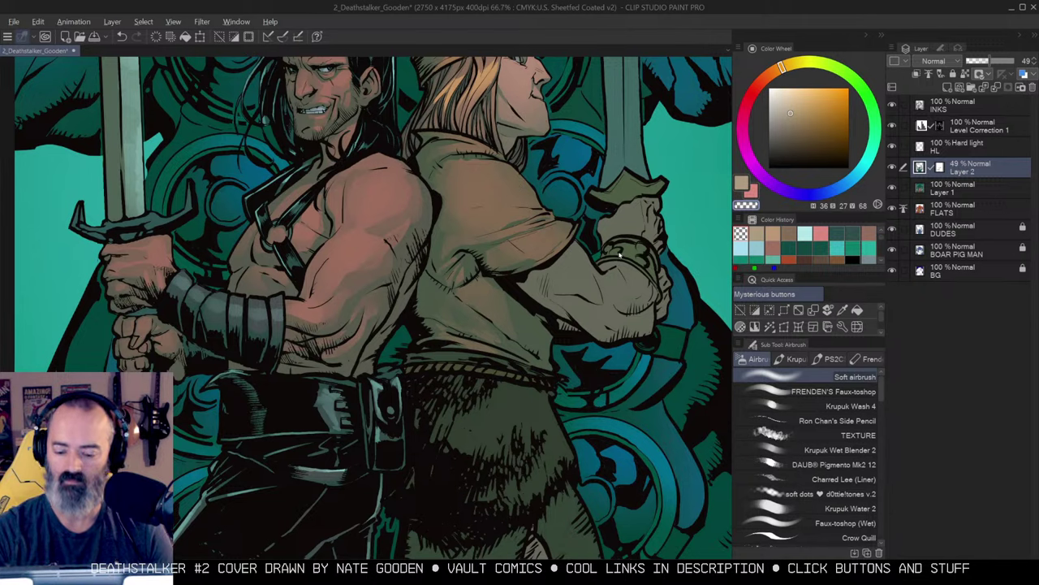
mouse_move(585, 236)
mouse_down()
mouse_move(625, 261)
mouse_move(637, 194)
mouse_up()
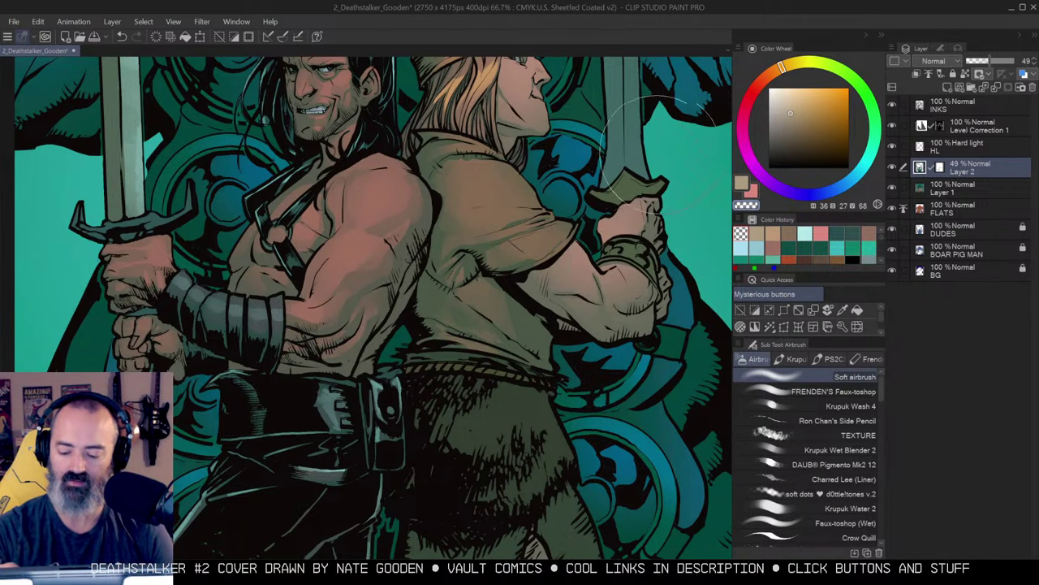
key(ctrl+z)
key(ctrl+z)
key(ctrl+z)
key(ctrl+z)
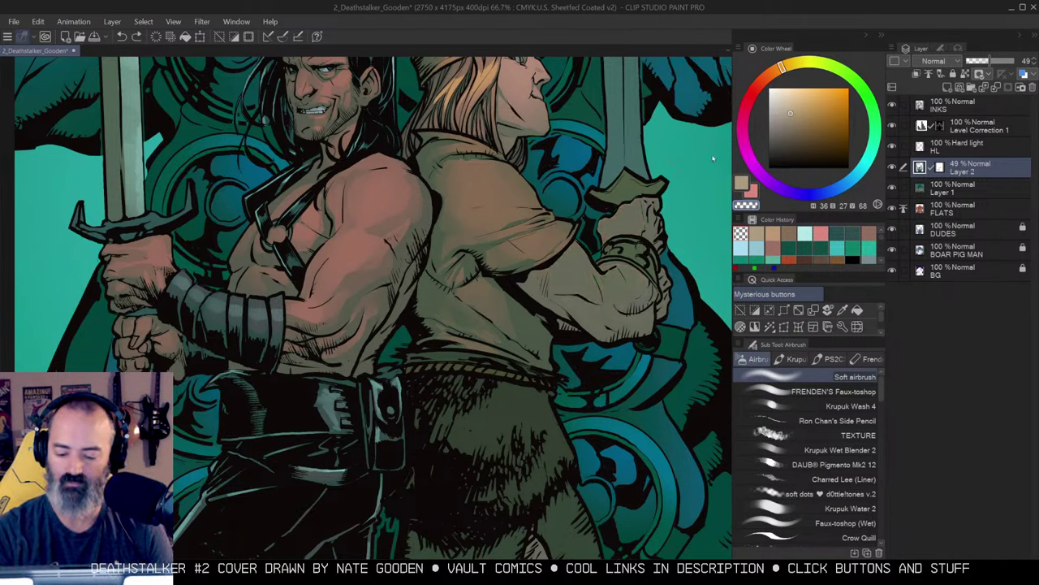
key(ctrl+z)
key(ctrl+z)
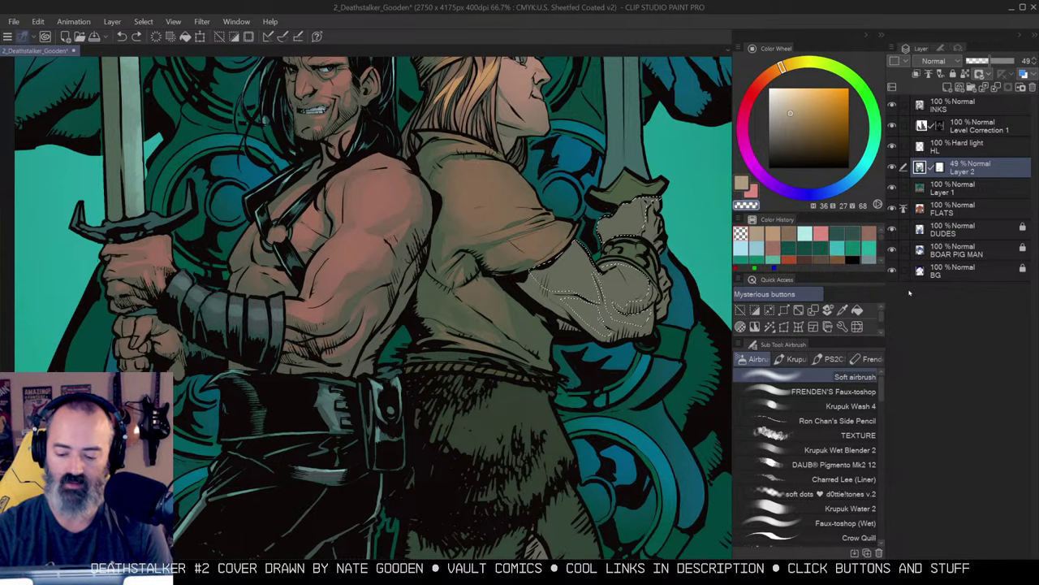
Restrict the restored arm selection to the skin with Auto select and check its lit areas up close, undoing the last selection change.
click(863, 405)
click(770, 327)
click(592, 271)
key(ctrl+h)
key(ctrl+space)
click(587, 269)
key(m)
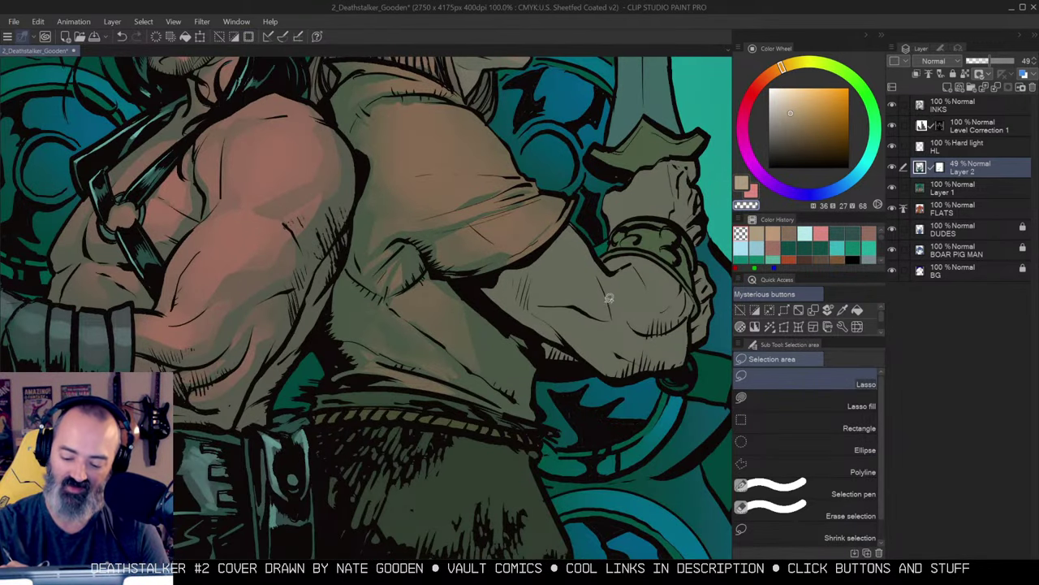
key(ctrl+z)
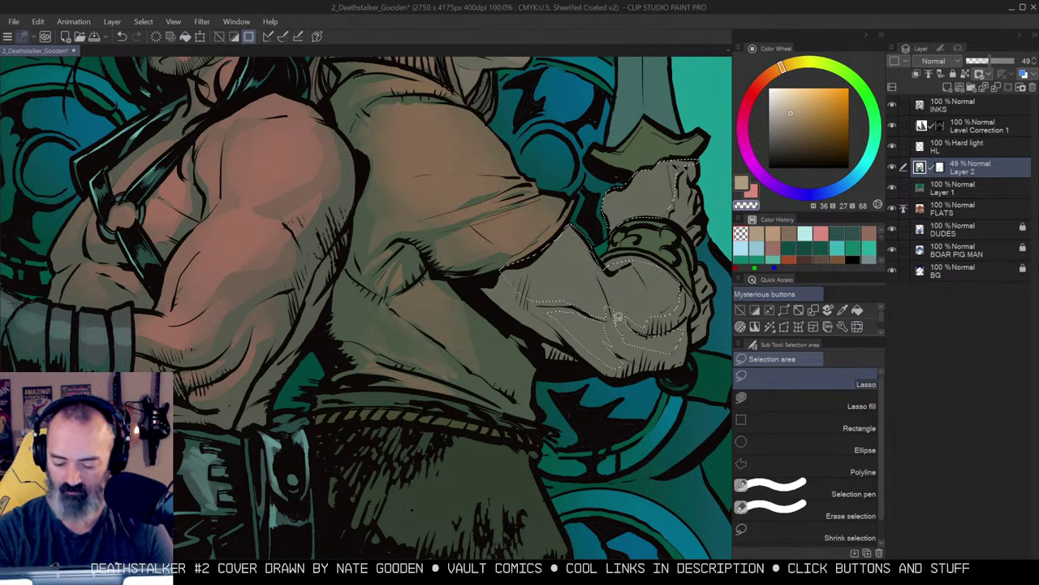
Hide the selection outline and paint transparency on Layer 2 with Krupuk Wash 4 to light the second warrior's arm and sword hand.
key(alt+space)
alt+click(663, 247)
key(ctrl+h)
key(b)
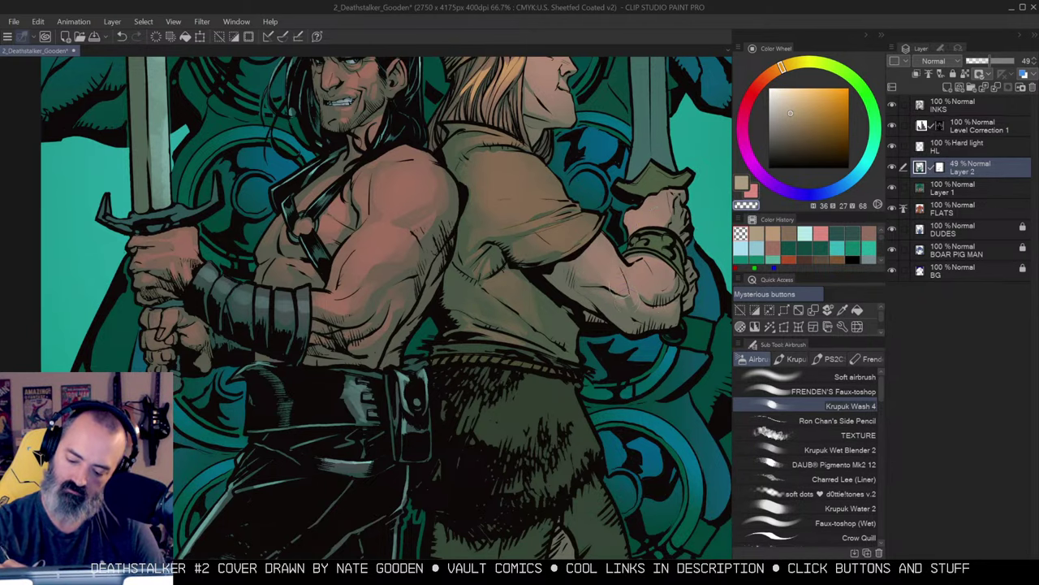
alt+click(671, 247)
drag(682, 228, 635, 224)
alt+click(624, 284)
Auto-select the second warrior's fur garment, hide the outline and paint transparency with Krupuk Wash 4 to bring out its brown.
ctrl+click(562, 334)
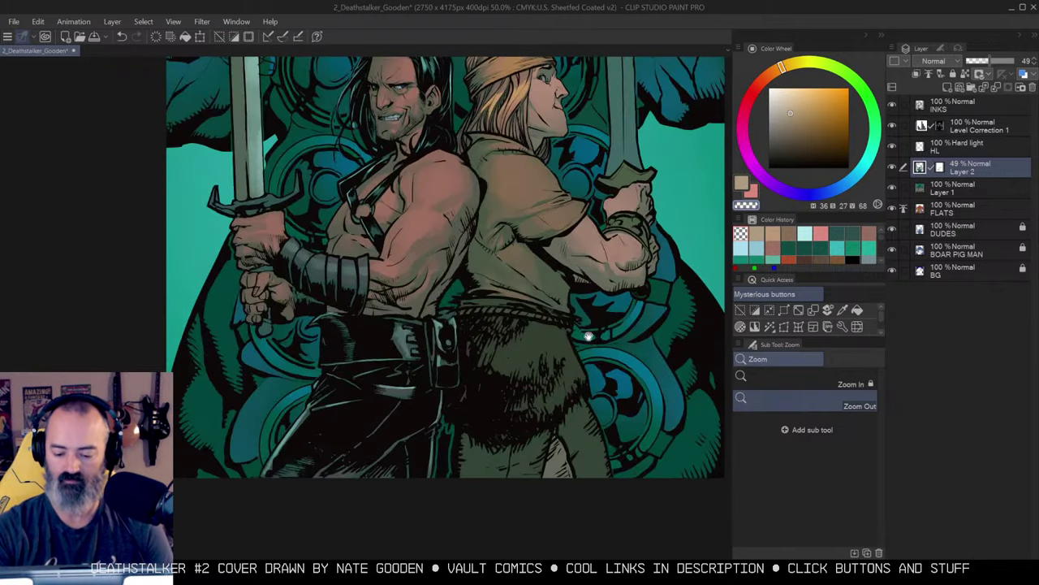
click(584, 334)
key(w)
click(540, 261)
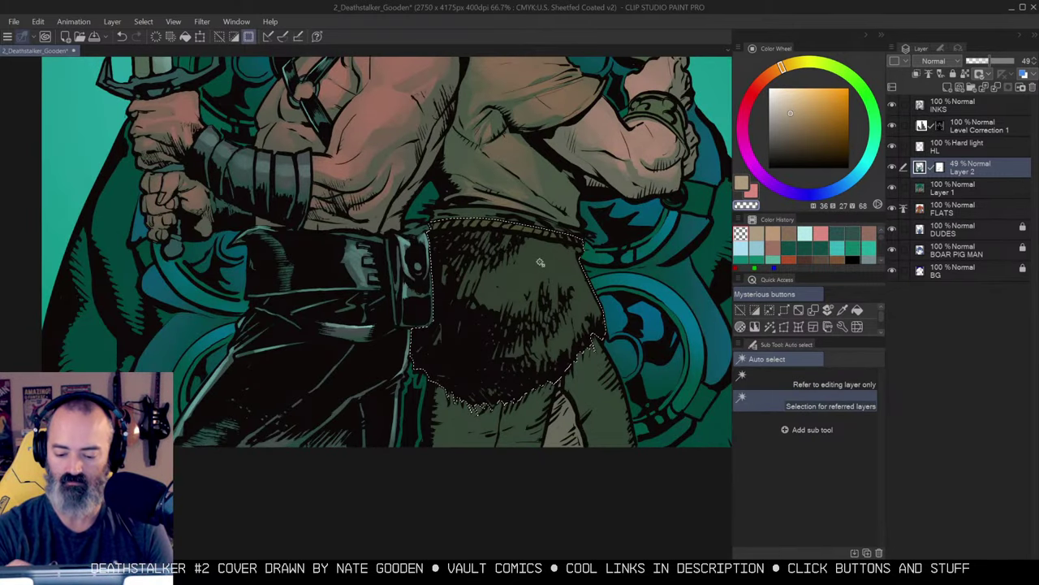
key(ctrl+d)
key(b)
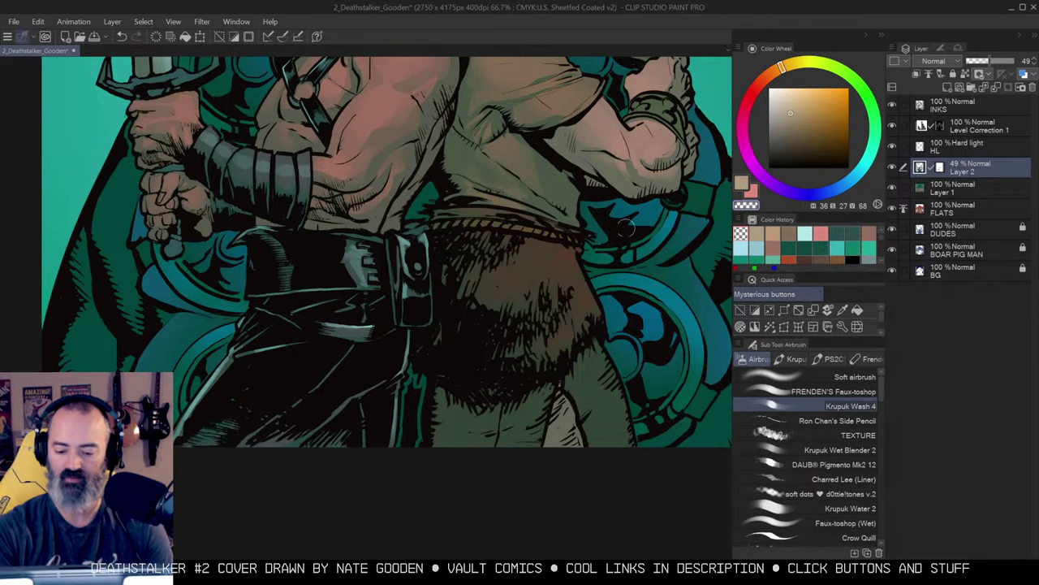
Auto-select the second warrior's trousers with the strip above the belt and paint transparency with Krupuk Wash 4 to warm the cloth.
key(/)
click(606, 250)
alt+click(610, 309)
key(w)
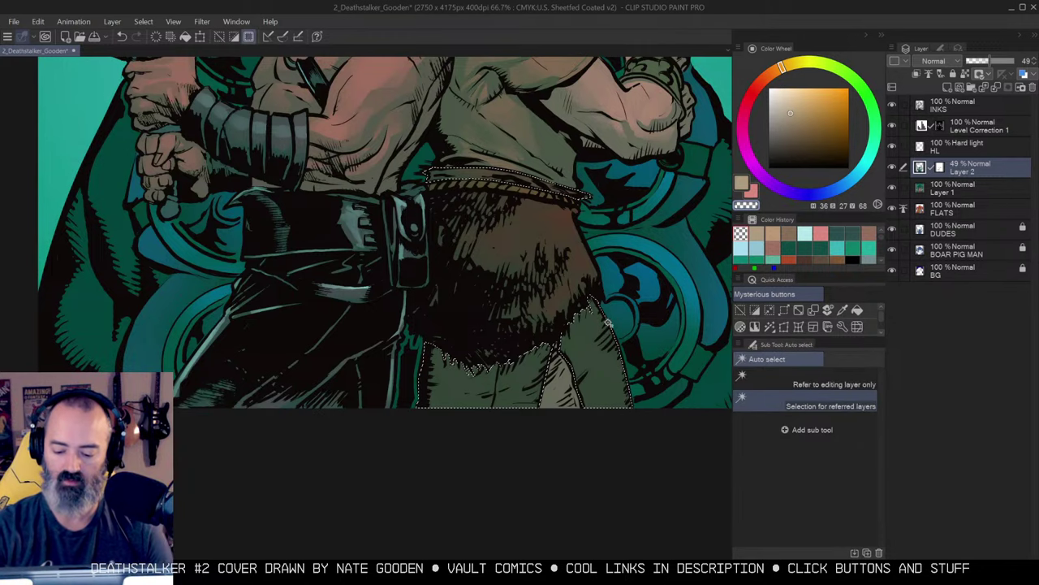
key(b)
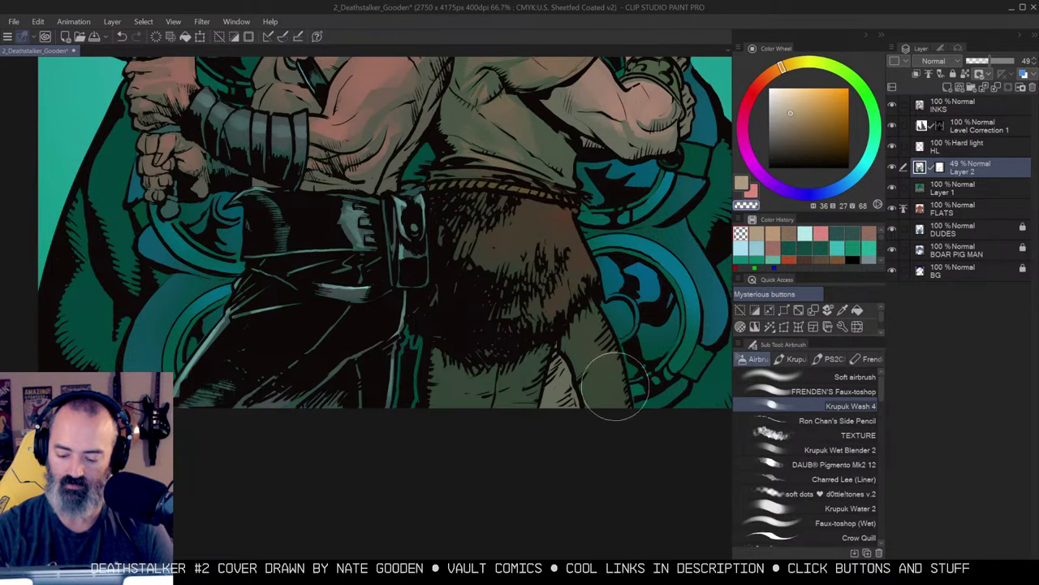
mouse_move(487, 399)
mouse_down()
mouse_move(526, 370)
mouse_move(596, 379)
mouse_up()
key(/)
click(631, 348)
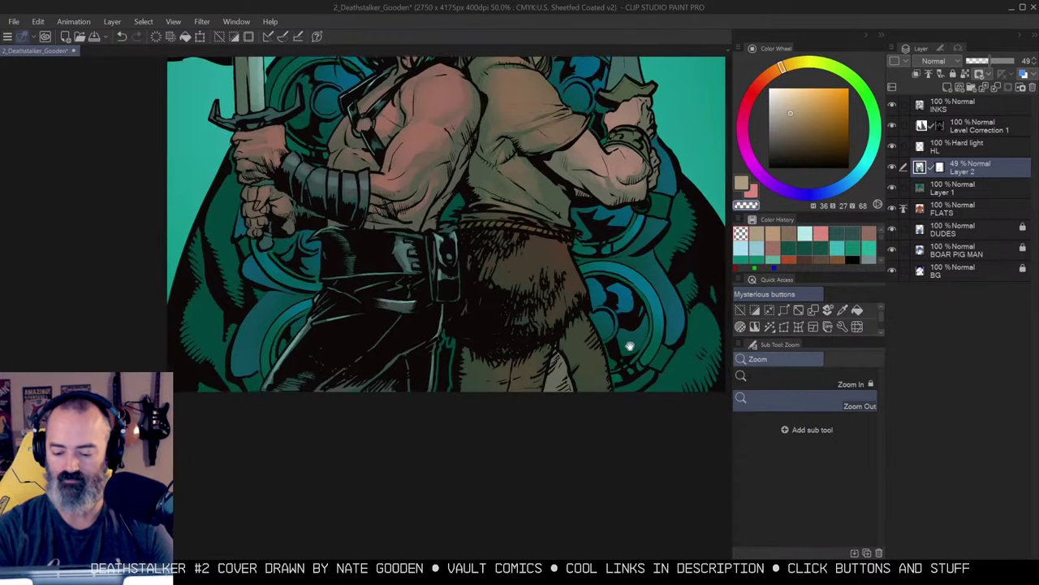
key(m)
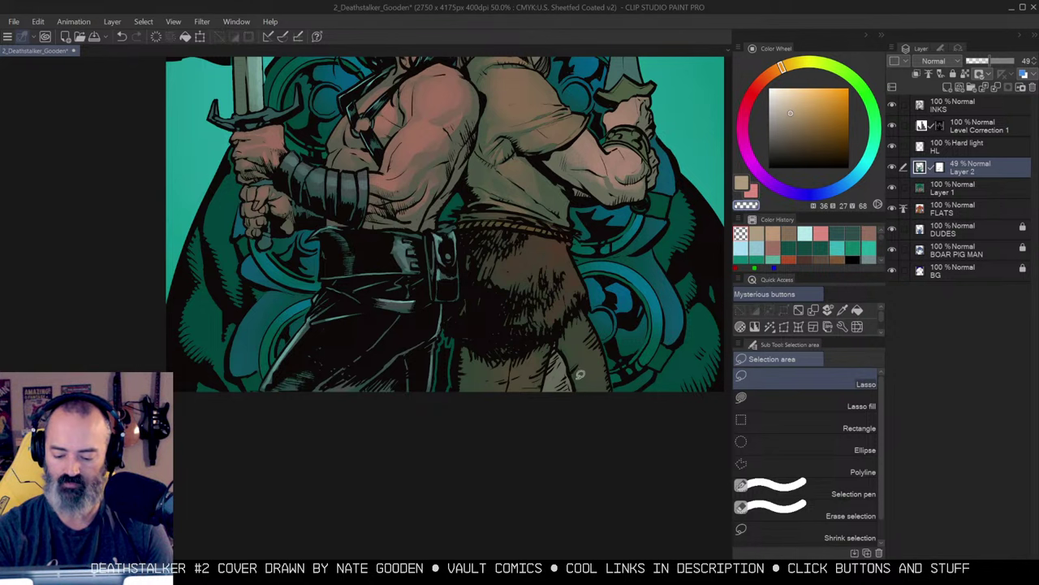
Lasso the light patch at the blond man's lower leg and fill it on Layer 1 with brown sampled from his trousers.
mouse_move(582, 391)
mouse_down()
mouse_move(572, 328)
mouse_move(560, 396)
mouse_up()
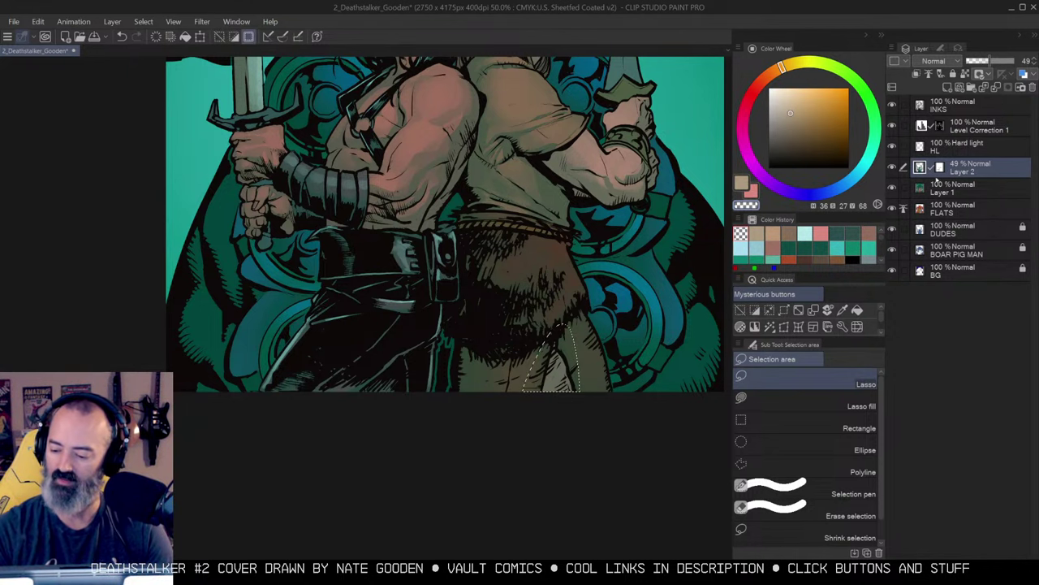
alt+click(893, 187)
alt+click(577, 345)
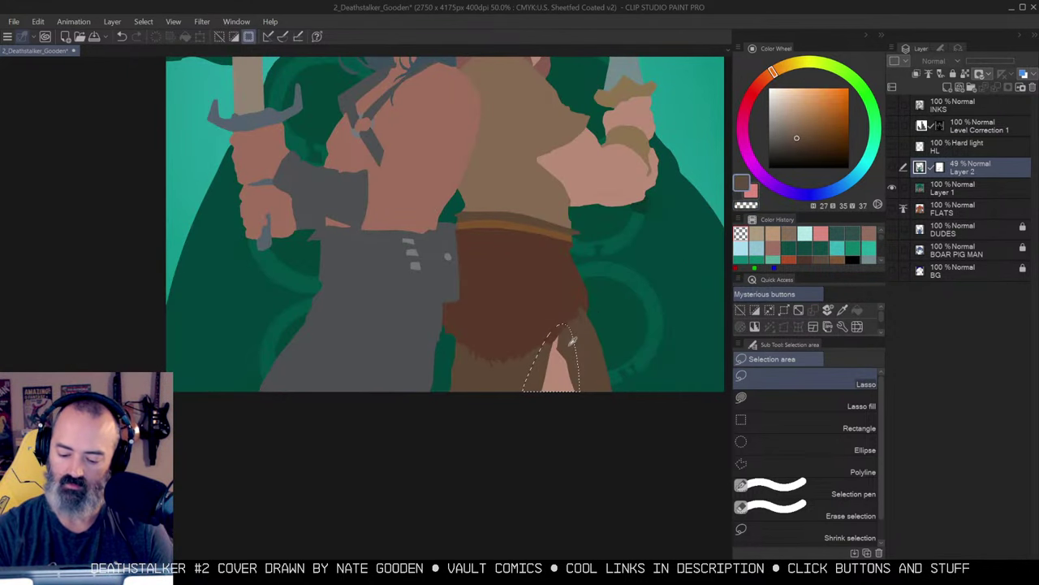
key(g)
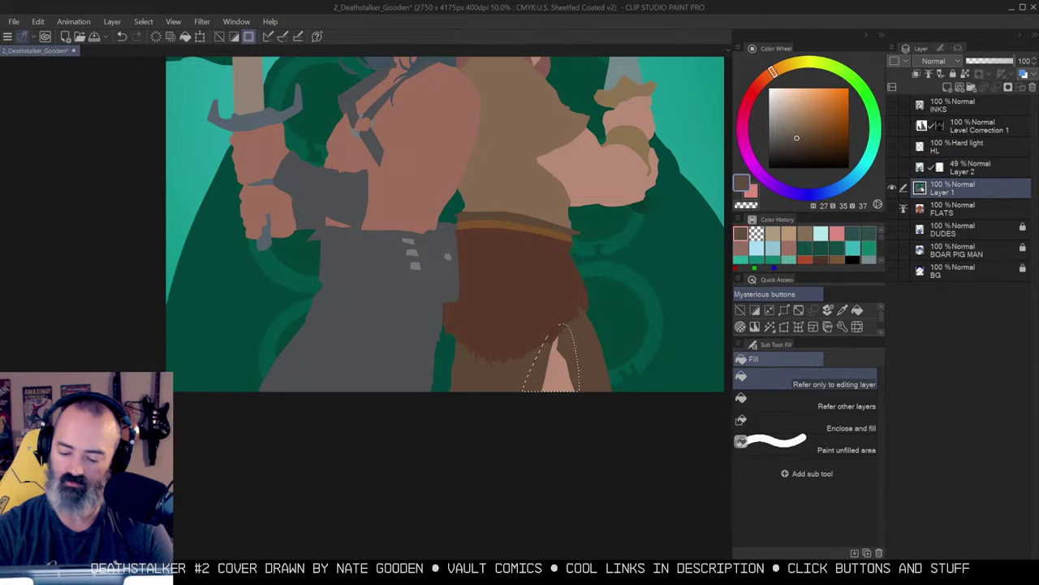
alt+click(892, 189)
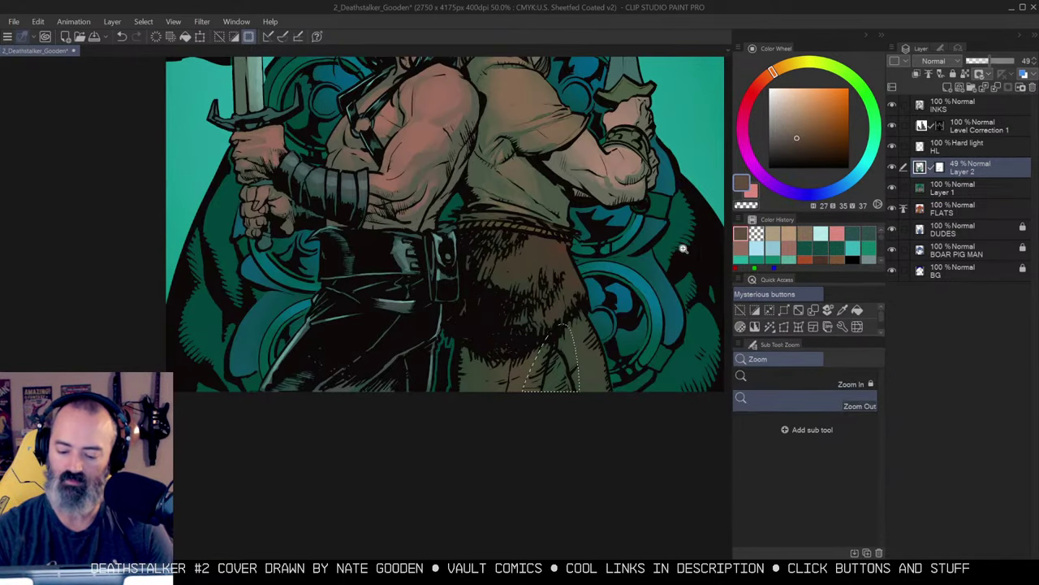
alt+click(625, 276)
key(ctrl+d)
key(m)
mouse_move(661, 207)
mouse_down()
mouse_move(631, 299)
mouse_move(635, 337)
mouse_move(626, 258)
mouse_move(627, 355)
mouse_up()
alt+click(582, 279)
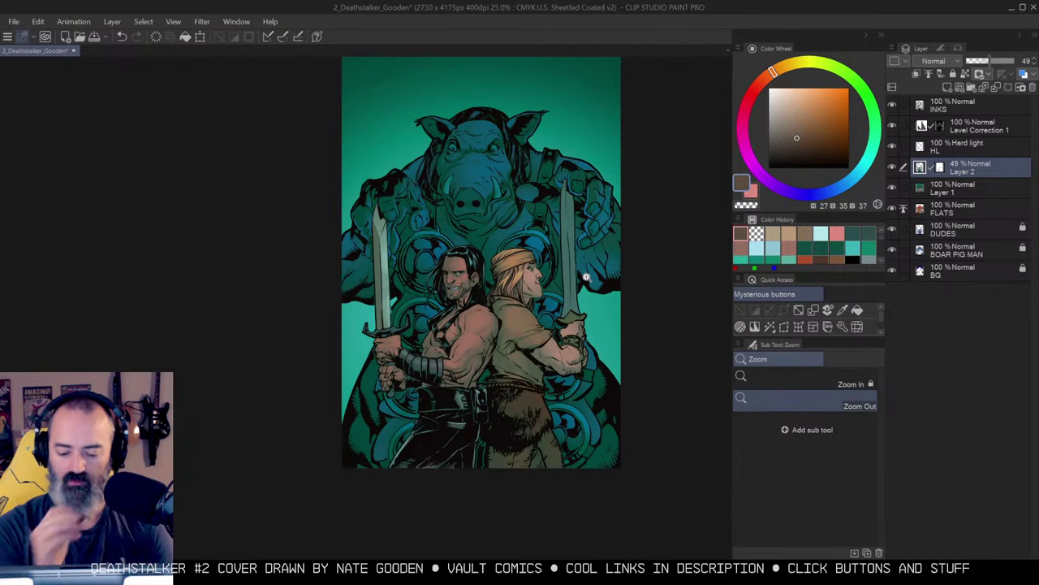
Make the Level Correction 1 layer's mask active and ready the Krupuk Wash 4 airbrush over the dark-haired man.
scroll(474, 272, up, 2)
drag(481, 284, 536, 174)
scroll(490, 215, up, 2)
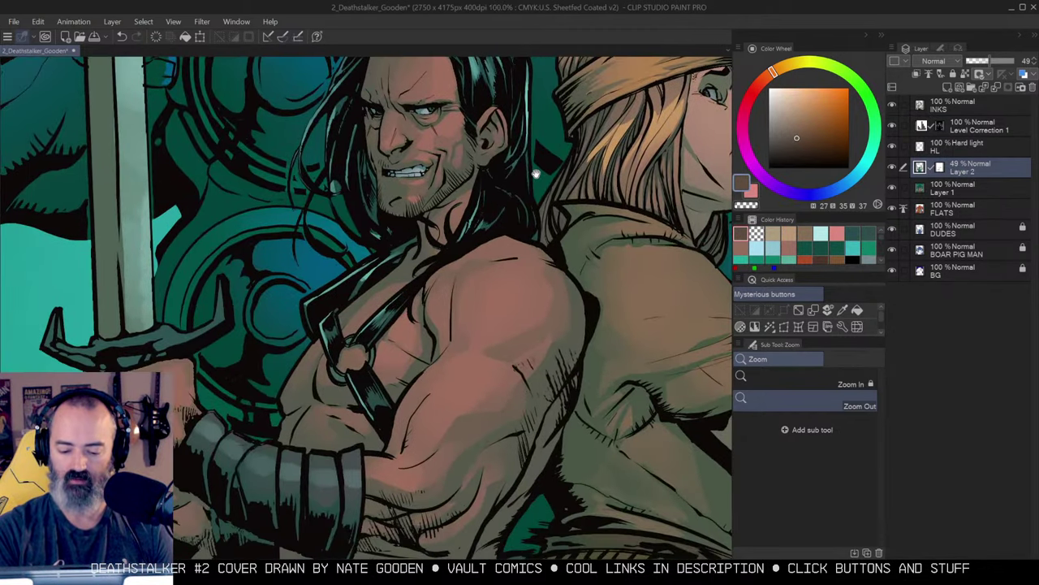
drag(621, 189, 596, 213)
key(b)
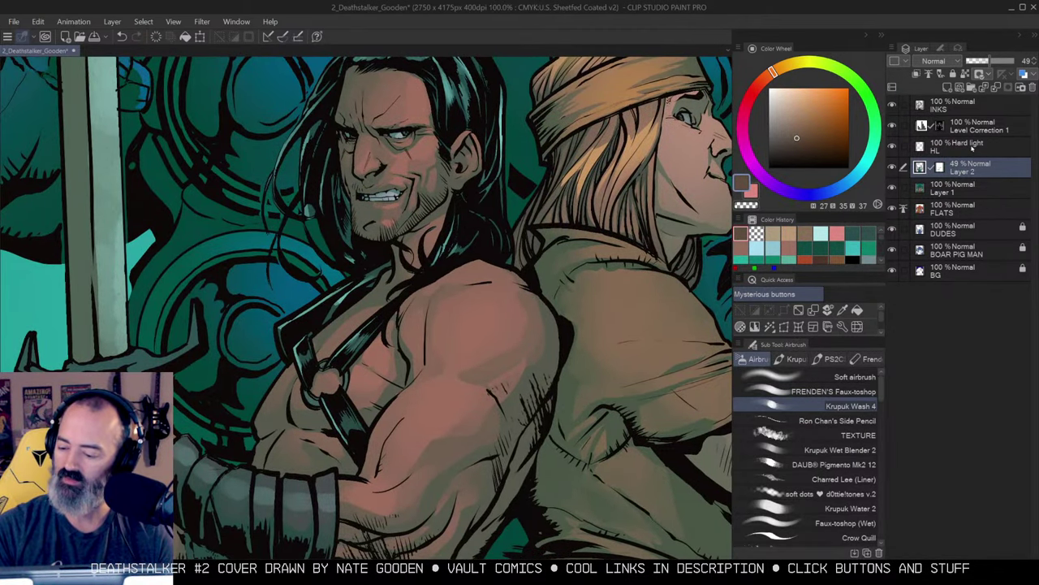
click(966, 148)
click(990, 128)
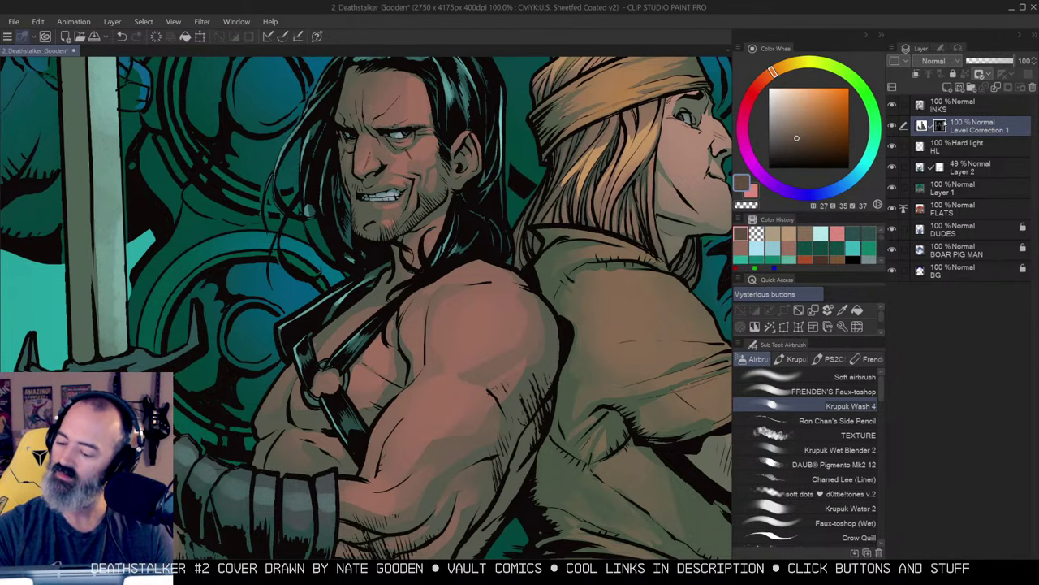
key(m)
key(b)
drag(479, 122, 526, 179)
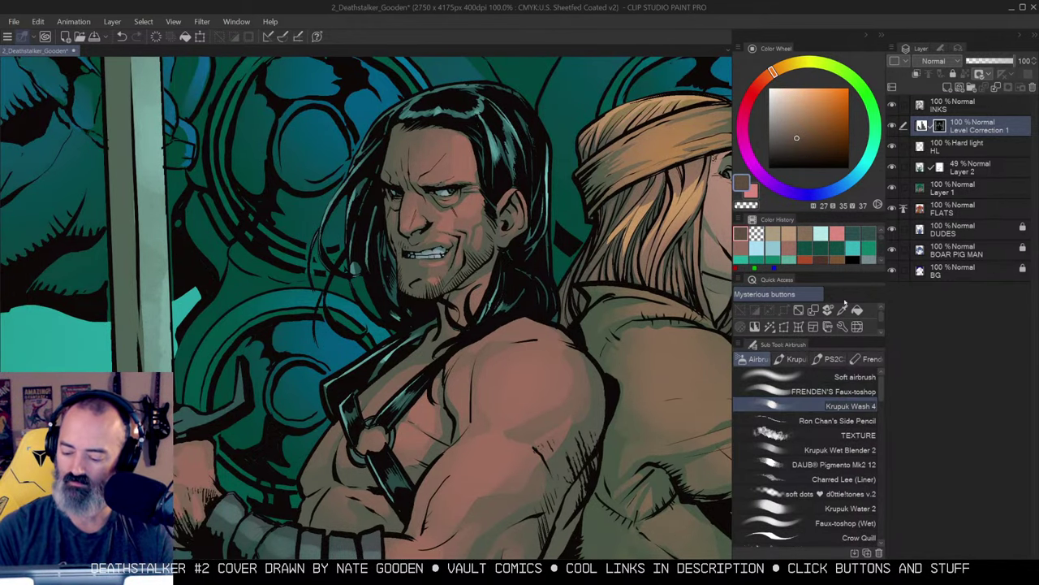
Try rough highlight strokes on the dark-haired man's forehead, nose, shoulder and upper arm.
drag(465, 134, 461, 180)
key(ctrl+z)
mouse_move(455, 133)
mouse_down()
mouse_move(469, 203)
mouse_move(416, 218)
mouse_move(446, 266)
mouse_move(433, 271)
mouse_up()
drag(565, 250, 579, 155)
mouse_move(521, 237)
mouse_down()
mouse_move(499, 250)
mouse_move(520, 298)
mouse_move(444, 448)
mouse_up()
key(alt+space)
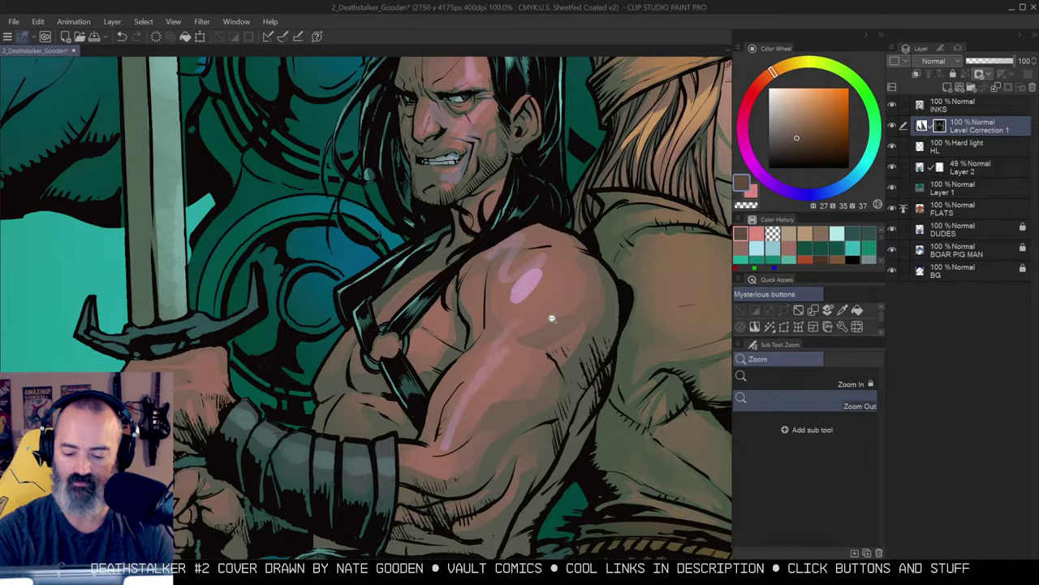
click(573, 286)
click(570, 287)
click(565, 288)
drag(619, 304, 591, 251)
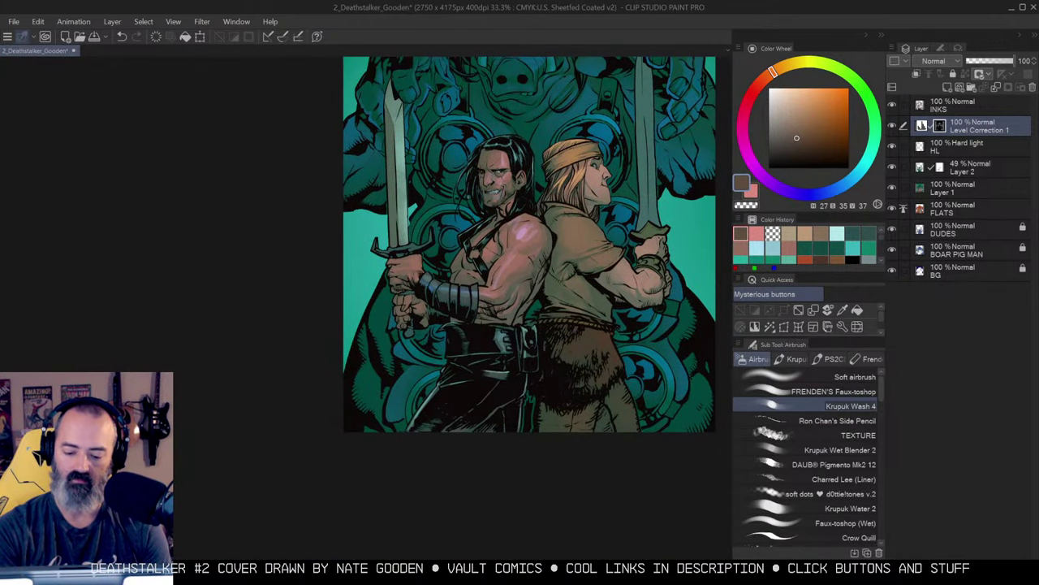
Try rough highlight strokes on the blond man's face, shirt and forearm, and undo the trial strokes on both men.
mouse_move(549, 149)
mouse_down()
mouse_move(584, 154)
mouse_move(603, 237)
mouse_move(654, 294)
mouse_up()
drag(607, 366, 614, 416)
key(alt+space)
click(596, 302)
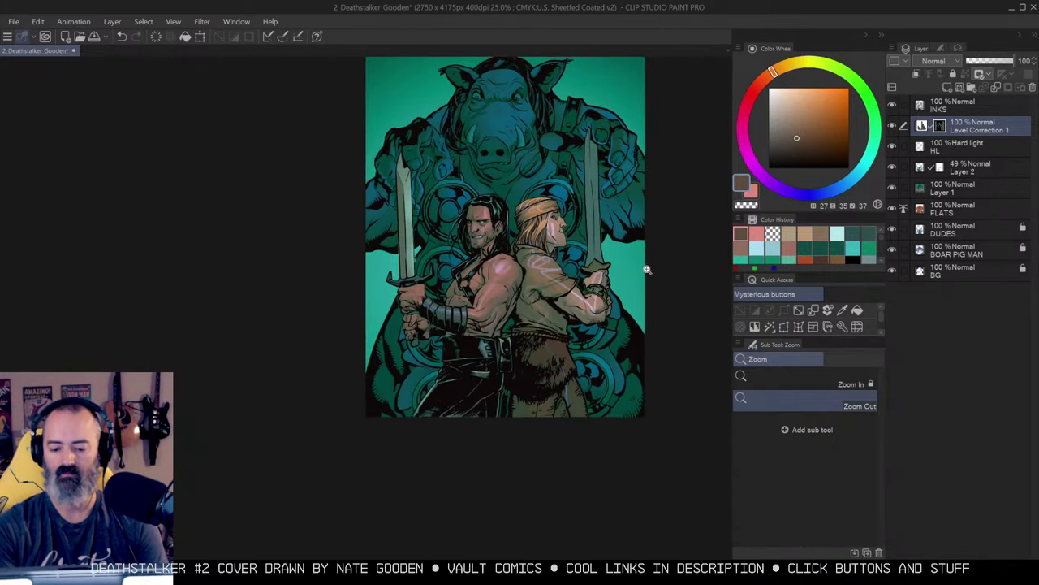
key(ctrl+z)
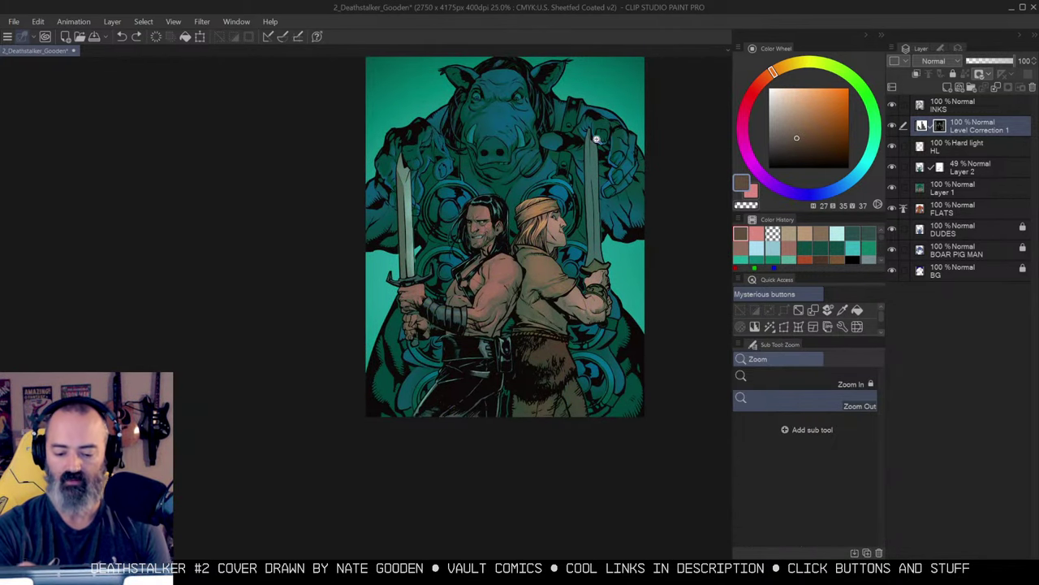
Lasso highlight shapes on the sword-facing side of the dark-haired man's face, covering the forehead edge, brow, nose, cheek and jaw.
drag(519, 228, 540, 234)
click(539, 235)
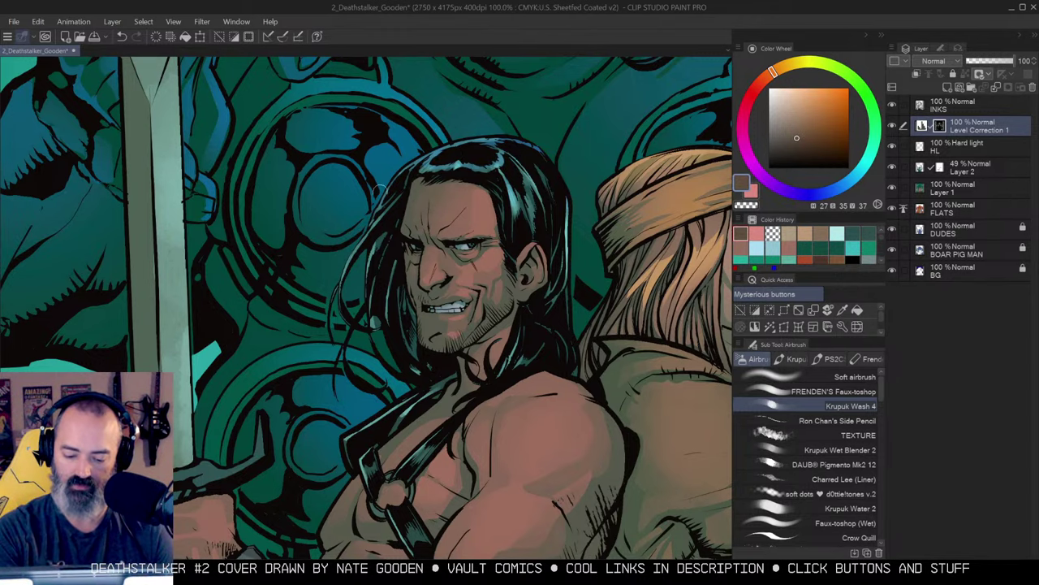
key(m)
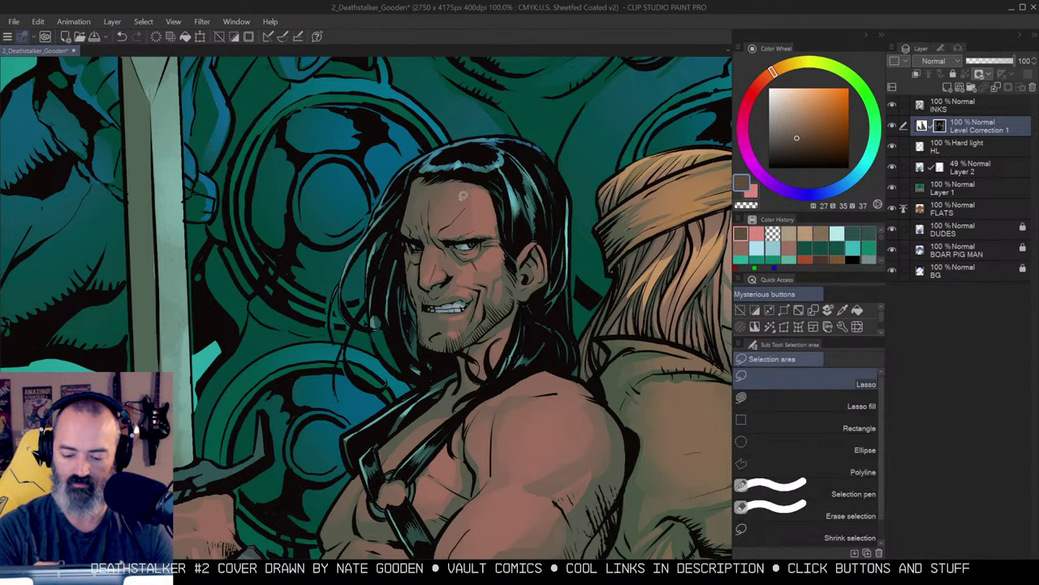
key(w)
key(ctrl+d)
drag(473, 220, 497, 183)
ctrl+click(497, 183)
key(m)
drag(572, 95, 592, 69)
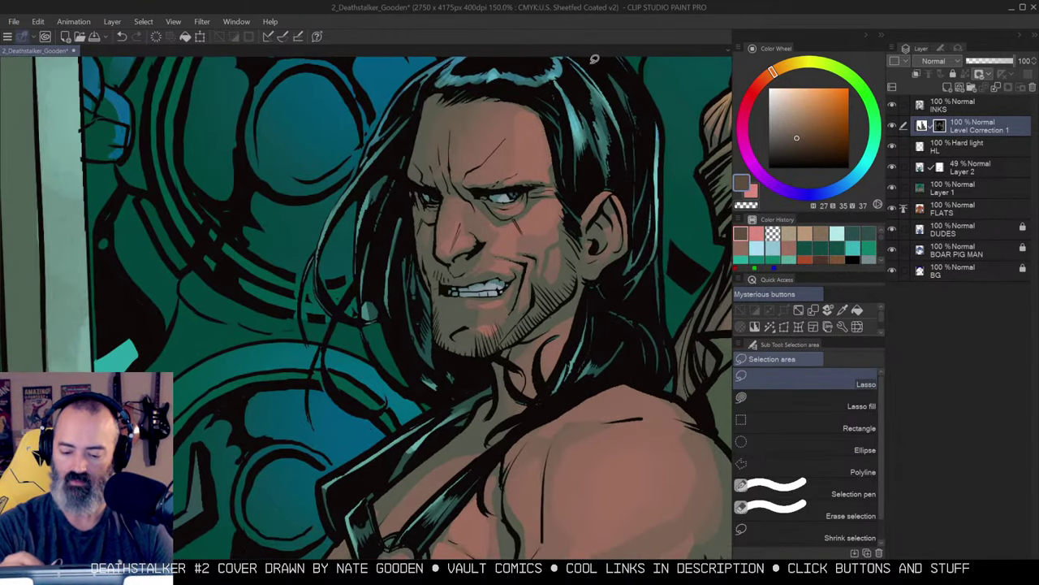
key(ctrl+a)
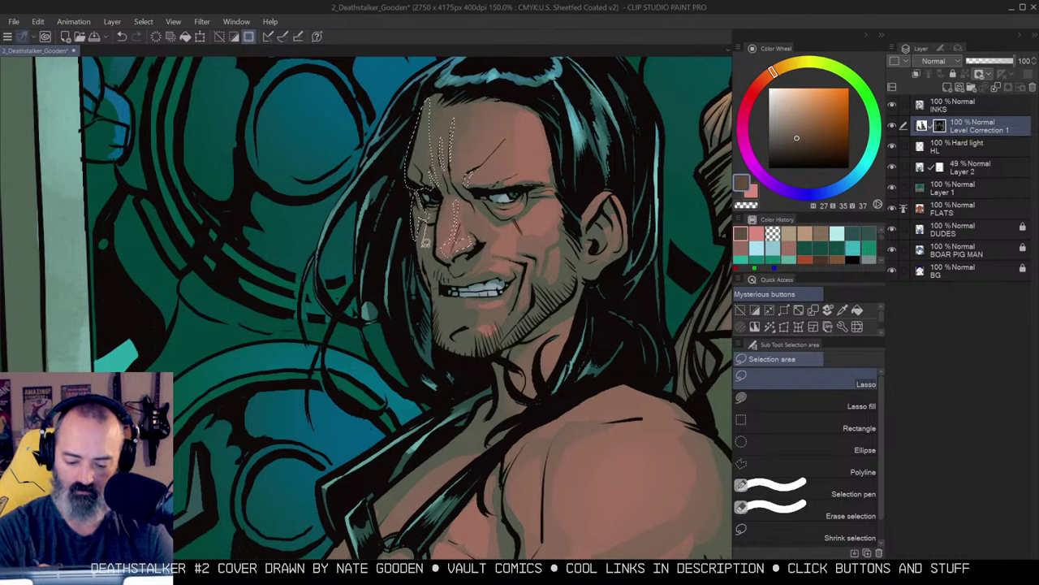
mouse_move(440, 294)
mouse_down()
mouse_move(437, 322)
mouse_move(422, 278)
mouse_move(465, 261)
mouse_move(435, 300)
mouse_up()
key(alt+space)
click(470, 233)
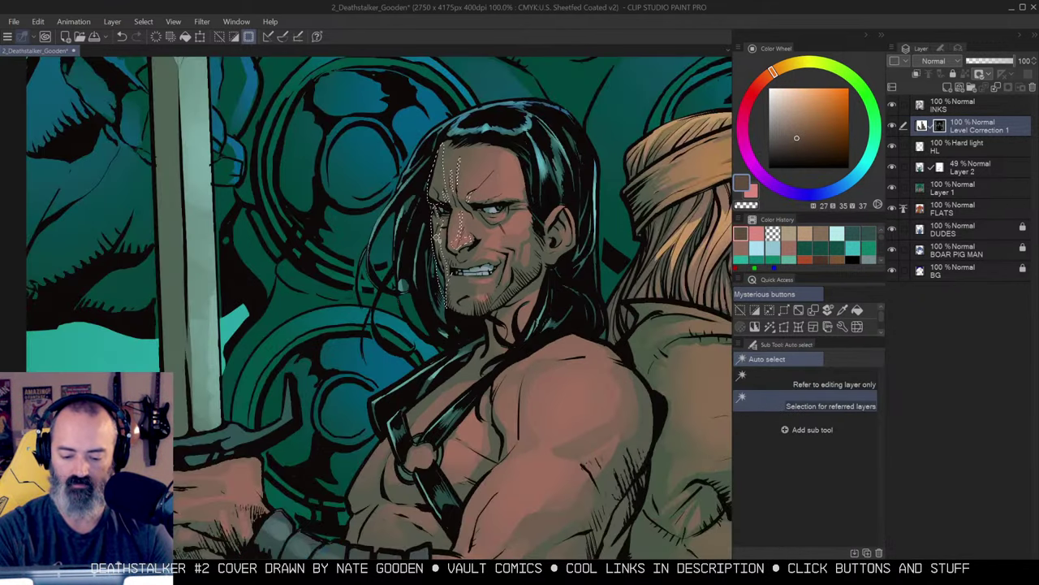
Hide the selection border and airbrush a cool highlight into the selected forehead, nose and cheek areas of the Level Correction 1 mask.
key(ctrl+h)
key(b)
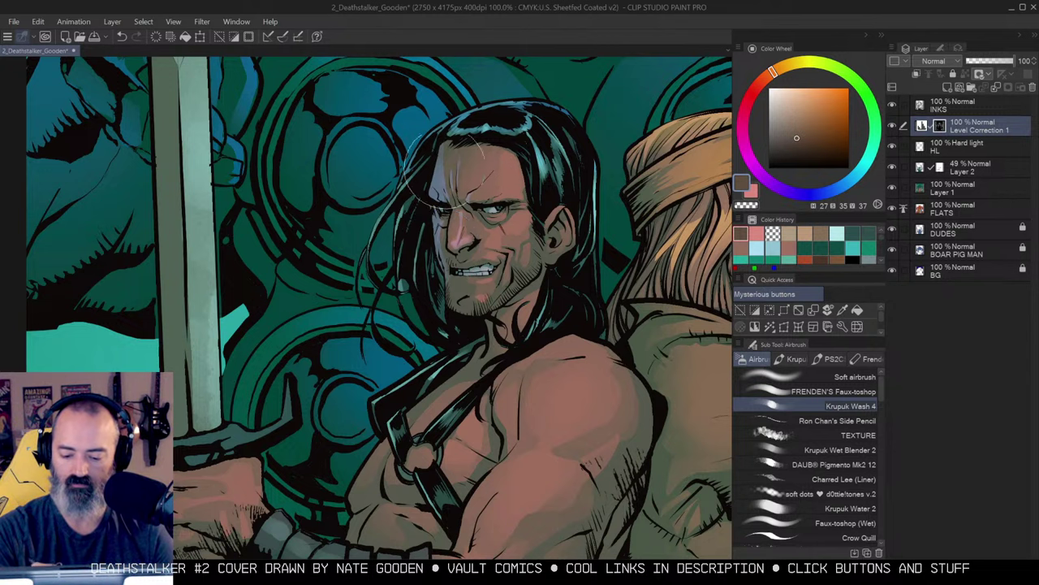
key(ctrl+space)
alt+click(520, 231)
click(519, 232)
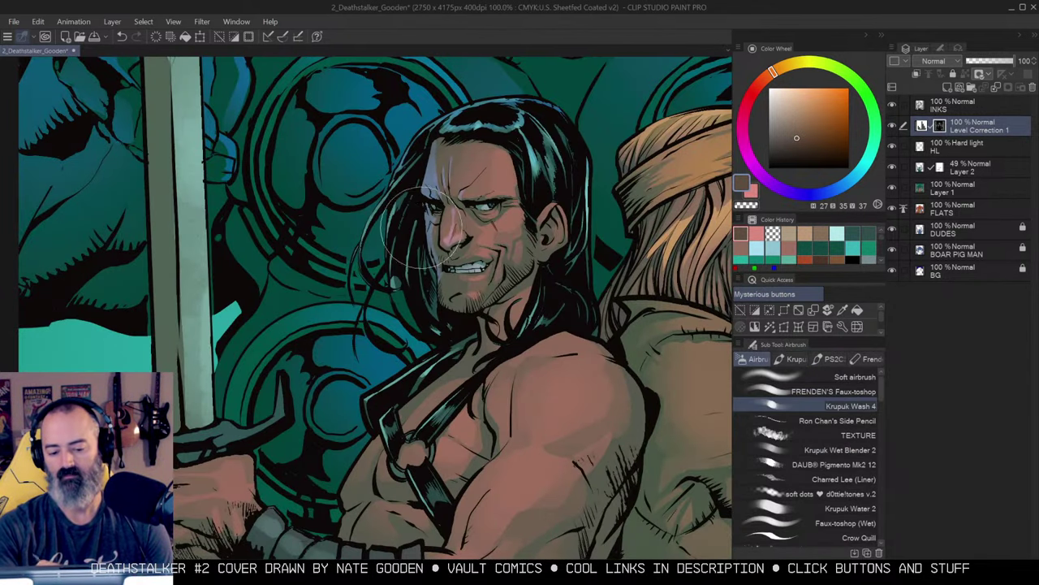
key(ctrl+space)
alt+click(467, 268)
alt+click(472, 272)
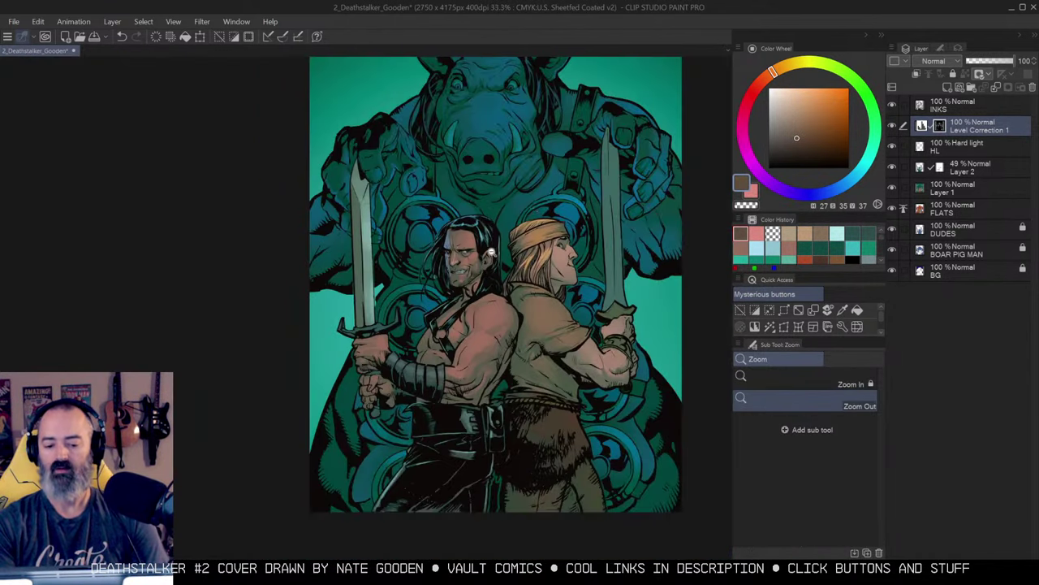
click(474, 274)
click(473, 269)
click(473, 268)
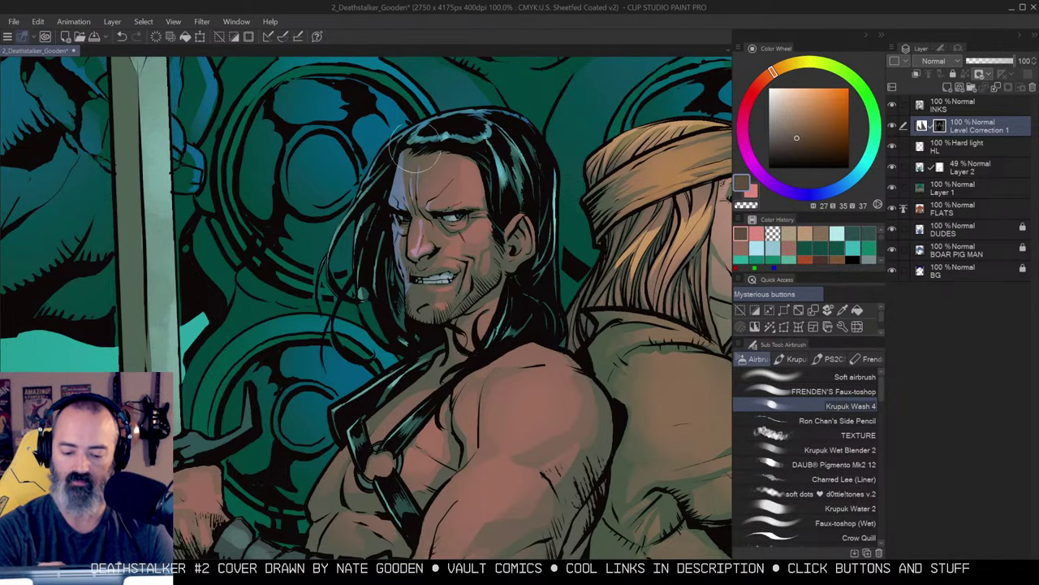
Strengthen the airbrushed highlights along the dark-haired man's forehead, nose and jaw edge.
key(m)
key(ctrl+d)
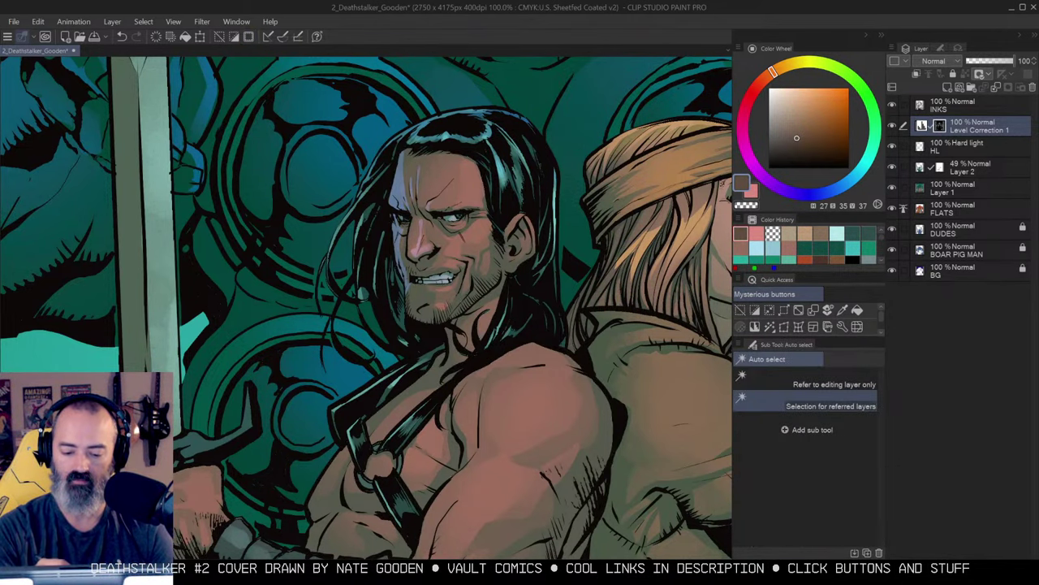
key(b)
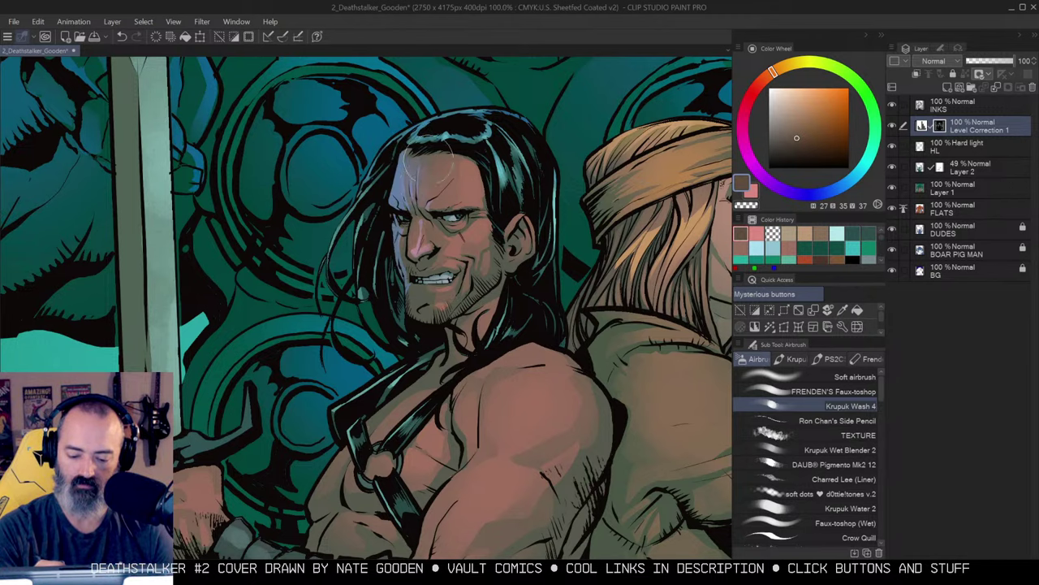
scroll(425, 229, up, 2)
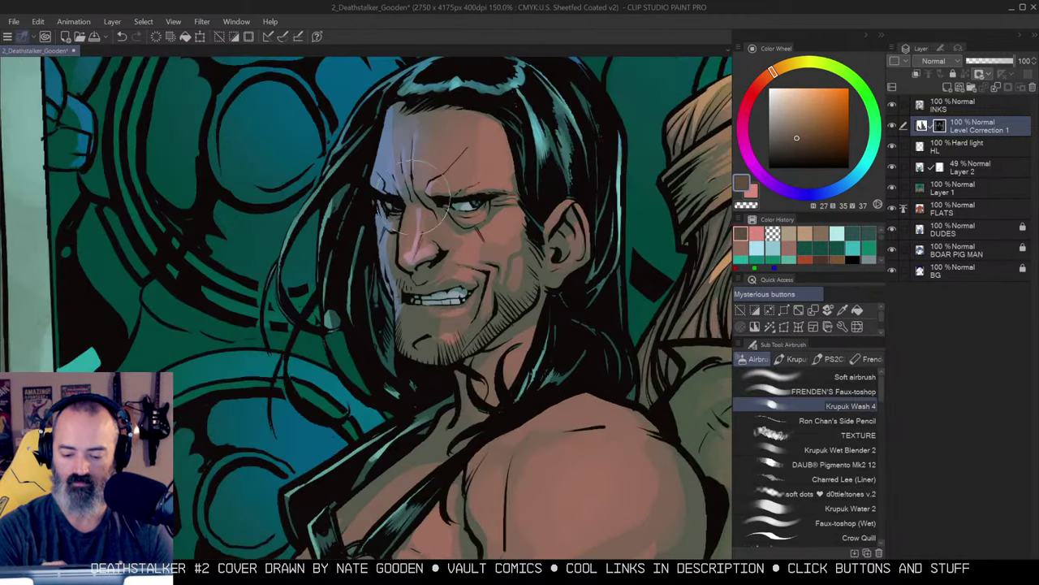
drag(405, 214, 401, 254)
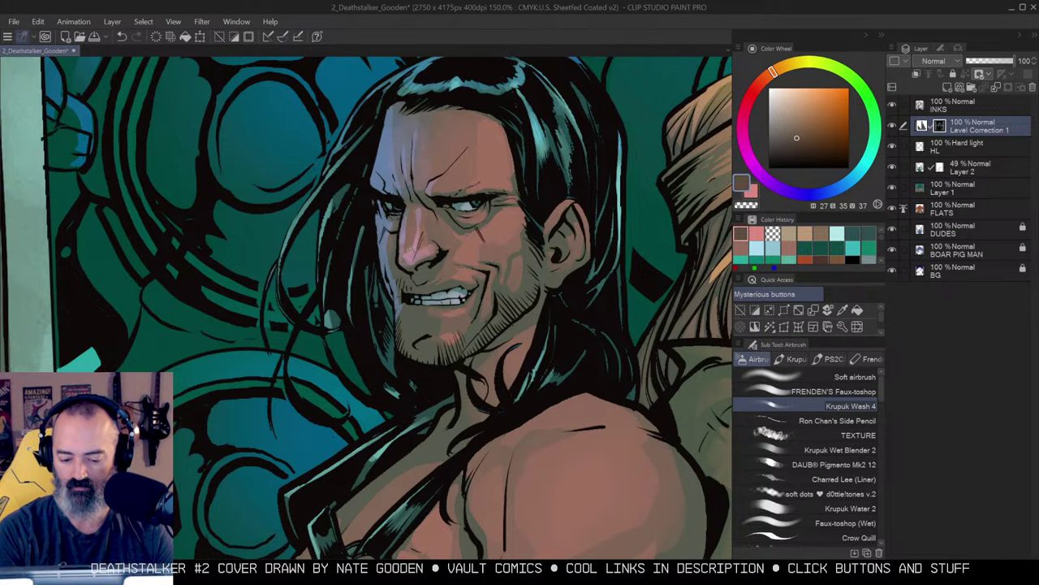
mouse_move(401, 314)
mouse_down()
mouse_move(413, 355)
mouse_move(404, 350)
mouse_up()
key(alt+space)
triple_click(468, 283)
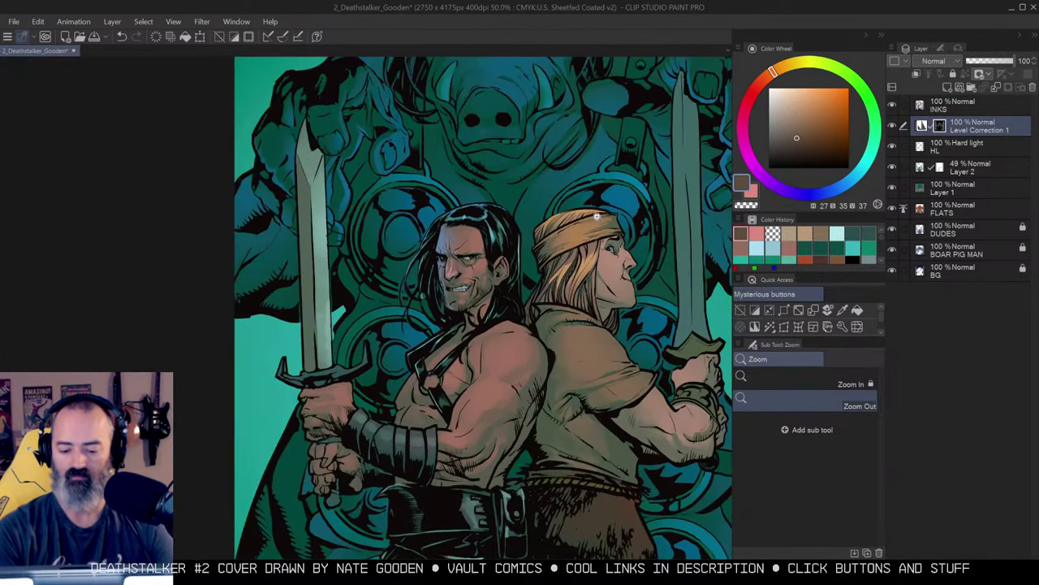
Lasso narrow highlight shapes on the dark-haired man's temple, outer eye, cheek, upper lip and nose.
click(497, 272)
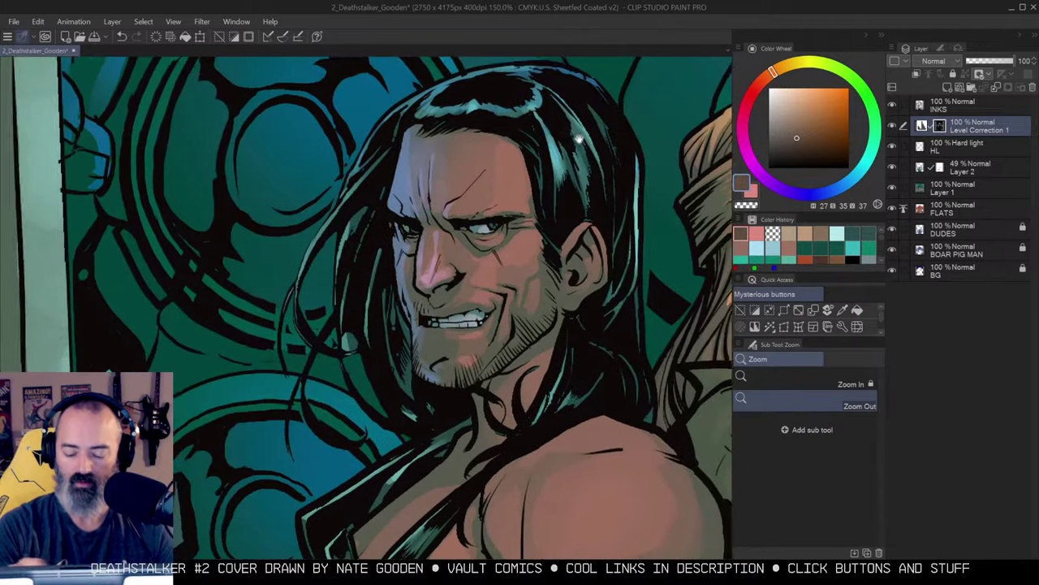
key(m)
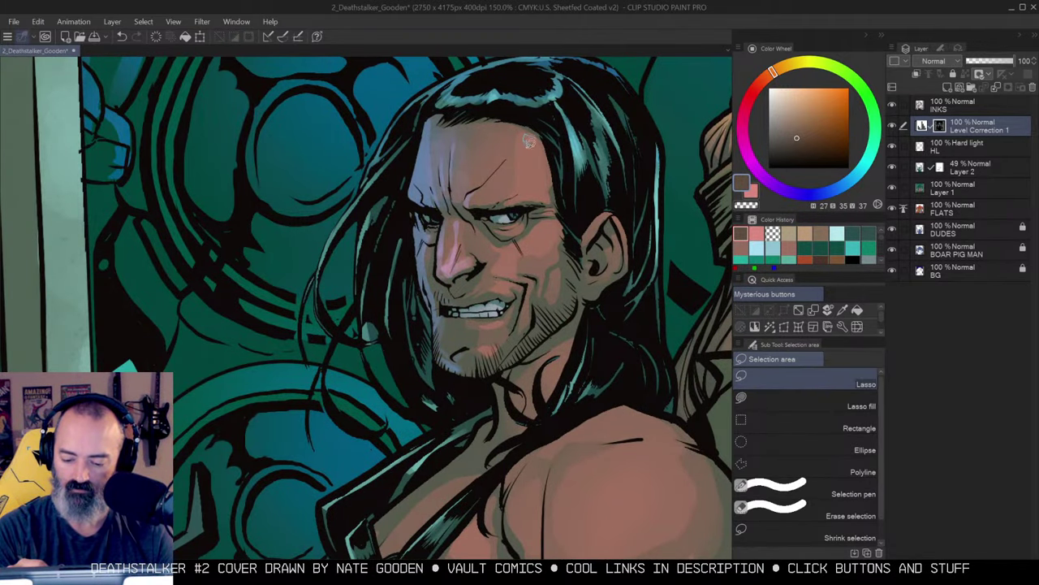
mouse_move(529, 173)
mouse_down()
mouse_move(543, 195)
mouse_move(534, 140)
mouse_up()
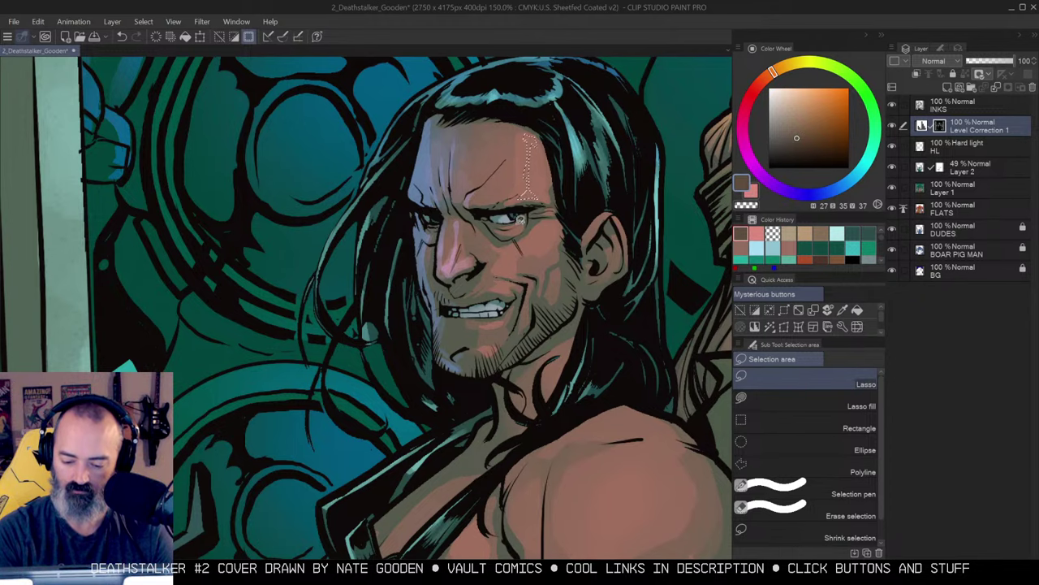
ctrl+click(520, 220)
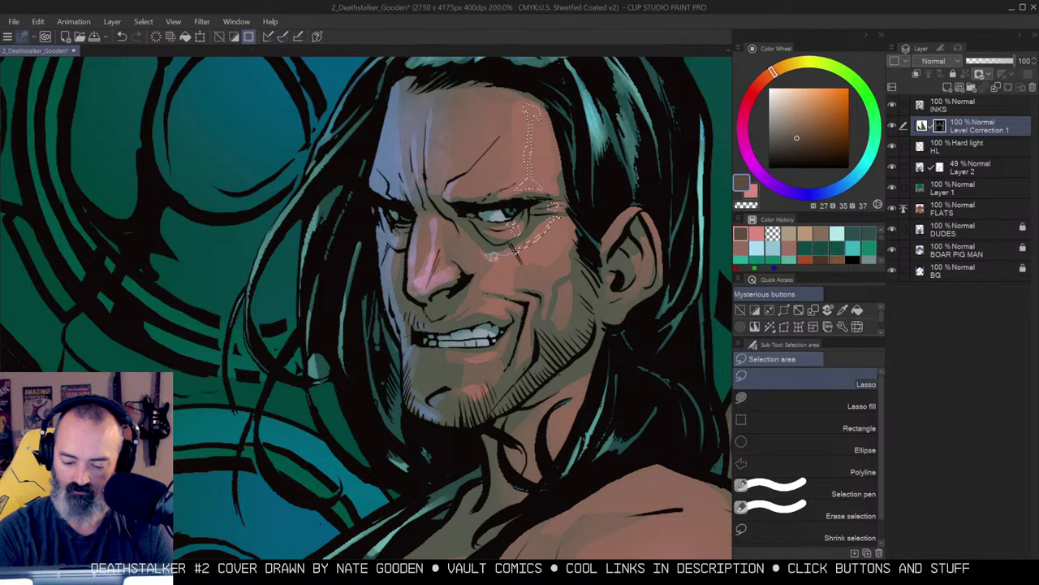
mouse_move(485, 296)
mouse_down()
mouse_move(462, 315)
mouse_move(492, 315)
mouse_up()
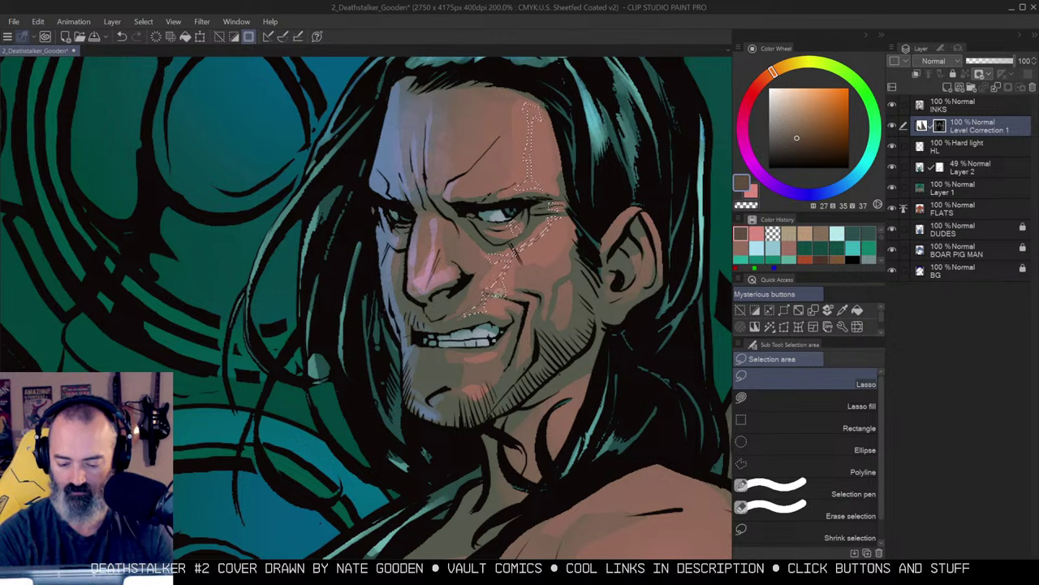
drag(443, 253, 430, 281)
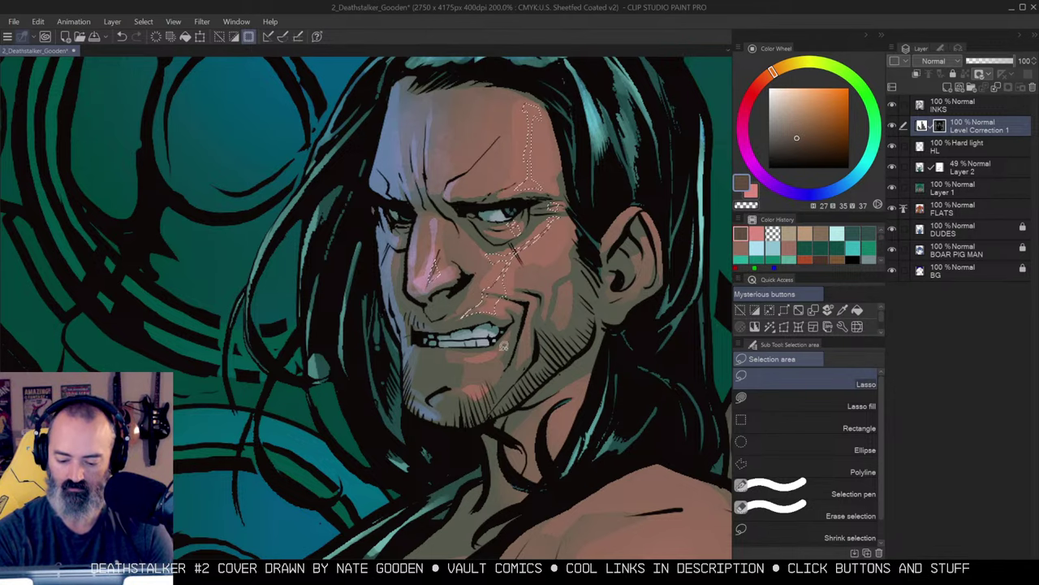
Hide the selection border and airbrush highlights into the selected temple, outer eye, cheek and upper lip areas of the Level Correction 1 mask.
alt+click(520, 367)
key(ctrl+d)
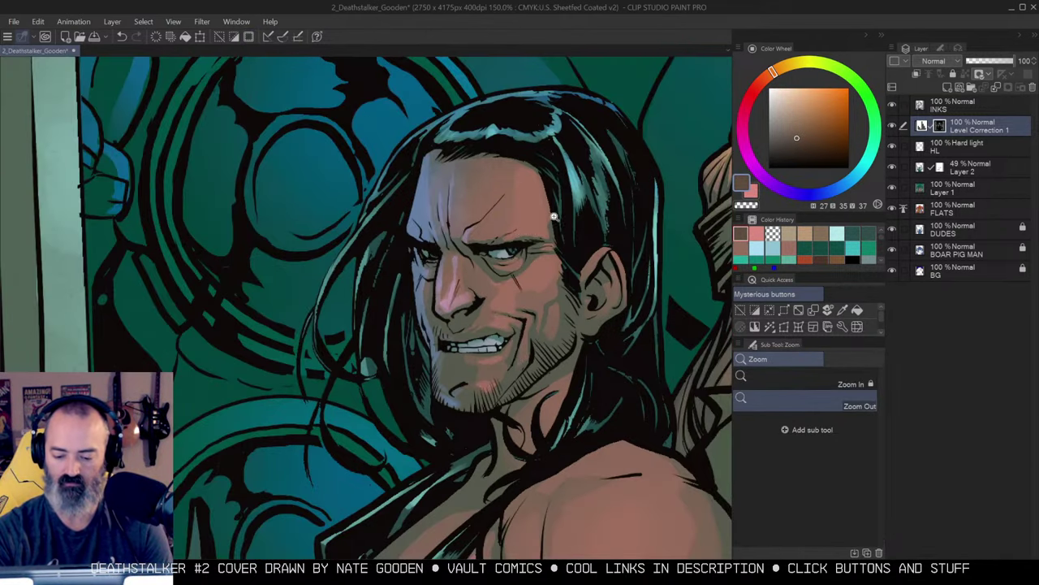
key(b)
drag(528, 175, 529, 221)
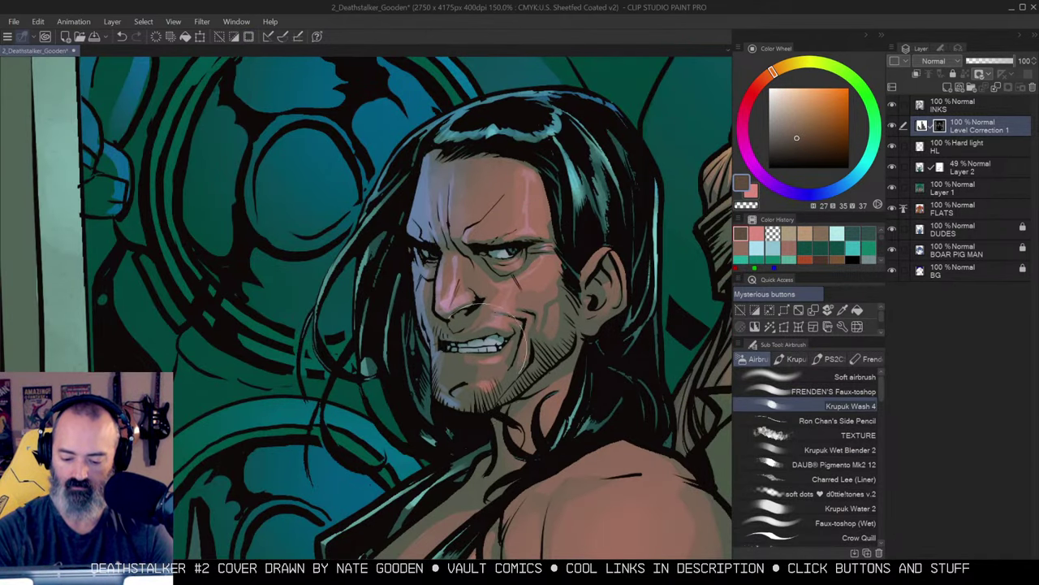
alt+click(548, 260)
alt+click(548, 260)
ctrl+click(570, 259)
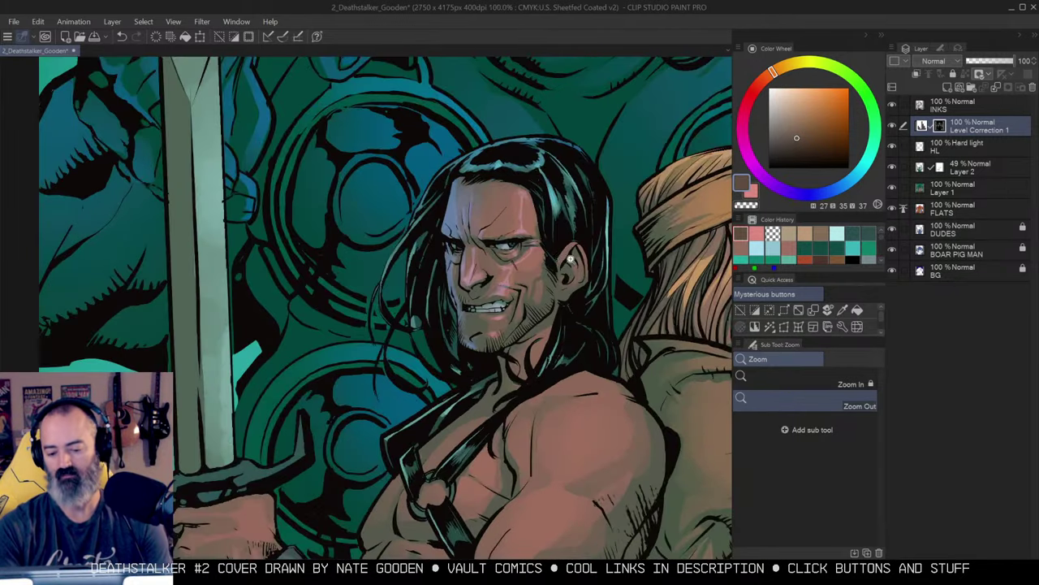
alt+click(568, 260)
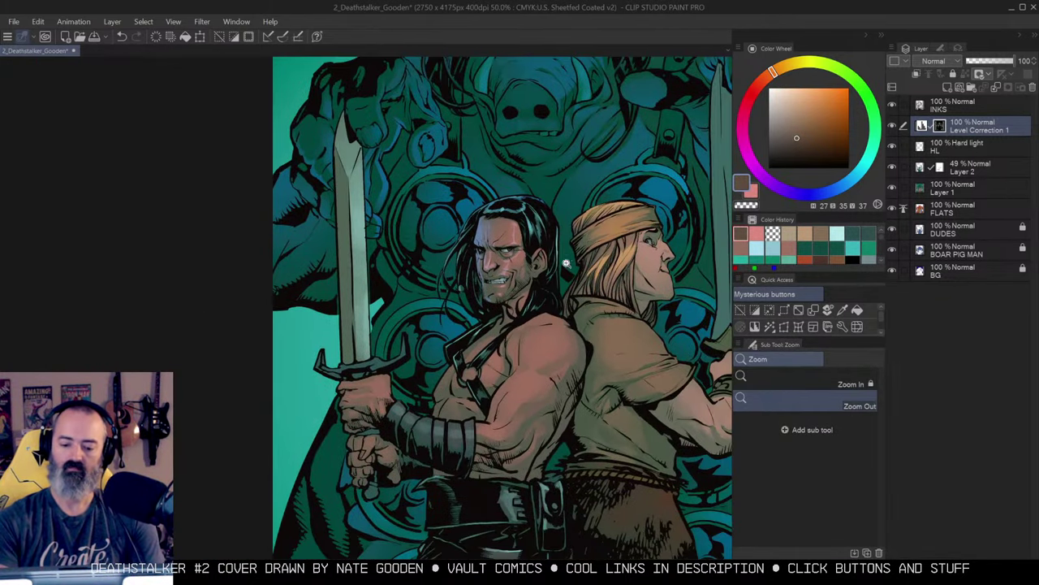
Lasso highlight shapes across the top and front of the dark-haired man's shoulder.
ctrl+click(544, 320)
ctrl+click(545, 320)
key(m)
drag(560, 247, 563, 176)
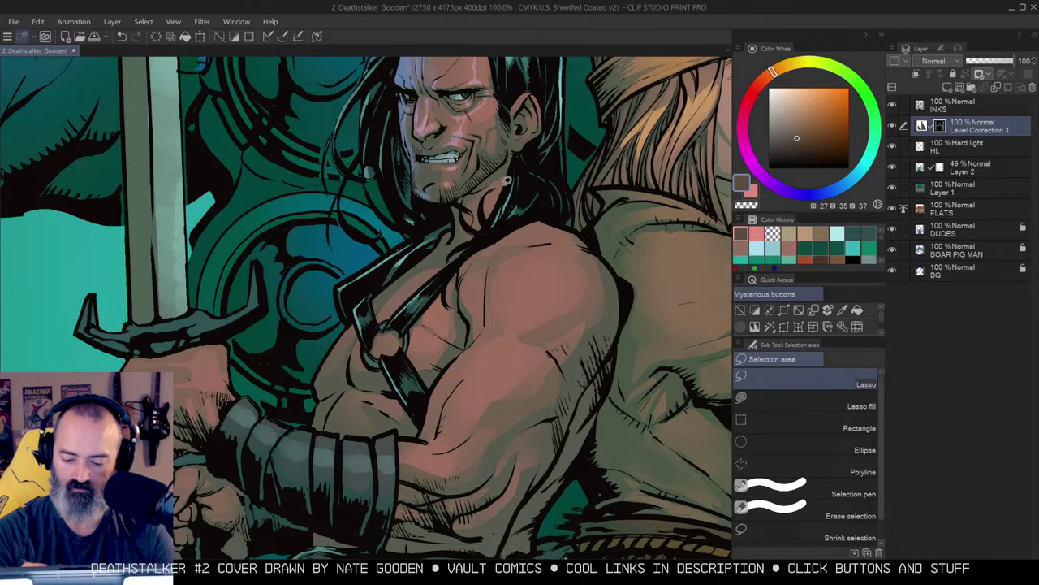
key(b)
key(m)
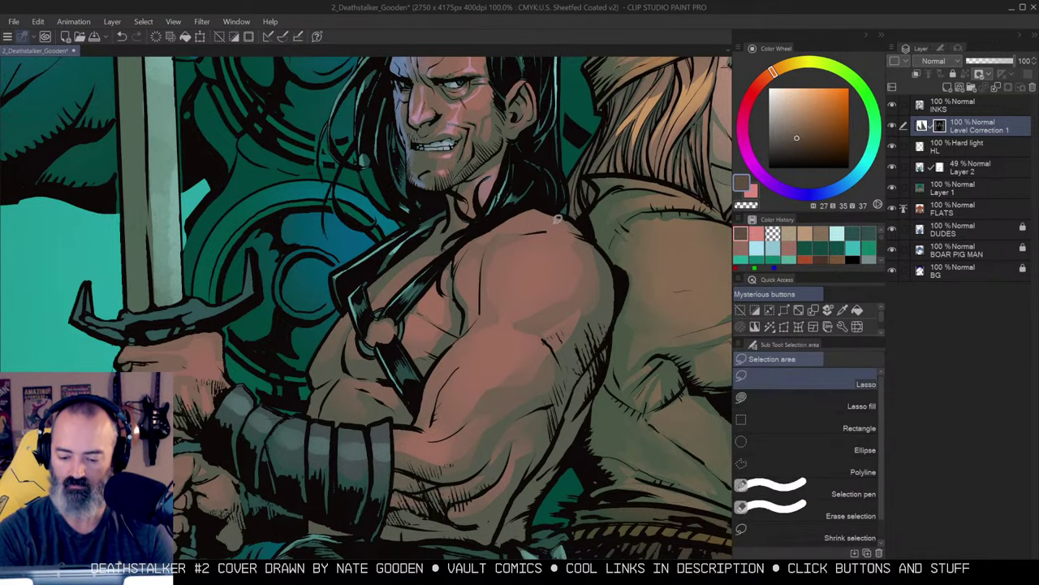
drag(560, 226, 561, 230)
drag(588, 231, 586, 208)
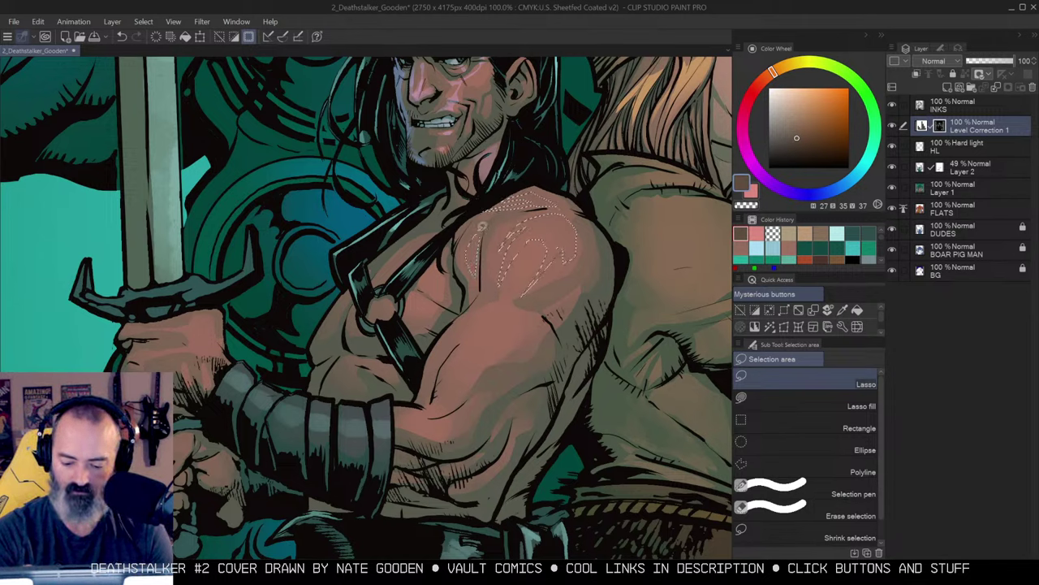
key(q)
key(q)
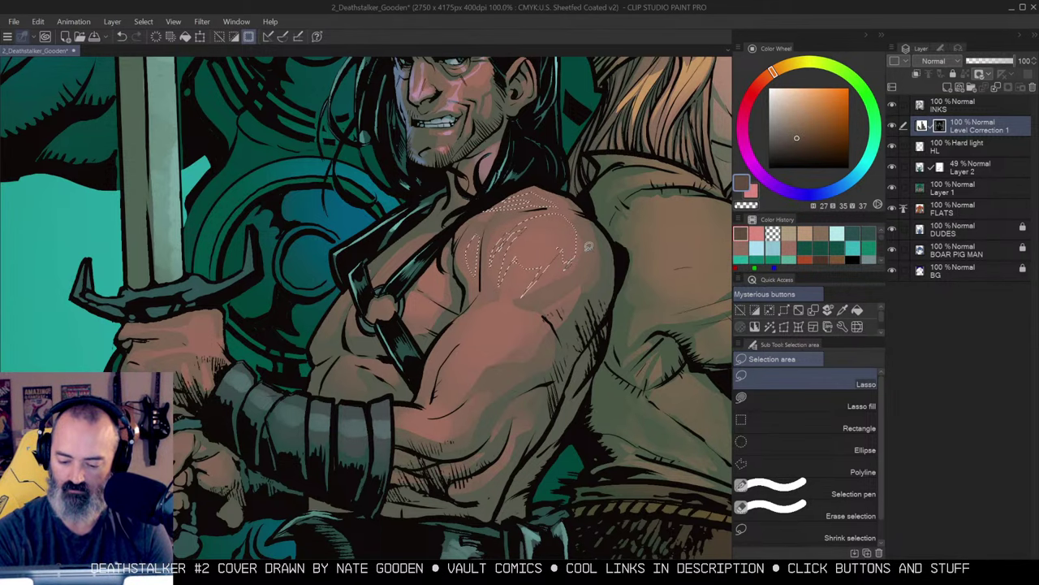
Extend the lasso selection with highlight shapes along the dark-haired man's upper arm and inner elbow.
mouse_move(513, 315)
mouse_down()
mouse_move(465, 350)
mouse_move(526, 289)
mouse_up()
drag(553, 307, 590, 246)
mouse_move(483, 328)
mouse_down()
mouse_move(434, 350)
mouse_move(475, 362)
mouse_move(474, 341)
mouse_up()
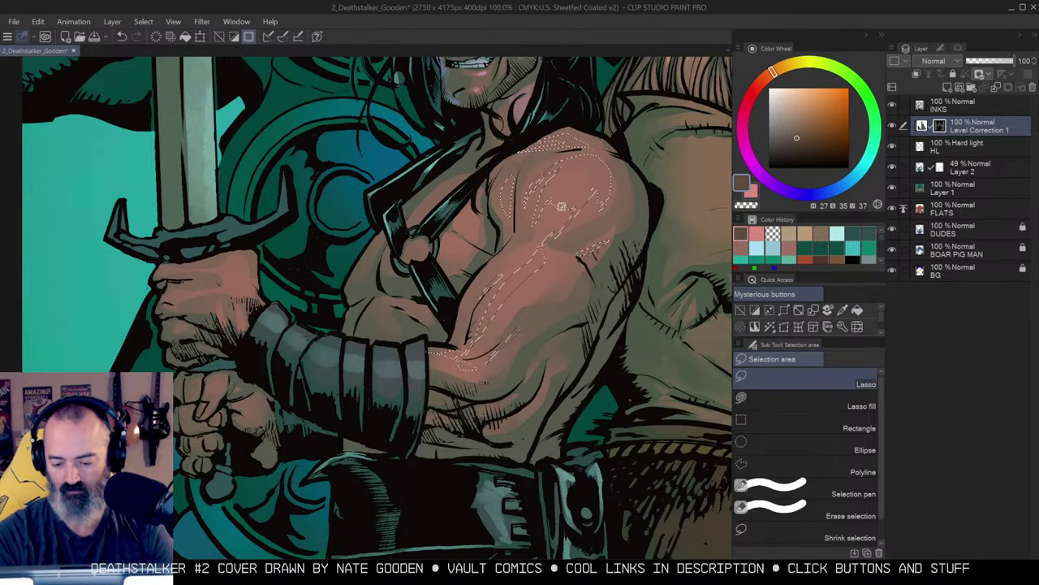
Hide the selection border, airbrush highlights into the selected shoulder and arm shapes with Krupuk Wash 4, and clear the selection.
key(alt+space)
alt+click(541, 244)
alt+click(607, 246)
key(ctrl+d)
key(b)
mouse_move(601, 193)
mouse_down()
mouse_move(610, 184)
mouse_move(592, 187)
mouse_move(536, 315)
mouse_move(591, 185)
mouse_move(546, 219)
mouse_up()
key(alt+space)
alt+click(590, 203)
ctrl+click(540, 268)
alt+click(568, 234)
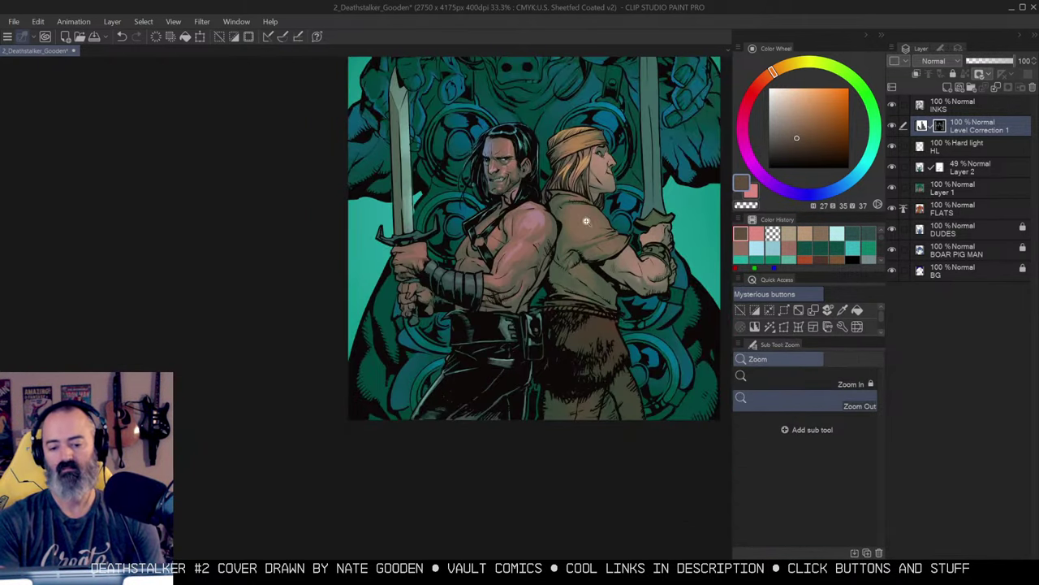
scroll(586, 221, up, 1)
key(b)
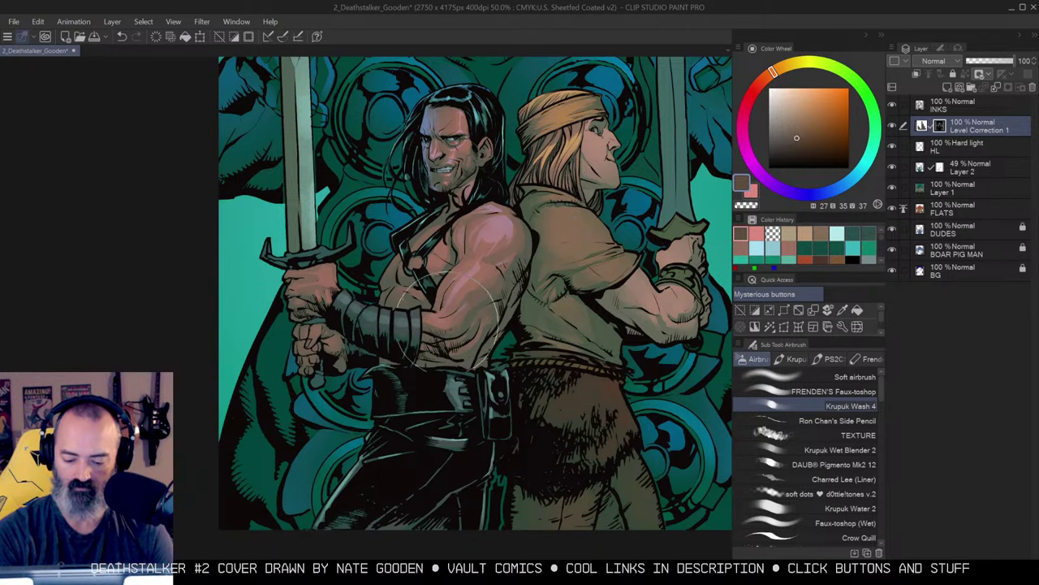
key(/)
scroll(528, 150, down, 1)
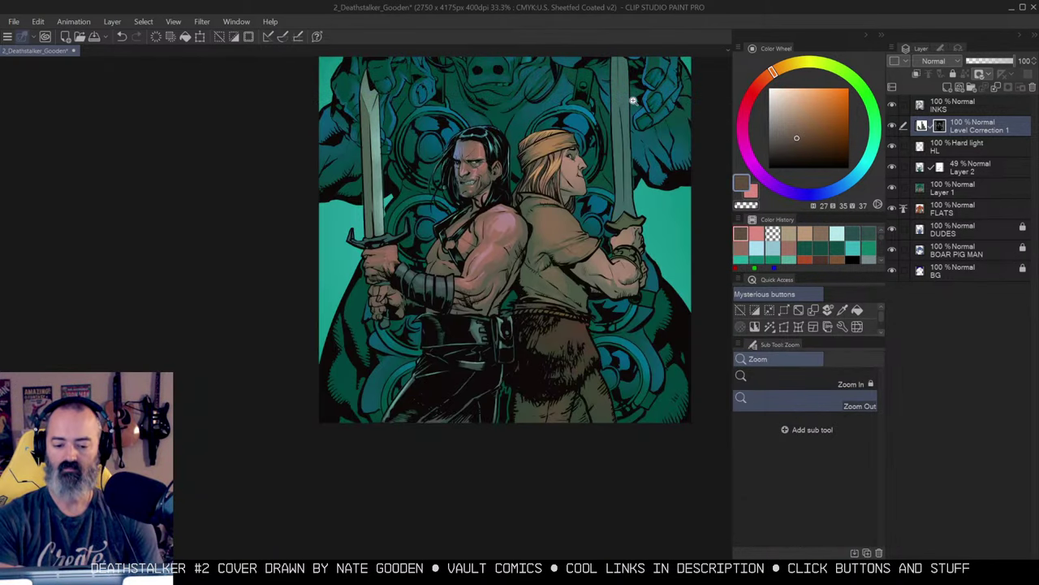
Lasso small highlight shapes on the chest beside the harness strap and airbrush them lighter in the Level Correction 1 mask.
scroll(490, 234, up, 3)
key(m)
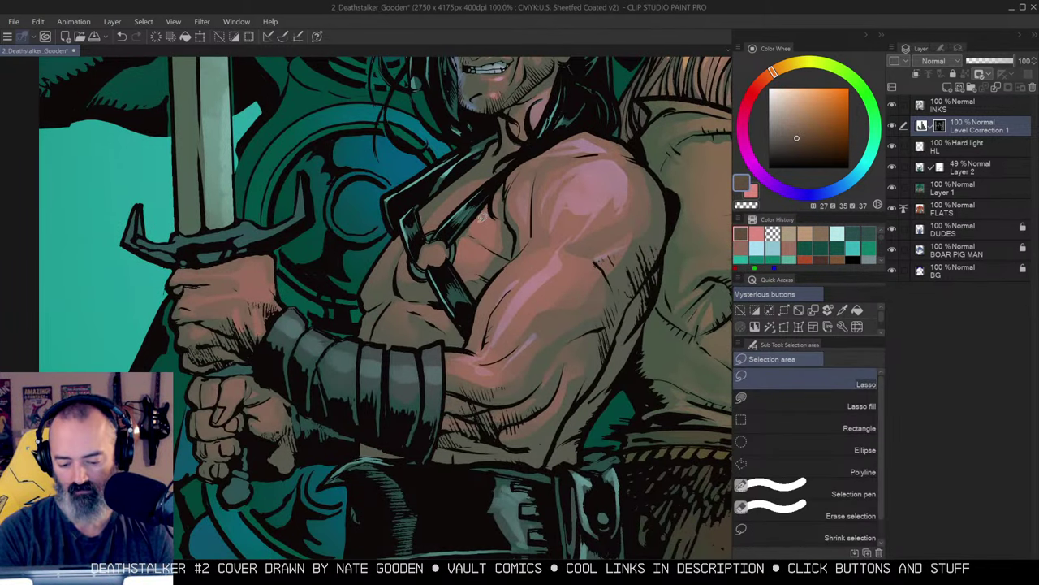
mouse_move(489, 212)
mouse_down()
mouse_move(473, 233)
mouse_move(490, 210)
mouse_up()
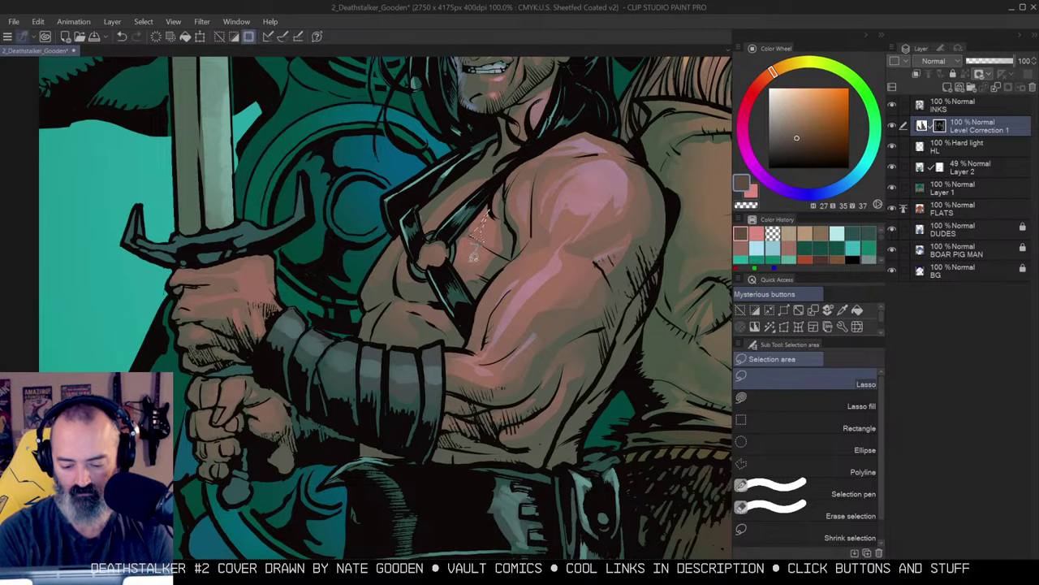
key(w)
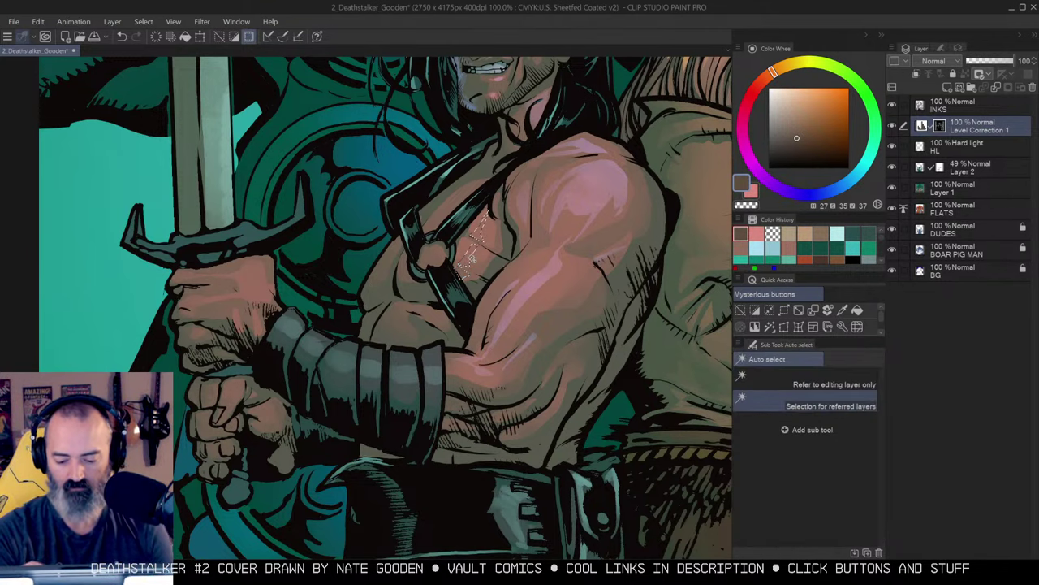
key(ctrl+d)
key(b)
key(slash)
click(558, 209)
alt+click(603, 208)
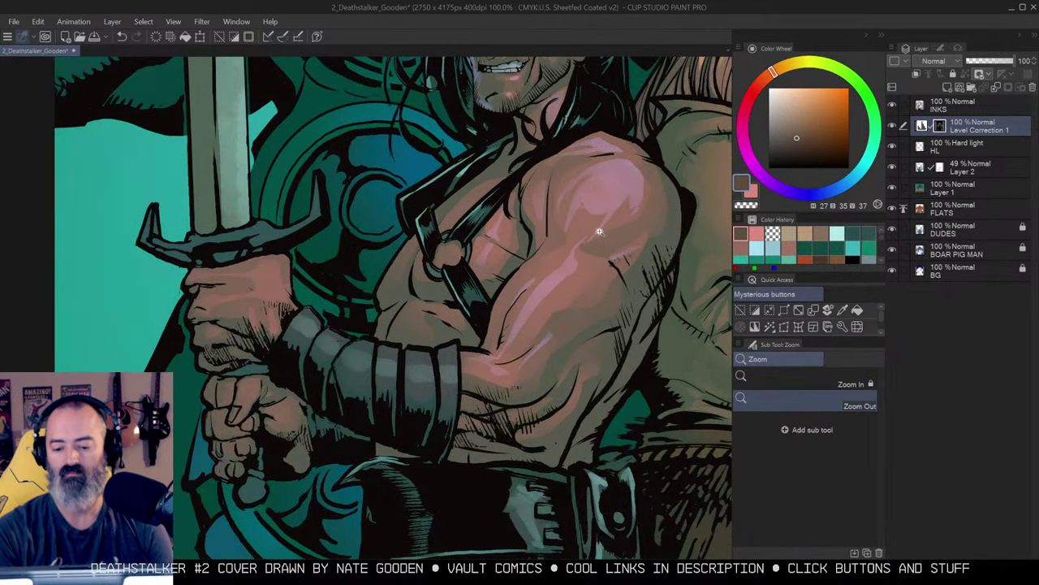
click(602, 230)
click(603, 230)
Lasso a rim along the sword-facing edge of the dark-haired man's torso and limit the selection to the skin with Auto select.
drag(640, 232, 603, 243)
alt+click(546, 279)
alt+click(547, 280)
drag(529, 284, 582, 243)
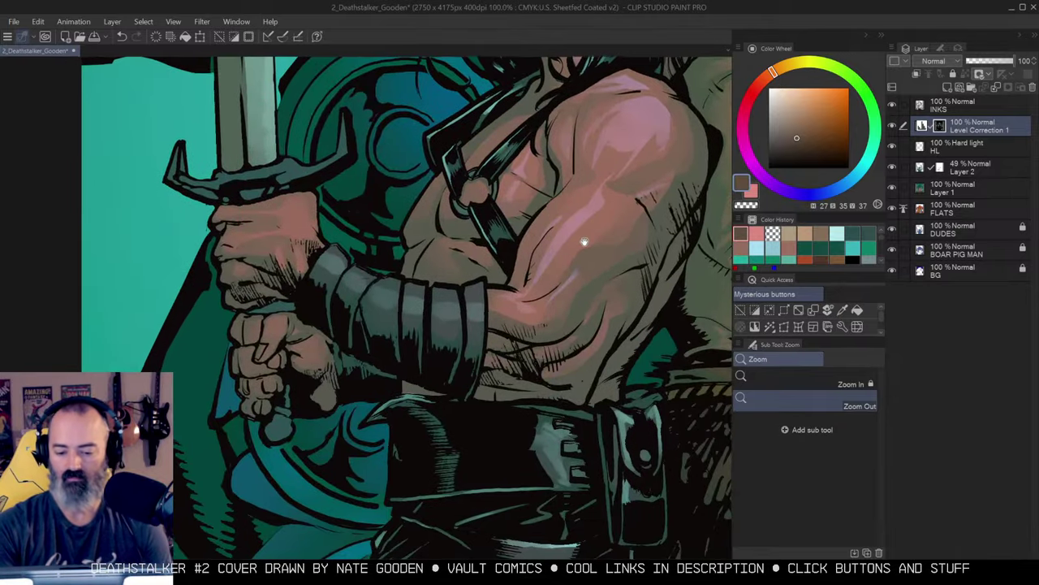
key(m)
mouse_move(481, 136)
mouse_down()
mouse_move(445, 172)
mouse_move(396, 268)
mouse_move(412, 242)
mouse_up()
key(w)
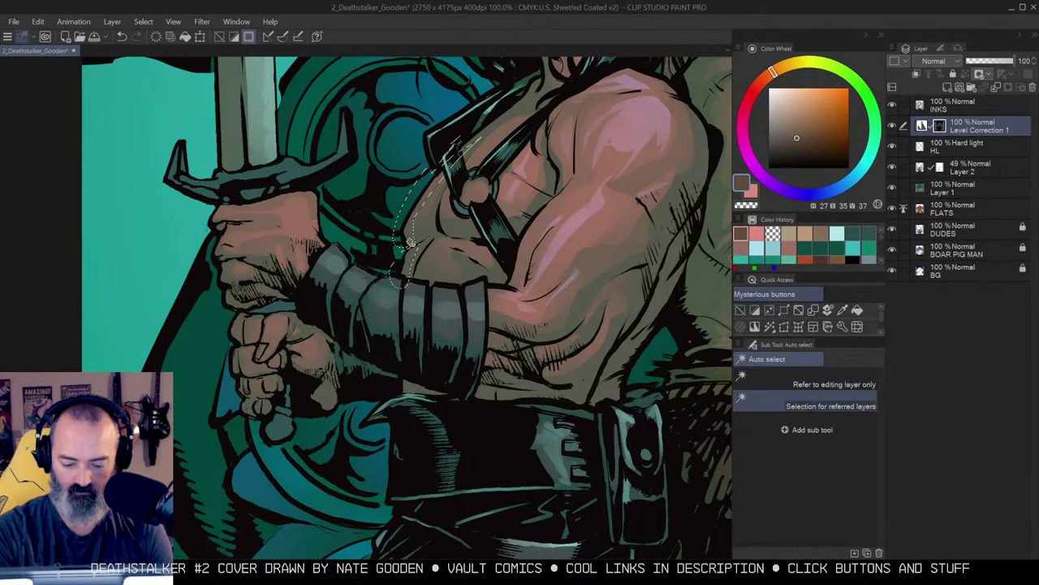
alt+shift+click(411, 242)
Paint a cool rim highlight into the selected torso edge on the Level Correction 1 mask.
key(alt+Delete)
drag(556, 157, 557, 188)
key(ctrl+d)
key(b)
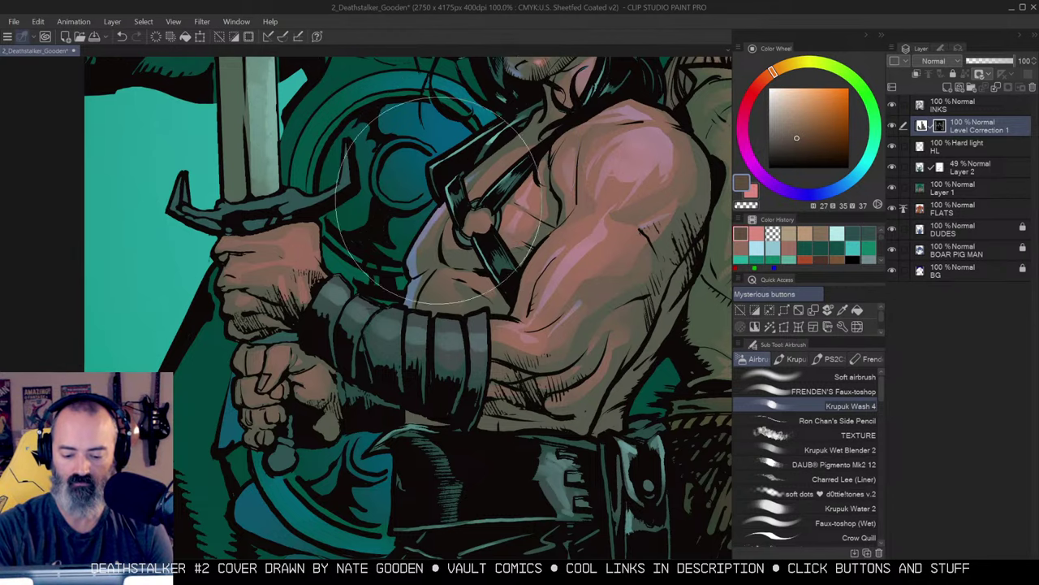
key(alt+space)
click(653, 151)
drag(653, 151, 570, 215)
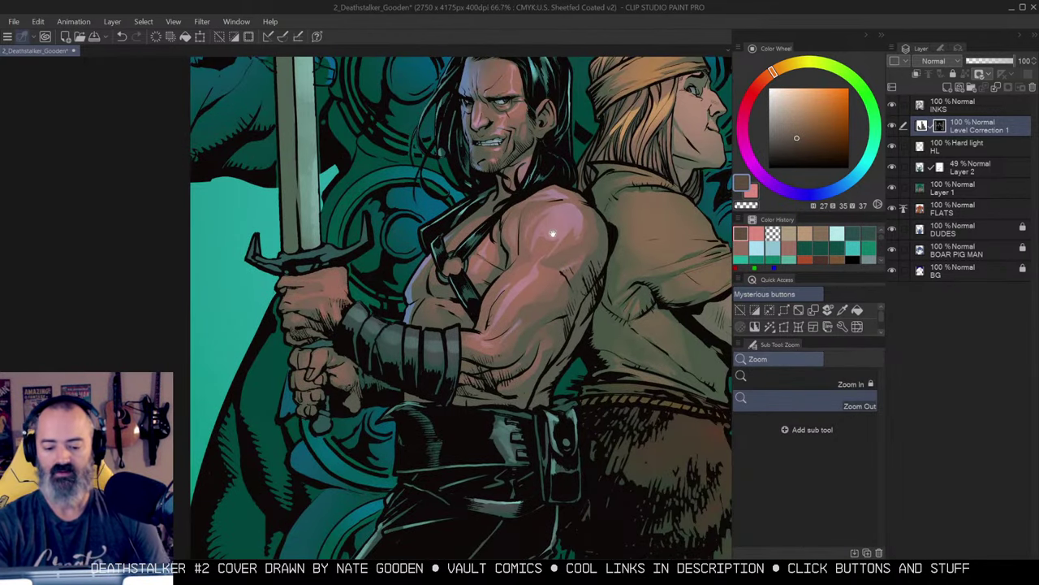
click(580, 236)
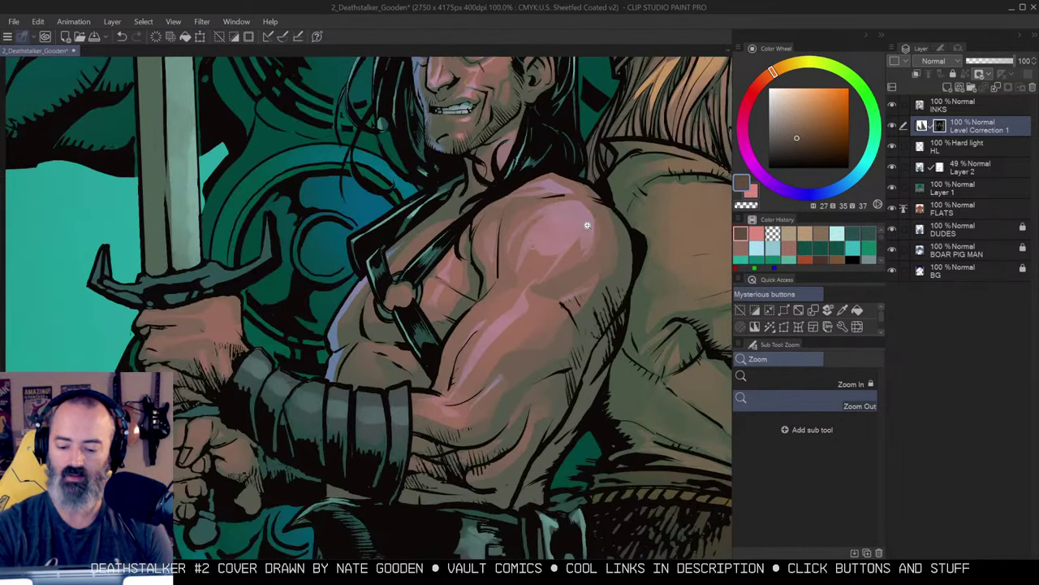
key(m)
key(b)
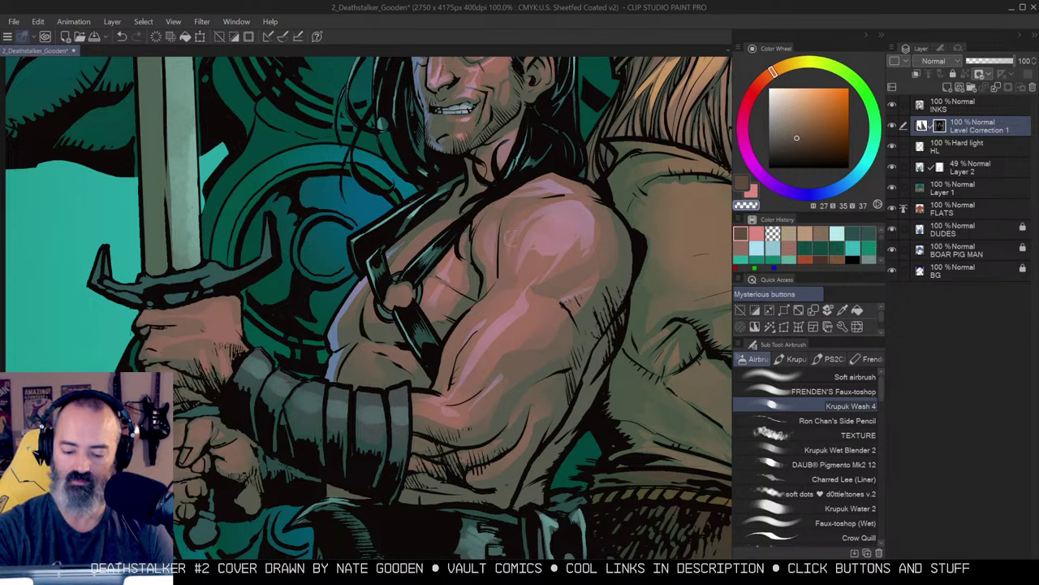
drag(334, 330, 374, 276)
key(ctrl+z)
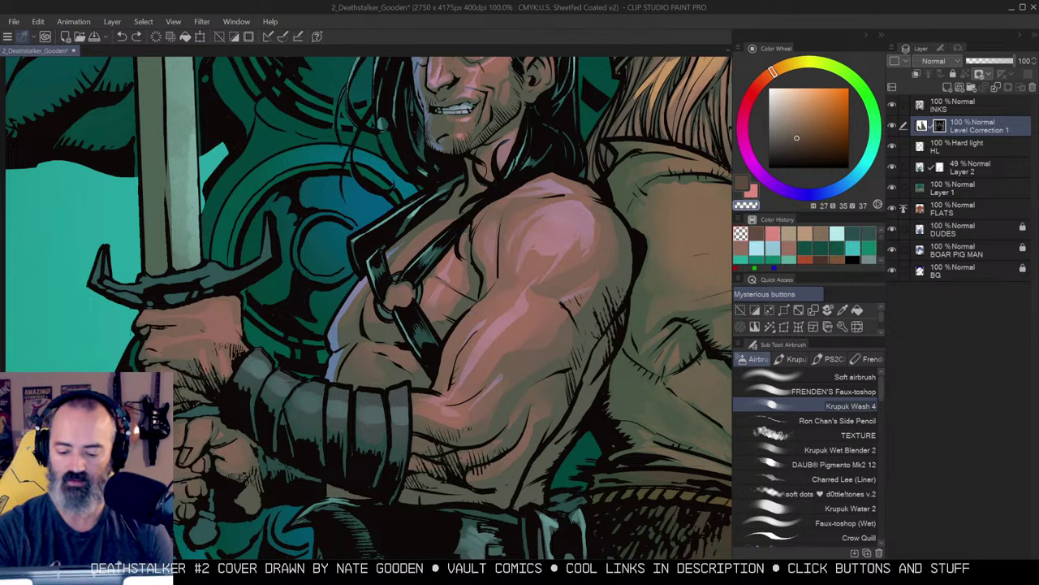
key(m)
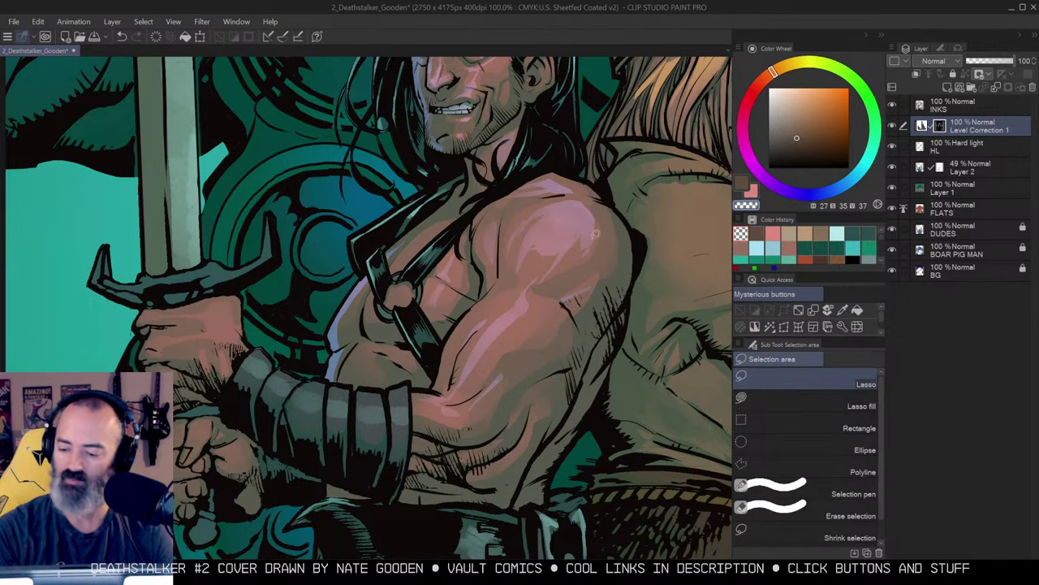
key(b)
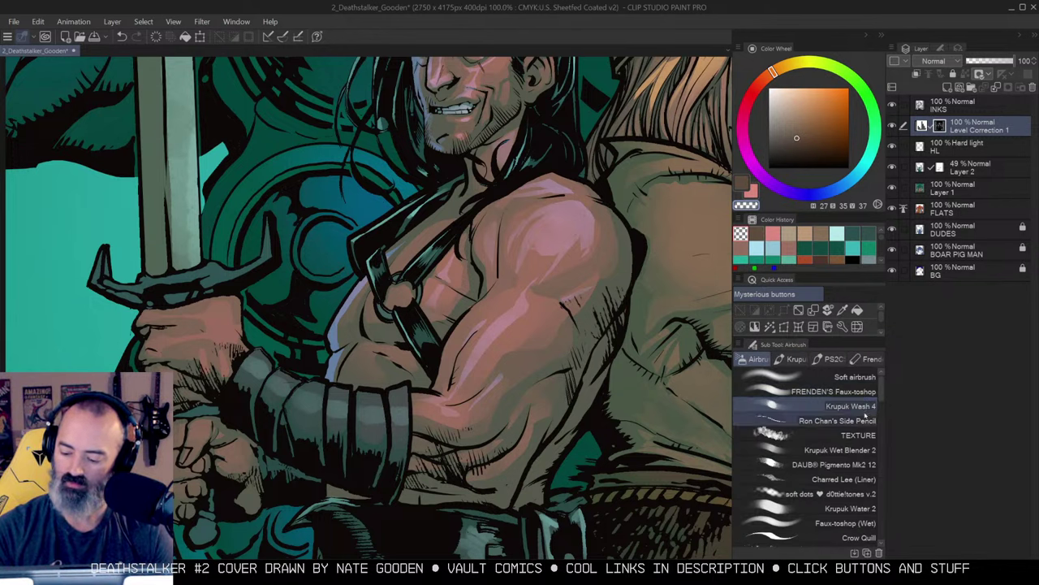
Blend the highlight on the dark-haired man's shoulder into smooth, rounded edges with the Krupuk Wet Blender 2 brush.
click(864, 449)
key(m)
key(c)
key(b)
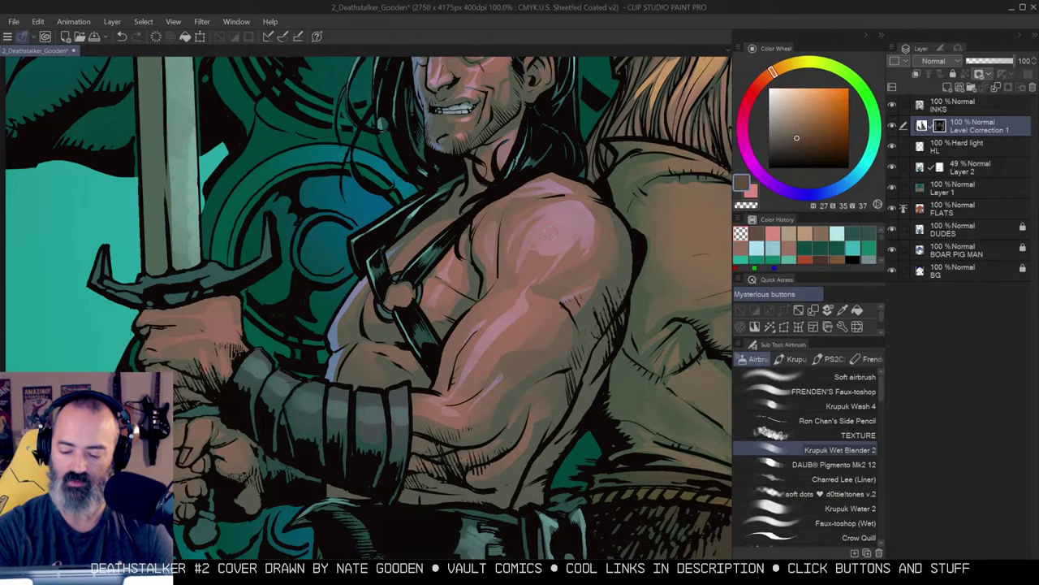
mouse_move(562, 227)
mouse_down()
mouse_move(546, 248)
mouse_move(554, 261)
mouse_up()
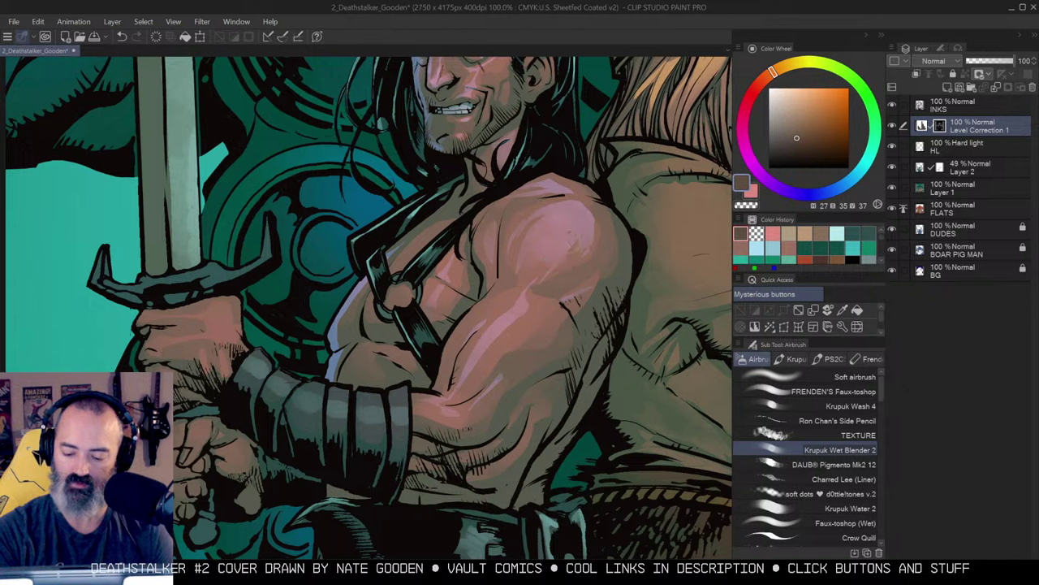
drag(556, 196, 600, 229)
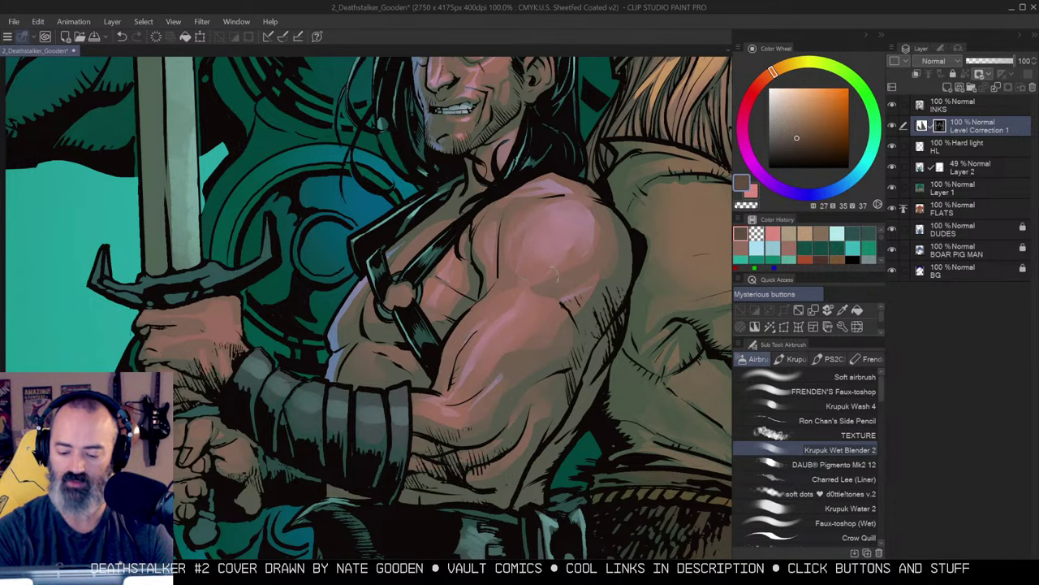
key(alt+space)
mouse_move(566, 256)
mouse_down()
mouse_move(529, 288)
mouse_move(576, 263)
mouse_up()
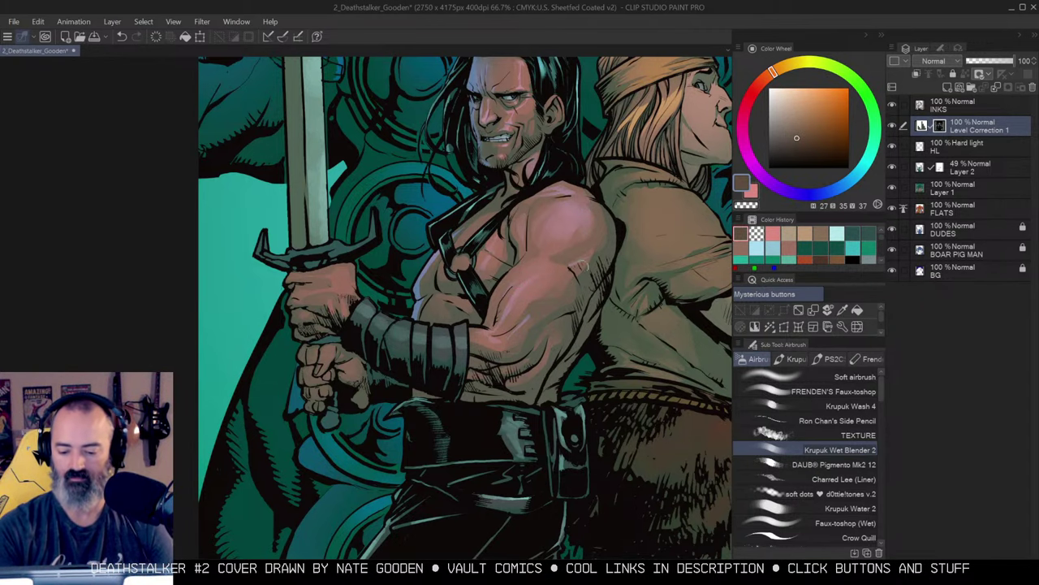
key(alt+space)
click(552, 317)
drag(596, 295, 573, 298)
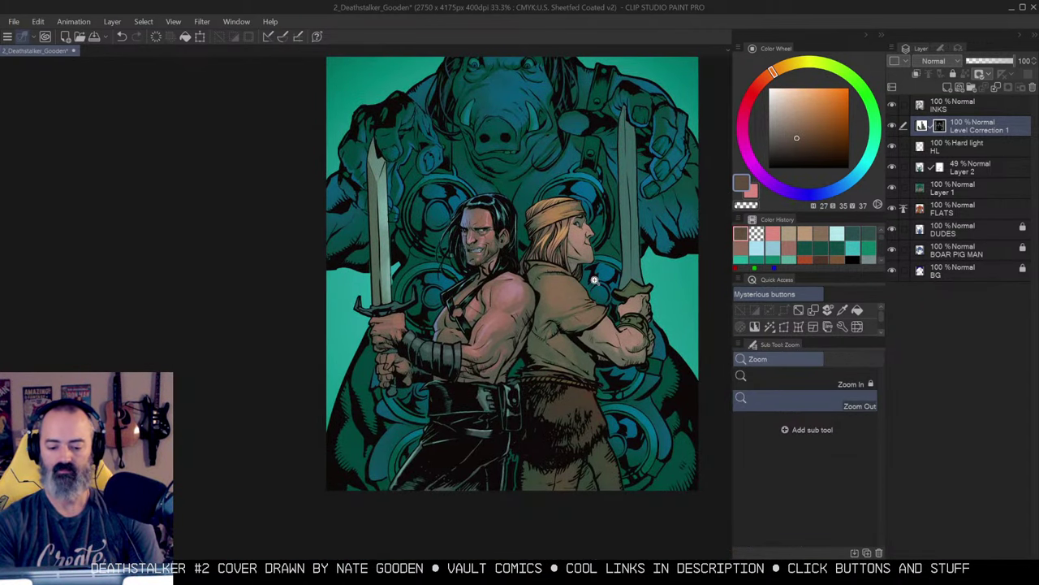
click(593, 280)
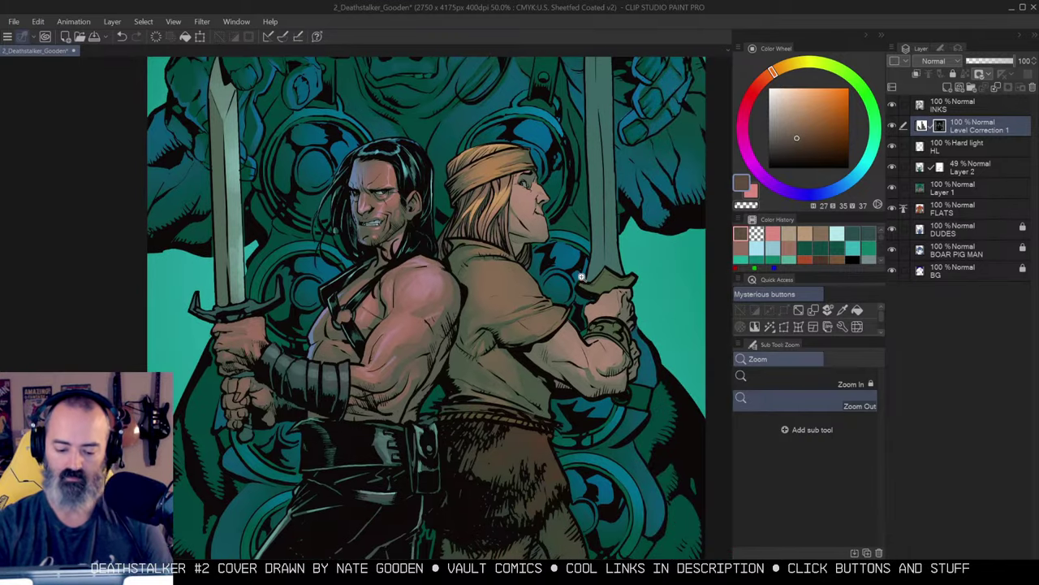
Auto-select the dark-haired man's sword guard and brush over it on Layer 2's mask with Krupuk Wash 4 in transparent colour.
drag(288, 341, 491, 280)
click(493, 279)
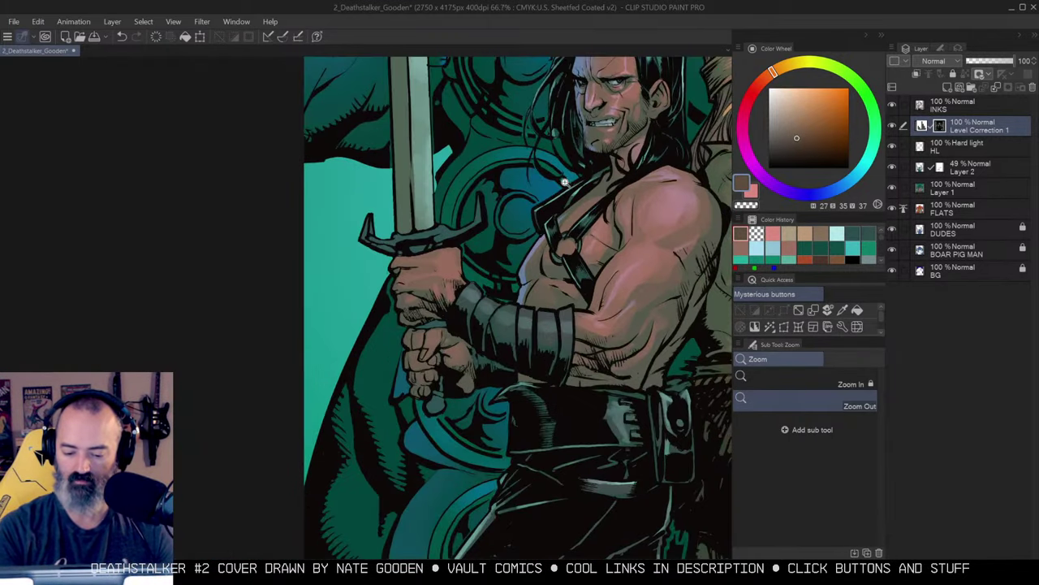
key(w)
click(460, 237)
key(b)
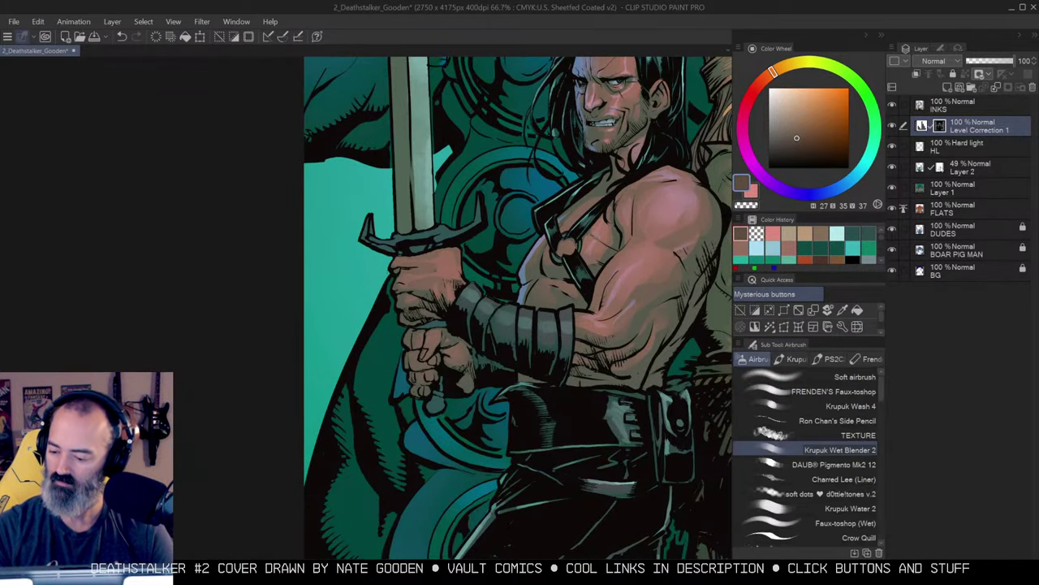
click(941, 167)
click(869, 407)
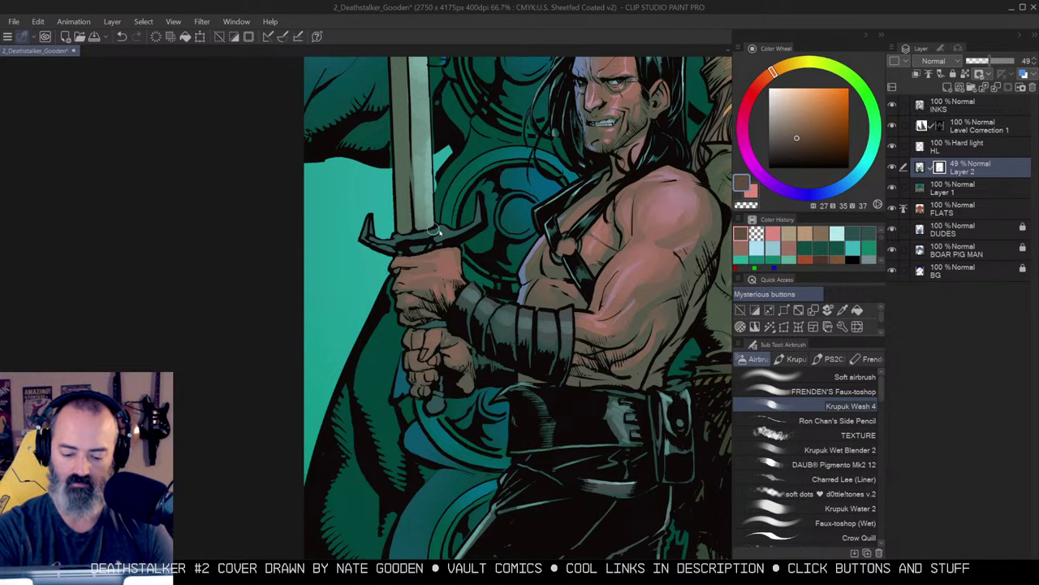
key(c)
mouse_move(449, 228)
mouse_down()
mouse_move(435, 235)
mouse_move(480, 208)
mouse_up()
drag(522, 259, 525, 262)
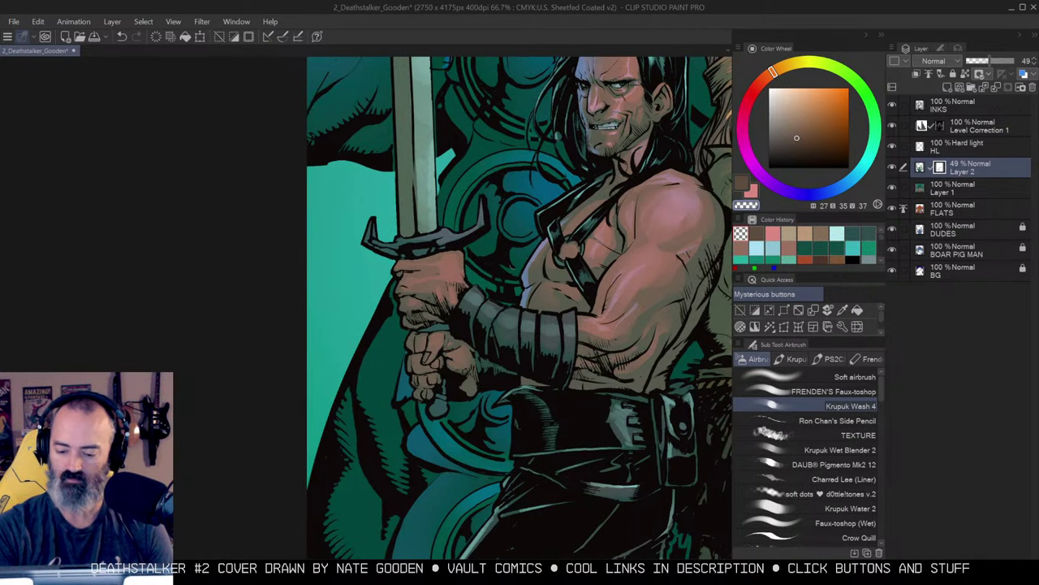
Auto-select the dark-haired man's skin and paint highlights on his upper hand with Ron Chan's Side Pencil on the Level Correction 1 mask.
click(974, 126)
key(period)
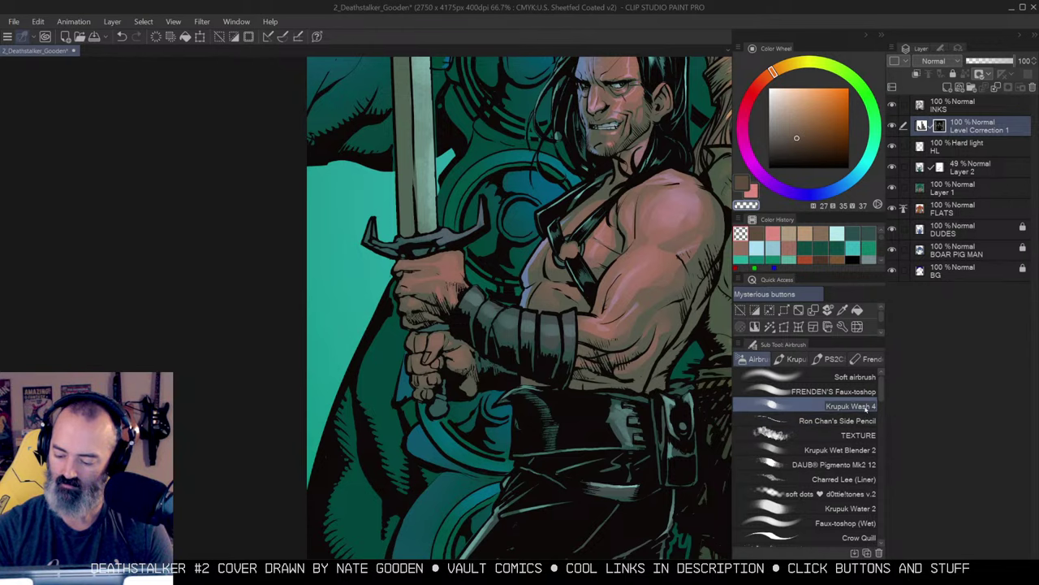
ctrl+click(479, 280)
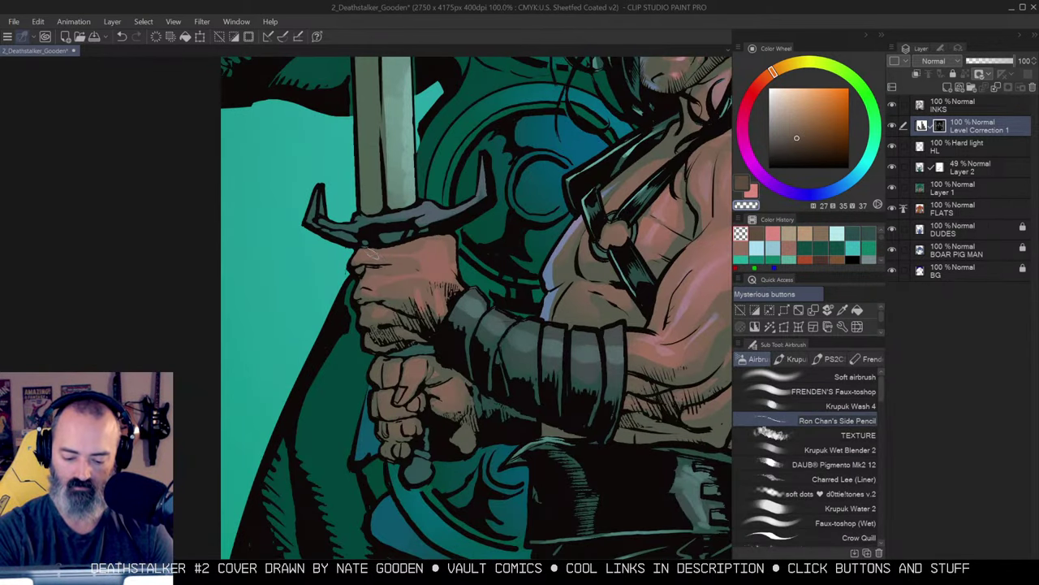
key(w)
click(528, 350)
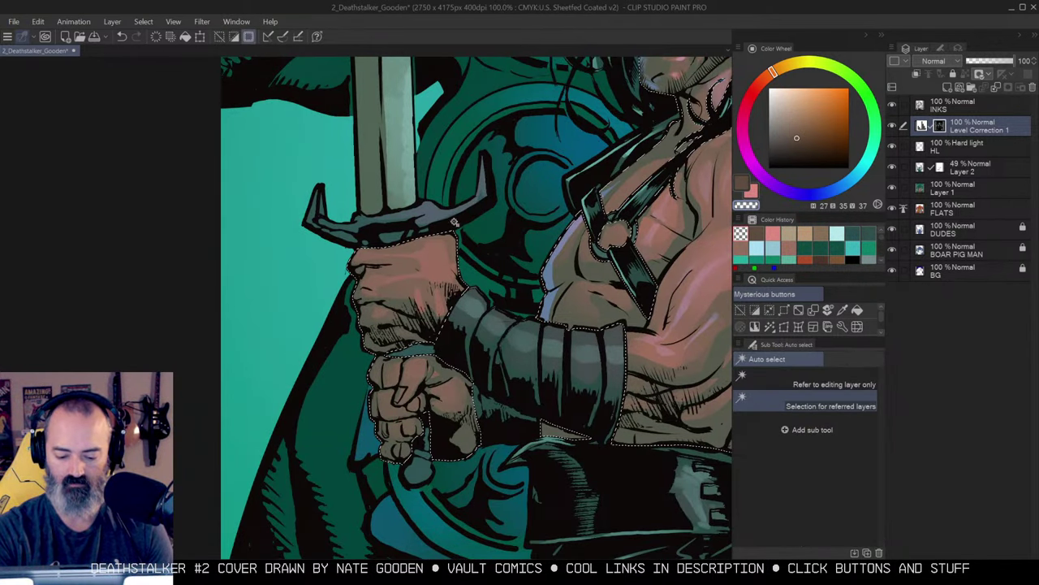
key(ctrl+d)
key(b)
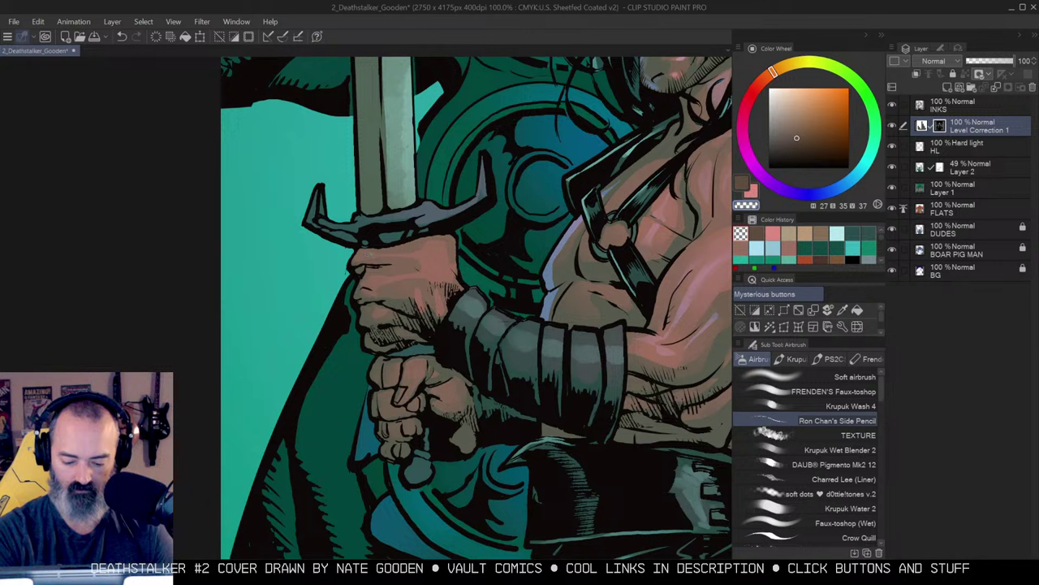
key(c)
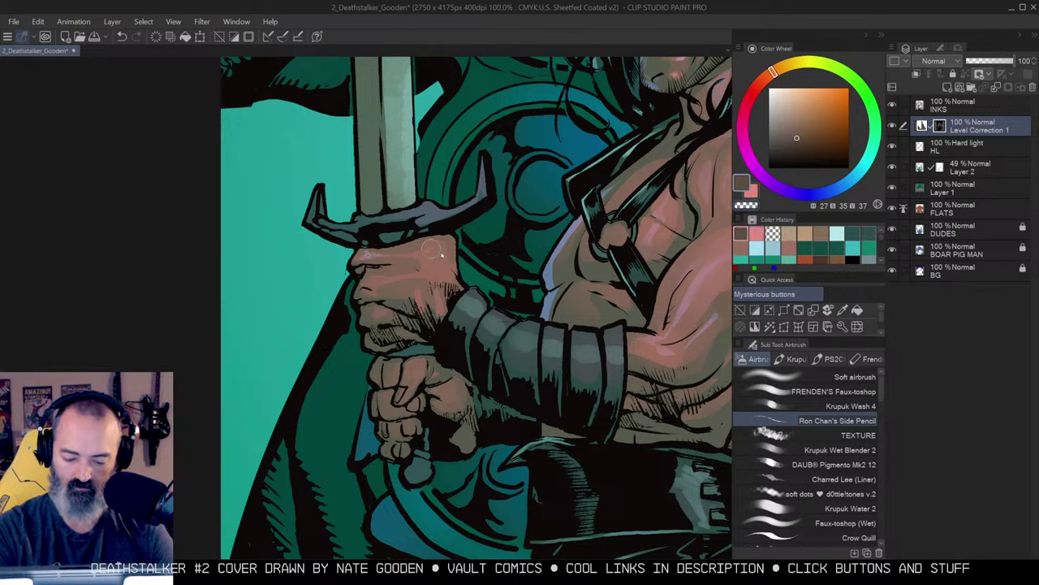
key(ctrl+z)
drag(425, 259, 456, 286)
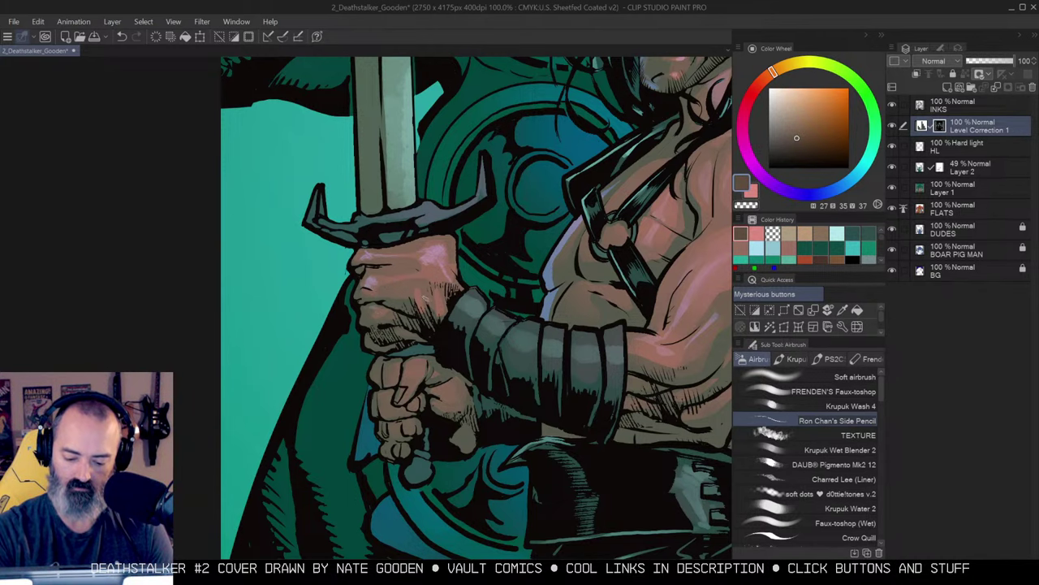
Paint highlights on the fingers of the dark-haired man's lower hand and clear the skin selection.
key(alt+space)
click(480, 259)
click(491, 246)
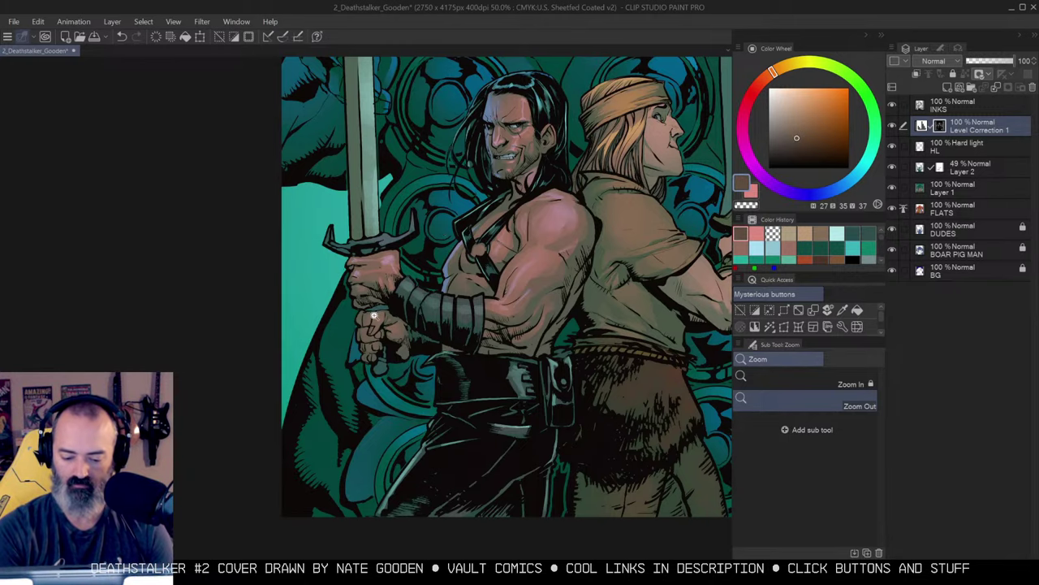
ctrl+click(375, 316)
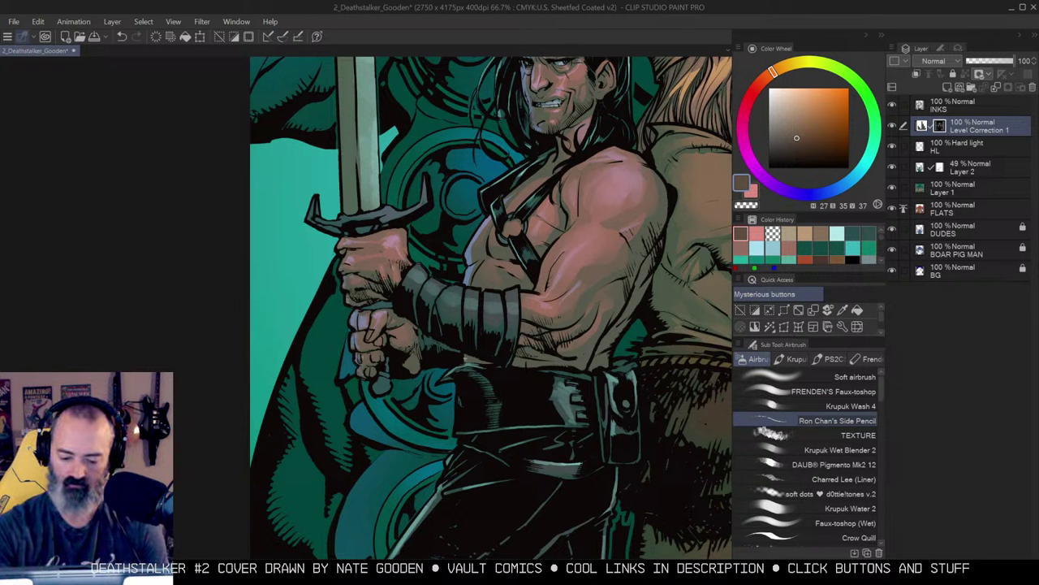
scroll(414, 269, up, 2)
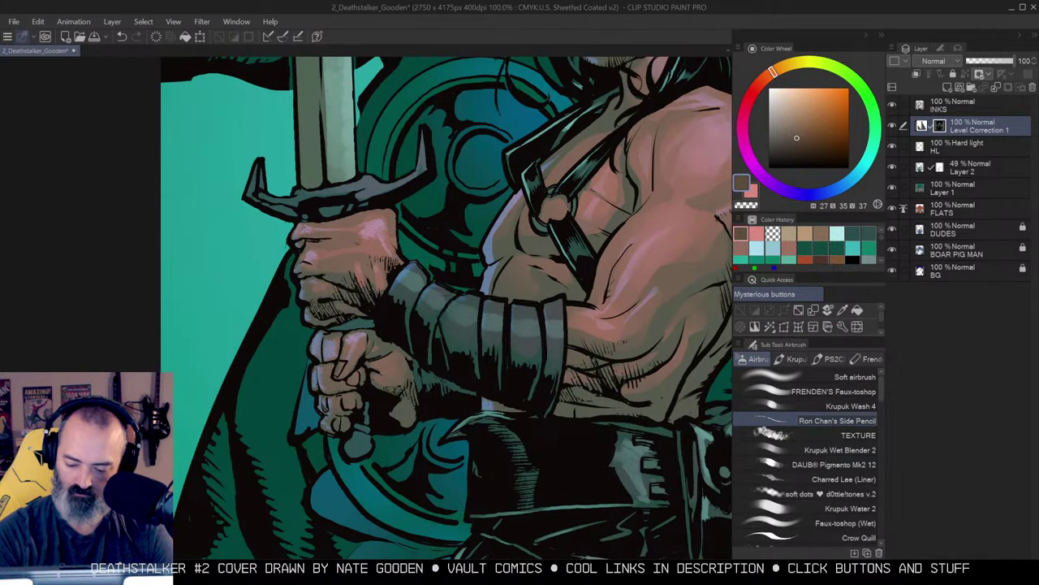
alt+click(564, 288)
scroll(593, 299, down, 1)
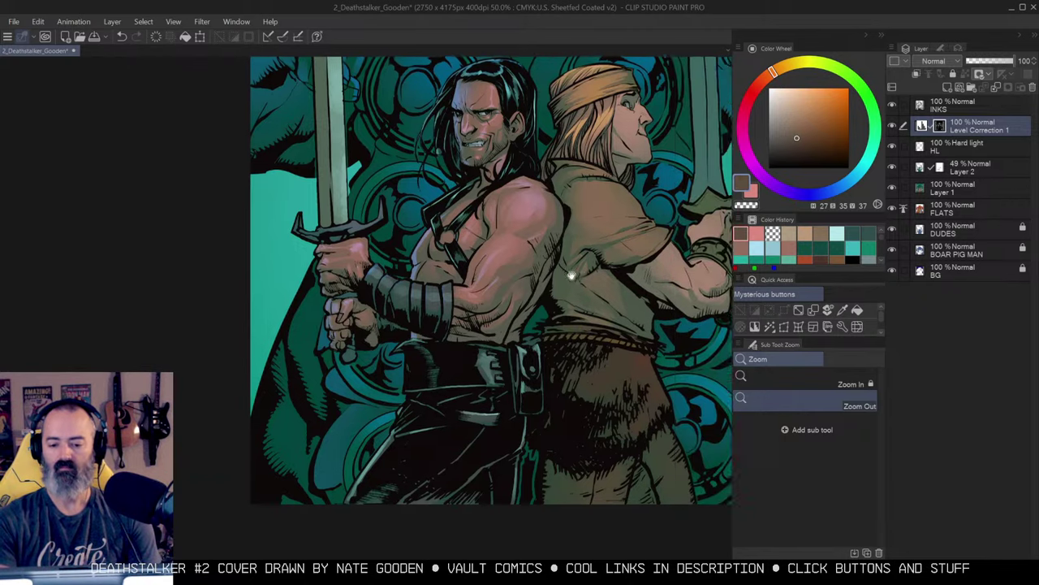
scroll(616, 265, down, 1)
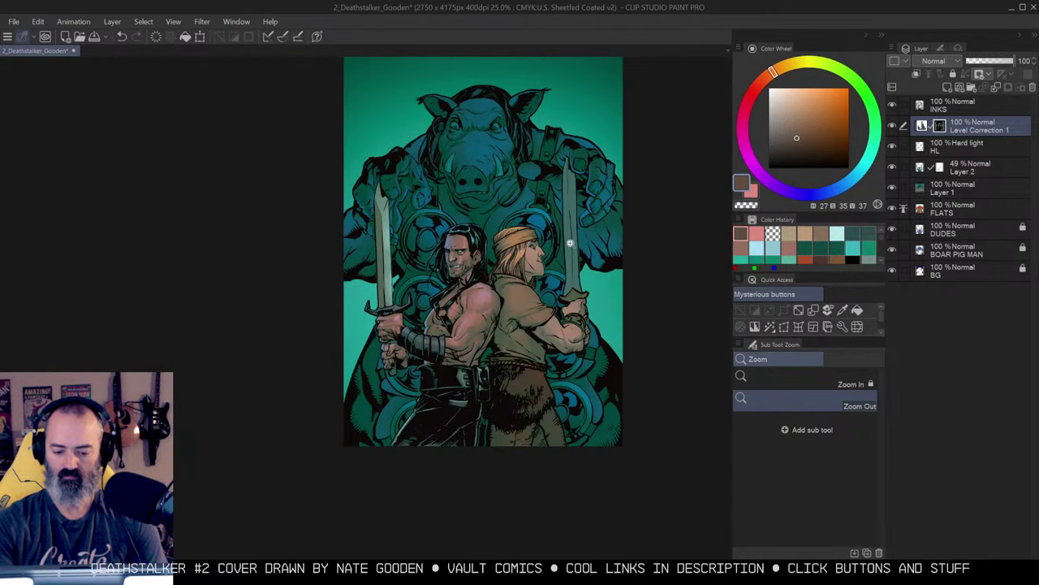
Lasso highlight shapes around the blond man's eye, nose, mouth and chin and limit the selection to his skin with Auto select.
scroll(546, 290, up, 3)
scroll(606, 258, up, 1)
key(w)
click(546, 213)
key(ctrl+h)
key(b)
key(m)
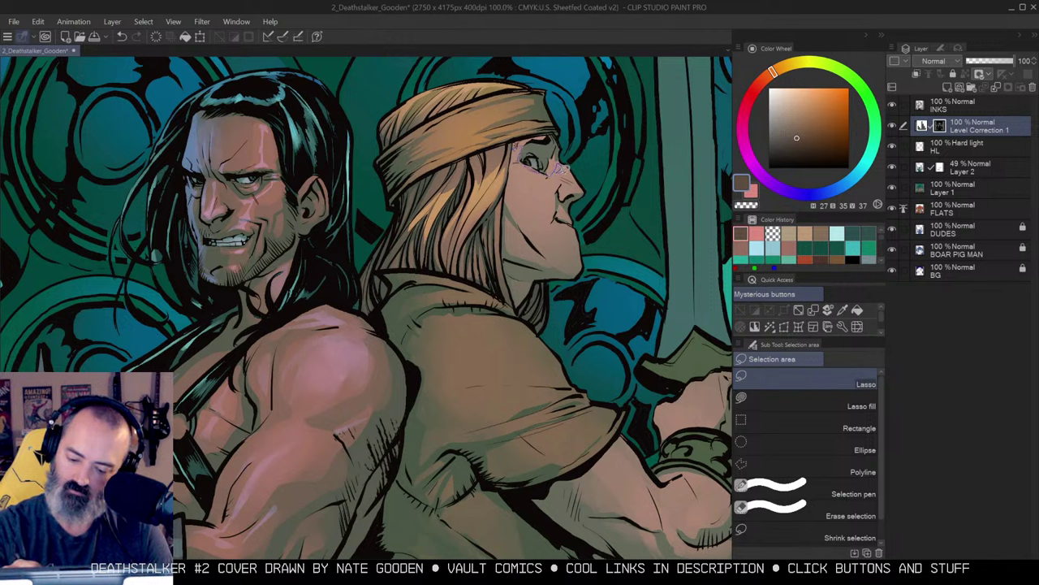
mouse_move(559, 174)
mouse_down()
mouse_move(566, 162)
mouse_move(560, 174)
mouse_up()
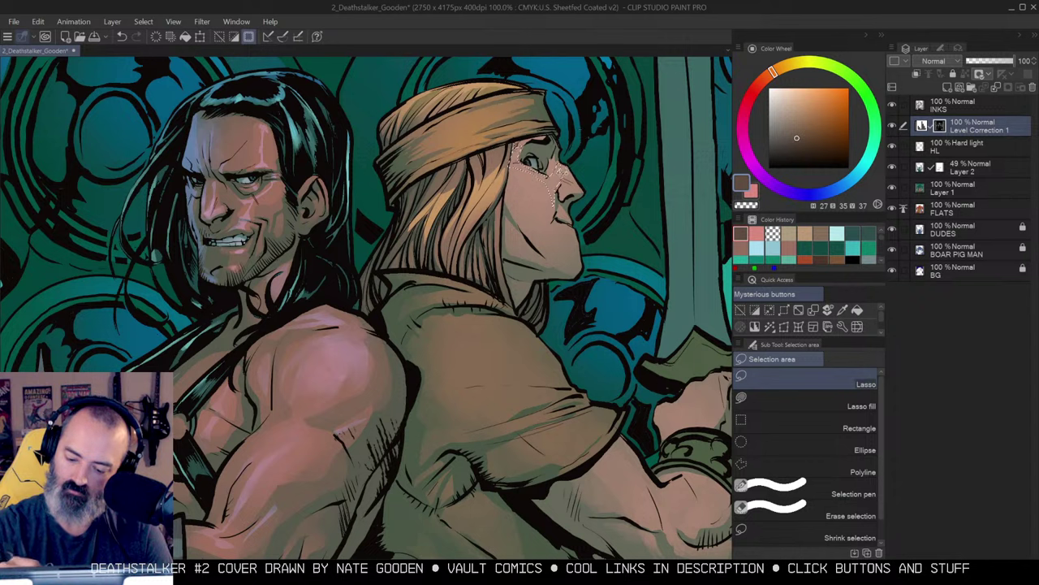
key(q)
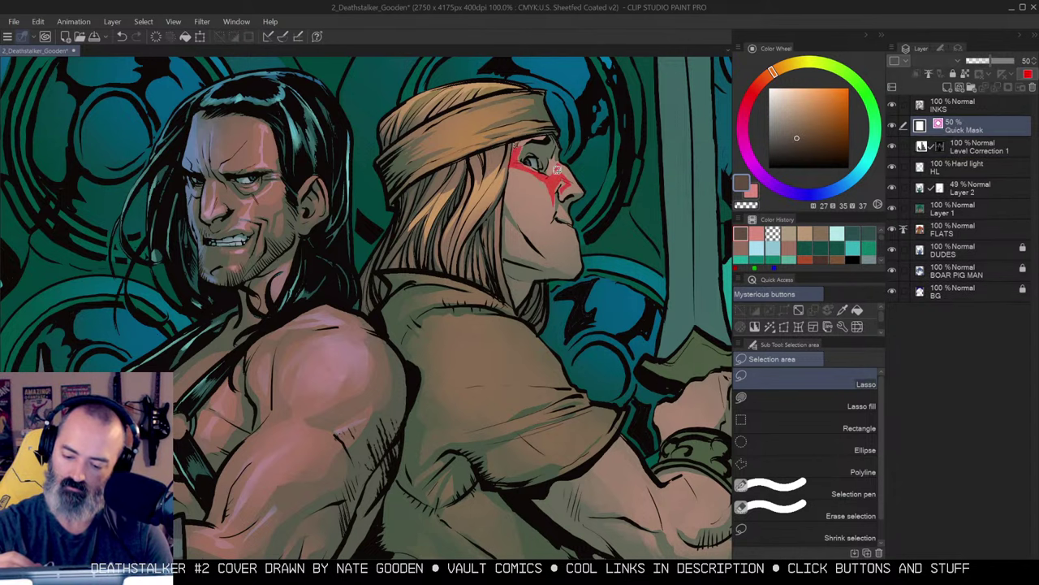
key(q)
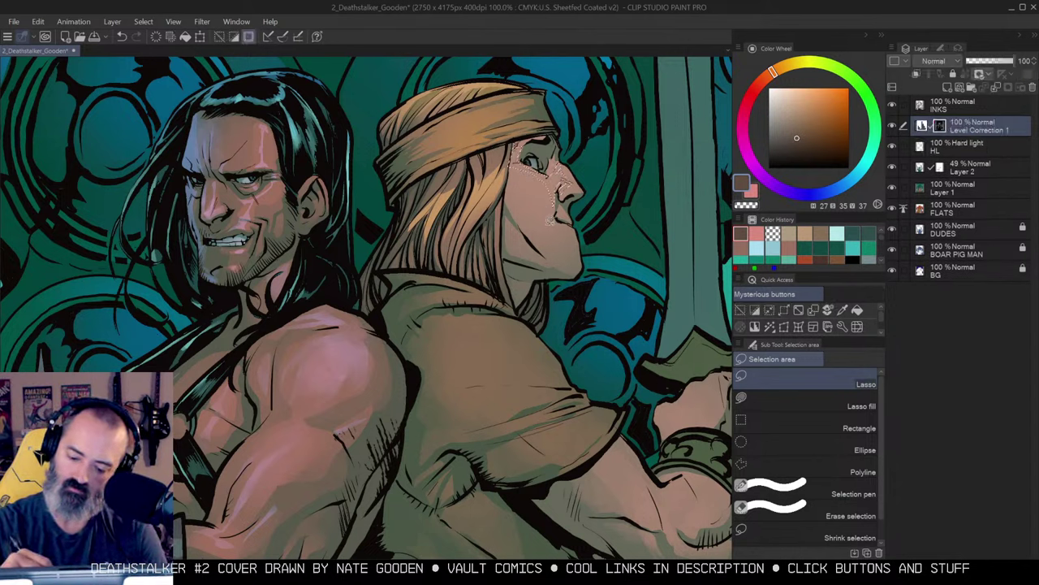
mouse_move(563, 245)
mouse_down()
mouse_move(570, 253)
mouse_move(578, 241)
mouse_up()
key(w)
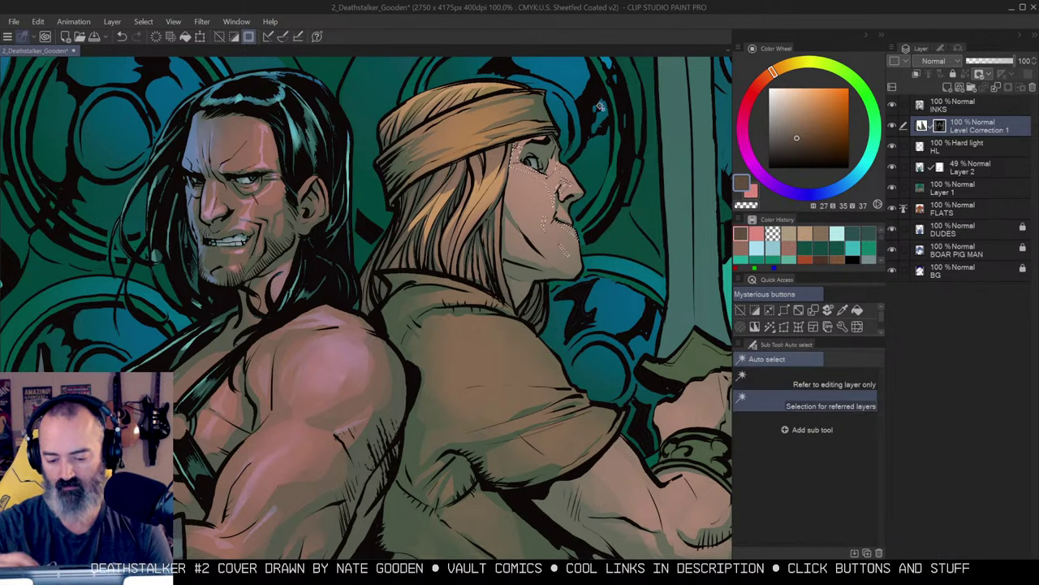
Paint the selected facial shapes of the blond man as highlights with the Krupuk Wash 4 brush.
key(ctrl+d)
key(b)
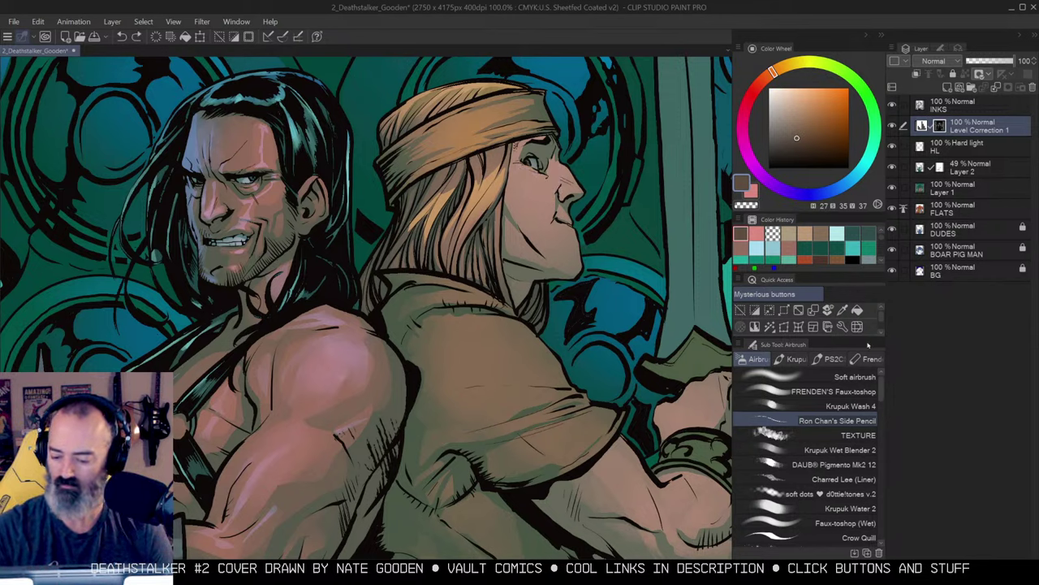
click(866, 406)
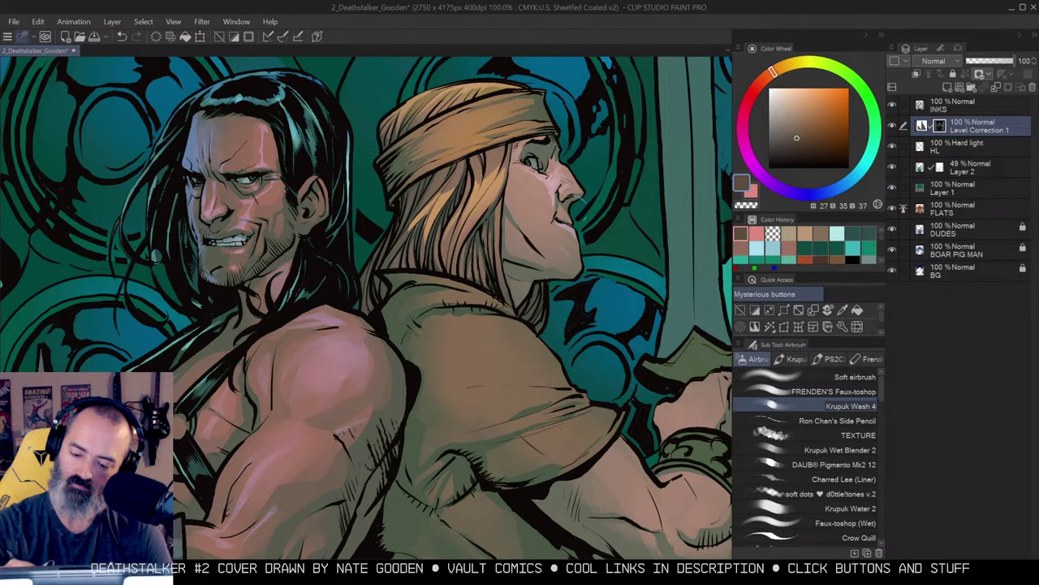
Lasso and brush additional highlights on the tip of the blond man's nose and above his eyebrow with Krupuk Wash 4.
key(m)
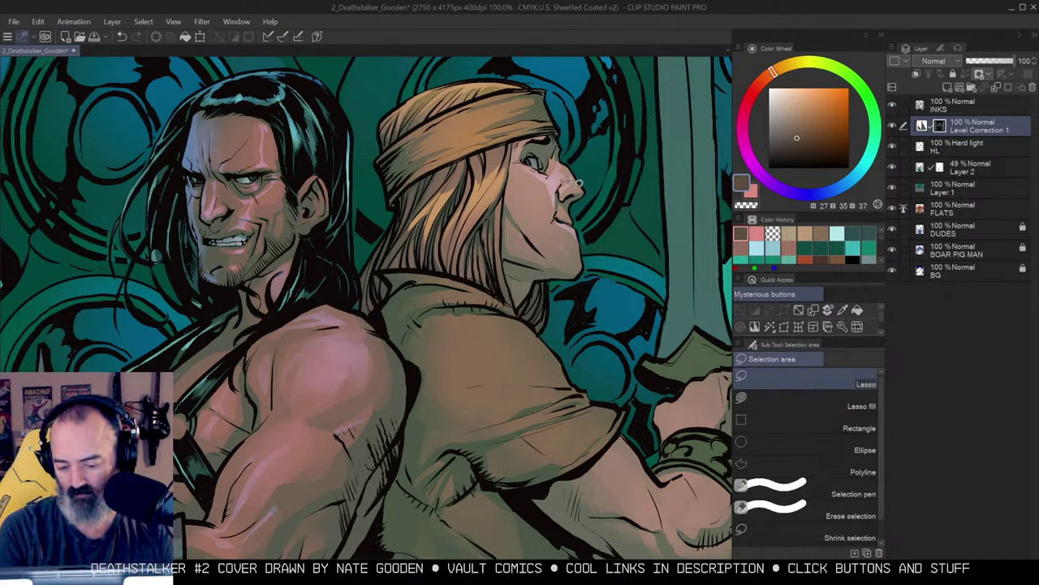
key(b)
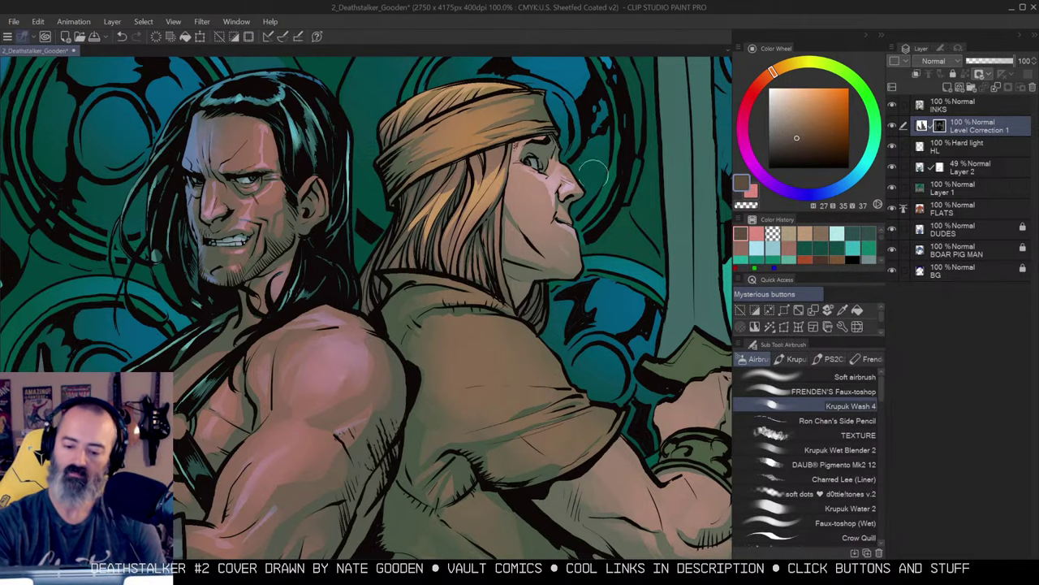
key(m)
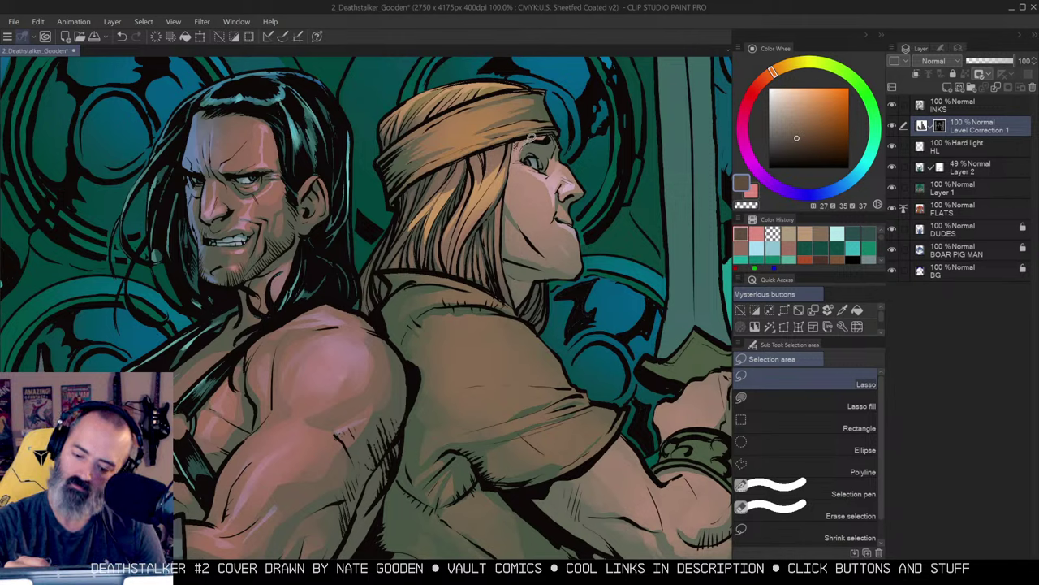
key(w)
key(b)
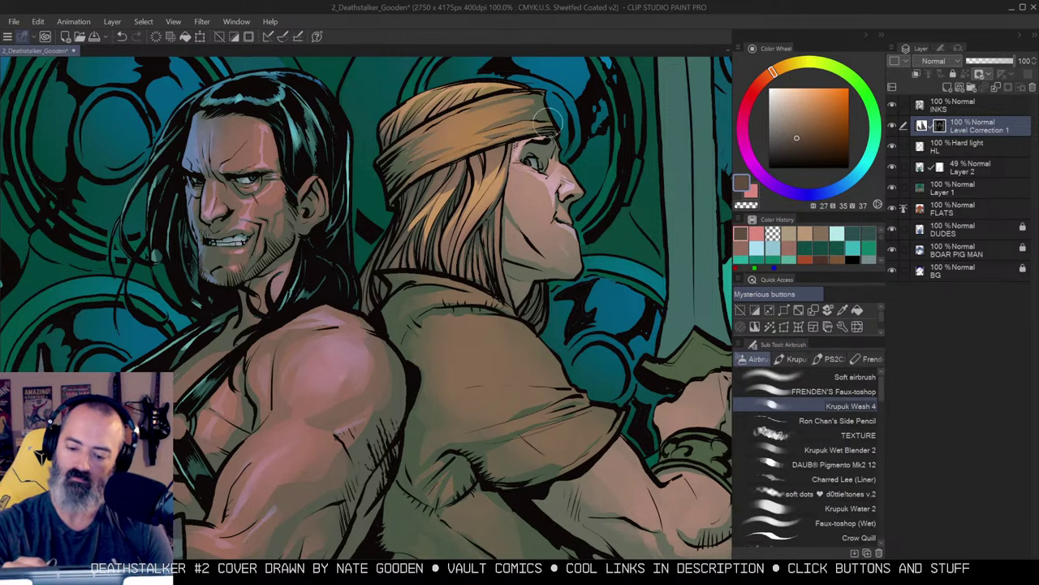
key(w)
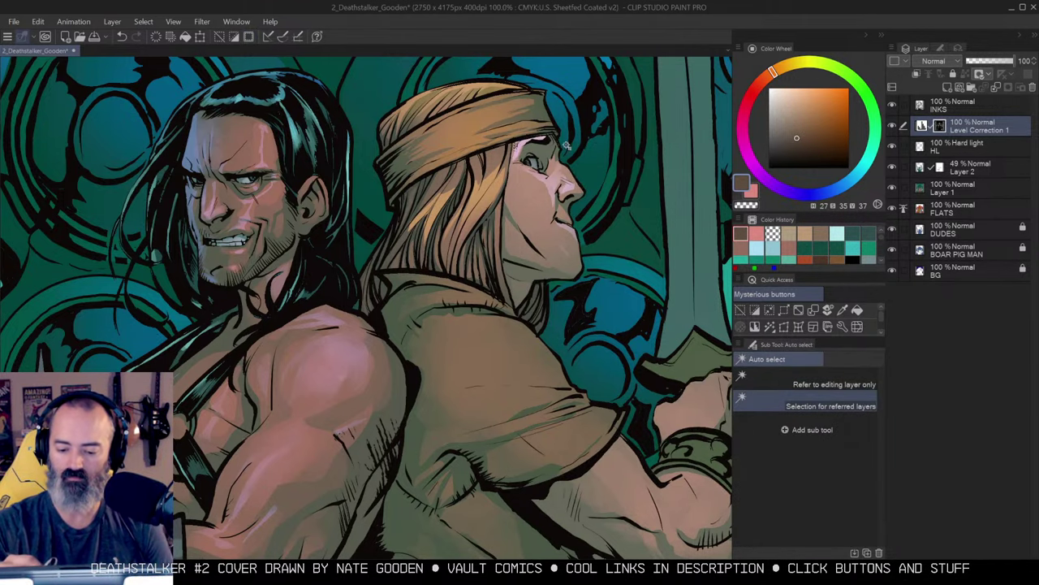
key(b)
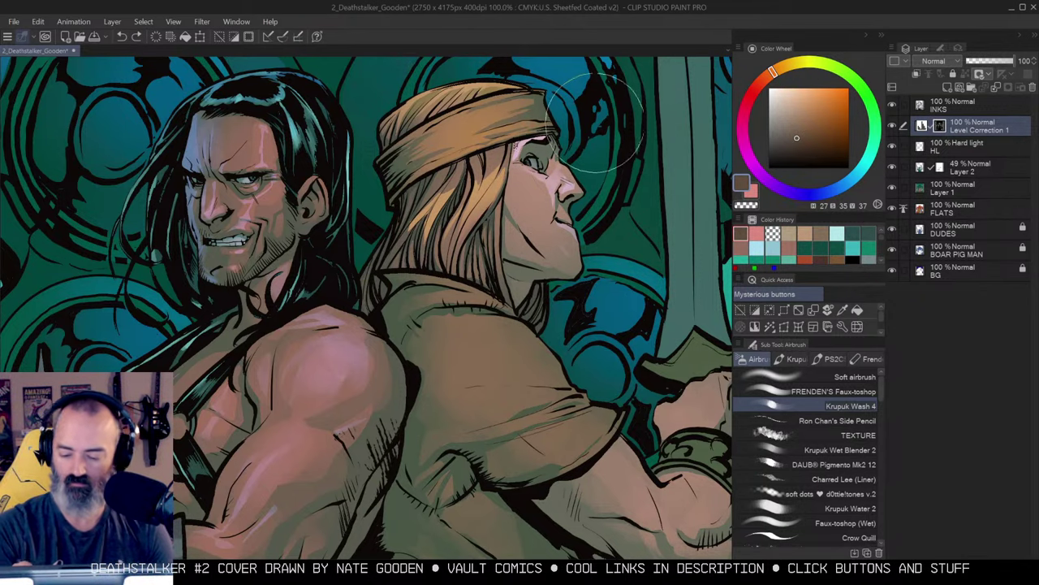
Lasso a shape beside the blond man's eye and brush a highlight into it with Krupuk Wash 4.
scroll(597, 113, up, 2)
key(m)
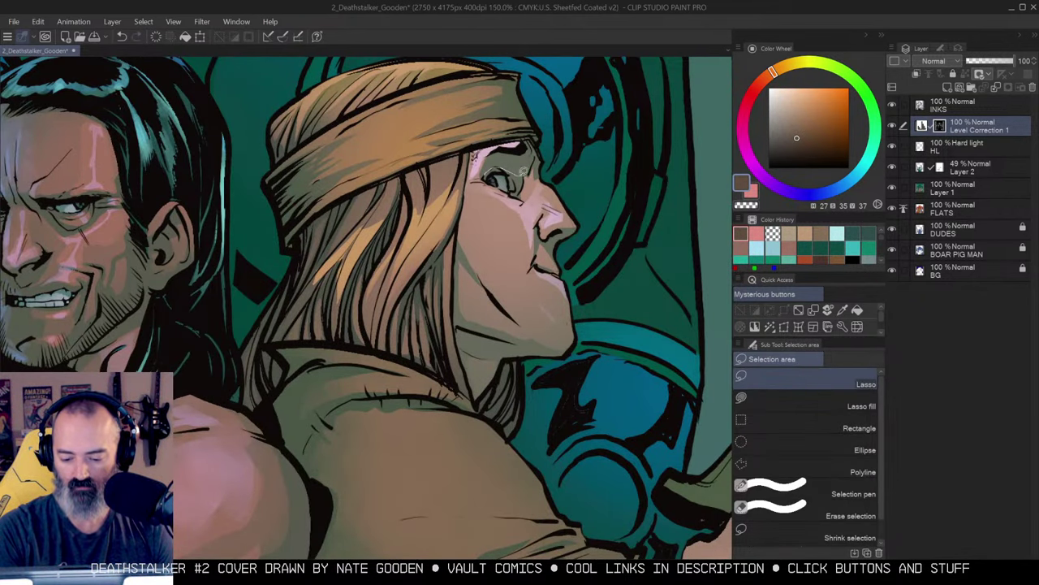
mouse_move(524, 171)
mouse_down()
mouse_move(518, 152)
mouse_move(486, 170)
mouse_move(515, 201)
mouse_up()
key(b)
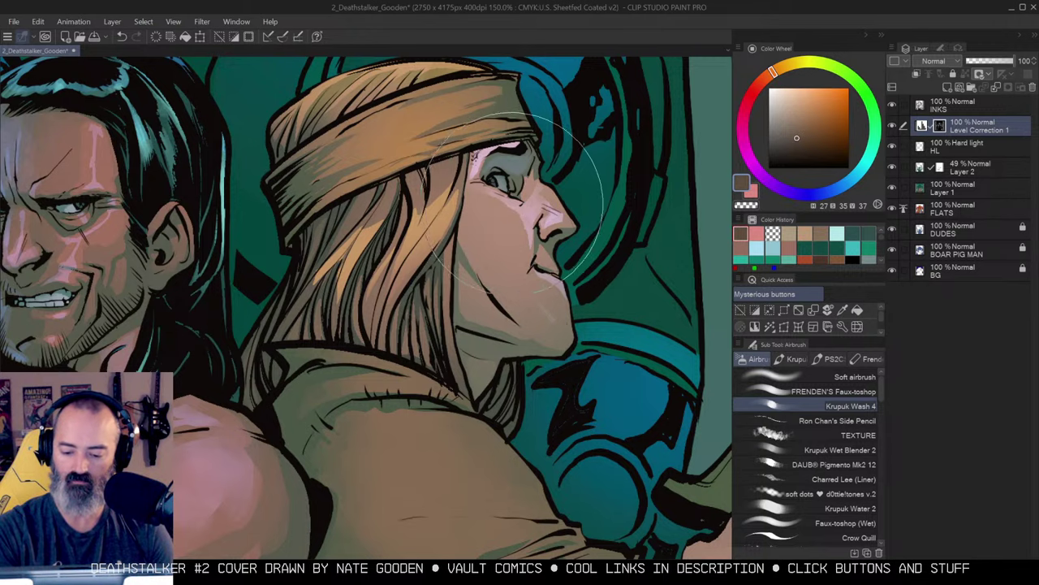
key(ctrl+d)
key(slash)
click(576, 197)
click(578, 200)
alt+click(560, 266)
Lasso the underside of the blond man's jaw, limit it to the skin, and brush in a cool rim highlight.
key(m)
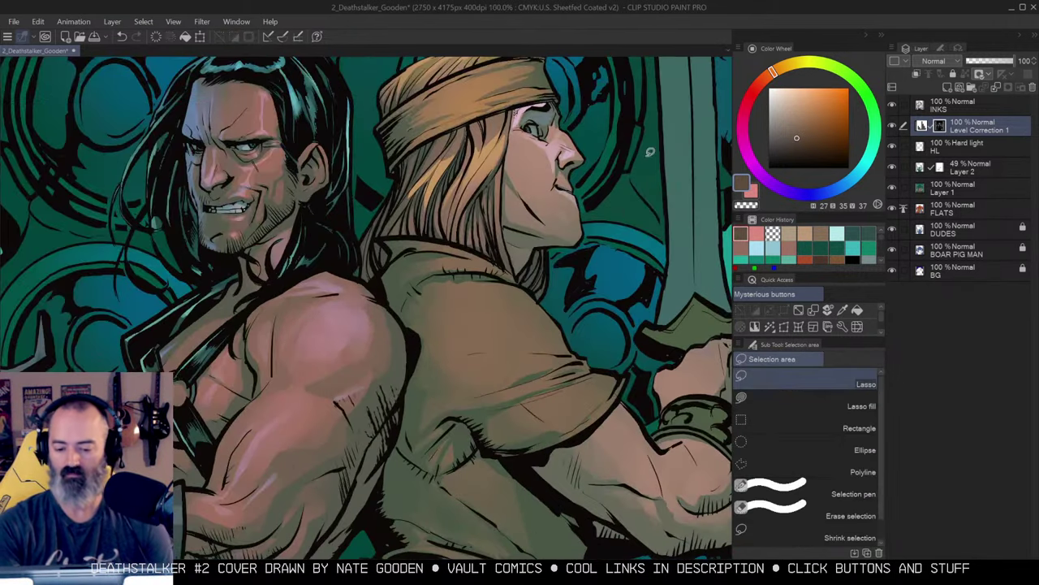
mouse_move(510, 228)
mouse_down()
mouse_move(551, 236)
mouse_move(539, 245)
mouse_move(509, 230)
mouse_up()
key(w)
key(ctrl+d)
key(b)
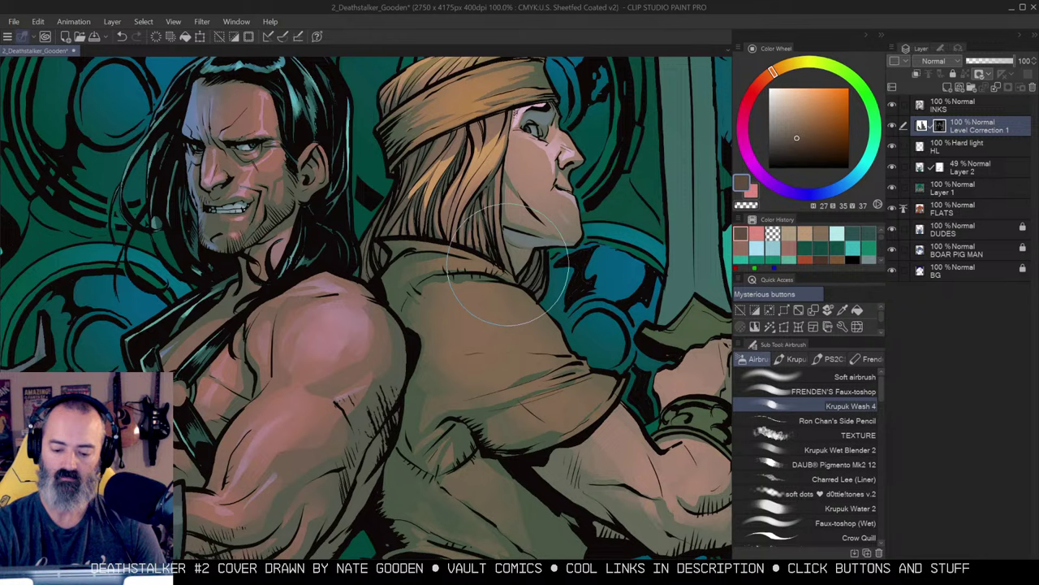
key(slash)
click(550, 264)
mouse_move(572, 241)
mouse_down()
mouse_move(591, 185)
mouse_move(595, 228)
mouse_up()
click(574, 221)
click(576, 223)
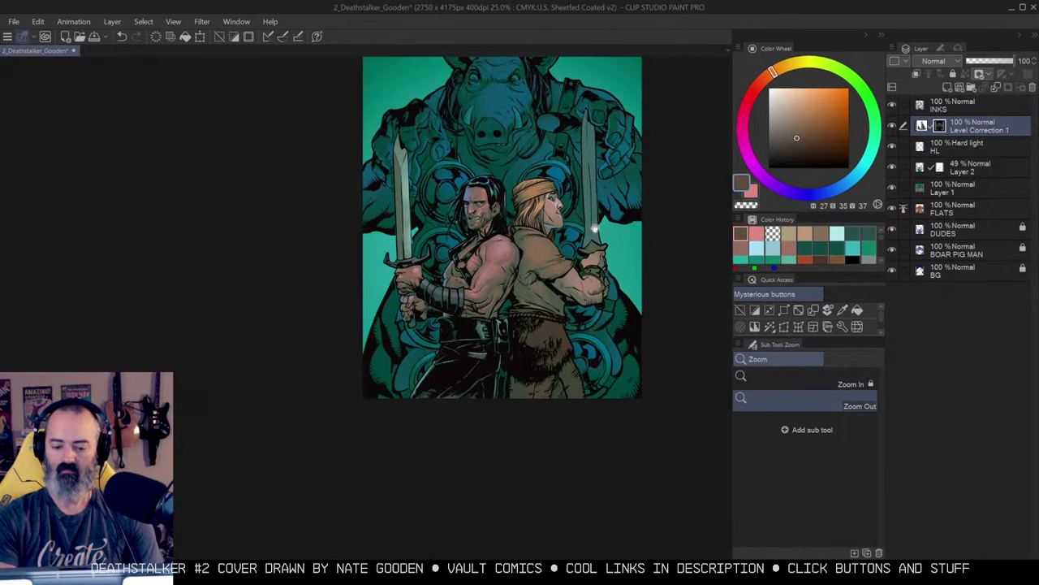
Clear the jaw selection and auto-select the blond man's hair.
click(550, 272)
click(572, 263)
drag(560, 241, 540, 259)
click(537, 259)
drag(544, 185, 555, 233)
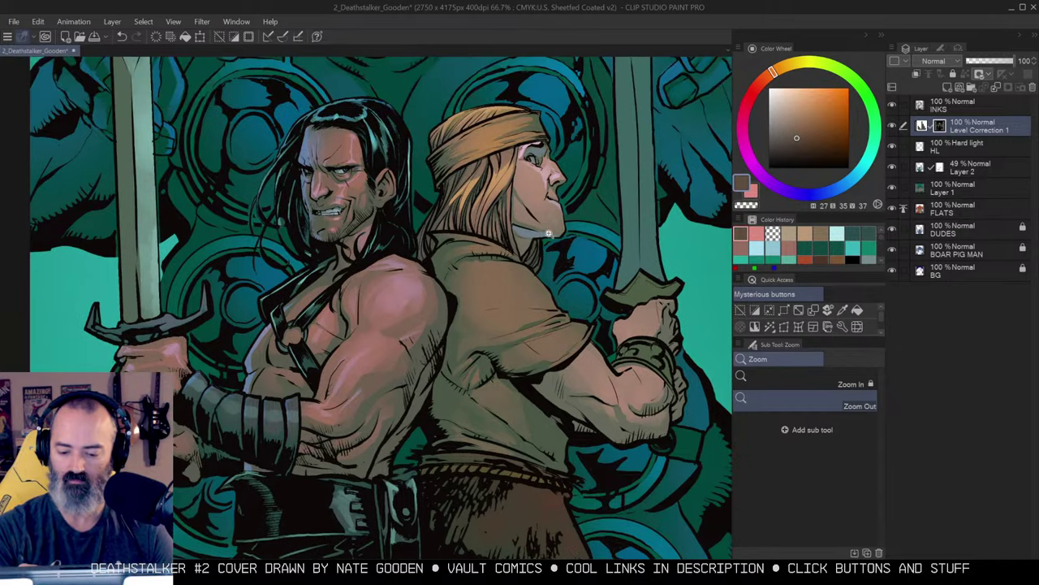
click(534, 246)
key(ctrl+d)
key(m)
key(w)
click(493, 153)
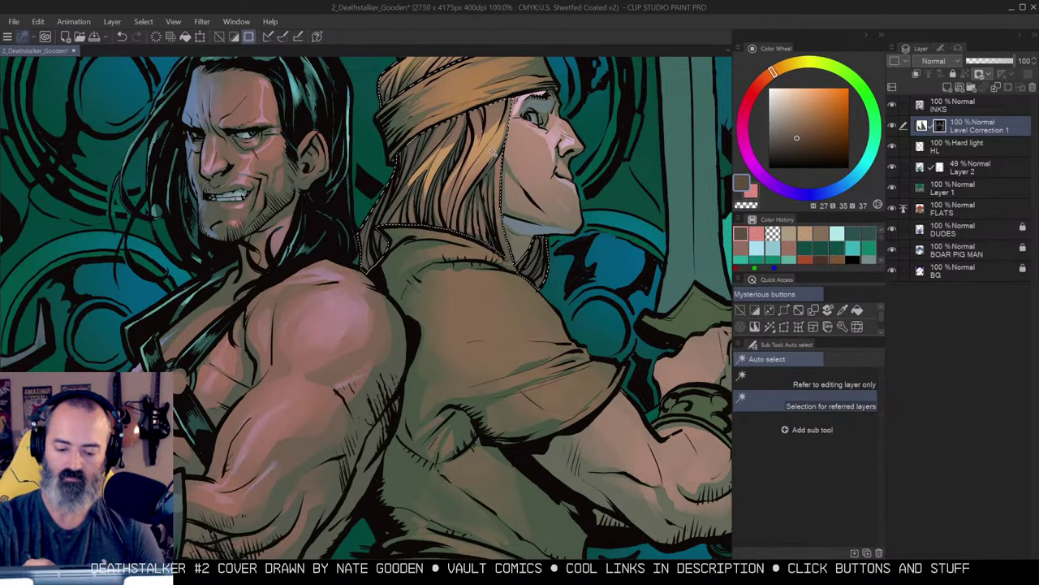
Paint light strands into the blond man's selected hair with Ron Chan's Side Pencil on the Level Correction 1 mask.
key(ctrl+d)
key(b)
click(865, 420)
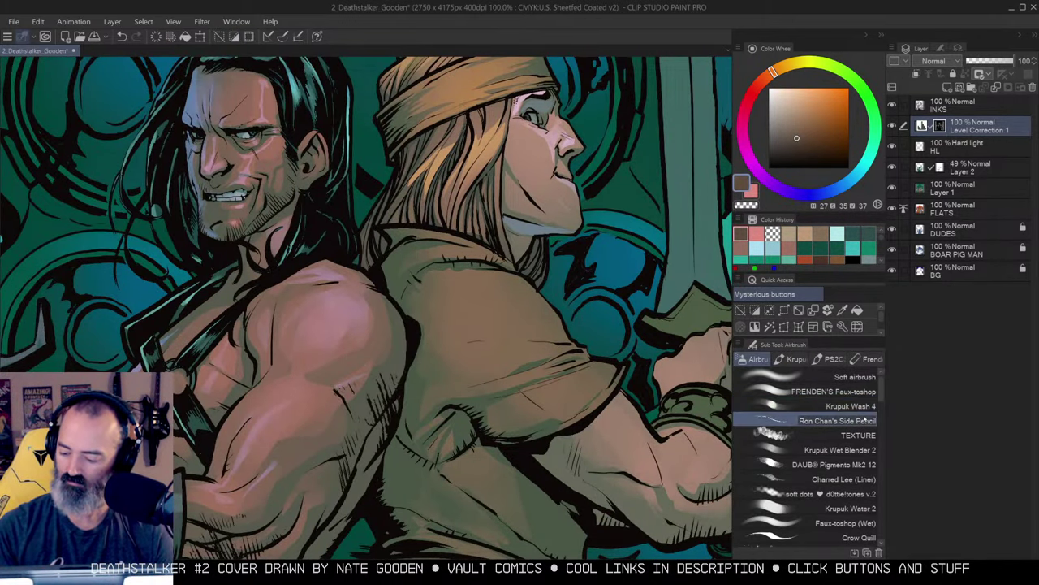
mouse_move(439, 115)
mouse_down()
mouse_move(491, 169)
mouse_move(470, 143)
mouse_up()
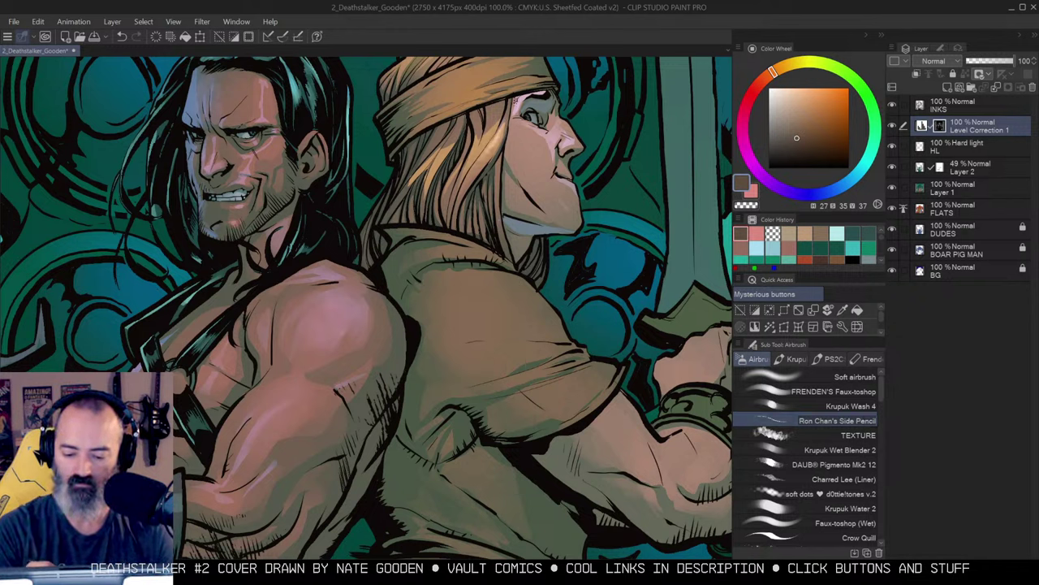
drag(477, 133, 464, 170)
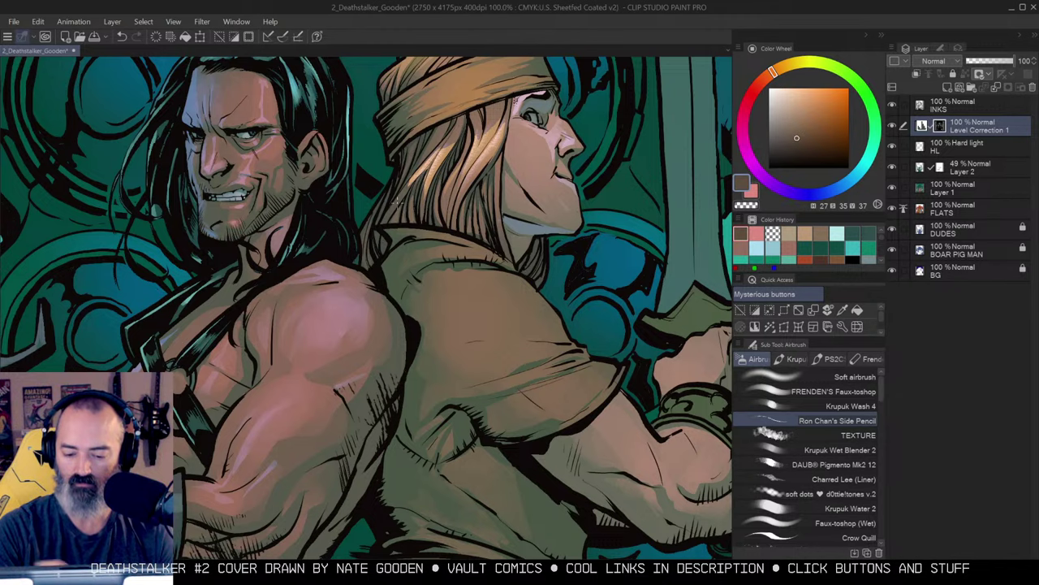
drag(589, 103, 602, 190)
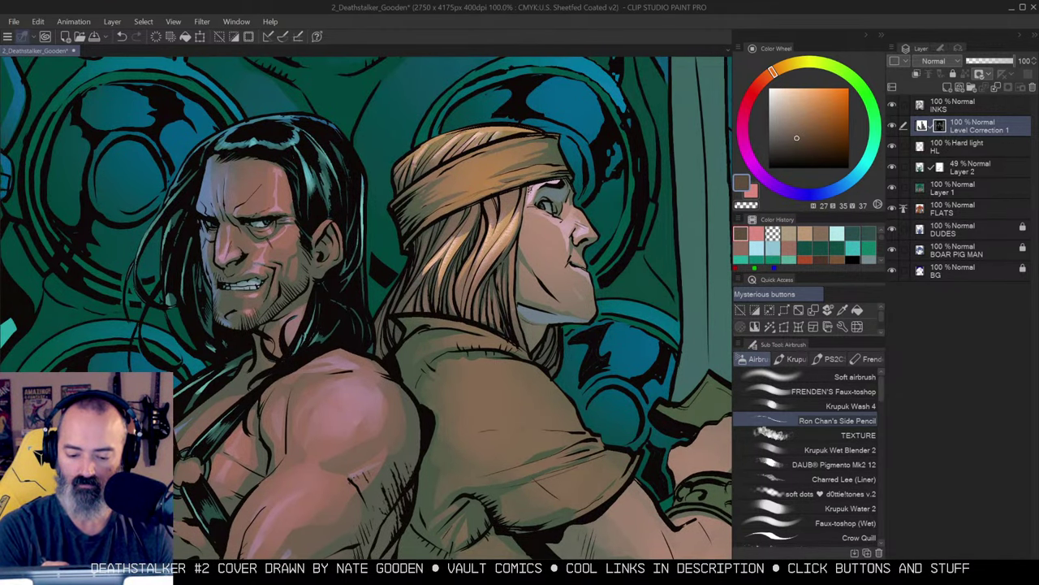
Auto-select the blond man's tunic and brush soft highlights onto its shoulder and sleeve with a resized Krupuk Wash 4.
key(alt+space)
click(534, 204)
drag(571, 217, 567, 191)
click(553, 220)
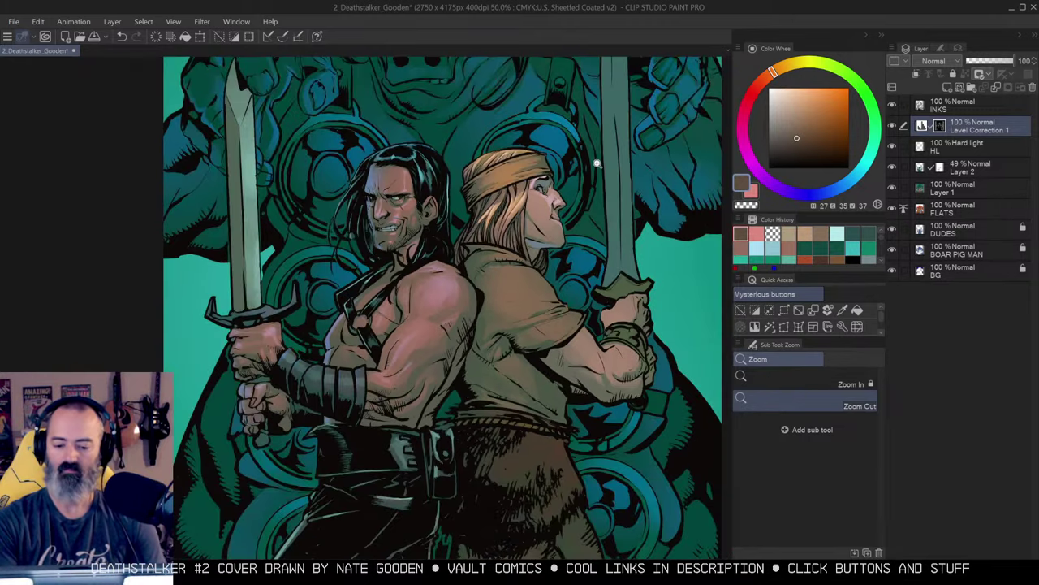
click(560, 258)
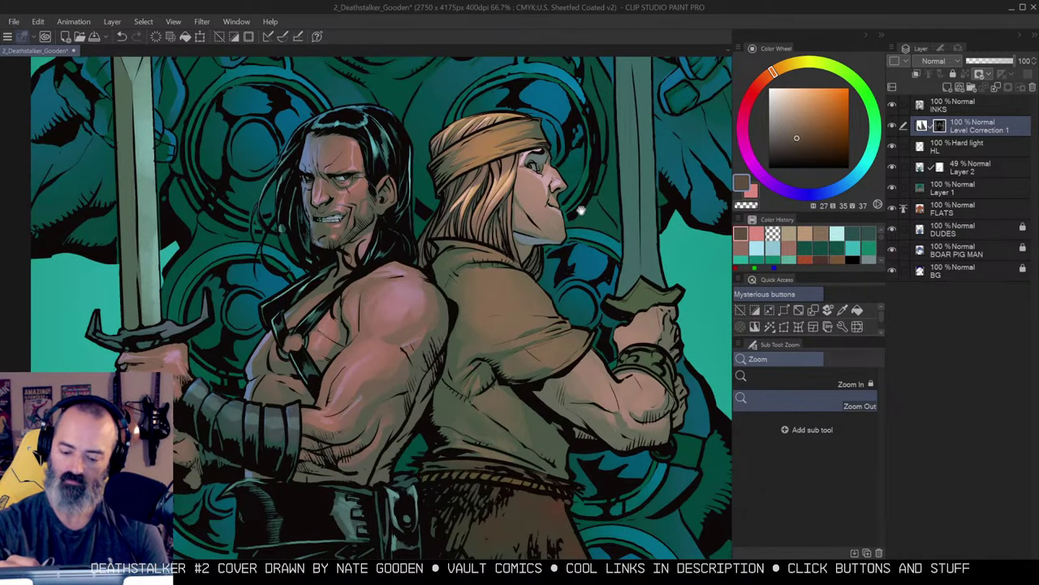
drag(580, 211, 573, 180)
key(w)
click(508, 258)
key(b)
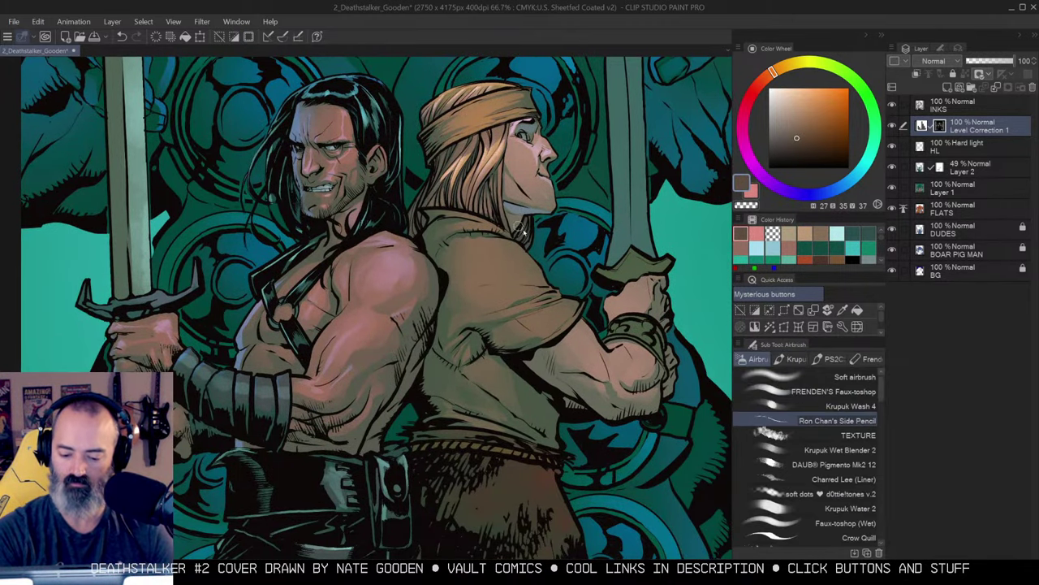
click(866, 406)
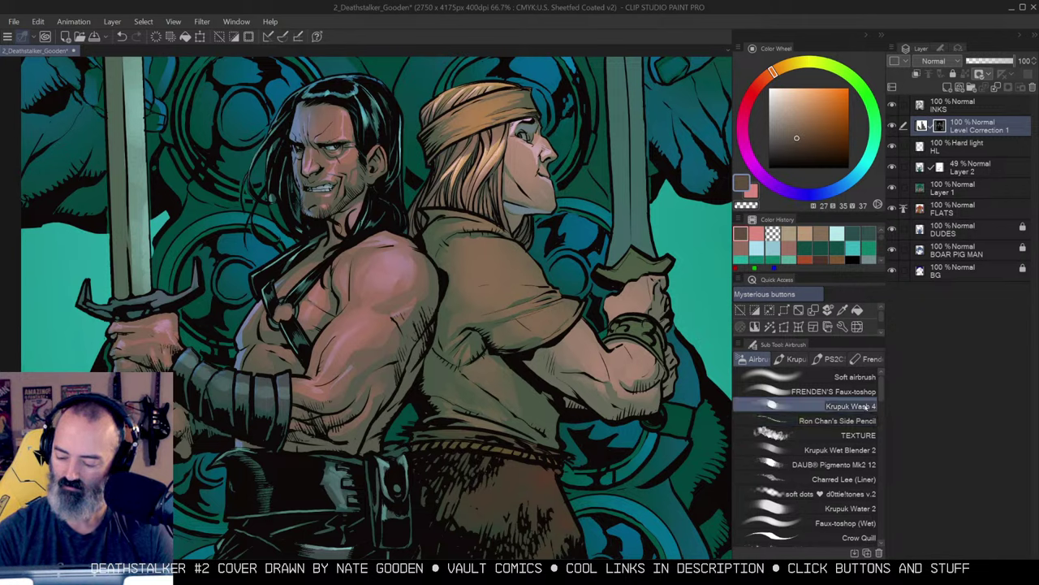
key([)
key([)
key([)
key([)
key([)
key([)
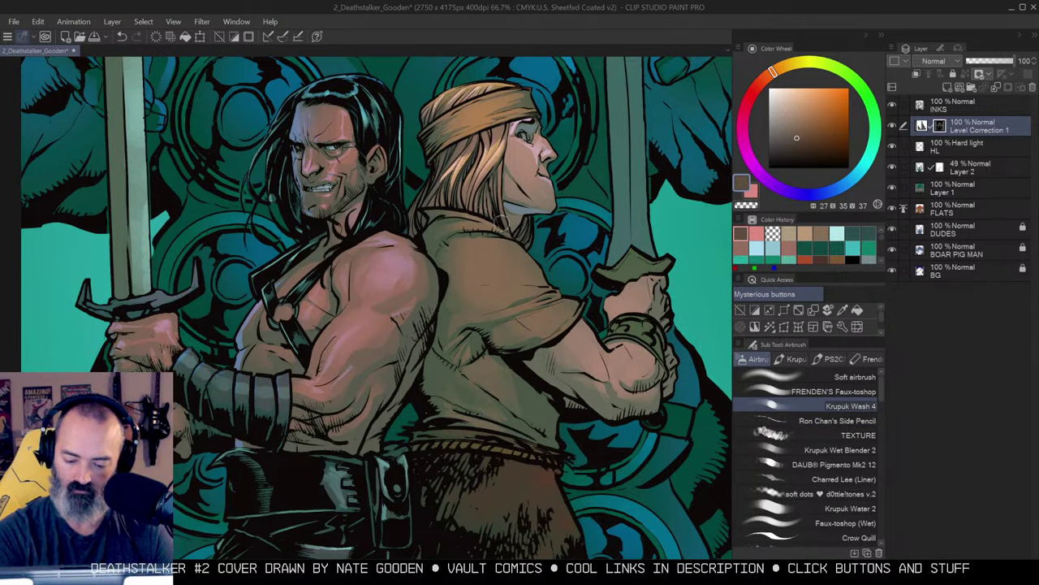
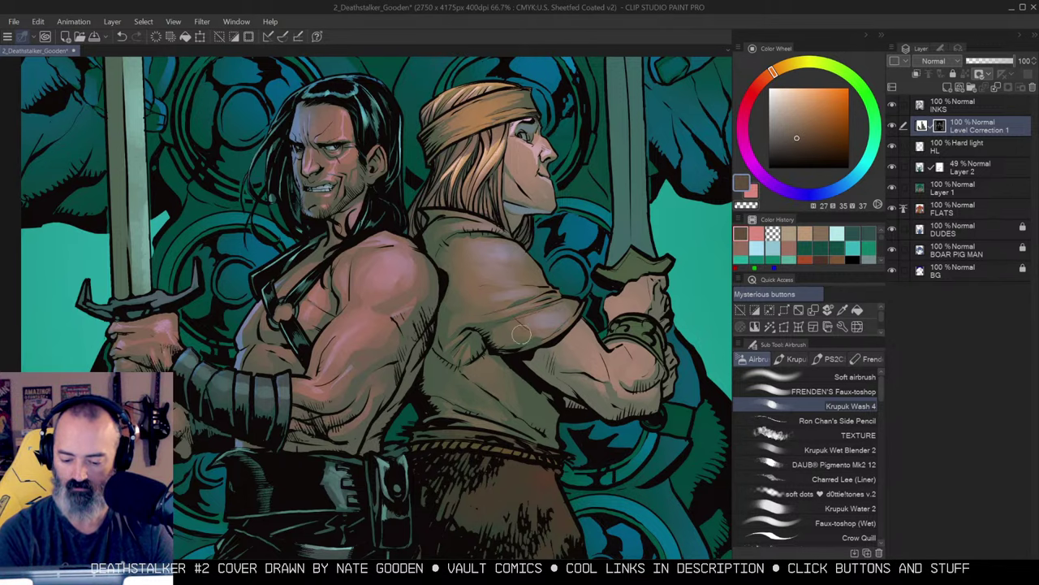
Lasso highlight shapes on the blond man's forearm and sword hand, limit them to the skin, and lighten them with the Soft airbrush.
key(alt+space)
click(541, 318)
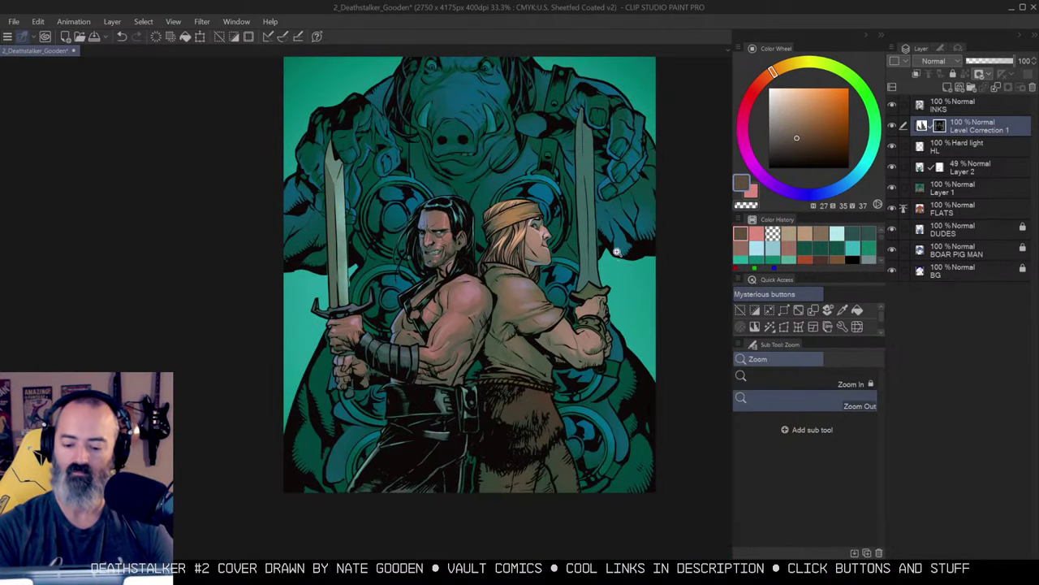
click(576, 345)
key(w)
key(m)
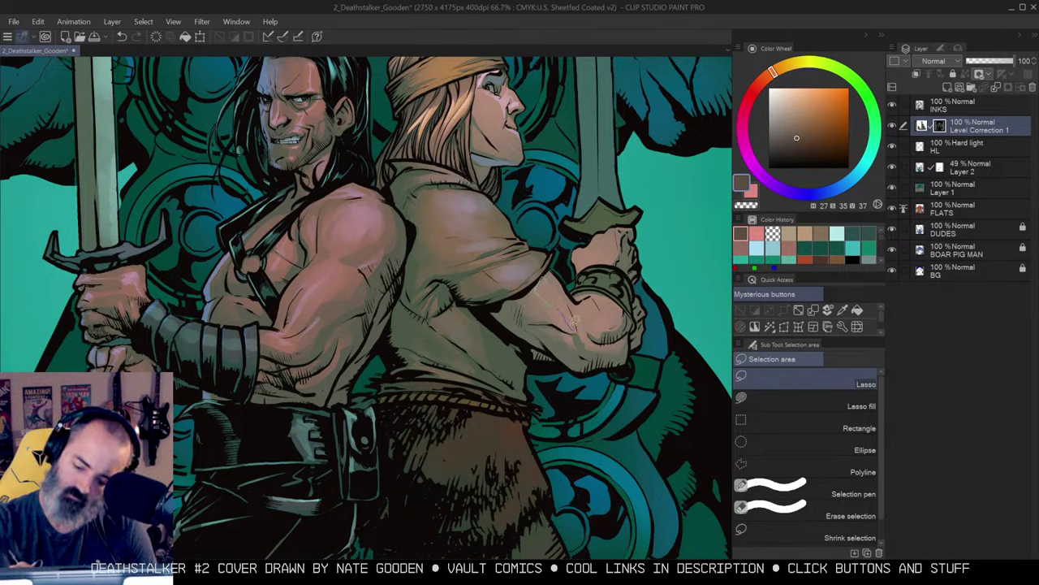
drag(549, 280, 567, 270)
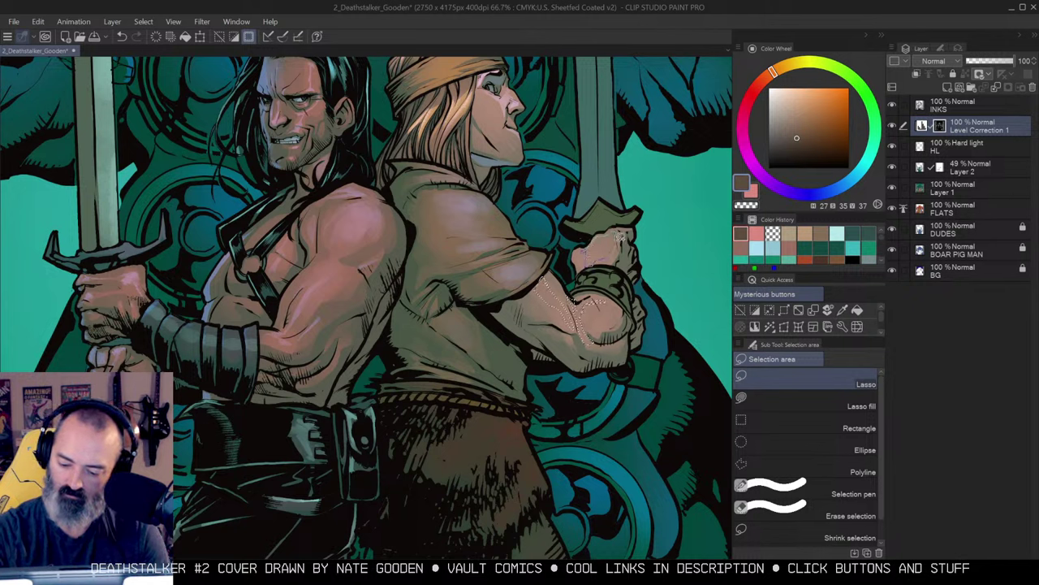
key(w)
key(m)
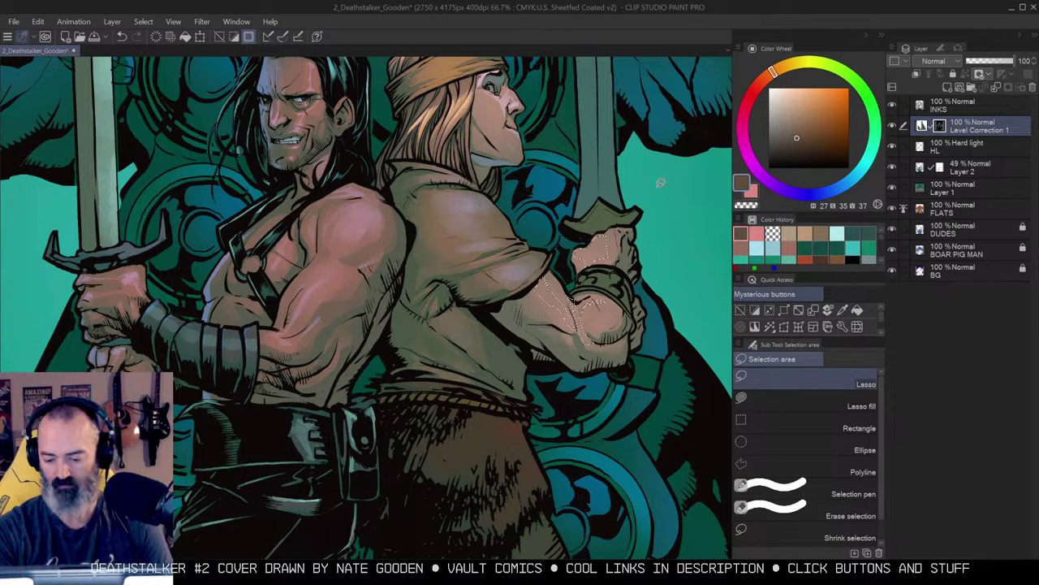
key(w)
key(ctrl+d)
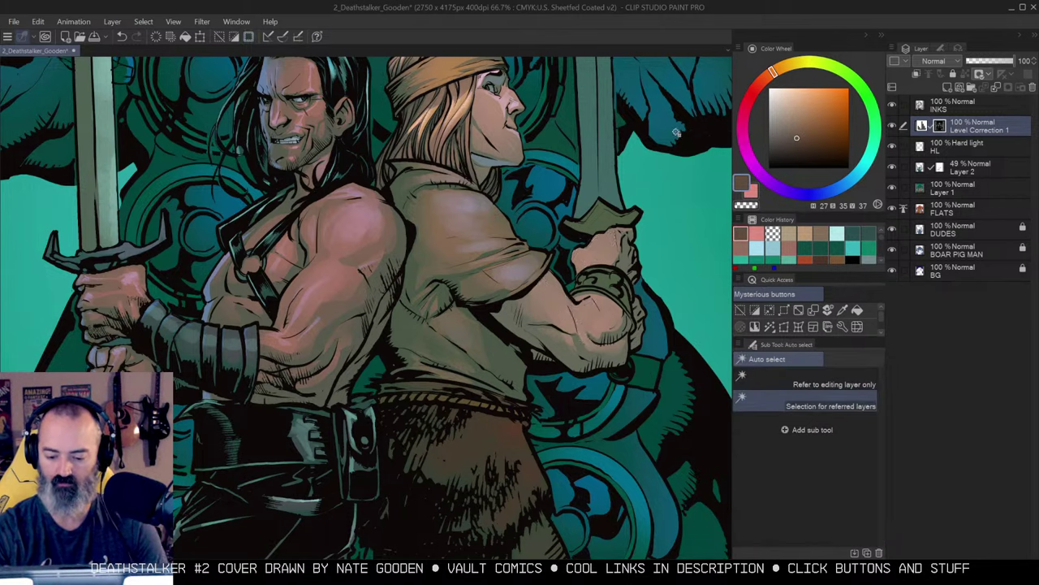
key(b)
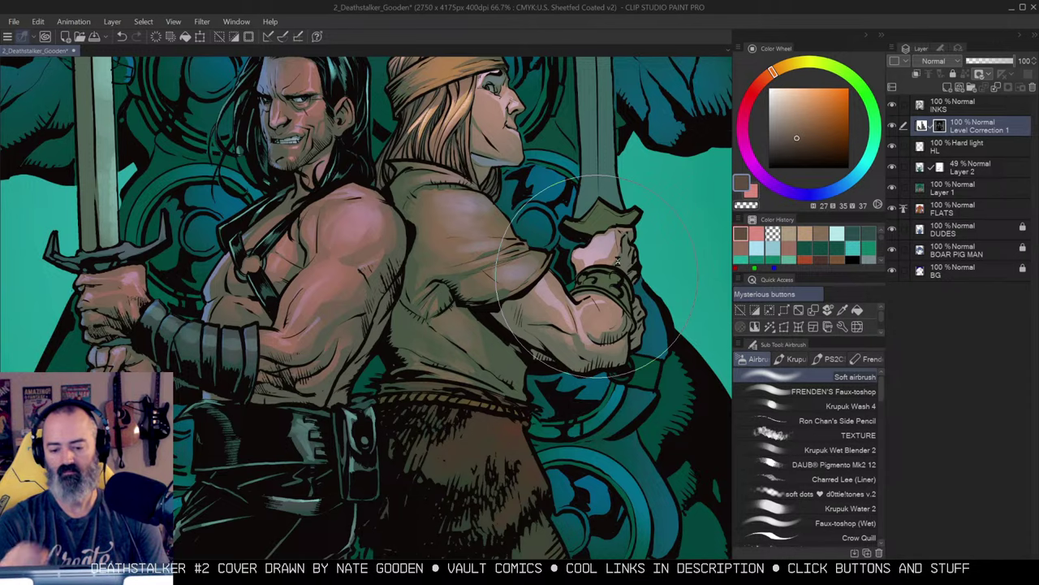
Lasso the right half of the blond man's sword along its center ridge and limit the selection to the blade.
key(alt+space)
alt+click(633, 187)
drag(640, 186, 622, 267)
scroll(596, 234, up, 1)
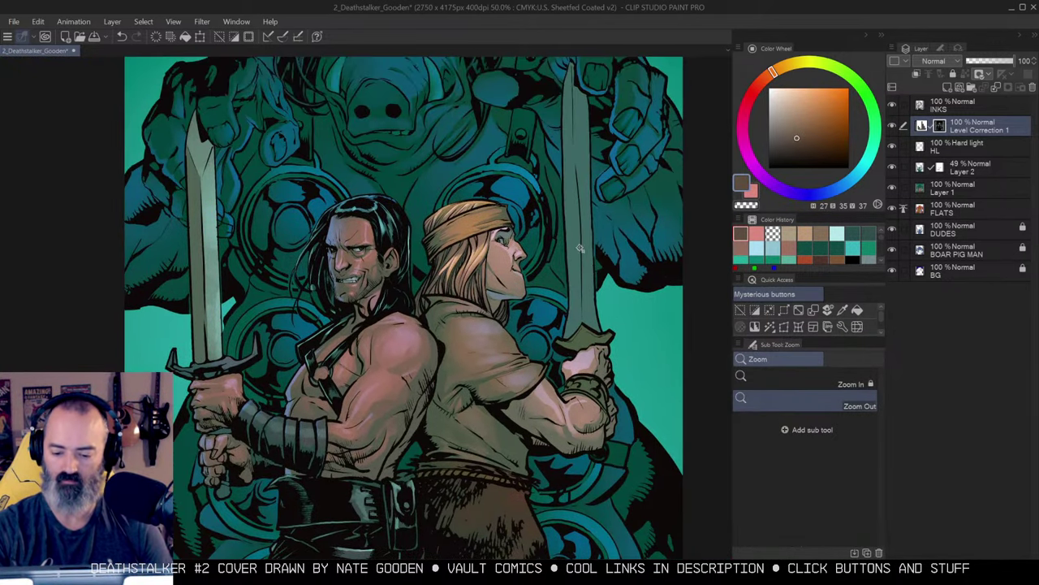
key(w)
key(m)
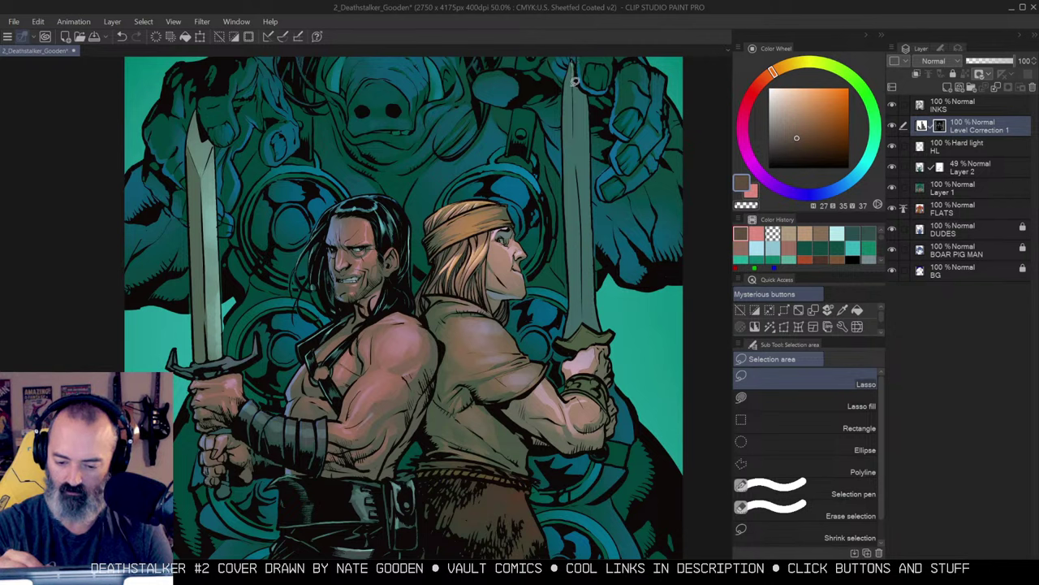
mouse_move(581, 173)
mouse_down()
mouse_move(585, 315)
mouse_move(608, 330)
mouse_move(601, 78)
mouse_up()
key(w)
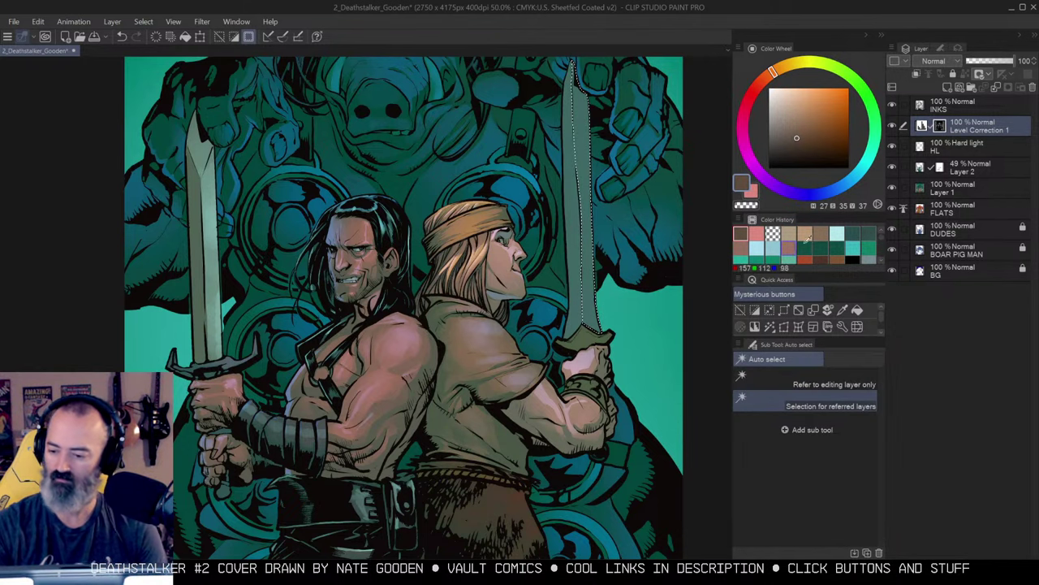
Lighten the selected half of the blade by brushing transparent color on the Layer 2 mask with an enlarged Krupuk Wash 4.
click(966, 167)
key(ctrl+d)
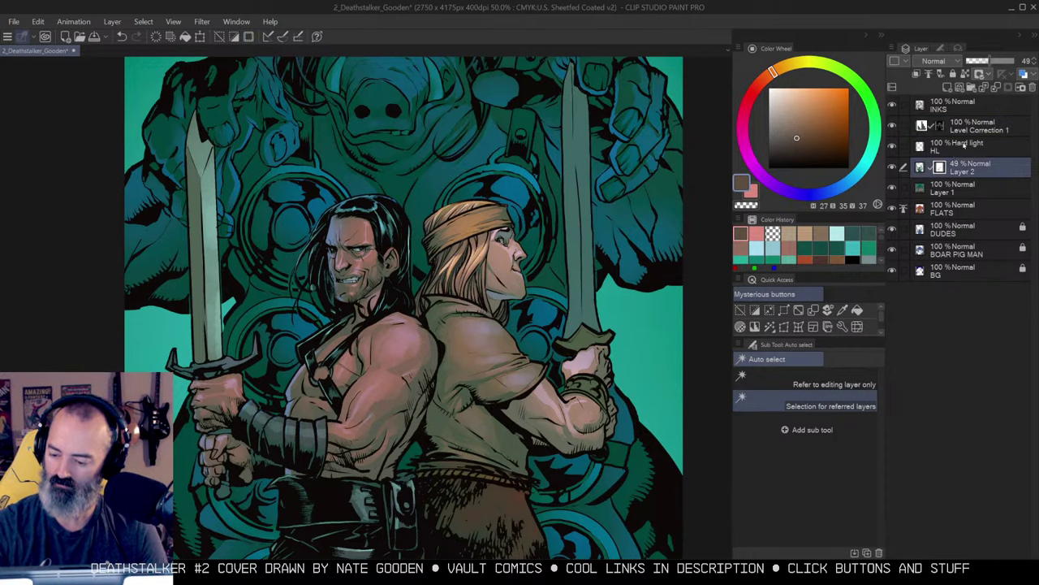
key(b)
drag(678, 201, 665, 221)
click(860, 404)
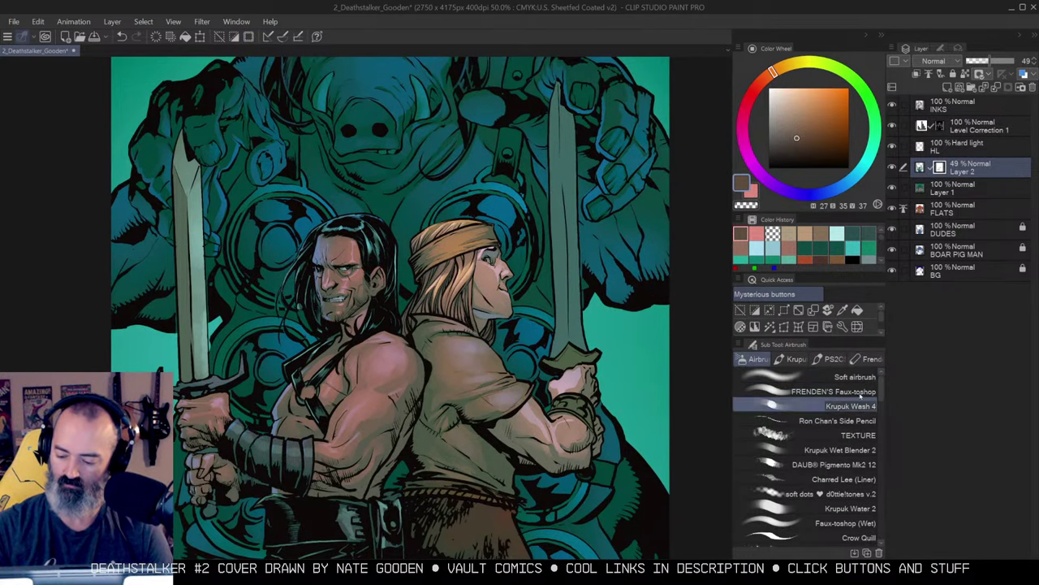
key(c)
key(bracketright)
key(bracketright)
drag(574, 104, 588, 301)
drag(573, 137, 595, 312)
drag(587, 118, 604, 379)
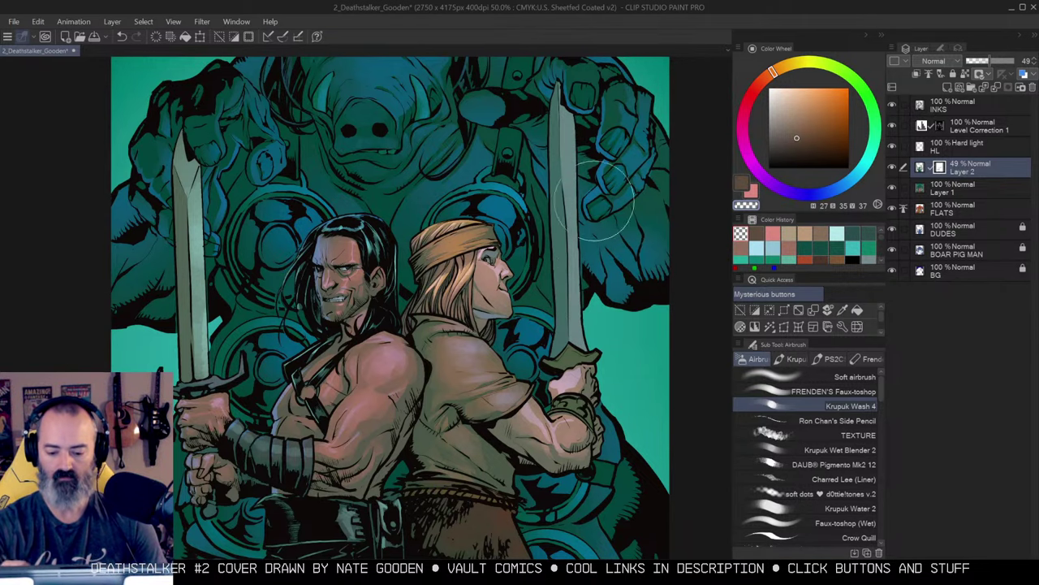
Select the blond man's sword guard and bracelet in turn and brush away the Layer 2 shading over them.
key(m)
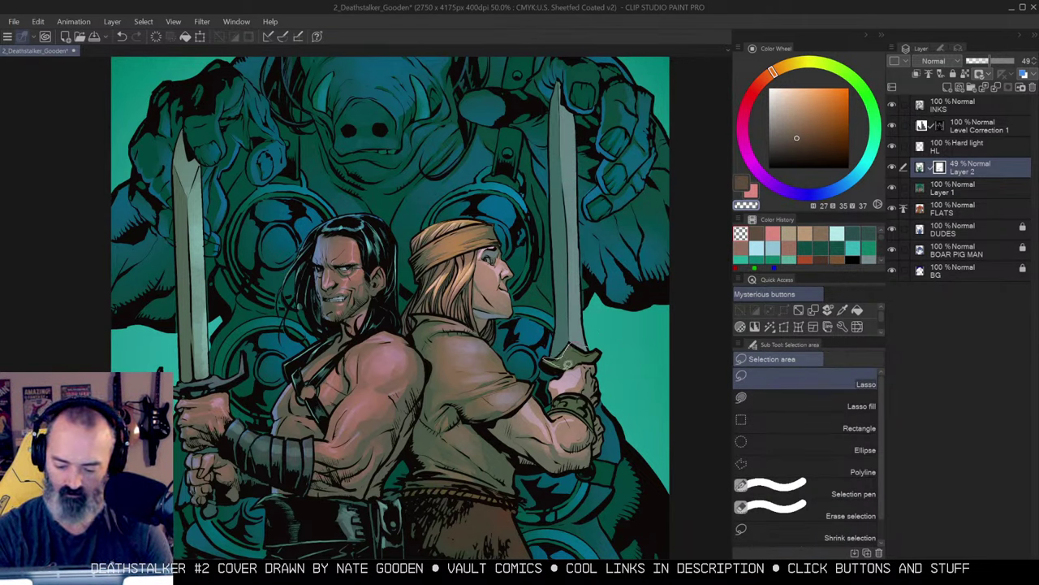
key(w)
key(b)
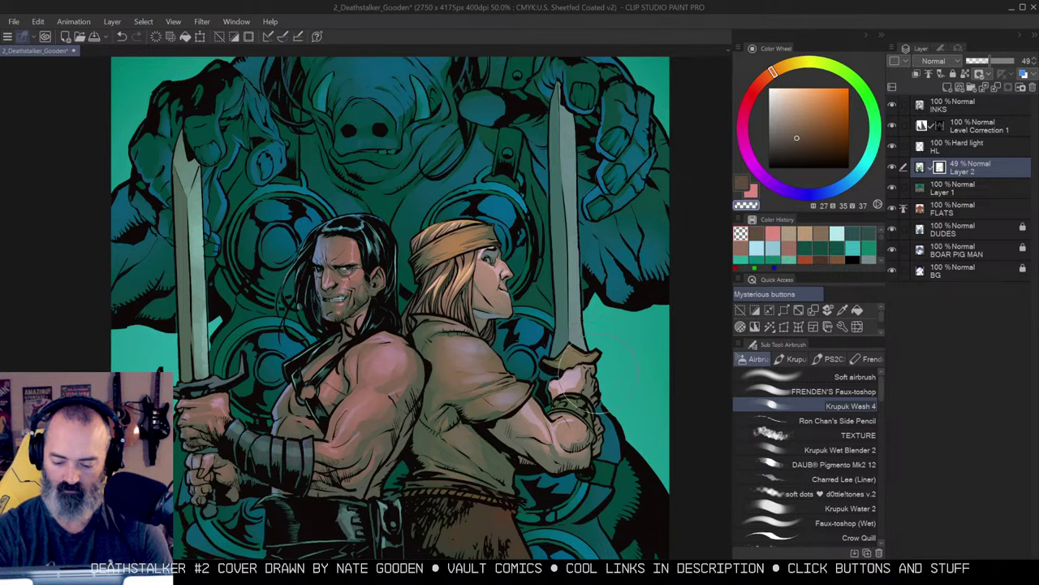
key(m)
key(w)
key(b)
key(w)
key(b)
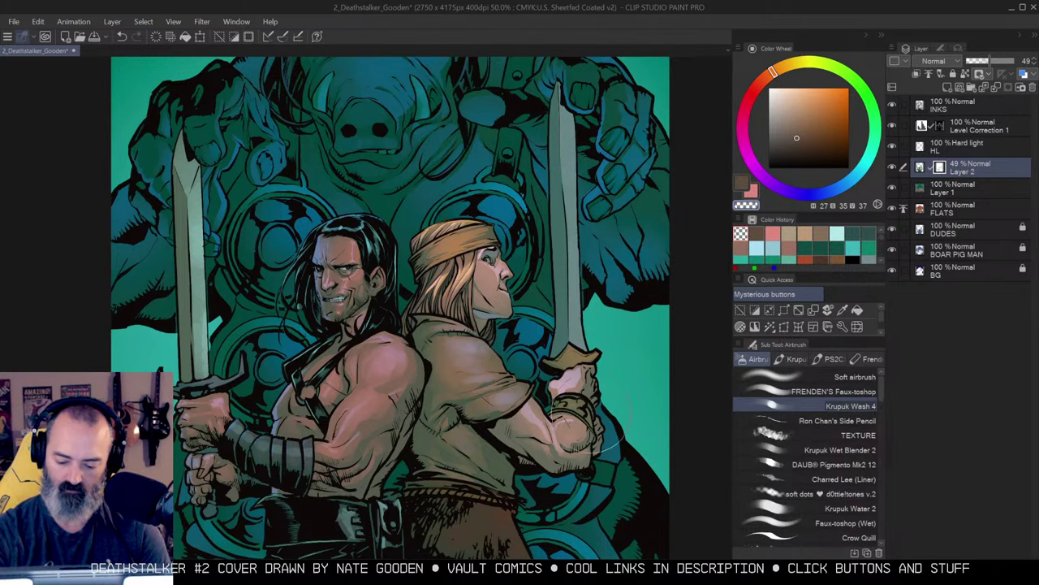
key(w)
key(b)
Examine the whole cover to judge the balance of the swordsmen against the boar man.
key(slash)
click(575, 309)
drag(587, 286, 595, 186)
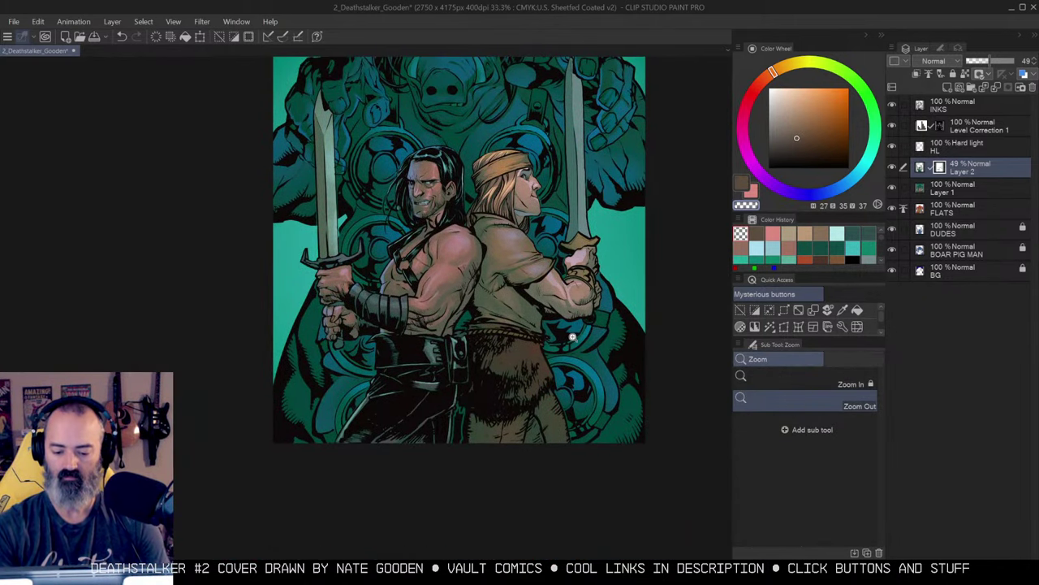
drag(588, 308, 606, 324)
drag(593, 202, 584, 302)
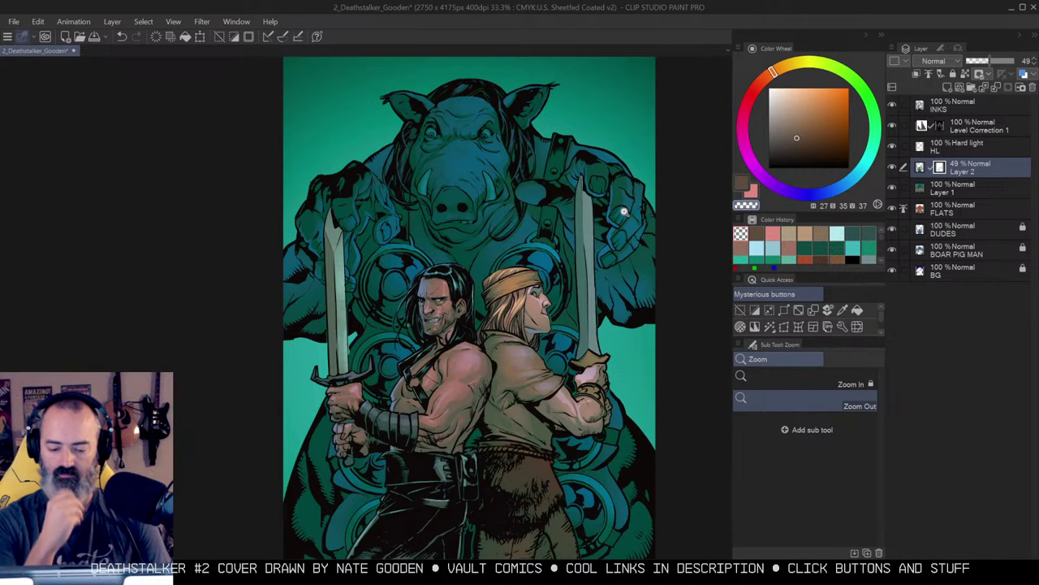
scroll(508, 205, up, 1)
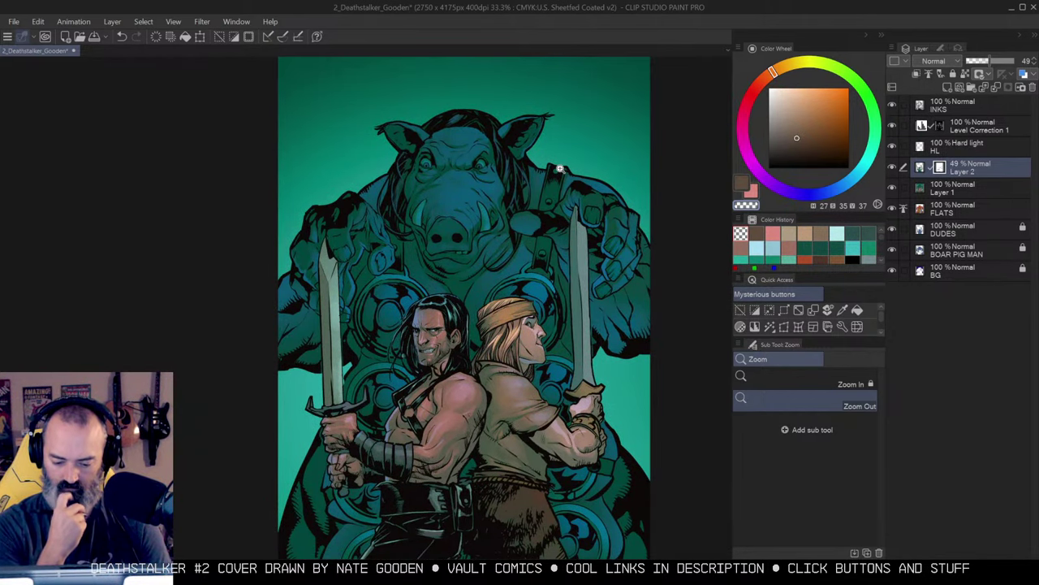
scroll(609, 255, down, 3)
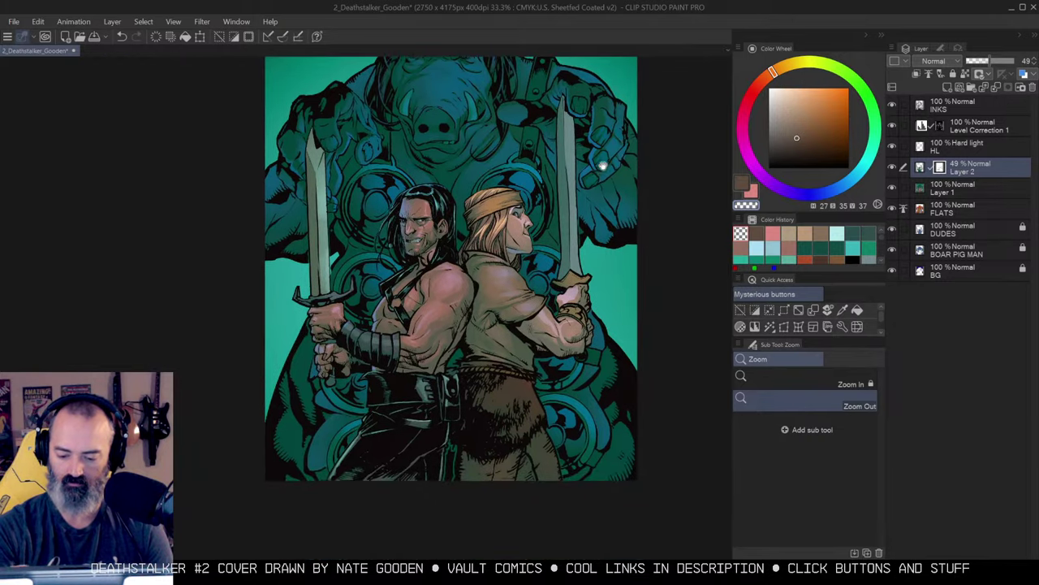
On the HL layer, paint pale blue (H 204, S 22, V 82) highlights onto the dark-haired man's sword guard with Krupuk Wash 4.
mouse_move(354, 294)
mouse_down()
mouse_move(443, 261)
mouse_move(540, 276)
mouse_up()
double_click(446, 262)
click(540, 276)
key(ctrl+d)
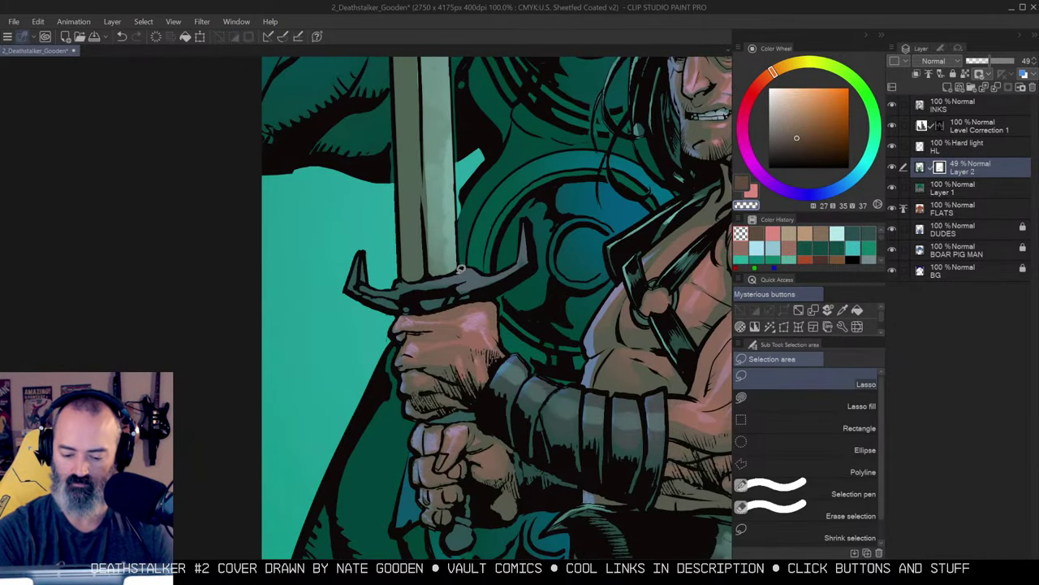
key(b)
alt+click(461, 276)
click(935, 145)
click(786, 102)
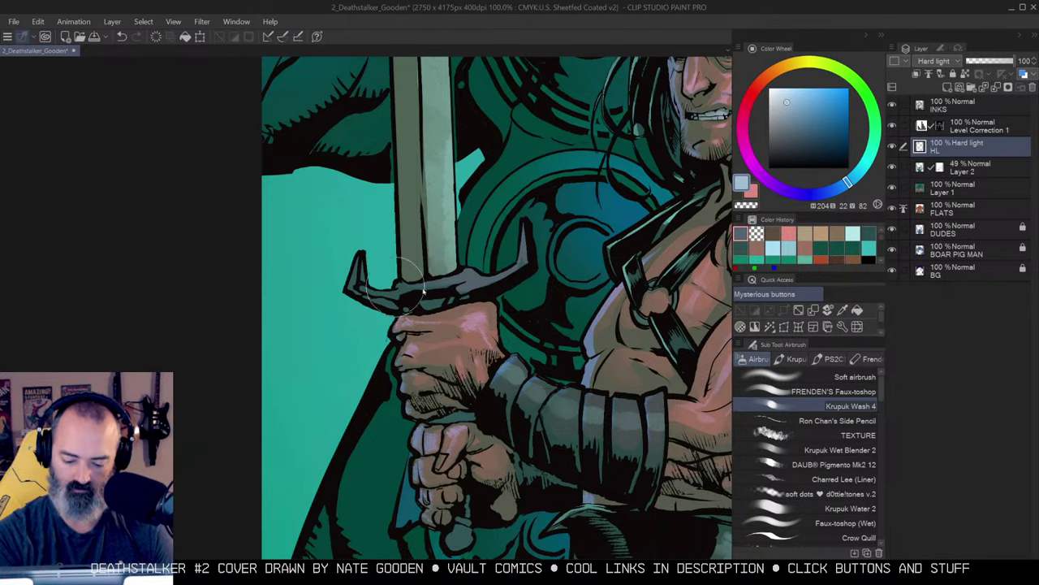
mouse_move(411, 285)
mouse_down()
mouse_move(520, 267)
mouse_move(525, 250)
mouse_up()
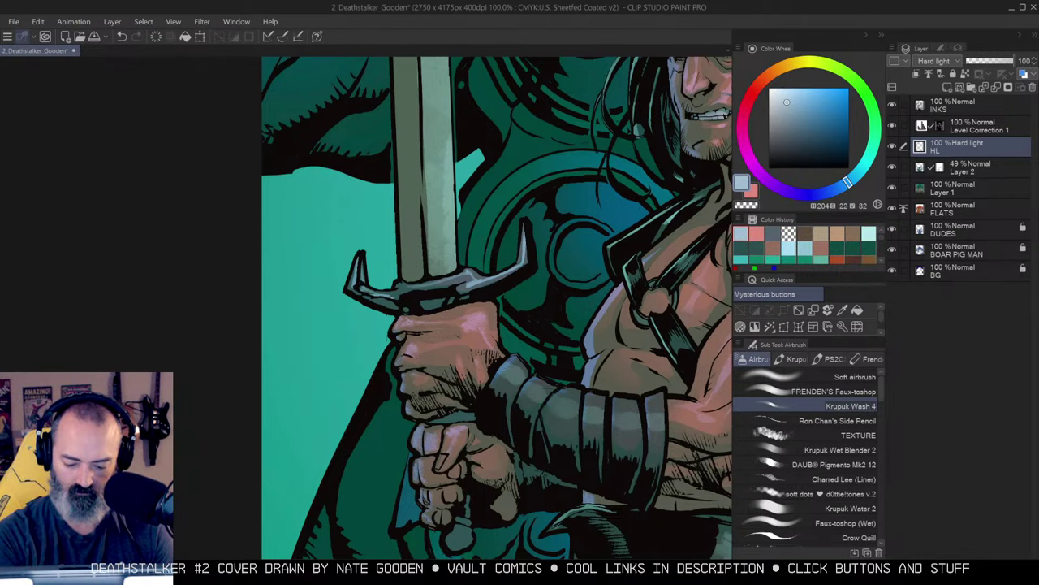
drag(527, 248, 517, 370)
Paint thin pale blue highlights along the edges of both sword blades on the HL layer.
drag(477, 163, 476, 268)
alt+click(482, 138)
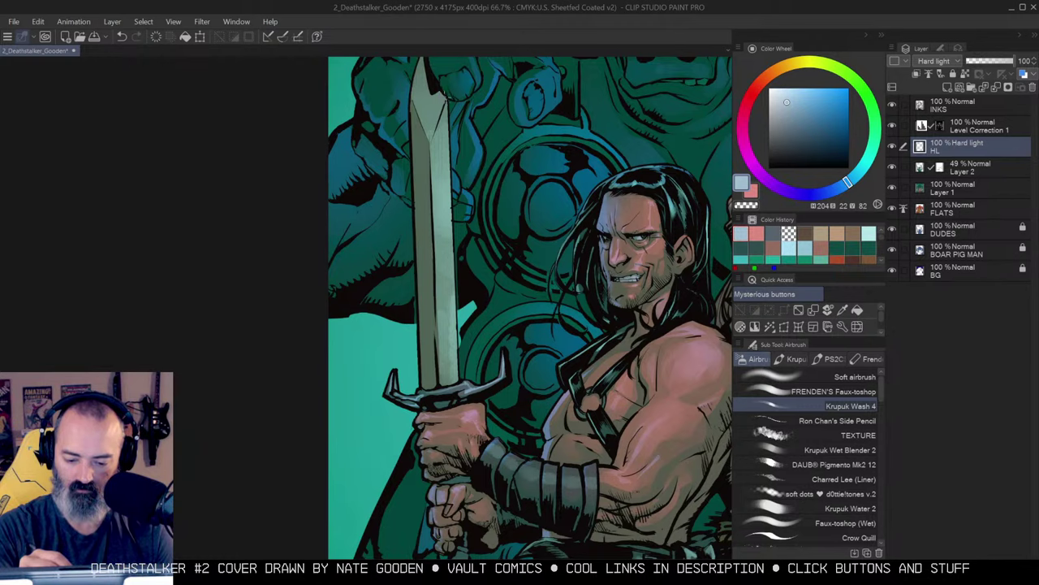
key(ctrl+z)
drag(447, 110, 460, 381)
mouse_move(548, 270)
mouse_down()
mouse_move(516, 259)
mouse_move(307, 280)
mouse_move(512, 289)
mouse_up()
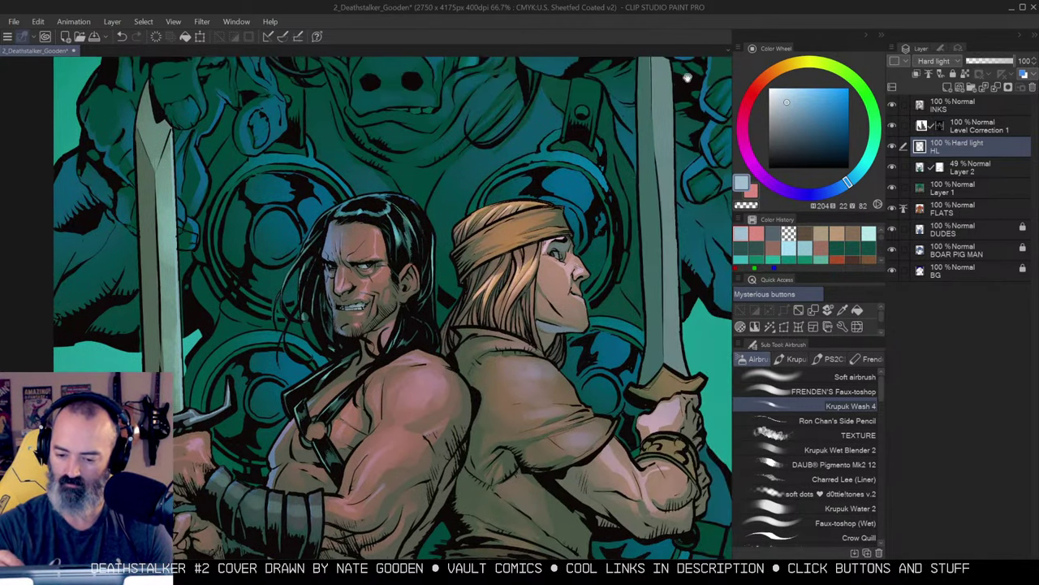
drag(687, 78, 678, 107)
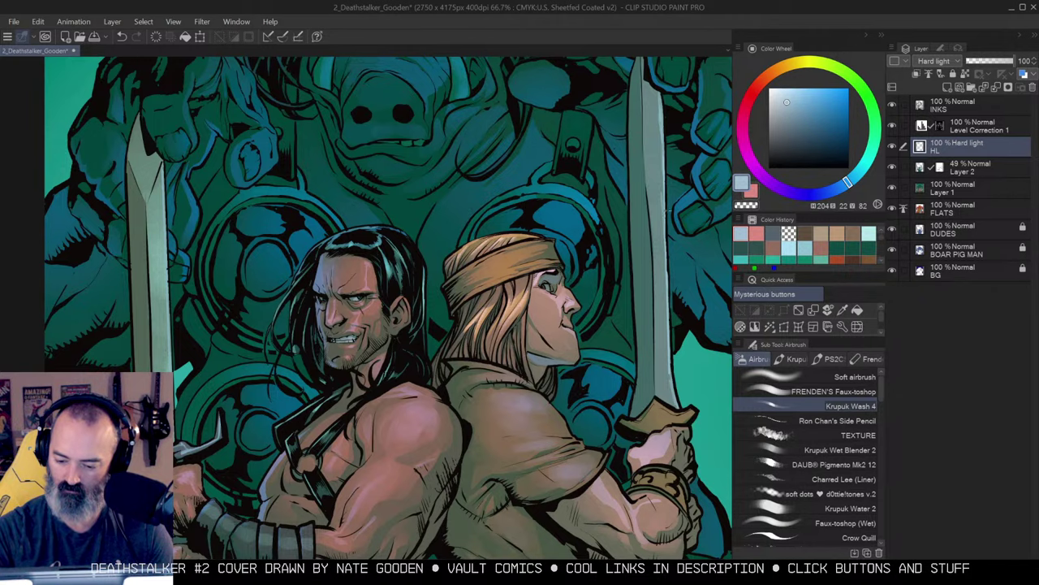
Auto-select the facial skin of both swordsmen, hide the selection outline, and switch to the Krupuk Wash 4 brush.
alt+click(633, 285)
alt+click(634, 285)
drag(689, 266, 575, 223)
key(m)
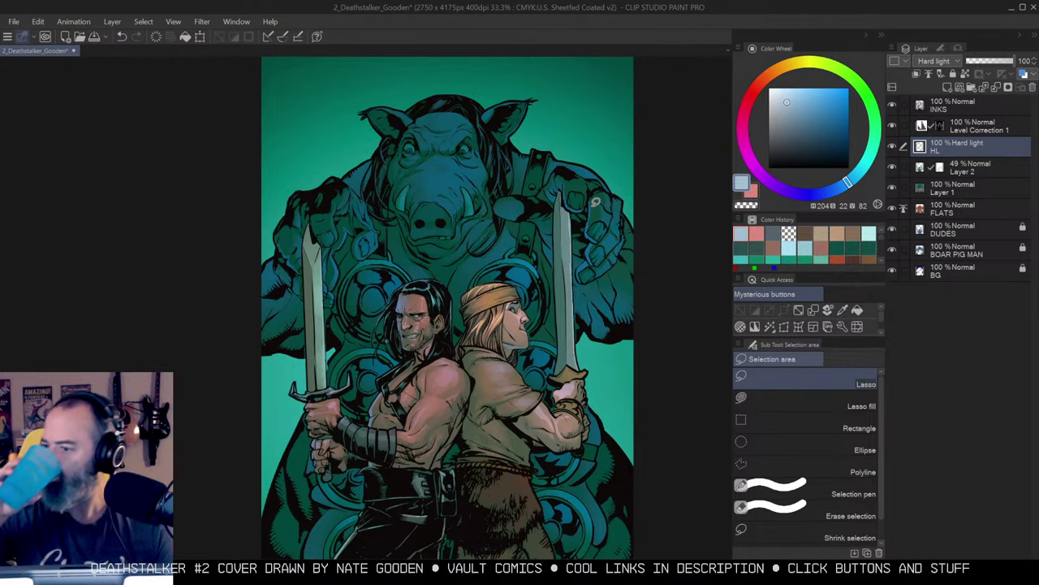
ctrl+alt+click(596, 202)
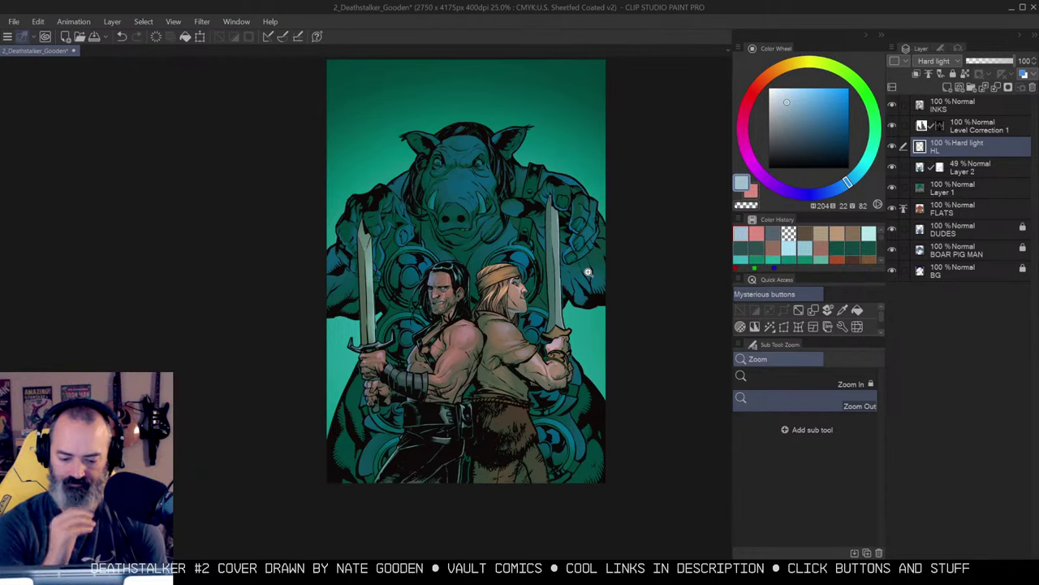
ctrl+click(466, 306)
ctrl+click(465, 306)
ctrl+click(465, 305)
drag(490, 293, 482, 269)
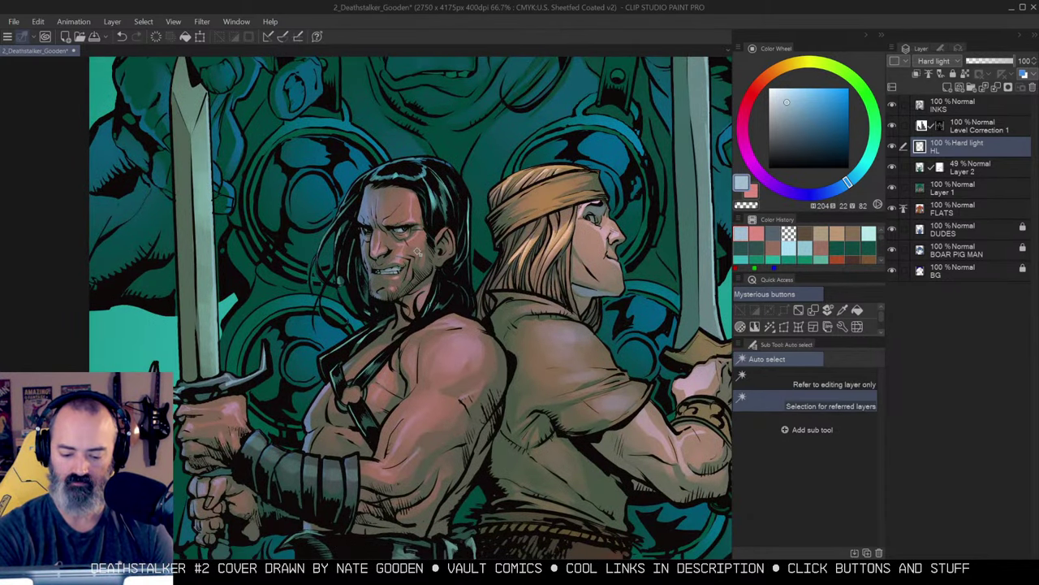
click(417, 250)
shift+click(601, 255)
key(ctrl+h)
key(b)
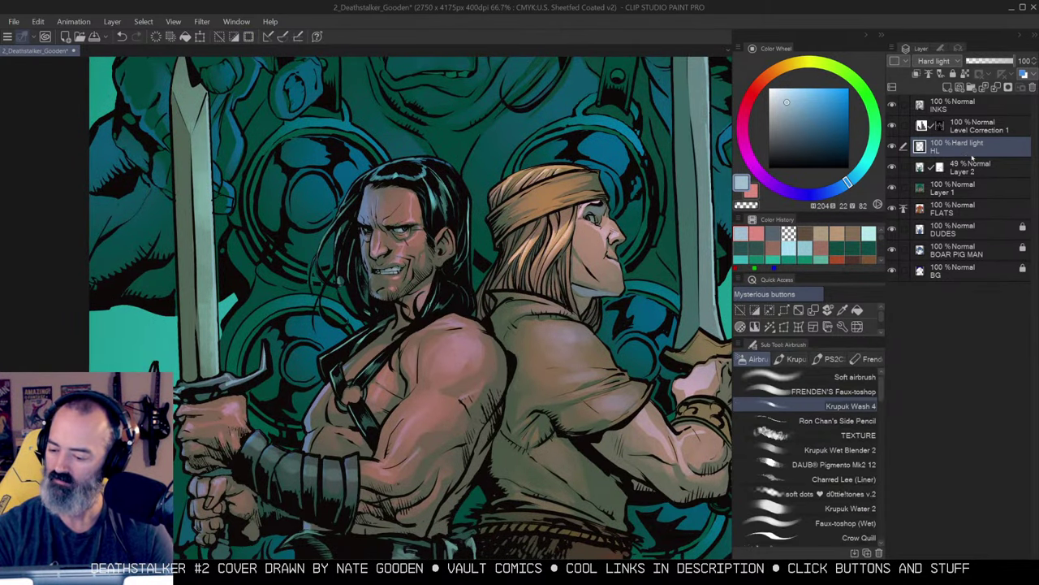
Add an Overlay layer named OL above HL, and set up a smaller Soft airbrush in muted red (H 4, S 30, V 52).
key(F2)
click(754, 91)
click(793, 127)
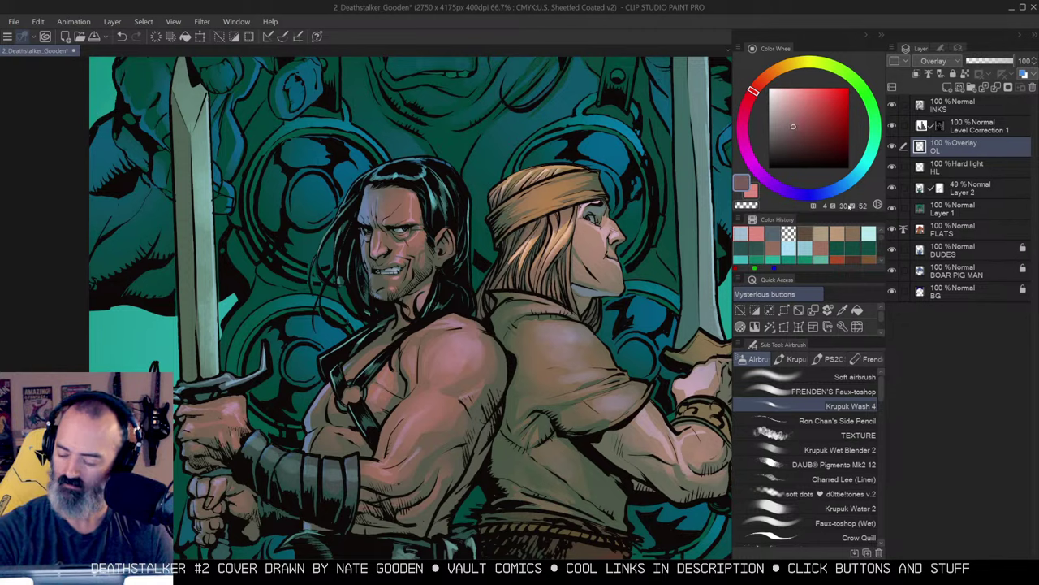
click(862, 378)
key([)
key([)
key([)
key([)
key([)
key([)
key([)
Airbrush muted red (H 4, S 18, V 53) over both swordsmen's faces on OL, including the blond man's nose.
mouse_move(369, 246)
mouse_down()
mouse_move(380, 243)
mouse_move(359, 232)
mouse_move(417, 227)
mouse_move(405, 250)
mouse_move(418, 231)
mouse_move(376, 238)
mouse_up()
click(784, 125)
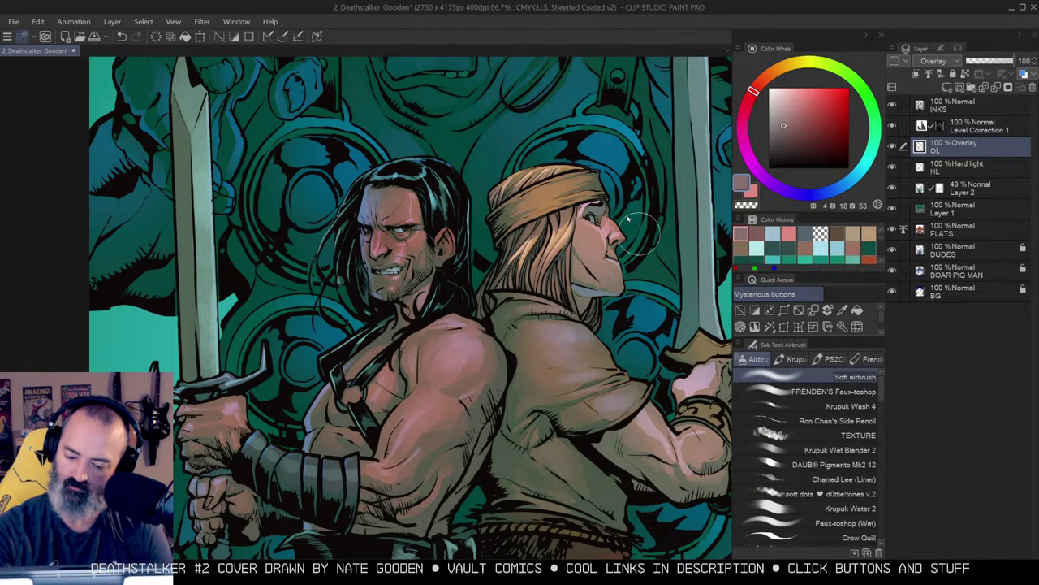
key(ctrl+z)
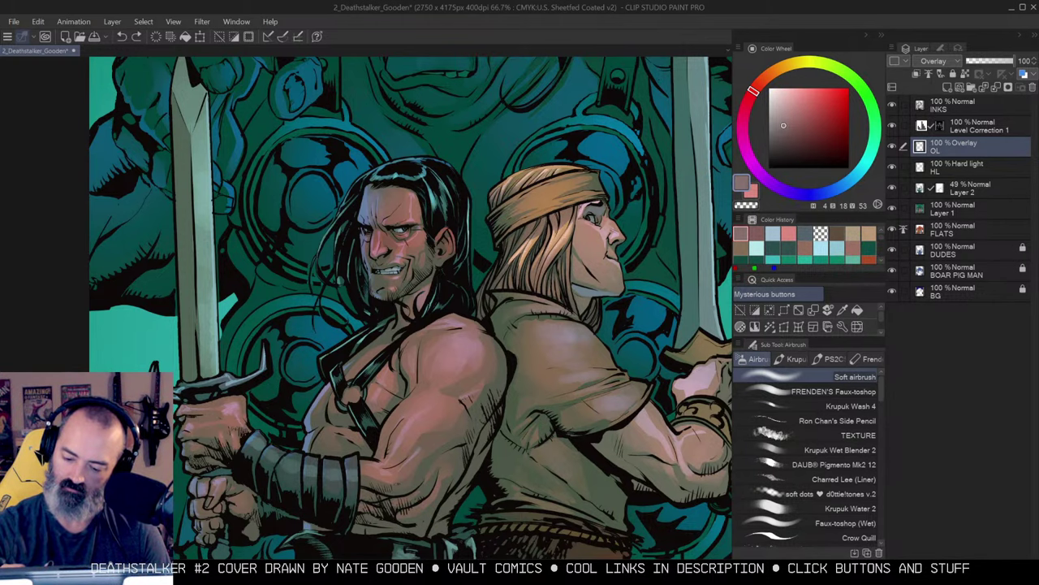
drag(613, 218, 619, 232)
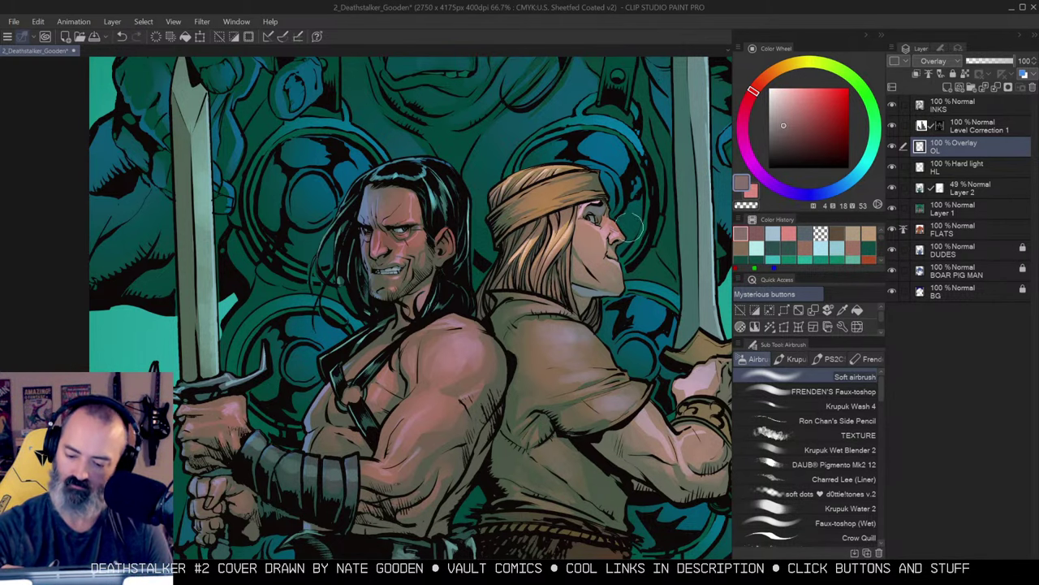
scroll(650, 200, down, 1)
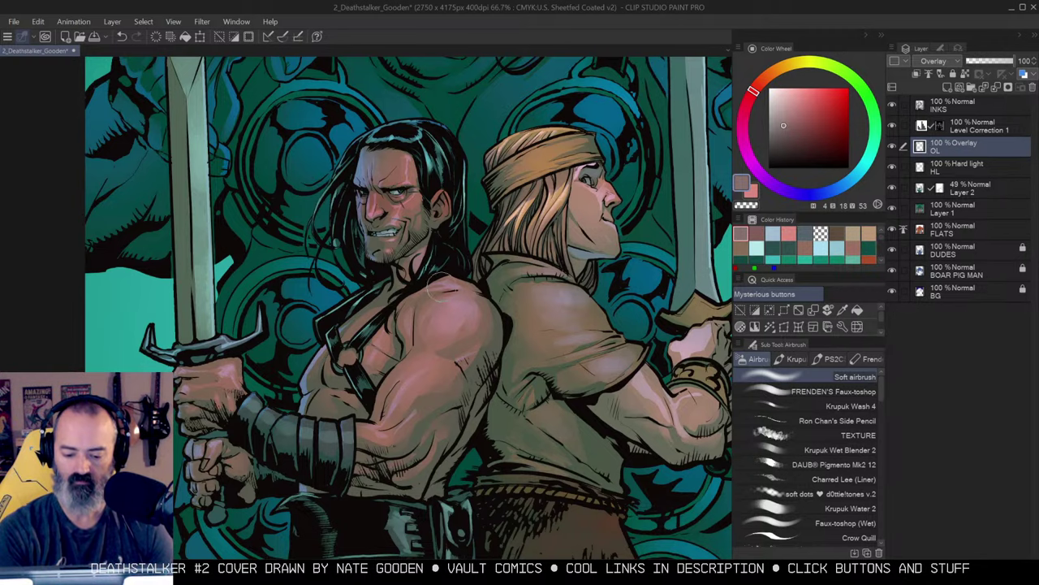
Undo the last airbrush stroke and softly tint both swordsmen's arms and hands with muted red on the OL layer.
key(ctrl+z)
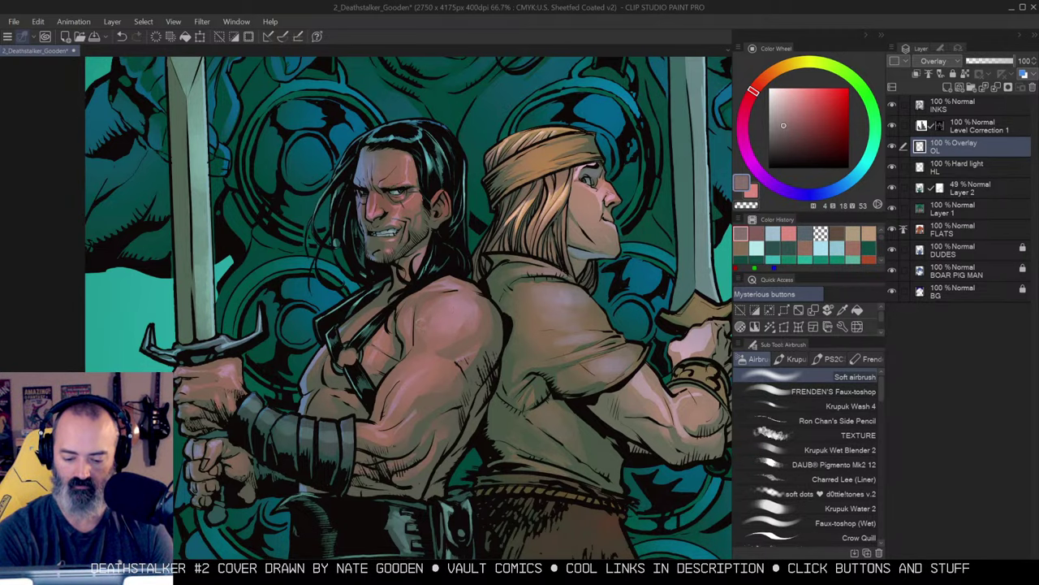
mouse_move(452, 361)
mouse_down()
mouse_move(491, 304)
mouse_move(430, 418)
mouse_move(450, 418)
mouse_up()
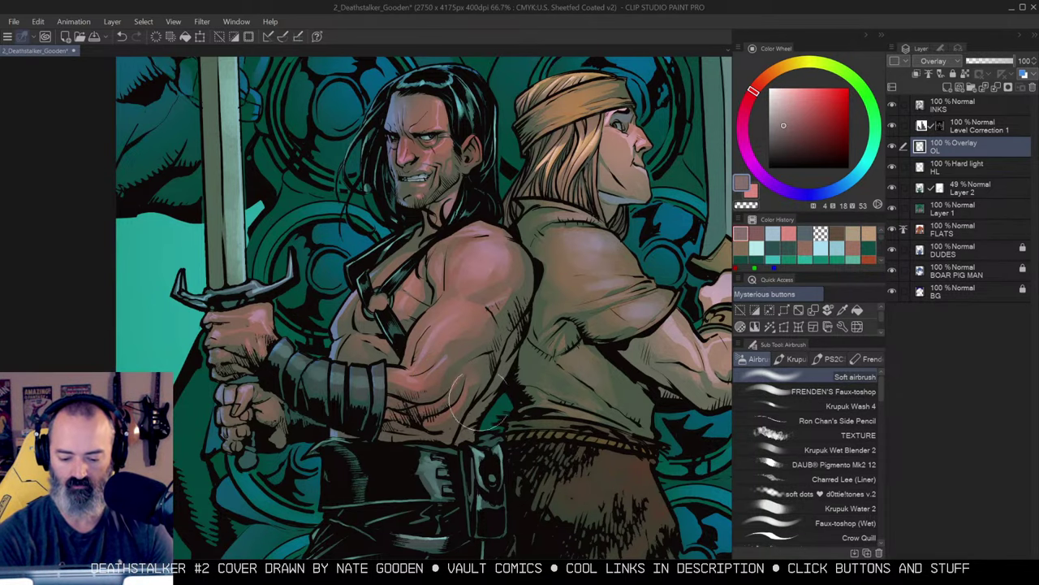
drag(597, 353, 566, 350)
drag(706, 388, 663, 377)
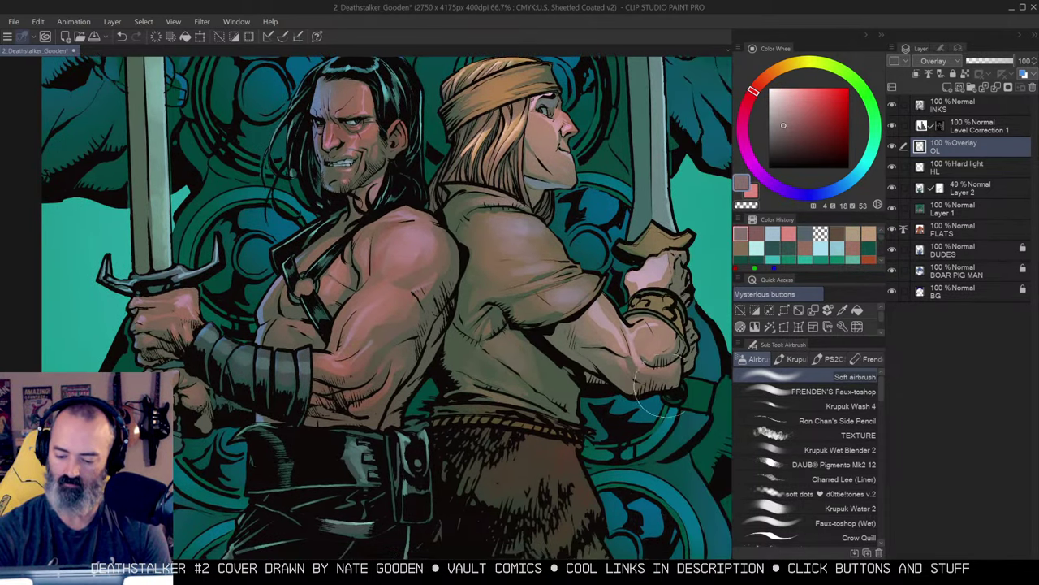
alt+click(656, 391)
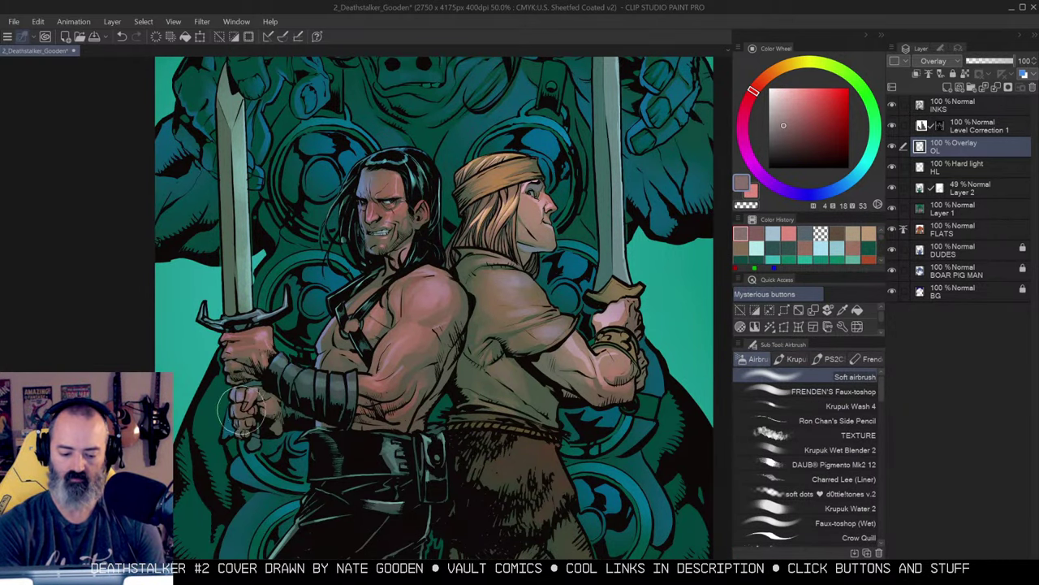
ctrl+alt+click(254, 435)
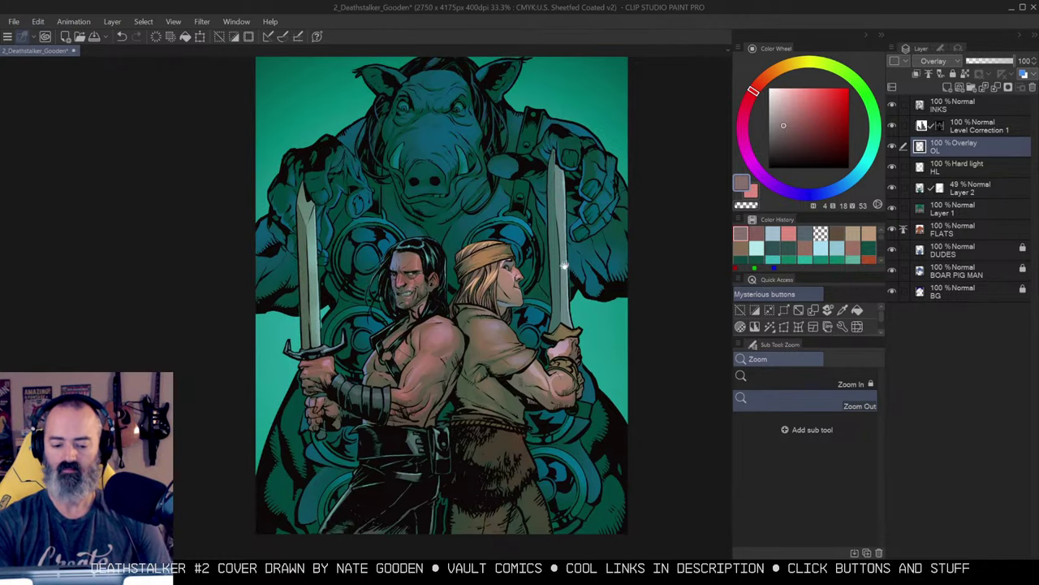
Clear the skin selection, compare brushes over the dark-haired man's face, and settle on the Soft airbrush.
key(m)
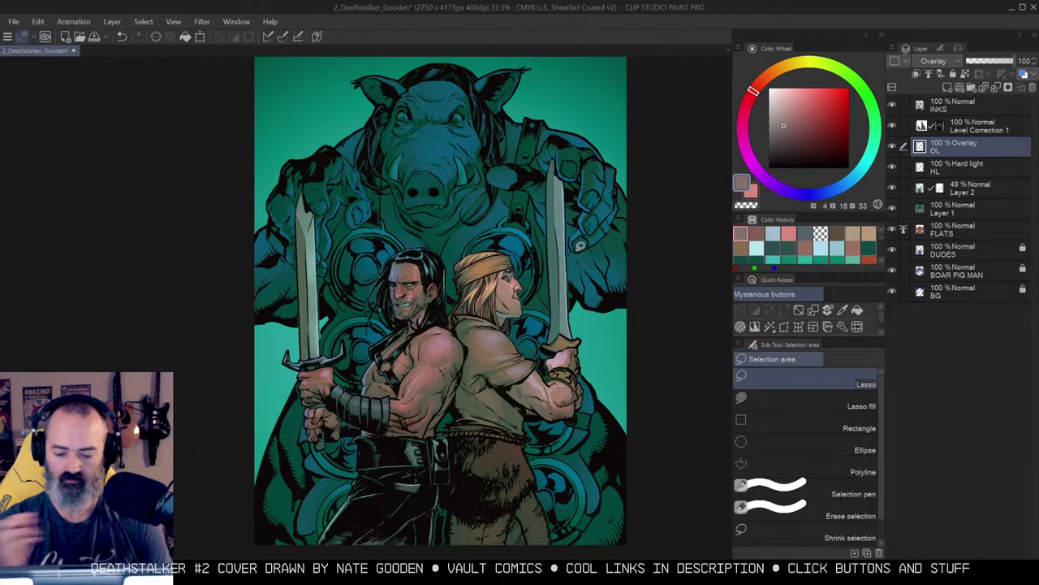
key(ctrl+space)
click(446, 285)
click(448, 288)
drag(471, 287, 534, 222)
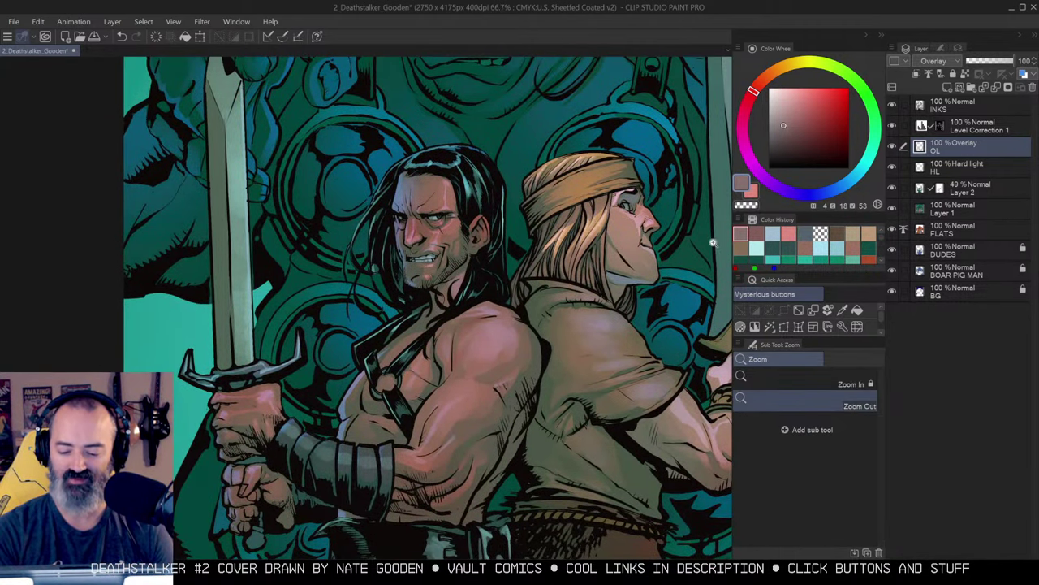
key(b)
click(861, 378)
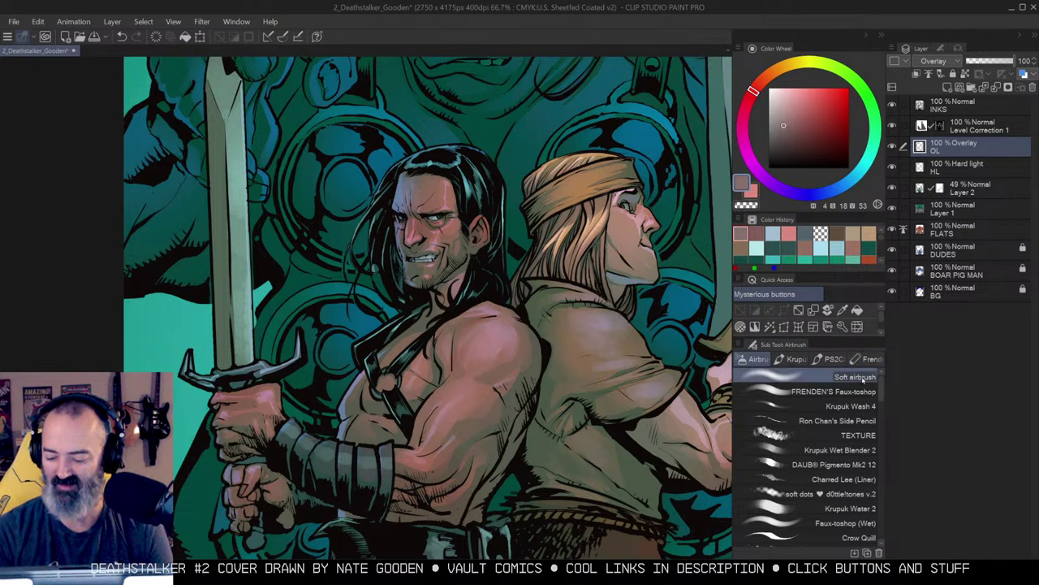
click(864, 392)
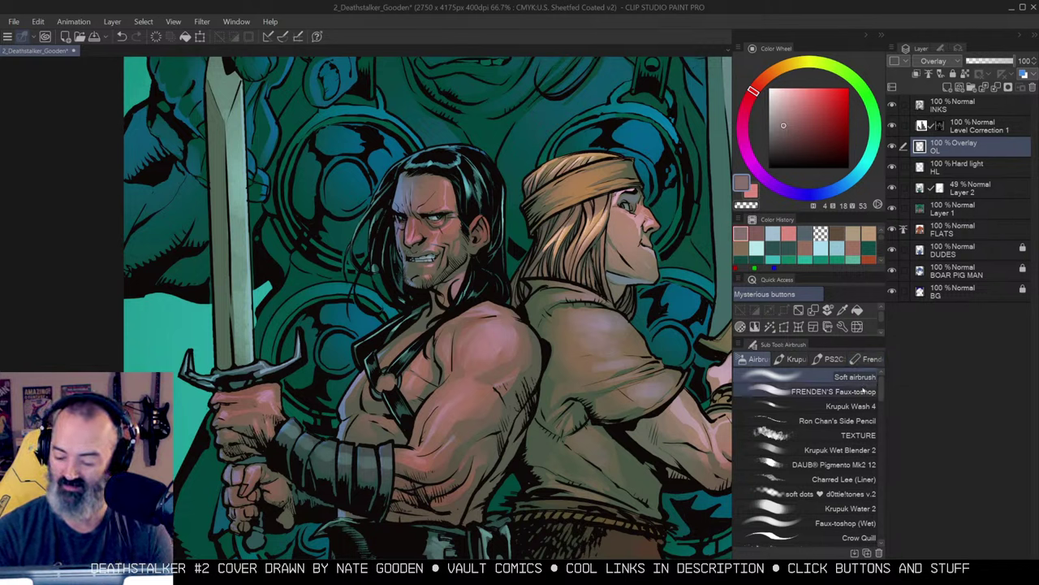
click(862, 406)
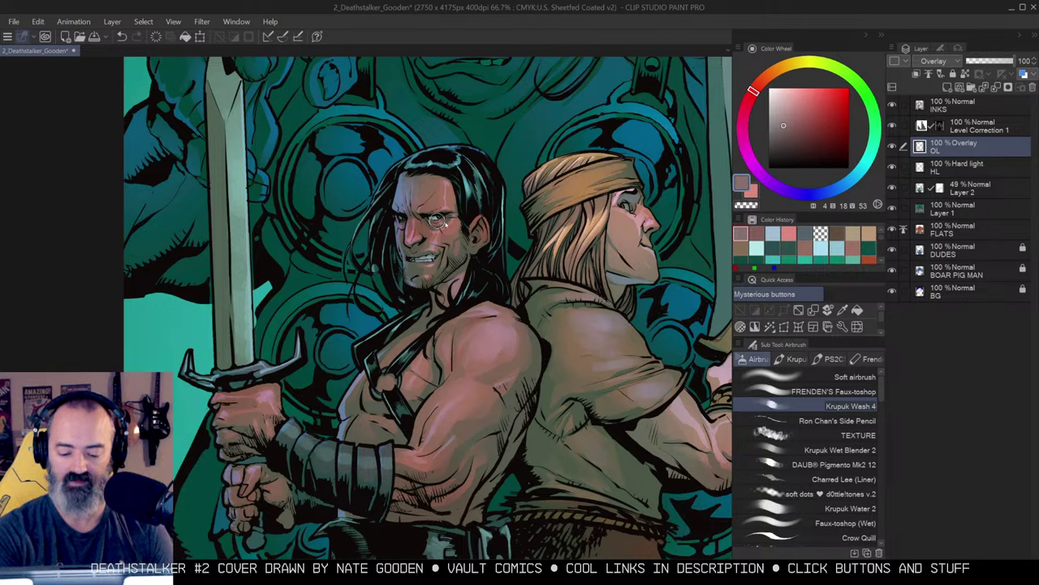
click(854, 376)
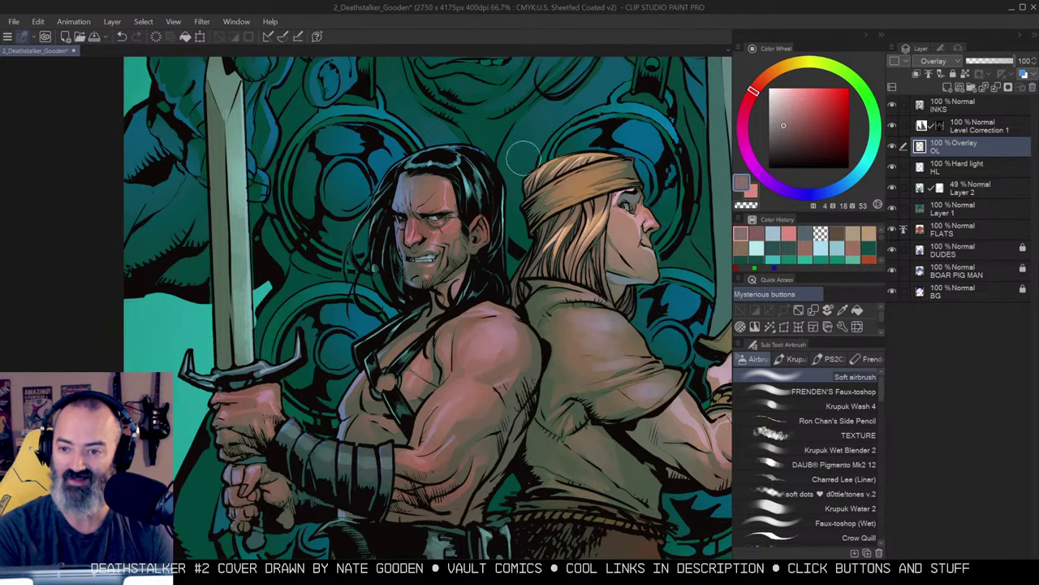
Examine the whole cover, comparing the swordsmen with and without the Layer 2 shading.
key(alt+space)
click(552, 255)
drag(631, 274, 614, 257)
click(542, 308)
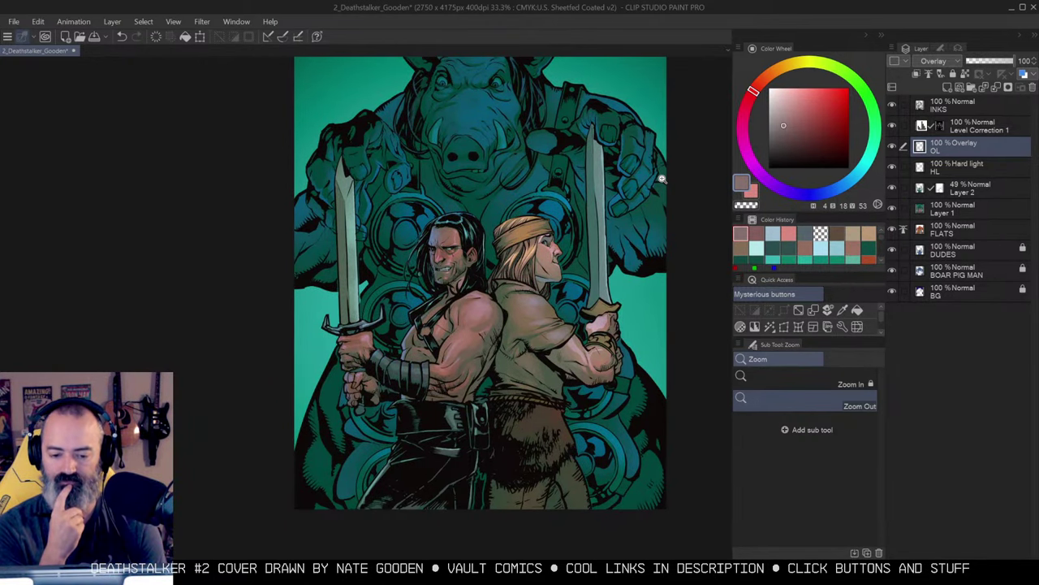
drag(592, 205, 564, 286)
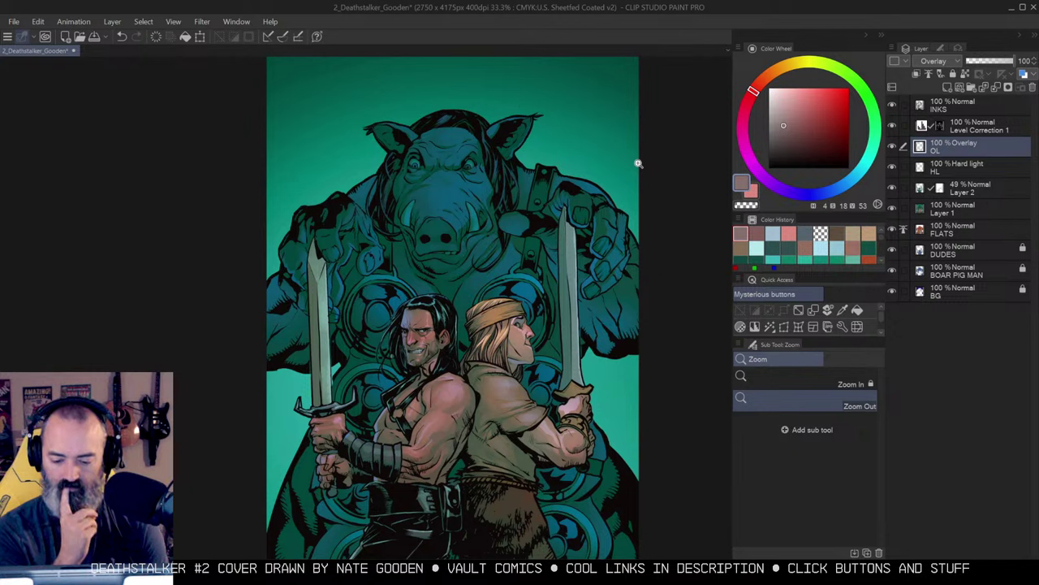
click(494, 281)
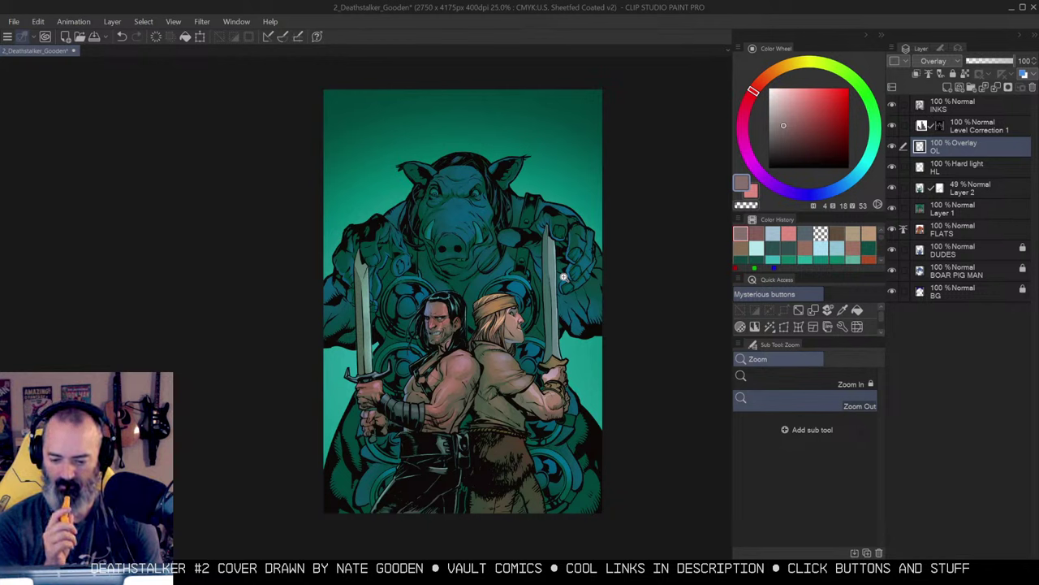
click(892, 187)
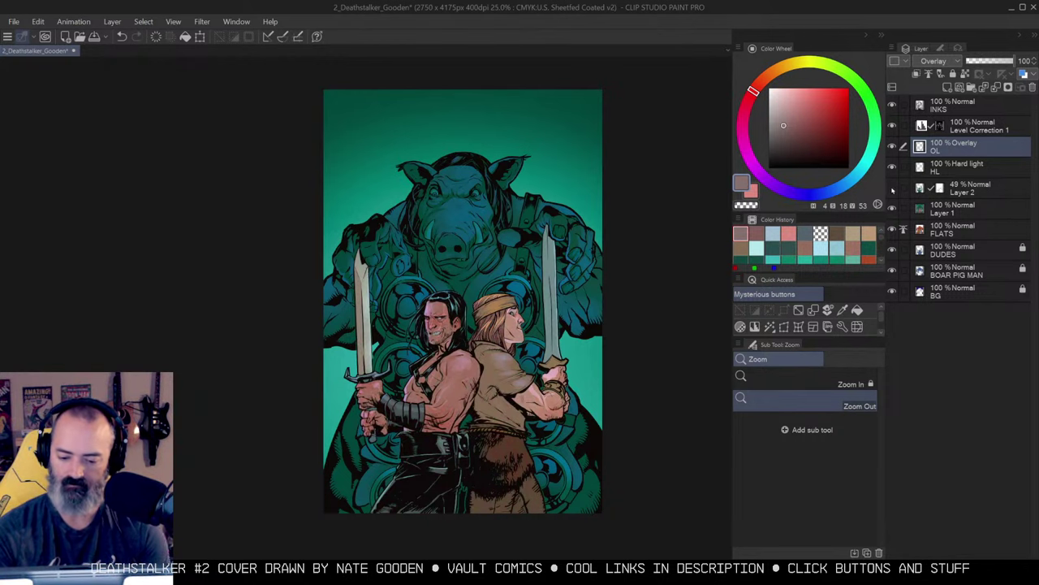
click(892, 188)
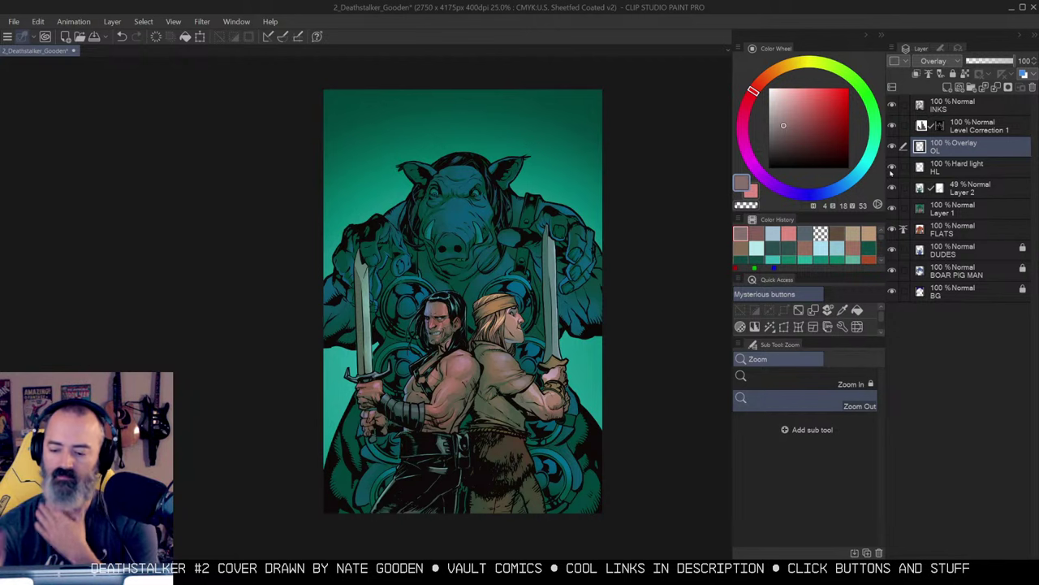
Try shifting the hue of the Layer 2 shading with Hue/Saturation/Luminosity, testing values up to 180, and discard the adjustment.
click(921, 189)
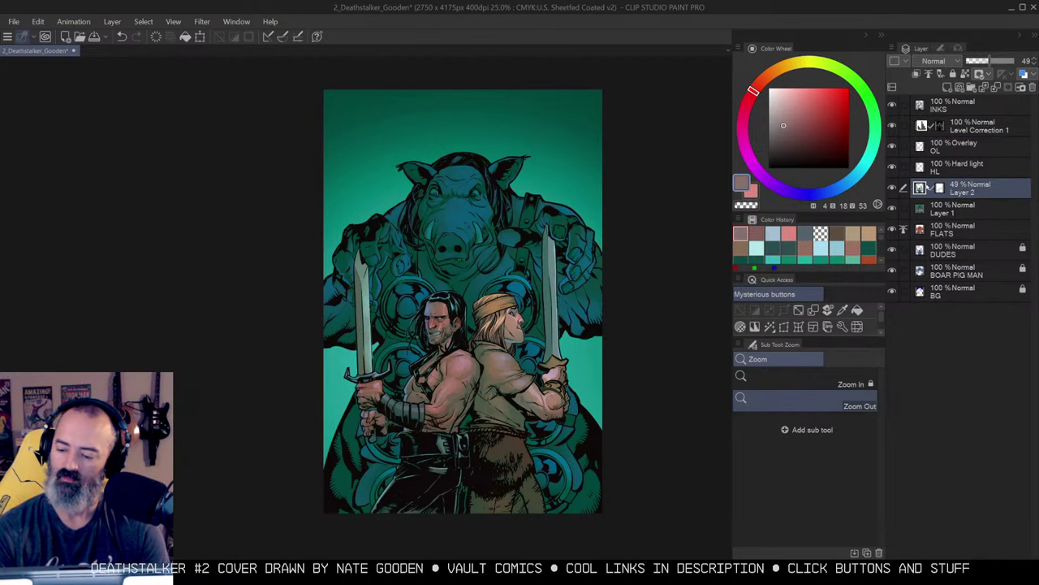
key(ctrl+u)
drag(865, 114, 884, 118)
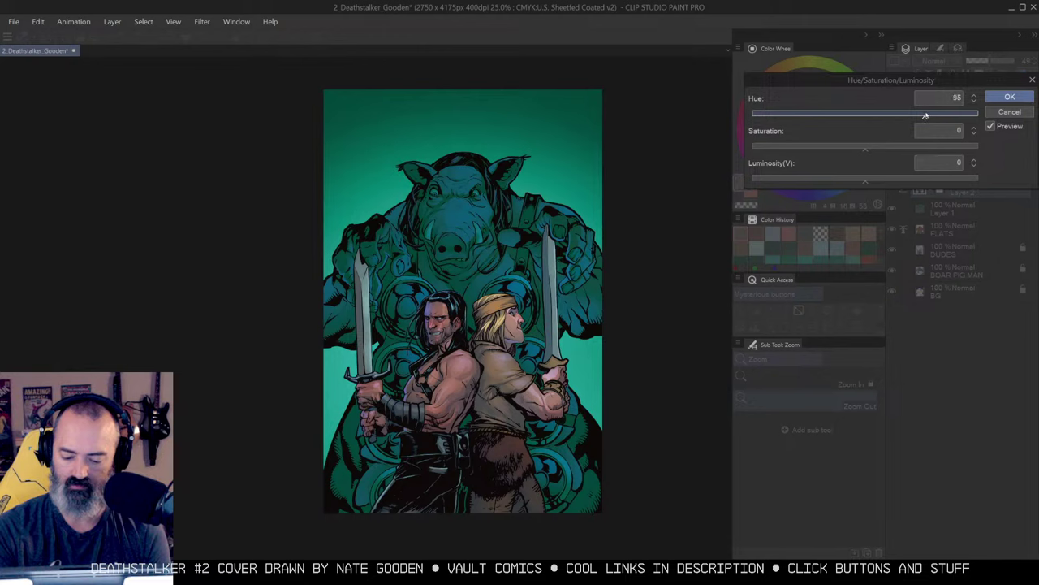
drag(925, 116, 946, 115)
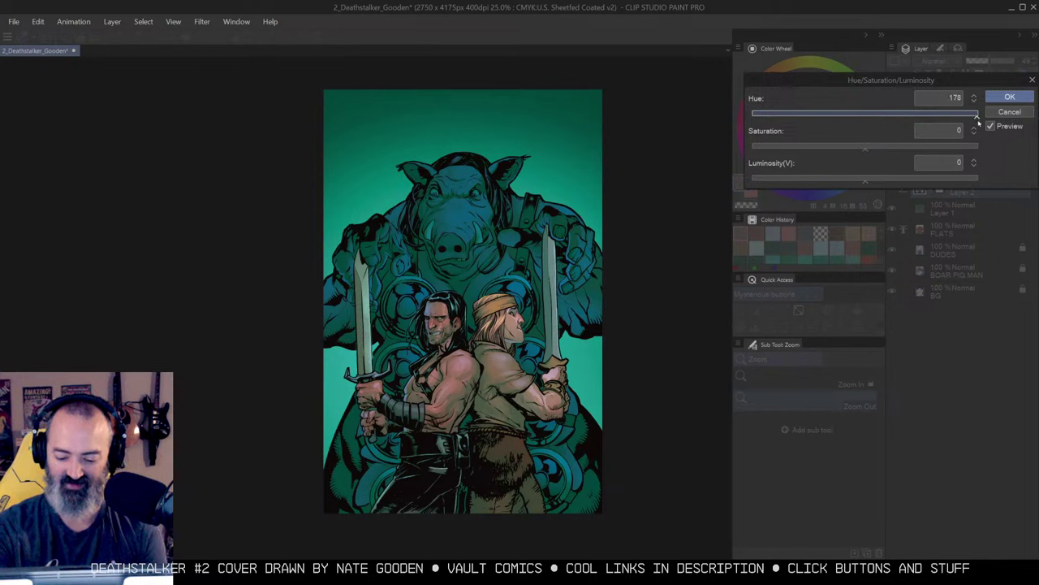
drag(977, 116, 984, 121)
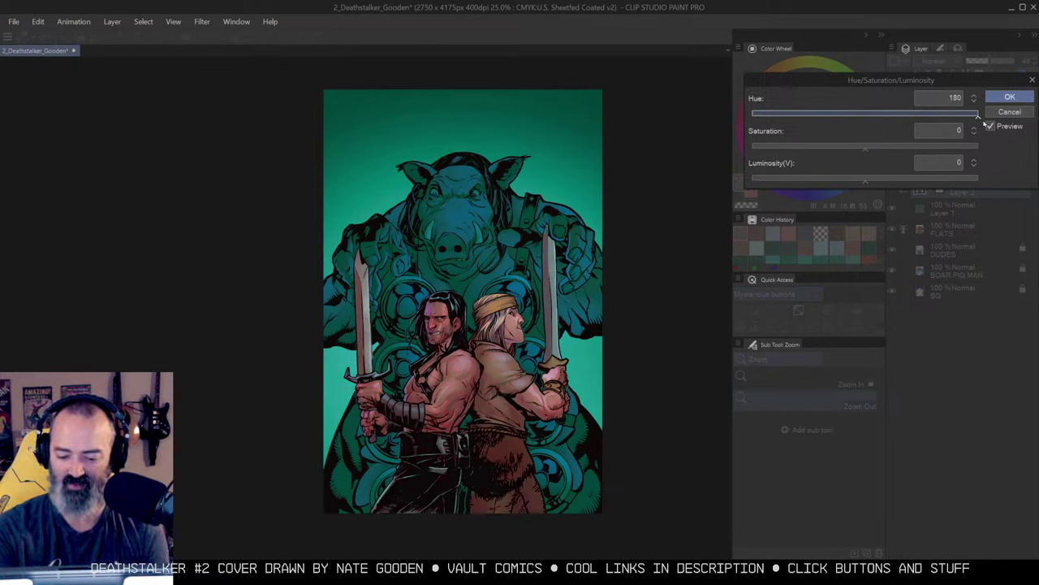
drag(864, 132, 862, 133)
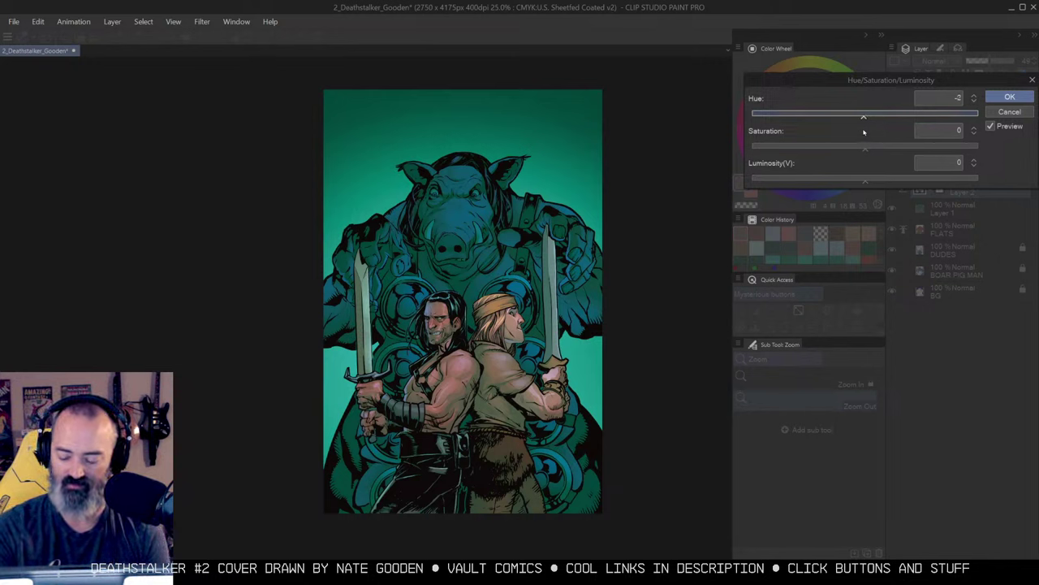
click(1016, 110)
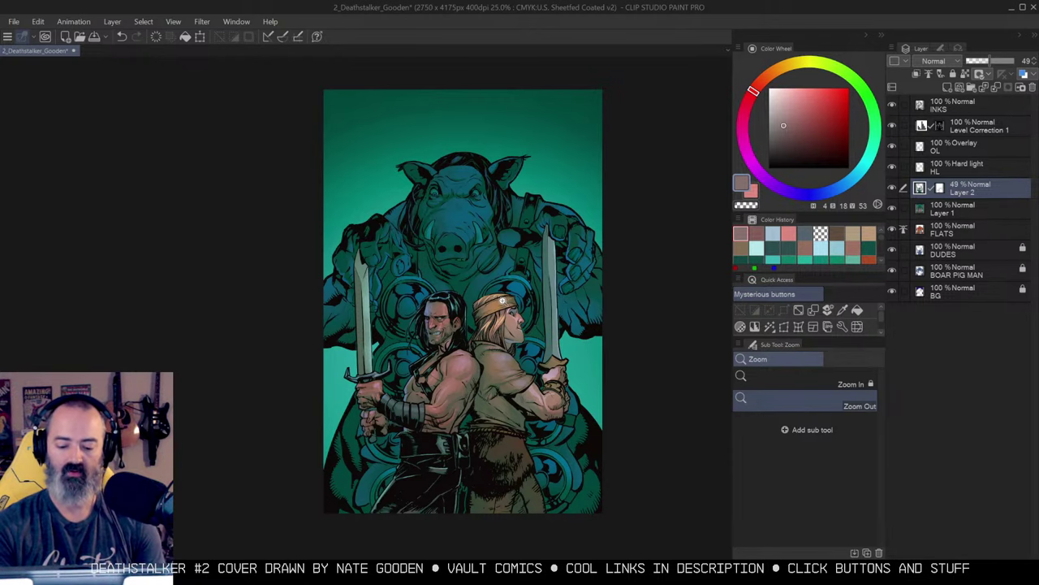
Auto-select the boar man's skin on the face, ears and hands, and check the coverage with Quick Mask.
scroll(505, 301, up, 1)
drag(537, 288, 533, 326)
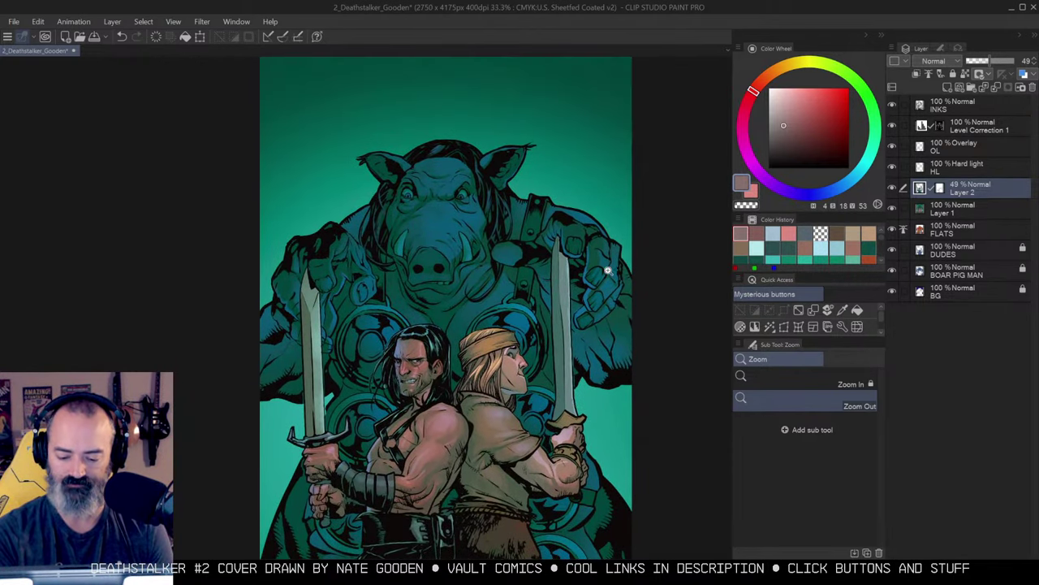
scroll(448, 284, up, 1)
key(w)
click(446, 266)
key(m)
key(ctrl+d)
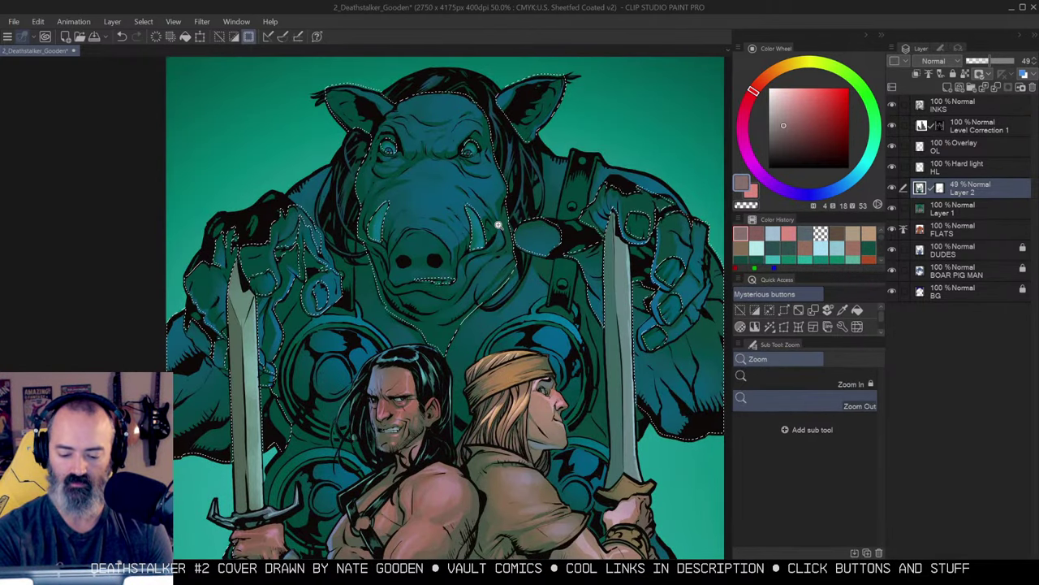
ctrl+click(496, 227)
mouse_move(552, 144)
mouse_down()
mouse_move(560, 204)
mouse_move(566, 166)
mouse_up()
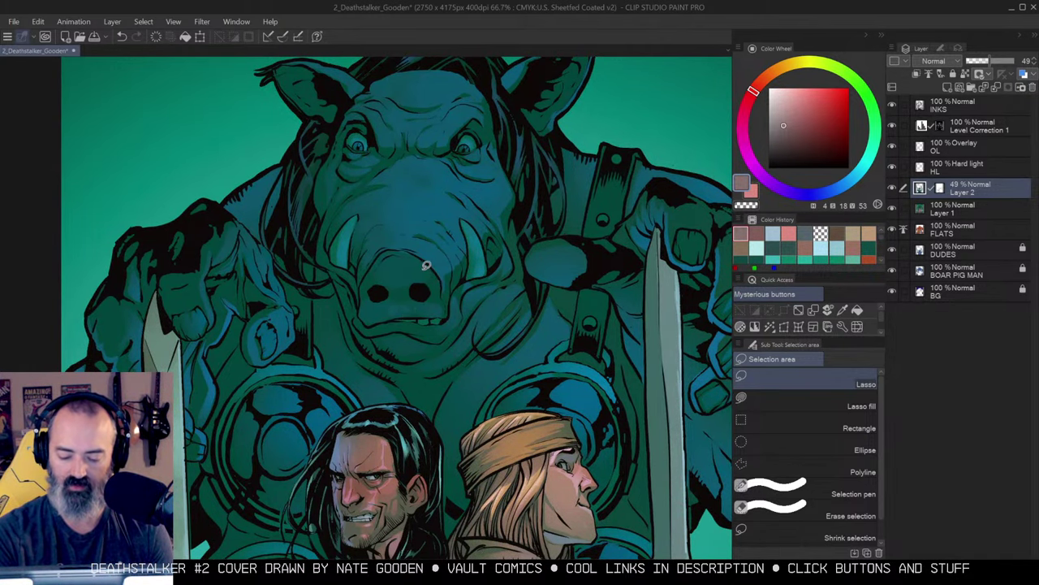
key(w)
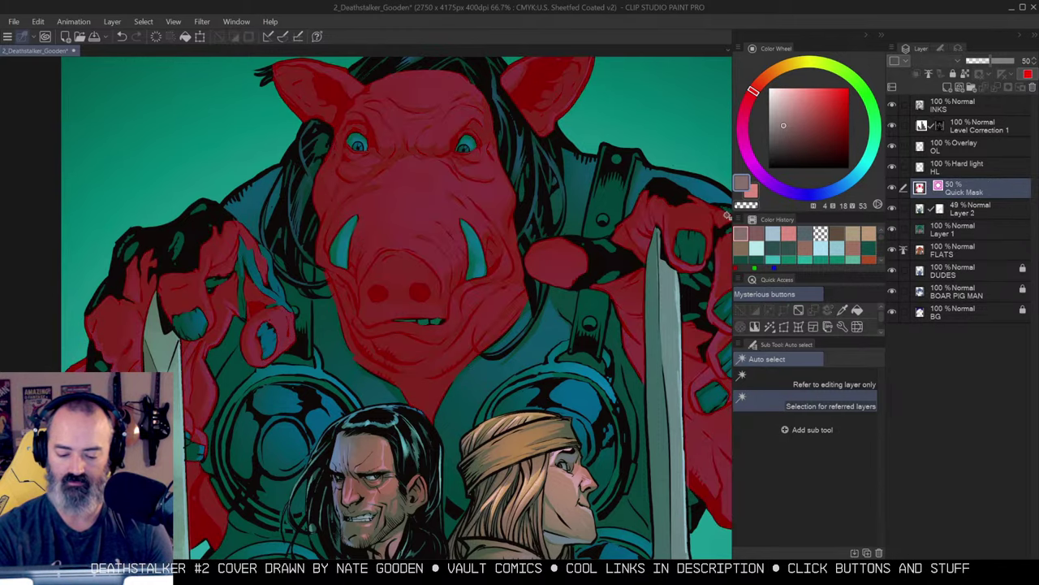
Try airbrushing muted red (H 4, S 21, V 55) onto the boar man's snout on the OL layer, and undo it.
key(b)
click(964, 147)
click(786, 124)
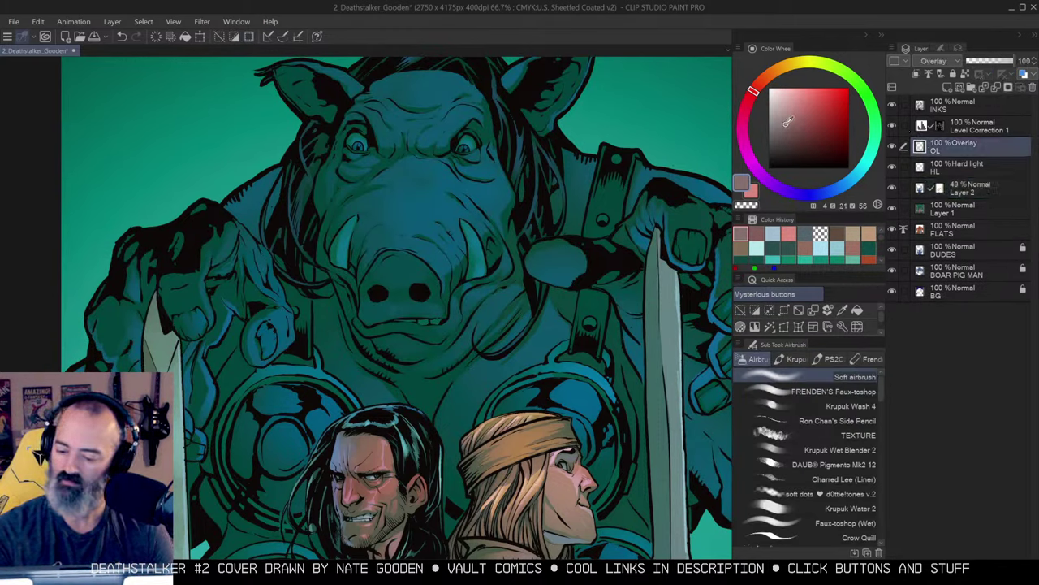
key(bracketright)
key(bracketright)
drag(396, 264, 426, 280)
key(ctrl+z)
Switch to a stronger red (H 4, S 56, V 79), try it on the boar man's snout, and undo the strokes.
click(804, 116)
click(815, 103)
click(814, 105)
mouse_move(397, 284)
mouse_down()
mouse_move(441, 287)
mouse_move(421, 285)
mouse_up()
key(ctrl+z)
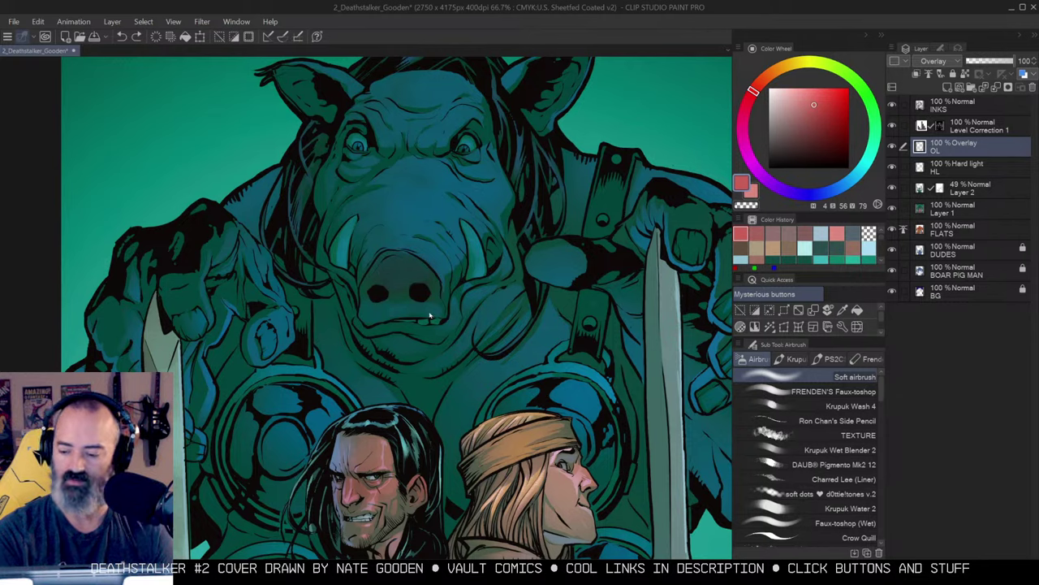
key(ctrl+z)
key(q)
key(q)
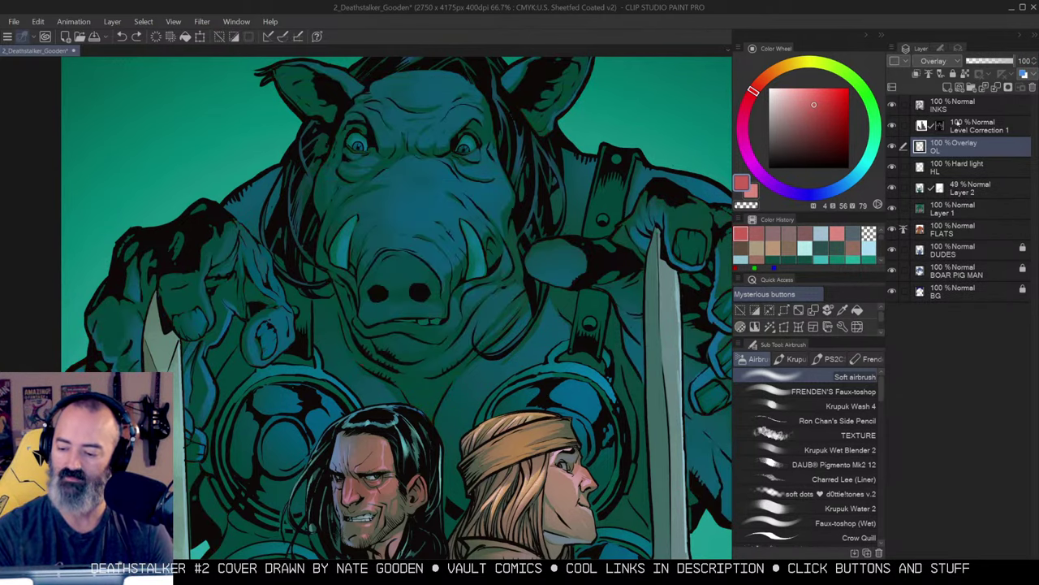
Add a new Hard light layer named HL above Level Correction 1, try a stroke on the boar man's snout, and undo it.
click(977, 122)
key(ctrl+shift+n)
drag(398, 284, 406, 269)
key(ctrl+z)
key(bracketright)
key(bracketright)
key(bracketright)
key(bracketright)
key(slash)
click(456, 274)
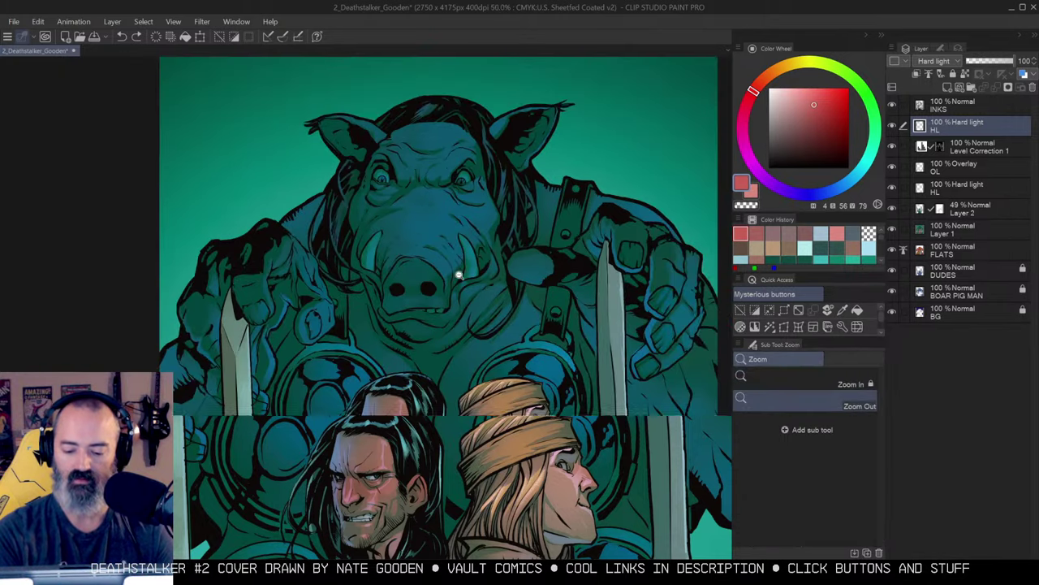
Airbrush muted red (H 4, S 35, V 60) onto the boar man's snout on the new HL layer, with the selection outline hidden.
key(q)
key(q)
key(ctrl+h)
key(b)
click(797, 120)
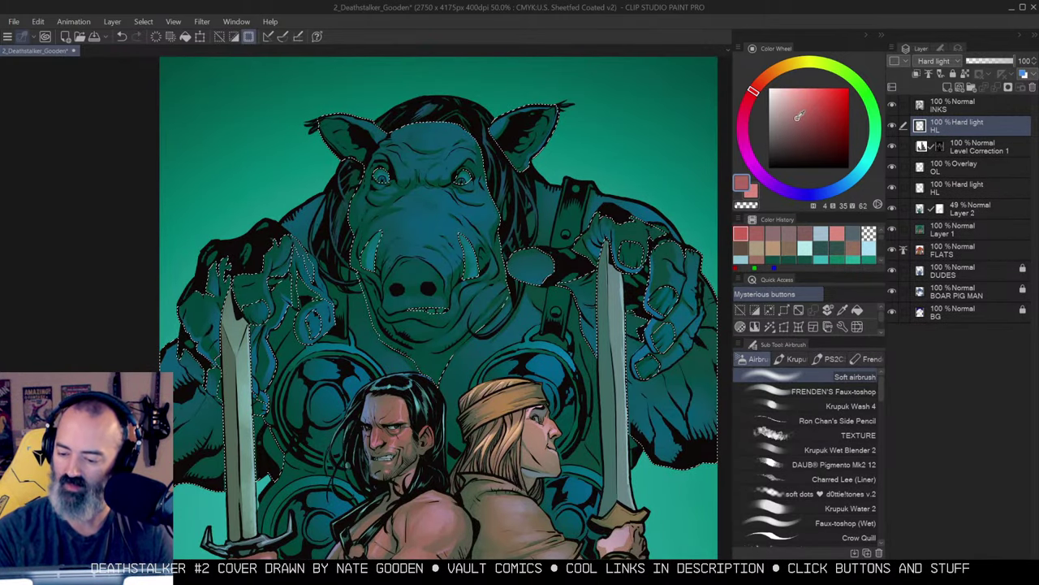
key(ctrl+h)
mouse_move(407, 282)
mouse_down()
mouse_move(451, 249)
mouse_move(436, 283)
mouse_move(406, 276)
mouse_move(414, 285)
mouse_move(394, 299)
mouse_move(440, 303)
mouse_up()
key(bracketleft)
key(bracketleft)
key(bracketleft)
Move the new HL layer below Level Correction 1 in the layer stack.
key(/)
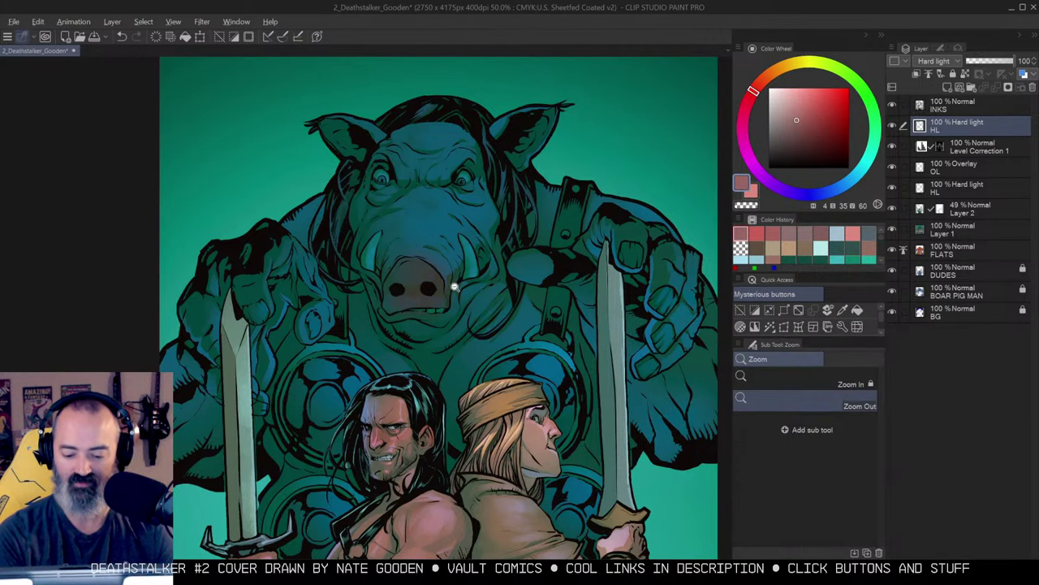
alt+click(456, 284)
click(463, 266)
click(471, 263)
drag(565, 242, 597, 196)
key(b)
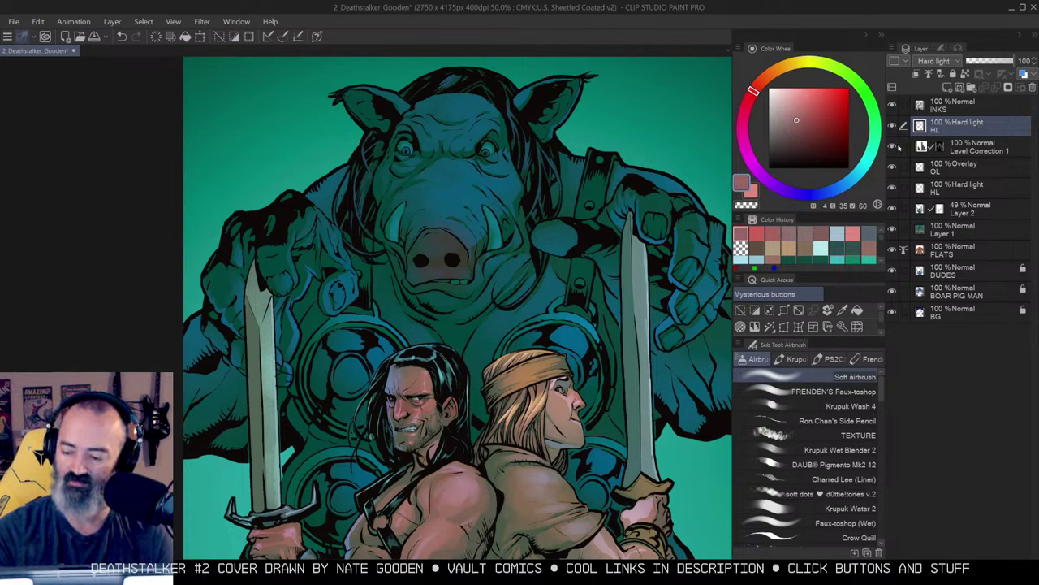
click(893, 147)
drag(940, 140, 964, 144)
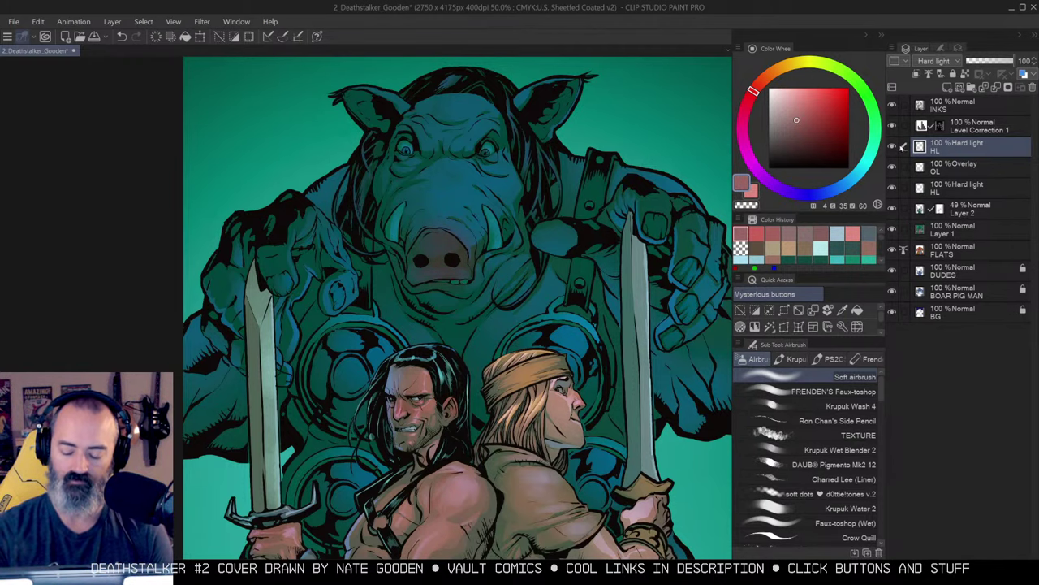
Auto-select the boar man's round armor discs behind the two swordsmen.
key(ctrl+space)
click(453, 226)
key(c)
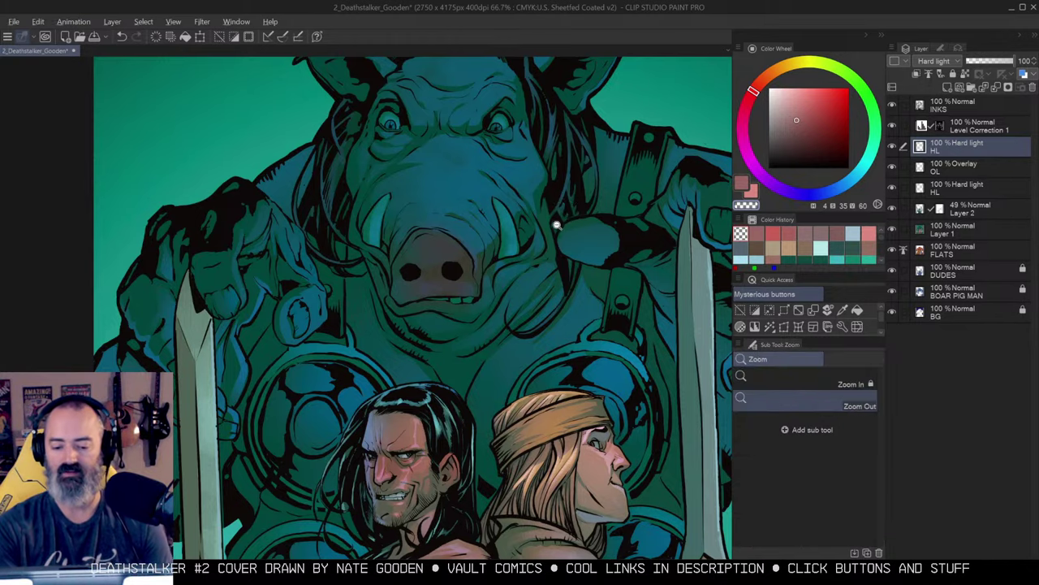
ctrl+alt+click(572, 219)
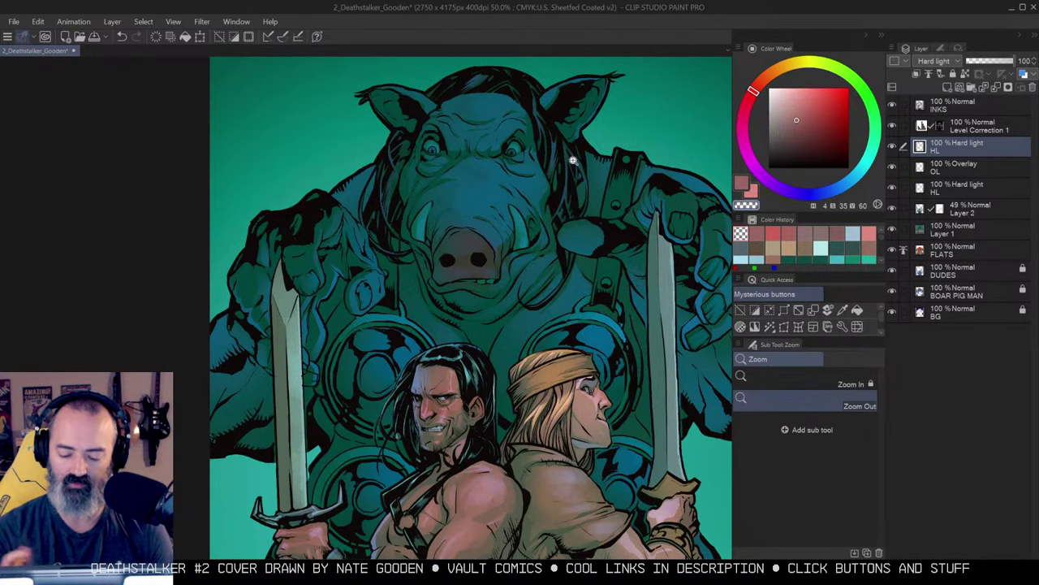
drag(532, 257, 528, 225)
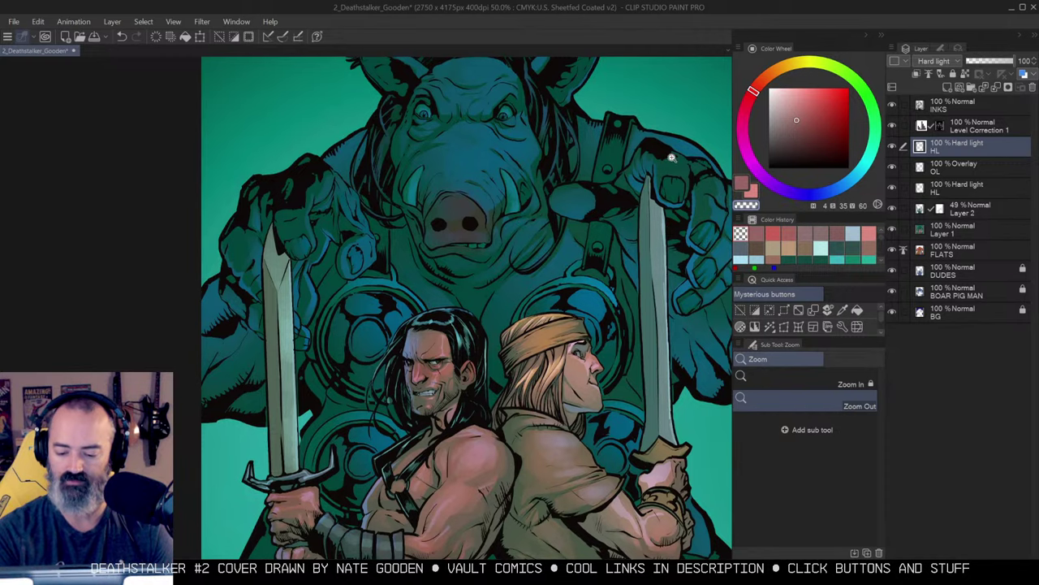
scroll(672, 157, down, 3)
key(w)
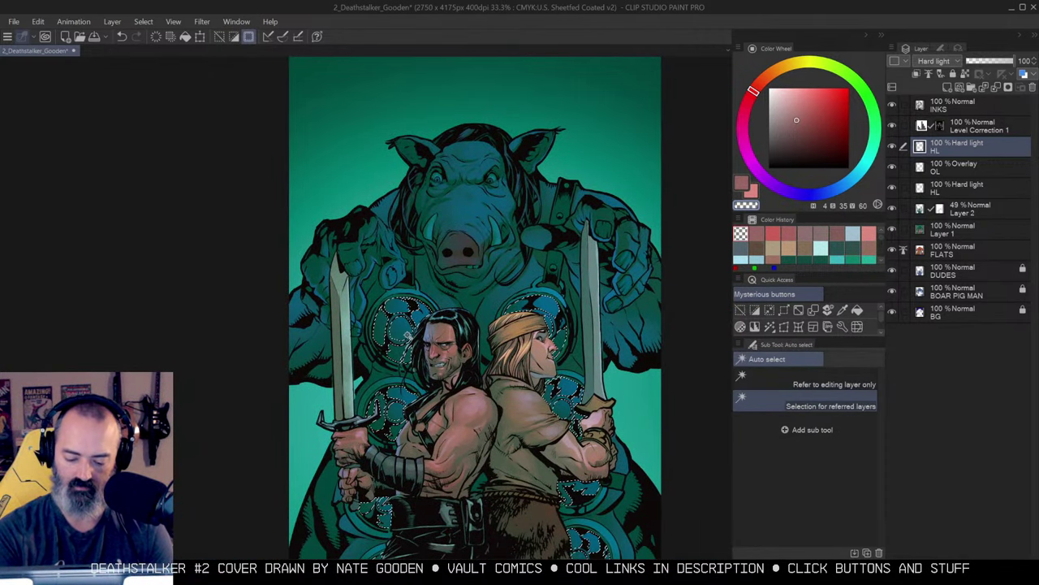
Airbrush the muted red (H 4, S 35, V 60) over the selected armor discs with a large soft brush.
key(b)
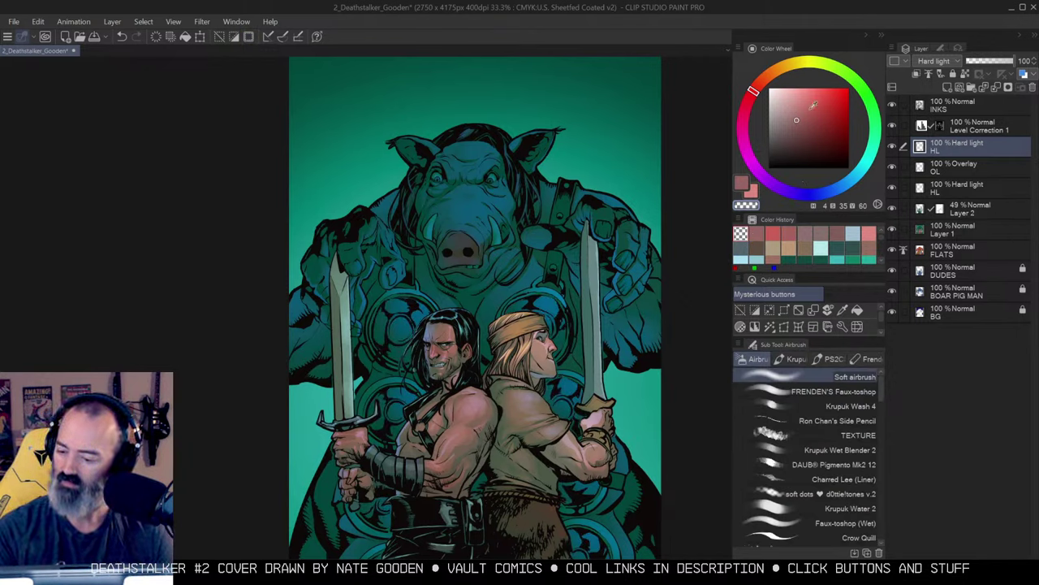
drag(501, 278, 510, 279)
key(c)
mouse_move(412, 326)
mouse_down()
mouse_move(430, 321)
mouse_move(418, 308)
mouse_up()
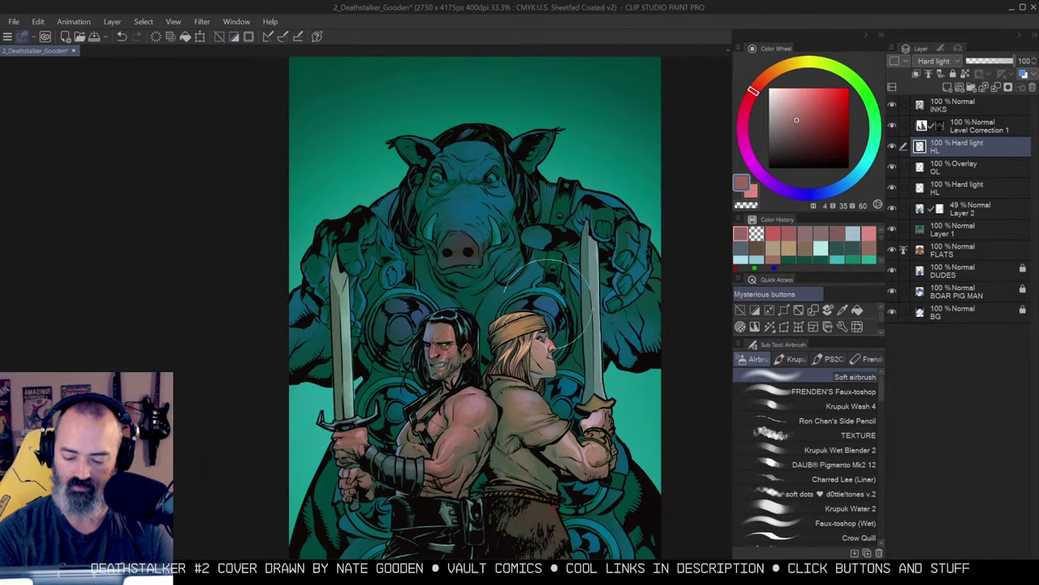
drag(614, 324, 624, 243)
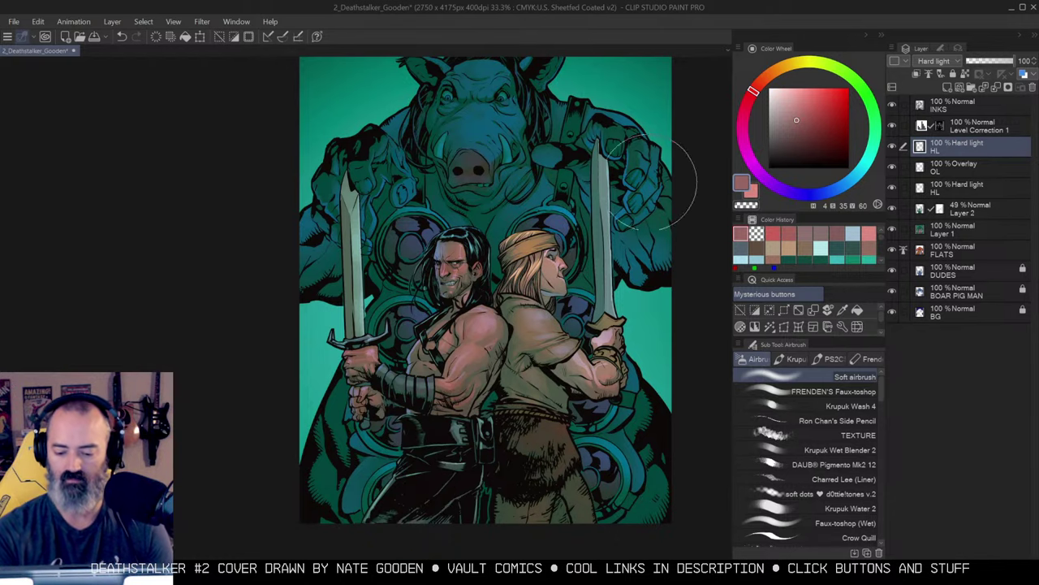
Adjust the armor discs' tint to hue 10, saturation 13 and luminosity -10 with Hue/Saturation/Luminosity, and clear the selection.
key(alt+space)
click(595, 248)
drag(609, 245, 582, 263)
key(ctrl+u)
drag(870, 116, 897, 118)
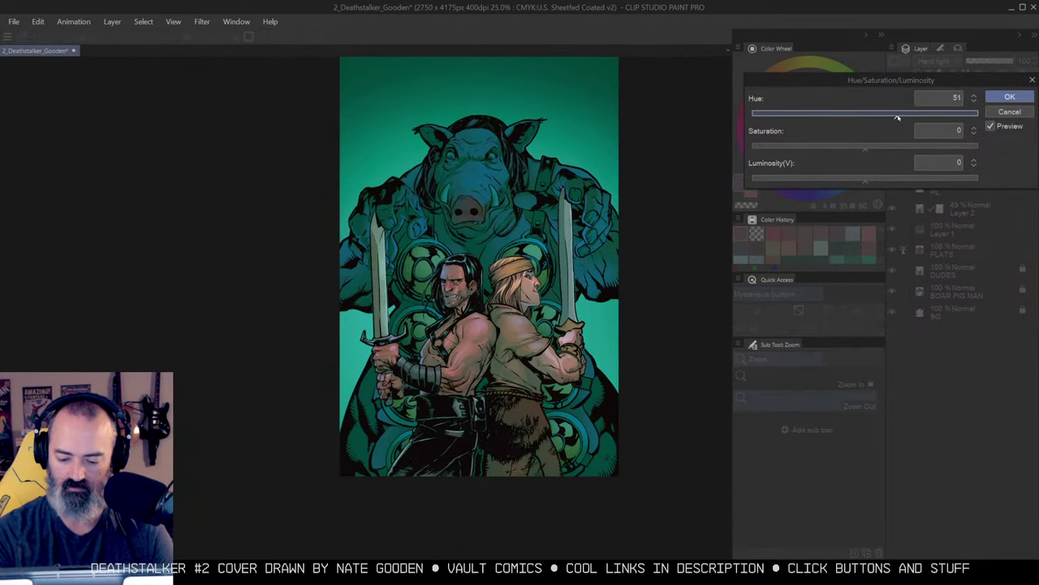
mouse_move(897, 118)
mouse_down()
mouse_move(950, 120)
mouse_move(891, 131)
mouse_up()
drag(861, 182, 854, 185)
drag(883, 150, 873, 123)
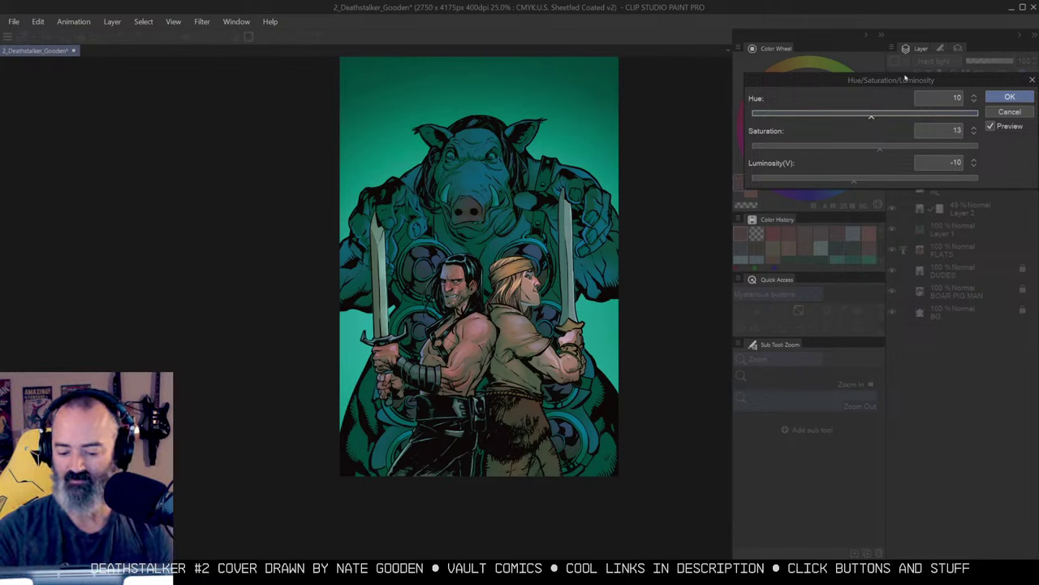
mouse_move(879, 146)
mouse_down()
mouse_move(870, 153)
mouse_move(895, 151)
mouse_move(881, 152)
mouse_up()
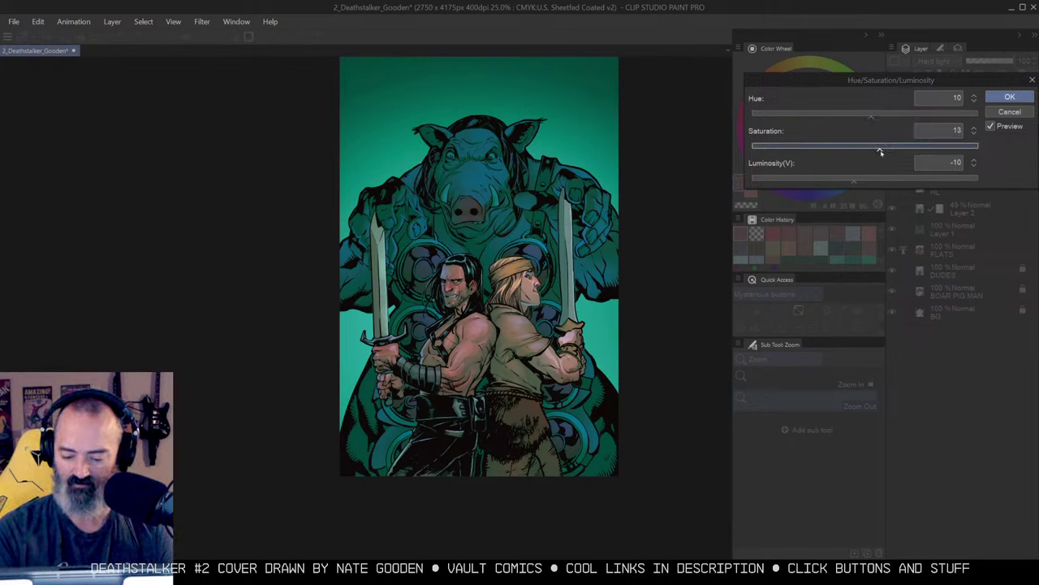
click(1006, 96)
click(557, 257)
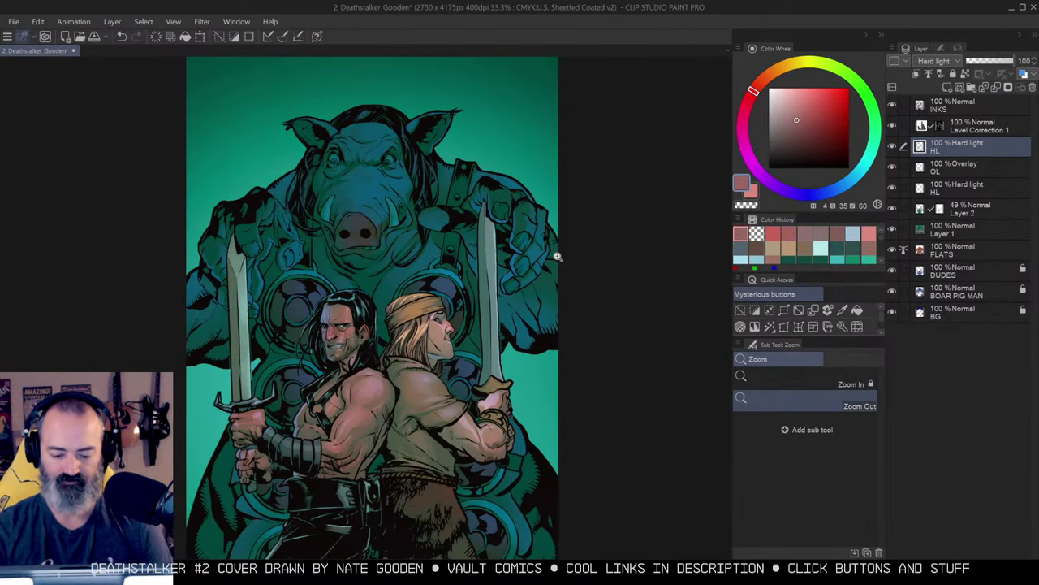
drag(557, 257, 614, 236)
key(ctrl+d)
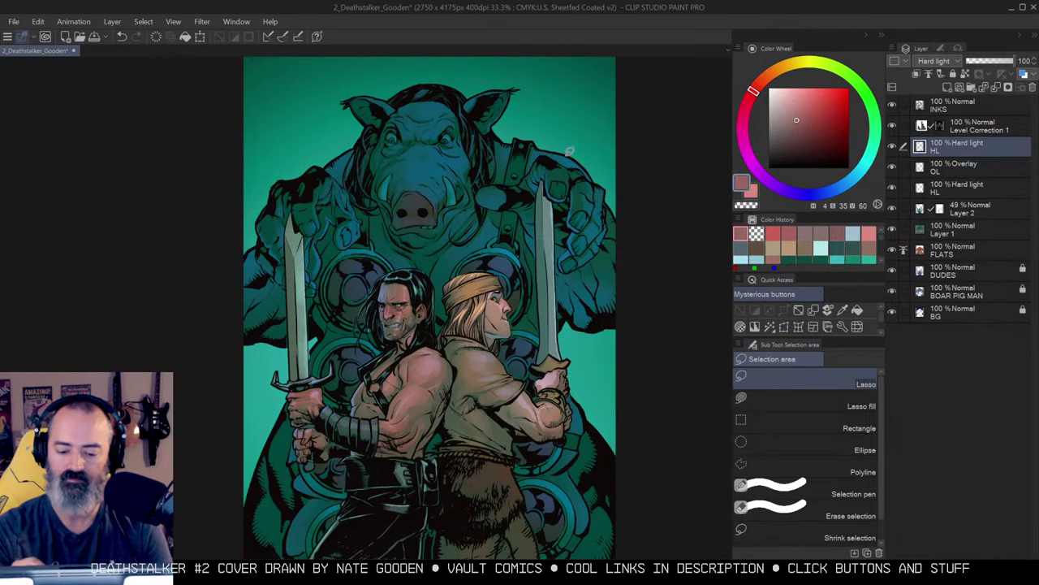
Lasso highlight shapes on the boar man's forehead, muzzle and cheek.
key(ctrl+space)
click(469, 192)
mouse_move(483, 180)
mouse_down()
mouse_move(565, 236)
mouse_move(587, 232)
mouse_move(531, 208)
mouse_up()
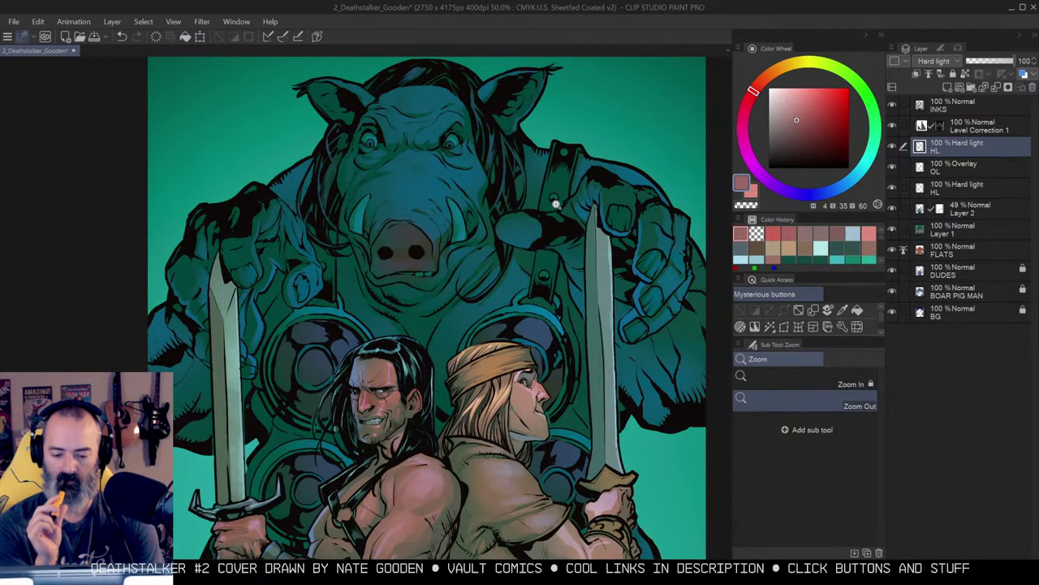
scroll(556, 204, down, 2)
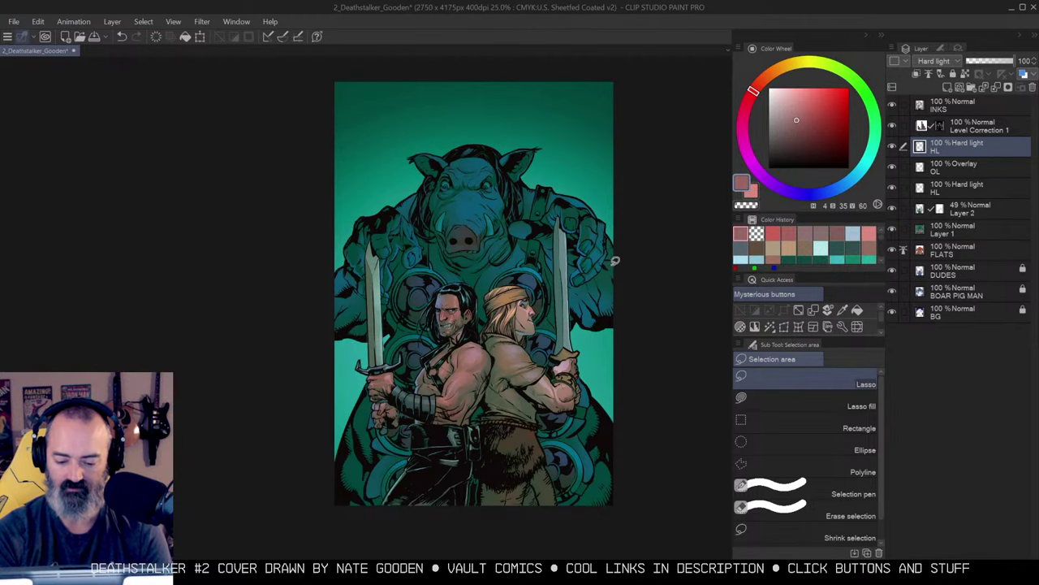
key(ctrl+space)
click(488, 217)
drag(511, 205, 480, 243)
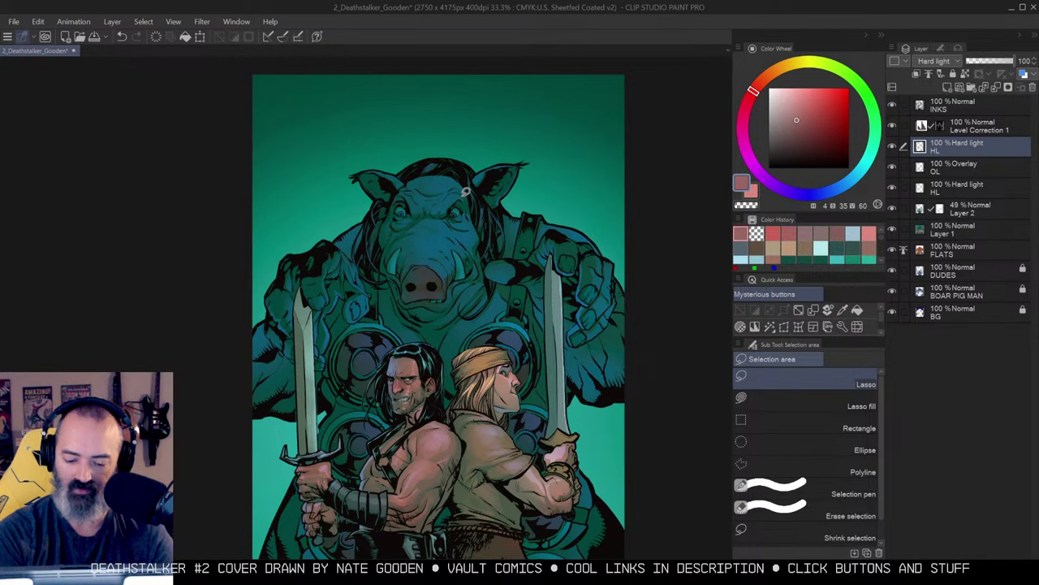
mouse_move(464, 195)
mouse_down()
mouse_move(441, 183)
mouse_move(421, 205)
mouse_move(455, 209)
mouse_up()
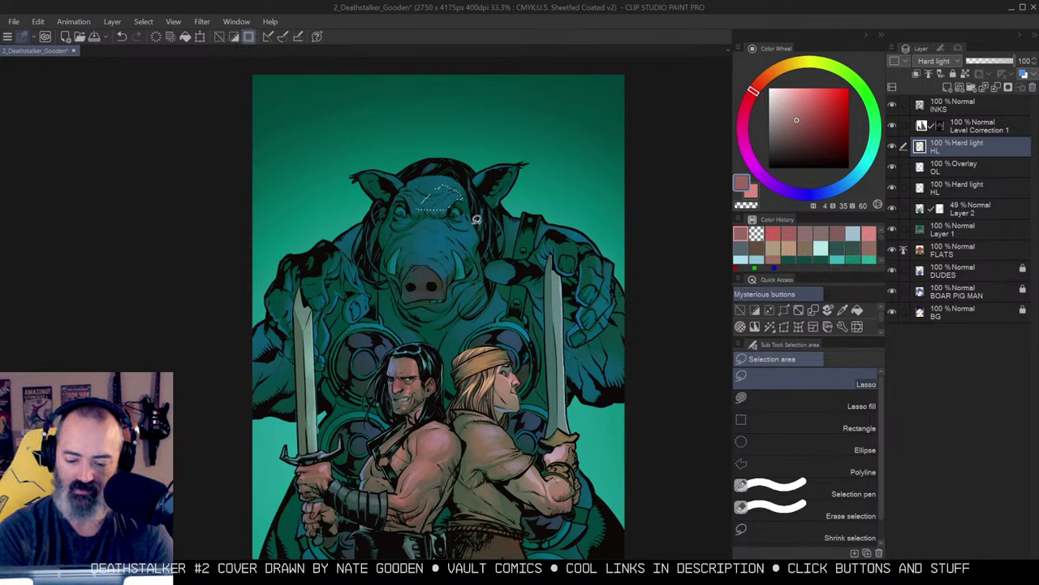
mouse_move(432, 216)
mouse_down()
mouse_move(408, 229)
mouse_move(403, 246)
mouse_move(445, 273)
mouse_up()
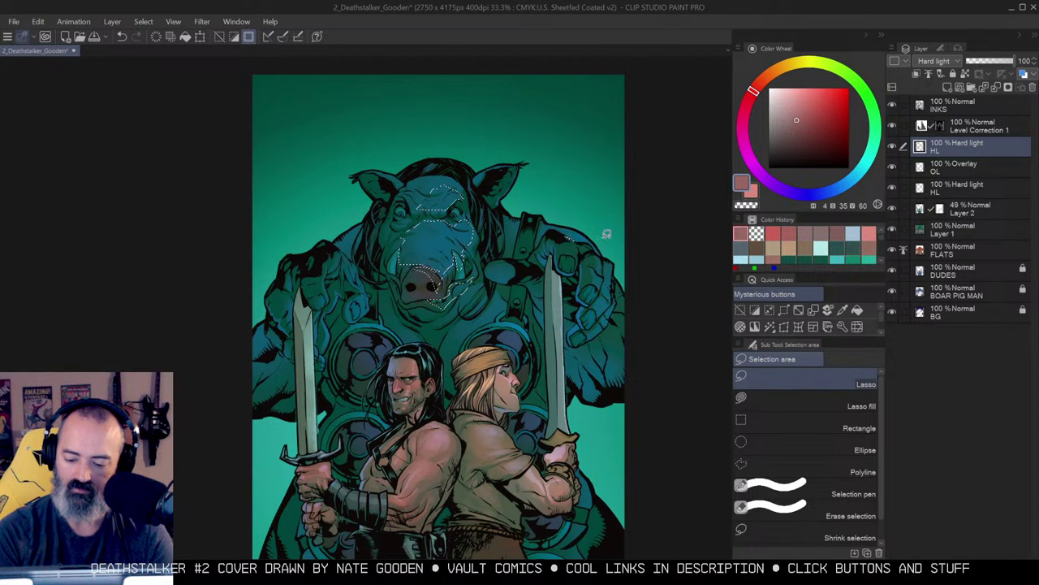
Add highlight shapes on both of the boar man's hands to the lasso selection and check it with Quick Mask.
mouse_move(593, 236)
mouse_down()
mouse_move(561, 255)
mouse_move(575, 265)
mouse_move(584, 257)
mouse_move(585, 302)
mouse_move(600, 293)
mouse_move(578, 334)
mouse_move(610, 321)
mouse_move(621, 288)
mouse_move(617, 260)
mouse_move(586, 237)
mouse_up()
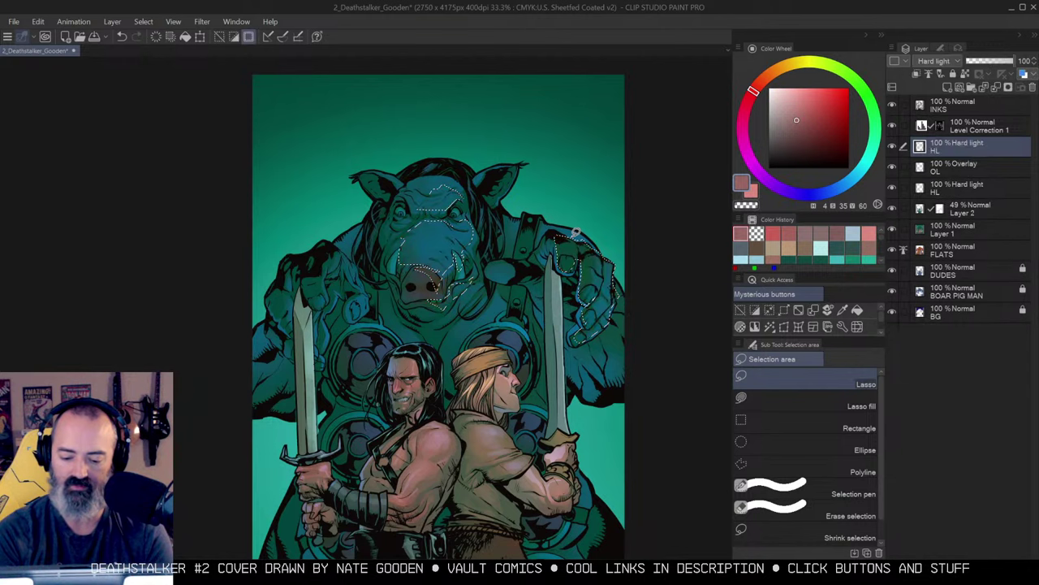
mouse_move(347, 255)
mouse_down()
mouse_move(369, 300)
mouse_move(352, 309)
mouse_move(340, 246)
mouse_move(313, 306)
mouse_move(316, 271)
mouse_move(337, 246)
mouse_move(347, 257)
mouse_move(330, 303)
mouse_move(340, 291)
mouse_move(319, 316)
mouse_move(322, 328)
mouse_move(329, 321)
mouse_move(325, 357)
mouse_move(318, 320)
mouse_up()
key(q)
key(q)
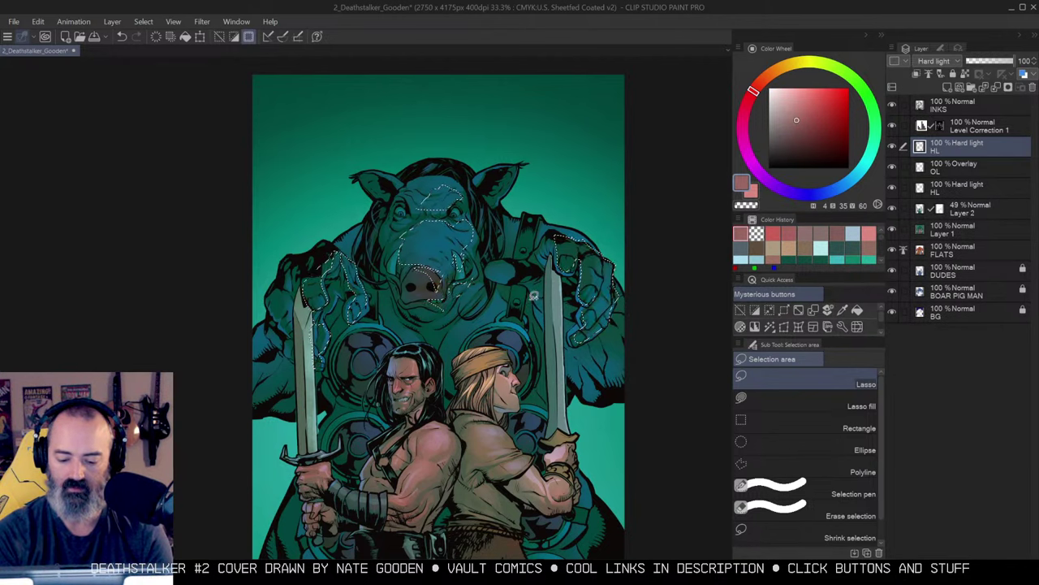
Add highlight shapes on the boar man's chest, forearm and ear to the selection, and check the coverage with Quick Mask.
mouse_move(480, 331)
mouse_down()
mouse_move(514, 305)
mouse_move(531, 351)
mouse_move(484, 330)
mouse_move(519, 305)
mouse_up()
key(ctrl+m)
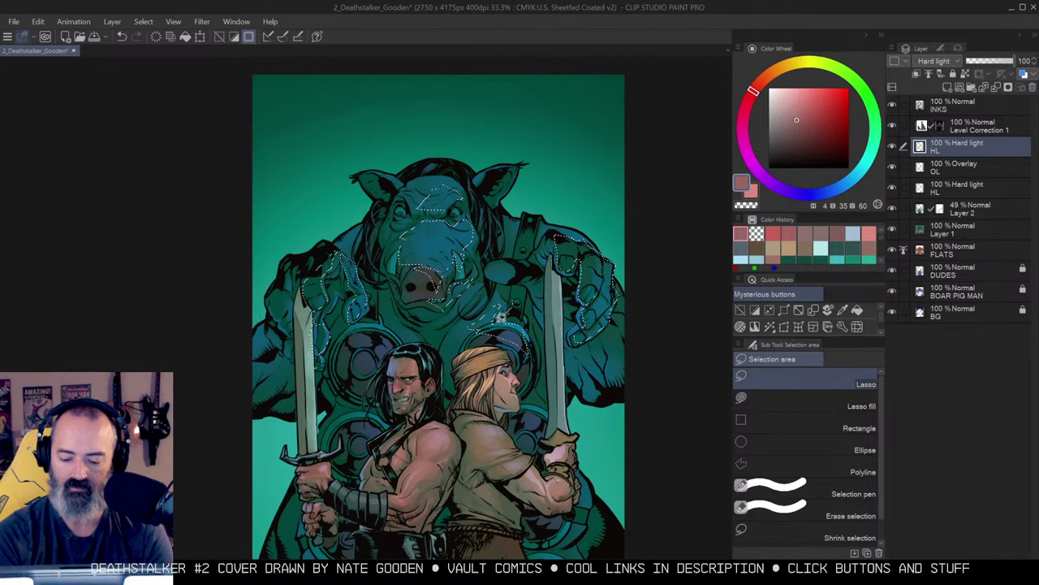
alt+click(648, 274)
key(q)
key(q)
click(502, 213)
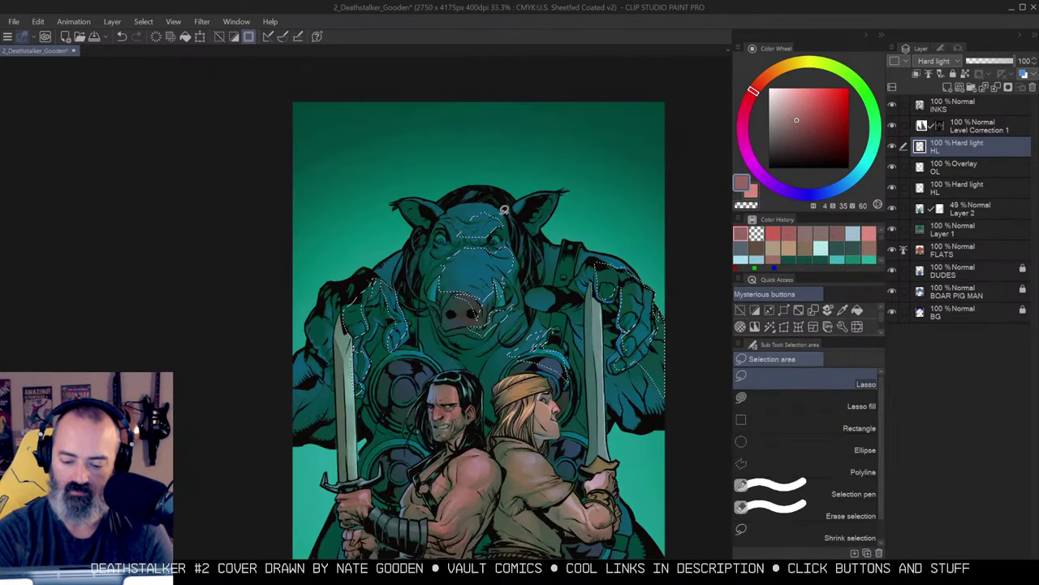
mouse_move(564, 191)
mouse_down()
mouse_move(551, 195)
mouse_move(549, 213)
mouse_move(561, 203)
mouse_move(552, 213)
mouse_up()
key(q)
key(q)
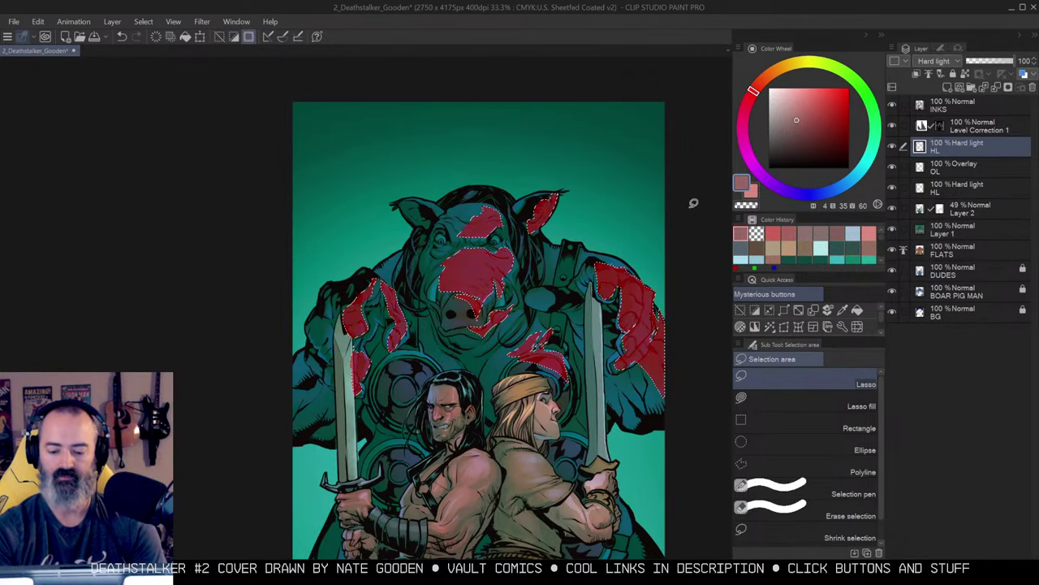
Add another Hard light HL layer and airbrush orange (H 26, S 51, V 88) into the boar man's selected highlight shapes.
key(ctrl+shift+n)
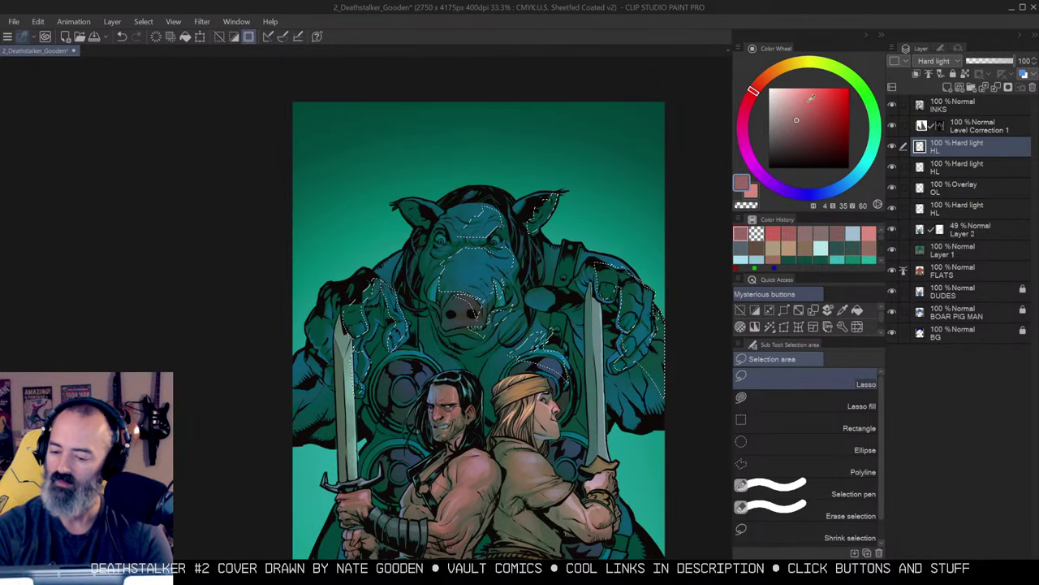
click(772, 73)
click(810, 98)
key(b)
key(ctrl+h)
drag(625, 267, 557, 222)
key(])
key(])
key(])
key(])
mouse_move(384, 237)
mouse_down()
mouse_move(623, 184)
mouse_move(630, 267)
mouse_move(372, 288)
mouse_move(514, 293)
mouse_up()
Adjust the boar man's orange highlight layer to hue 22, saturation -41 and luminosity 13.
key(ctrl+space)
click(604, 292)
drag(663, 281, 636, 292)
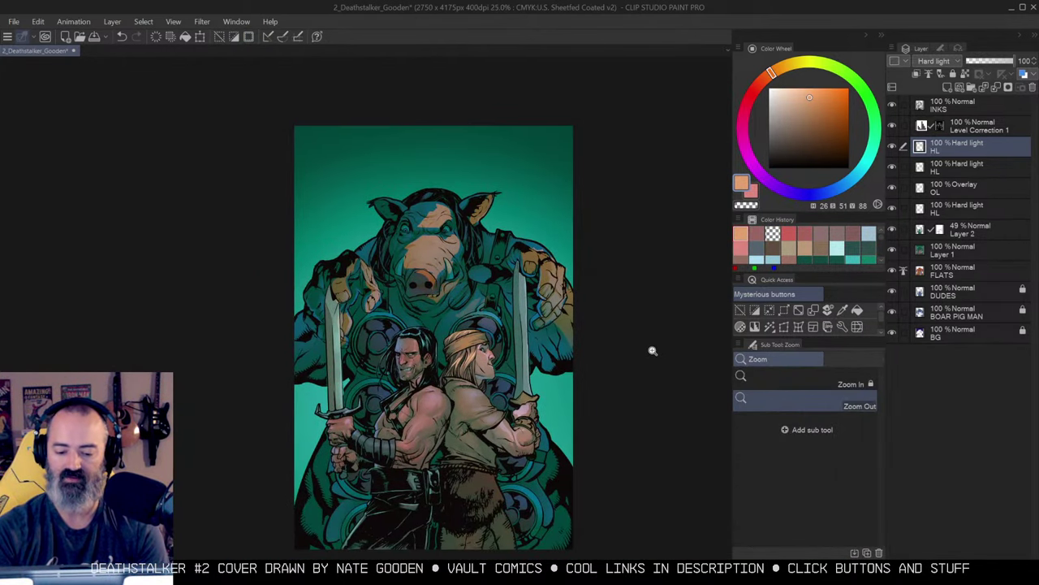
key(ctrl+u)
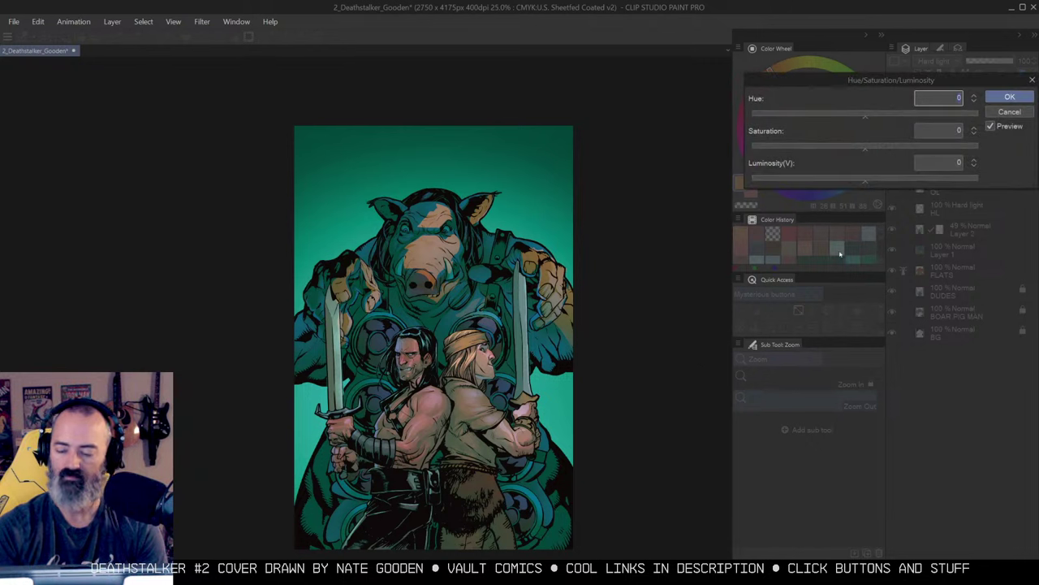
drag(876, 119, 952, 115)
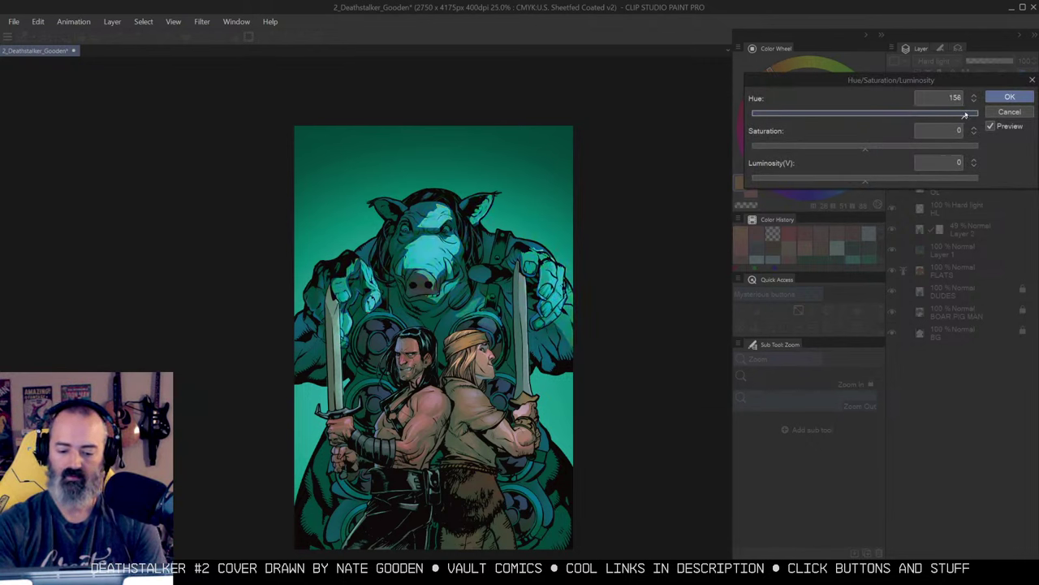
drag(855, 132, 848, 160)
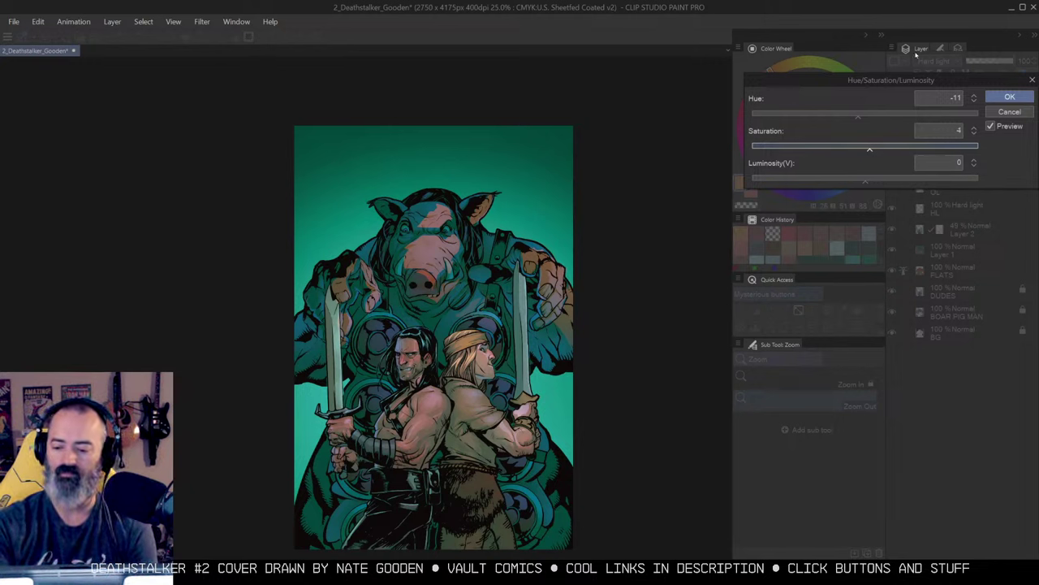
click(881, 115)
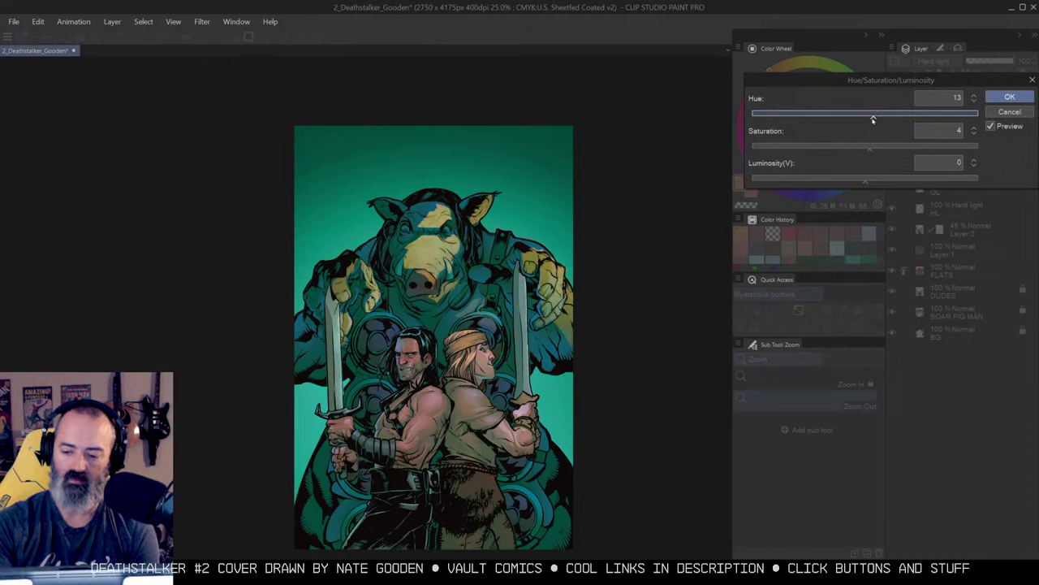
drag(866, 145, 856, 149)
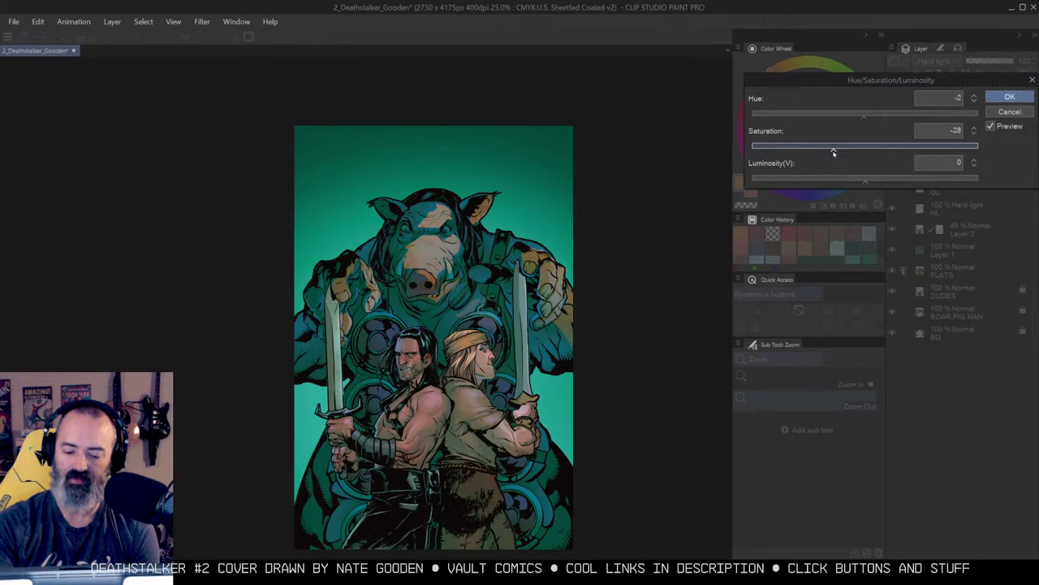
click(885, 114)
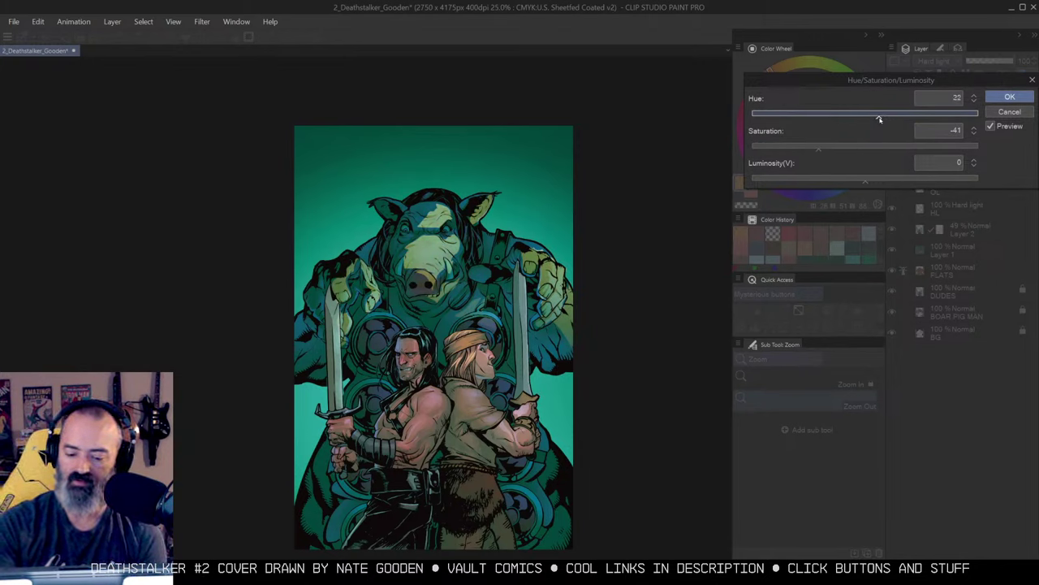
click(846, 180)
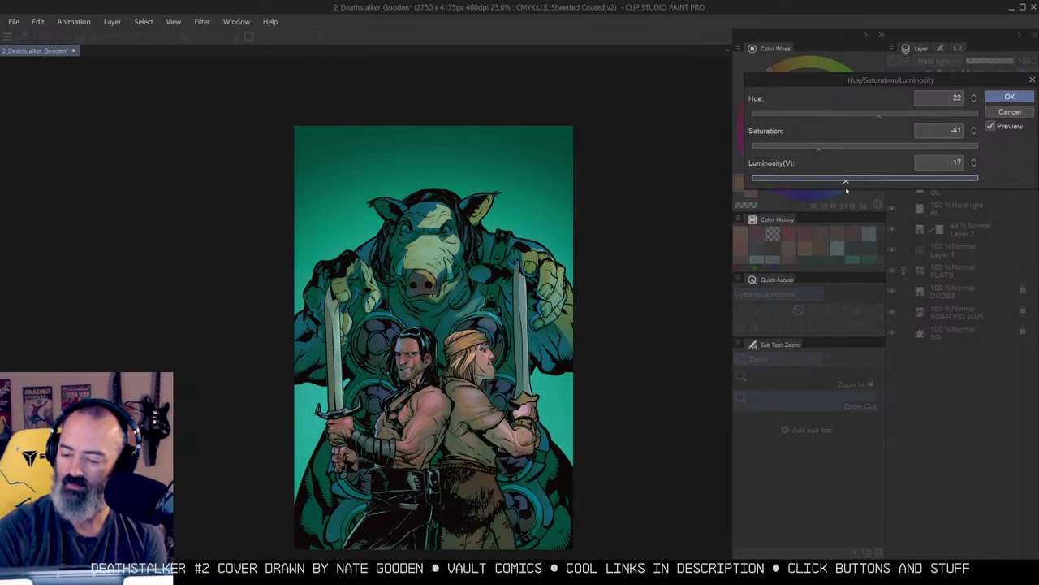
drag(856, 187, 864, 185)
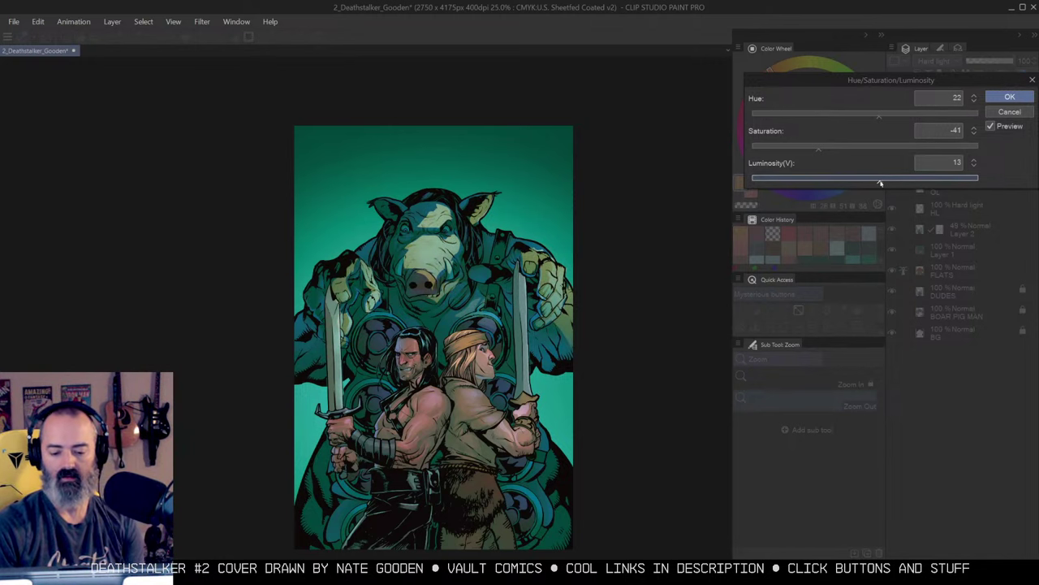
click(1010, 97)
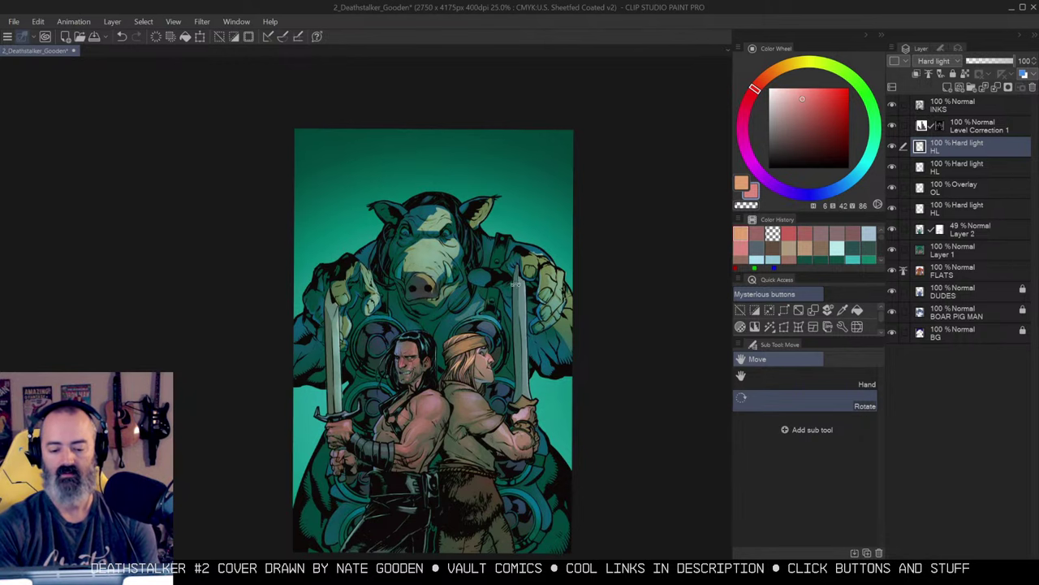
Hide the adjusted HL layer and try lassoing a rim highlight shape along the boar man's ear.
drag(555, 279, 563, 230)
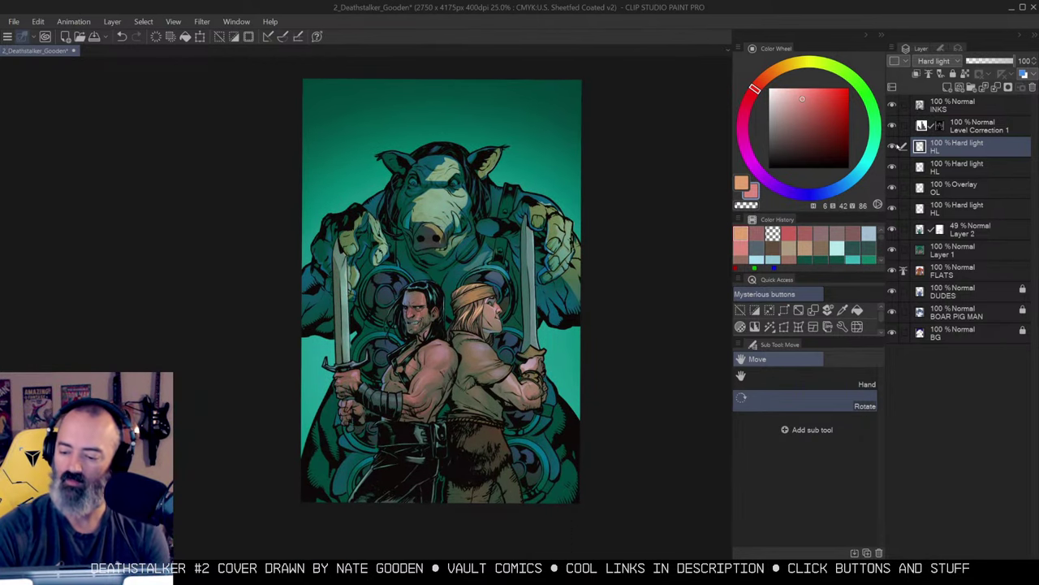
click(892, 146)
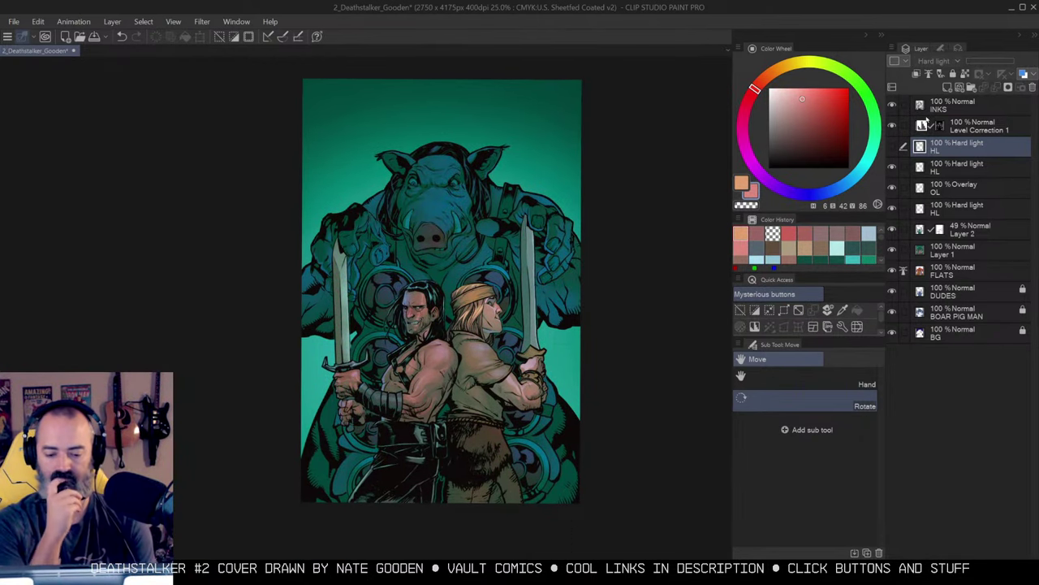
drag(583, 204, 606, 195)
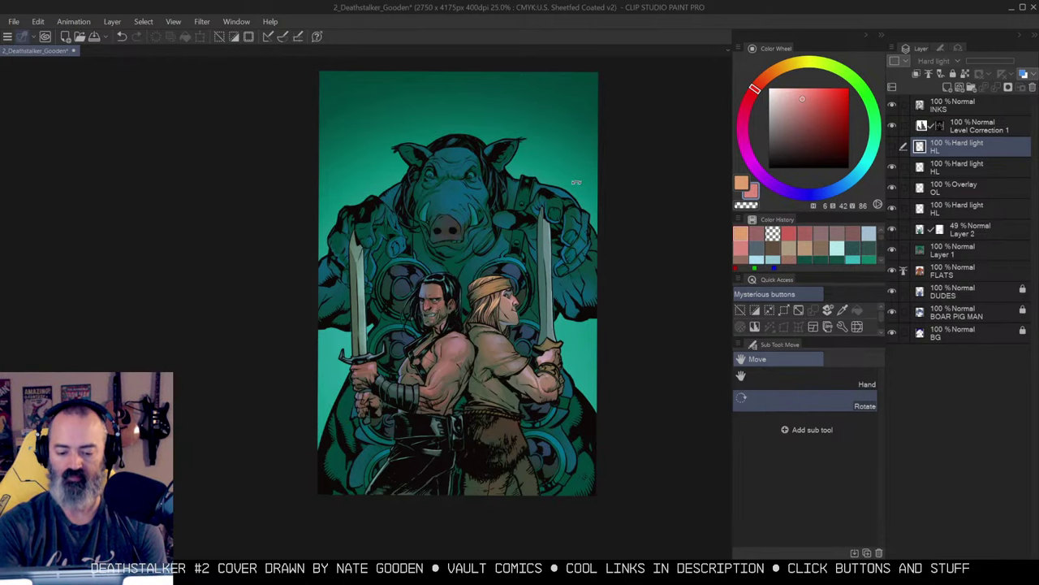
key(ctrl+space)
triple_click(498, 180)
drag(498, 171, 583, 149)
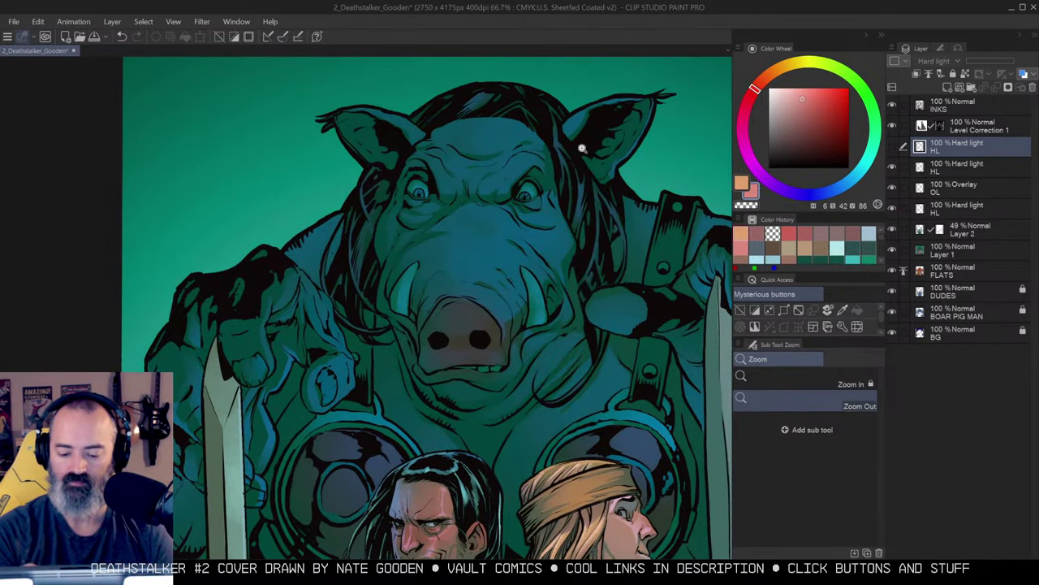
key(m)
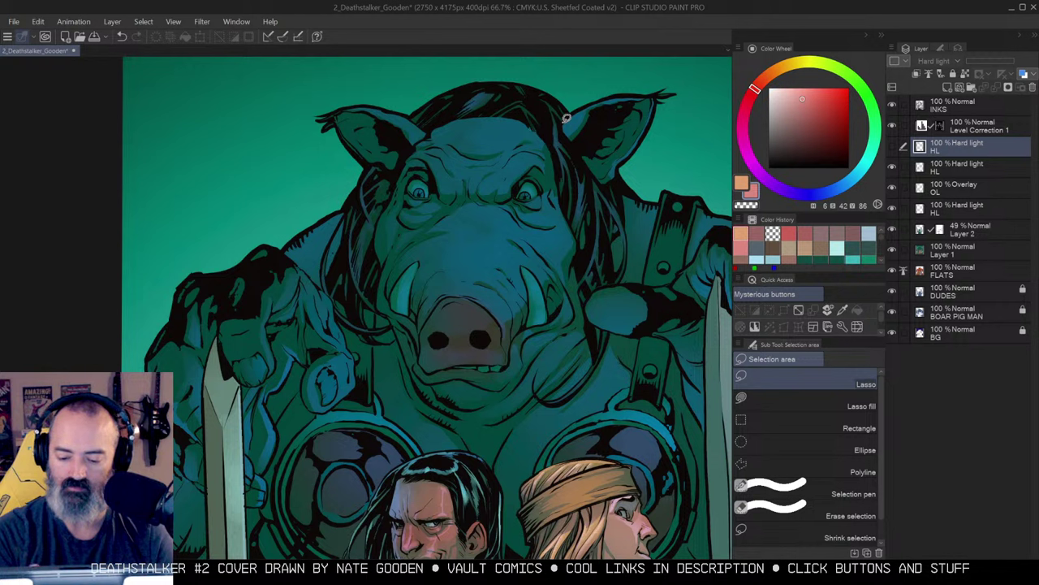
mouse_move(598, 102)
mouse_down()
mouse_move(560, 128)
mouse_move(656, 95)
mouse_move(644, 142)
mouse_move(619, 172)
mouse_move(579, 104)
mouse_up()
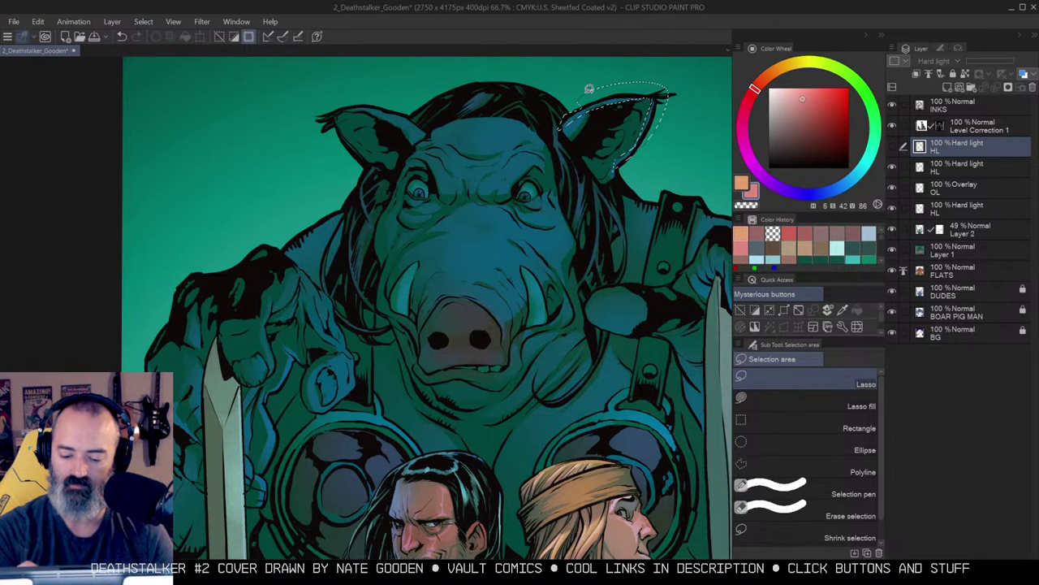
alt+click(566, 241)
key(ctrl+d)
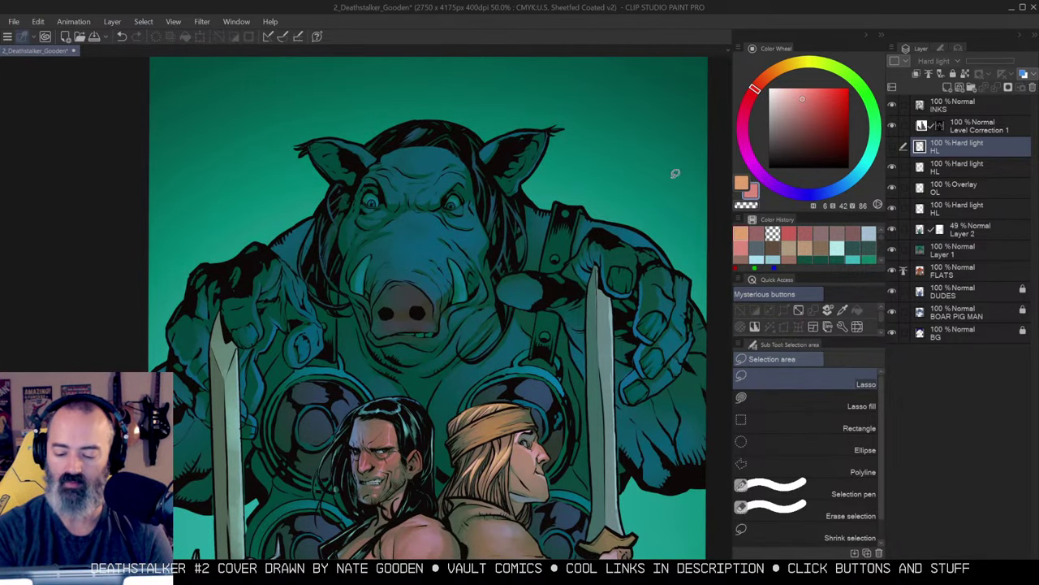
Compare the artwork with Layer 2 and the boar man's HL layer toggled, and delete that HL layer.
click(894, 230)
click(894, 231)
click(892, 147)
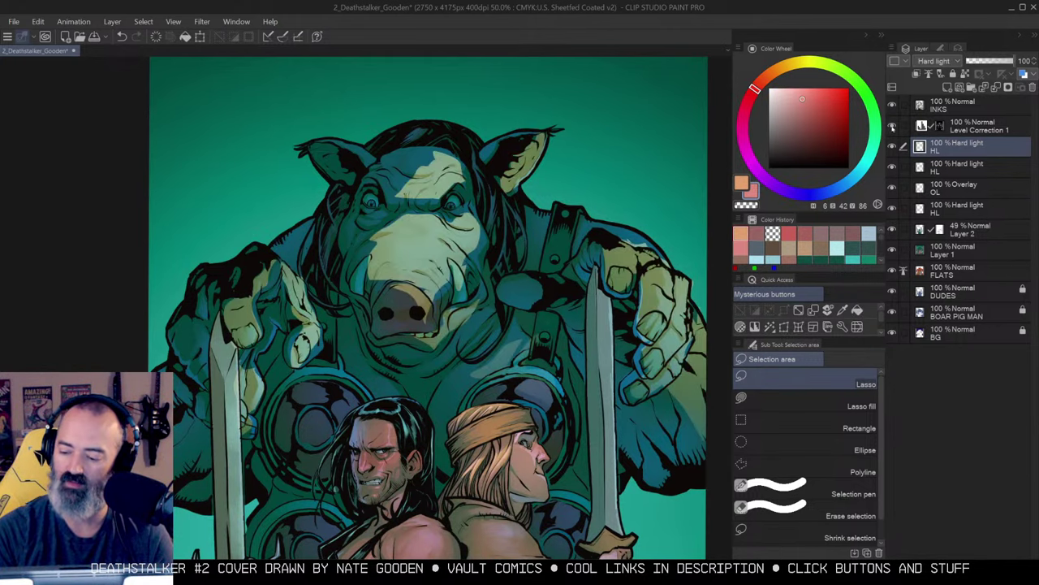
right_click(938, 143)
click(958, 247)
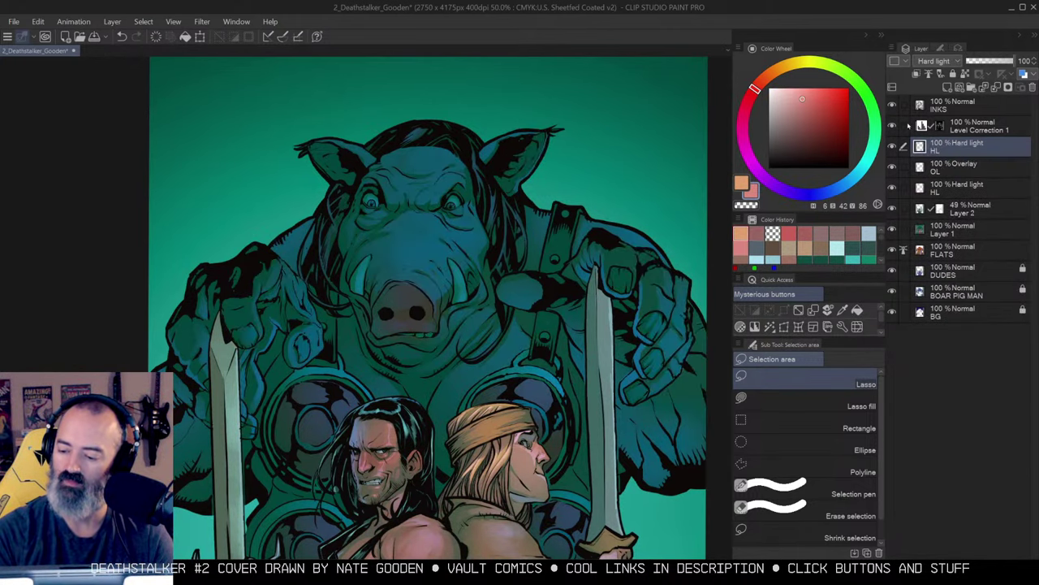
Load the Level Correction 1 mask as a selection, check its coverage with Quick Mask, and hide the selection border.
click(892, 126)
click(892, 126)
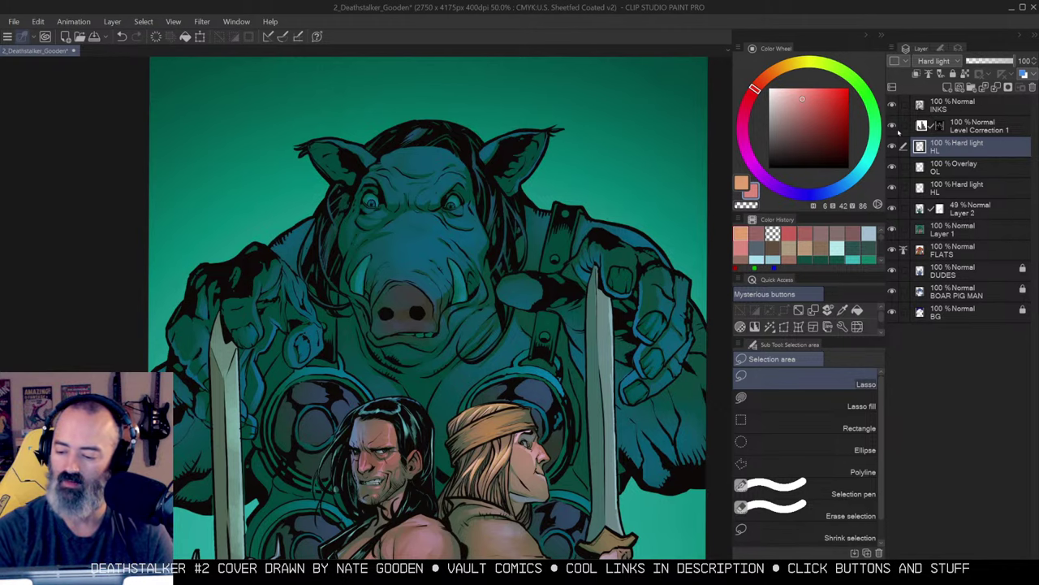
key(ctrl+m)
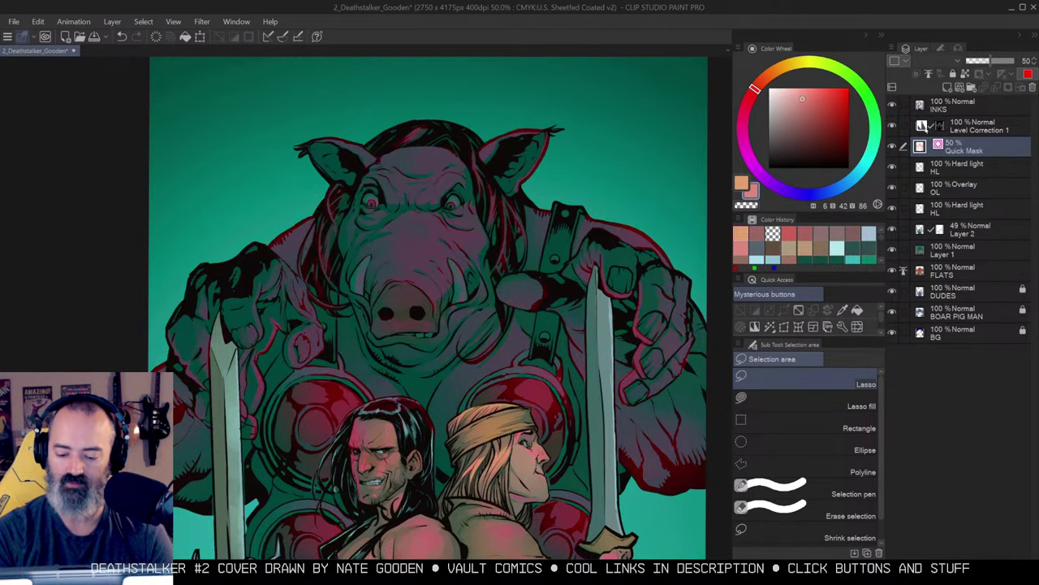
key(q)
key(slash)
click(506, 309)
click(570, 301)
key(q)
key(q)
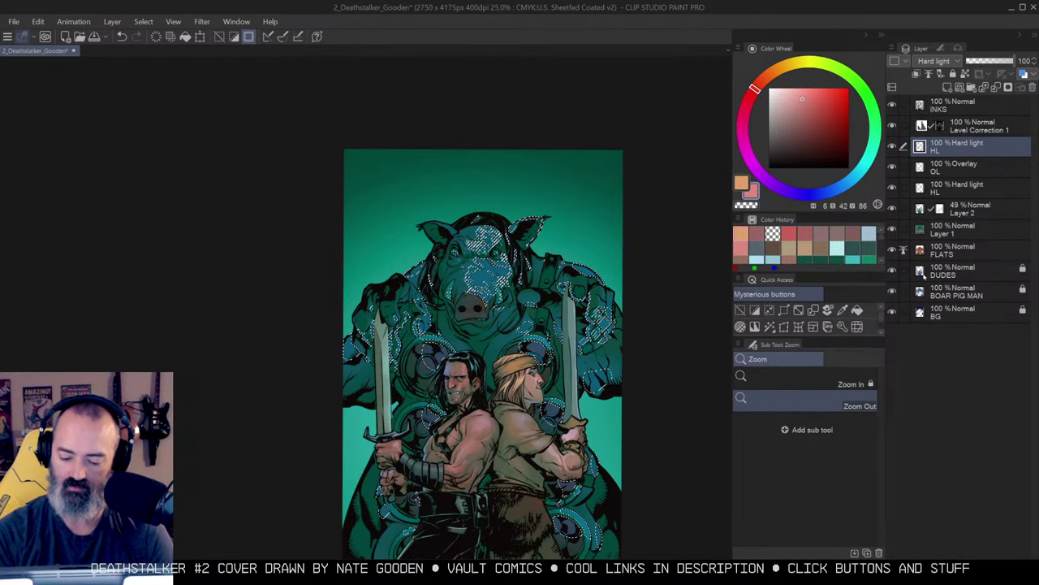
key(ctrl+m)
key(ctrl+m)
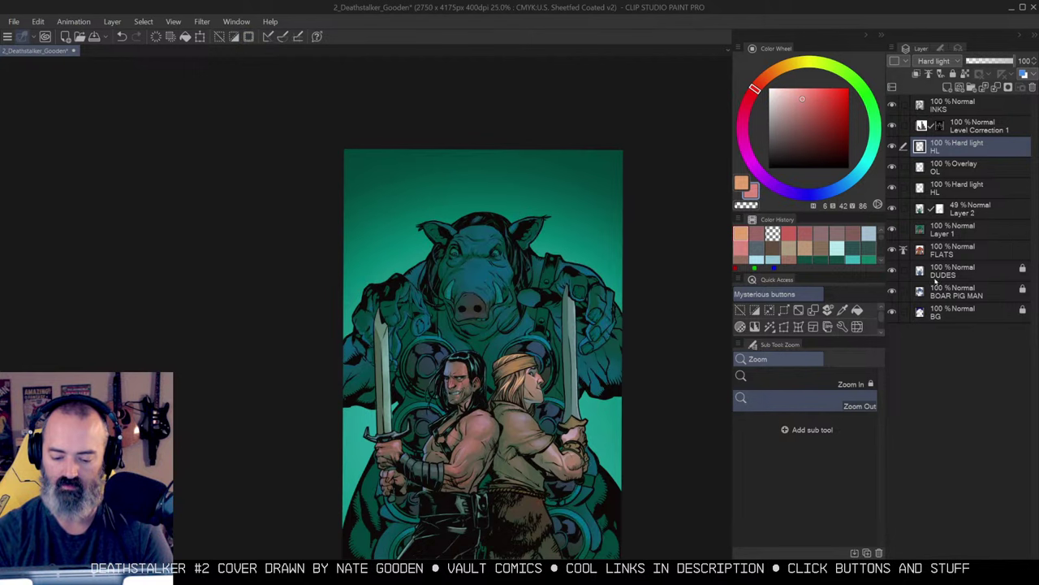
Move the OL Overlay layer above Level Correction 1 and choose a light orange (H 31, S 29, V 91) for the Soft airbrush.
key(b)
click(958, 164)
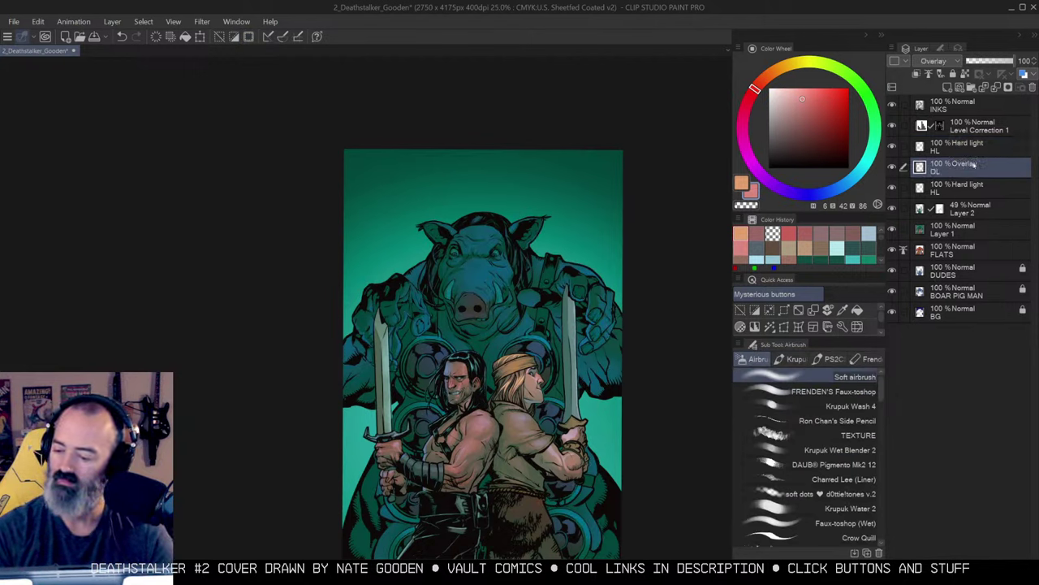
drag(975, 164, 970, 122)
drag(755, 88, 795, 95)
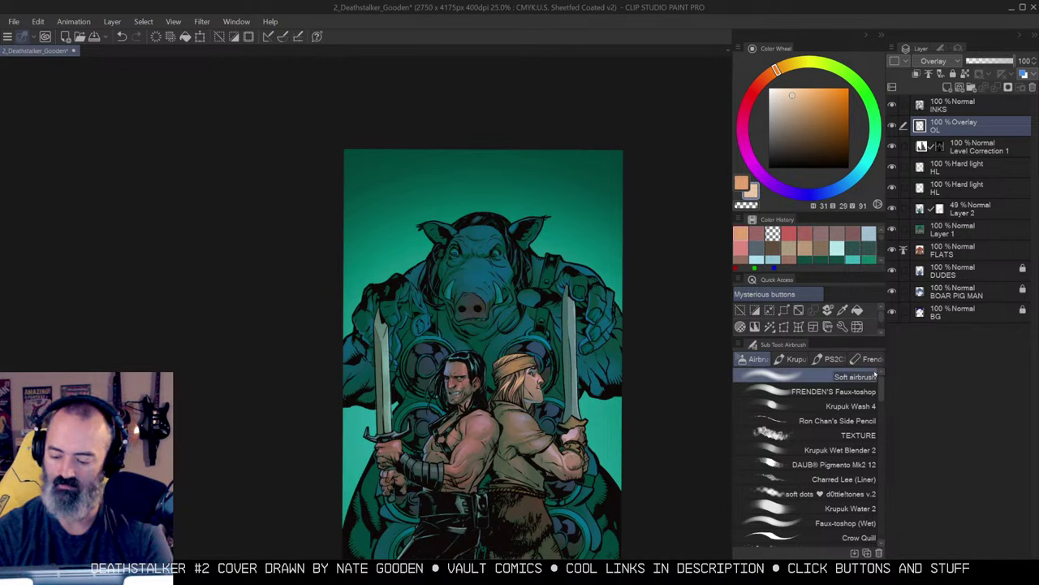
Try airbrushing light orange over the boar man's head on the OL layer and undo the strokes.
drag(508, 209, 551, 226)
key(ctrl+z)
key(ctrl+z)
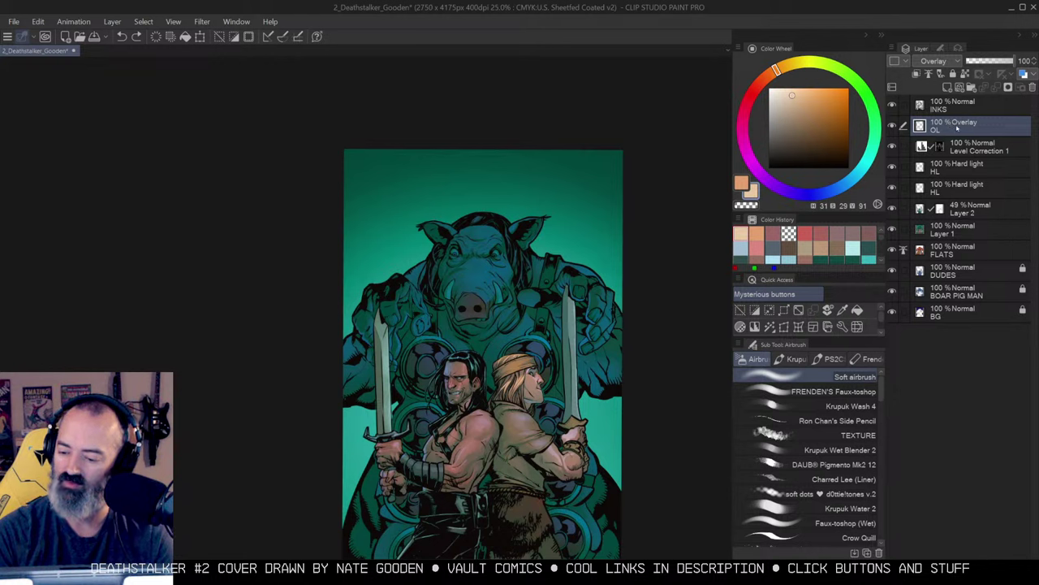
Add a Hard light HL layer and airbrush light orange (H 31, S 29, V 91) over the boar man's head, shoulders and hands.
key(ctrl+shift+n)
mouse_move(545, 220)
mouse_down()
mouse_move(538, 228)
mouse_move(515, 218)
mouse_move(620, 266)
mouse_move(619, 251)
mouse_up()
key(bracketleft)
key(bracketleft)
key(bracketleft)
key(bracketleft)
drag(406, 307, 409, 314)
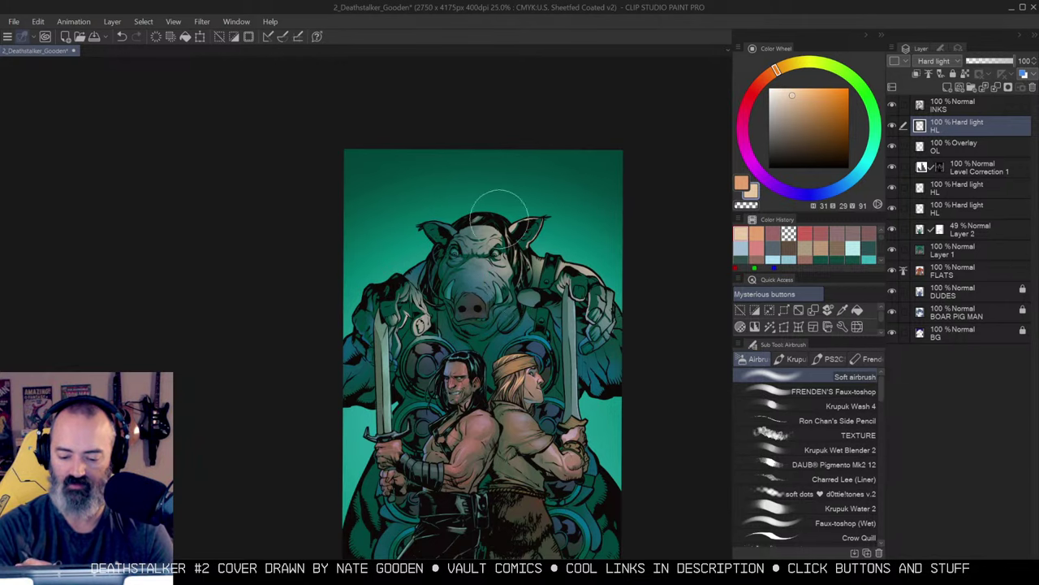
Try a hue shift of 112 with lowered luminosity on the airbrushed highlights, and delete their HL layer.
key(ctrl+space)
click(626, 277)
click(626, 273)
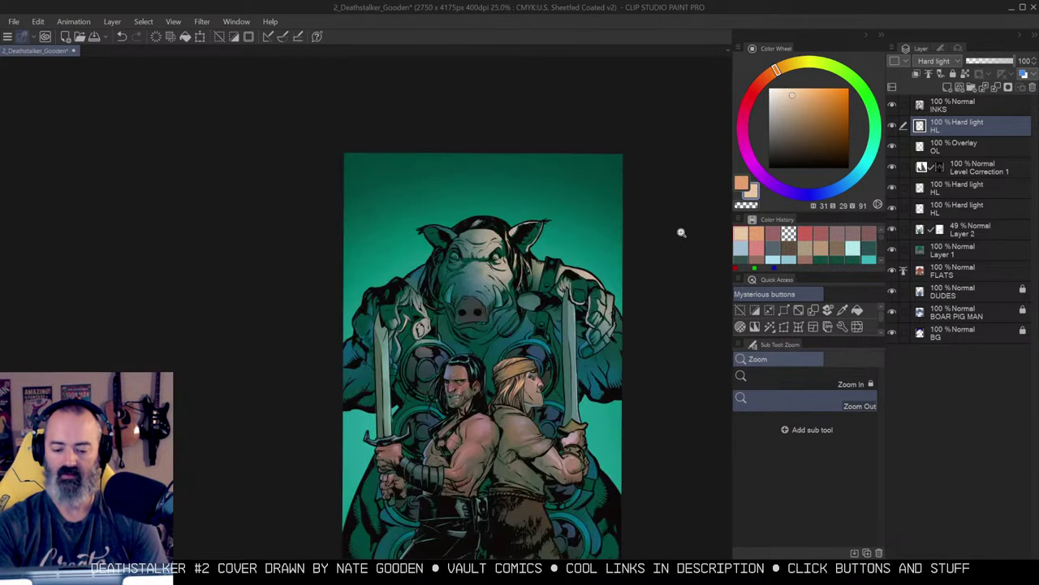
key(ctrl+u)
click(901, 115)
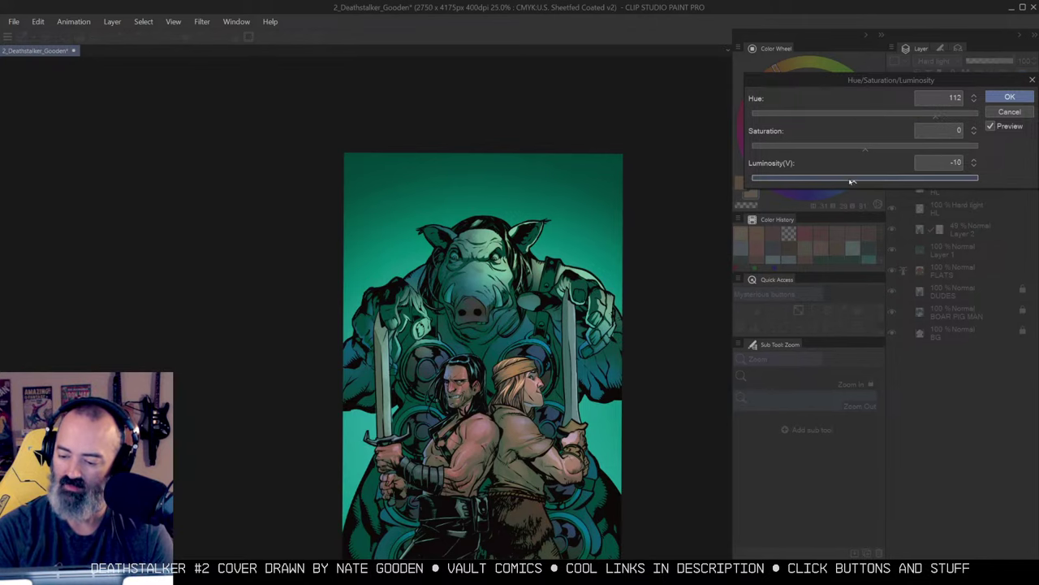
drag(855, 180, 837, 185)
click(1009, 96)
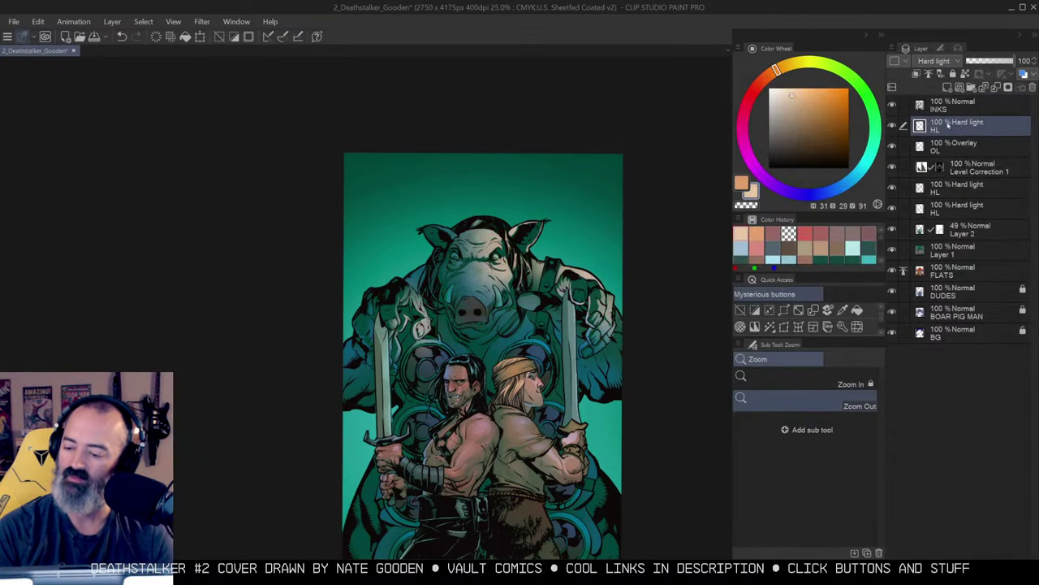
right_click(950, 124)
click(940, 225)
key(m)
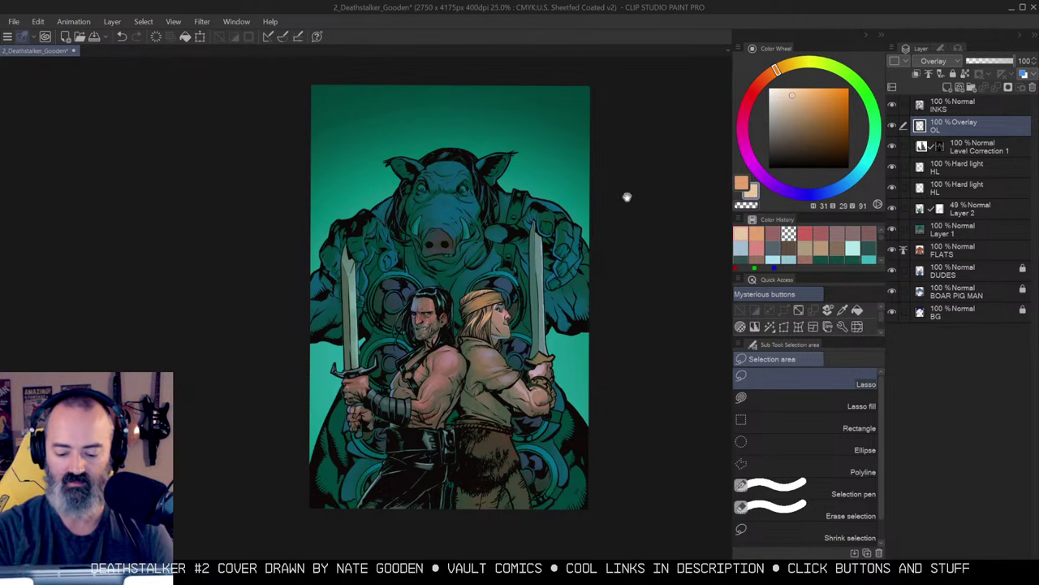
drag(627, 197, 645, 178)
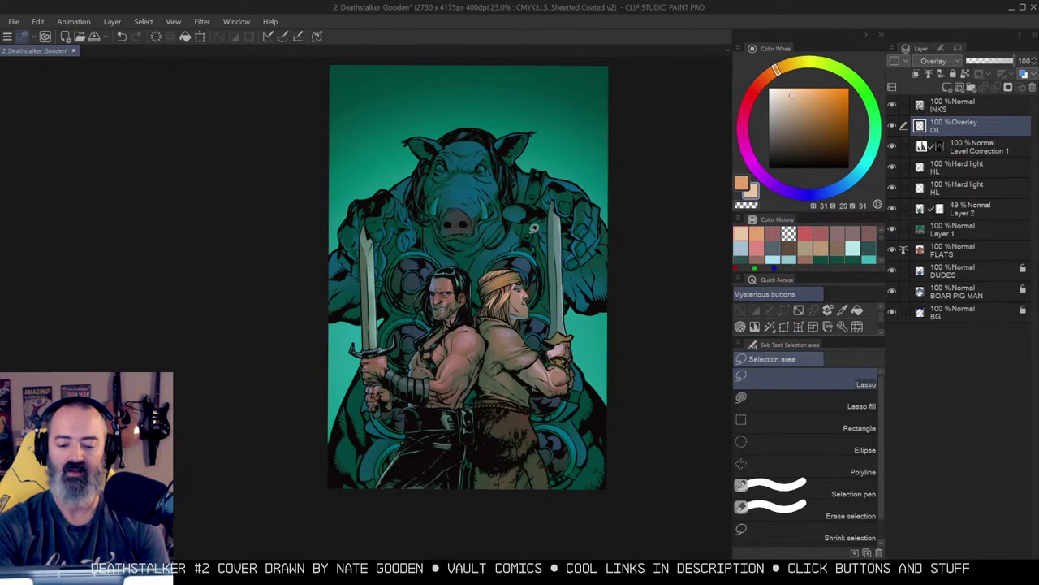
key(/)
click(533, 233)
alt+click(543, 249)
drag(561, 230, 556, 260)
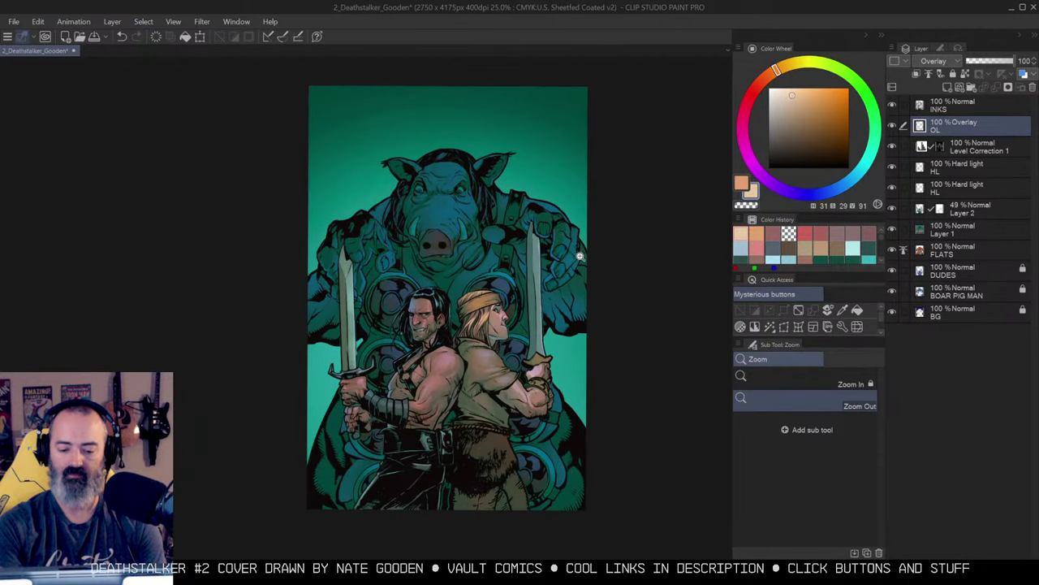
key(w)
click(581, 218)
key(ctrl+d)
Choose a light yellow-green (H 72, S 33, V 92) for the Soft airbrush and add a Hard light HL layer above OL.
key(b)
alt+click(576, 349)
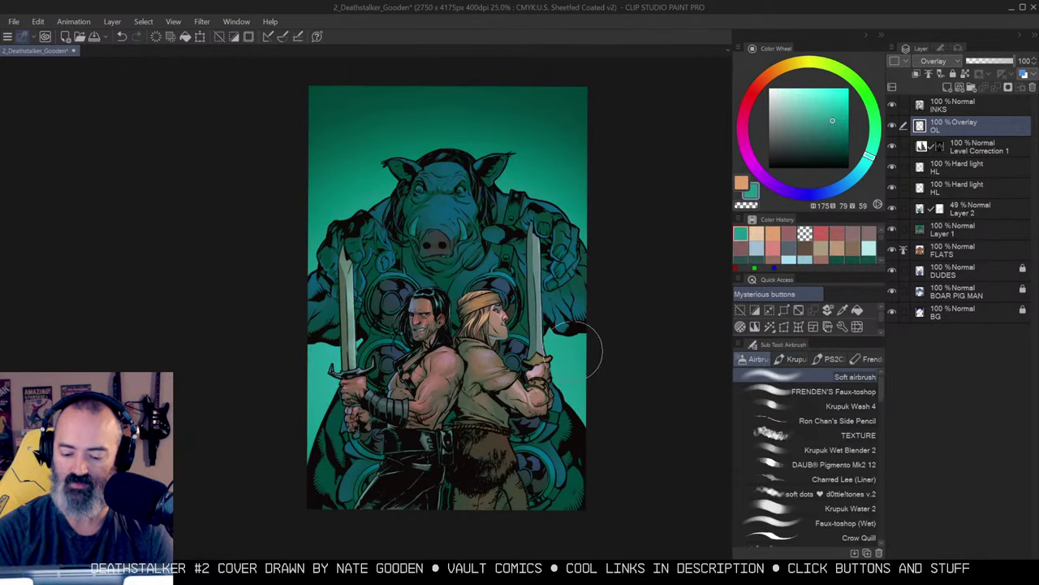
click(798, 95)
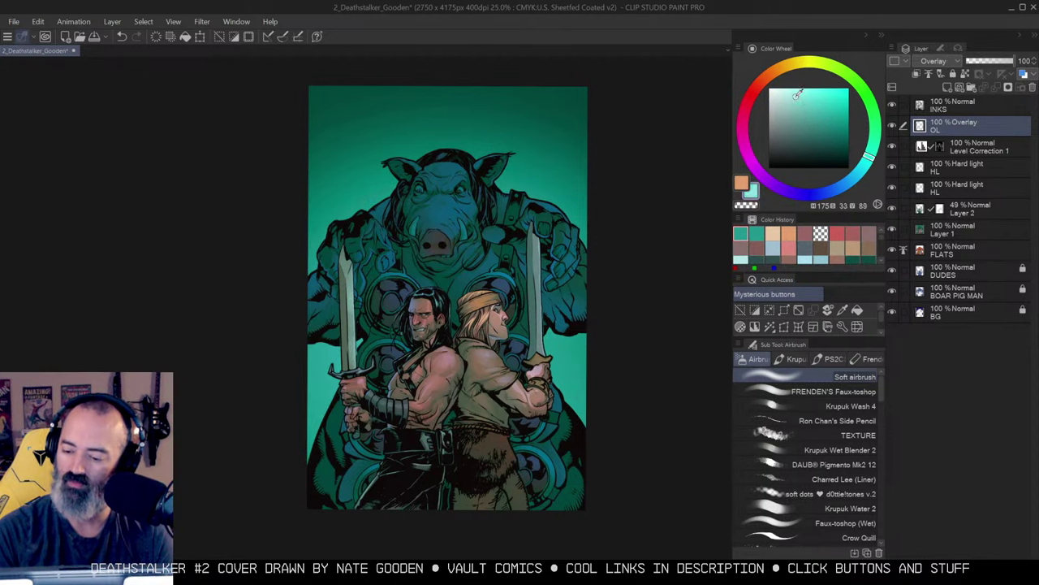
click(823, 65)
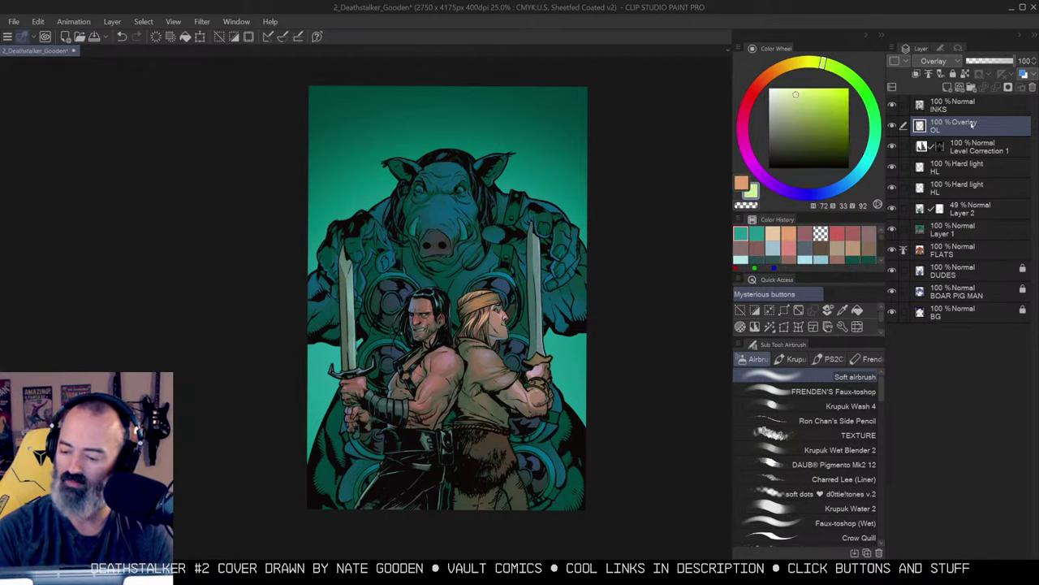
key(ctrl+shift+n)
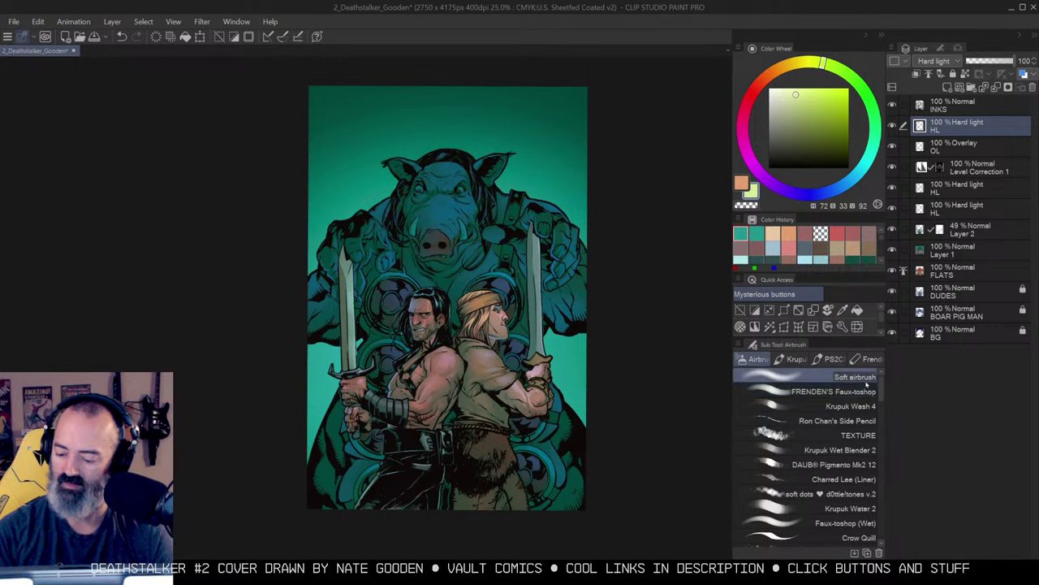
Try airbrushing a strong yellow-green glow over the background around the boar man and check it at several view sizes.
mouse_move(560, 399)
mouse_down()
mouse_move(544, 299)
mouse_move(479, 306)
mouse_up()
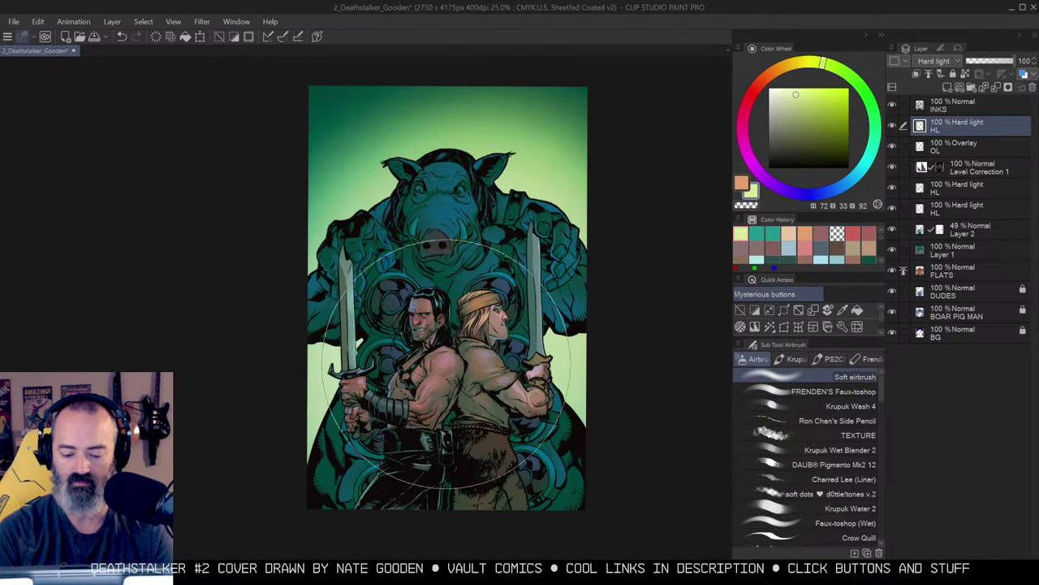
alt+click(554, 330)
alt+click(559, 328)
drag(559, 334, 589, 309)
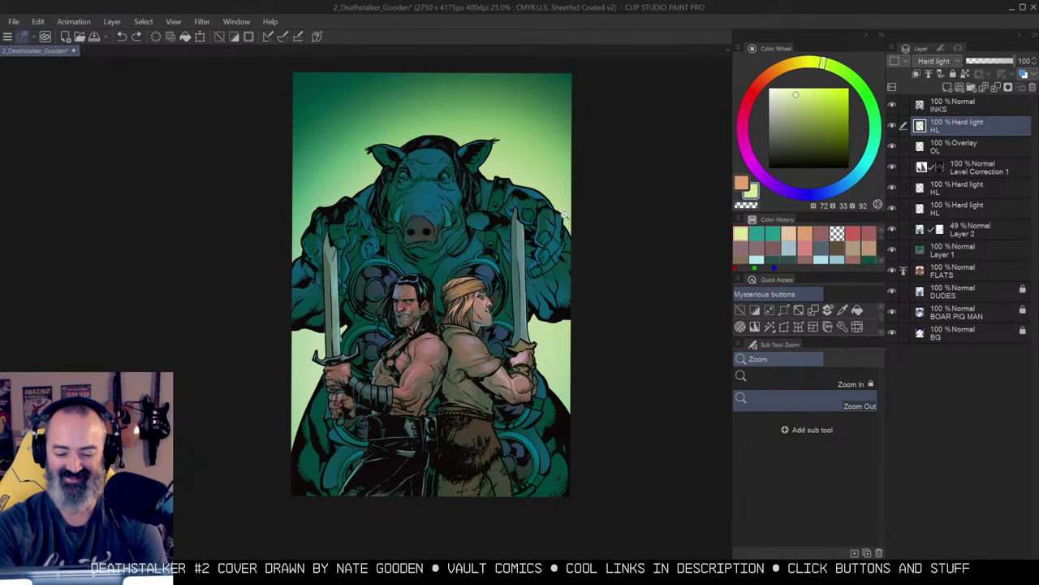
click(545, 233)
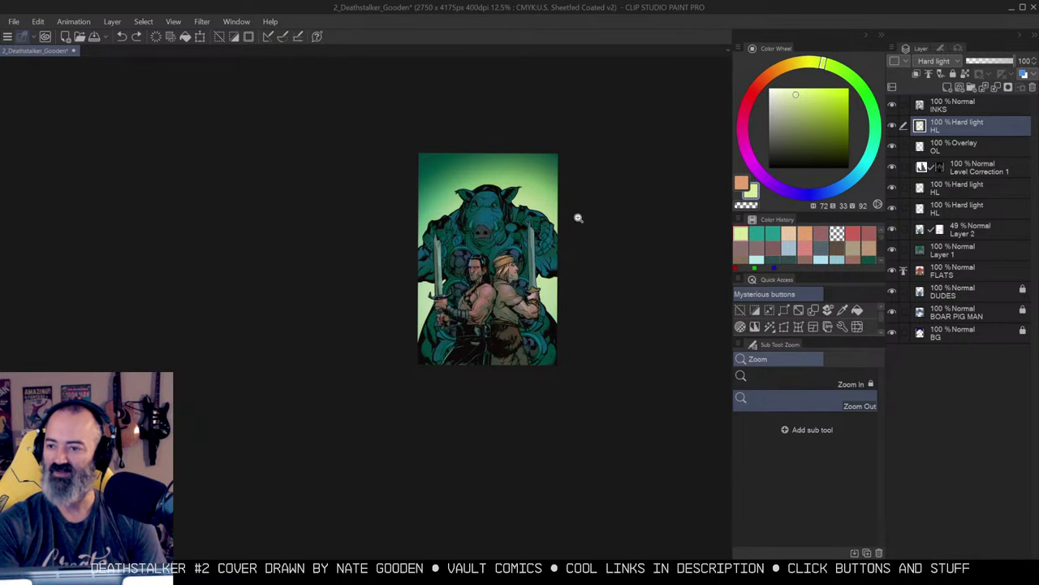
alt+click(486, 290)
alt+click(494, 287)
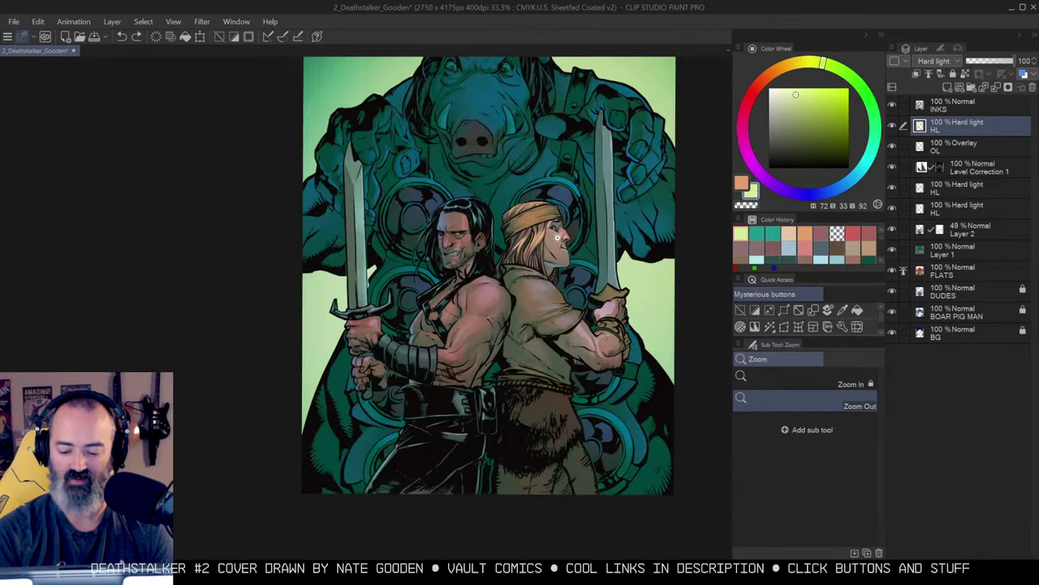
click(540, 259)
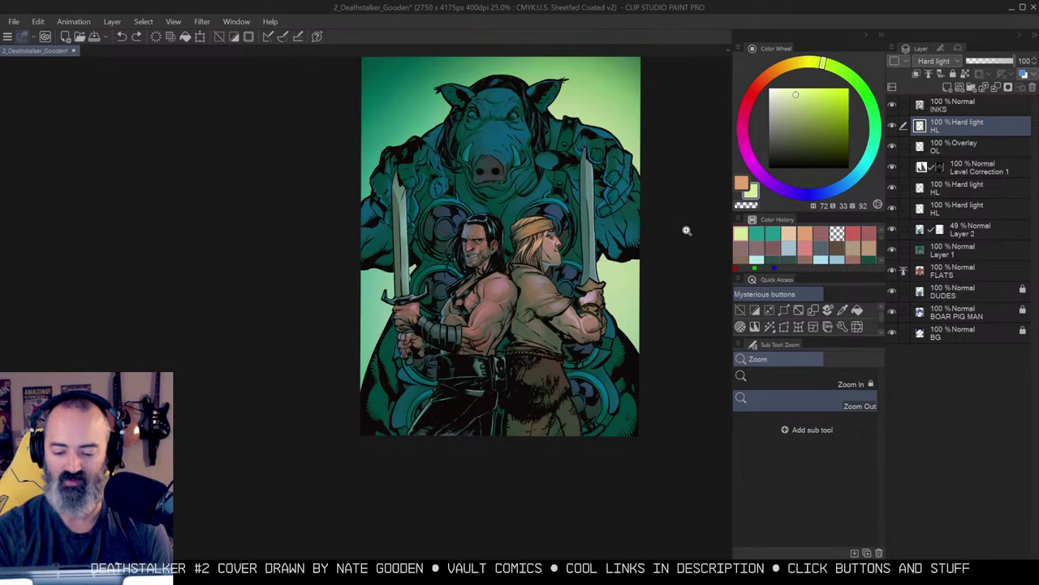
Try filling the whole background with the light yellow-green on the HL layer and undo the fill.
key(g)
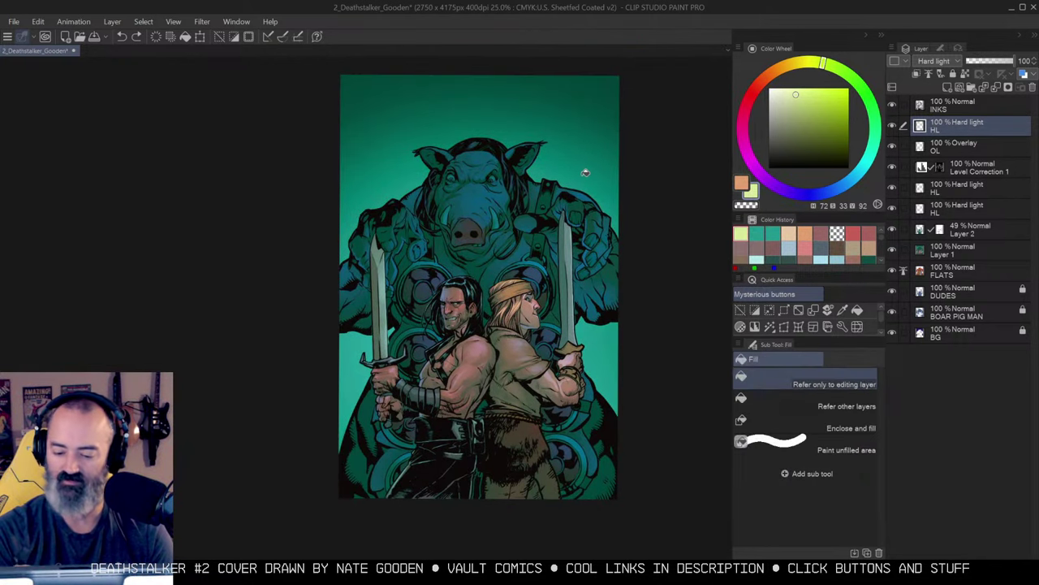
click(590, 171)
drag(641, 240, 631, 223)
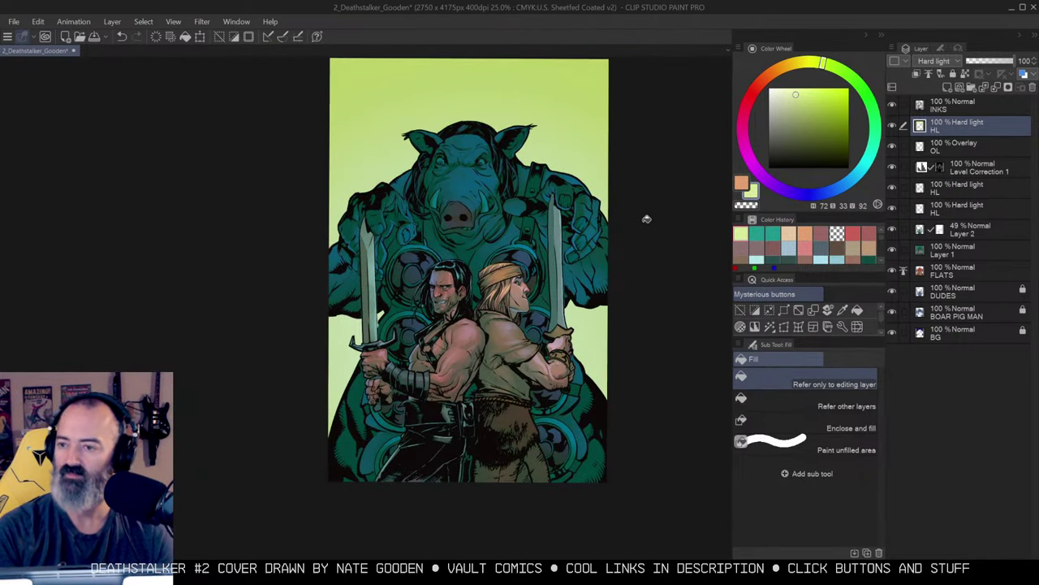
key(ctrl+z)
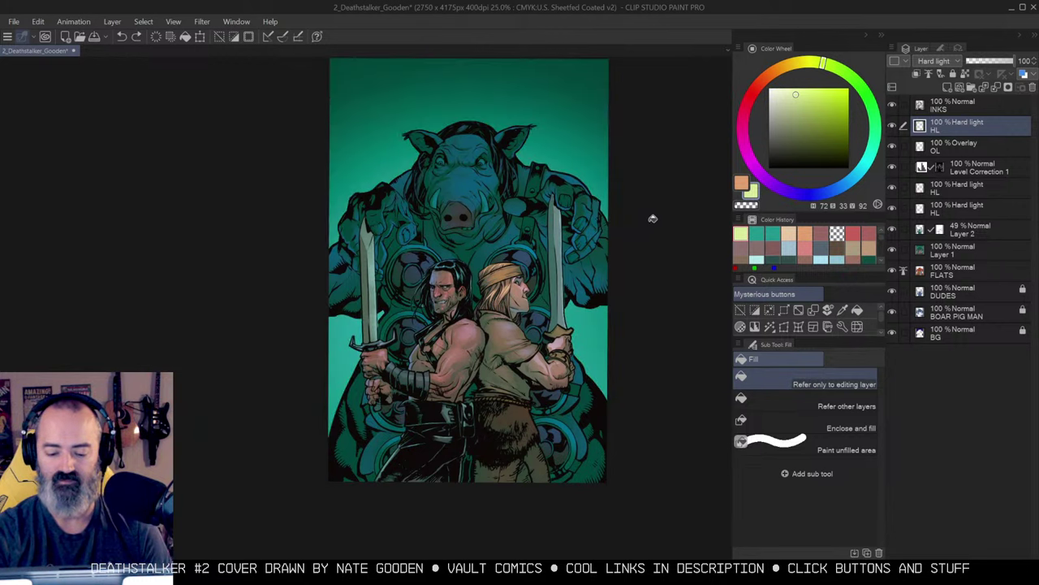
Airbrush a soft yellow-green glow over the background around the boar man on the top HL layer.
key(b)
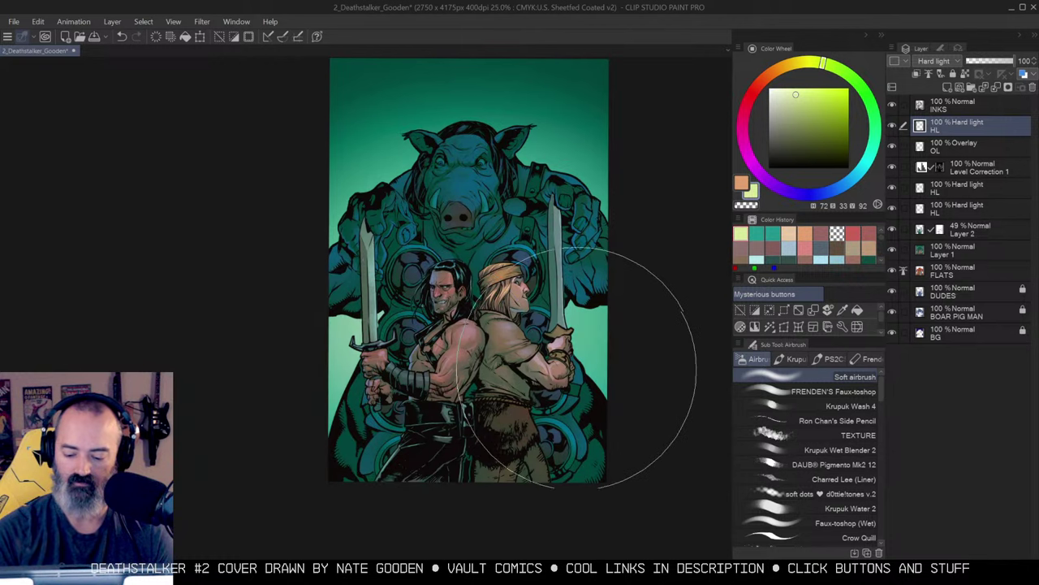
mouse_move(425, 230)
mouse_down()
mouse_move(557, 239)
mouse_move(441, 220)
mouse_up()
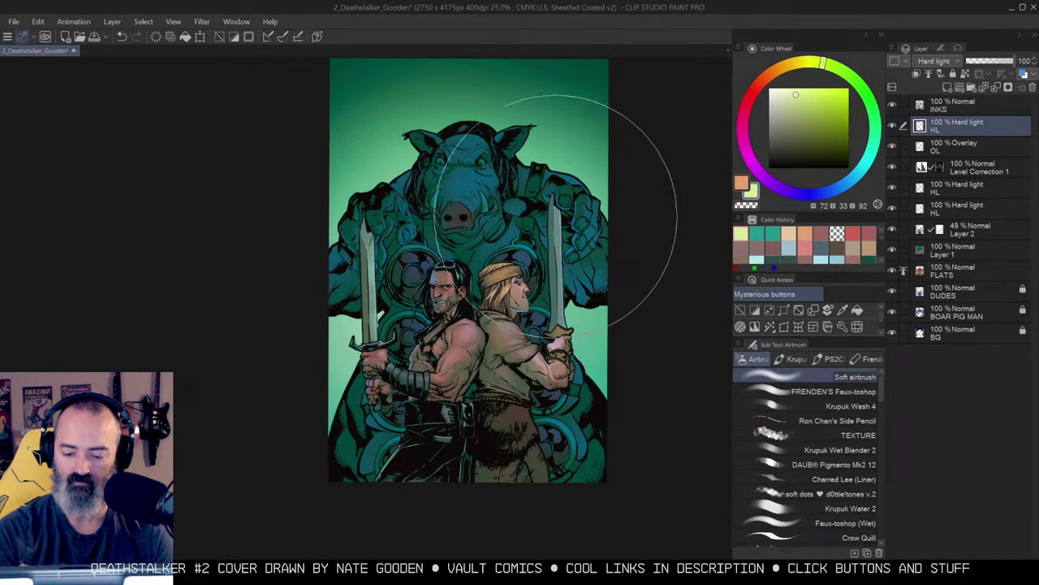
drag(578, 223, 423, 243)
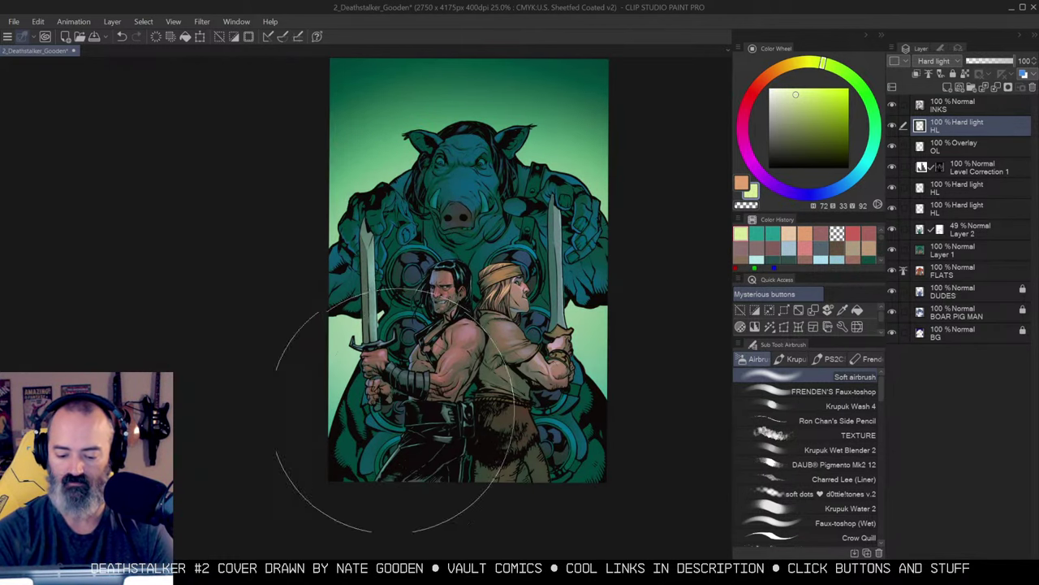
alt+click(537, 309)
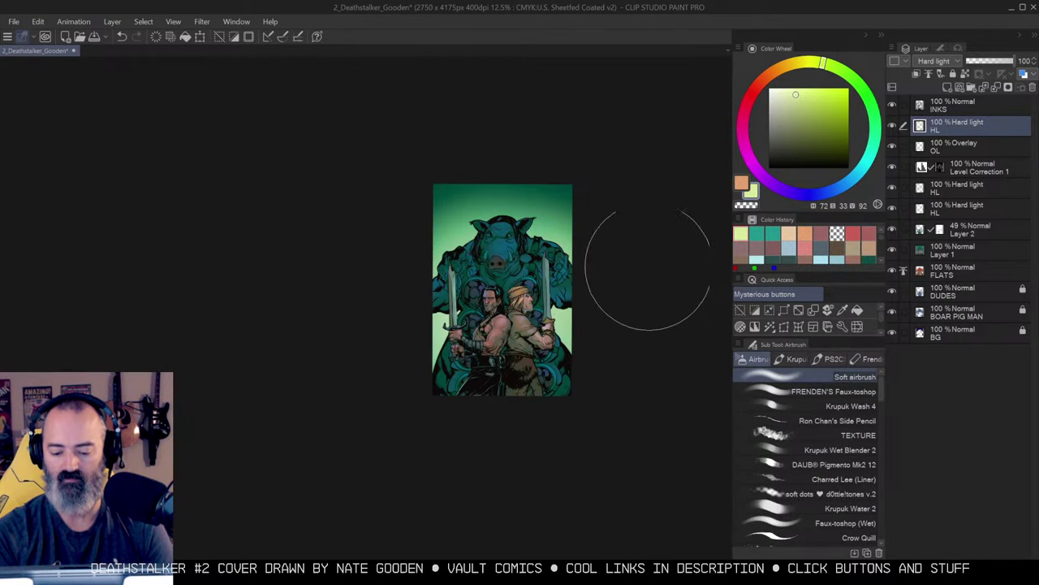
Replace the background selection with the dark-haired swordsman's skin and choose the Krupuk Wash 4 brush.
ctrl+click(485, 328)
ctrl+click(485, 329)
ctrl+click(485, 328)
ctrl+click(485, 328)
drag(486, 328, 466, 382)
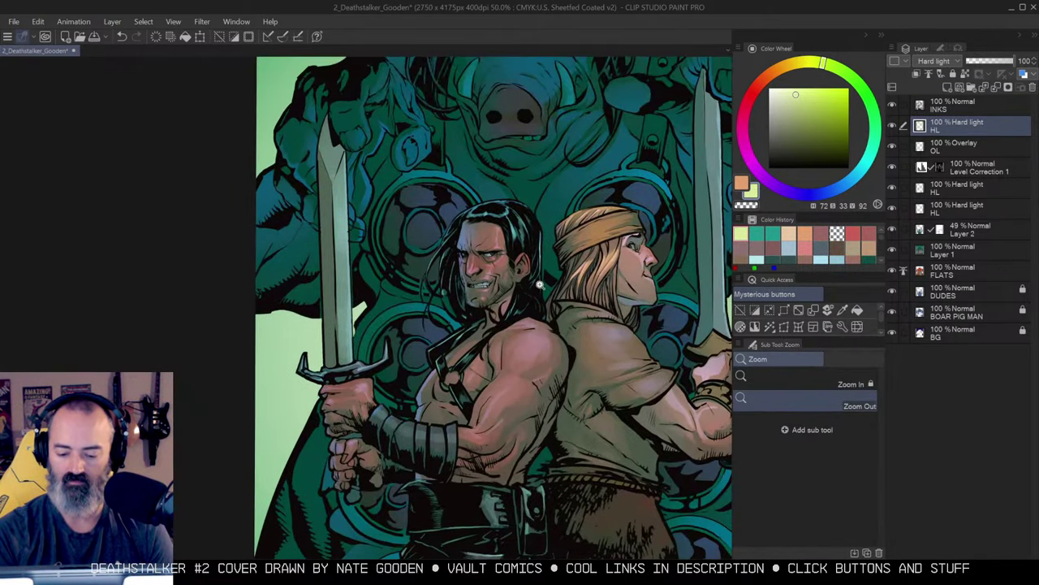
key(m)
key(b)
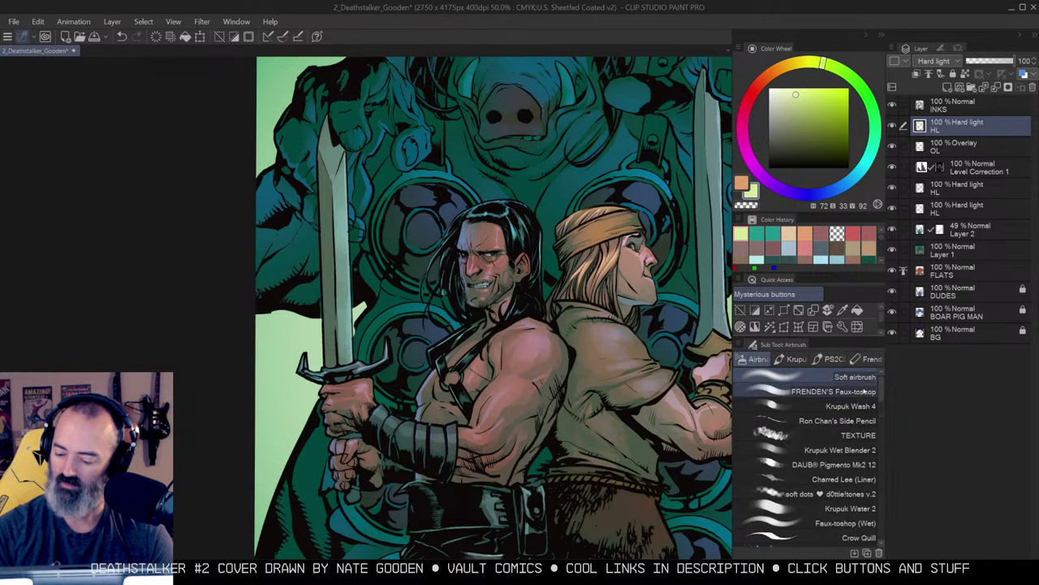
key(w)
key(ctrl+d)
click(495, 244)
key(slash)
key(ctrl+h)
key(b)
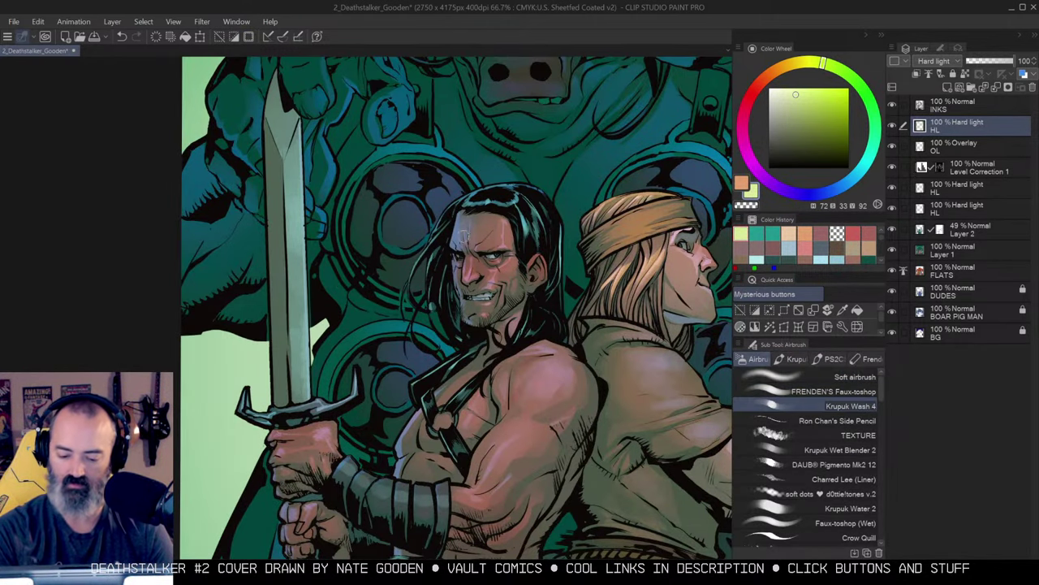
Paint yellow-green rim highlights along the dark-haired swordsman's forehead, nose, cheek and upper lip.
click(467, 243)
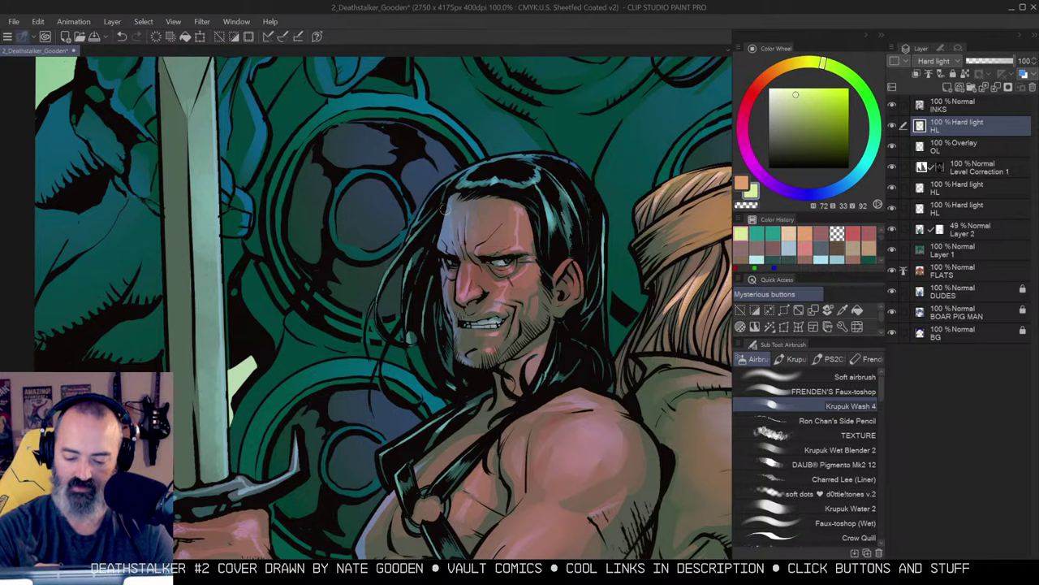
mouse_move(445, 210)
mouse_down()
mouse_move(441, 247)
mouse_move(473, 174)
mouse_up()
click(474, 173)
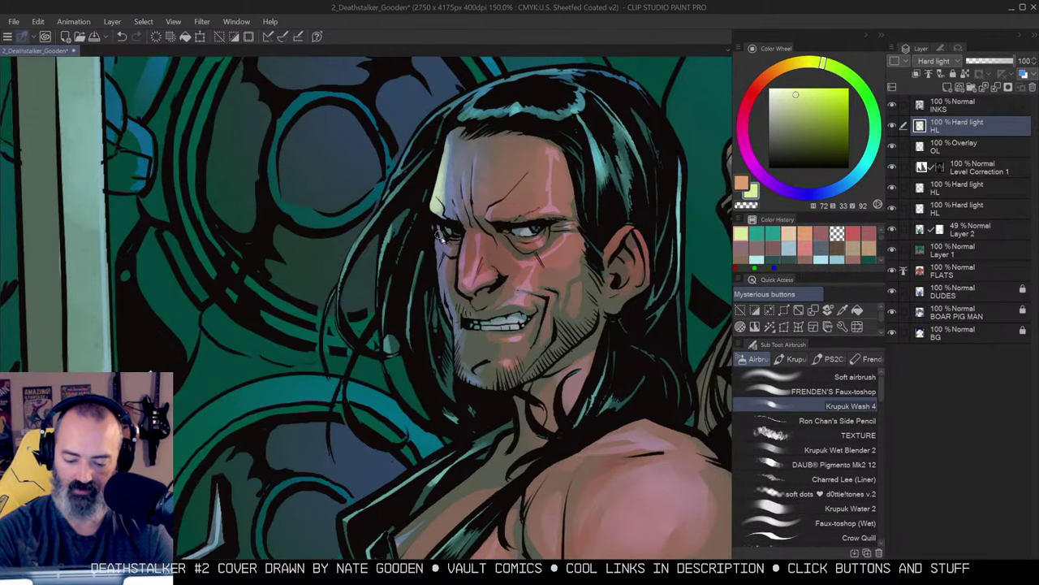
drag(460, 238, 463, 258)
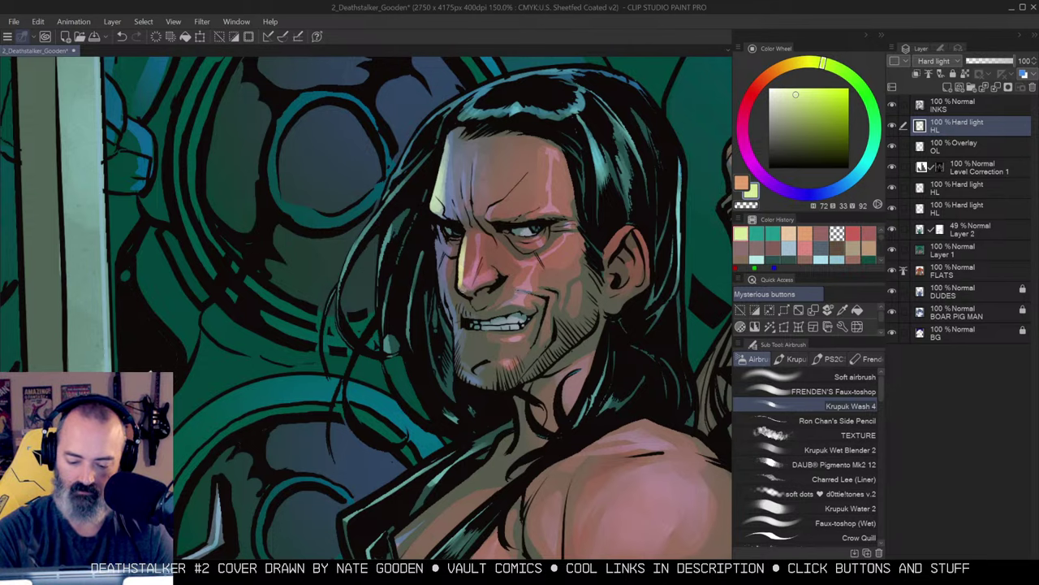
drag(441, 226, 439, 304)
drag(443, 275, 464, 385)
drag(537, 295, 546, 243)
drag(470, 260, 509, 261)
drag(497, 263, 523, 255)
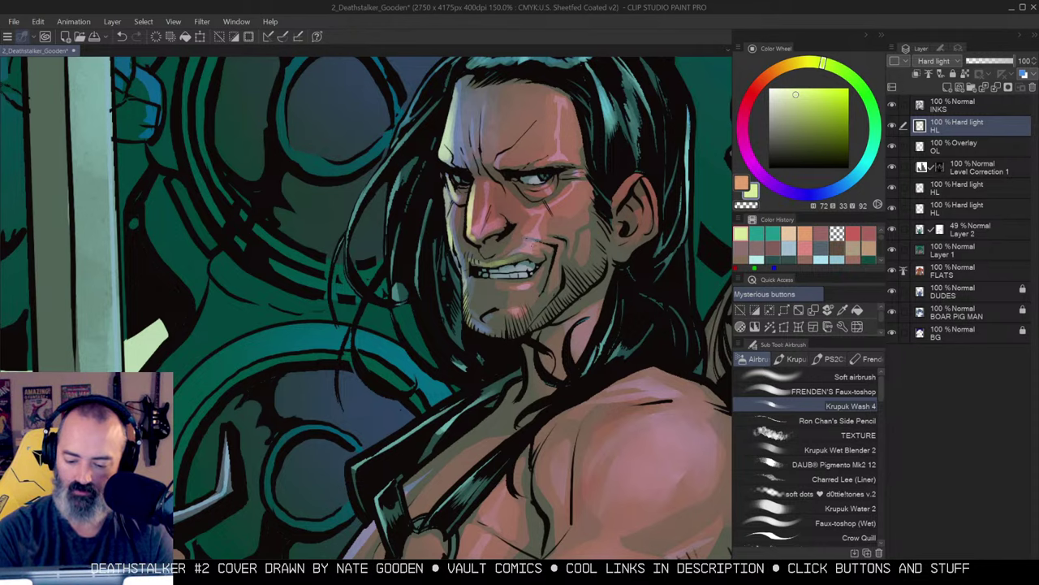
Paint yellow-green highlights on the dark-haired swordsman's upper chest beside the strap and along the chest's outer edge.
key(slash)
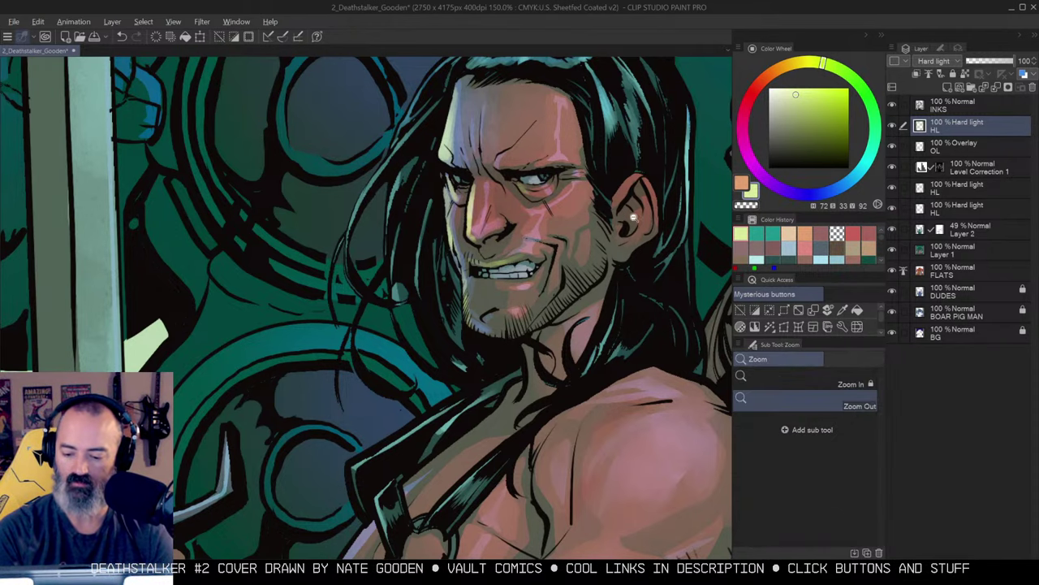
alt+click(623, 229)
alt+click(617, 227)
click(609, 238)
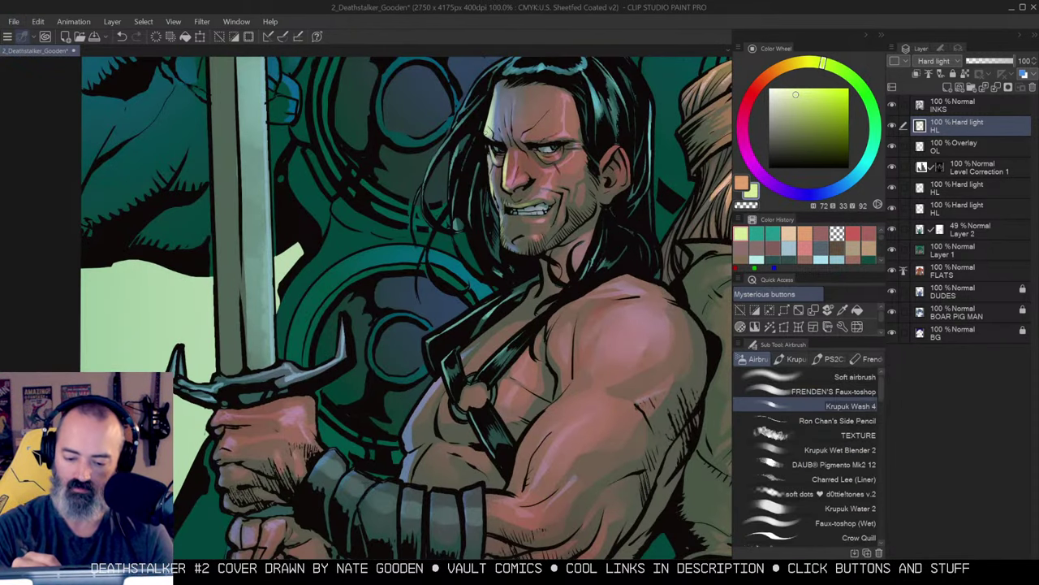
mouse_move(477, 346)
mouse_down()
mouse_move(511, 321)
mouse_move(471, 353)
mouse_move(519, 318)
mouse_up()
mouse_move(471, 370)
mouse_down()
mouse_move(516, 324)
mouse_move(546, 238)
mouse_up()
mouse_move(461, 302)
mouse_down()
mouse_move(433, 358)
mouse_move(463, 301)
mouse_up()
drag(450, 343, 452, 322)
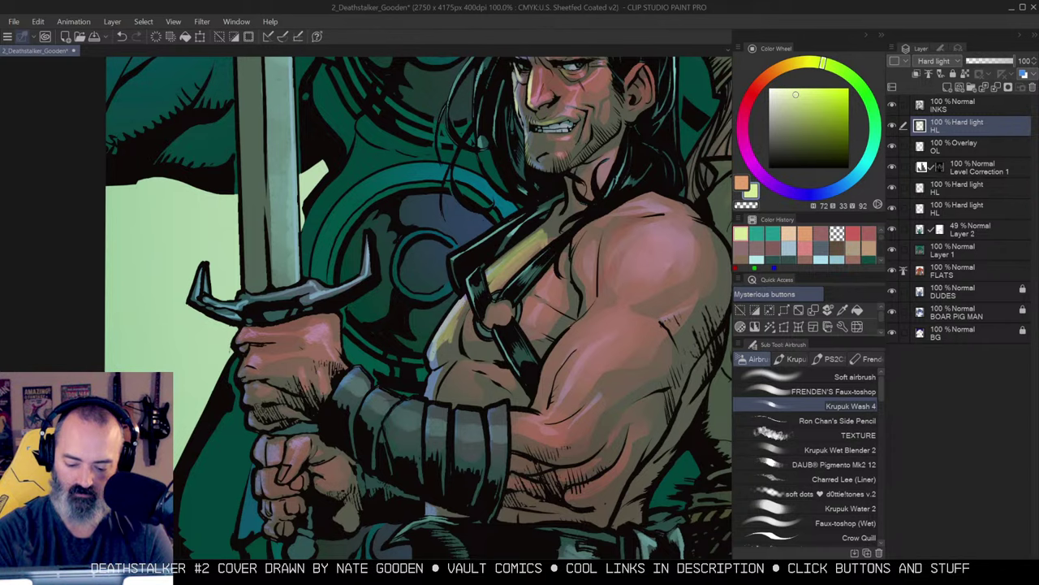
Extend the yellow-green rim light along the dark-haired swordsman's side and ribs and the front edge of his shoulder and upper arm.
drag(448, 366, 436, 394)
drag(491, 338, 512, 275)
drag(465, 328, 477, 303)
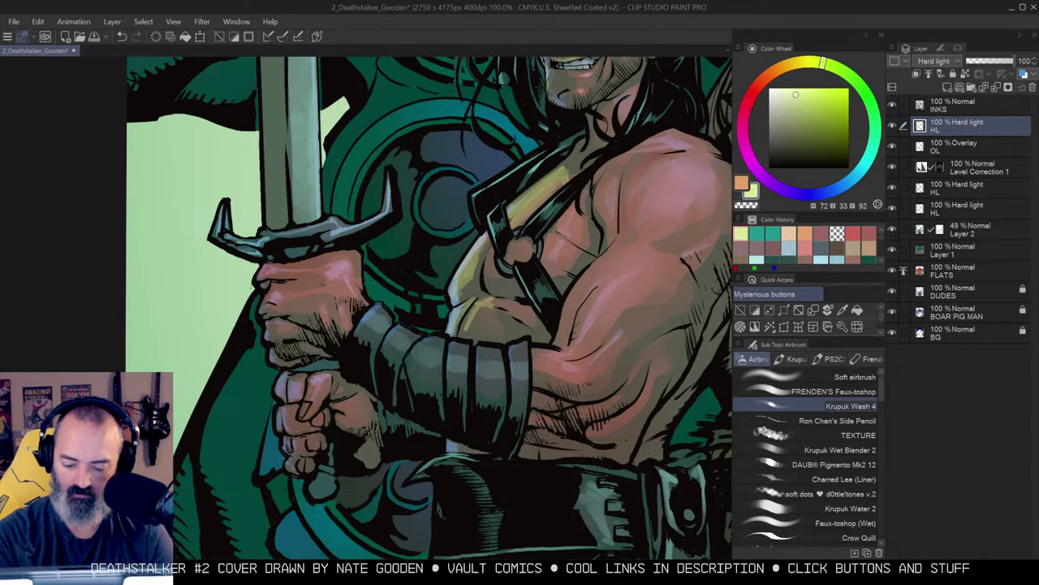
drag(476, 304, 465, 333)
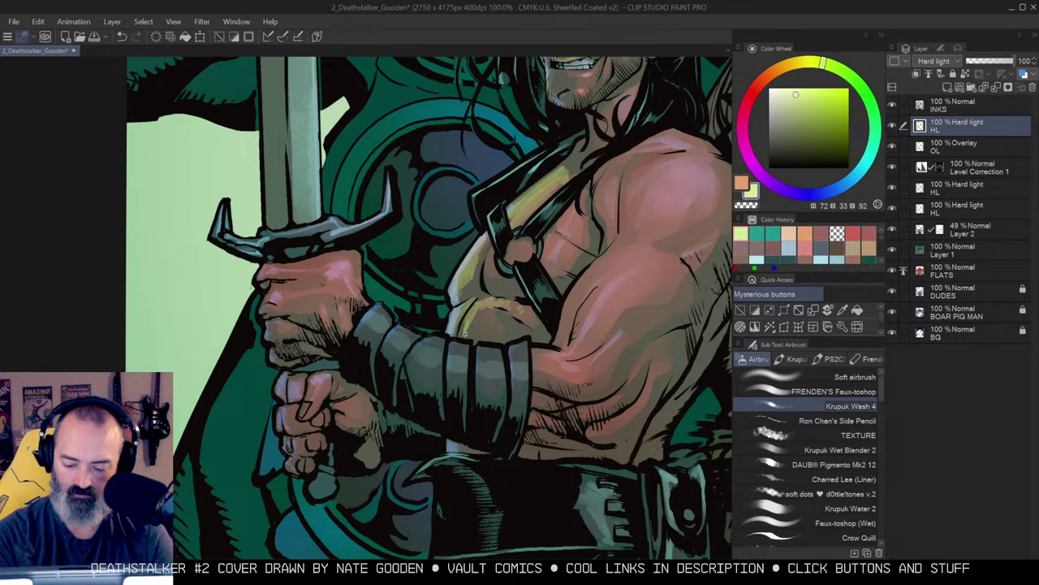
drag(566, 330, 570, 304)
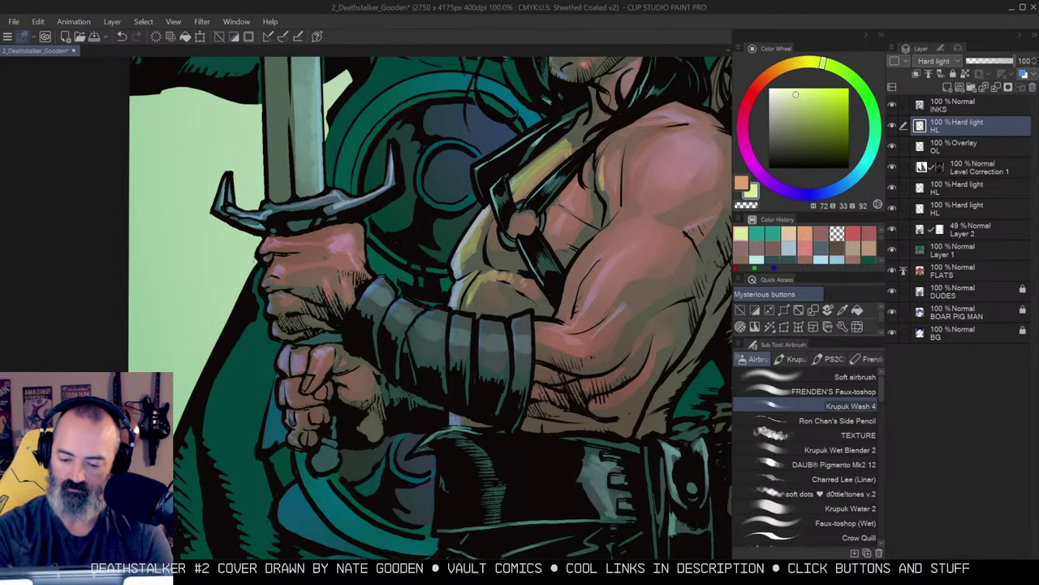
mouse_move(611, 198)
mouse_down()
mouse_move(605, 232)
mouse_move(568, 294)
mouse_up()
drag(575, 255, 565, 298)
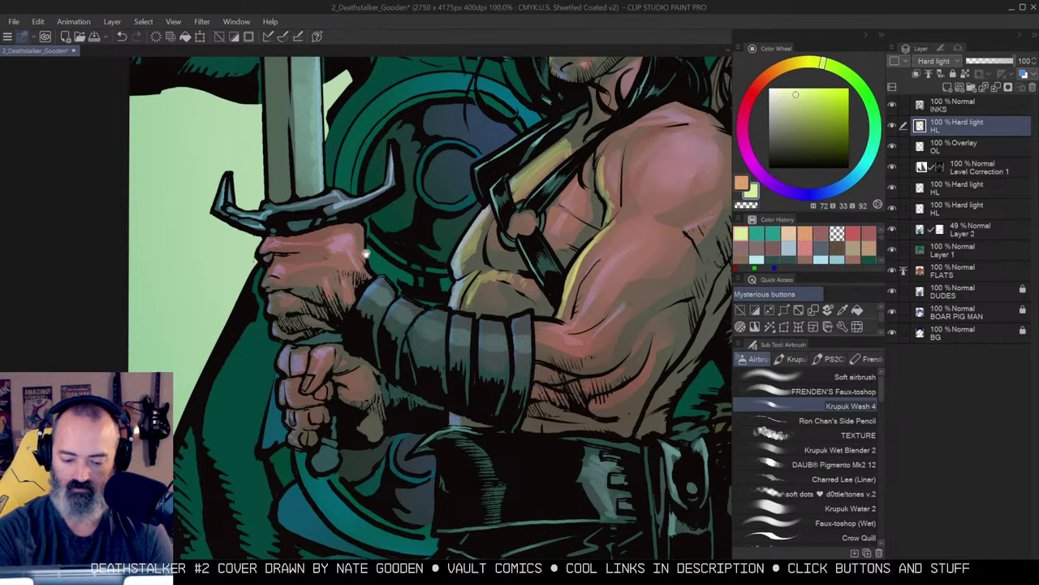
Paint yellow-green rim highlights on the fingers of the dark-haired swordsman's two hands gripping the sword.
drag(367, 255, 505, 215)
drag(410, 221, 404, 254)
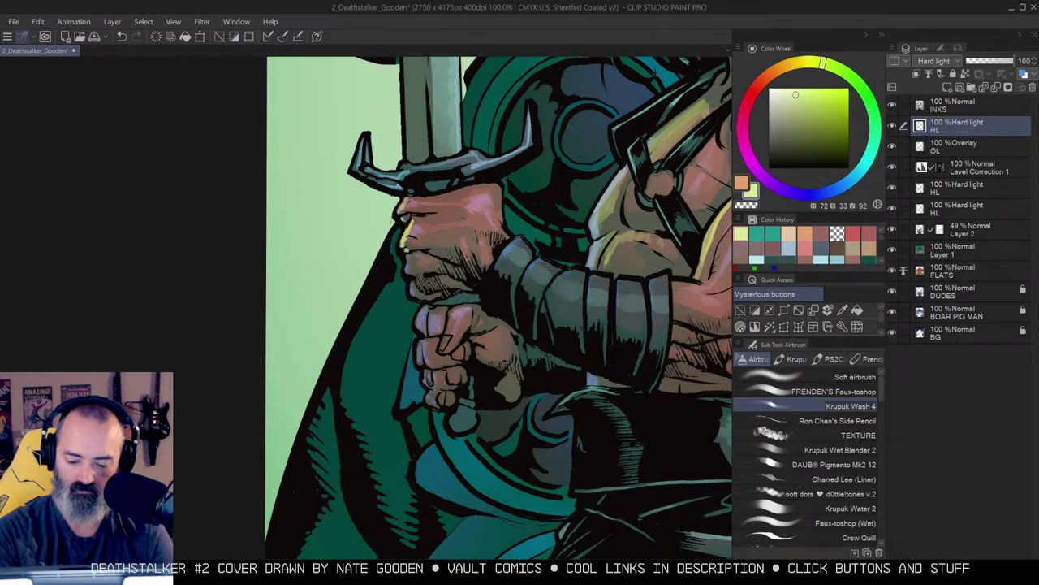
drag(416, 307, 421, 364)
Review the swordsman's rim highlights against the whole cover and examine the boar man's head up close.
alt+click(466, 319)
alt+click(479, 315)
alt+click(491, 314)
alt+click(542, 317)
drag(553, 325, 432, 400)
alt+click(543, 315)
alt+click(544, 316)
click(500, 340)
click(518, 337)
drag(551, 309, 557, 321)
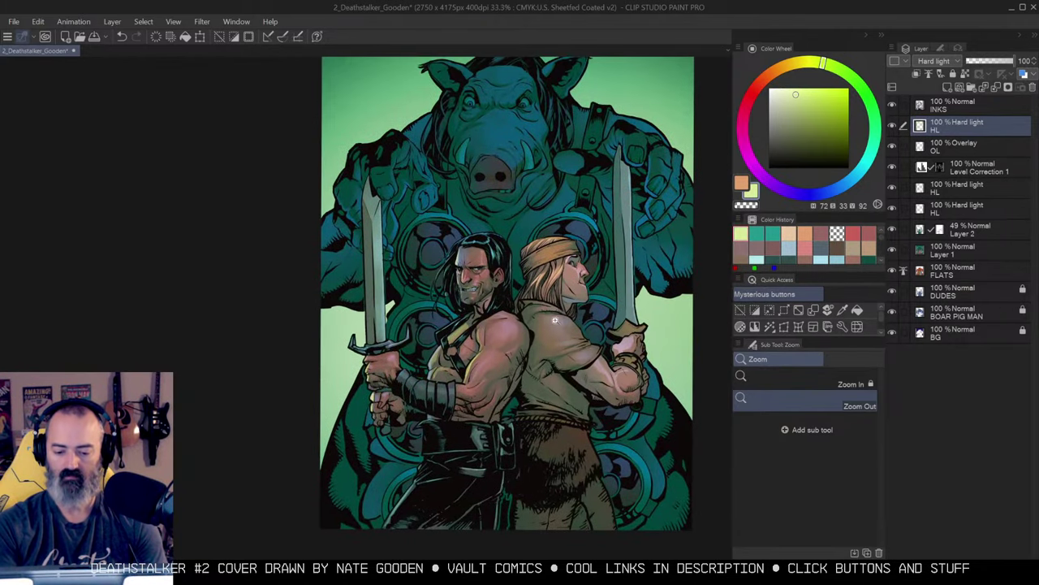
alt+click(570, 305)
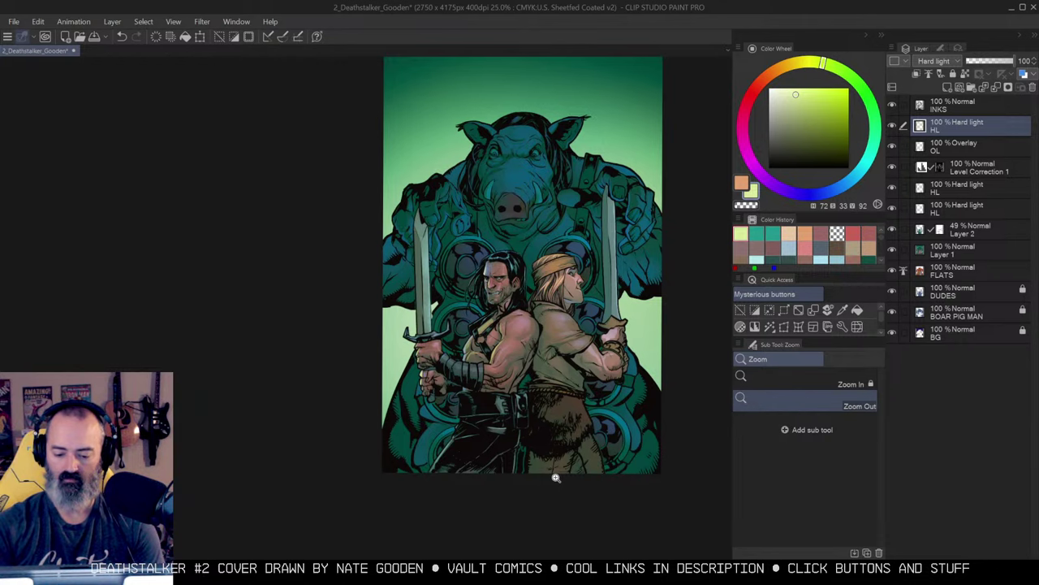
drag(604, 215, 555, 250)
ctrl+click(437, 220)
drag(445, 215, 512, 178)
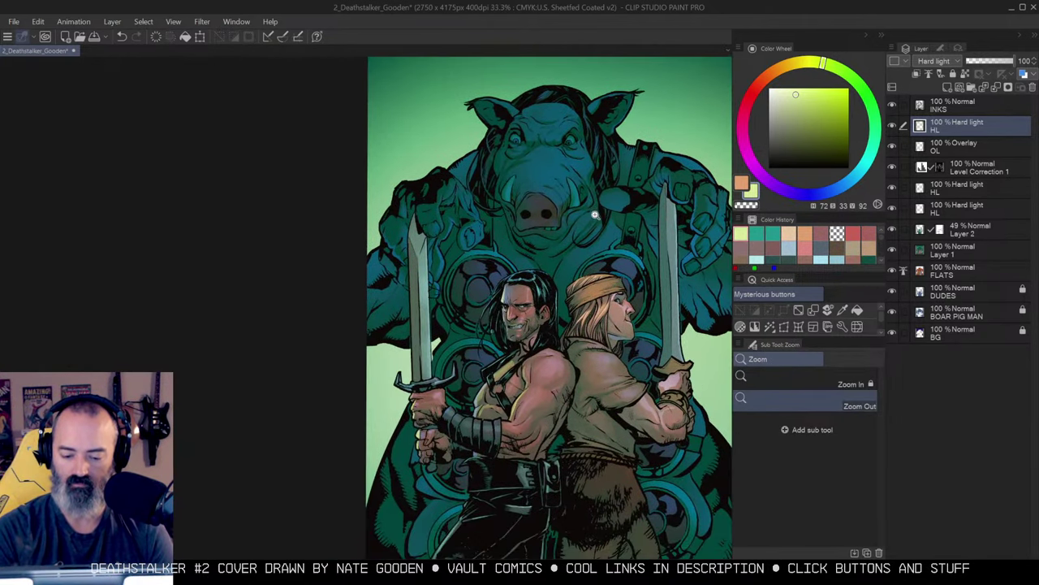
click(611, 199)
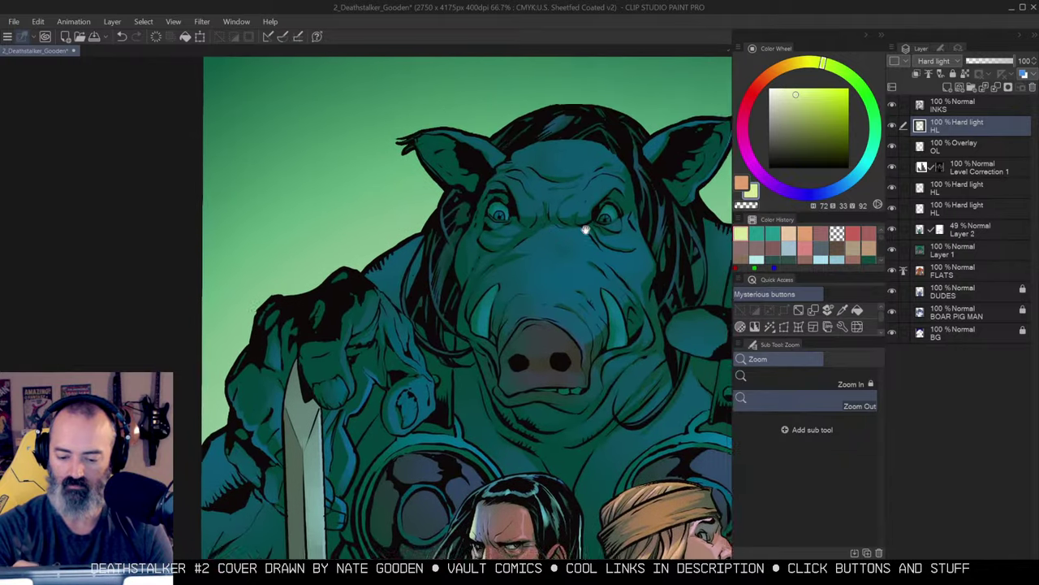
Paint yellow-green rim highlights on the boar man's inner ear, brow edge and the outer side of his face.
key(b)
mouse_move(442, 160)
mouse_down()
mouse_move(466, 184)
mouse_move(446, 144)
mouse_move(461, 166)
mouse_move(441, 168)
mouse_move(477, 193)
mouse_move(500, 185)
mouse_up()
key(ctrl+z)
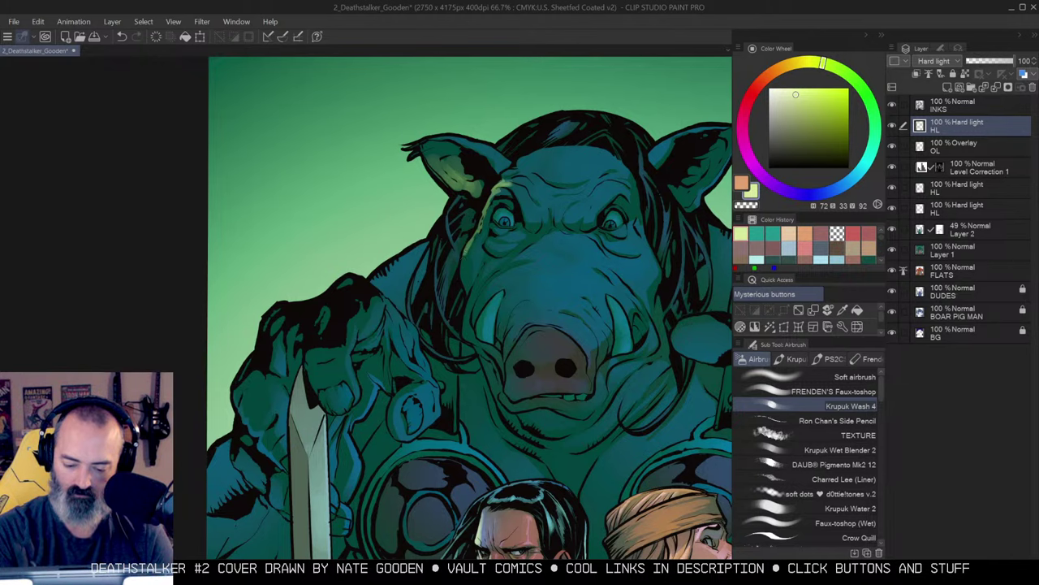
drag(469, 250, 466, 282)
scroll(495, 233, up, 2)
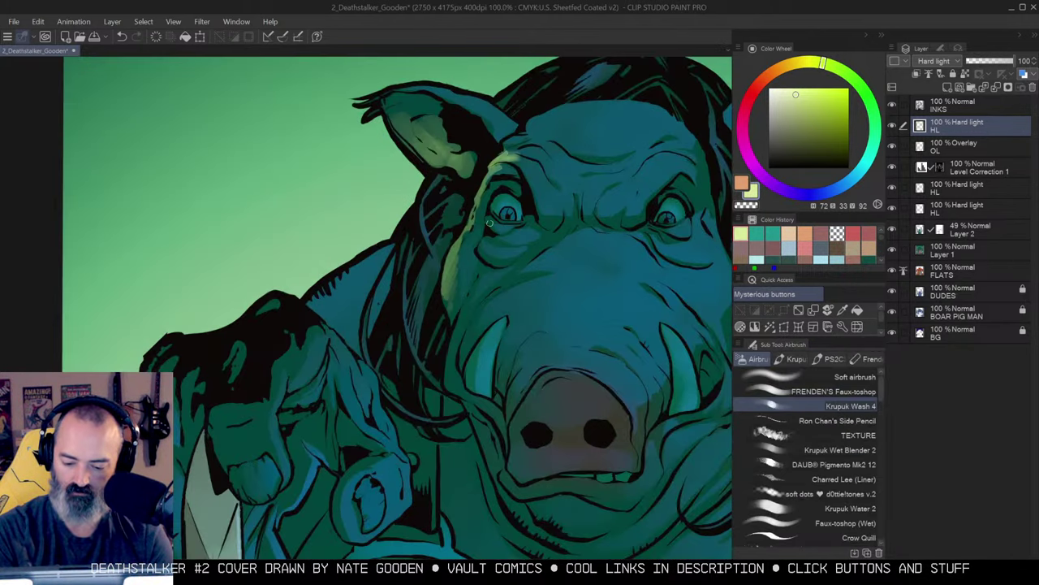
Extend the yellow-green rim light over the boar man's cheek, around the tusk and along the side of his snout.
mouse_move(567, 230)
mouse_down()
mouse_move(578, 174)
mouse_move(470, 269)
mouse_move(461, 299)
mouse_move(490, 244)
mouse_move(463, 329)
mouse_move(497, 354)
mouse_move(539, 155)
mouse_up()
drag(458, 268, 505, 295)
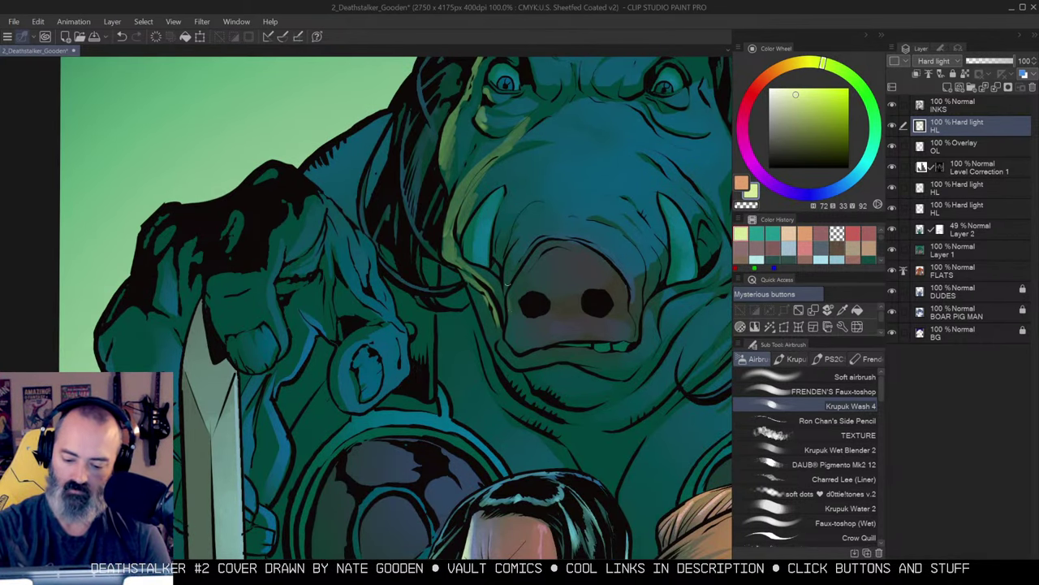
mouse_move(498, 231)
mouse_down()
mouse_move(524, 249)
mouse_move(507, 277)
mouse_move(521, 259)
mouse_move(511, 345)
mouse_up()
Paint yellow-green highlights along the boar man's lower lip, jaw and the folds beneath his chin.
drag(571, 264, 584, 173)
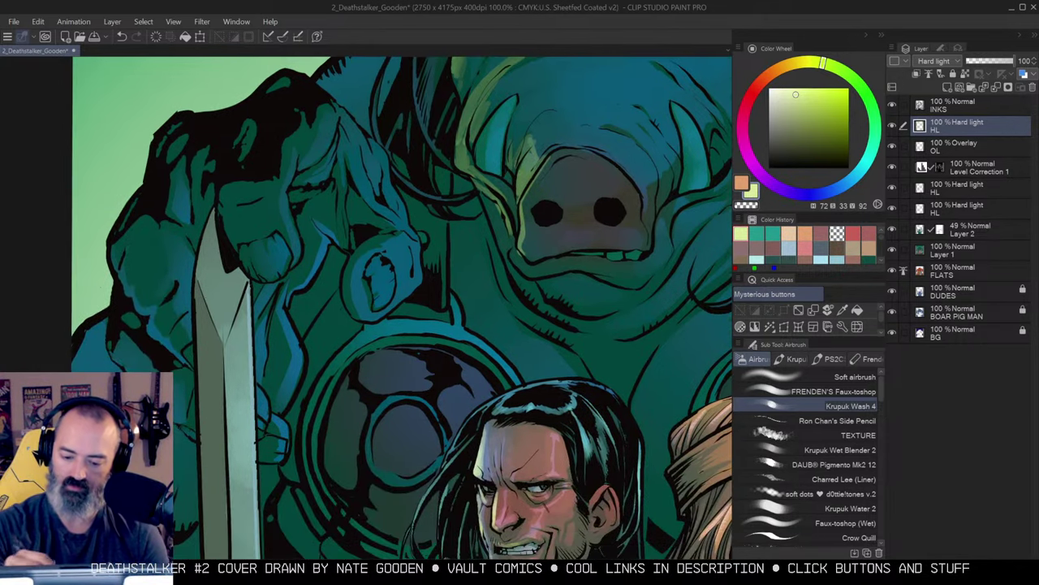
drag(511, 253, 555, 296)
mouse_move(489, 206)
mouse_down()
mouse_move(514, 276)
mouse_move(541, 309)
mouse_up()
drag(488, 227, 541, 328)
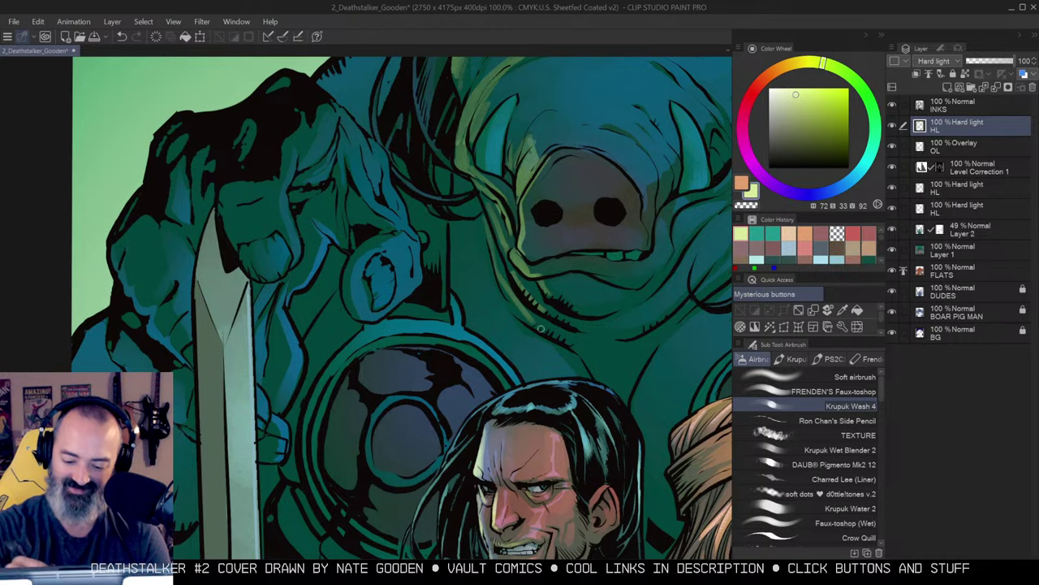
Dab yellow-green highlights around the rim and nostrils of the boar man's nose.
drag(557, 156, 578, 211)
click(603, 199)
click(631, 195)
click(631, 195)
click(631, 198)
click(633, 197)
Build up the yellow-green light on the boar man's cheek below the eye and along the edge of his face.
drag(673, 186, 585, 230)
scroll(536, 235, up, 2)
drag(484, 205, 484, 235)
drag(536, 155, 532, 197)
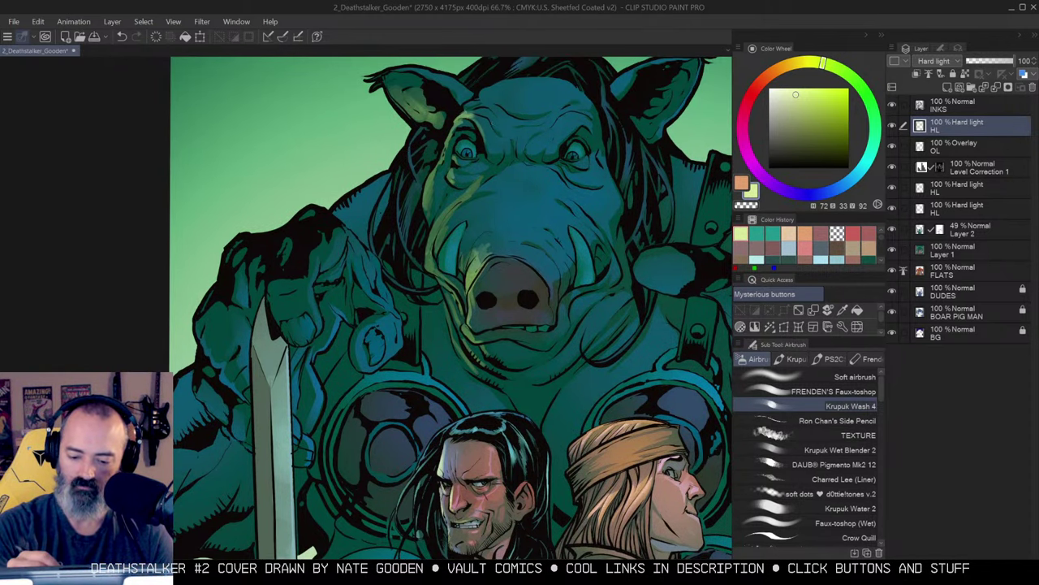
drag(446, 205, 460, 188)
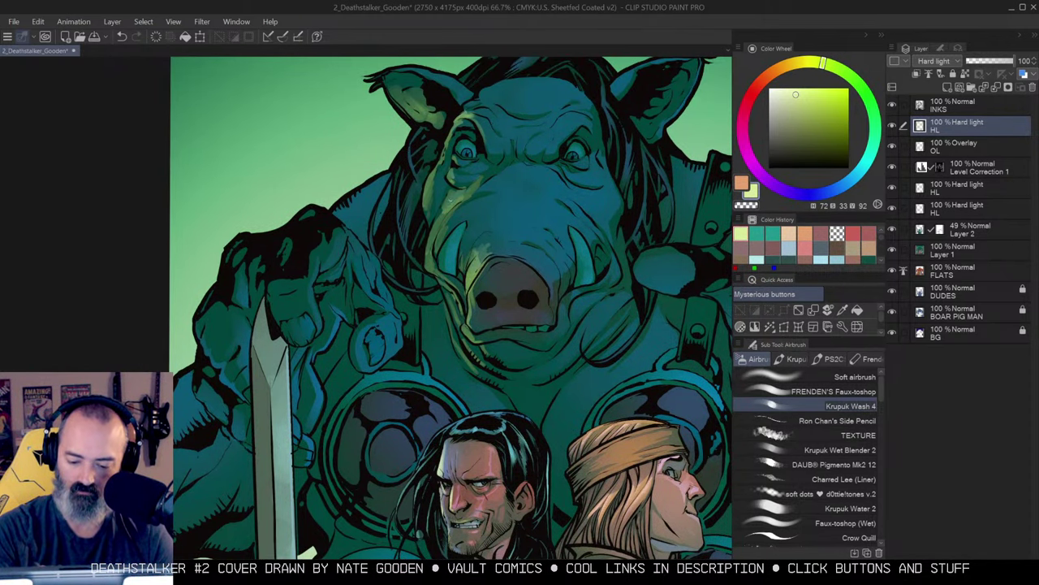
drag(430, 214, 431, 180)
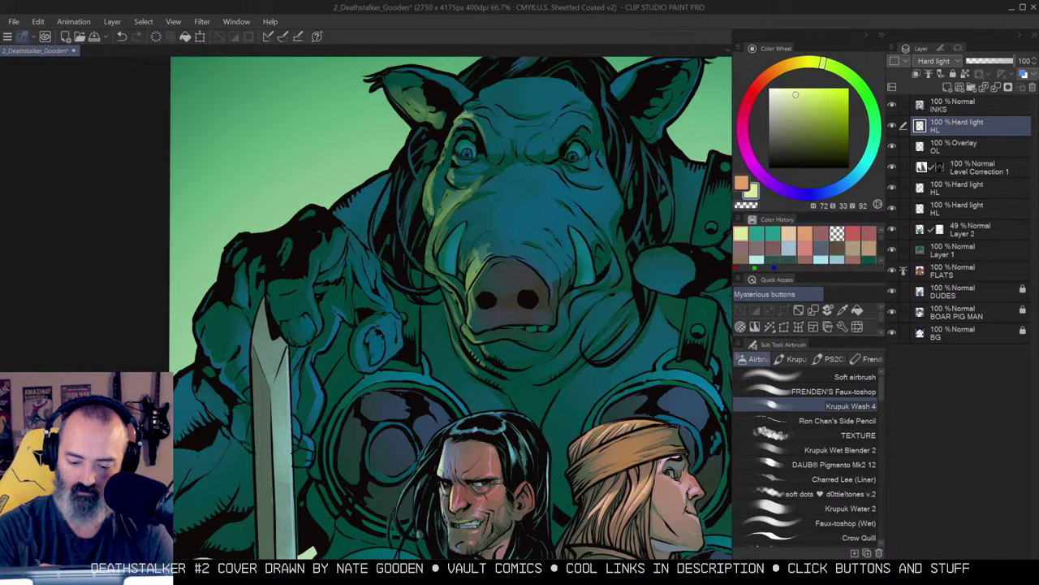
Check the face highlights against the whole cover and add a highlight to the boar man's shoulder behind his raised hand.
key(alt+space)
alt+click(563, 235)
alt+click(563, 235)
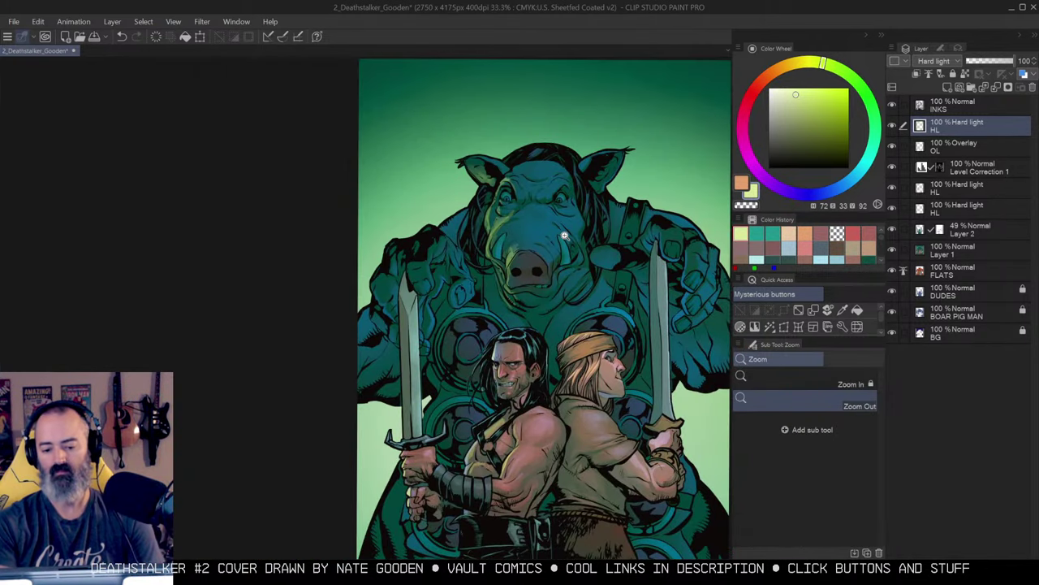
ctrl+click(554, 261)
ctrl+click(529, 247)
drag(529, 233, 635, 209)
drag(478, 155, 507, 134)
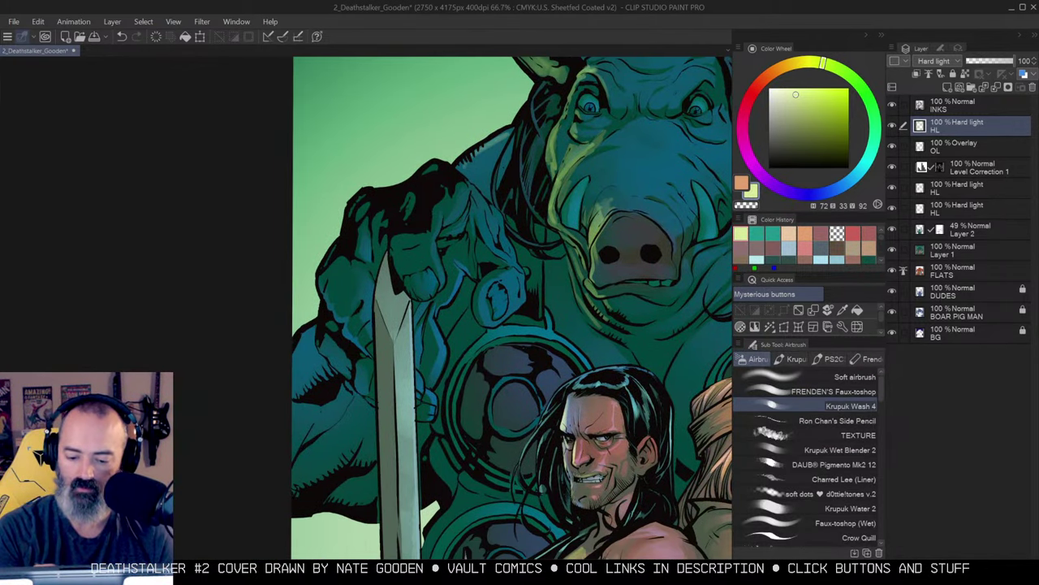
mouse_move(462, 169)
mouse_down()
mouse_move(486, 151)
mouse_move(479, 176)
mouse_move(565, 119)
mouse_up()
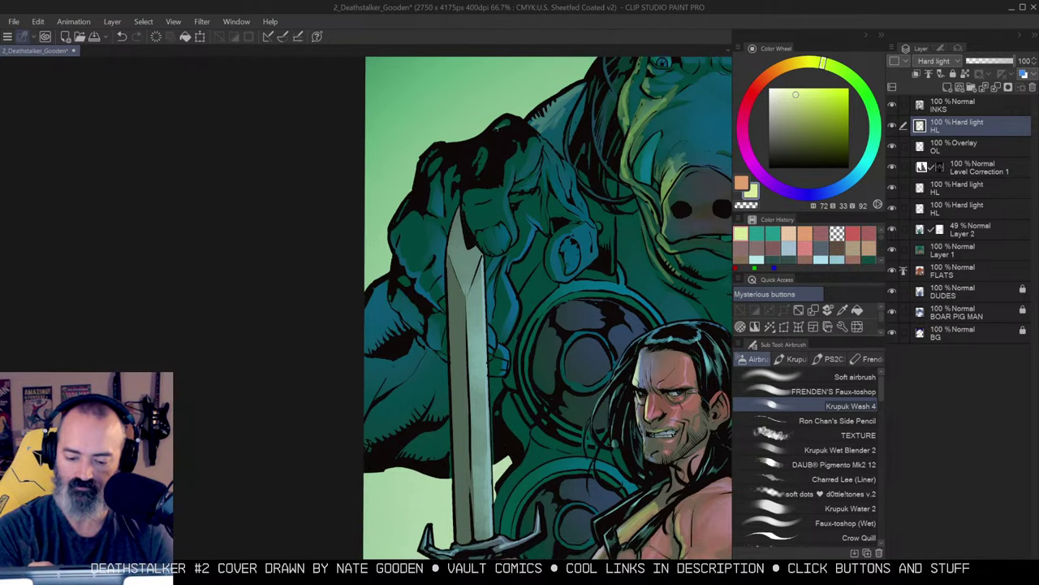
Paint yellow-green rim highlights on the knuckles, fingers and forearm of the boar man's hand above the dark-haired swordsman's blade.
mouse_move(413, 215)
mouse_down()
mouse_move(402, 226)
mouse_move(421, 242)
mouse_up()
mouse_move(477, 183)
mouse_down()
mouse_move(481, 168)
mouse_move(481, 198)
mouse_move(523, 185)
mouse_up()
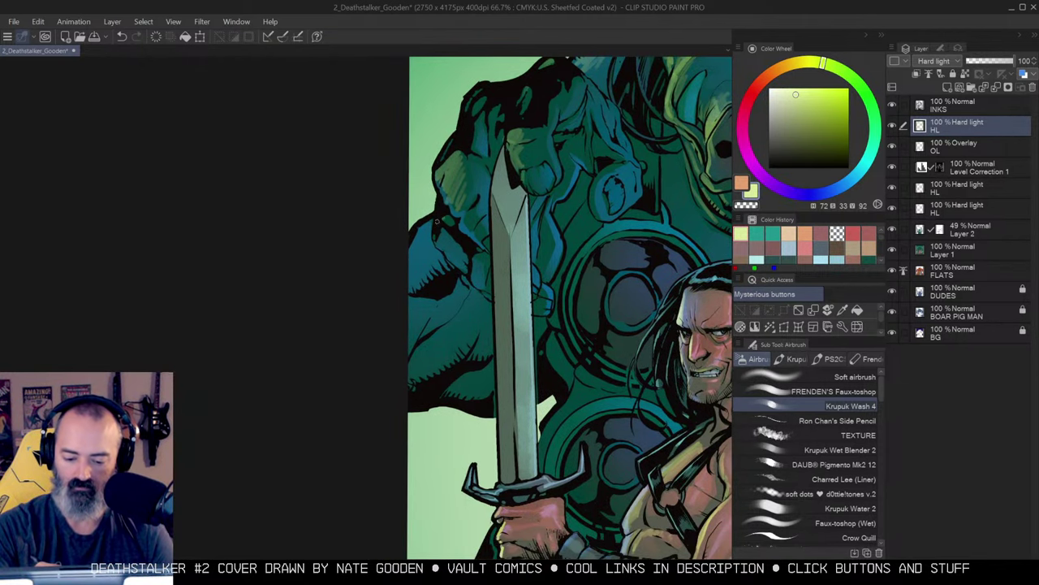
drag(445, 234, 489, 296)
drag(566, 182, 572, 151)
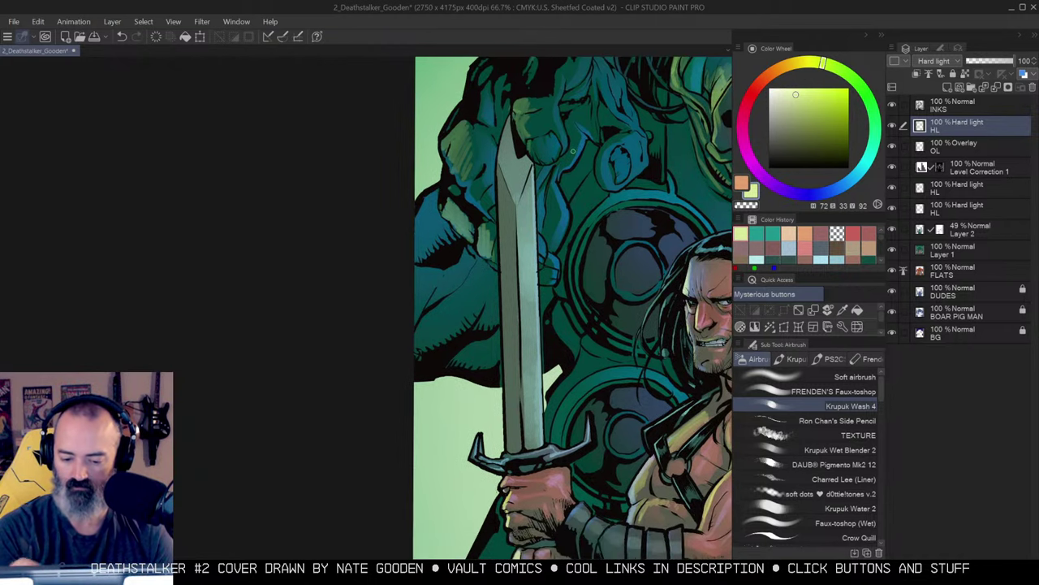
mouse_move(421, 201)
mouse_down()
mouse_move(431, 252)
mouse_move(421, 333)
mouse_up()
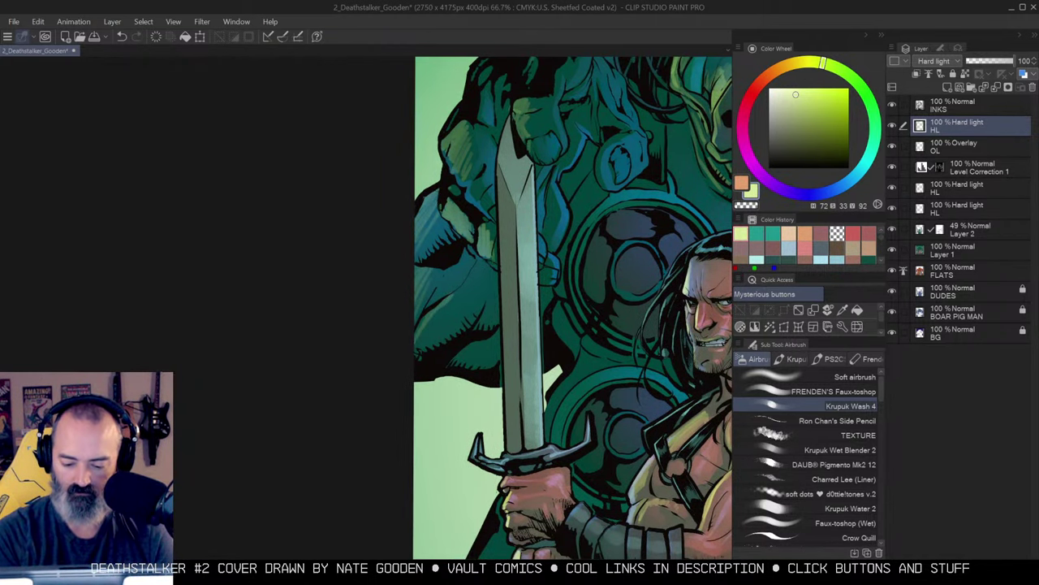
Select the boar man's round armor trim by color and brush yellow-green highlights on the ring edges beside the dark-haired swordsman.
key(alt+space)
click(499, 275)
key(w)
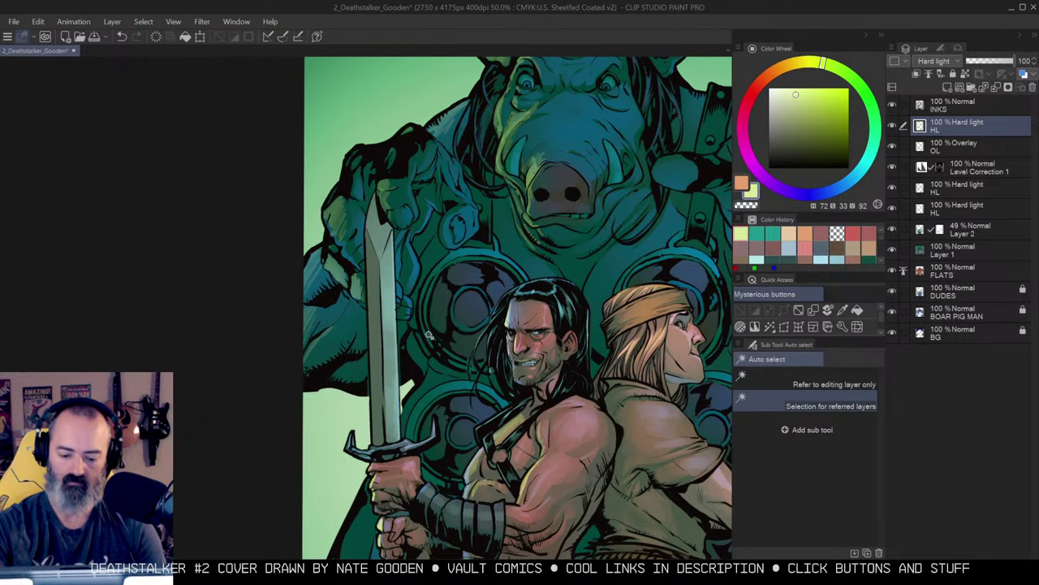
key(b)
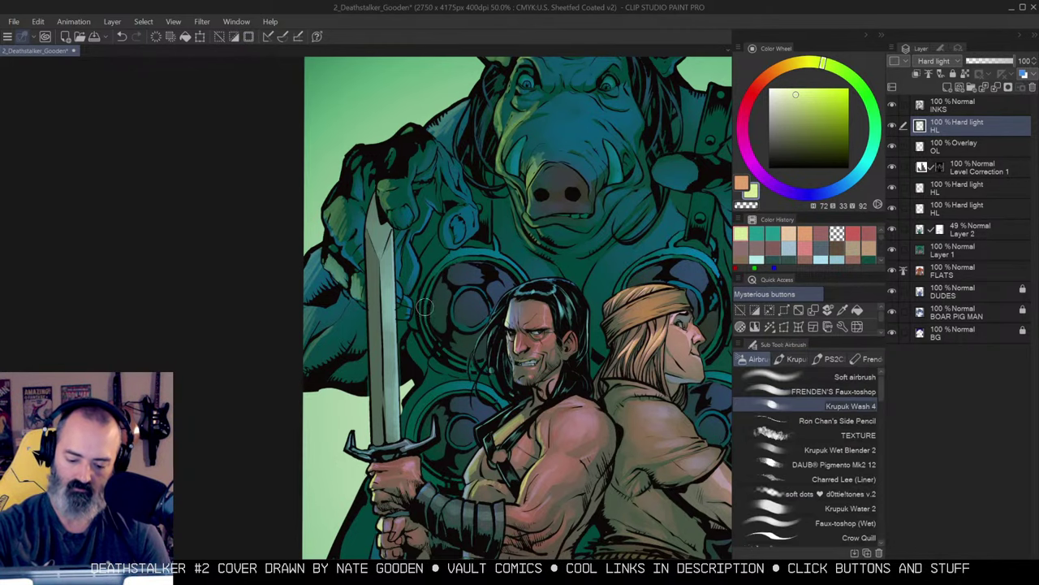
key(space)
mouse_move(432, 402)
mouse_down()
mouse_move(450, 313)
mouse_move(432, 360)
mouse_move(459, 401)
mouse_up()
drag(432, 337, 445, 316)
key(space)
drag(404, 430, 422, 340)
mouse_move(427, 397)
mouse_down()
mouse_move(472, 438)
mouse_move(439, 422)
mouse_move(451, 333)
mouse_up()
key(space)
drag(484, 365, 429, 433)
Review the whole cover, select the boar man's face area and brush a soft yellow-green glow down his cheek and muzzle.
key(alt+space)
click(502, 325)
drag(568, 277, 487, 357)
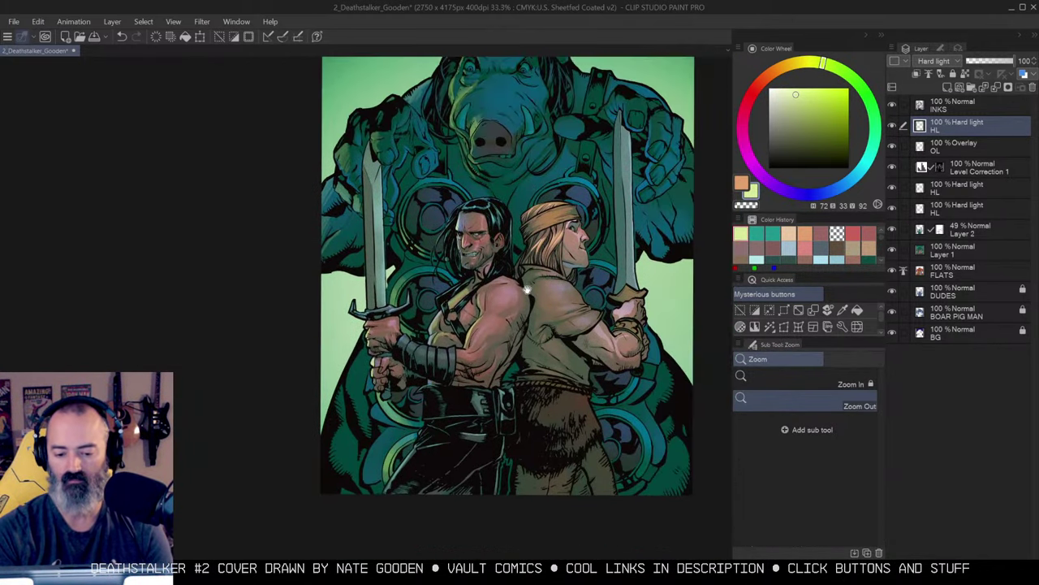
drag(548, 255, 510, 314)
click(520, 275)
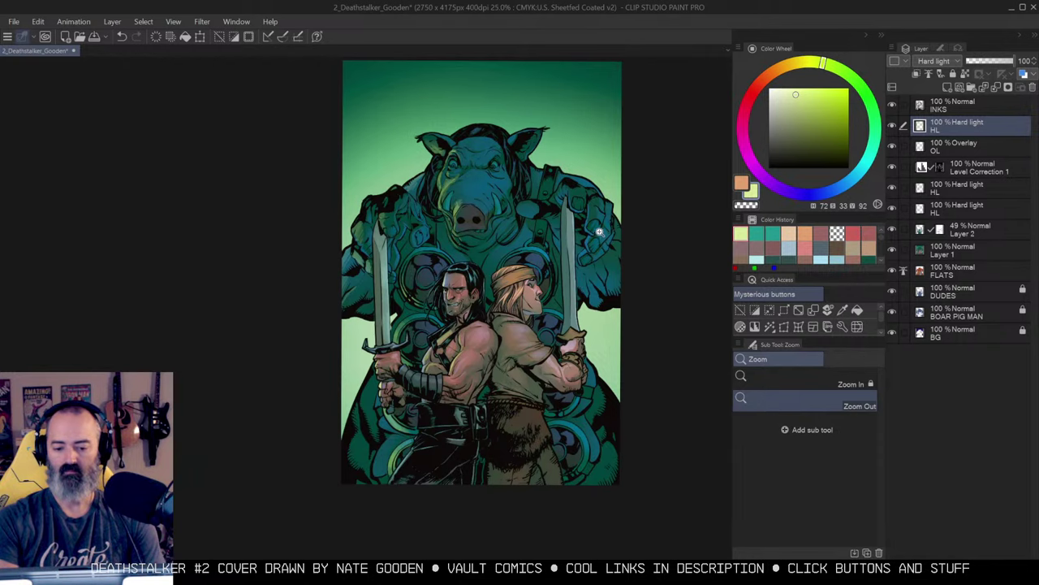
click(497, 184)
click(497, 183)
key(w)
click(470, 202)
key(b)
mouse_move(459, 203)
mouse_down()
mouse_move(473, 237)
mouse_move(467, 196)
mouse_move(467, 253)
mouse_move(454, 267)
mouse_up()
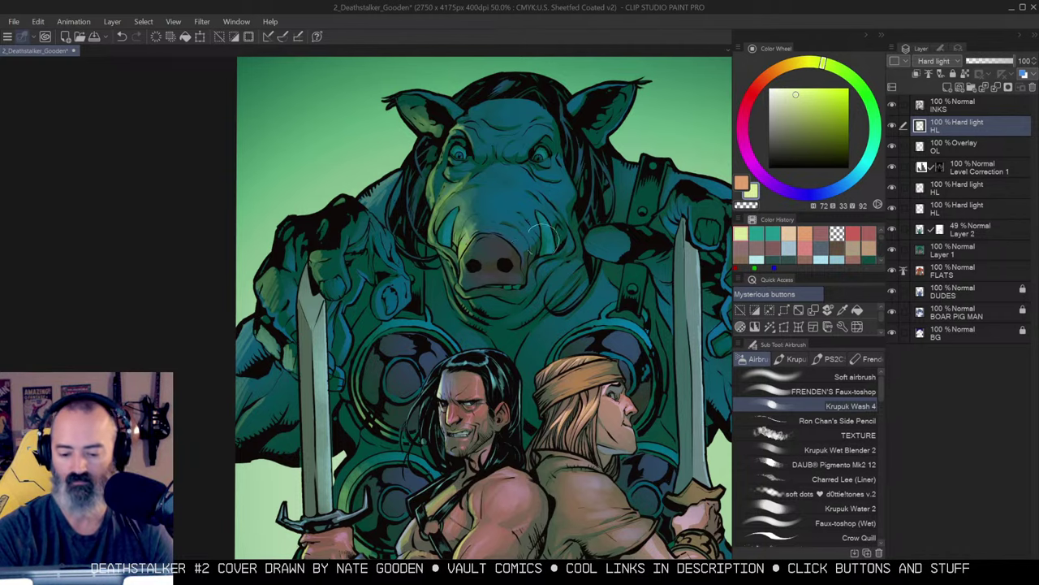
Compare the face glow with the full cover and strengthen it along the lit side of the boar man's face.
key(alt+space)
click(528, 250)
click(537, 282)
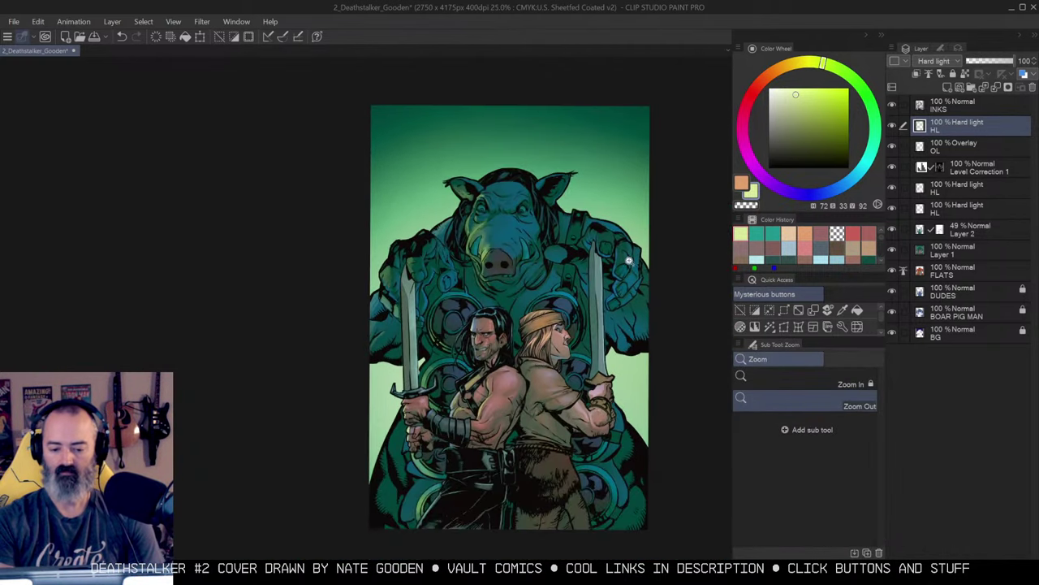
double_click(493, 251)
key(m)
key(ctrl+space)
click(460, 190)
key(b)
drag(440, 186, 445, 237)
drag(605, 217, 568, 227)
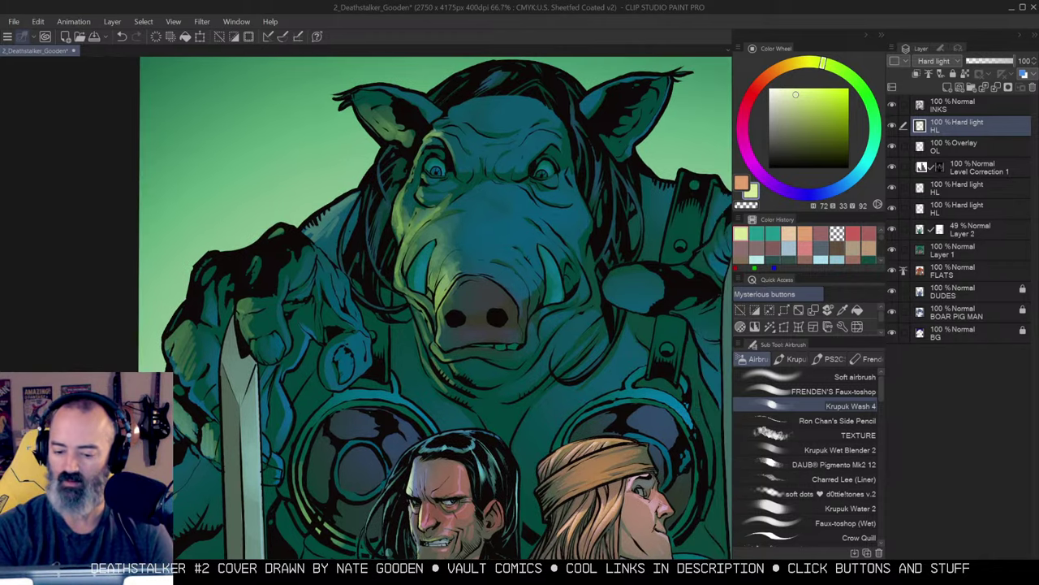
Select the boar man's other ear area, brush a soft yellow-green highlight into it and clear the selection.
key(w)
click(597, 99)
drag(642, 86, 584, 154)
key(b)
drag(528, 169, 576, 147)
key(alt+space)
double_click(543, 172)
click(533, 214)
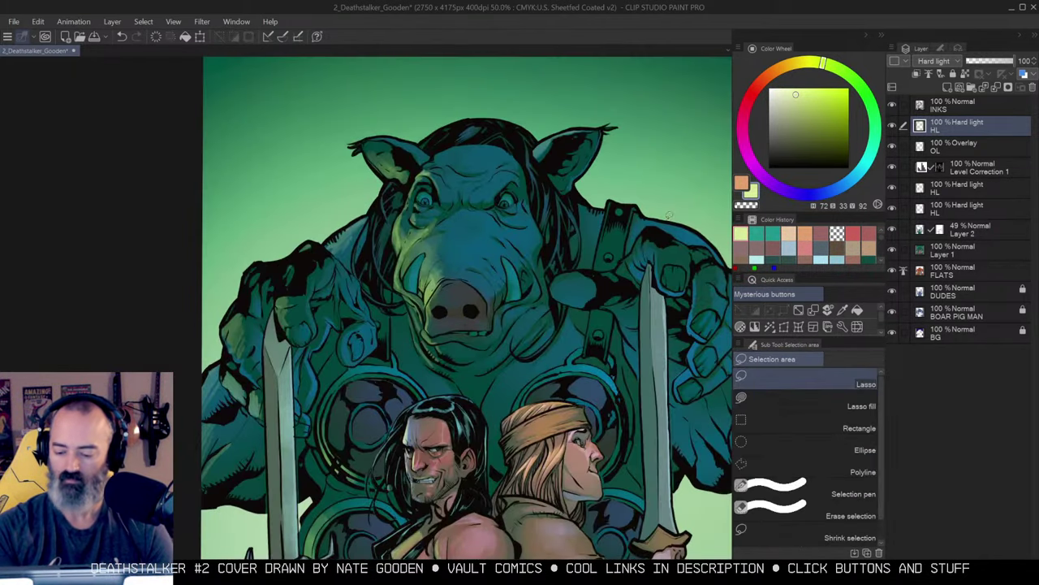
Blend the yellow-green highlights on the boar man's muzzle, cheek, hand and forearm with the Krupuk Wet Blender 2 brush.
key(b)
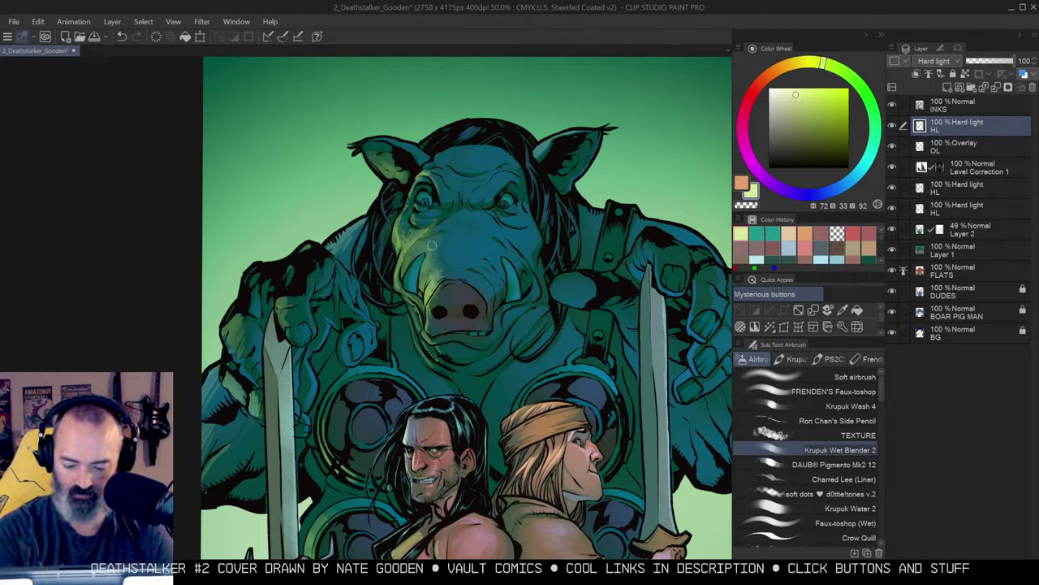
ctrl+click(461, 257)
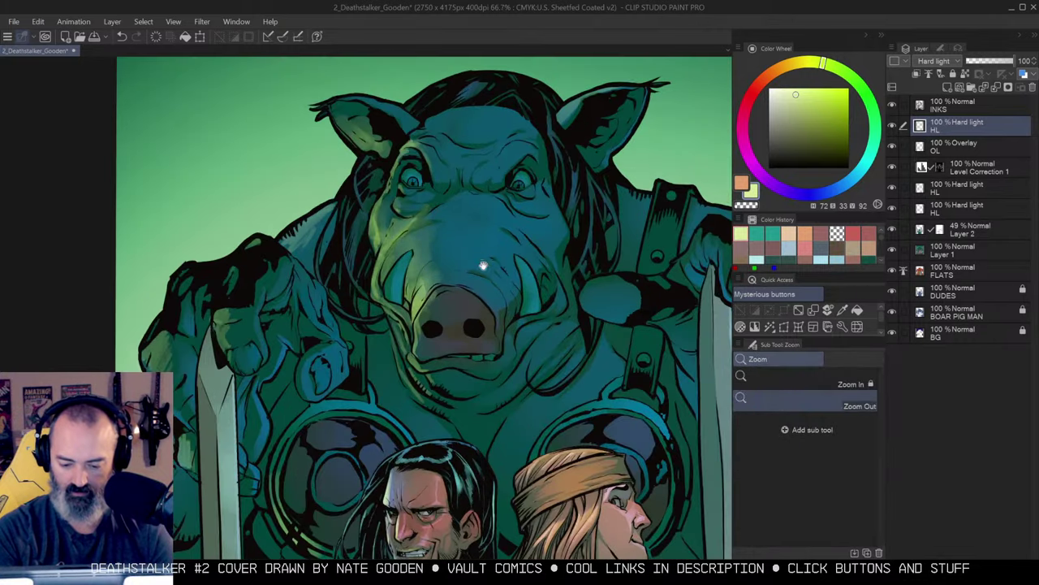
drag(480, 262, 530, 192)
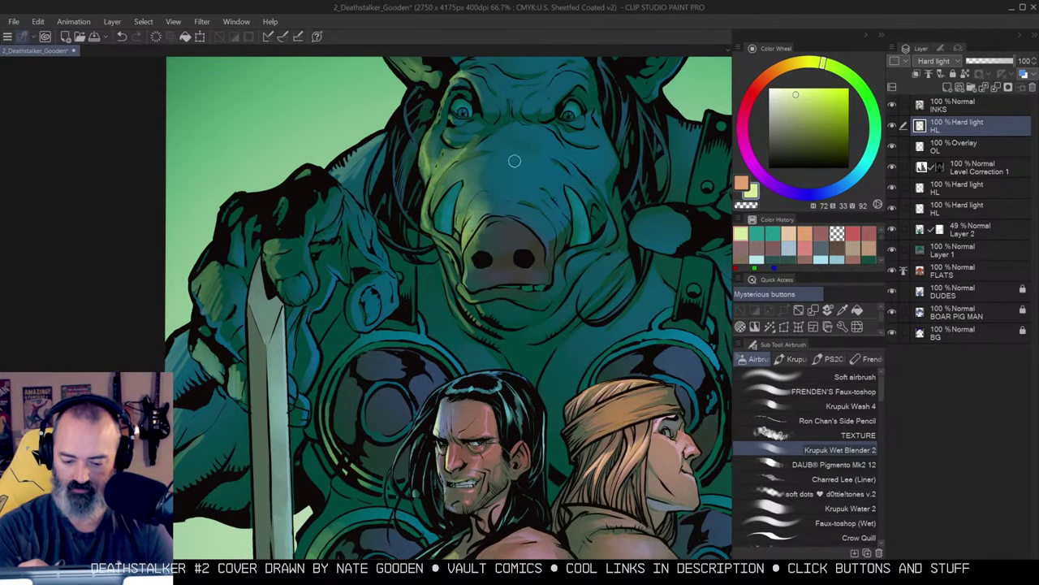
drag(496, 276, 514, 242)
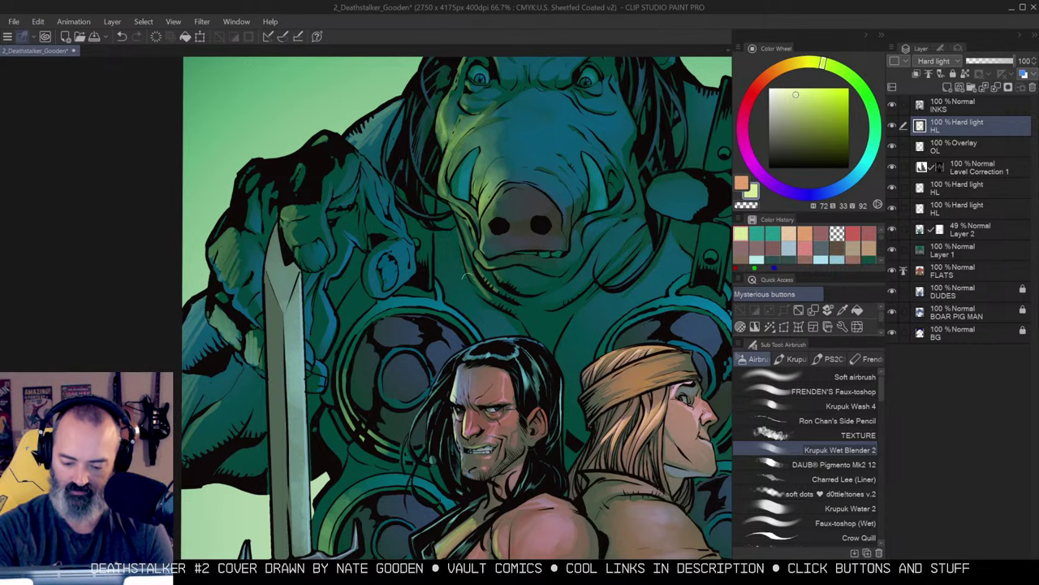
drag(546, 220, 632, 159)
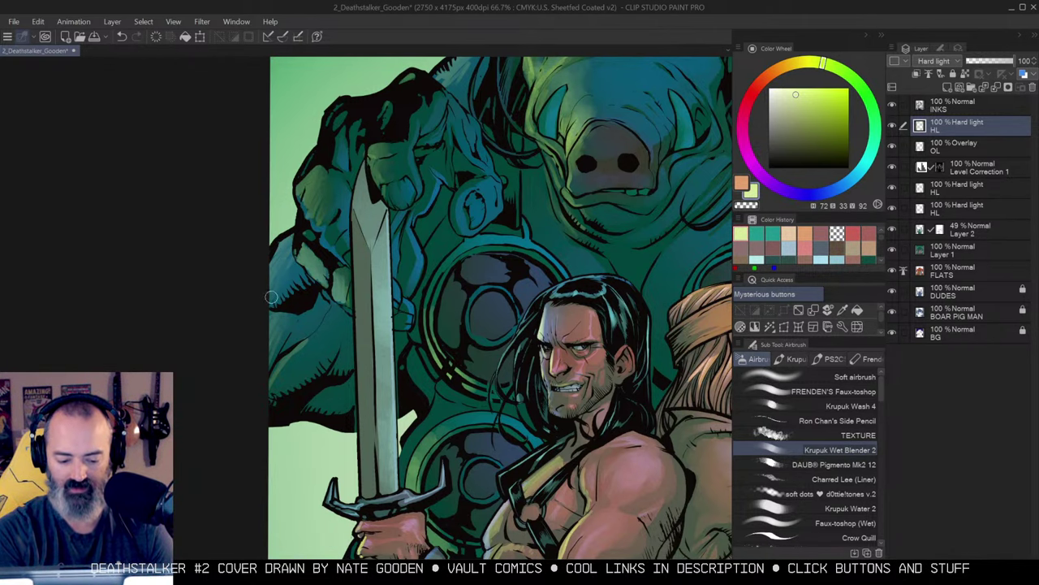
alt+click(332, 337)
alt+click(332, 336)
drag(494, 280, 459, 234)
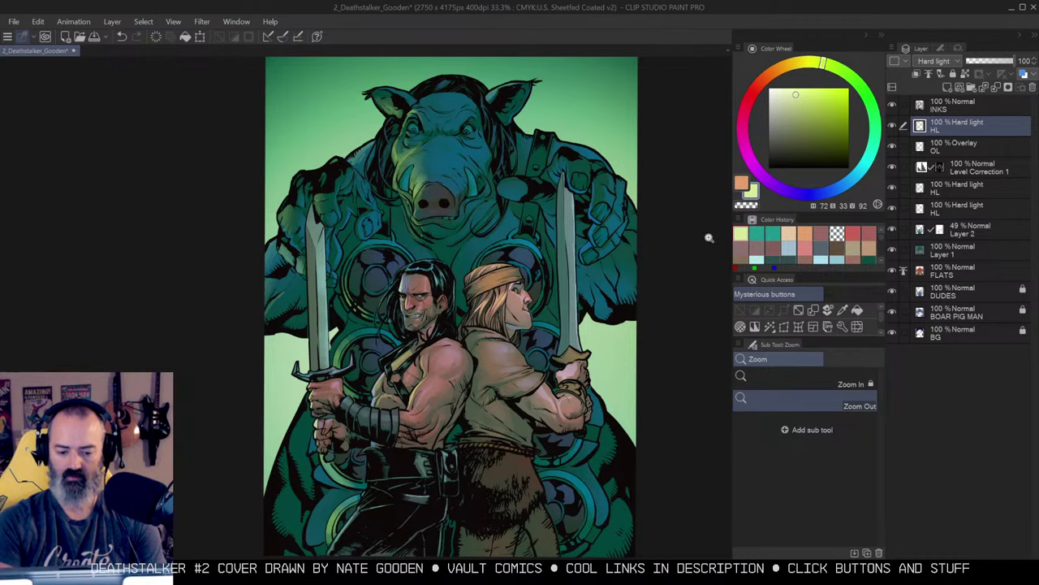
Check the HL layer in isolation and paint highlights on the boar man's other thumb, hand and fingers with Krupuk Wash 4.
click(552, 209)
click(593, 214)
key(b)
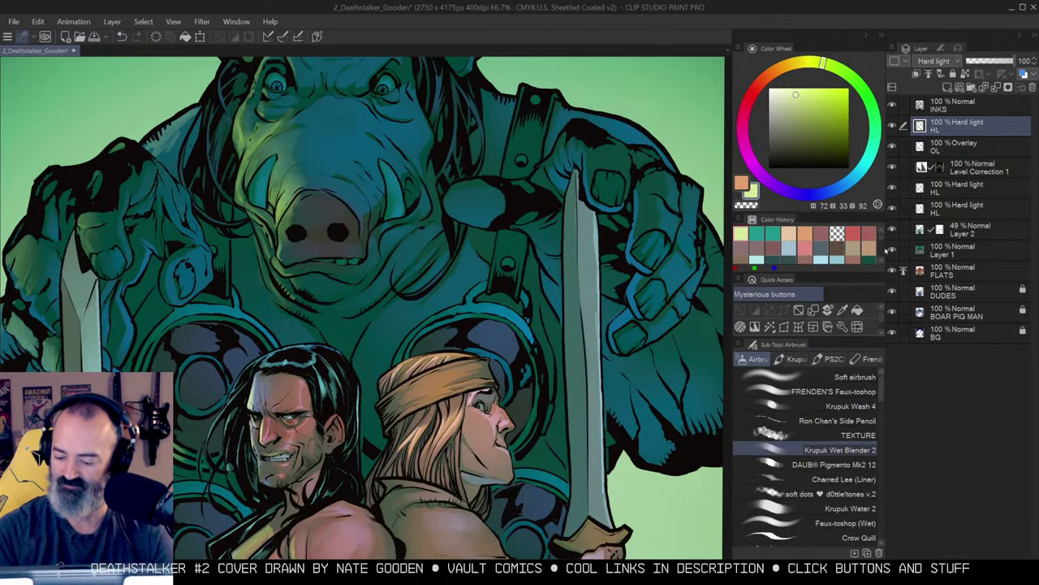
click(812, 406)
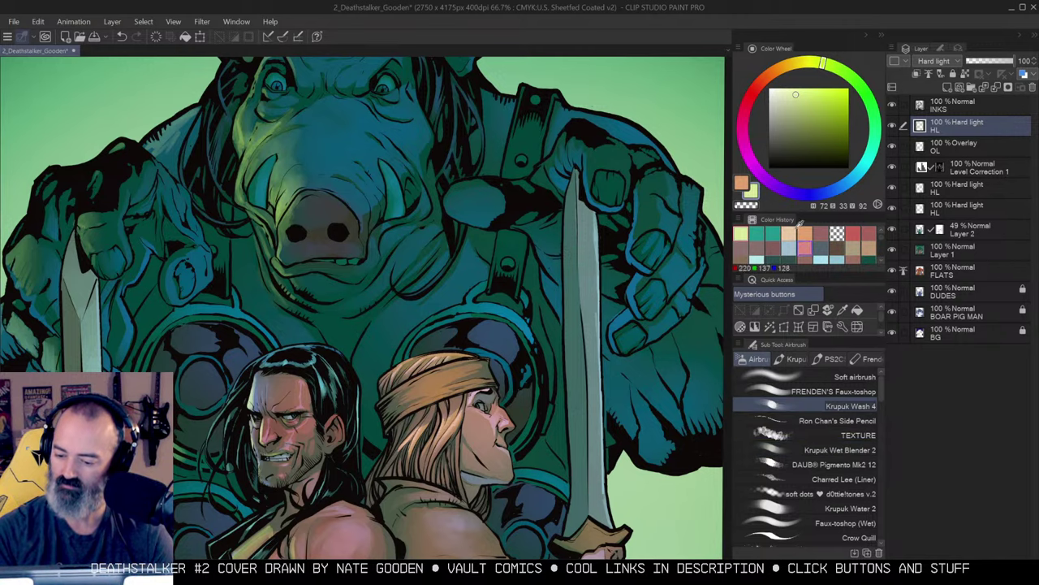
alt+click(892, 126)
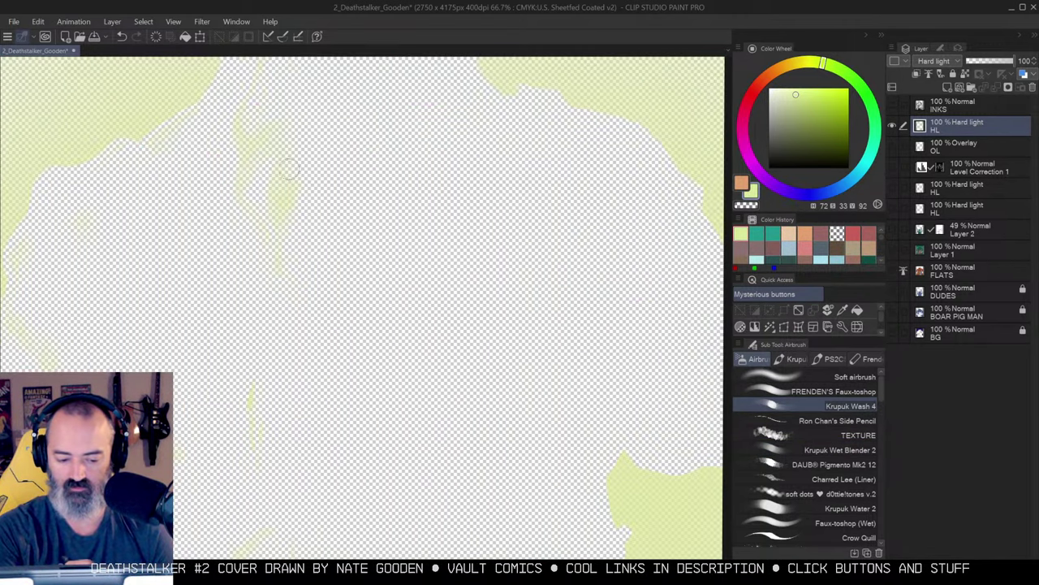
alt+click(892, 125)
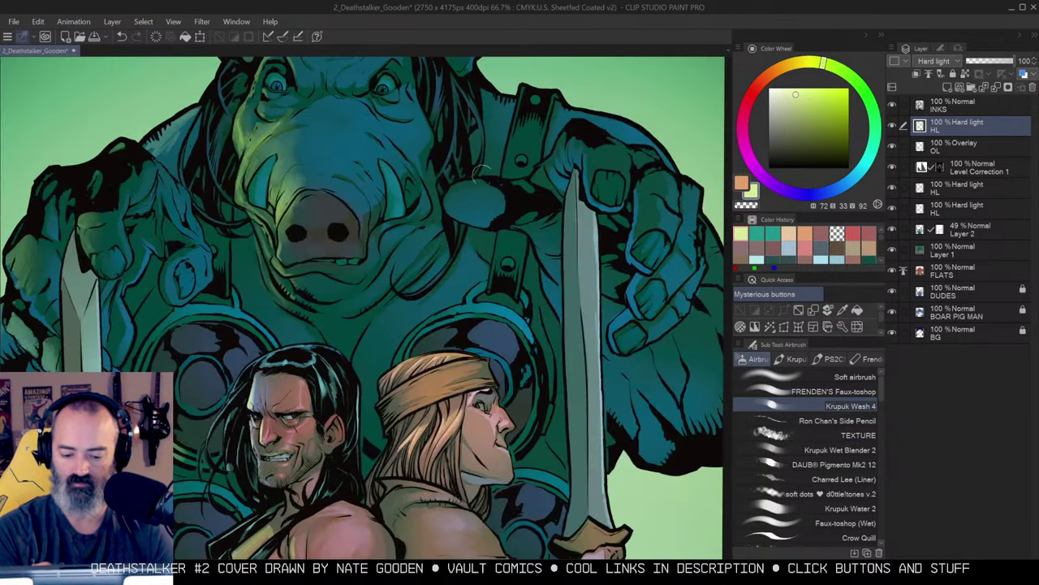
mouse_move(446, 200)
mouse_down()
mouse_move(532, 177)
mouse_move(570, 131)
mouse_move(558, 162)
mouse_move(572, 140)
mouse_move(590, 147)
mouse_move(592, 197)
mouse_move(610, 176)
mouse_move(644, 226)
mouse_move(630, 264)
mouse_up()
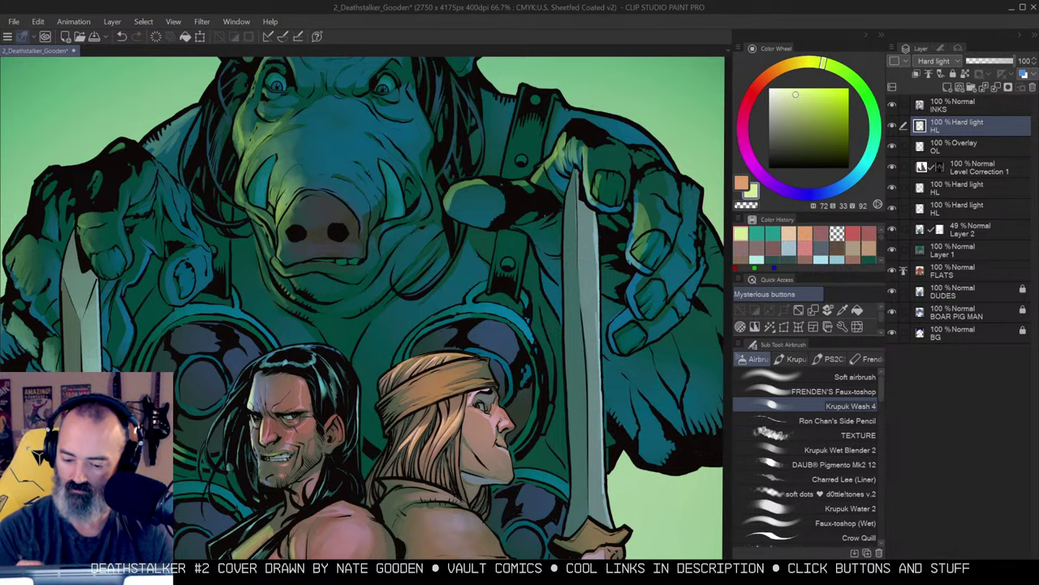
drag(527, 233, 548, 274)
mouse_move(639, 275)
mouse_down()
mouse_move(639, 325)
mouse_move(618, 346)
mouse_up()
Select the boar man's armour area, hide the selection outline and brush soft yellow-green highlights onto the round medallions.
alt+click(551, 251)
alt+click(552, 251)
alt+click(551, 251)
drag(551, 250, 579, 243)
click(470, 262)
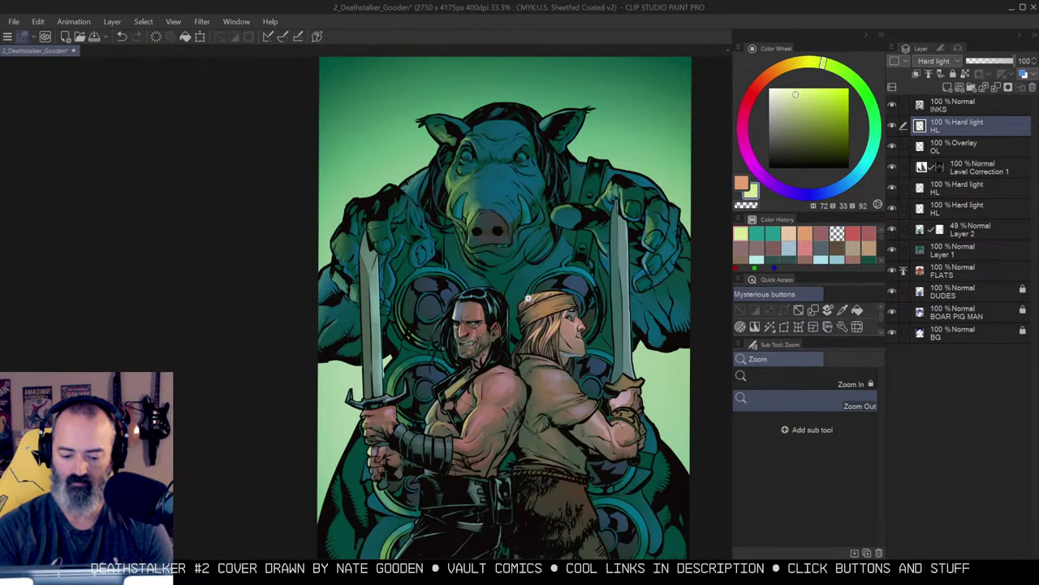
key(w)
click(427, 315)
key(b)
key(ctrl+h)
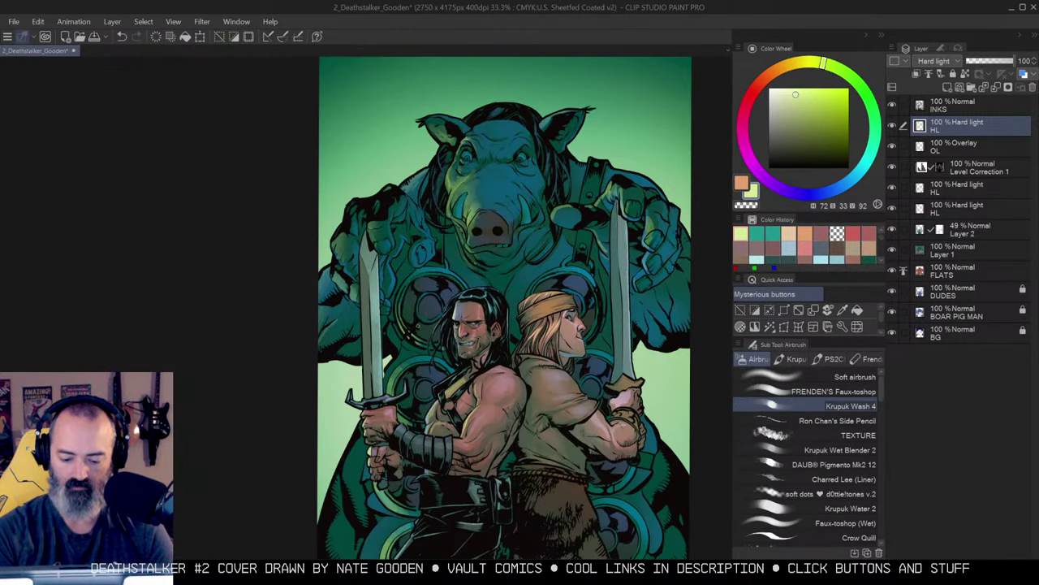
drag(406, 323, 415, 355)
mouse_move(403, 395)
mouse_down()
mouse_move(407, 416)
mouse_move(438, 358)
mouse_up()
drag(414, 425, 415, 441)
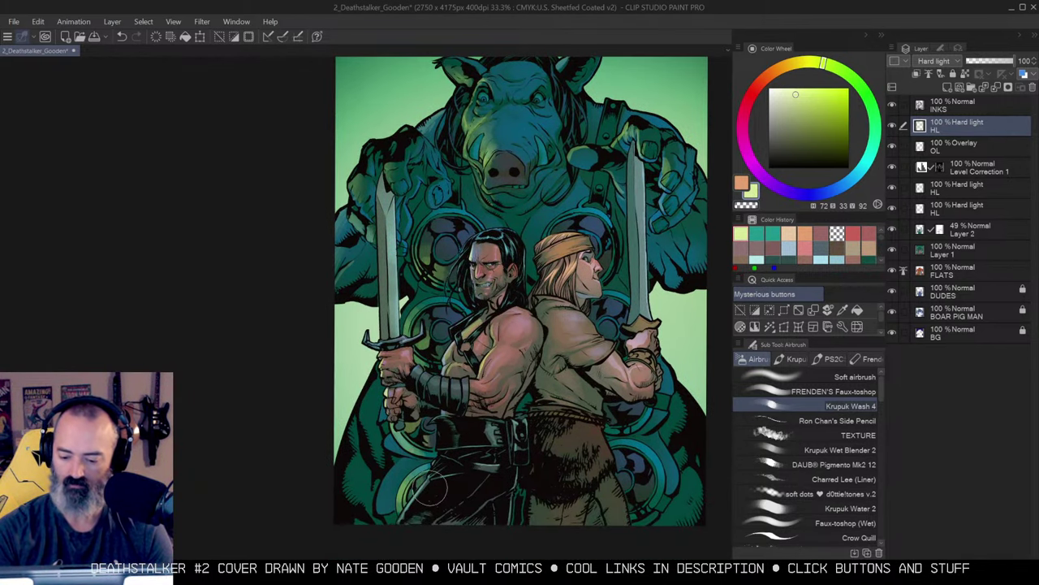
drag(483, 478, 466, 473)
Clear the armour selection, check the whole cover and save the file.
alt+click(591, 244)
drag(592, 245, 560, 259)
key(m)
mouse_move(640, 233)
mouse_down()
mouse_move(595, 295)
mouse_move(639, 234)
mouse_move(622, 268)
mouse_up()
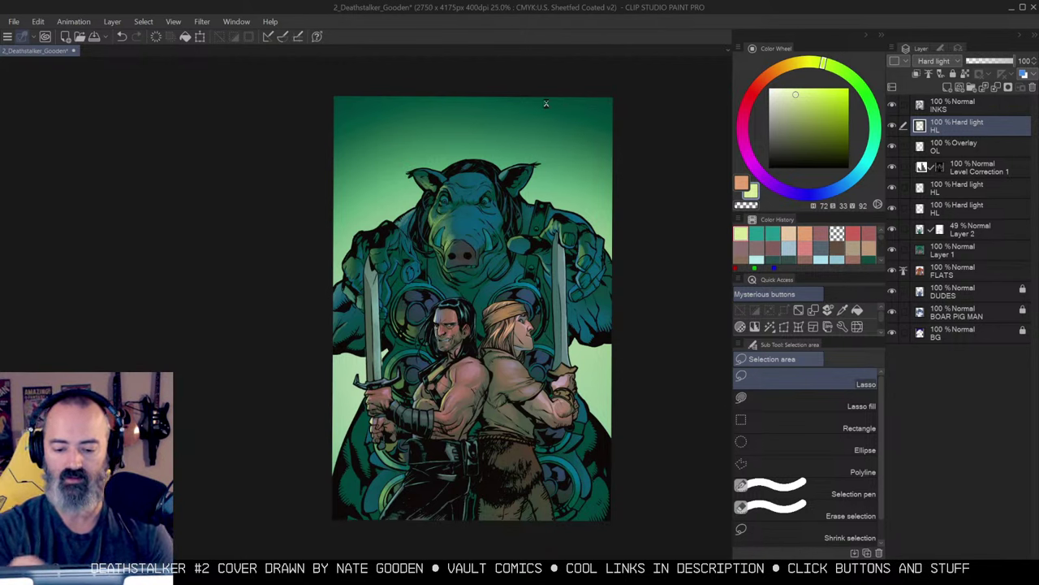
key(ctrl+s)
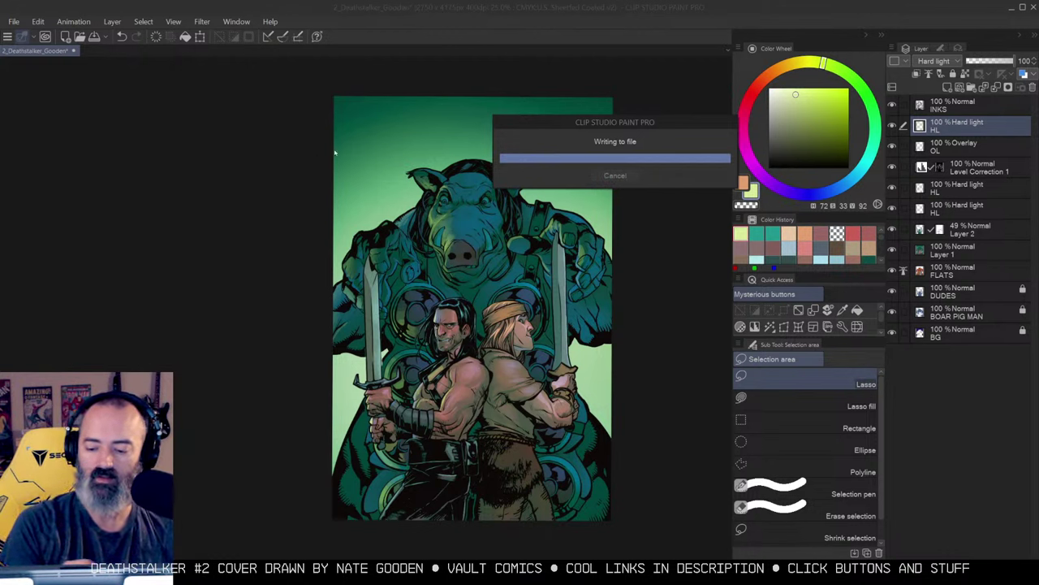
Save the cover as the Photoshop document 2_Deathstalker_Gooden.psd in the #2 GOODEN COVER folder.
click(14, 21)
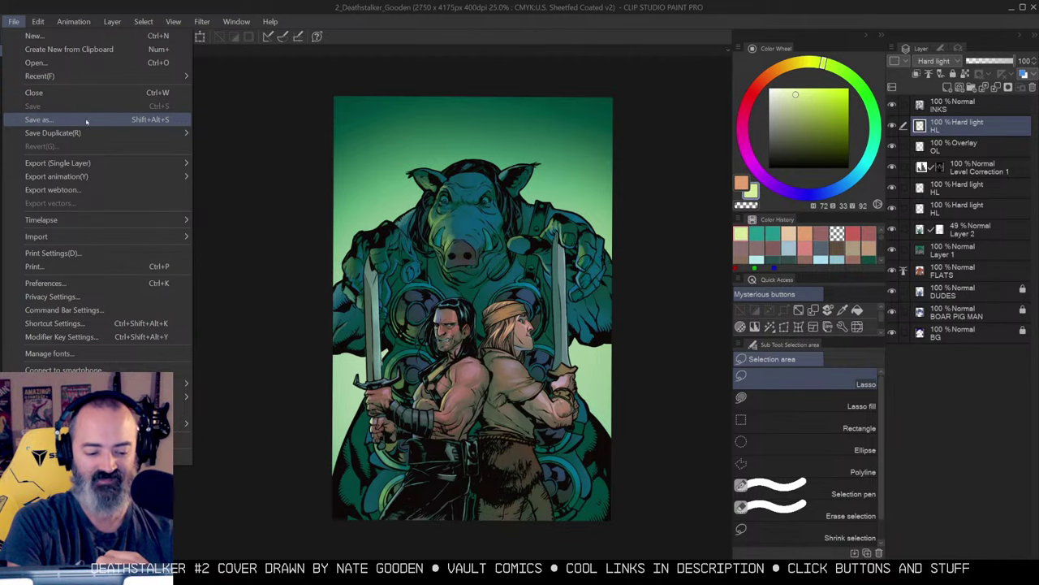
click(38, 119)
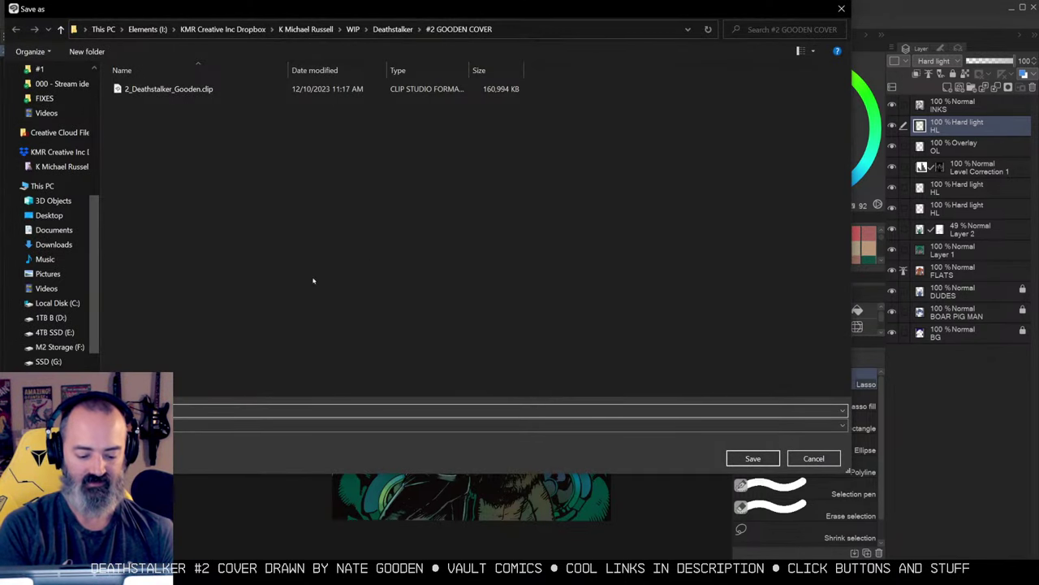
click(168, 426)
click(175, 509)
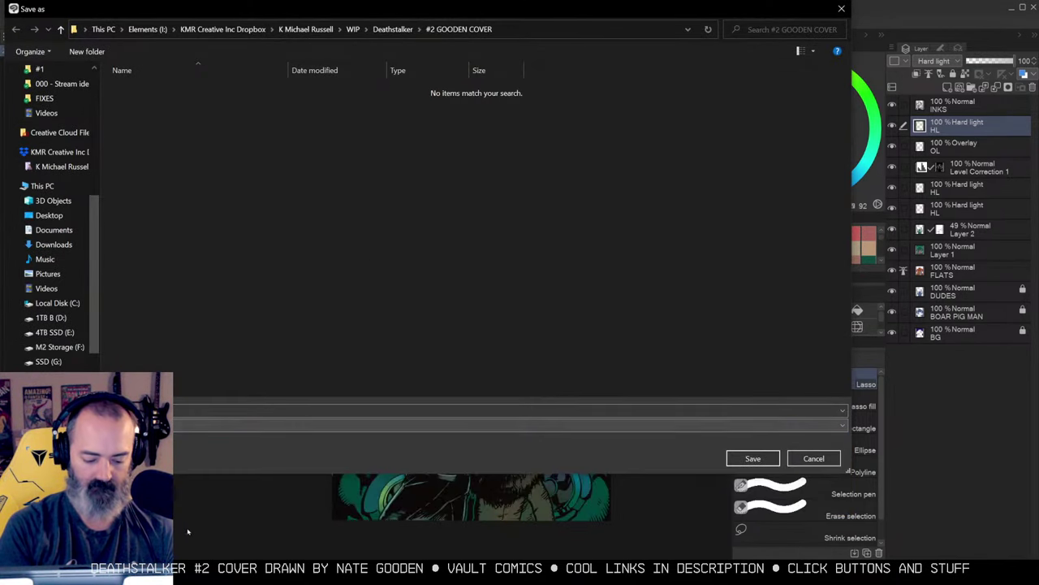
click(752, 458)
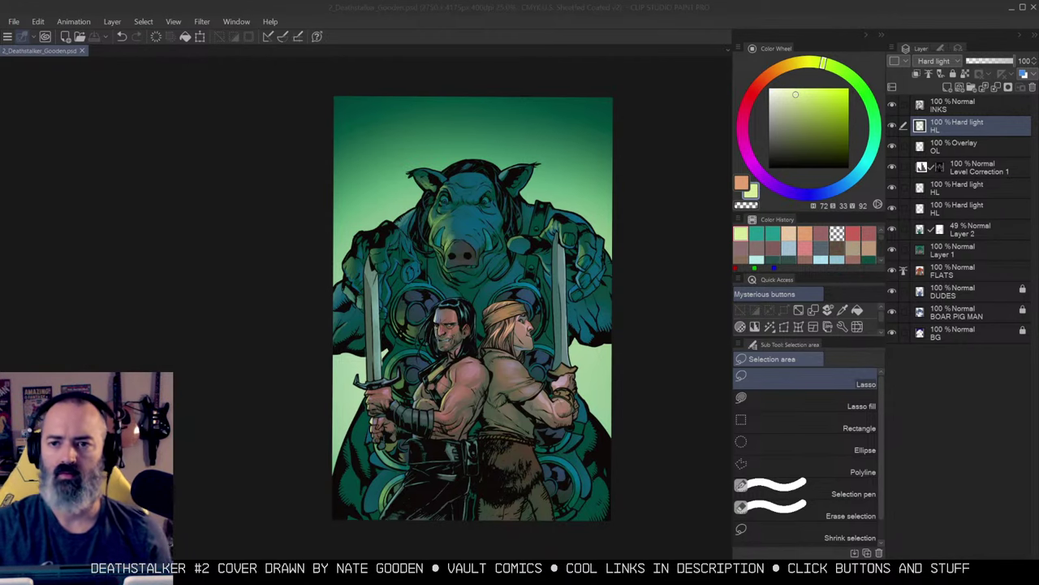
Open 2_Deathstalker_Gooden.psd in Photoshop and fit the whole cover in the view.
drag(1038, 88, 538, 1)
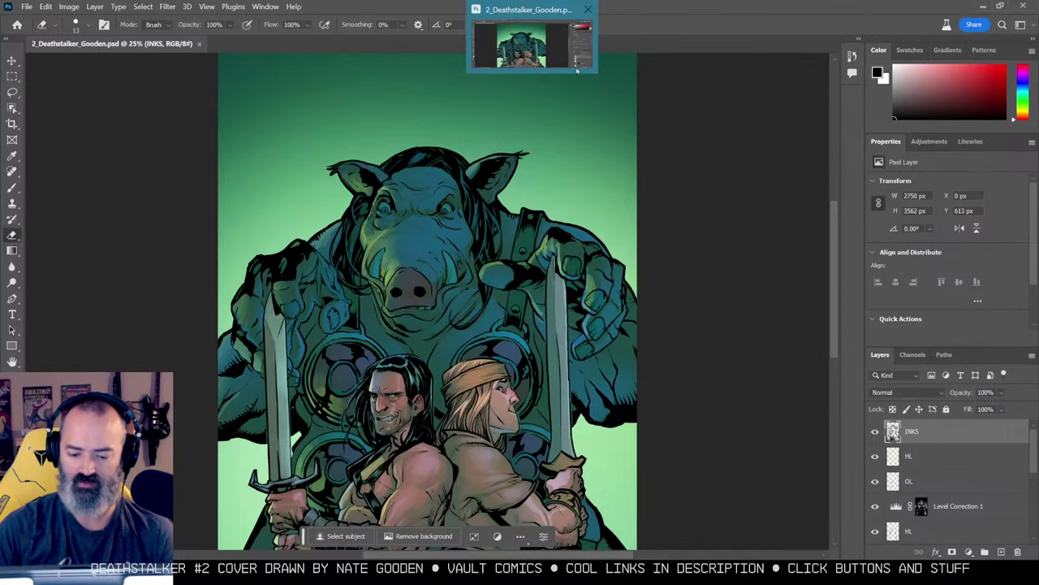
key(z)
drag(518, 198, 509, 135)
mouse_move(494, 171)
mouse_down()
mouse_move(484, 175)
mouse_move(520, 171)
mouse_up()
key(e)
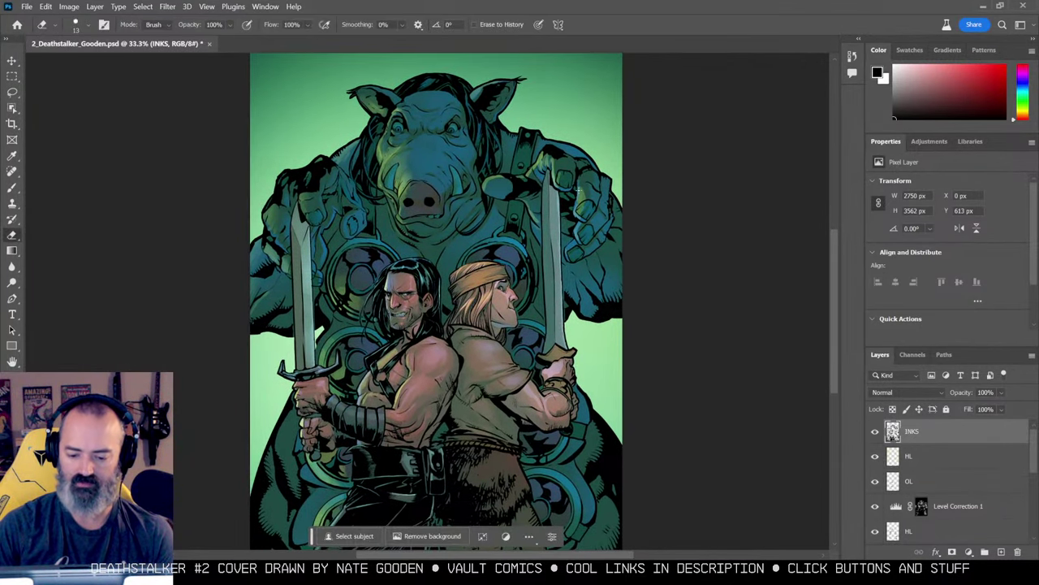
key(z)
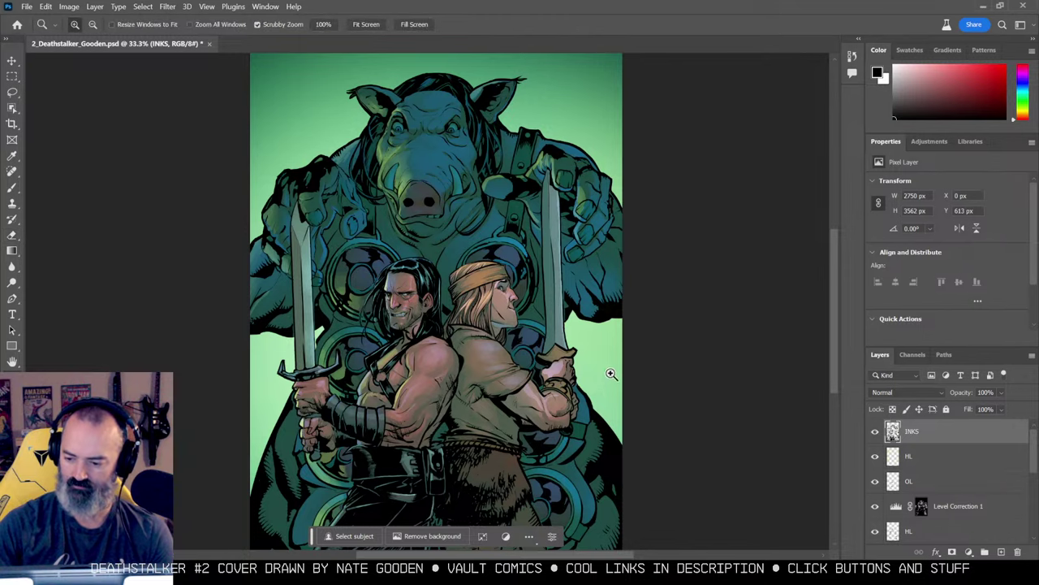
right_click(620, 276)
click(657, 283)
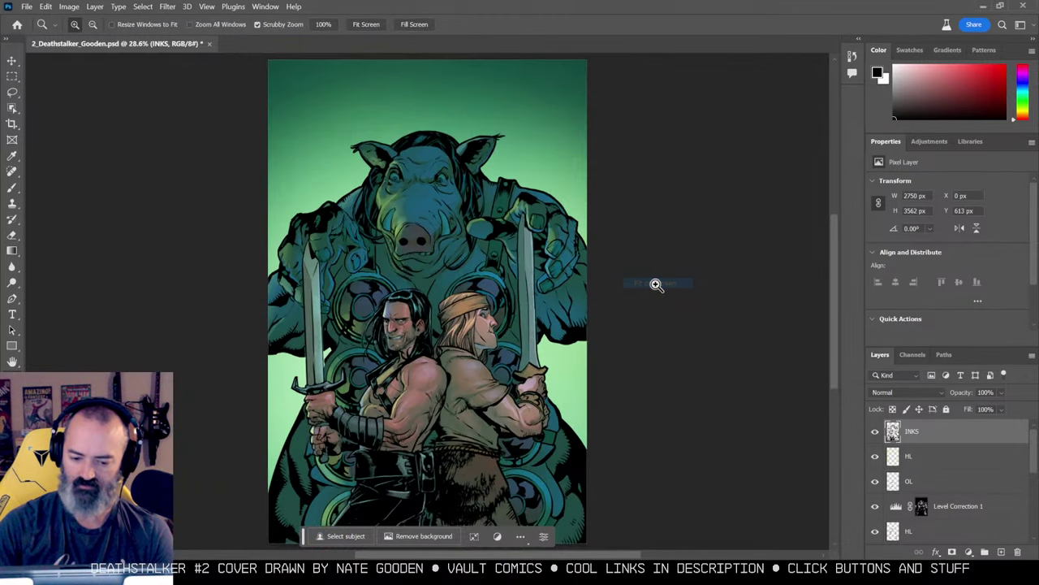
Toggle the CMYK proof colors to compare them with the RGB view and leave the proof on.
key(ctrl+y)
key(ctrl+y)
key(ctrl+y)
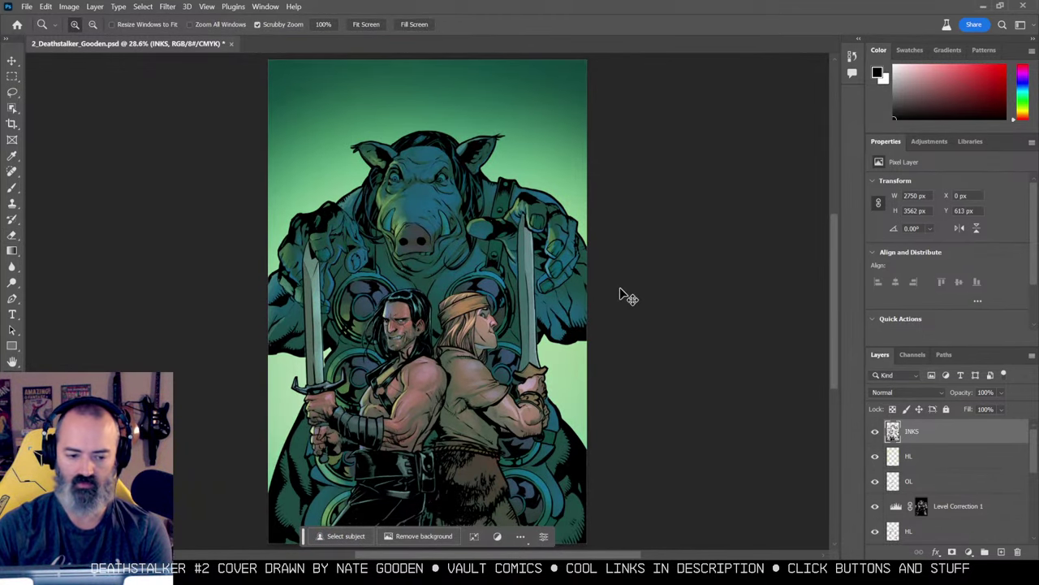
Check the CMYK working space in the Color Settings and close them with OK.
click(27, 6)
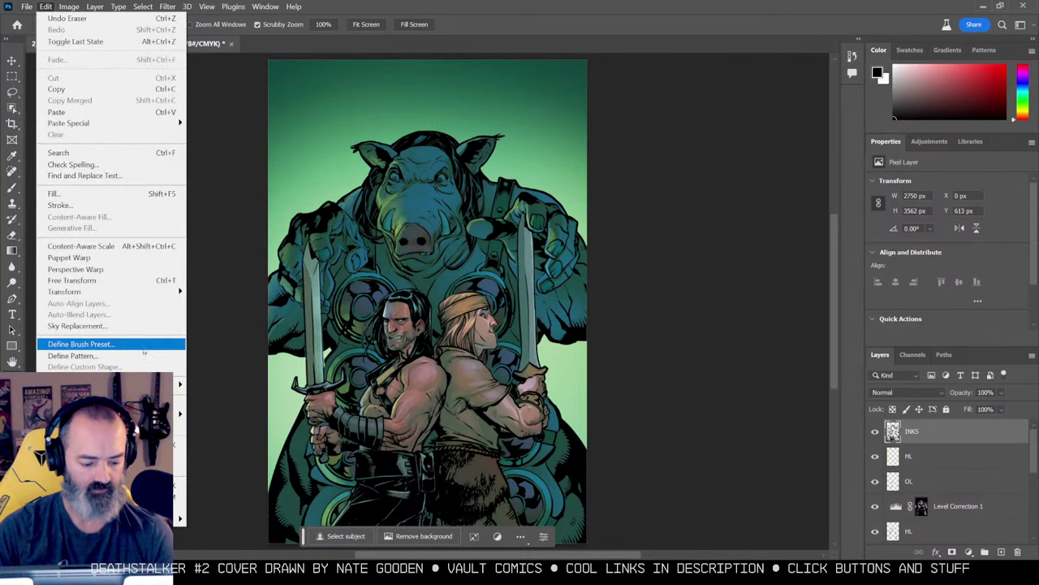
click(73, 346)
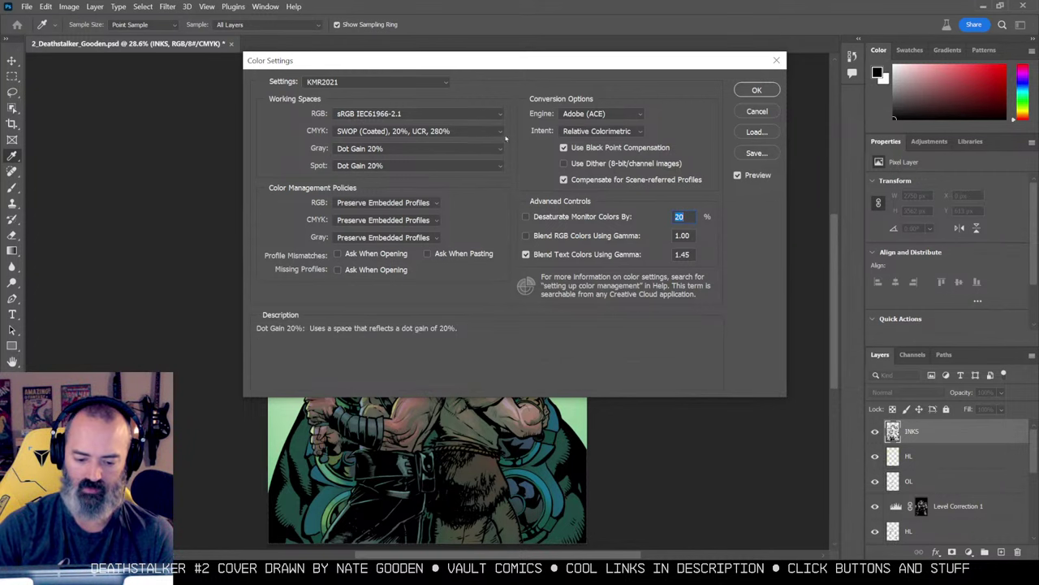
click(756, 90)
key(z)
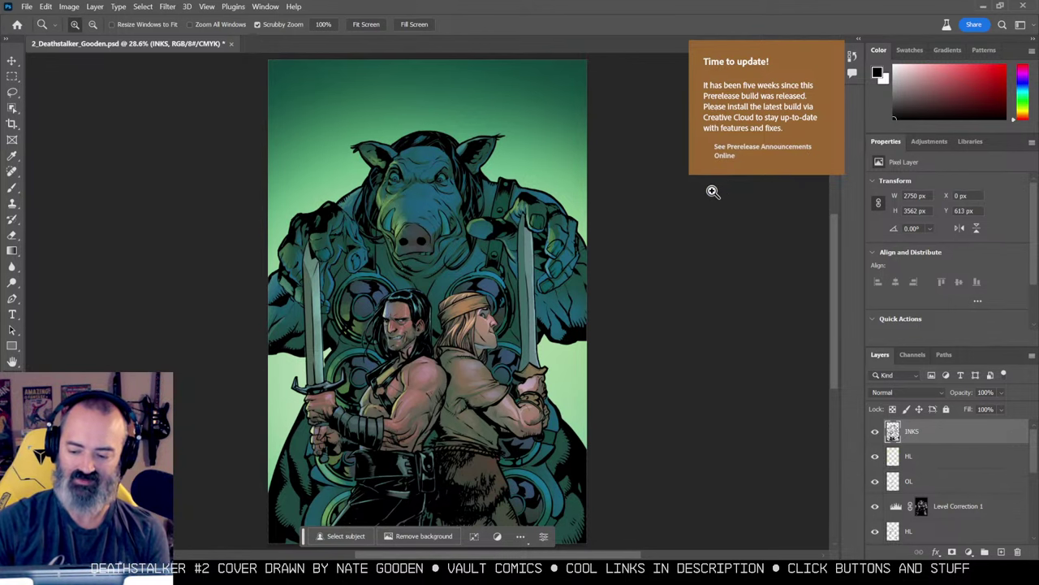
Compare the cover with and without CMYK proof colors at closer and full-page views.
click(680, 186)
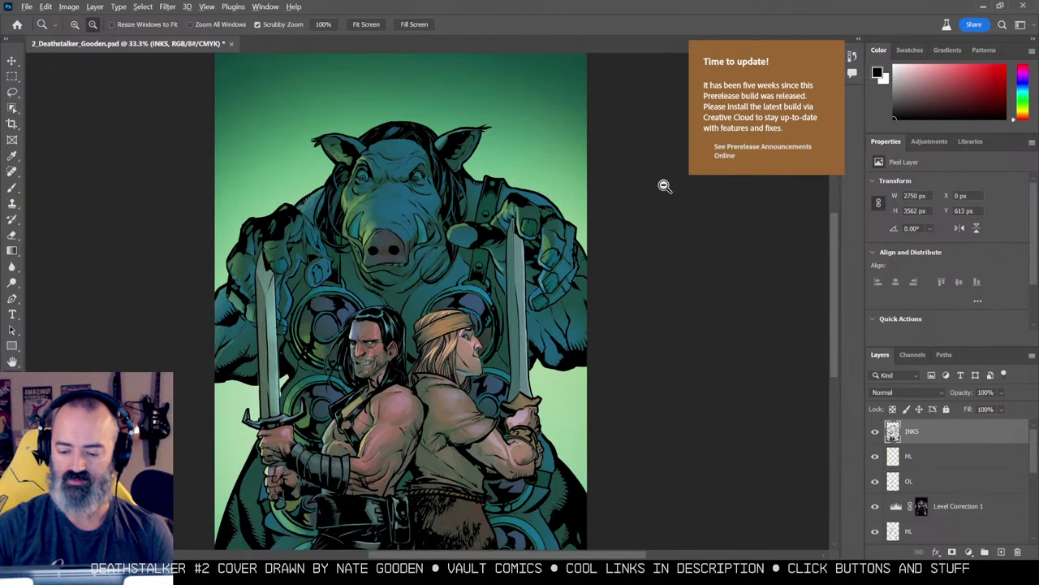
alt+click(664, 186)
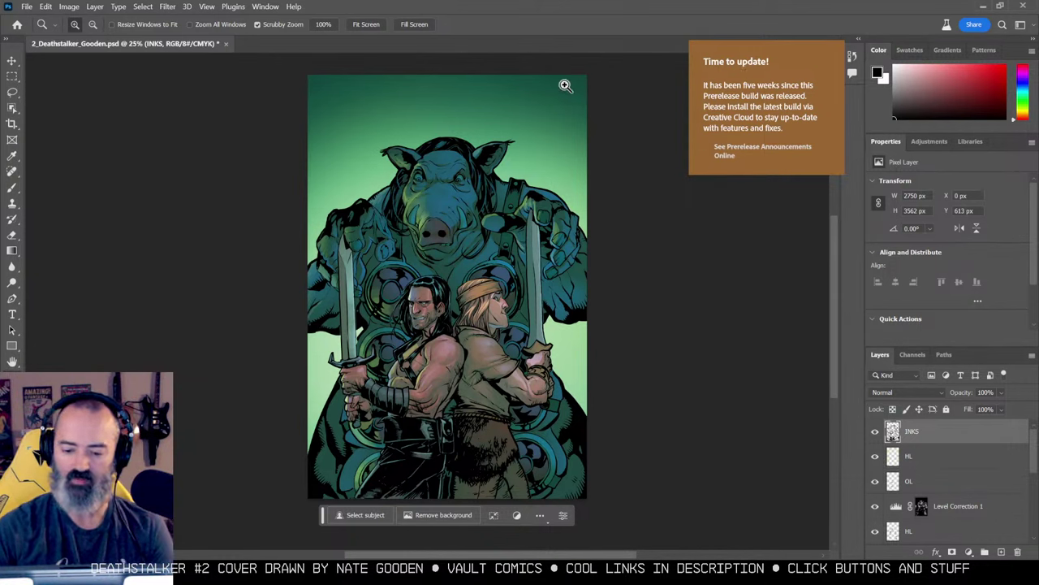
click(616, 107)
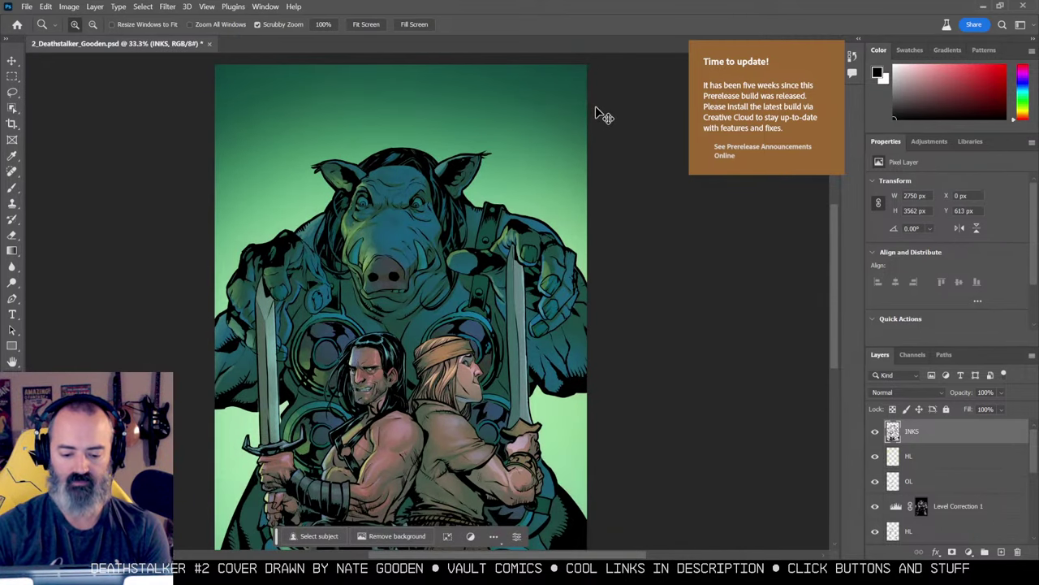
alt+click(524, 123)
alt+click(525, 152)
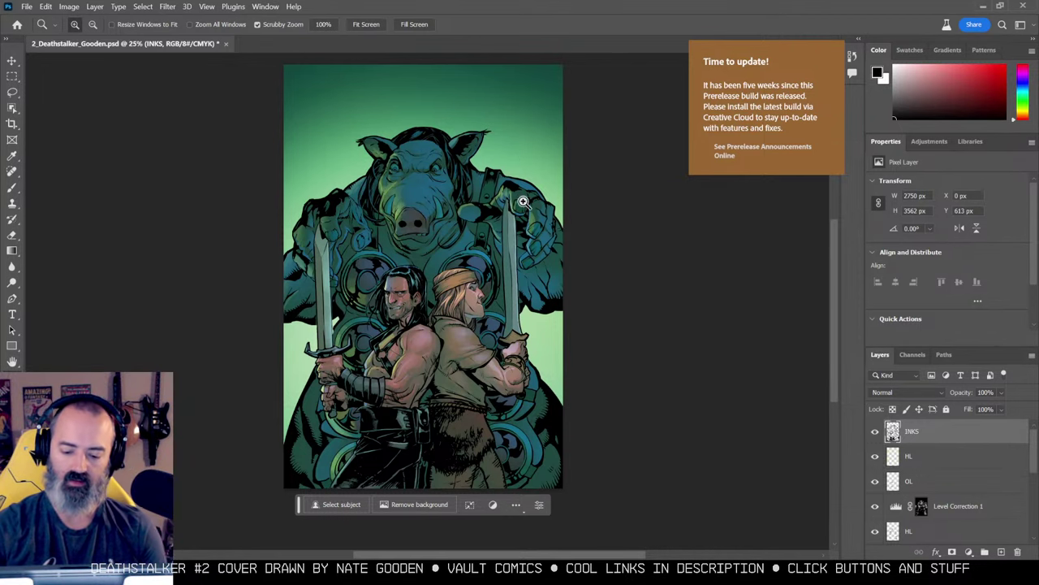
drag(524, 202, 544, 212)
key(e)
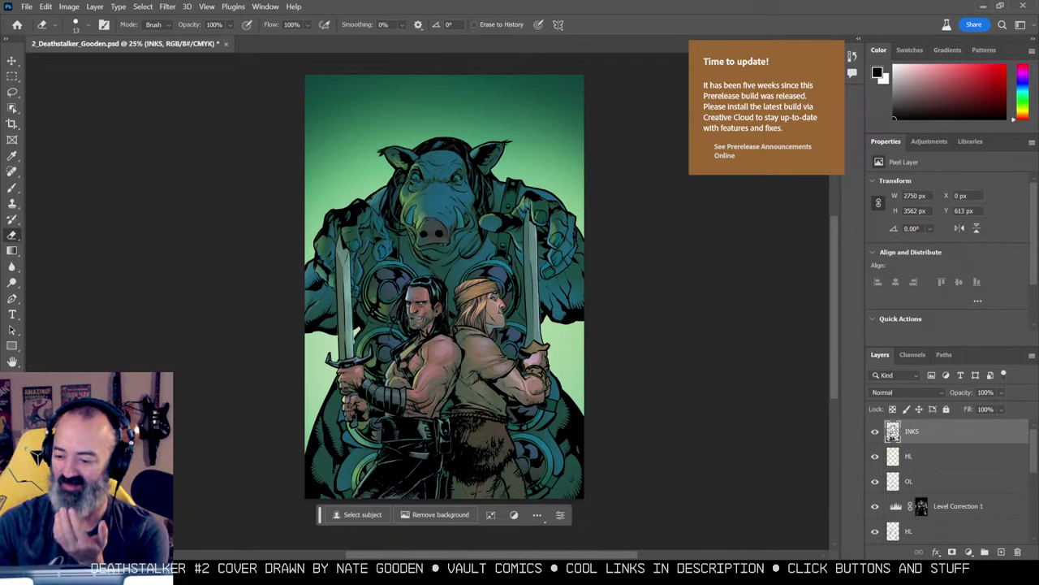
Close the Properties, Adjustments and Libraries panels to give the layer list more room.
click(1024, 143)
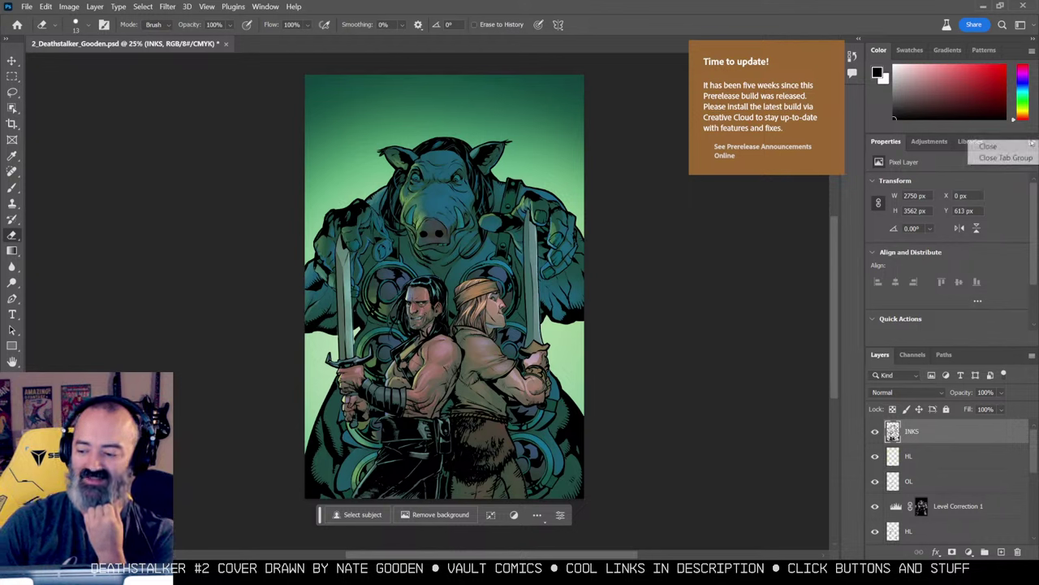
click(989, 147)
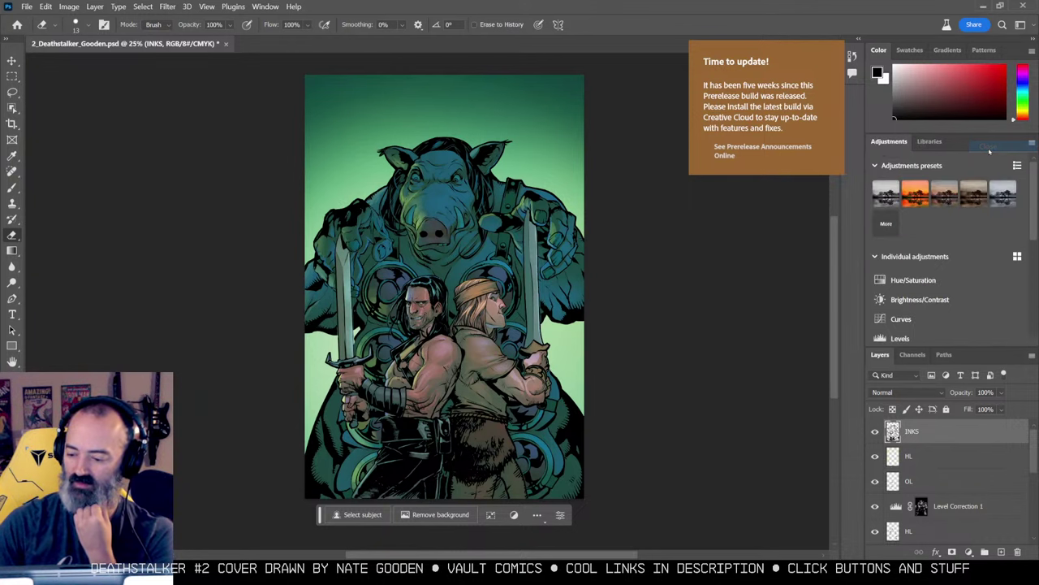
click(1032, 144)
click(972, 400)
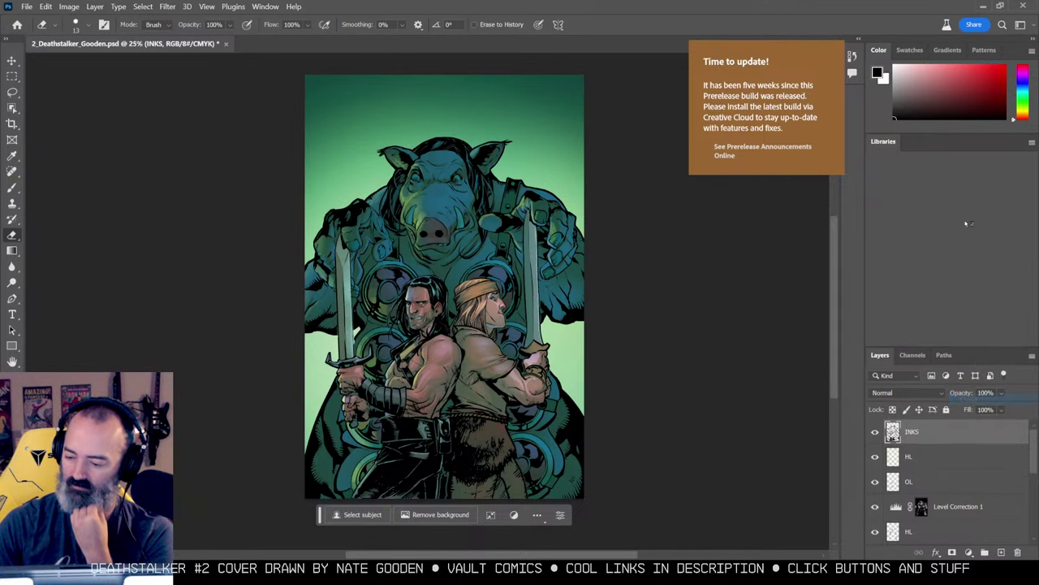
click(1030, 142)
click(985, 155)
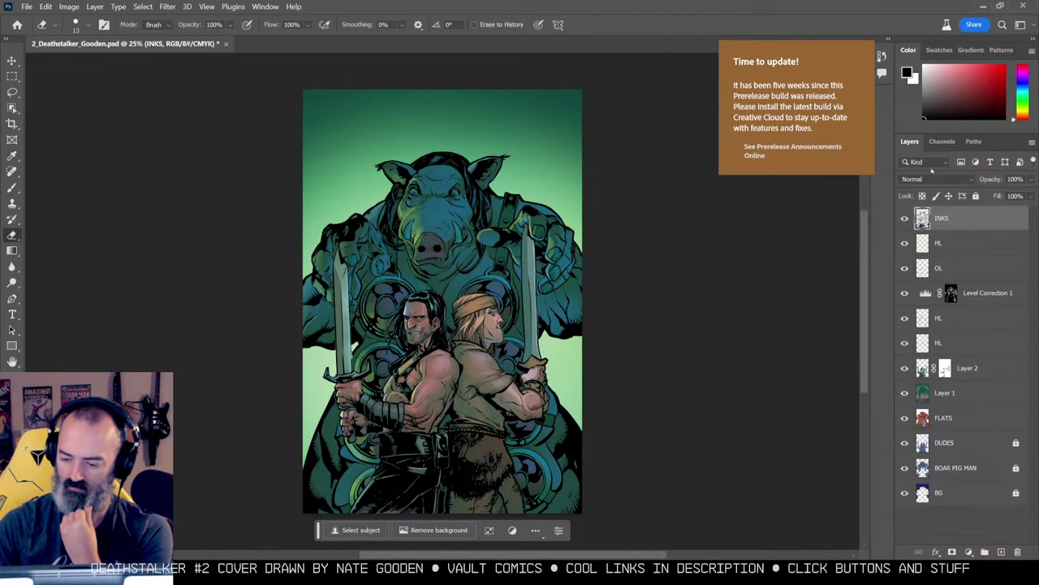
click(953, 243)
click(958, 227)
click(952, 245)
right_click(952, 247)
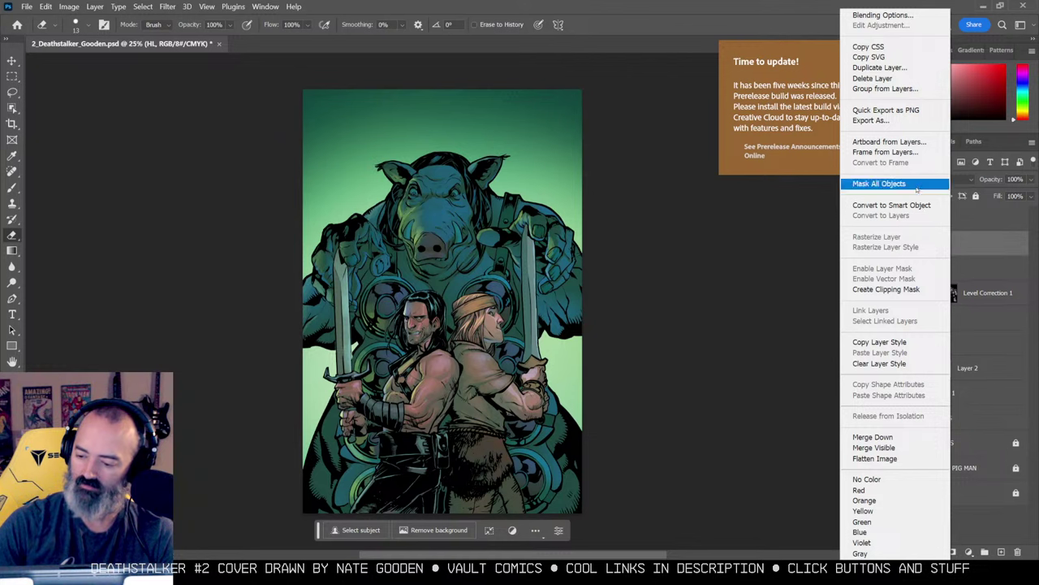
click(965, 250)
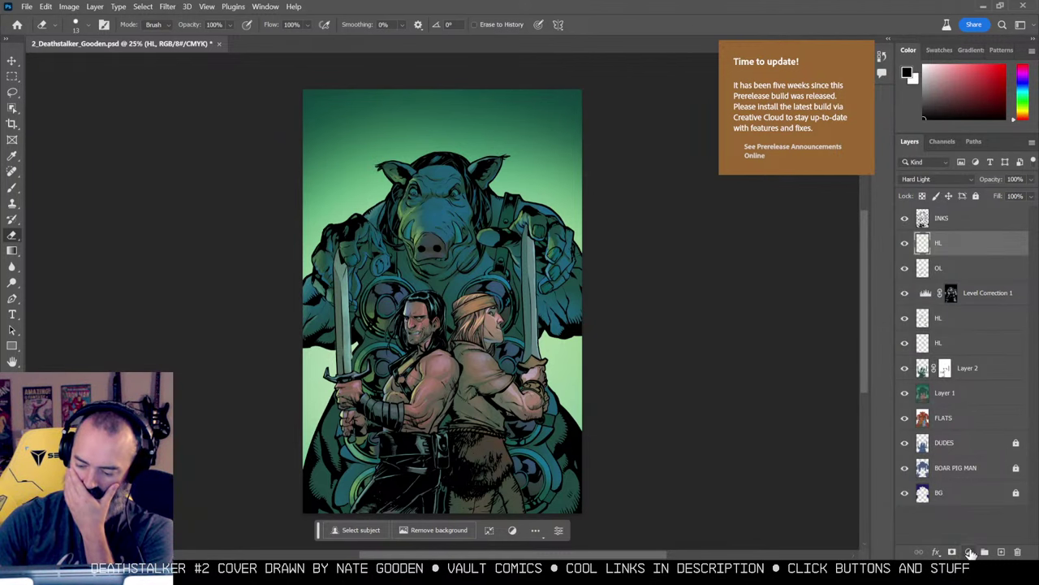
click(969, 552)
click(975, 387)
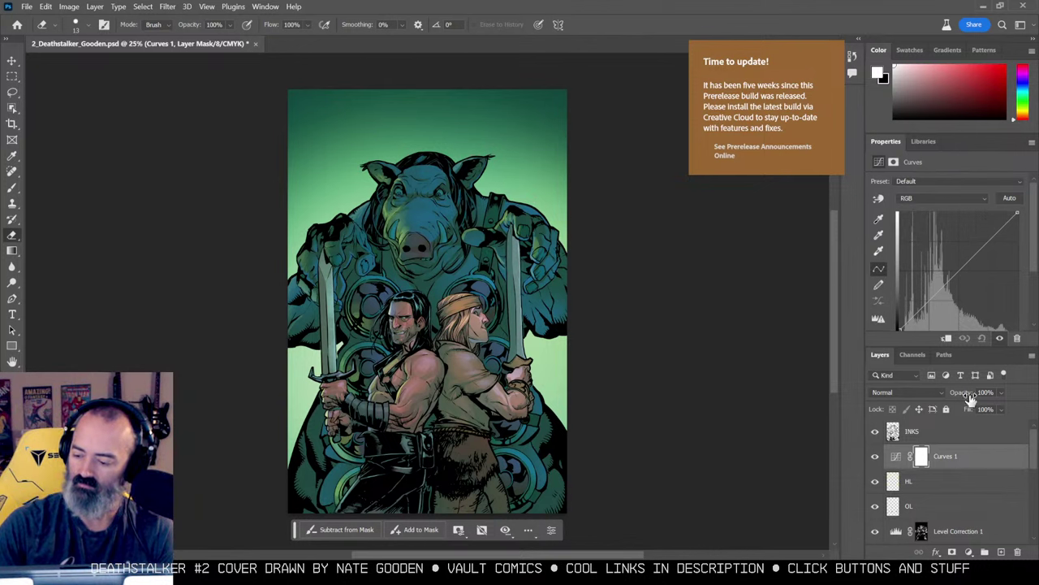
key(Delete)
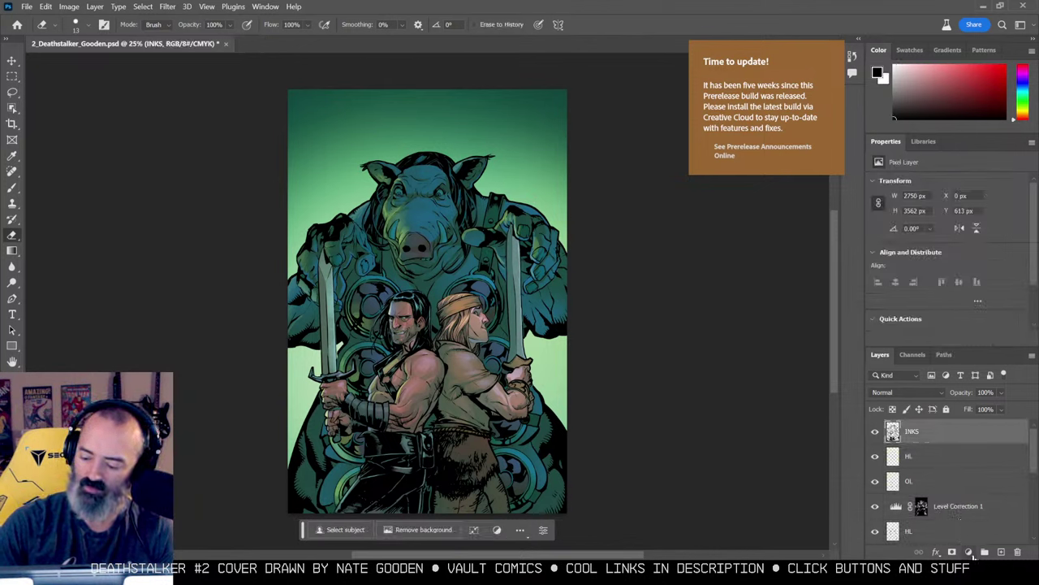
Add a Levels adjustment layer above INKS and set its white input level to 235.
click(969, 551)
click(977, 383)
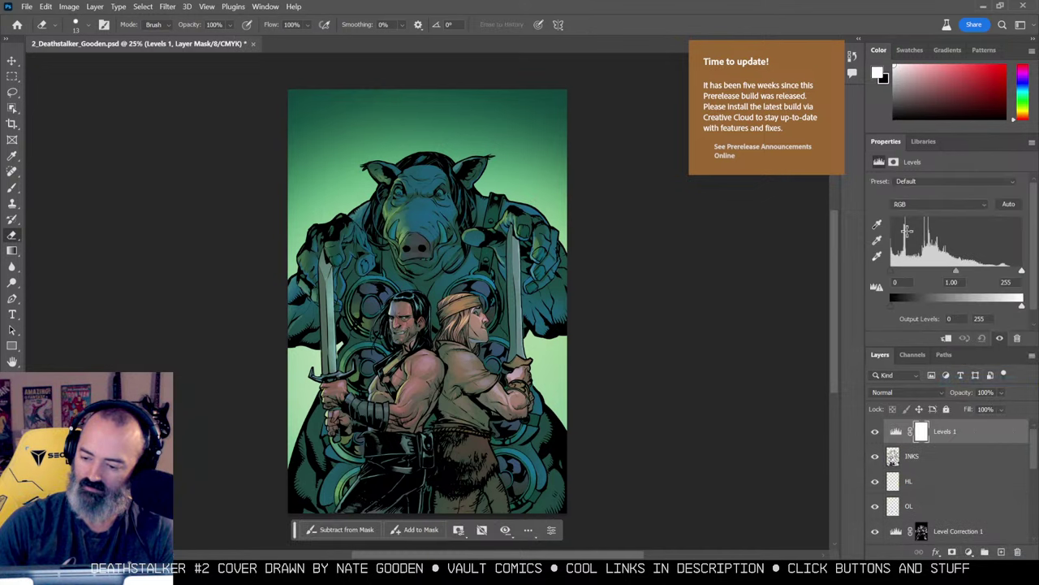
drag(1022, 271, 1011, 273)
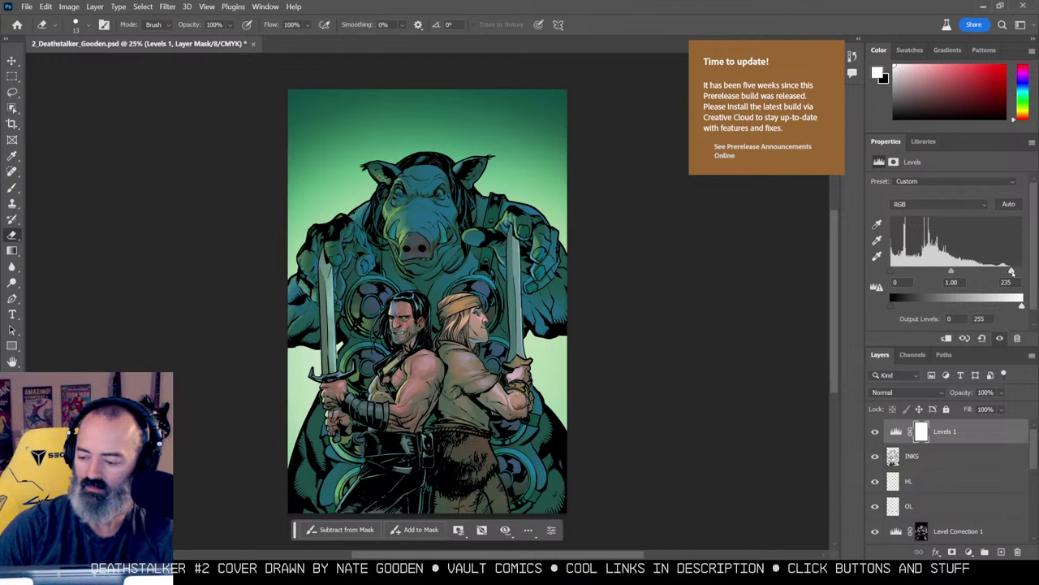
Add a Curves adjustment layer above the Levels adjustment and select its adjustment instead of its mask.
click(969, 552)
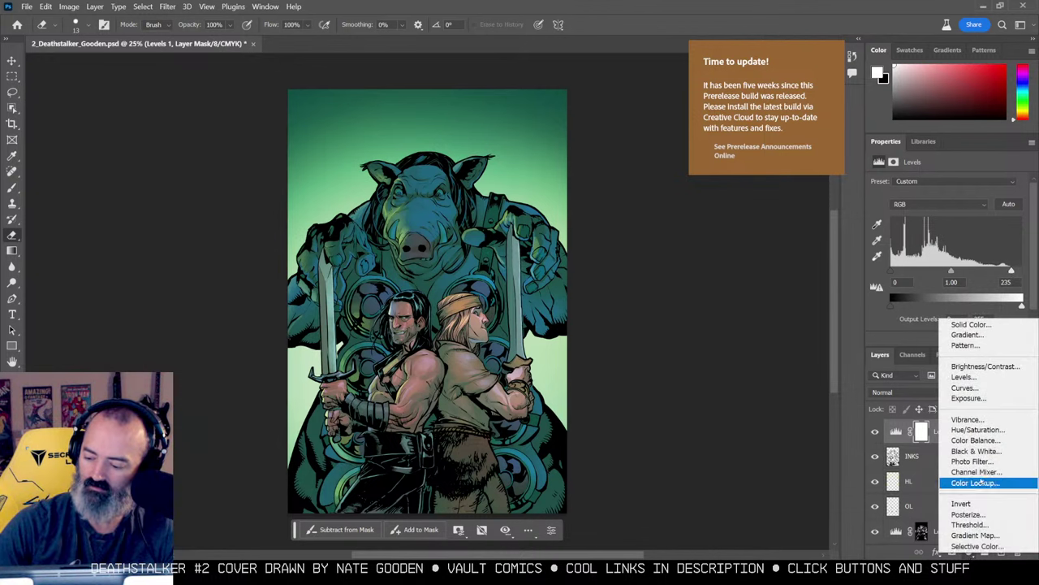
click(967, 388)
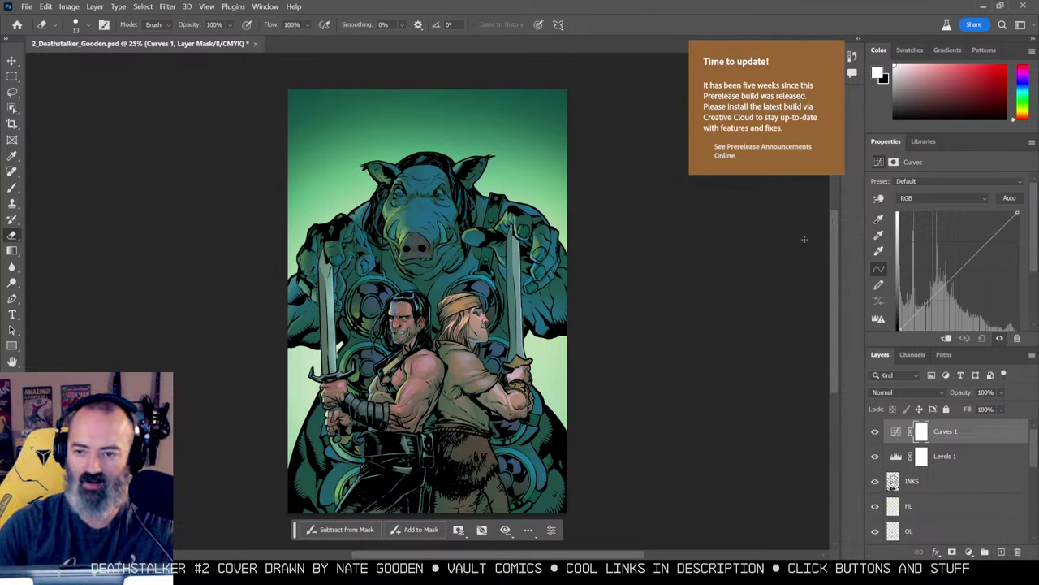
click(944, 429)
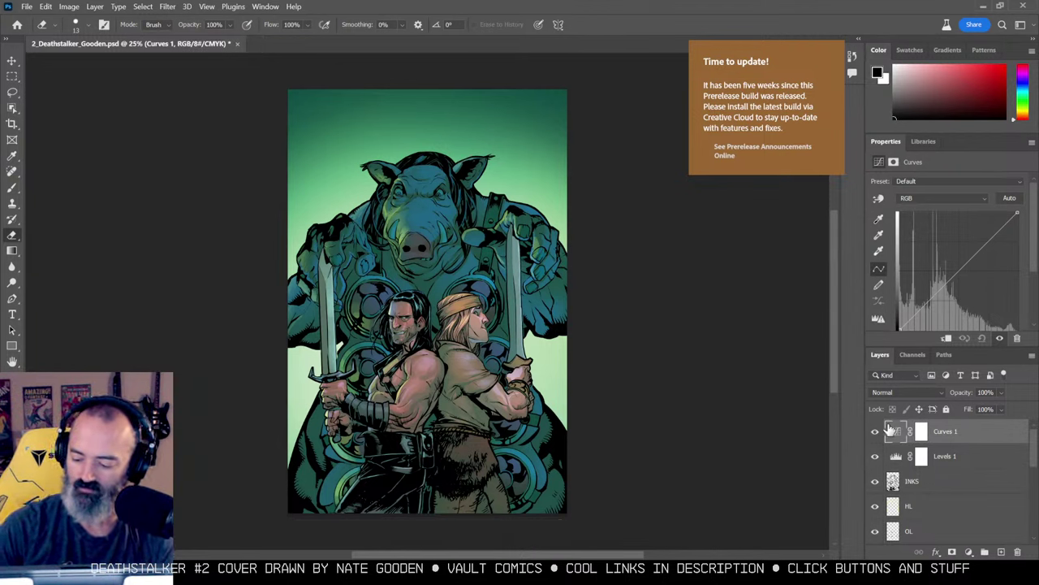
Undock and enlarge the Curves properties, placing them beside the artwork so the whole curve graph can be edited.
drag(898, 146, 611, 78)
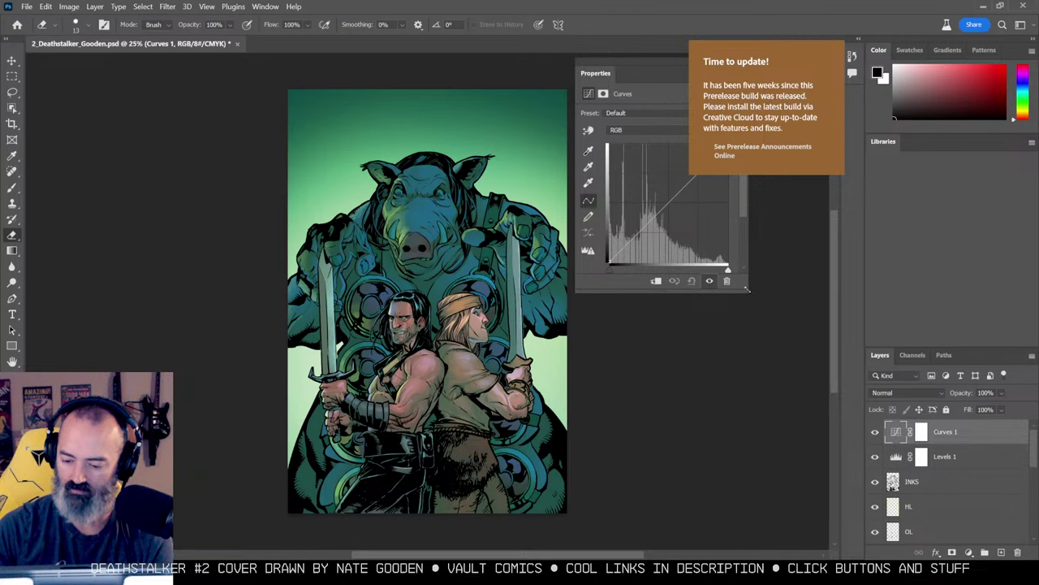
drag(747, 289, 828, 311)
drag(634, 65, 90, 74)
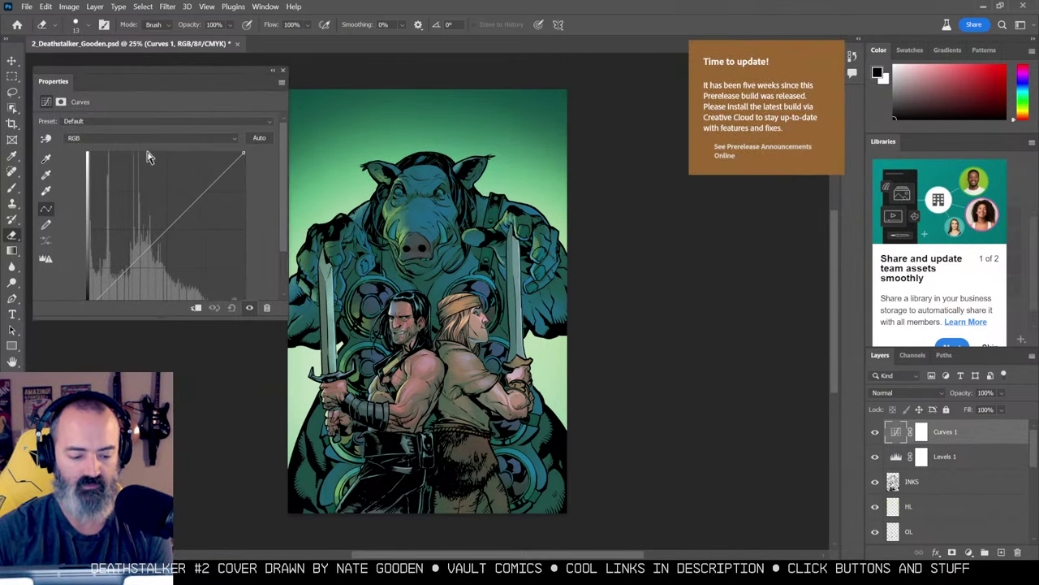
drag(284, 165, 284, 177)
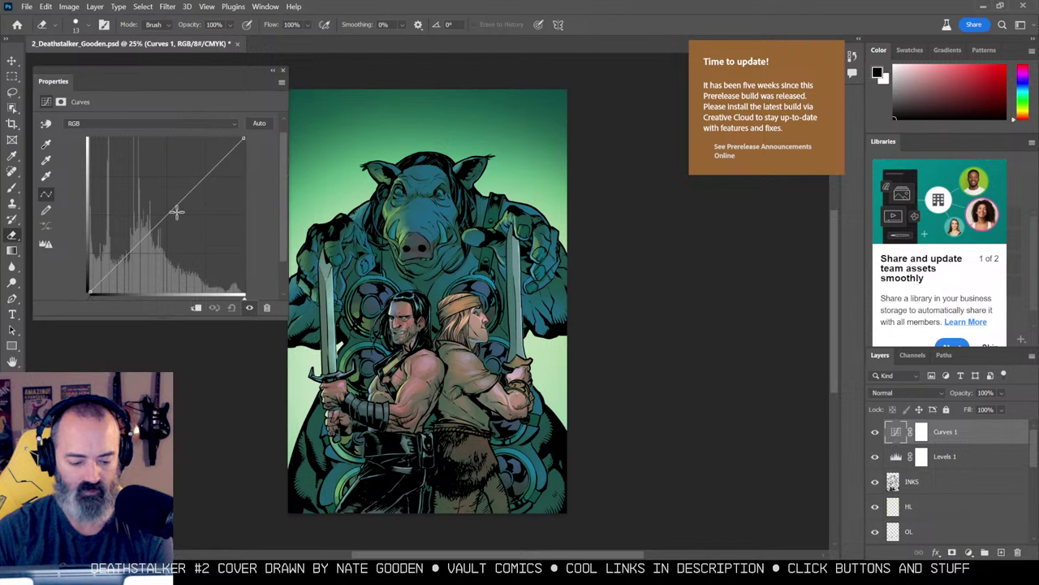
Shape the composite RGB curve with a slightly raised highlight point and anchor points in the shadows and midtones.
drag(195, 185, 199, 178)
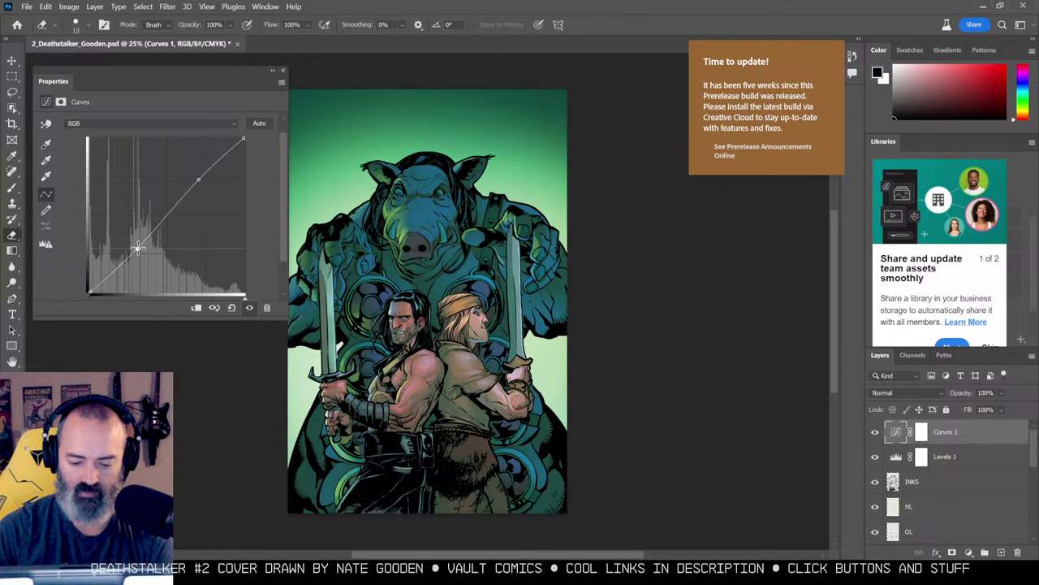
drag(134, 249, 133, 249)
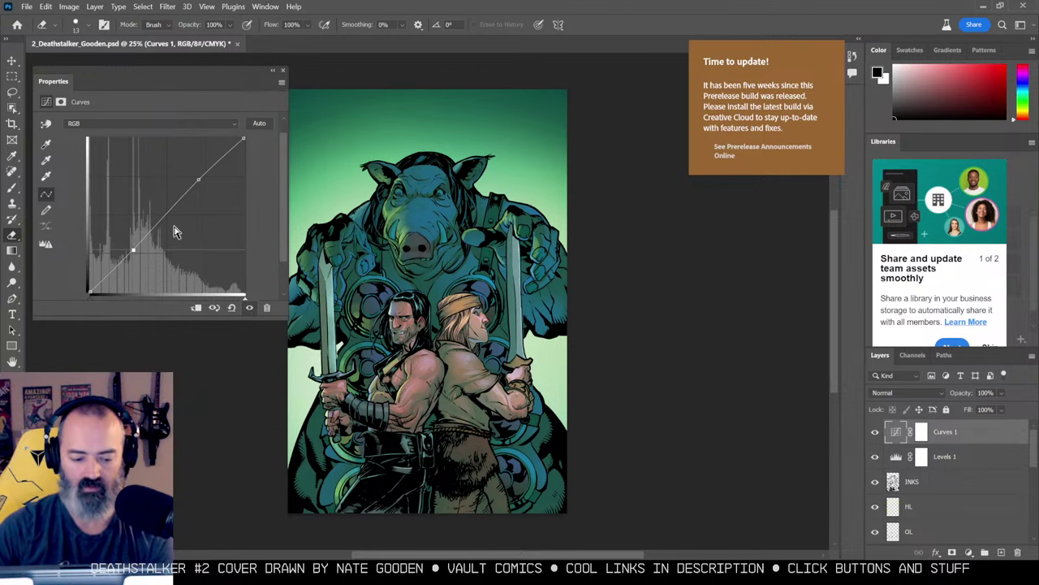
drag(153, 223, 160, 221)
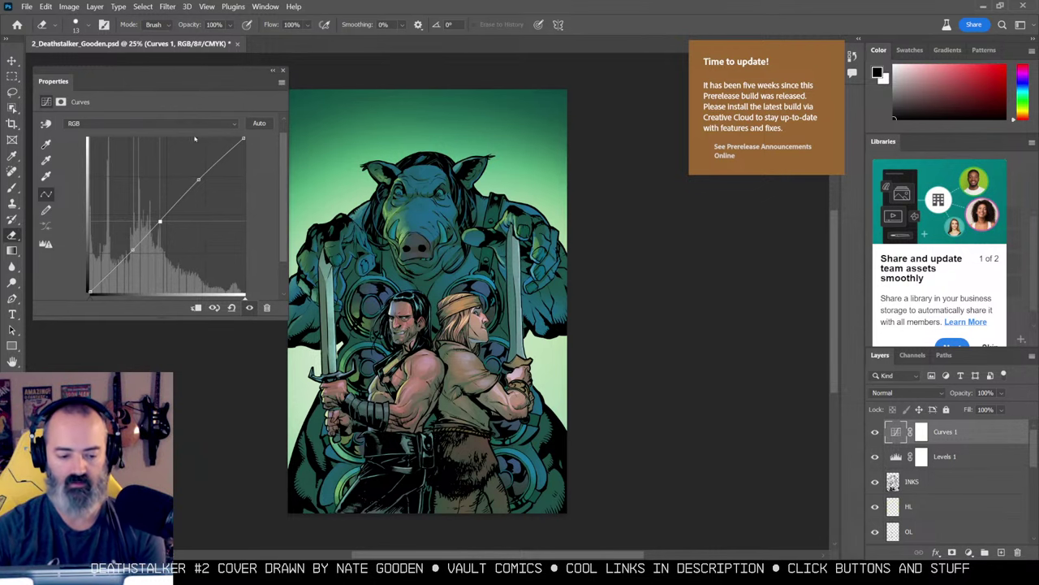
Raise the Red channel's curve in the upper midtones and lift the Green channel's curve slightly.
click(153, 123)
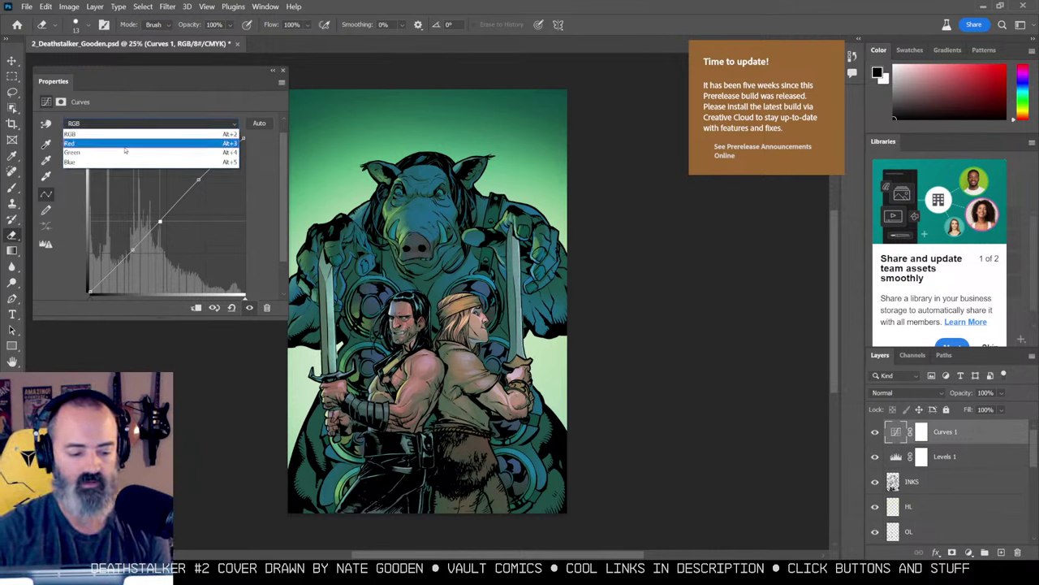
click(151, 143)
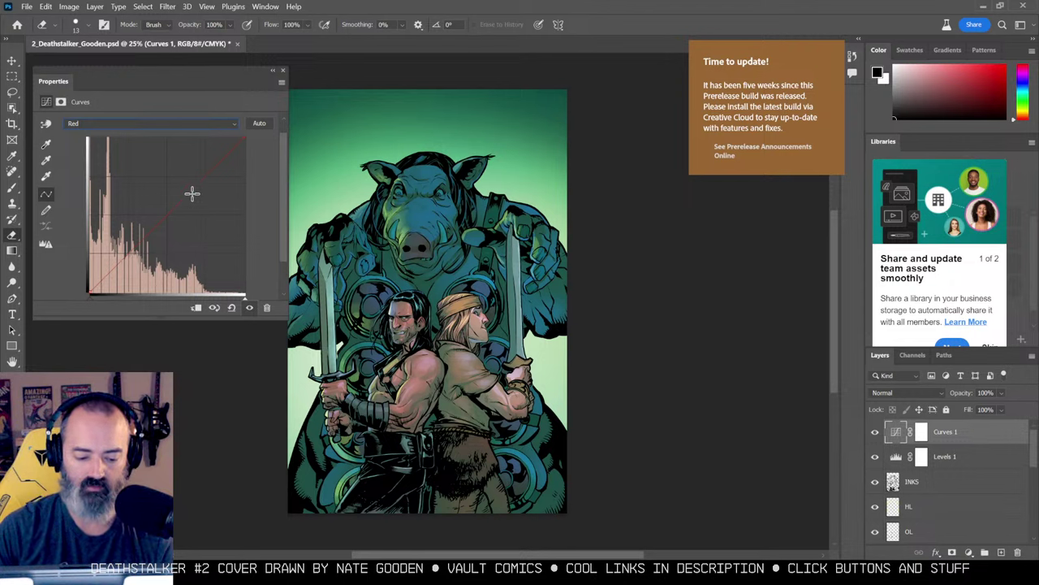
mouse_move(176, 186)
mouse_down()
mouse_move(200, 211)
mouse_move(174, 178)
mouse_move(198, 202)
mouse_move(174, 179)
mouse_move(192, 176)
mouse_up()
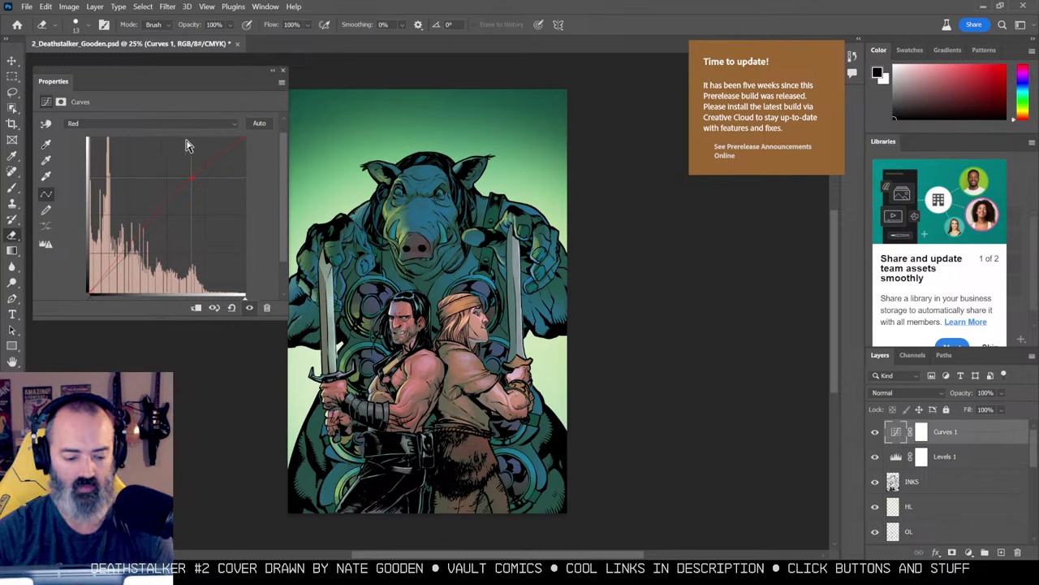
click(158, 123)
click(126, 152)
mouse_move(190, 186)
mouse_down()
mouse_move(174, 174)
mouse_move(197, 239)
mouse_move(195, 214)
mouse_move(219, 241)
mouse_move(137, 258)
mouse_move(242, 176)
mouse_move(235, 235)
mouse_move(200, 139)
mouse_move(181, 178)
mouse_up()
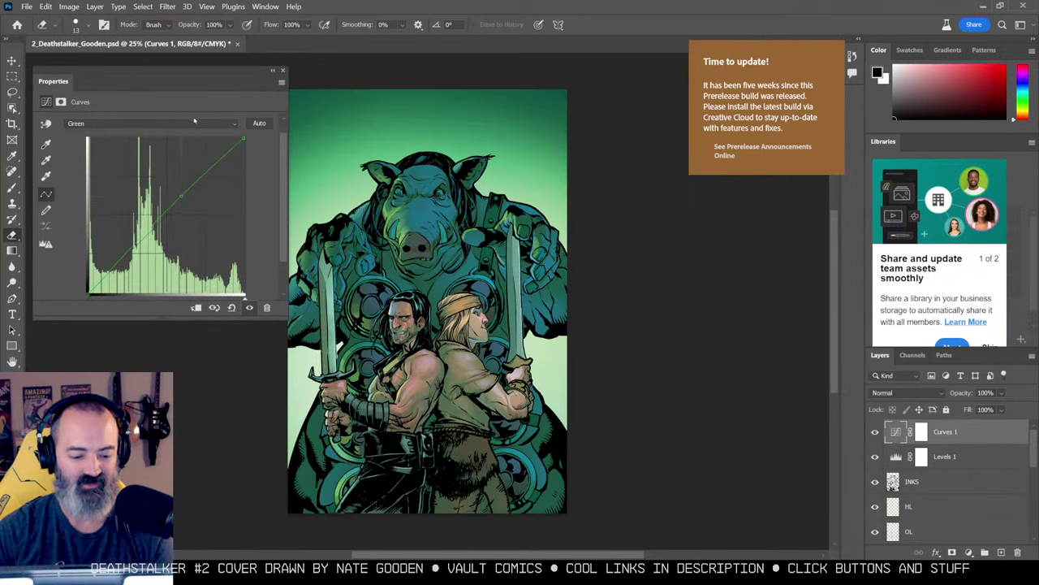
Try lowering the Blue channel's curve in the upper midtones.
click(146, 123)
click(143, 162)
drag(195, 185, 179, 205)
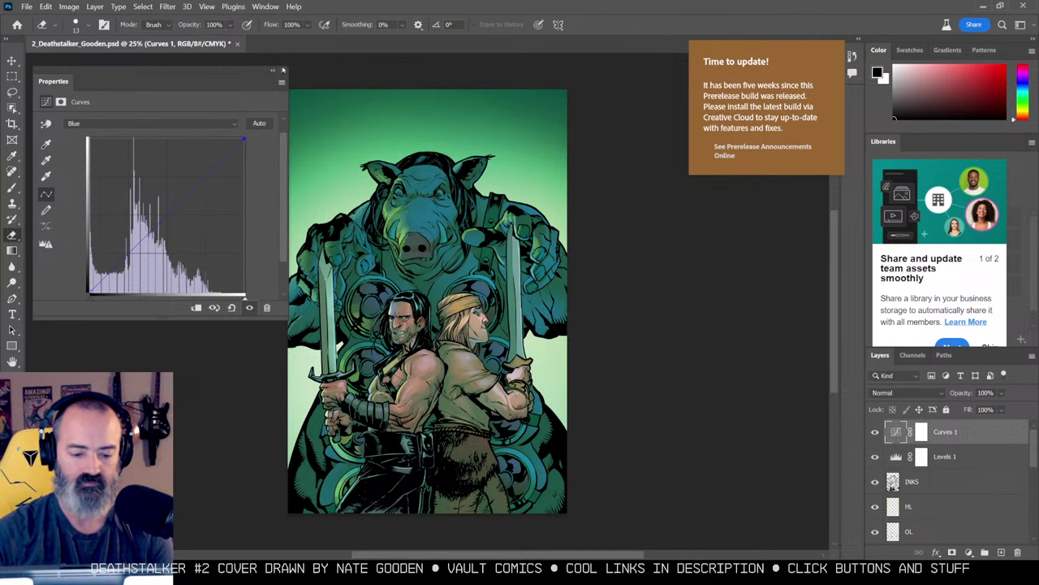
Close the floating Curves properties and save the adjusted cover PSD.
click(283, 70)
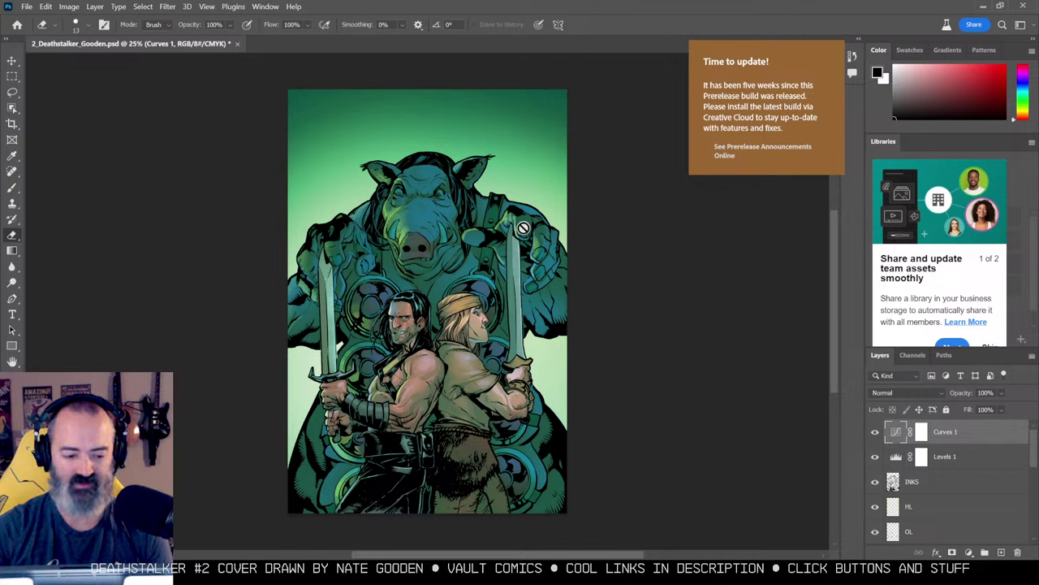
key(ctrl+s)
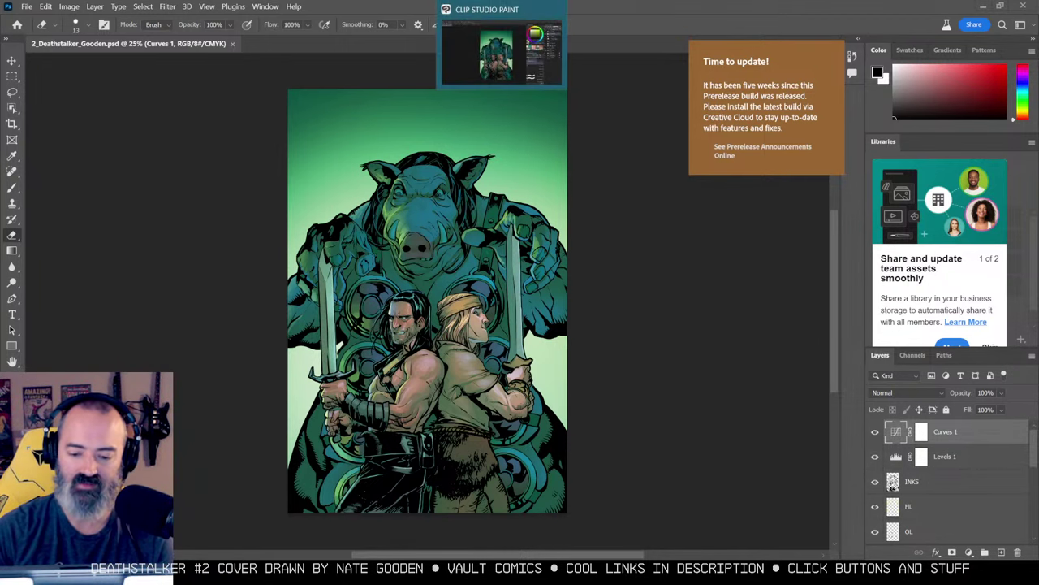
Switch to Clip Studio Paint and export the cover's timelapse with length All, size 1280 px and original aspect ratio.
click(502, 1)
click(13, 22)
mouse_move(126, 220)
click(236, 236)
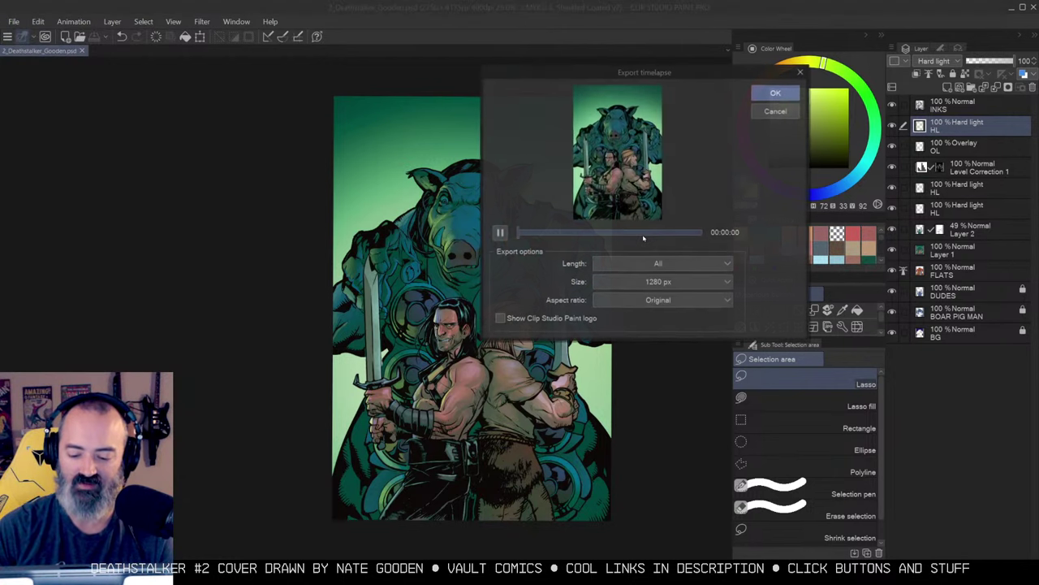
click(757, 91)
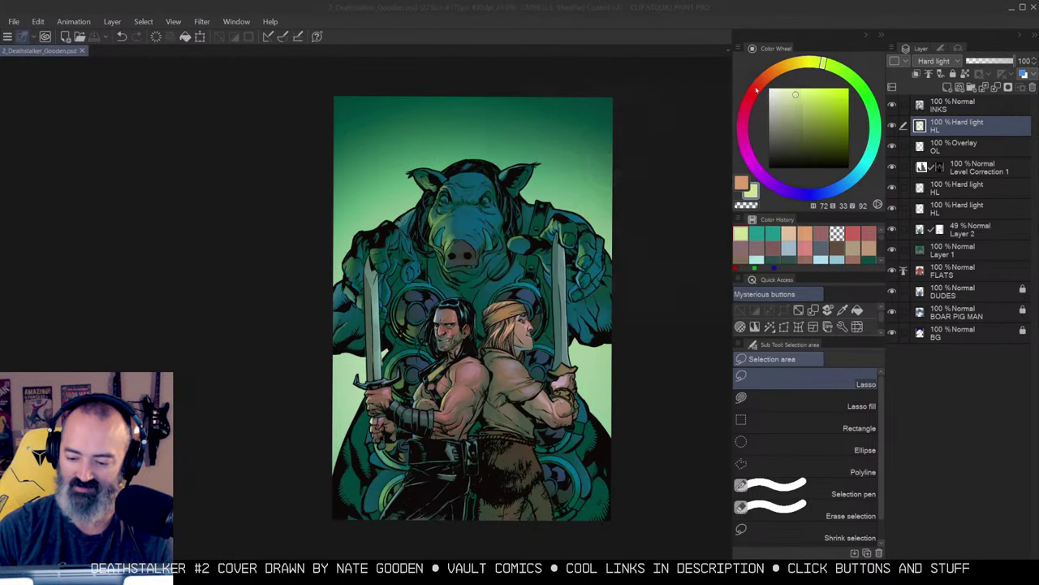